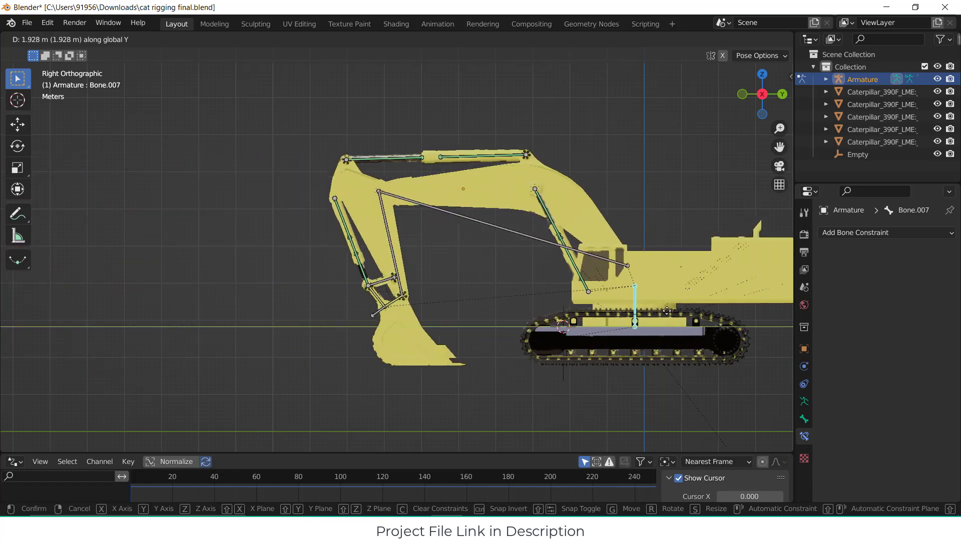
# Try moving the control bone at the bucket linkage to test how the arm and cylinders follow.
pyautogui.rightClick(445, 308)
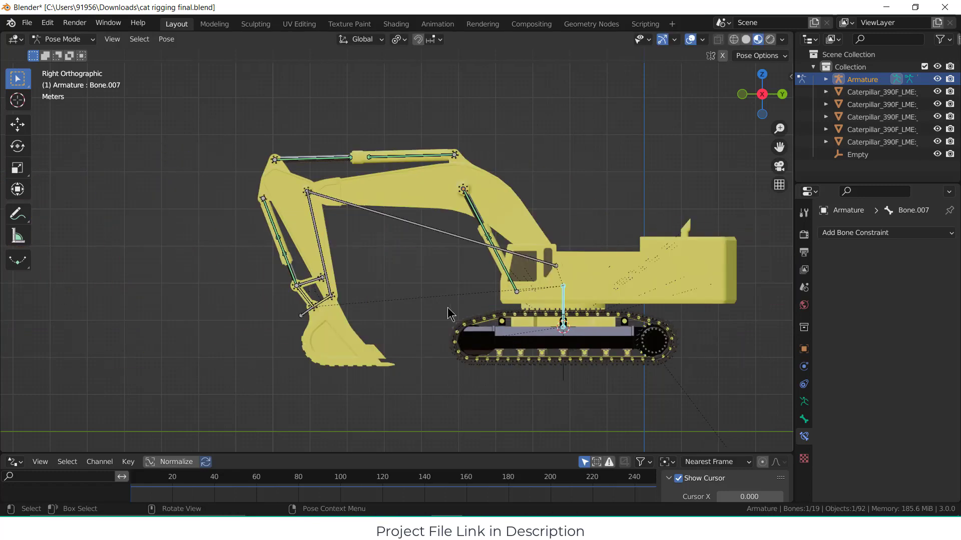
pyautogui.click(304, 313)
pyautogui.press('g')
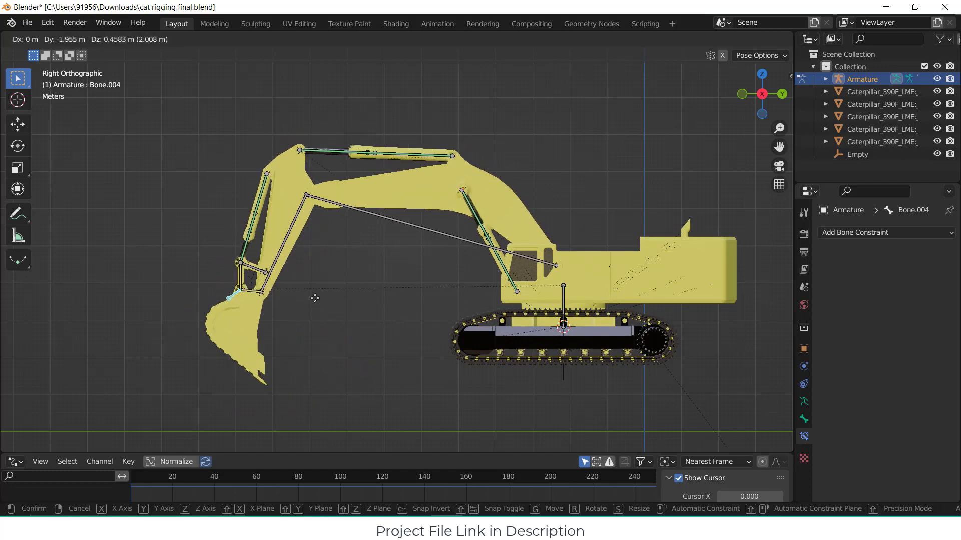
pyautogui.click(360, 287)
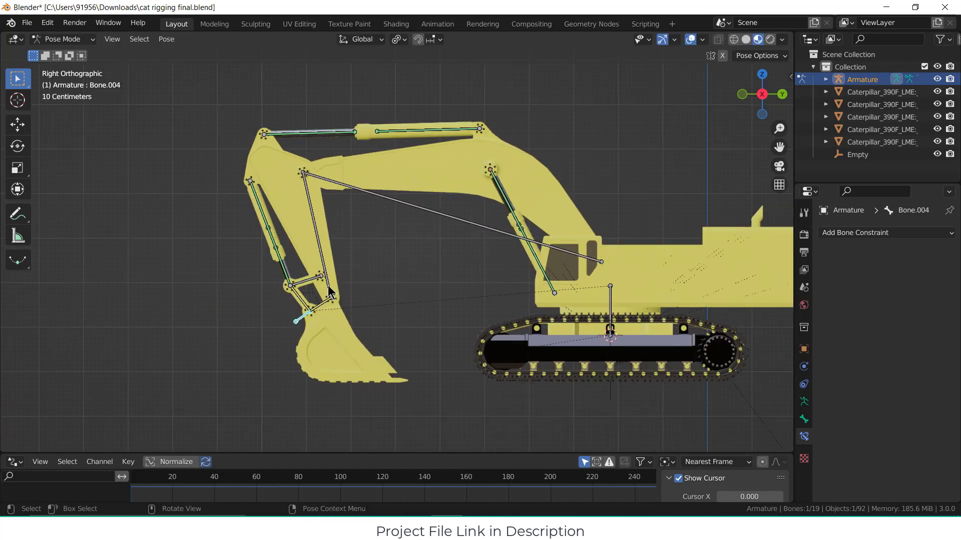
# Try rotating the bucket bone to test how the bucket, its linkage and its cylinder follow.
pyautogui.scroll(6, 327, 285)
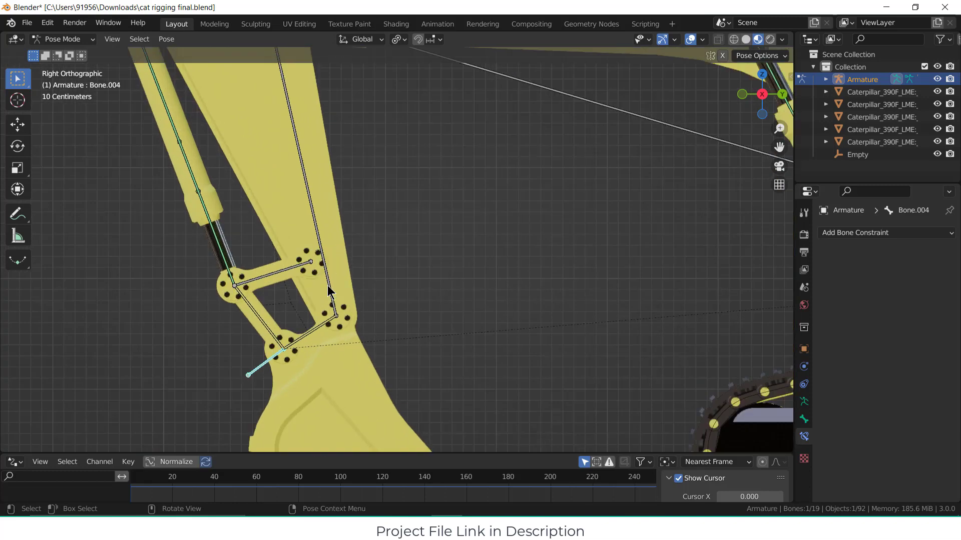
pyautogui.click(315, 333)
pyautogui.press('r')
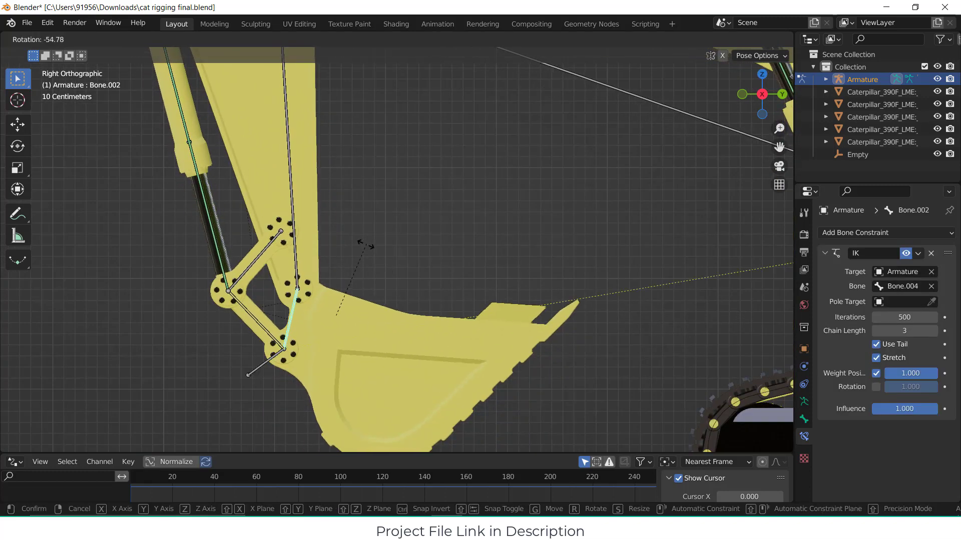
pyautogui.click(356, 311)
pyautogui.scroll(-3, 445, 245)
pyautogui.scroll(-1, 627, 159)
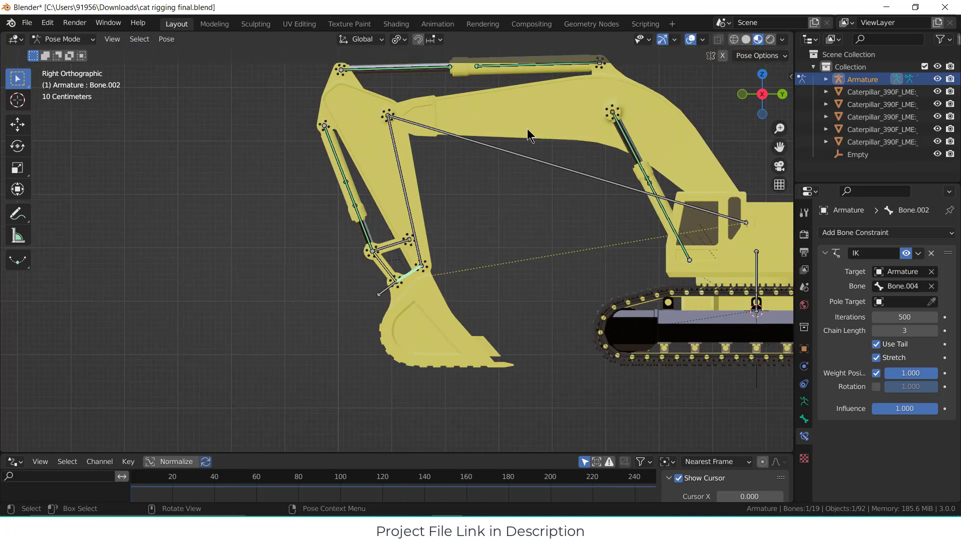
# Try moving the control bone at the bucket linkage again to test the boom, and view the whole excavator rig.
pyautogui.click(386, 291)
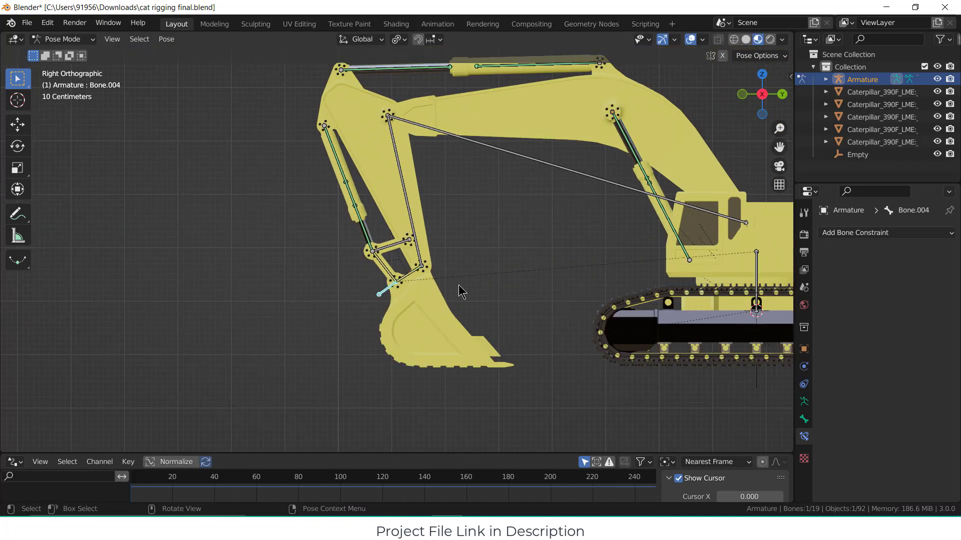
pyautogui.keyDown('shift'); pyautogui.moveTo(460, 284); pyautogui.dragTo(464, 318, button='middle'); pyautogui.keyUp('shift')
pyautogui.press('g')
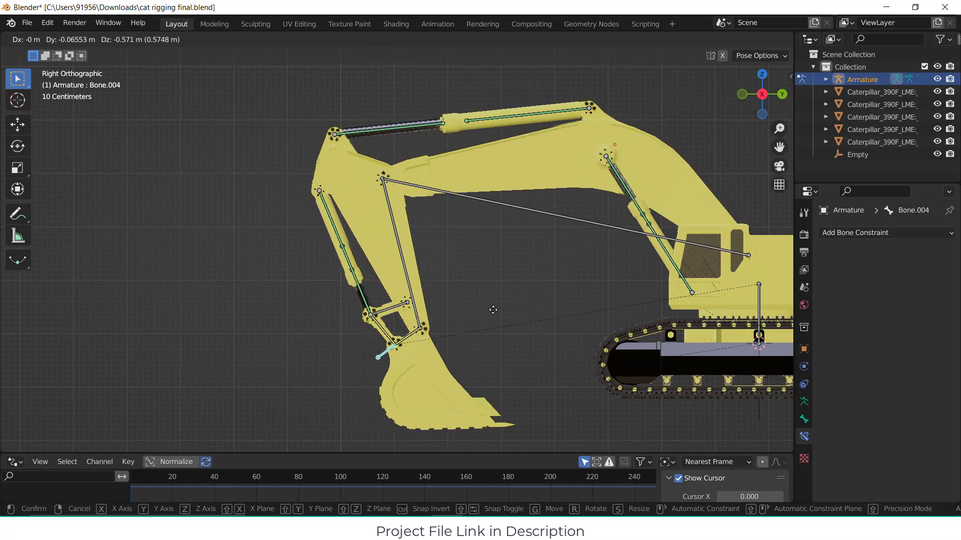
pyautogui.click(510, 321)
pyautogui.scroll(-2, 528, 323)
pyautogui.keyDown('shift'); pyautogui.moveTo(529, 310); pyautogui.dragTo(385, 293, button='middle'); pyautogui.keyUp('shift')
pyautogui.scroll(2, 504, 297)
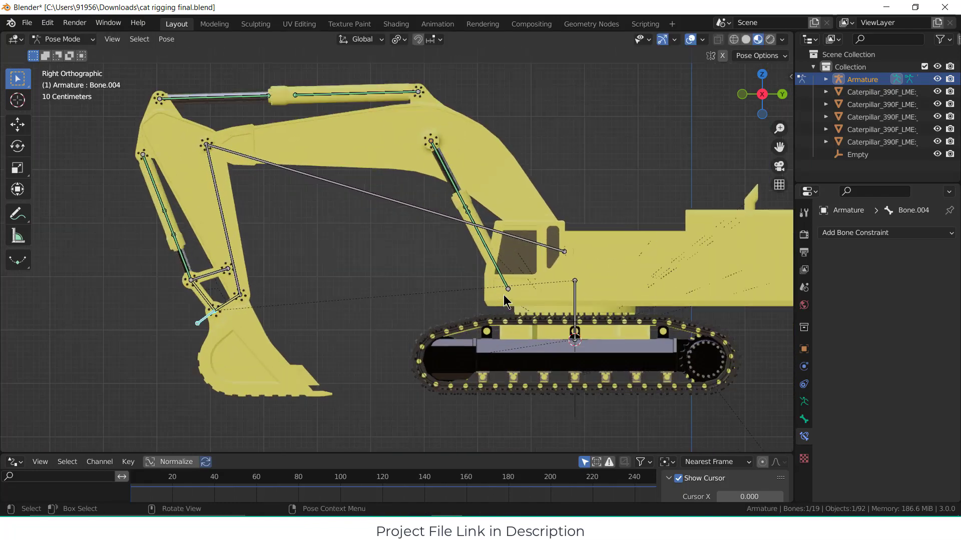
pyautogui.scroll(-3, 520, 295)
pyautogui.moveTo(594, 298)
pyautogui.mouseDown(button='middle')
pyautogui.moveTo(532, 297)
pyautogui.moveTo(587, 309)
pyautogui.mouseUp(button='middle')
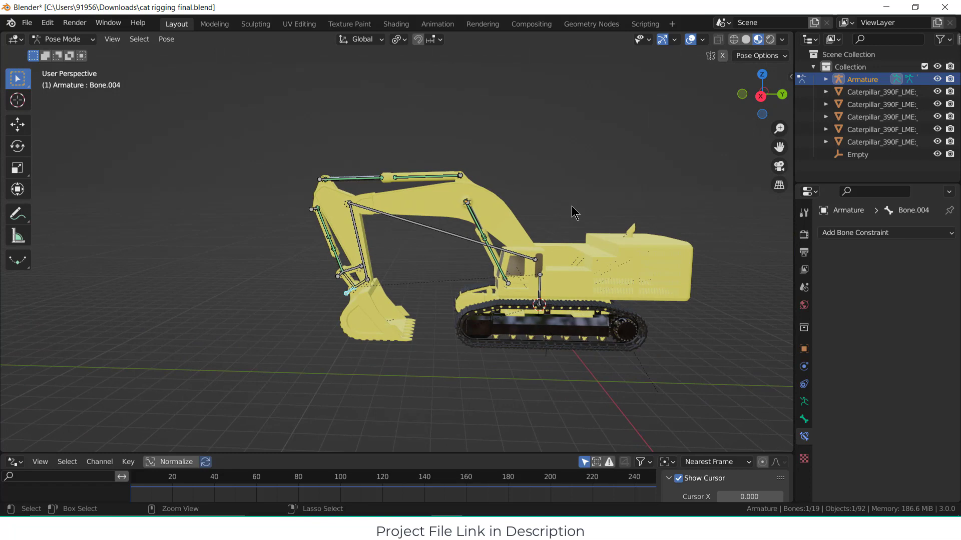
# Save the rigged excavator file and create a new General file.
pyautogui.hotkey('ctrl', 's')
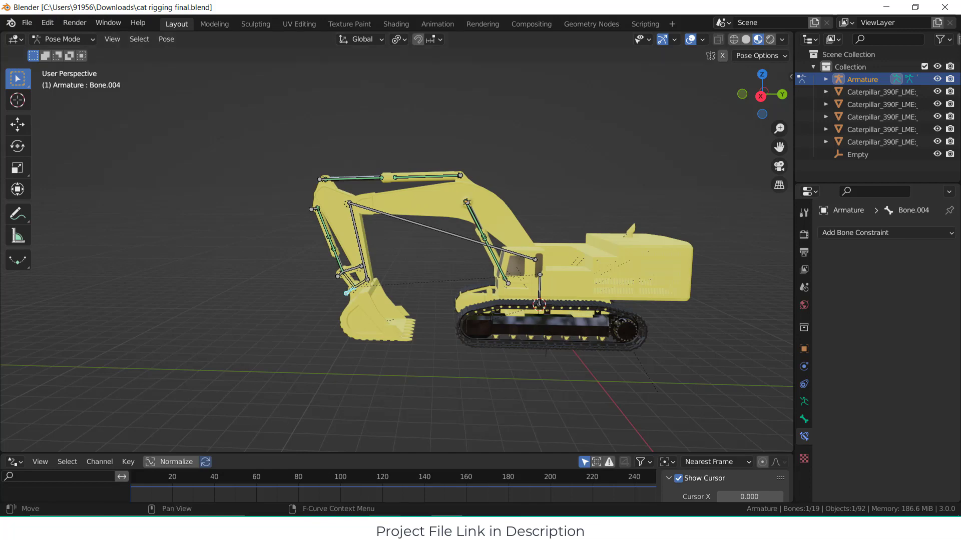
pyautogui.click(27, 23)
pyautogui.moveTo(60, 38)
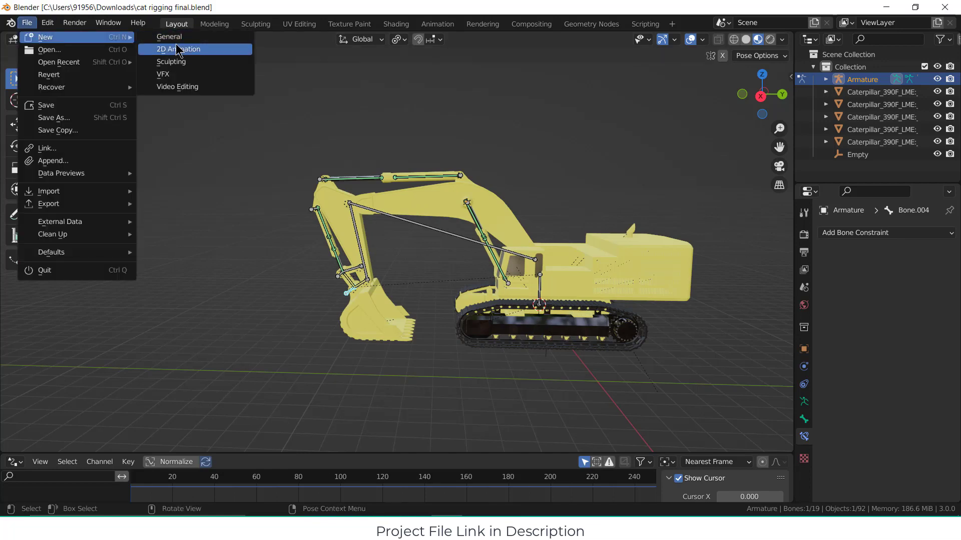
pyautogui.click(176, 38)
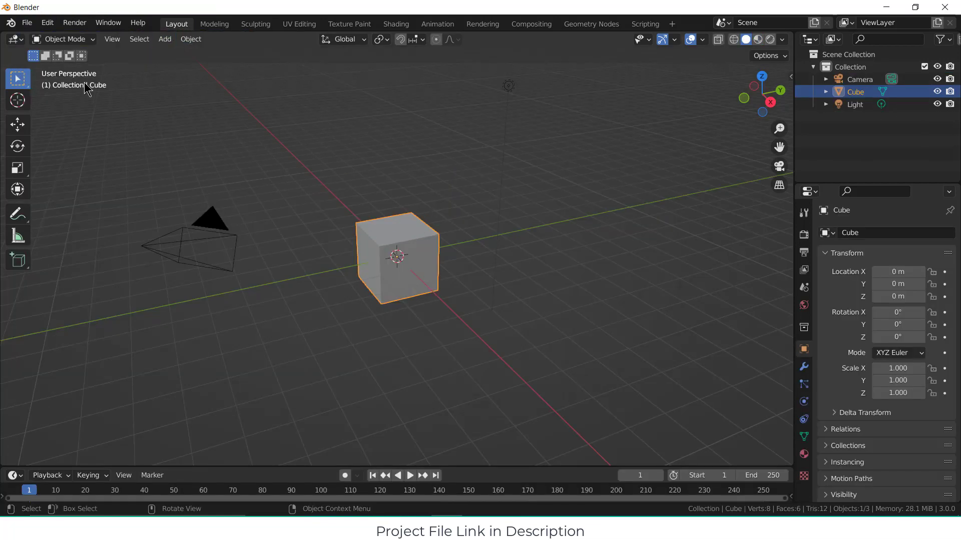
pyautogui.click(27, 22)
pyautogui.moveTo(44, 65)
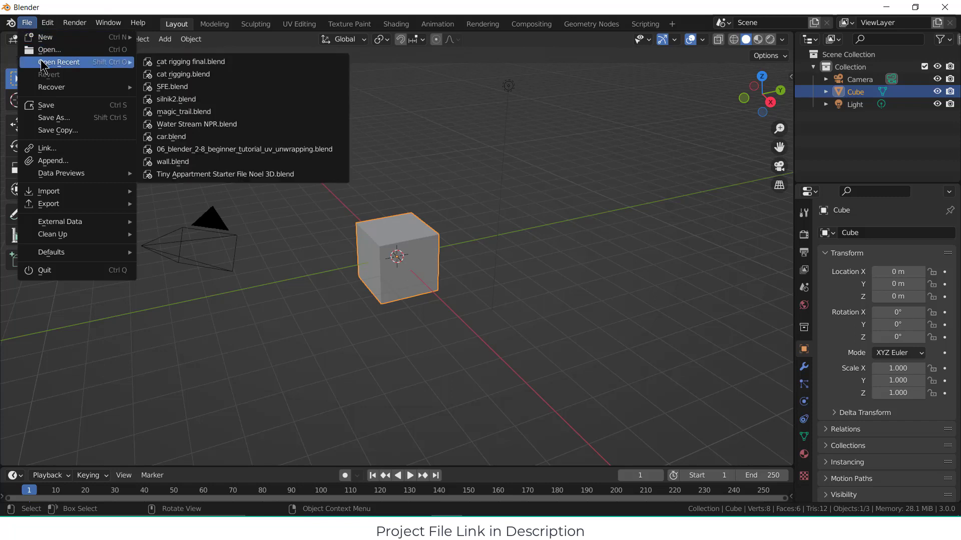
pyautogui.press('Escape')
# Delete the default camera, cube and light from the new scene.
pyautogui.press('a')
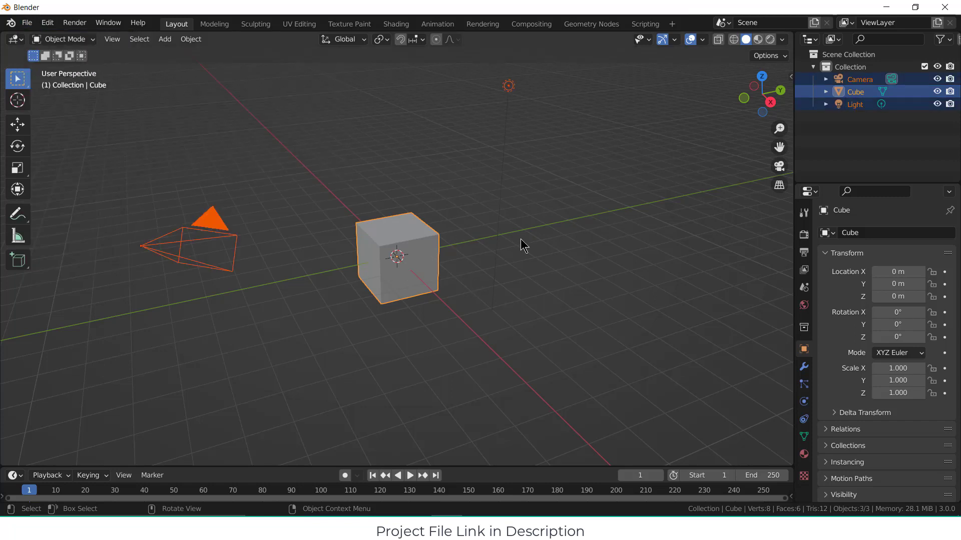
pyautogui.press('x')
pyautogui.click(521, 239)
# Import the Caterpillar 390F excavator model as a Wavefront (.obj) file.
pyautogui.click(27, 23)
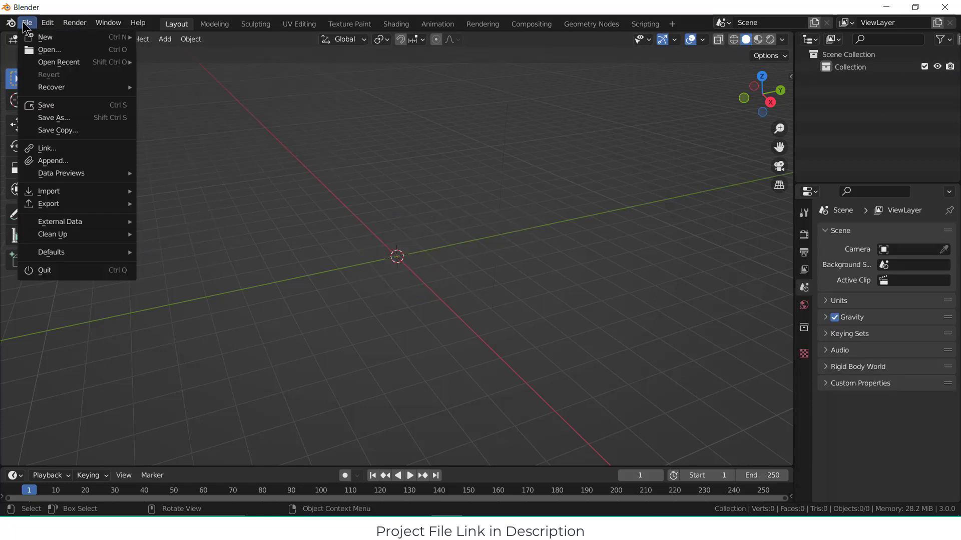
pyautogui.moveTo(75, 193)
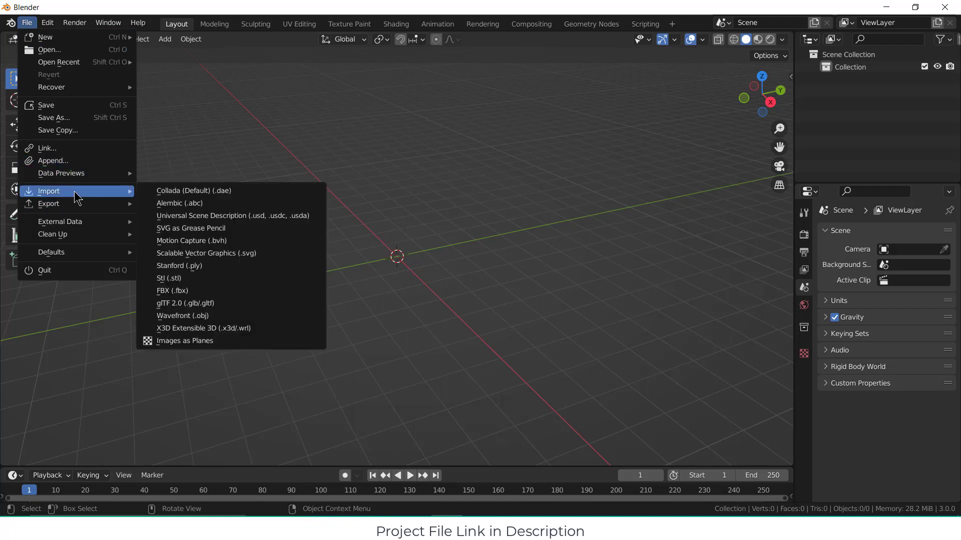
pyautogui.click(215, 322)
pyautogui.click(559, 259)
pyautogui.click(662, 431)
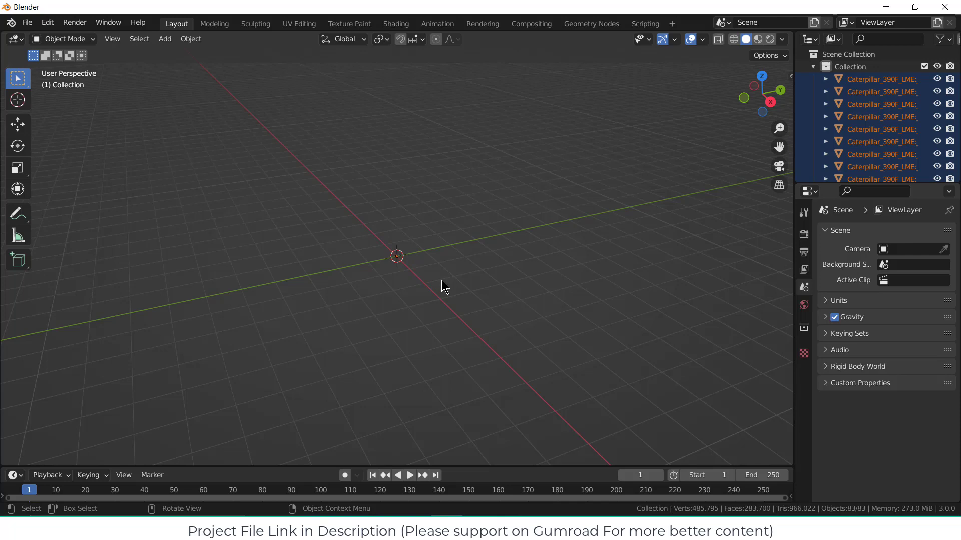
# Scale all the imported excavator parts by 0.001.
pyautogui.write('s')
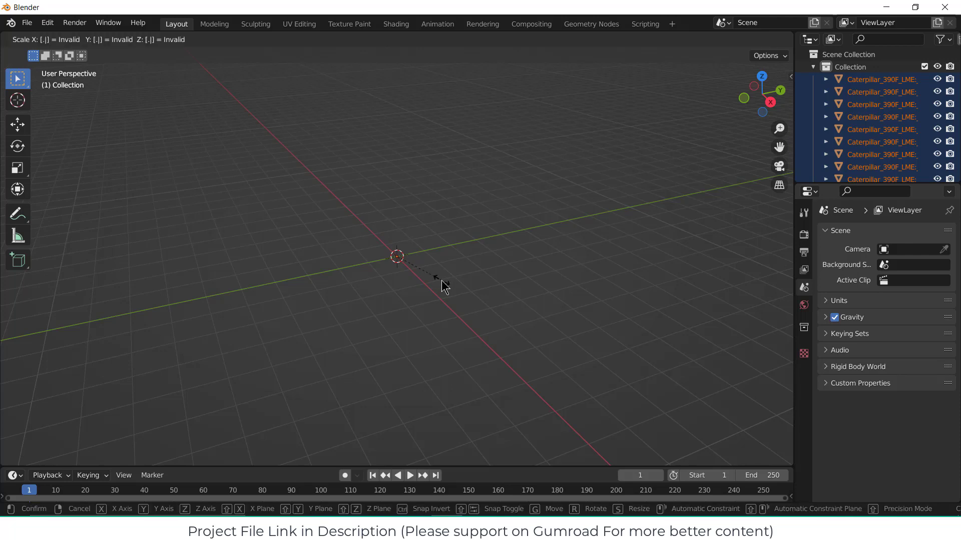
pyautogui.write('.001')
pyautogui.press('Return')
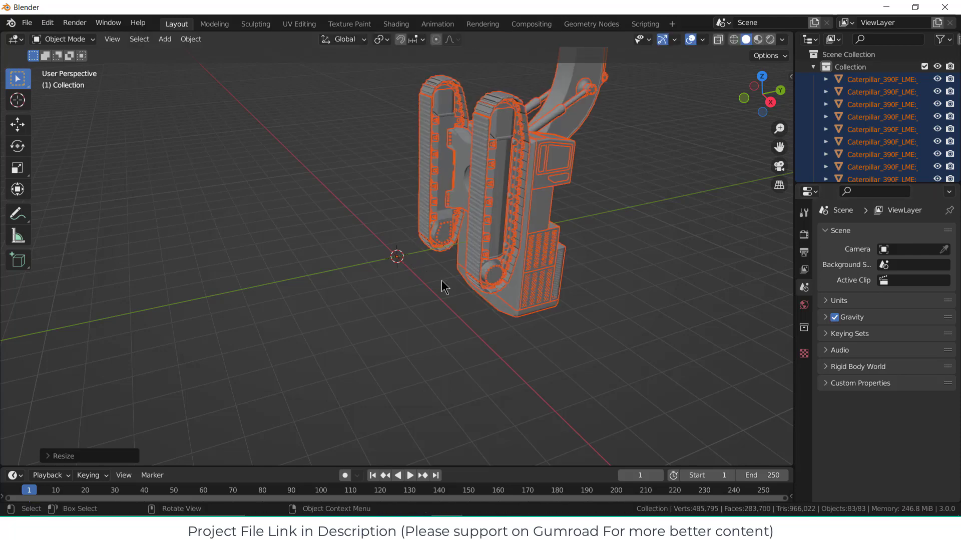
pyautogui.scroll(-4, 471, 168)
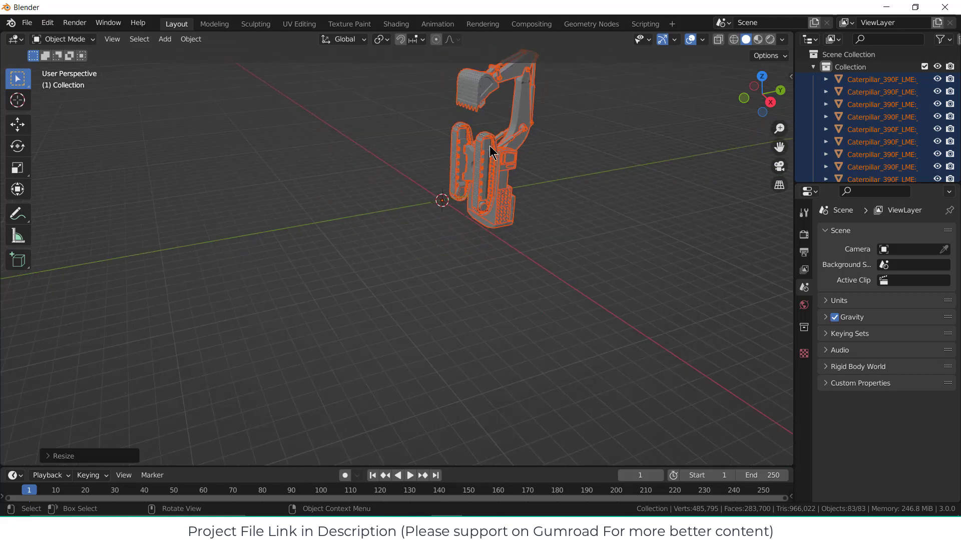
# Rotate the whole excavator 90° about the global X axis in the right orthographic view.
pyautogui.press('KP_3')
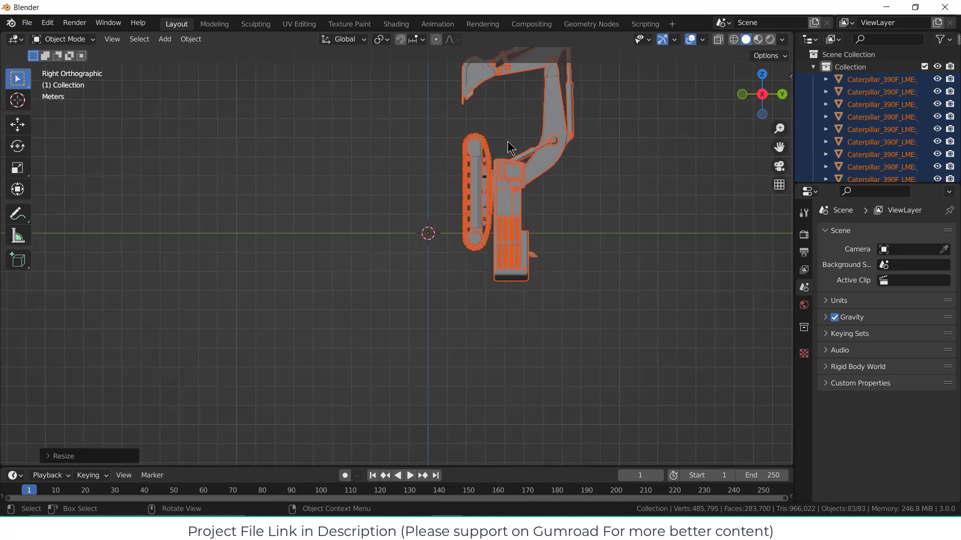
pyautogui.scroll(3, 509, 160)
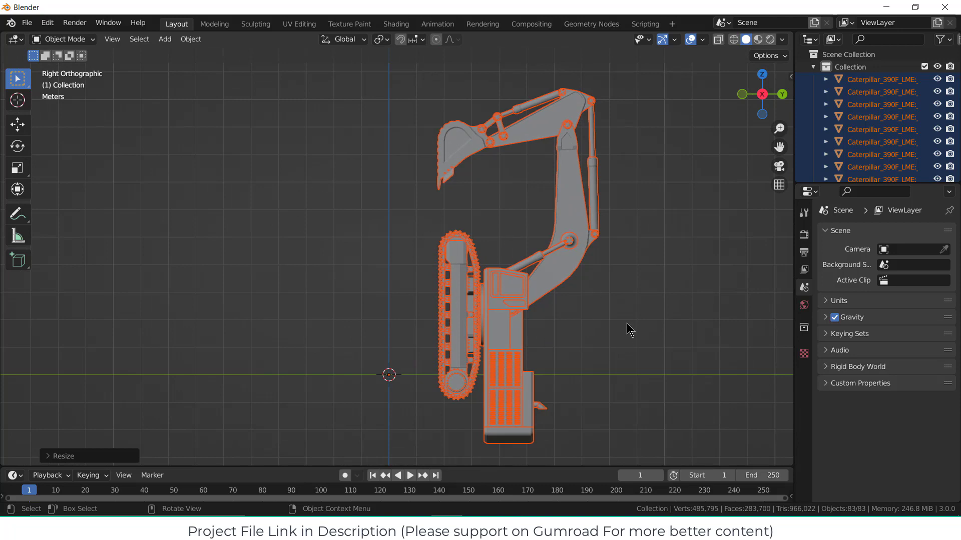
pyautogui.press('r')
pyautogui.press('x')
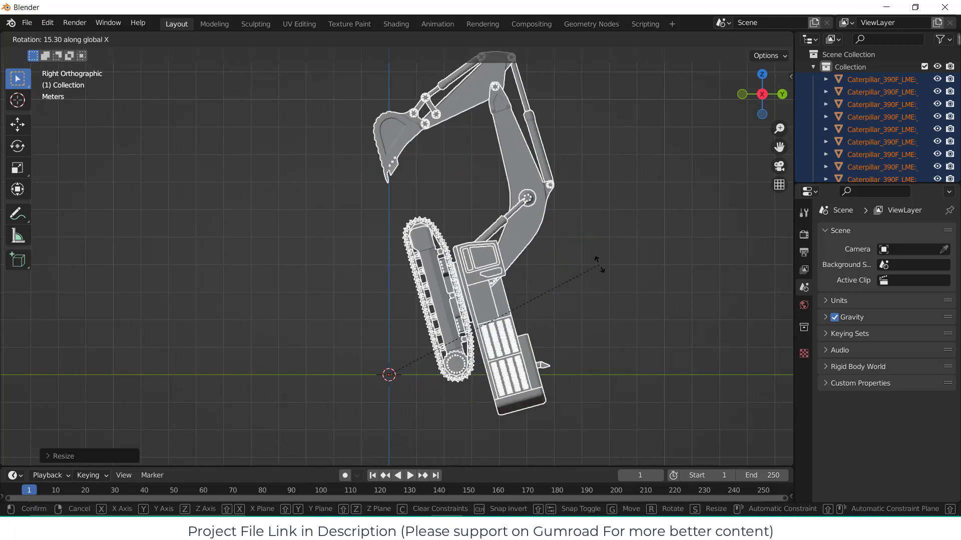
pyautogui.write('90')
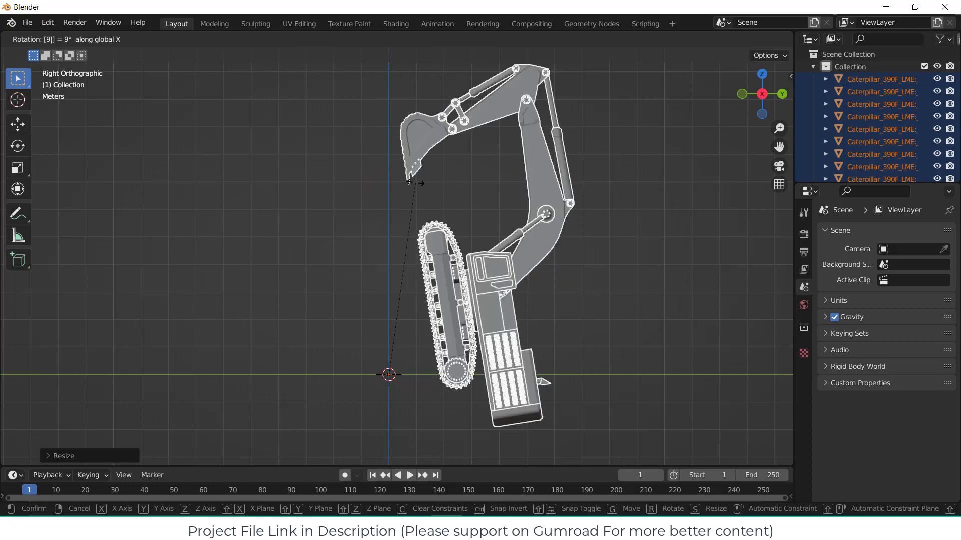
pyautogui.press('Return')
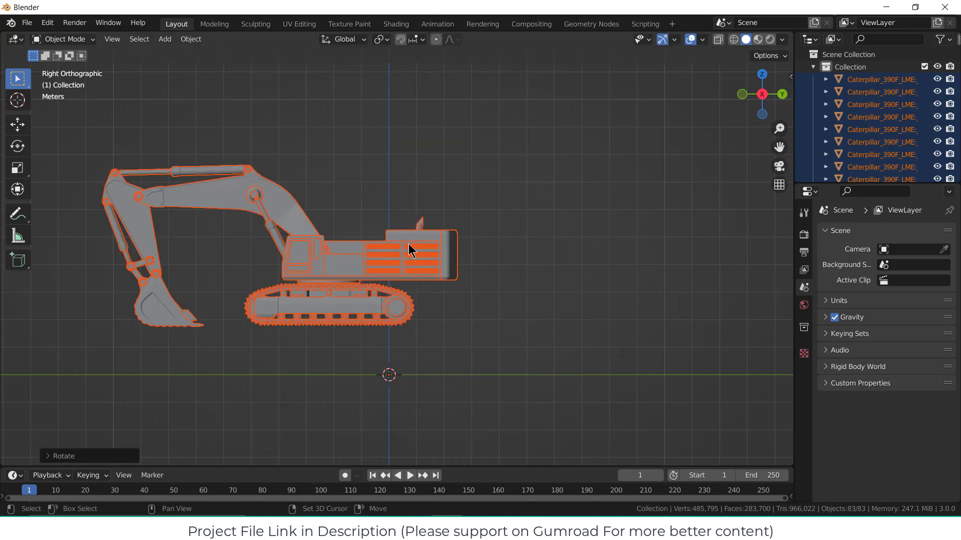
# Move all excavator parts down along the global Z axis until the tracks rest on the ground line.
pyautogui.keyDown('shift'); pyautogui.moveTo(410, 246); pyautogui.dragTo(528, 223, button='middle'); pyautogui.keyUp('shift')
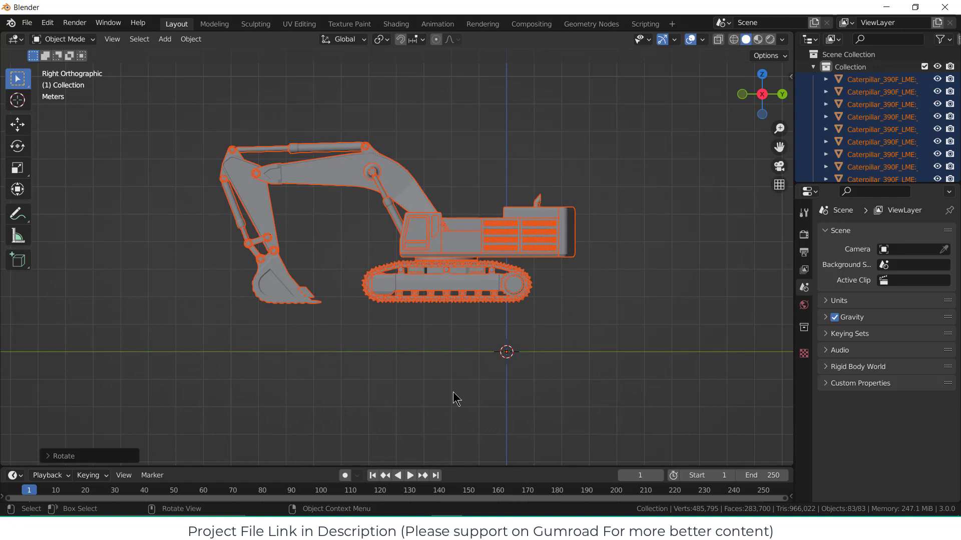
pyautogui.click(626, 285)
pyautogui.press('a')
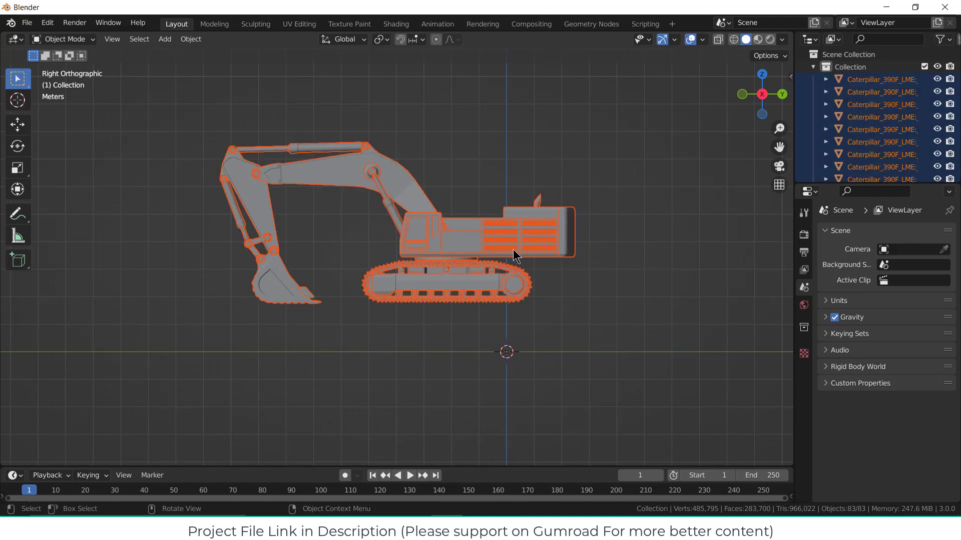
pyautogui.press('g')
pyautogui.press('z')
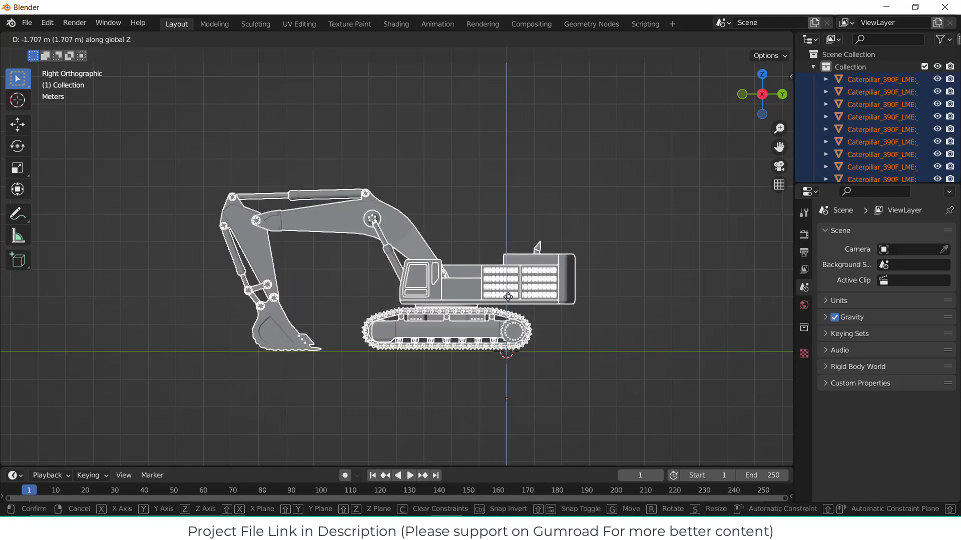
pyautogui.click(466, 334)
# Move the excavator along the global Y axis so its tracks are centred over the world origin.
pyautogui.press('g')
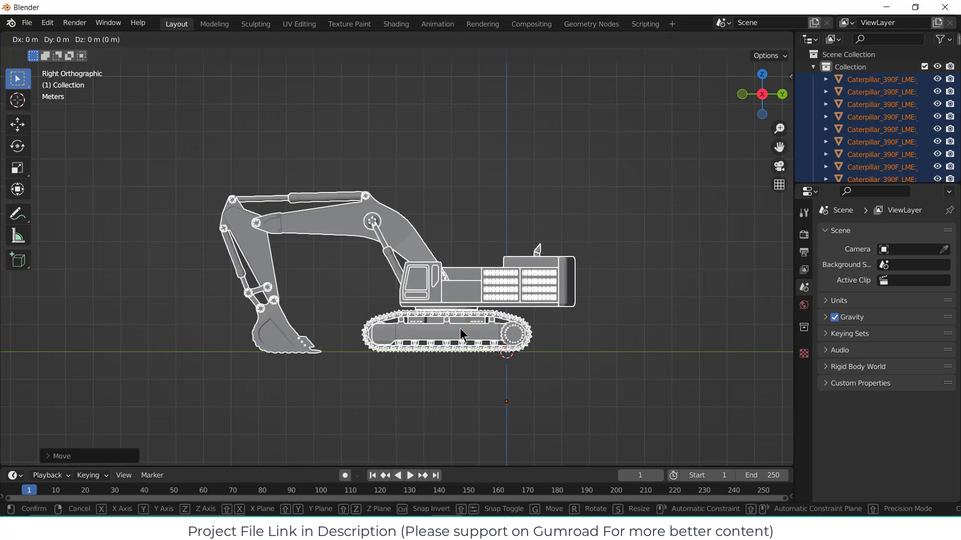
pyautogui.press('y')
pyautogui.click(582, 419)
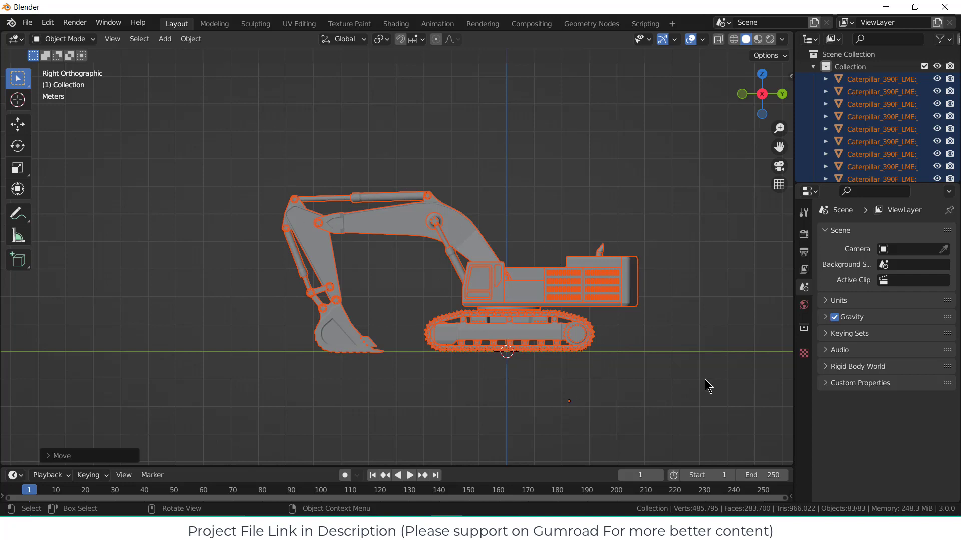
# Set the origin of every selected excavator part to its own geometry.
pyautogui.click(191, 40)
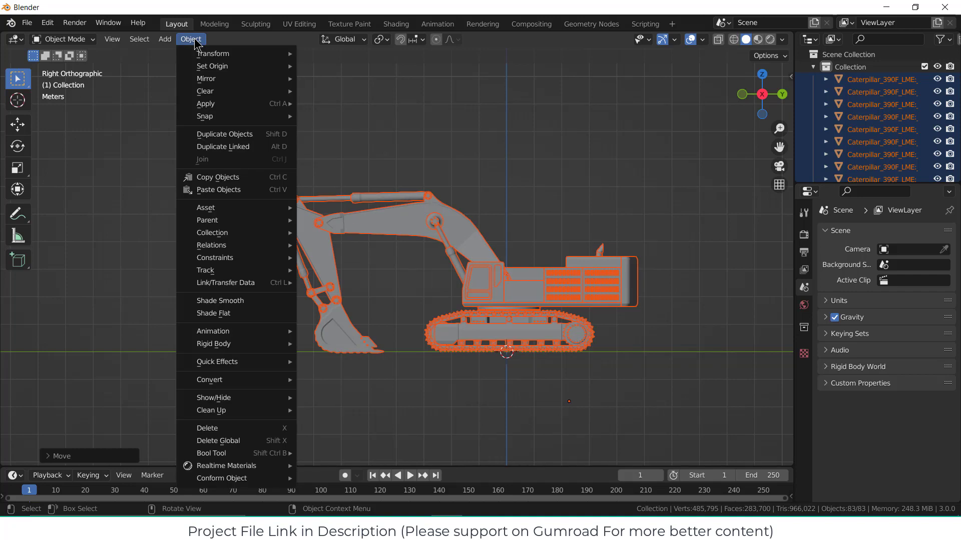
pyautogui.moveTo(204, 67)
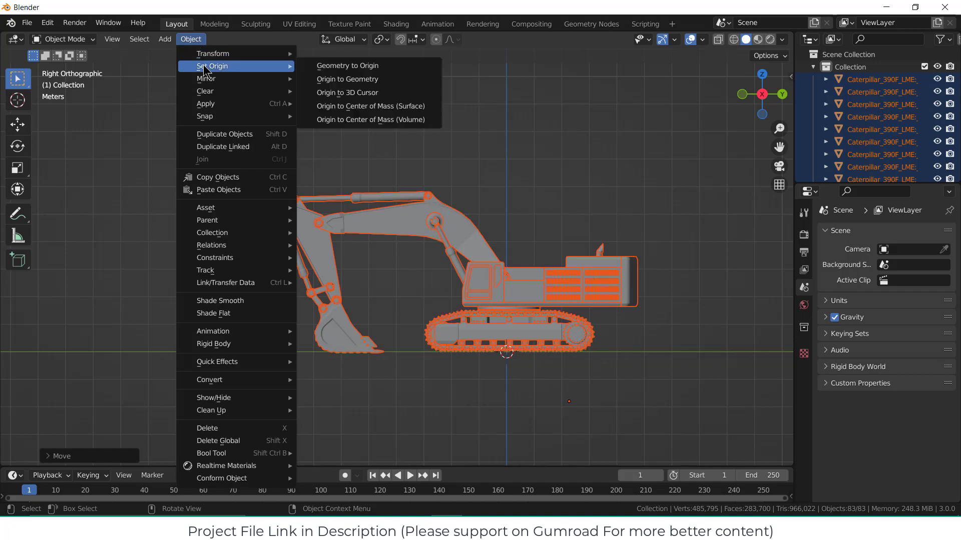
pyautogui.click(364, 80)
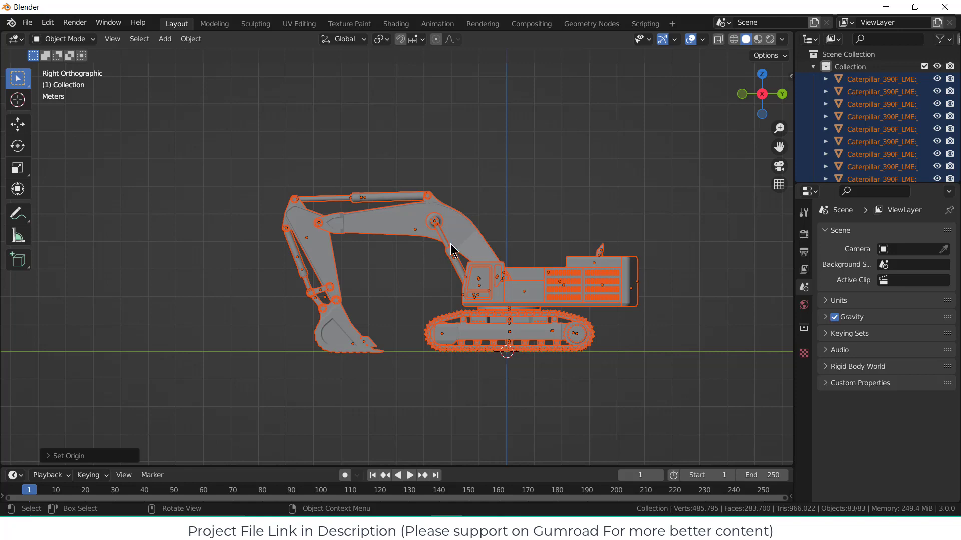
pyautogui.moveTo(452, 270); pyautogui.dragTo(491, 300, button='middle')
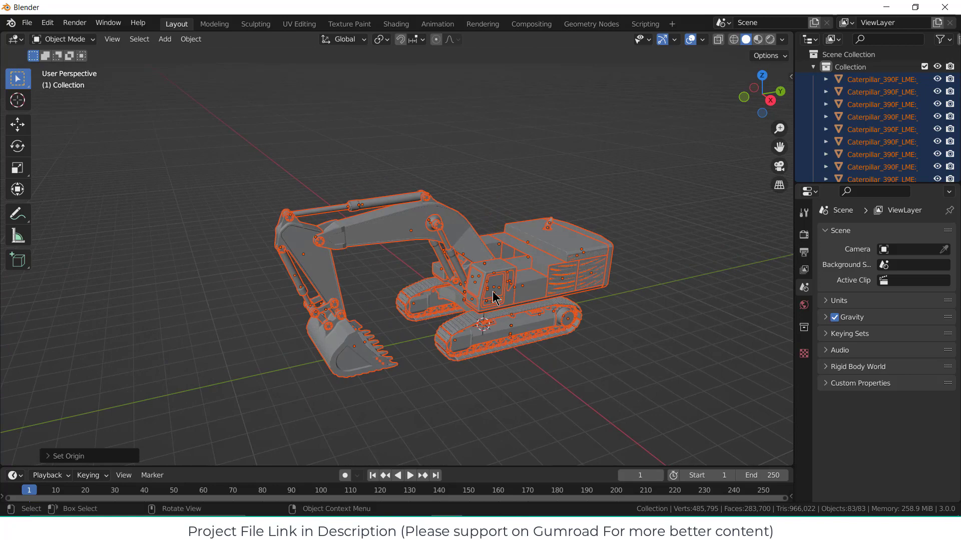
# Isolate the boom cylinder bore object to examine its paired tubes, and return to the full excavator.
pyautogui.click(606, 205)
pyautogui.scroll(5, 504, 307)
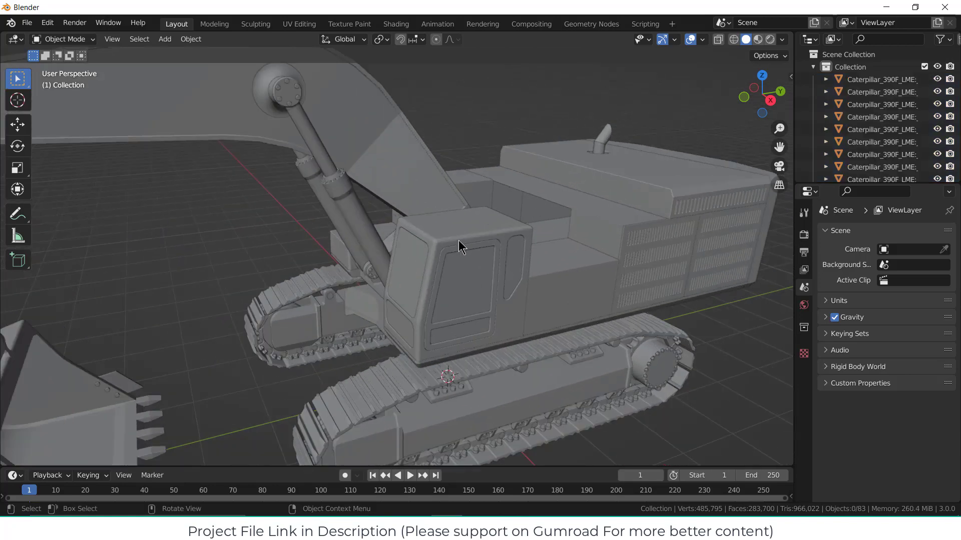
pyautogui.moveTo(459, 241); pyautogui.dragTo(470, 278, button='middle')
pyautogui.click(377, 249)
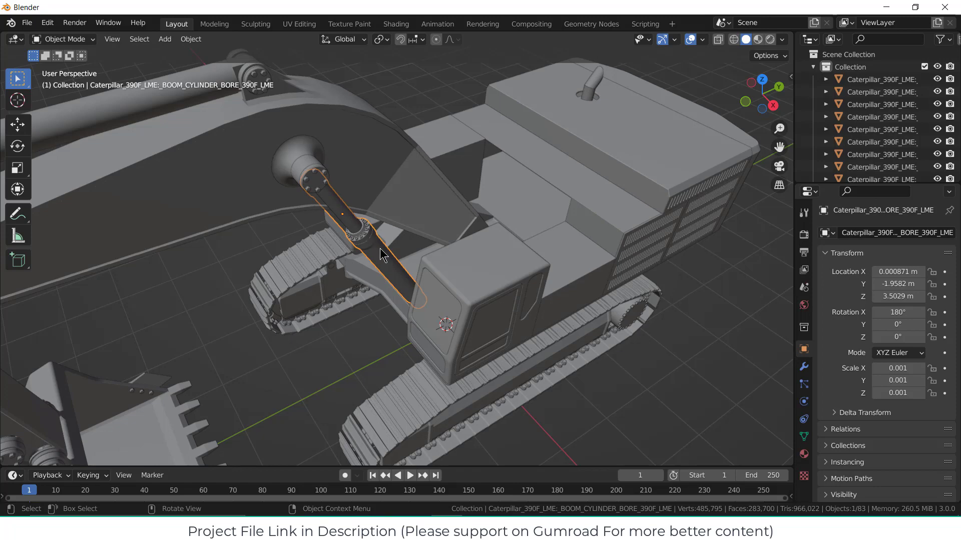
pyautogui.press('KP_Divide')
pyautogui.moveTo(382, 255); pyautogui.dragTo(423, 313, button='middle')
pyautogui.moveTo(491, 272); pyautogui.dragTo(506, 285, button='middle')
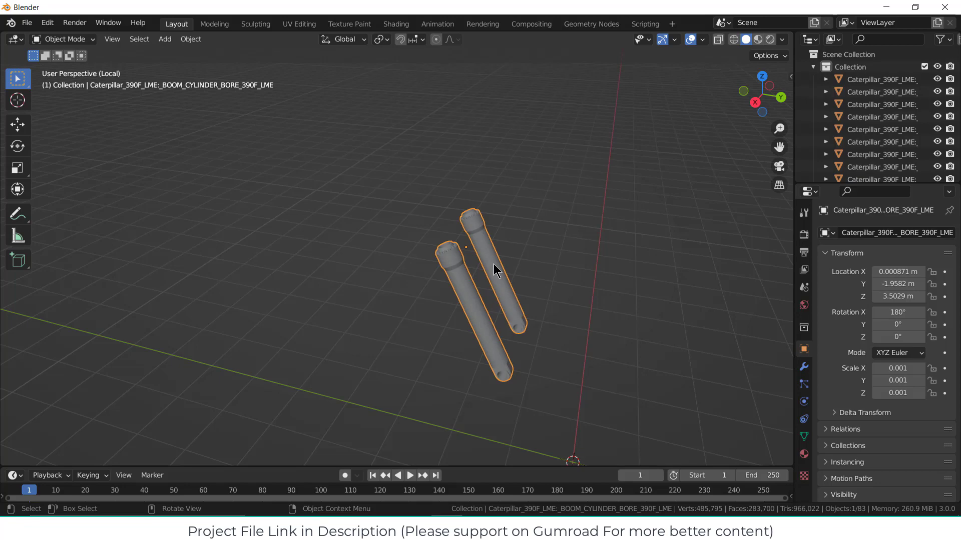
pyautogui.press('KP_Divide')
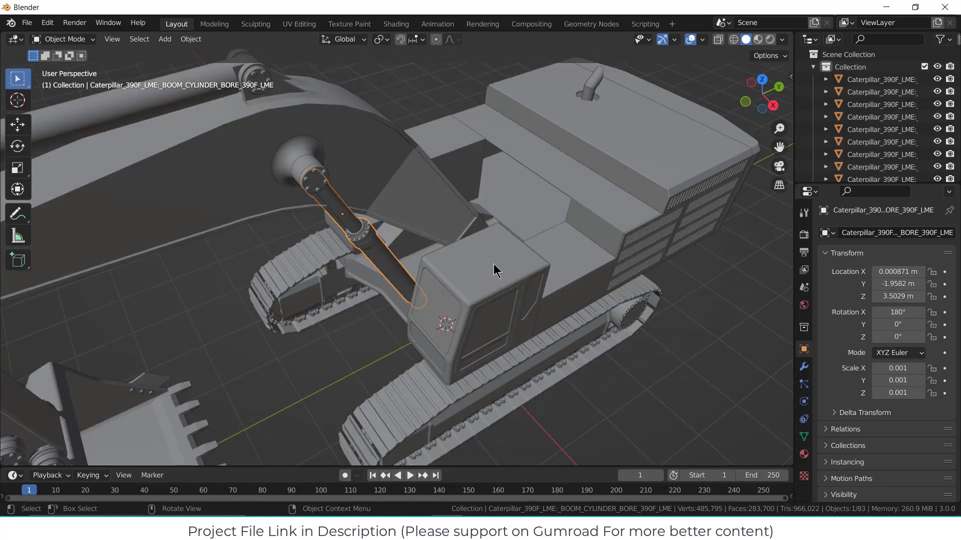
# In the right orthographic view, annotate the boom, stick and bucket cylinders with arrows and the numbers 1, 2 and 3.
pyautogui.press('KP_3')
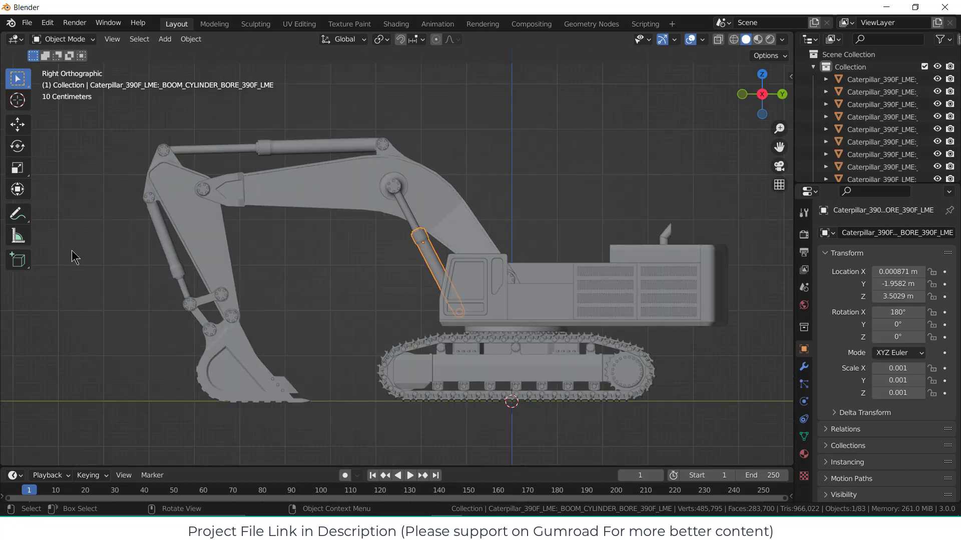
pyautogui.click(17, 214)
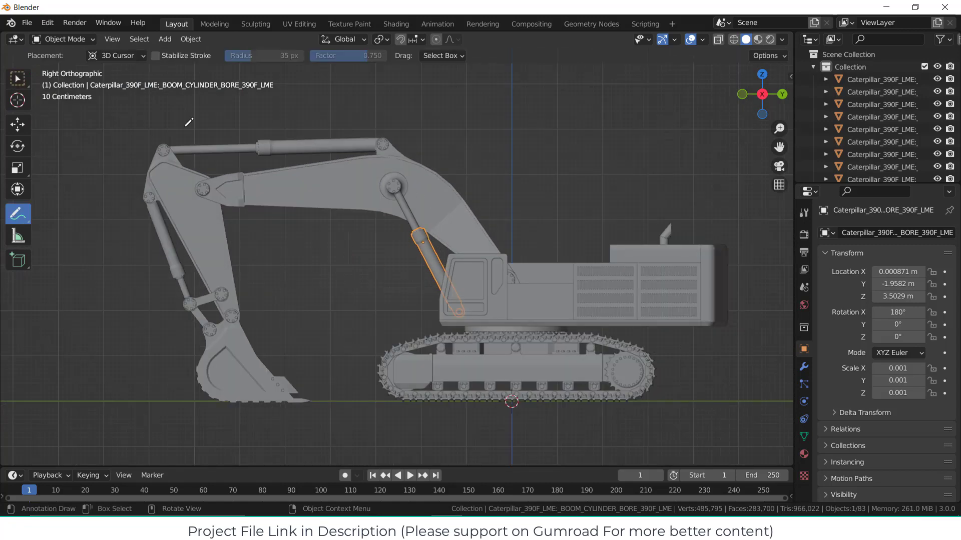
pyautogui.moveTo(221, 109); pyautogui.dragTo(231, 141)
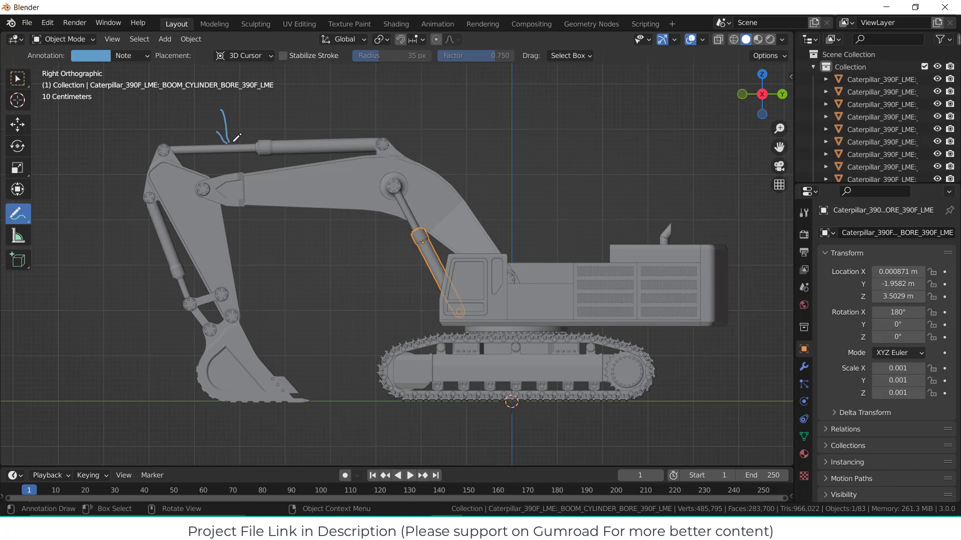
pyautogui.moveTo(355, 263); pyautogui.dragTo(400, 244)
pyautogui.moveTo(136, 271)
pyautogui.mouseDown()
pyautogui.moveTo(159, 263)
pyautogui.moveTo(163, 272)
pyautogui.mouseUp()
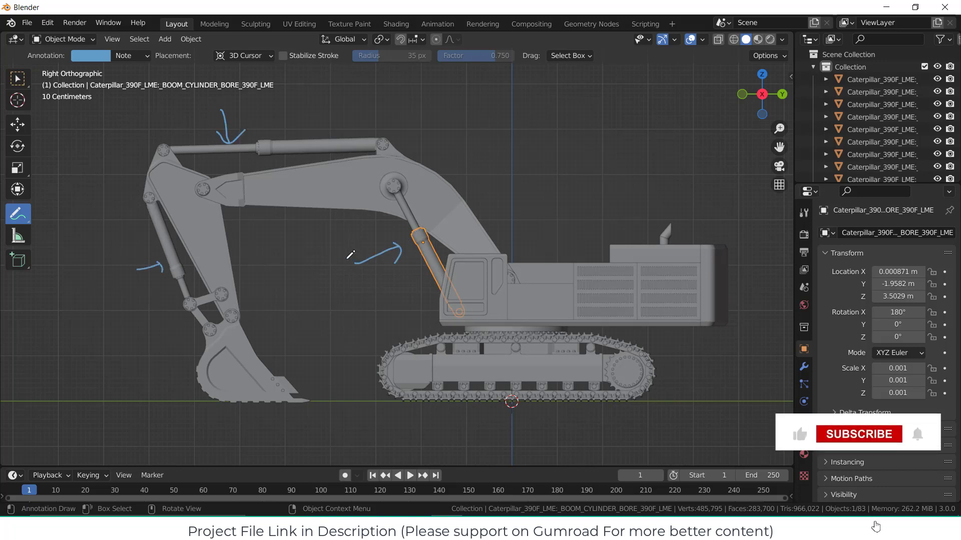
pyautogui.moveTo(340, 256); pyautogui.dragTo(347, 281)
pyautogui.moveTo(253, 100)
pyautogui.mouseDown()
pyautogui.moveTo(260, 117)
pyautogui.moveTo(287, 118)
pyautogui.mouseUp()
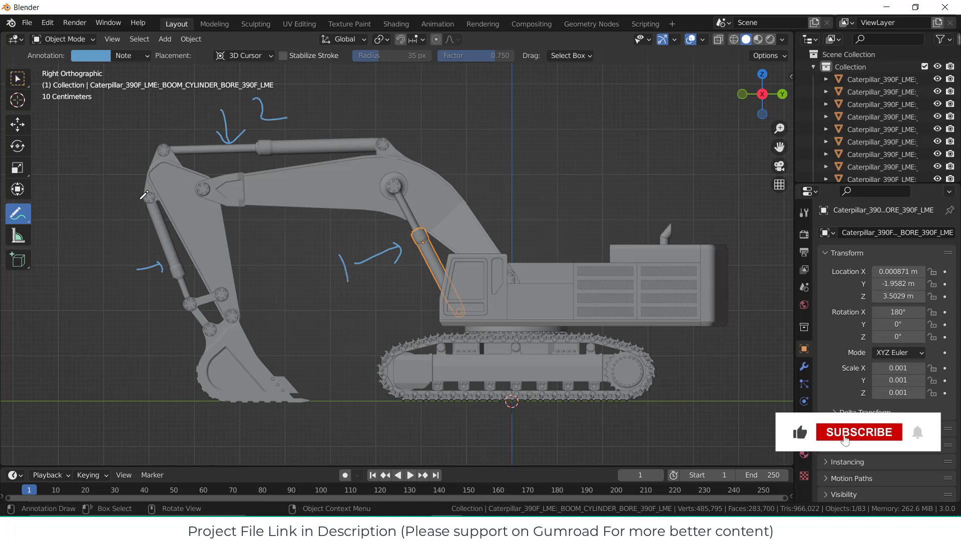
pyautogui.moveTo(101, 275)
pyautogui.mouseDown()
pyautogui.moveTo(110, 265)
pyautogui.moveTo(112, 301)
pyautogui.mouseUp()
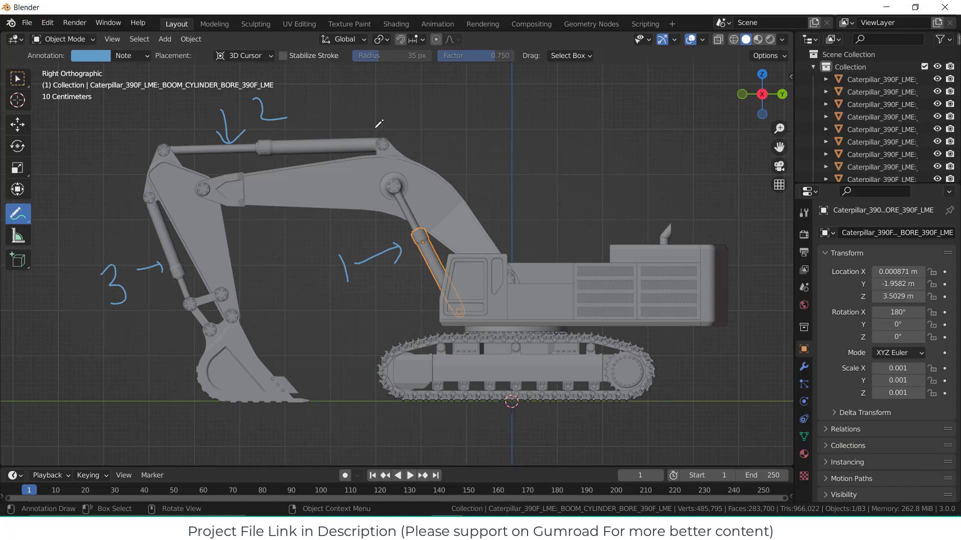
pyautogui.click(17, 79)
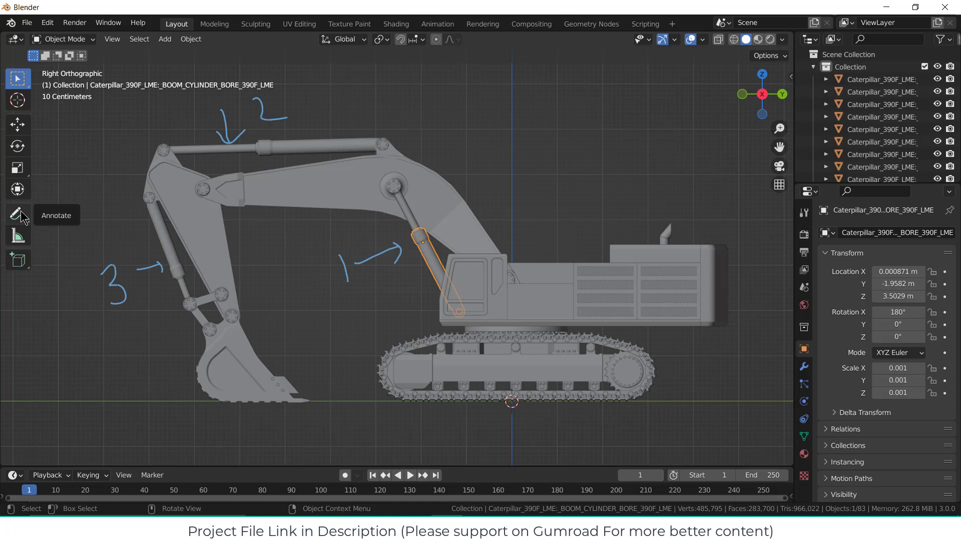
# Draw an extra annotation stroke across the arrow and number 2 above the upper cylinder in perspective view.
pyautogui.moveTo(490, 339)
pyautogui.mouseDown(button='middle')
pyautogui.moveTo(559, 347)
pyautogui.moveTo(536, 359)
pyautogui.moveTo(451, 296)
pyautogui.mouseUp(button='middle')
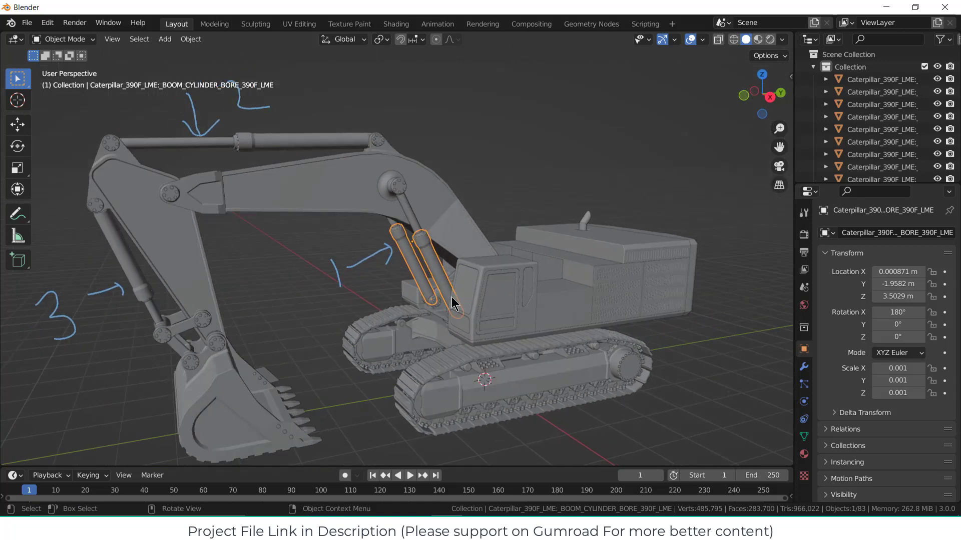
pyautogui.click(335, 250)
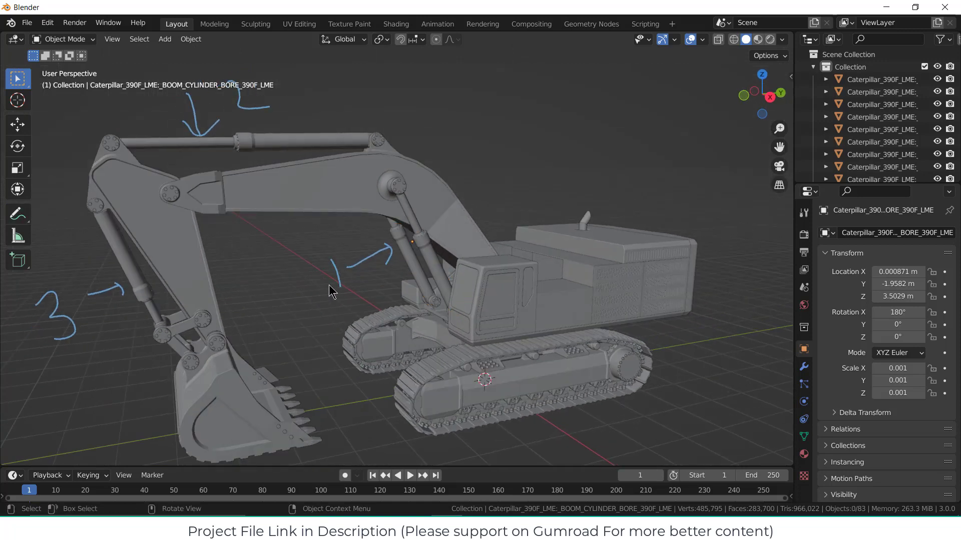
pyautogui.click(17, 214)
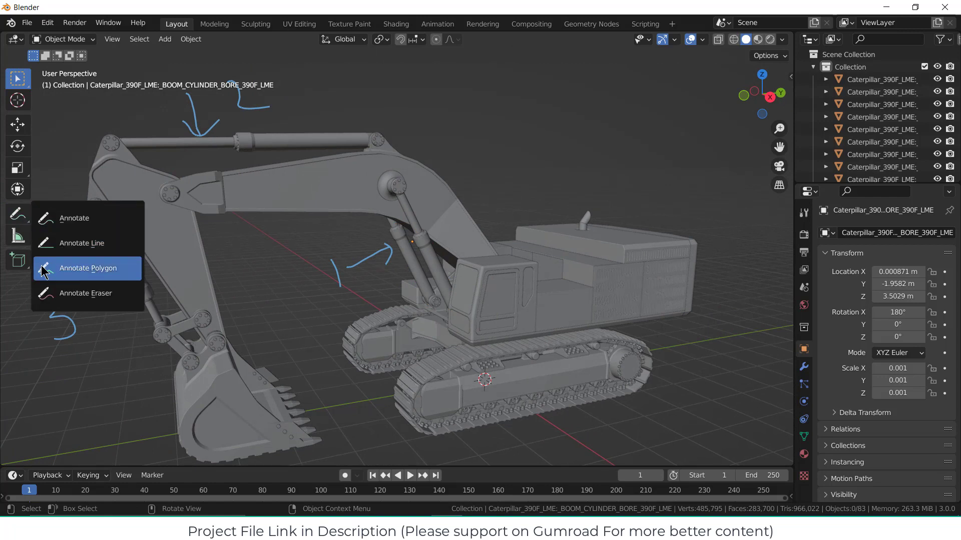
pyautogui.click(46, 219)
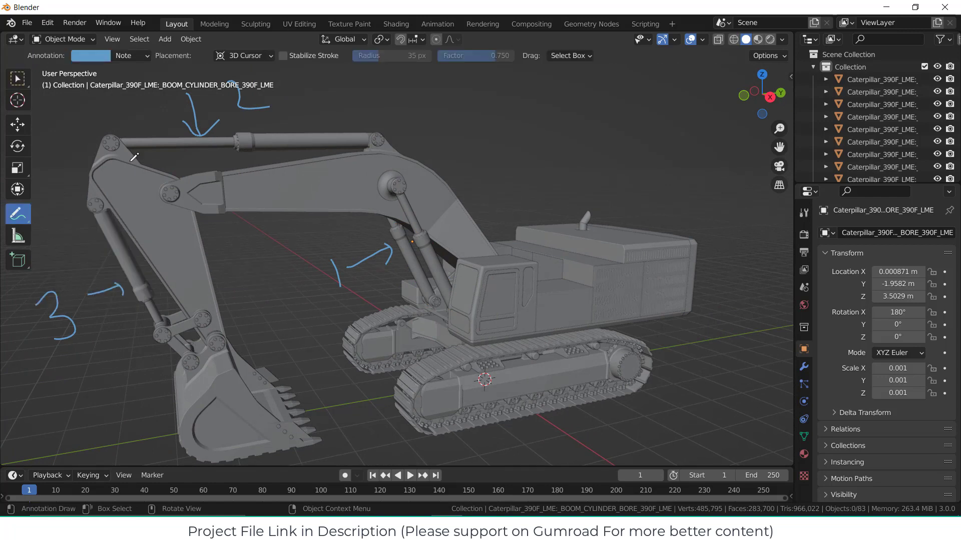
pyautogui.moveTo(192, 106); pyautogui.dragTo(239, 107)
pyautogui.click(18, 79)
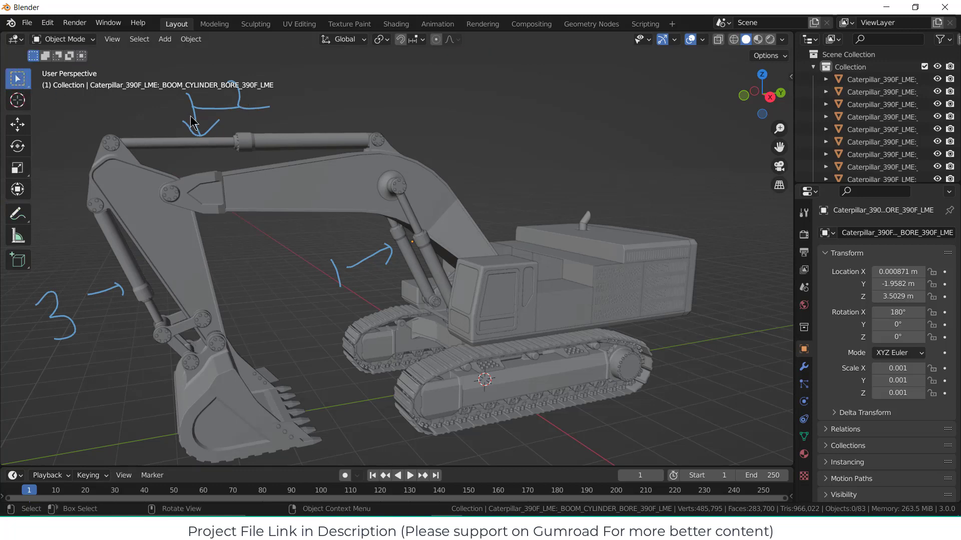
# Undo all the annotation strokes and leave nothing selected in the right orthographic view.
pyautogui.press('KP_3')
pyautogui.moveTo(265, 103); pyautogui.dragTo(167, 106)
pyautogui.hotkey('ctrl', 'z')
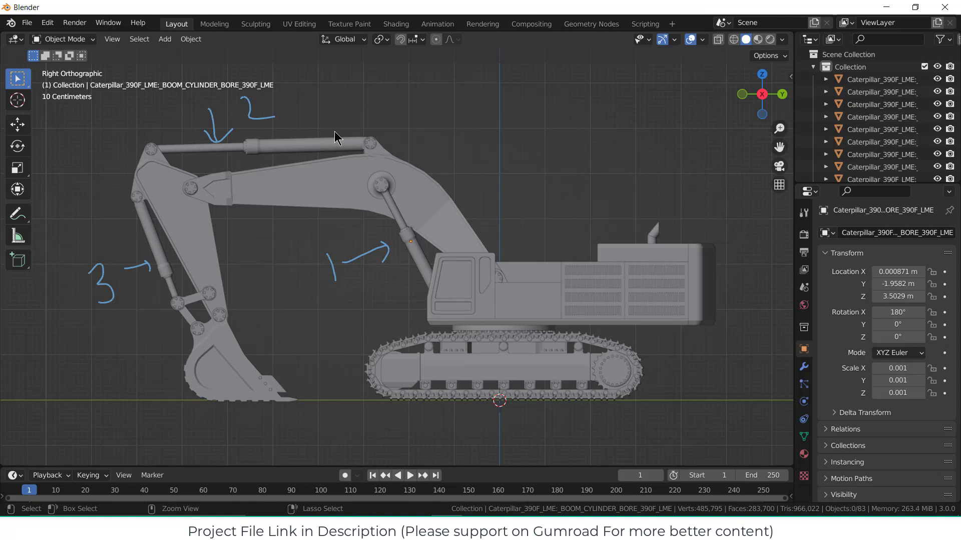
pyautogui.hotkey('ctrl', 'z')
pyautogui.hotkey('ctrl', 'z')
pyautogui.hotkey('ctrl', 'z')
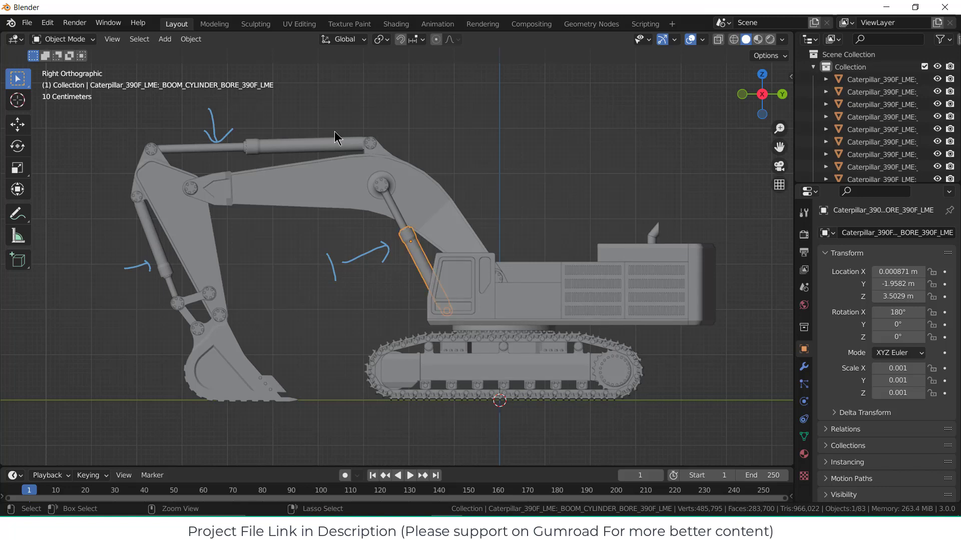
pyautogui.hotkey('ctrl', 'z')
pyautogui.hotkey('ctrl', 'z')
pyautogui.hotkey('ctrl', 'z')
pyautogui.hotkey('ctrl', 'z')
pyautogui.hotkey('ctrl', 'z')
pyautogui.click(521, 132)
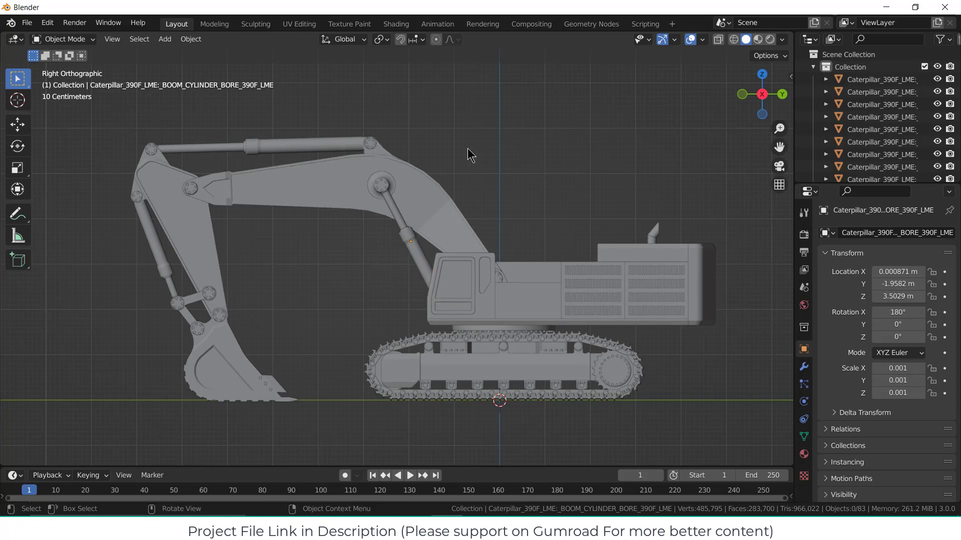
# Examine the pin joints at the lower ends of the two boom cylinders beside the cab.
pyautogui.moveTo(469, 154); pyautogui.dragTo(450, 242, button='middle')
pyautogui.scroll(6, 445, 260)
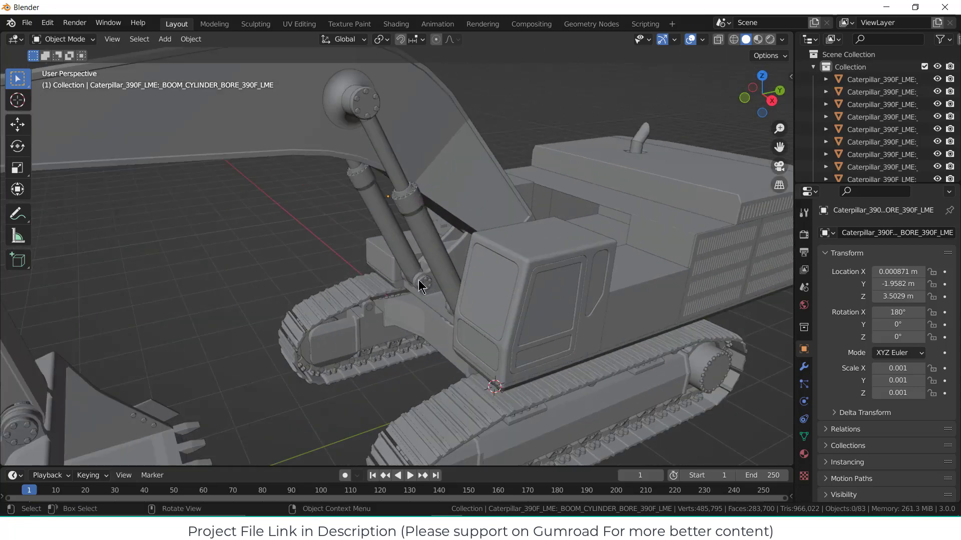
pyautogui.scroll(5, 443, 284)
pyautogui.moveTo(461, 295); pyautogui.dragTo(510, 279, button='middle')
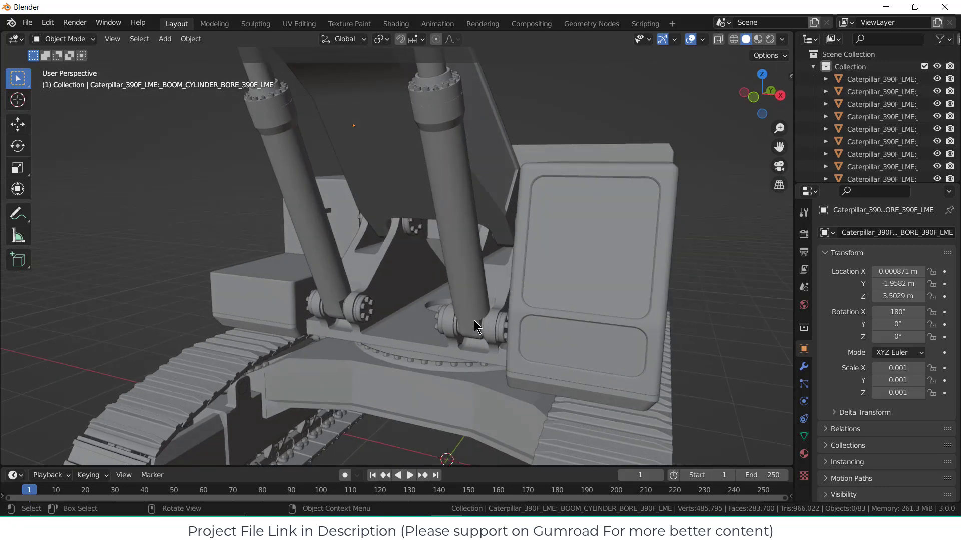
pyautogui.scroll(-8, 473, 317)
pyautogui.moveTo(468, 315); pyautogui.dragTo(490, 320, button='middle')
pyautogui.scroll(4, 485, 322)
pyautogui.scroll(4, 486, 323)
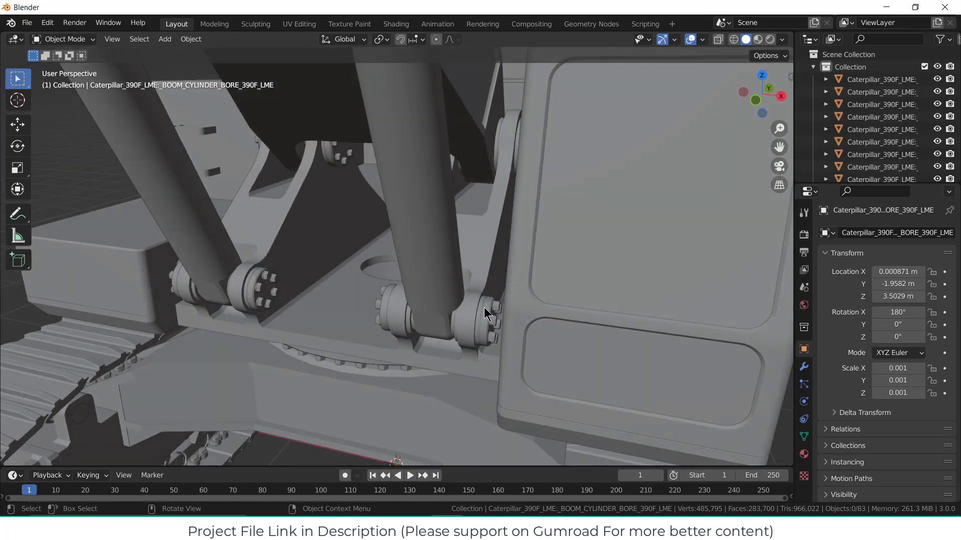
pyautogui.click(483, 316)
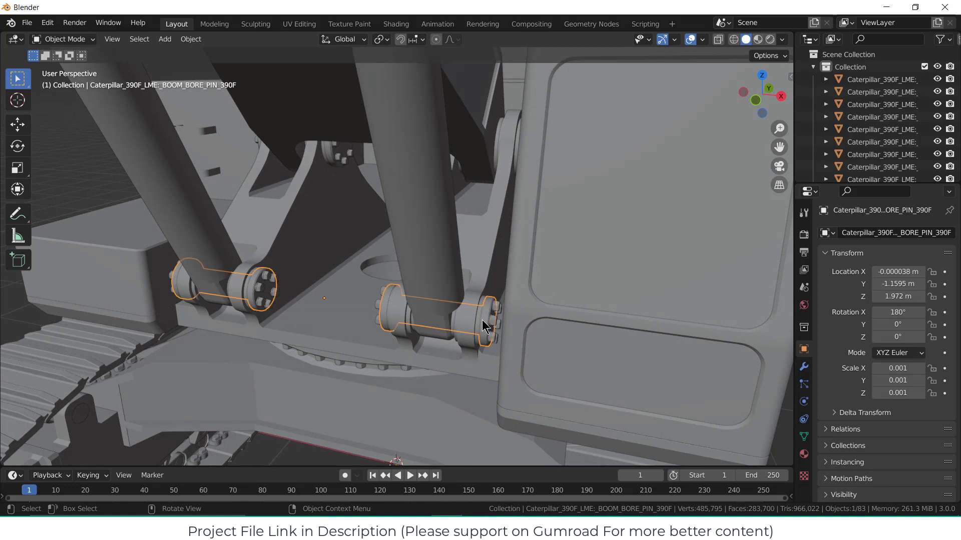
# Isolate the boom cylinder bore object in the right orthographic view and enter Edit Mode on it.
pyautogui.click(447, 298)
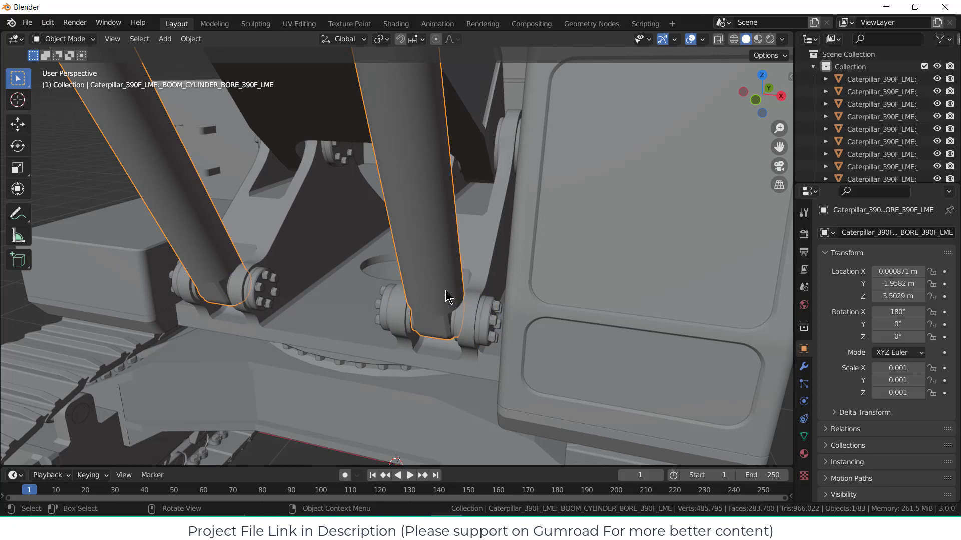
pyautogui.press('KP_Divide')
pyautogui.press('KP_3')
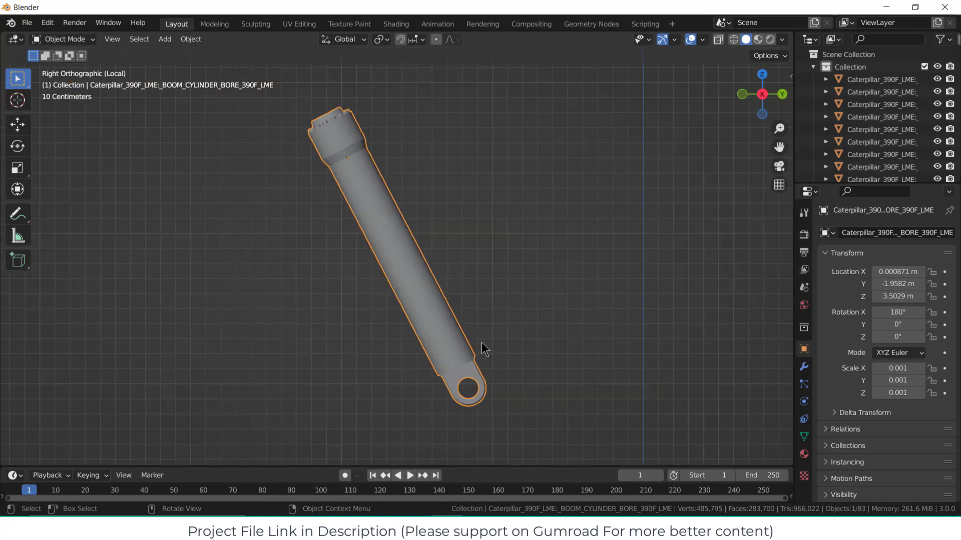
pyautogui.scroll(3, 485, 370)
pyautogui.press('Tab')
# Select the ring of inner faces in the near cylinder's lower pin hole and snap the 3D cursor to that selection.
pyautogui.moveTo(484, 375); pyautogui.dragTo(464, 437, button='middle')
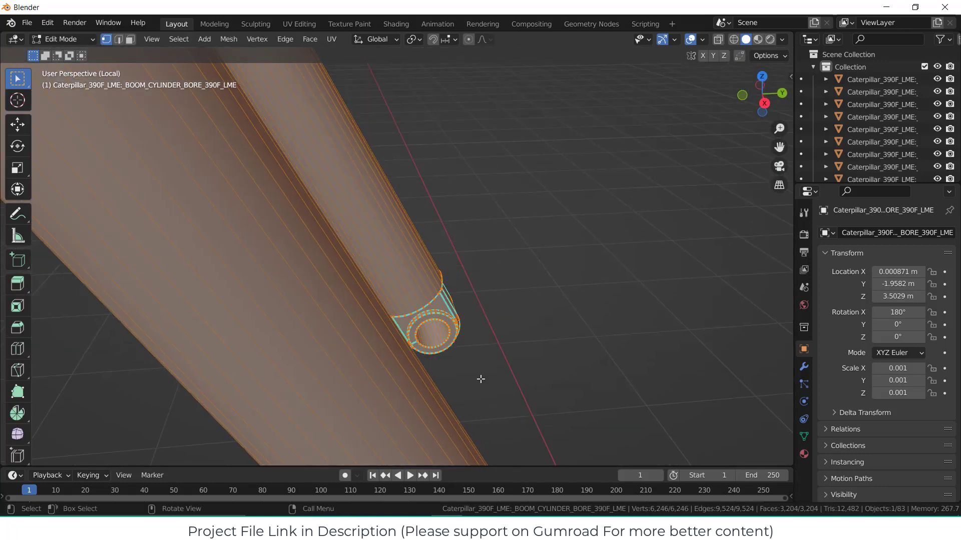
pyautogui.scroll(-4, 479, 375)
pyautogui.keyDown('shift'); pyautogui.moveTo(468, 333); pyautogui.dragTo(431, 198, button='middle'); pyautogui.keyUp('shift')
pyautogui.scroll(4, 429, 195)
pyautogui.click(130, 39)
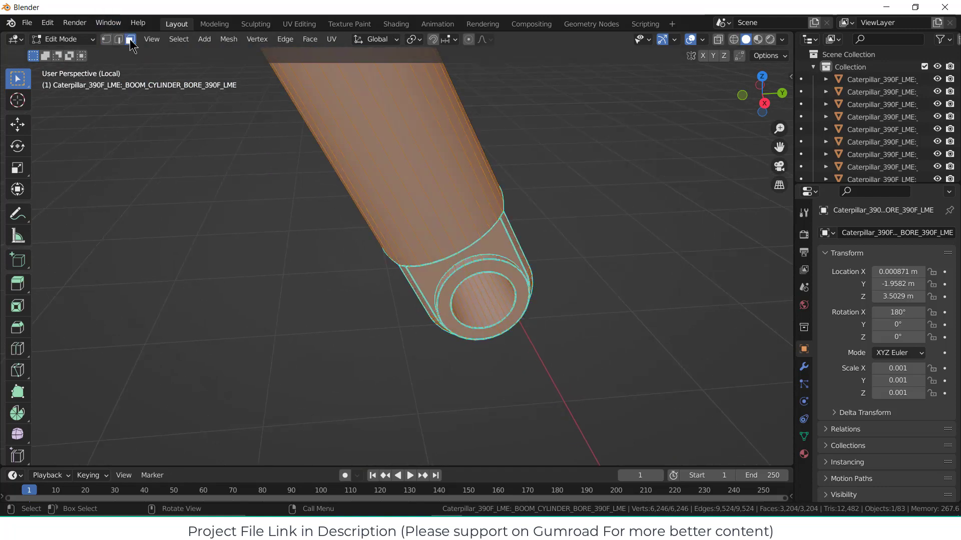
pyautogui.click(566, 308)
pyautogui.scroll(2, 489, 317)
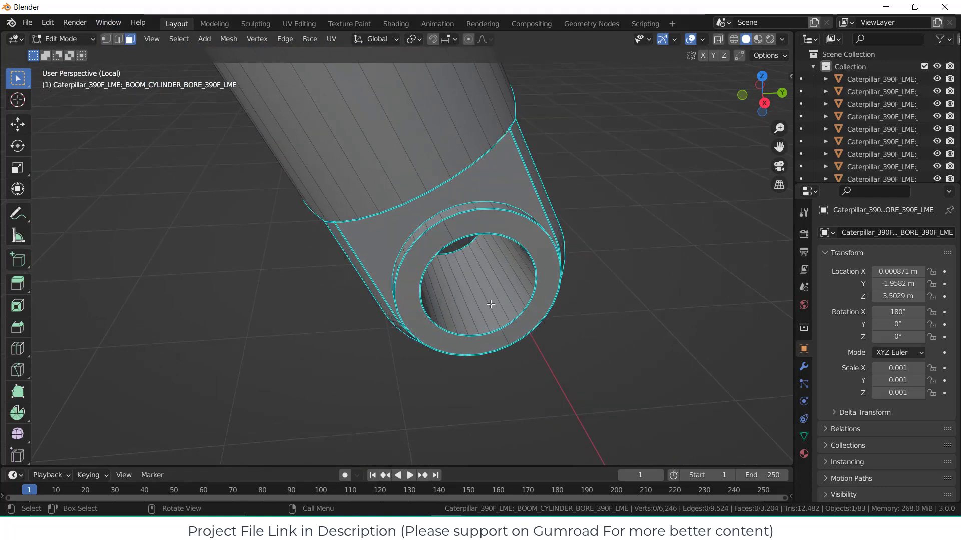
pyautogui.keyDown('alt'); pyautogui.click(492, 296); pyautogui.keyUp('alt')
pyautogui.moveTo(492, 295); pyautogui.dragTo(488, 254, button='middle')
pyautogui.hotkey('shift', 's')
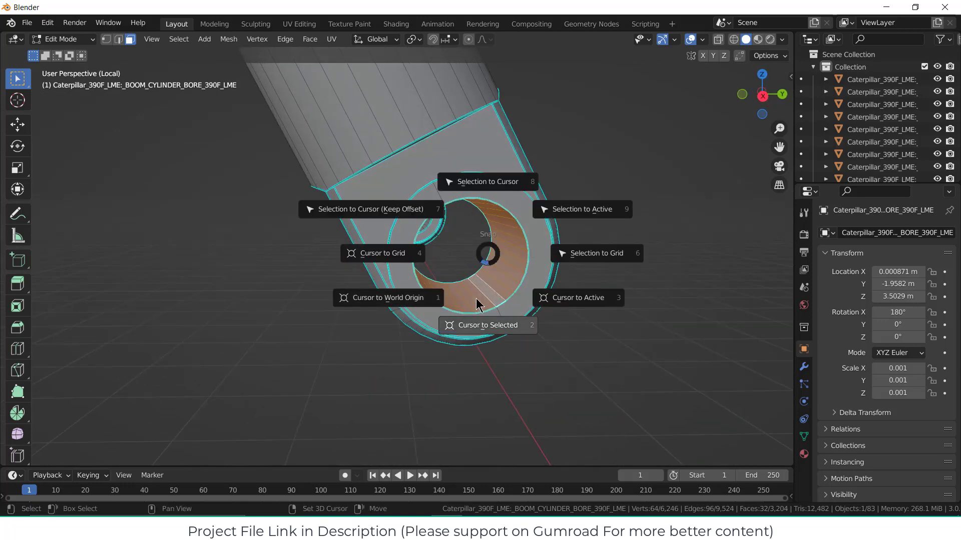
pyautogui.click(481, 326)
pyautogui.press('KP_3')
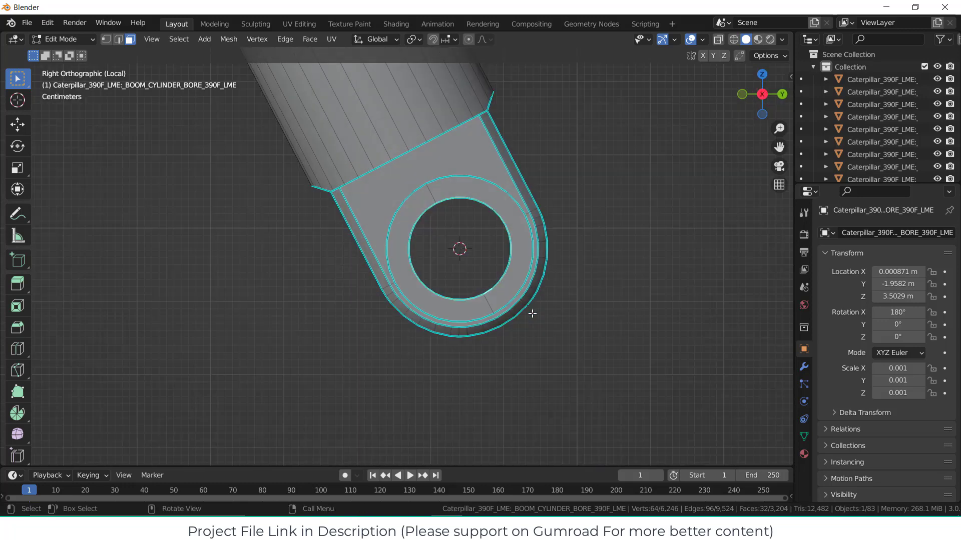
pyautogui.hotkey('alt', 'a')
# Return to Object Mode and add an armature at the 3D cursor in the cylinder's lower pin hole.
pyautogui.scroll(-10, 532, 313)
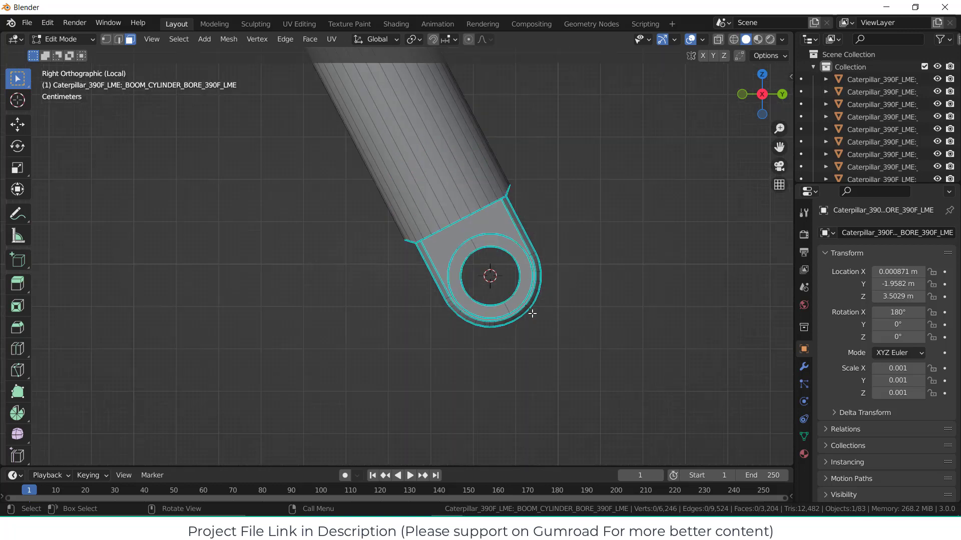
pyautogui.press('Tab')
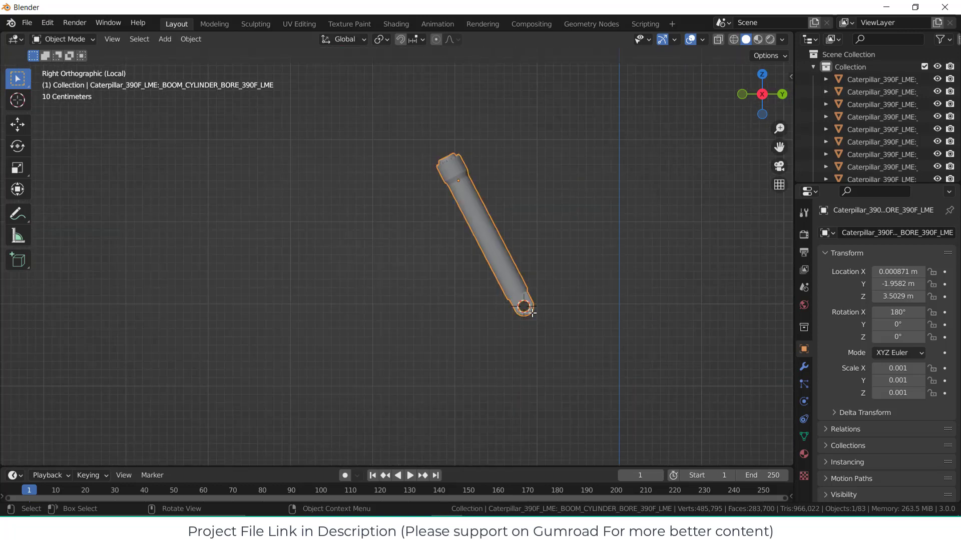
pyautogui.scroll(5, 510, 283)
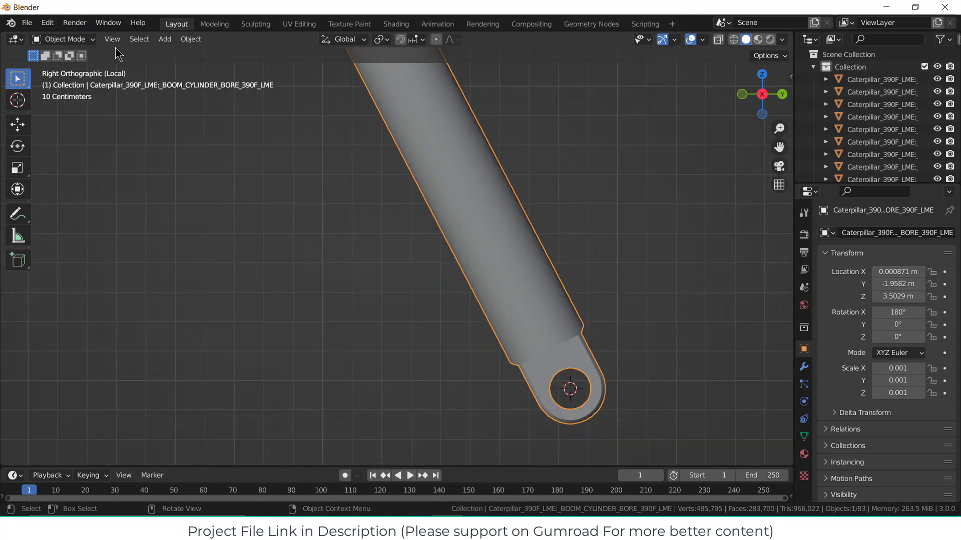
pyautogui.click(164, 40)
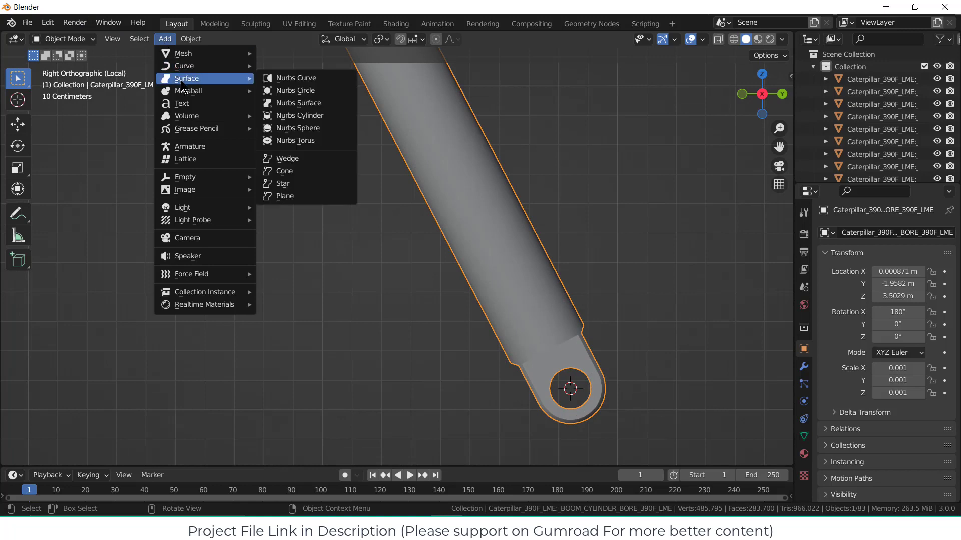
pyautogui.click(190, 147)
pyautogui.scroll(2, 509, 239)
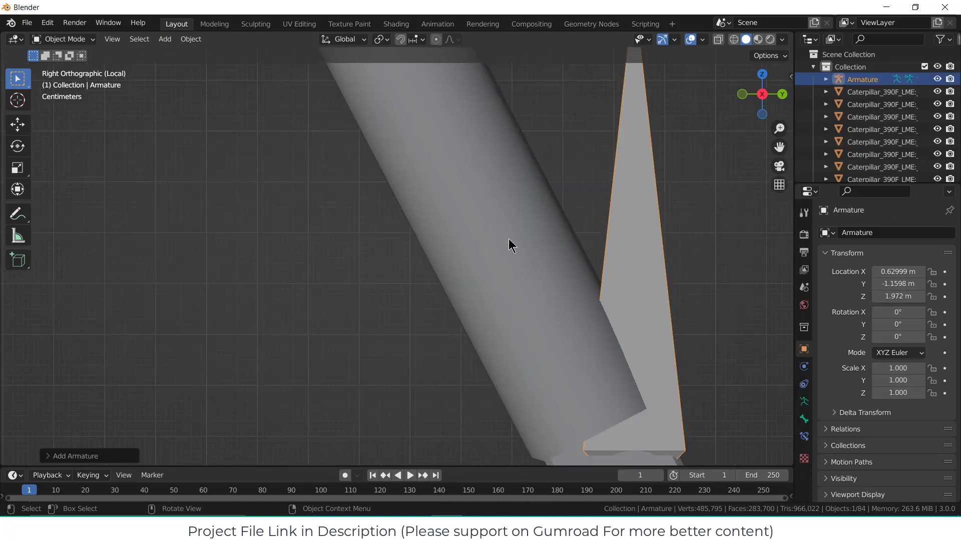
# Select the boom cylinder bore object beside the new armature and enter Edit Mode on it.
pyautogui.scroll(-5, 540, 247)
pyautogui.scroll(2, 554, 245)
pyautogui.moveTo(491, 196); pyautogui.dragTo(474, 233, button='middle')
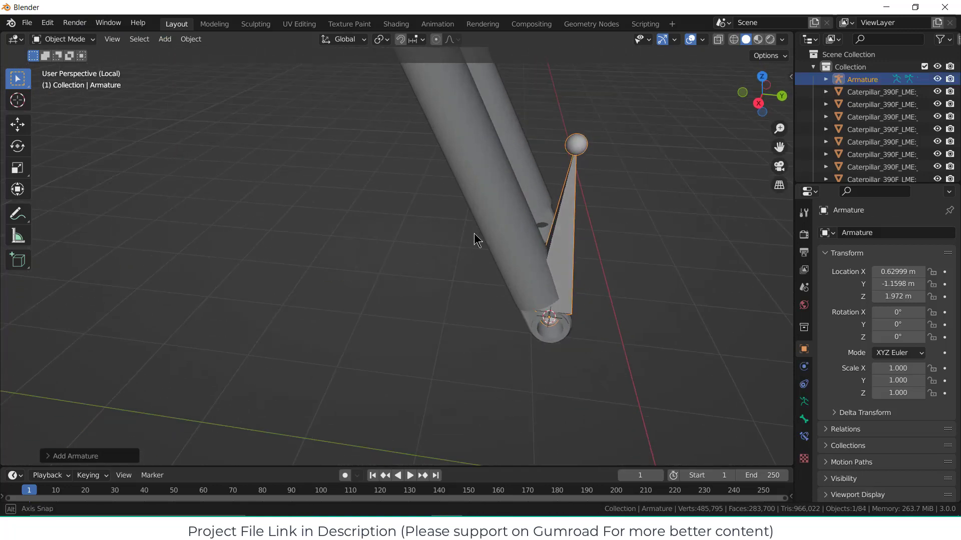
pyautogui.click(485, 167)
pyautogui.press('Tab')
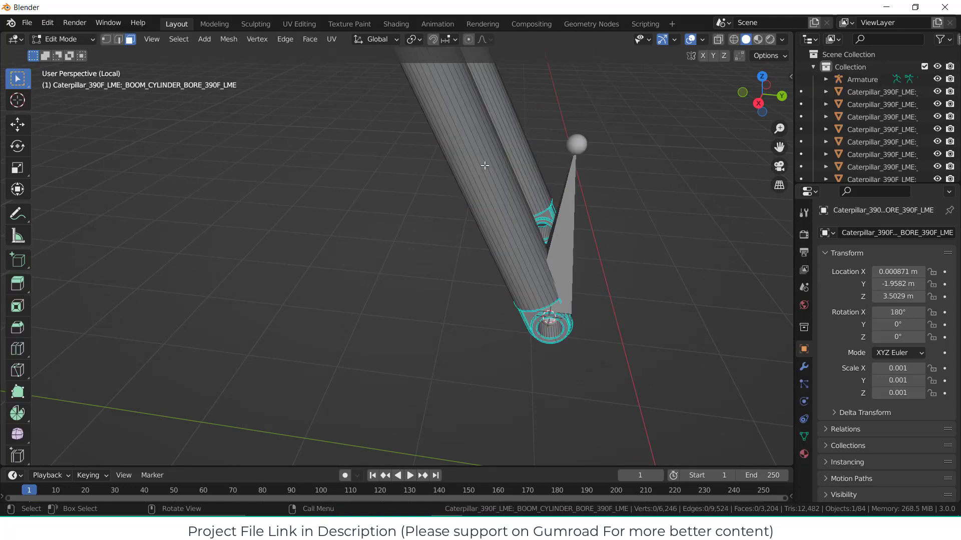
pyautogui.scroll(-3, 483, 160)
pyautogui.click(475, 137)
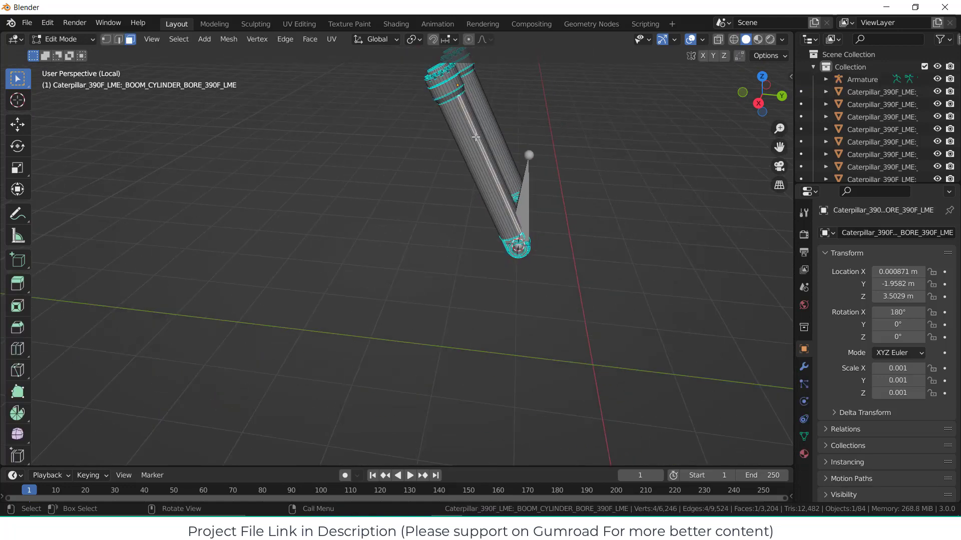
pyautogui.keyDown('ctrl'); pyautogui.click(462, 123); pyautogui.keyUp('ctrl')
pyautogui.moveTo(460, 127); pyautogui.dragTo(399, 137, button='middle')
pyautogui.scroll(2, 466, 126)
pyautogui.keyDown('ctrl'); pyautogui.click(495, 122); pyautogui.keyUp('ctrl')
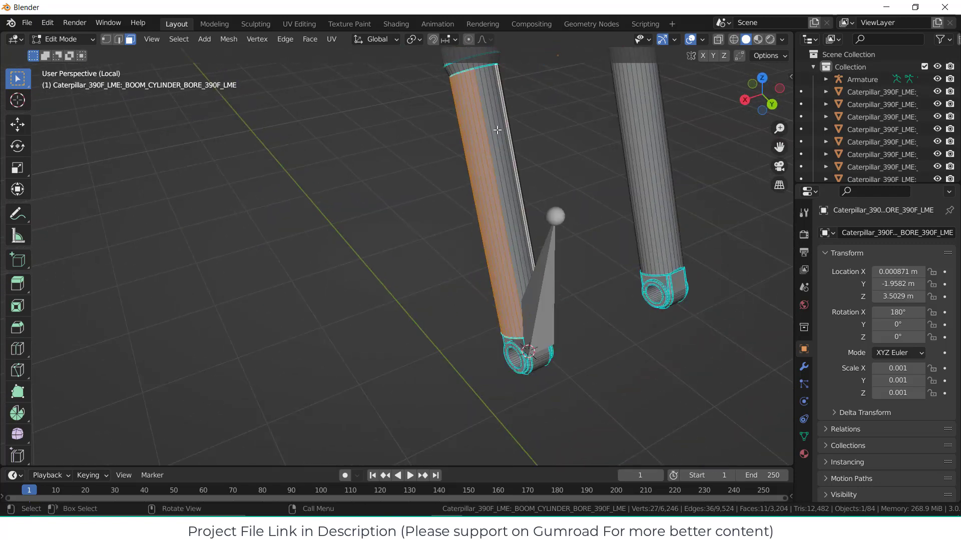
pyautogui.keyDown('ctrl'); pyautogui.click(495, 122); pyautogui.keyUp('ctrl')
pyautogui.moveTo(496, 122); pyautogui.dragTo(453, 117, button='middle')
pyautogui.scroll(-4, 548, 144)
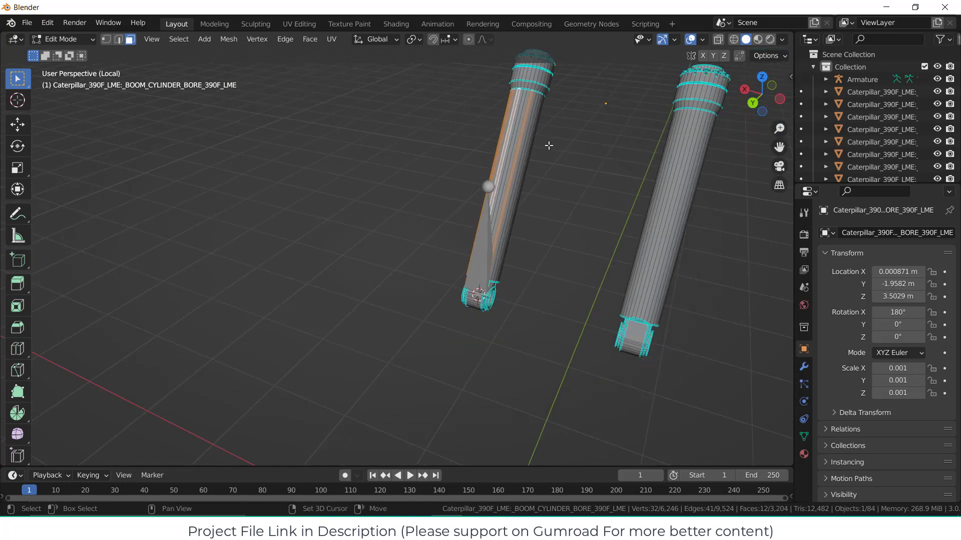
# Switch to wireframe shading with X-ray off and box-select the long tube faces around the near cylinder from both sides.
pyautogui.click(719, 39)
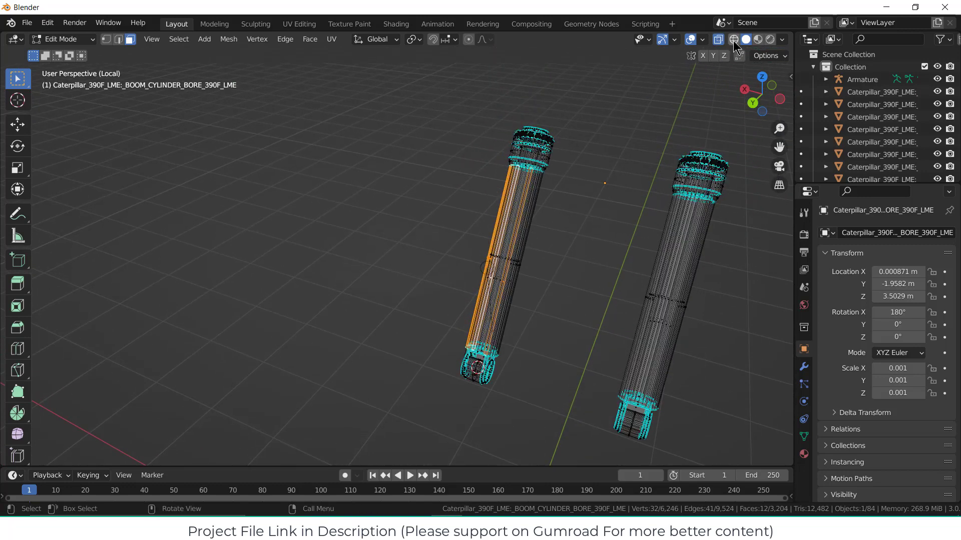
pyautogui.click(734, 39)
pyautogui.click(485, 207)
pyautogui.moveTo(474, 187); pyautogui.dragTo(548, 215)
pyautogui.moveTo(501, 174); pyautogui.dragTo(550, 212)
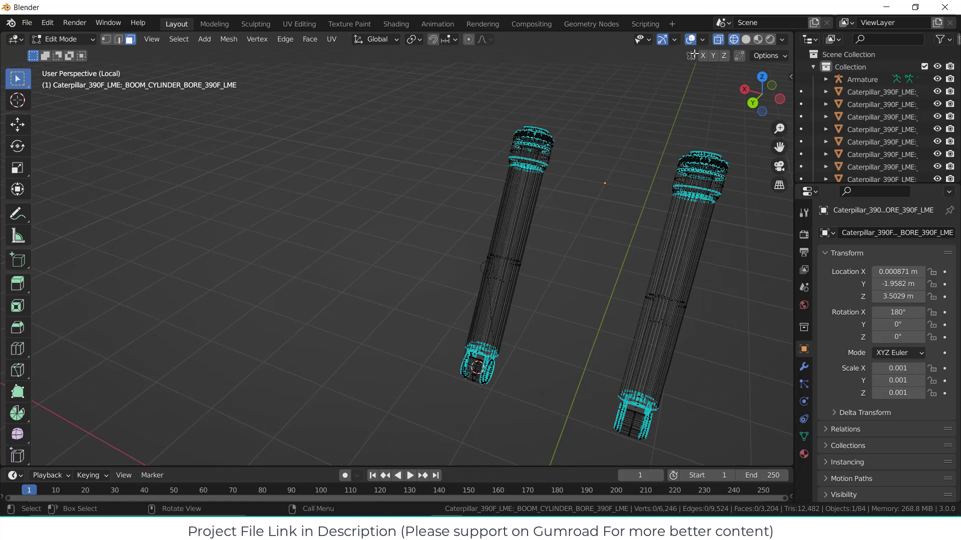
pyautogui.click(719, 40)
pyautogui.moveTo(472, 187); pyautogui.dragTo(541, 214)
pyautogui.moveTo(541, 214); pyautogui.dragTo(434, 163, button='middle')
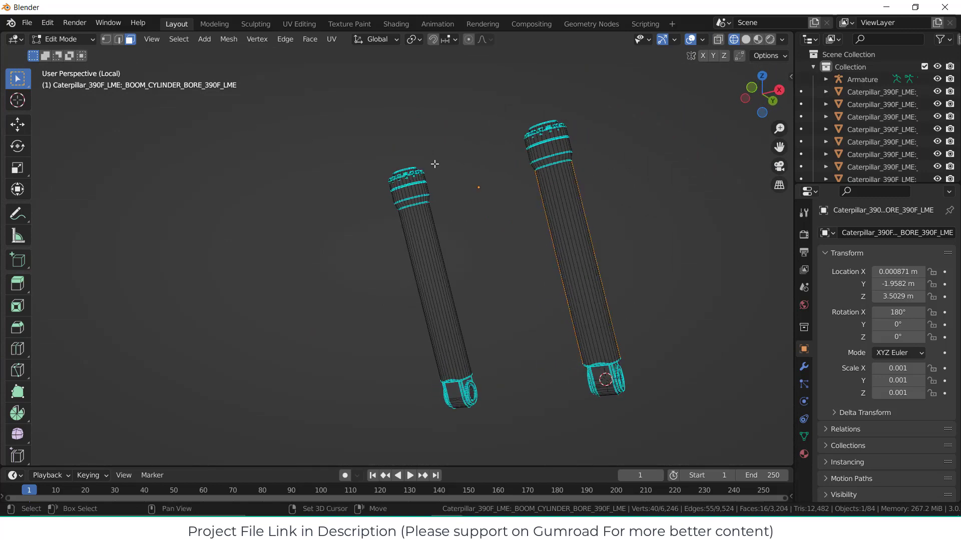
pyautogui.keyDown('shift'); pyautogui.moveTo(519, 188); pyautogui.dragTo(599, 214); pyautogui.keyUp('shift')
# Snap the 3D cursor to the selected tube faces and return to Object Mode.
pyautogui.moveTo(600, 210); pyautogui.dragTo(482, 246, button='middle')
pyautogui.hotkey('shift', 's')
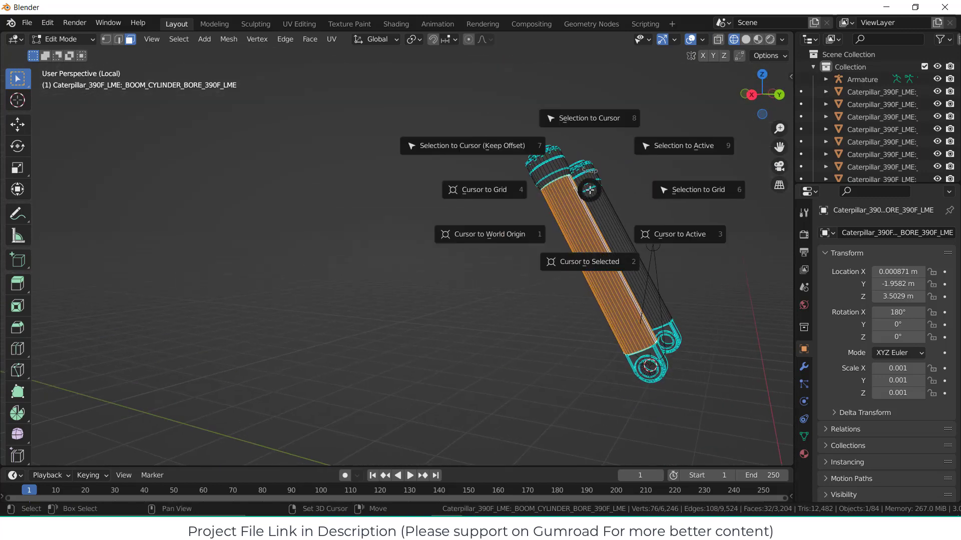
pyautogui.click(581, 264)
pyautogui.moveTo(549, 272); pyautogui.dragTo(668, 278, button='middle')
pyautogui.press('Tab')
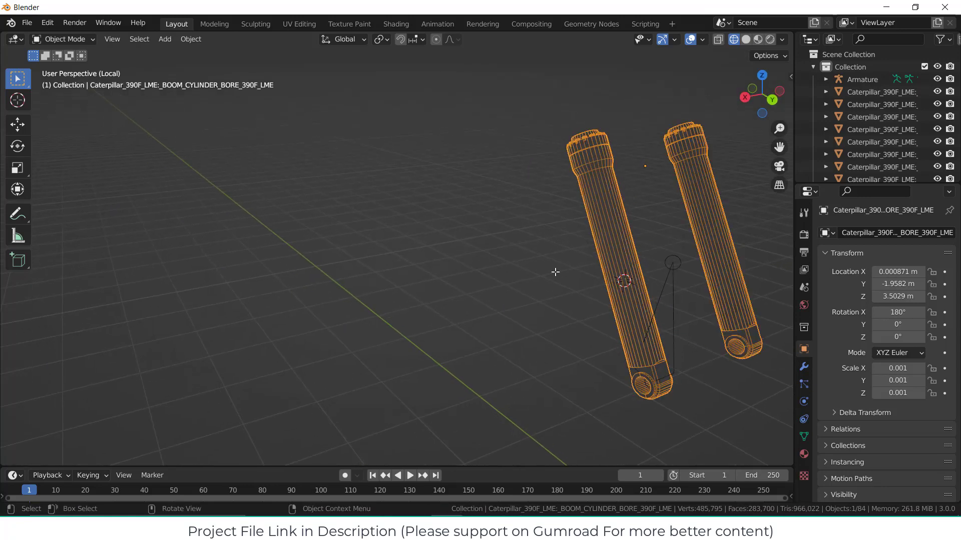
# Enter Edit Mode on the armature and snap the bone's tip to the 3D cursor inside the near cylinder.
pyautogui.click(668, 266)
pyautogui.press('Tab')
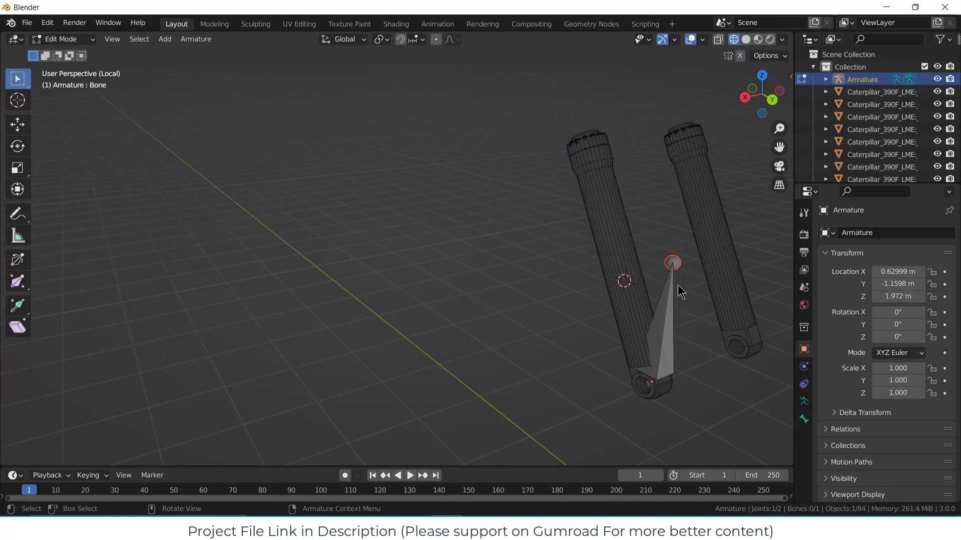
pyautogui.hotkey('shift', 's')
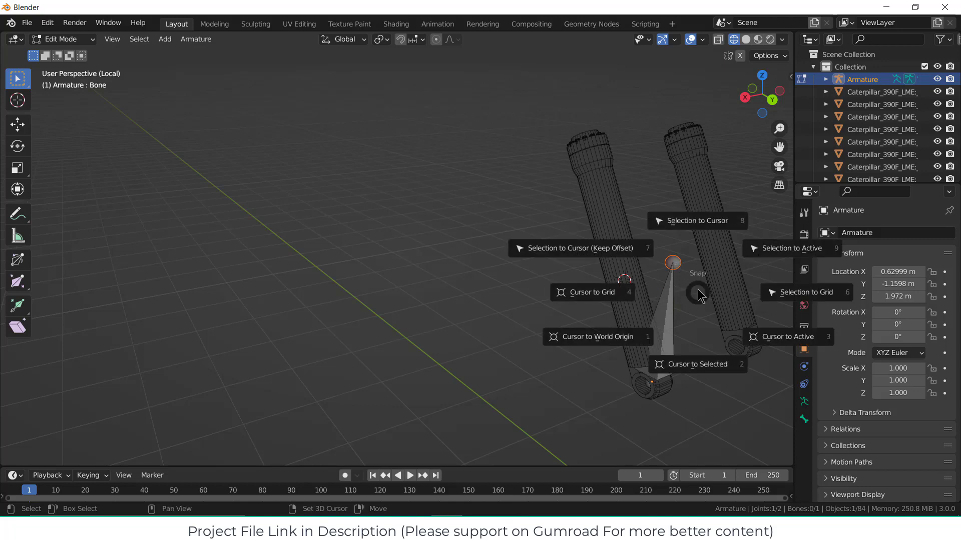
pyautogui.click(702, 221)
pyautogui.moveTo(663, 300); pyautogui.dragTo(687, 297, button='middle')
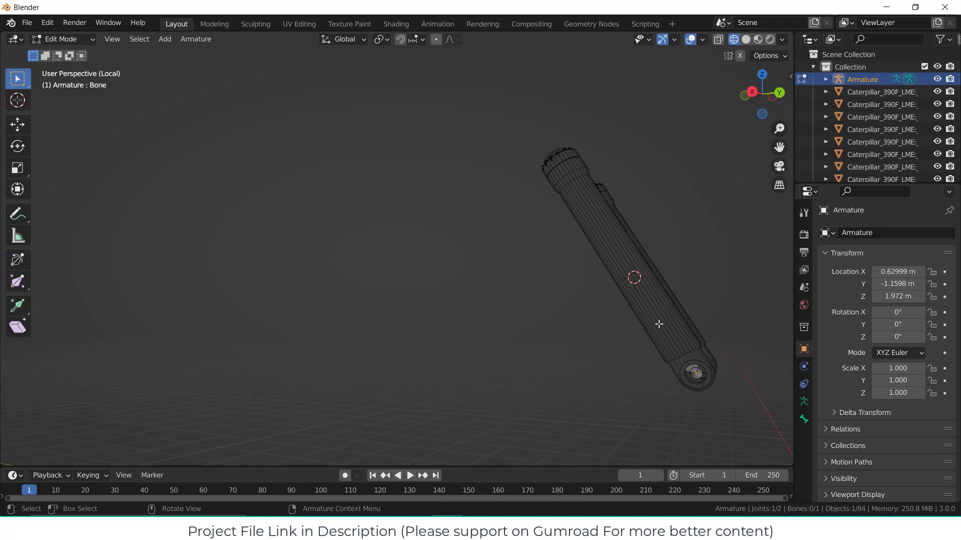
# Set the armature's viewport display to In Front.
pyautogui.press('KP_3')
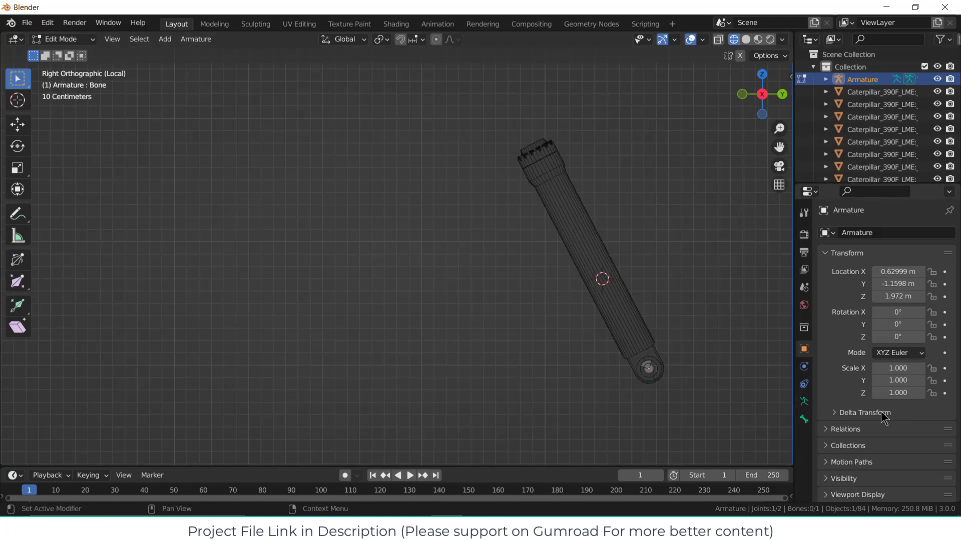
pyautogui.scroll(-1, 885, 445)
pyautogui.click(843, 461)
pyautogui.scroll(-4, 888, 455)
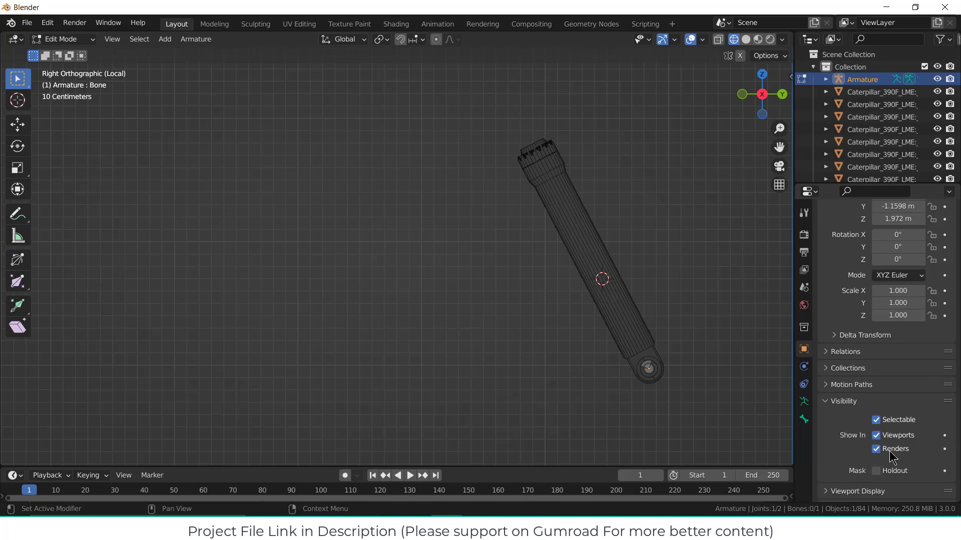
pyautogui.click(890, 482)
pyautogui.scroll(-4, 891, 482)
pyautogui.click(875, 443)
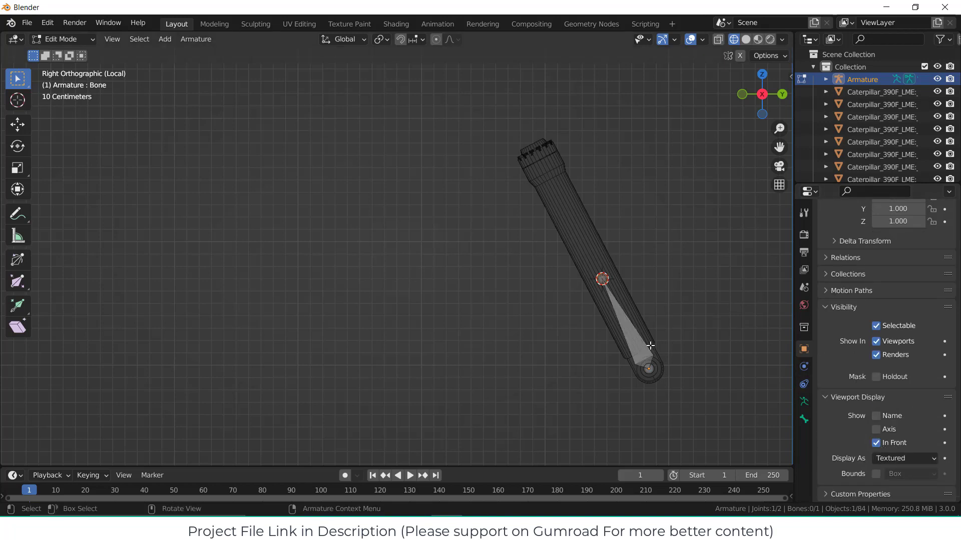
# Extrude a control bone about 0.95 m long along the X axis from the bone's root in the lower pin hole.
pyautogui.moveTo(665, 356); pyautogui.dragTo(700, 308, button='middle')
pyautogui.click(705, 301)
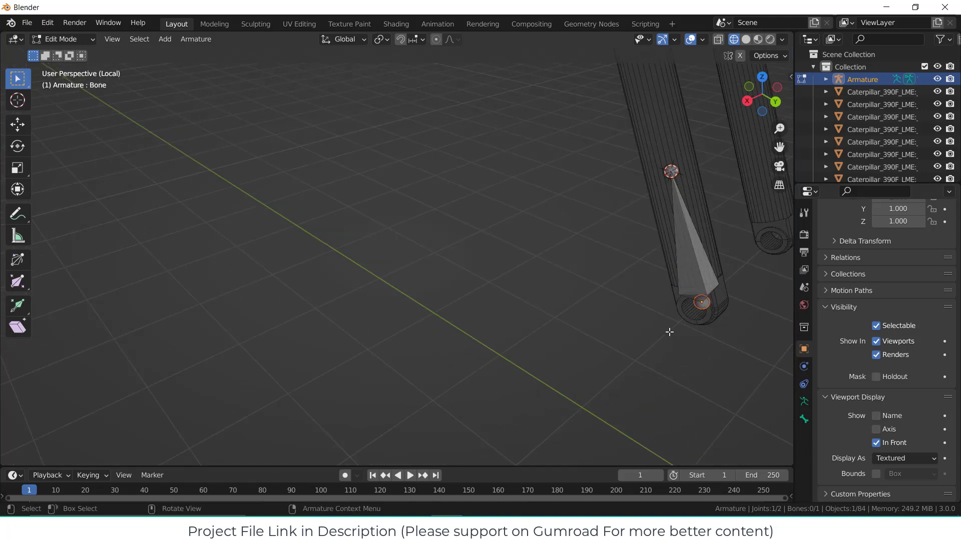
pyautogui.press('KP_3')
pyautogui.moveTo(608, 352); pyautogui.dragTo(643, 343, button='middle')
pyautogui.press('e')
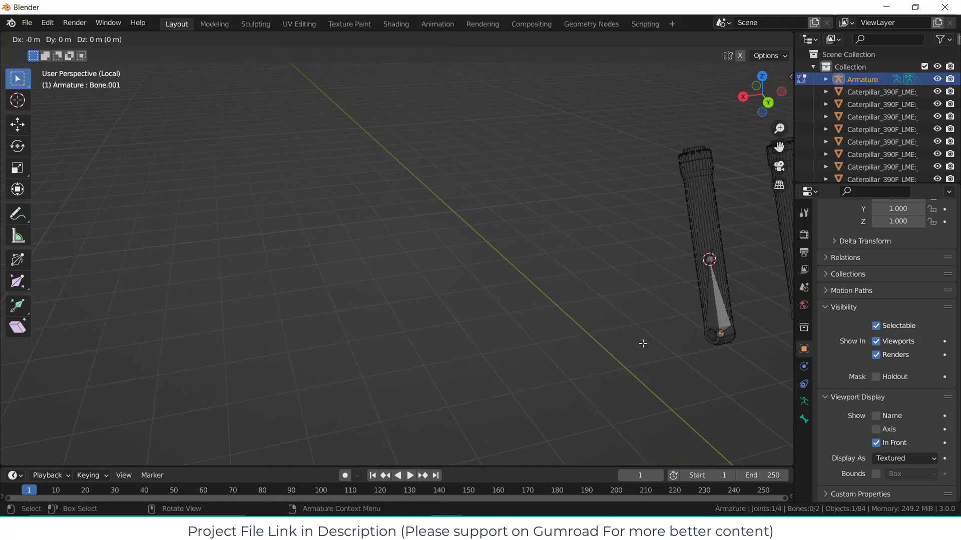
pyautogui.press('x')
pyautogui.click(575, 357)
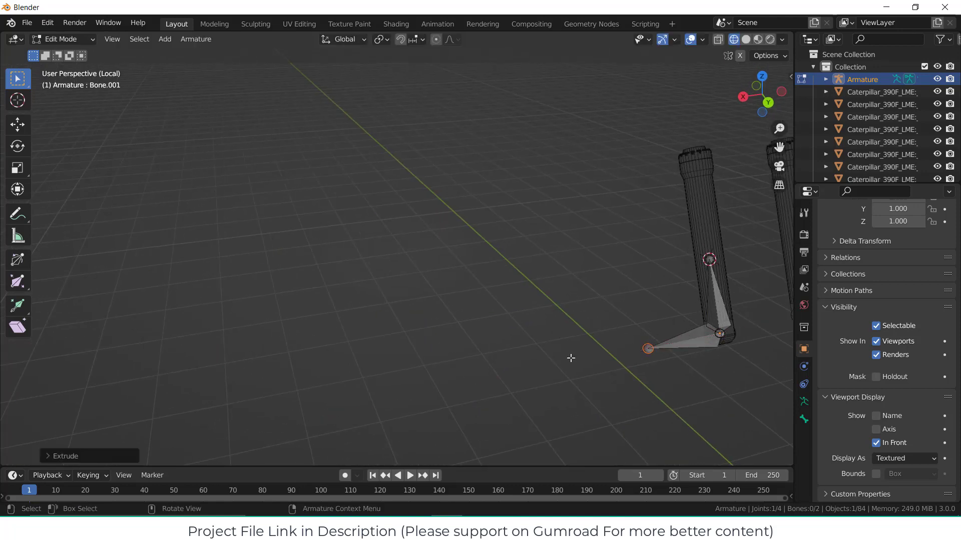
pyautogui.moveTo(570, 358); pyautogui.dragTo(656, 285, button='middle')
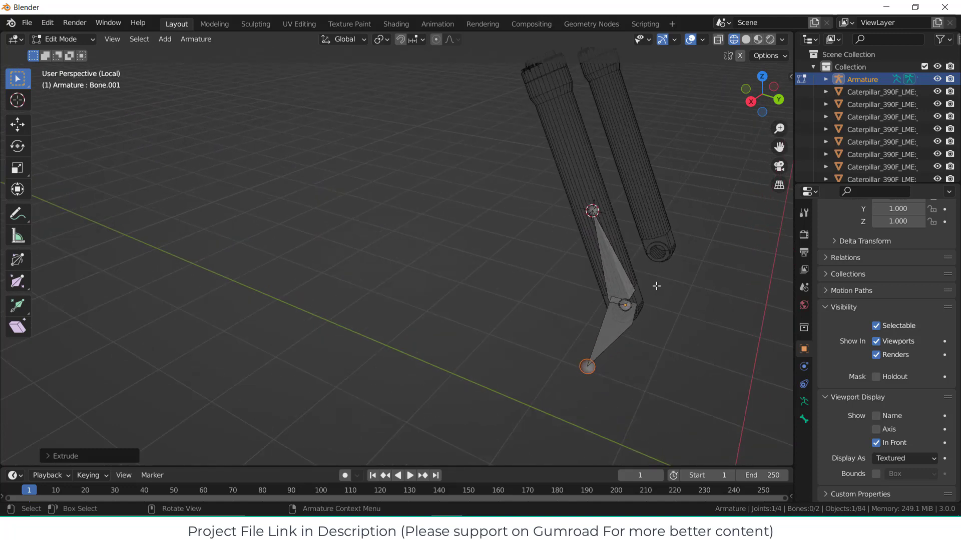
# Rename the sideways extruded bone as b1c.
pyautogui.click(612, 323)
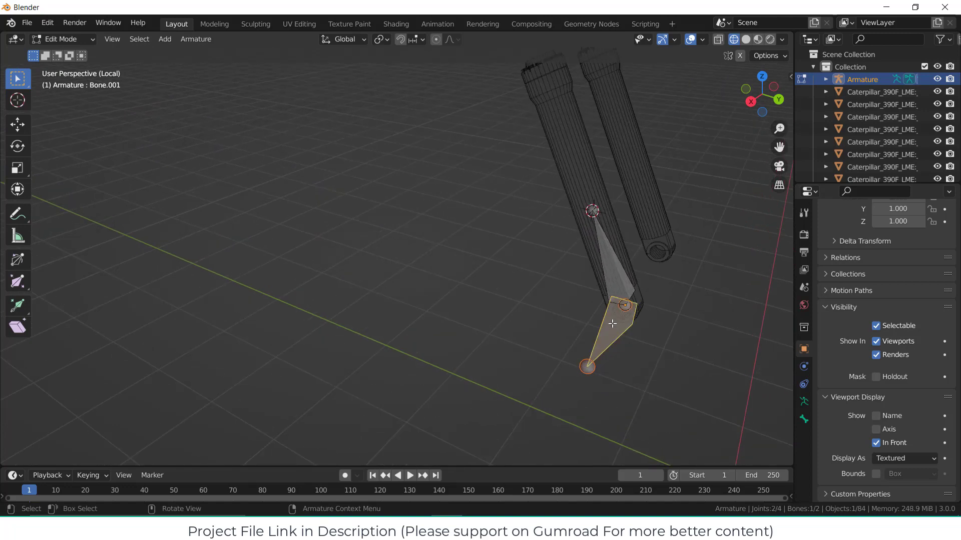
pyautogui.moveTo(666, 325); pyautogui.dragTo(703, 297, button='middle')
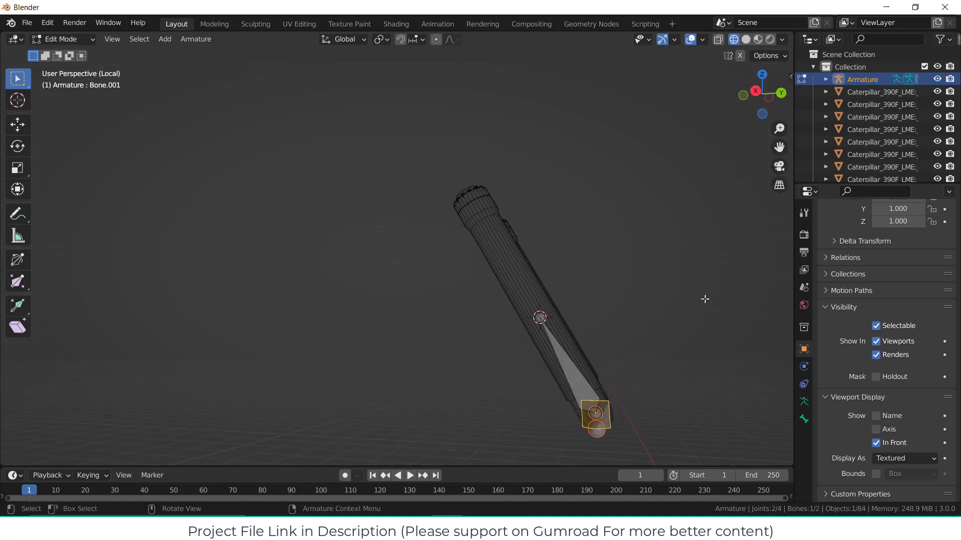
pyautogui.scroll(7, 885, 283)
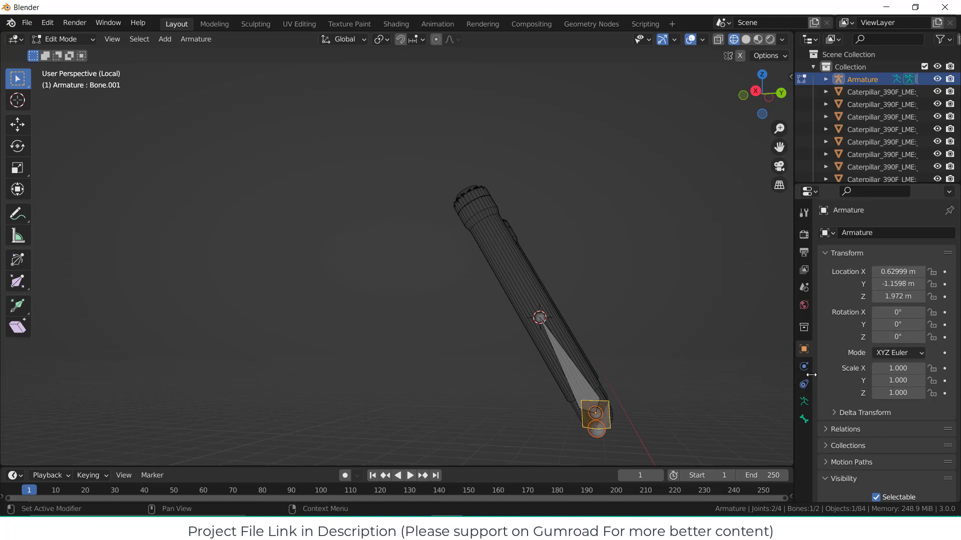
pyautogui.click(804, 420)
pyautogui.doubleClick(877, 233)
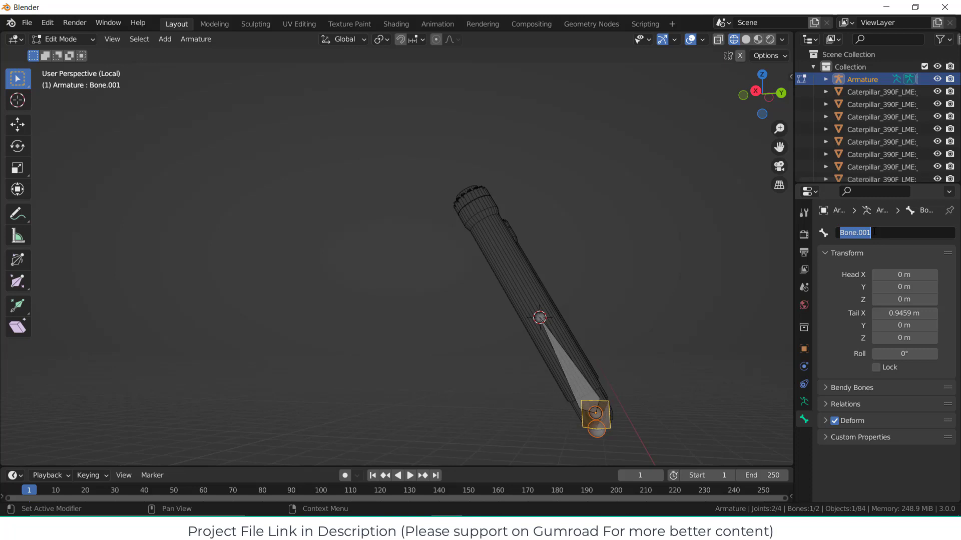
pyautogui.write('b1c')
pyautogui.press('Return')
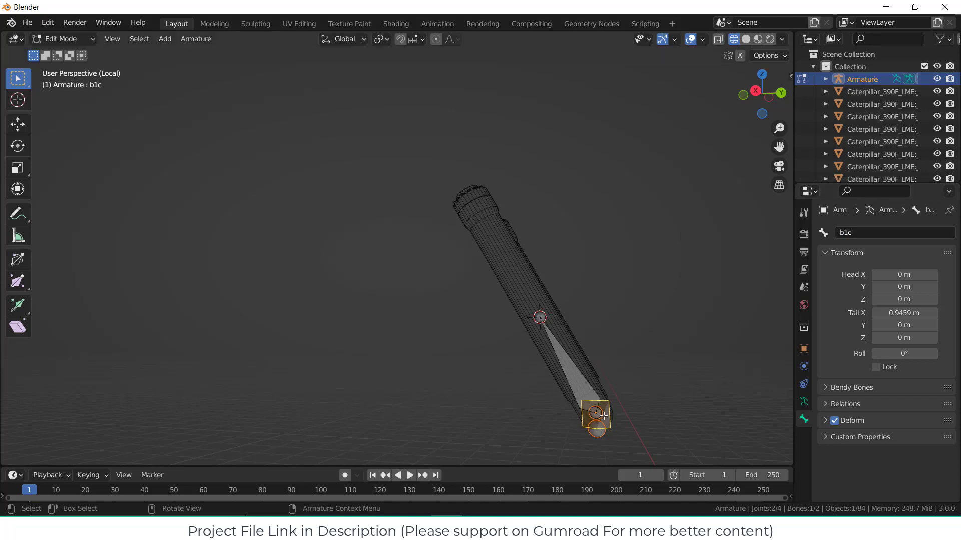
# Parent the cylinder bone to b1c with Keep Offset.
pyautogui.moveTo(608, 422); pyautogui.dragTo(624, 368, button='middle')
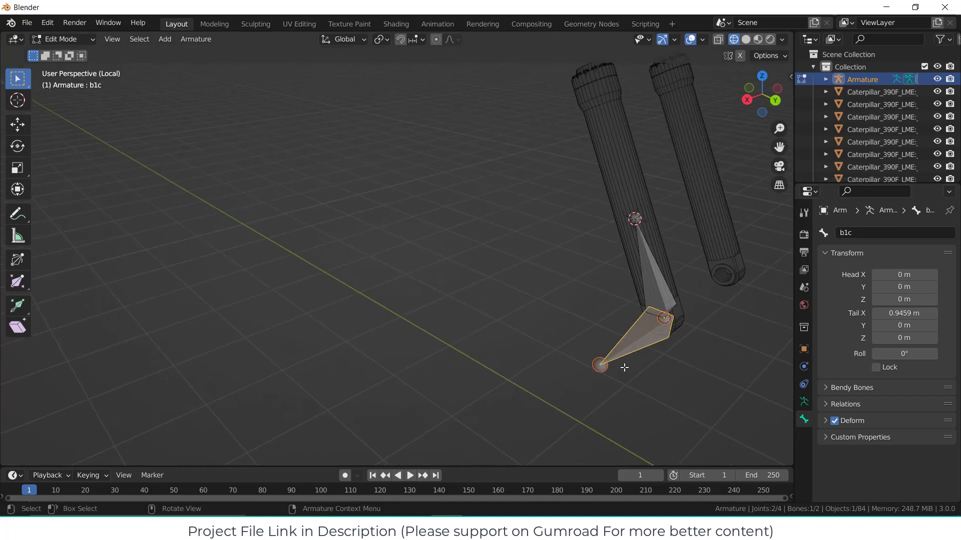
pyautogui.click(712, 301)
pyautogui.click(652, 274)
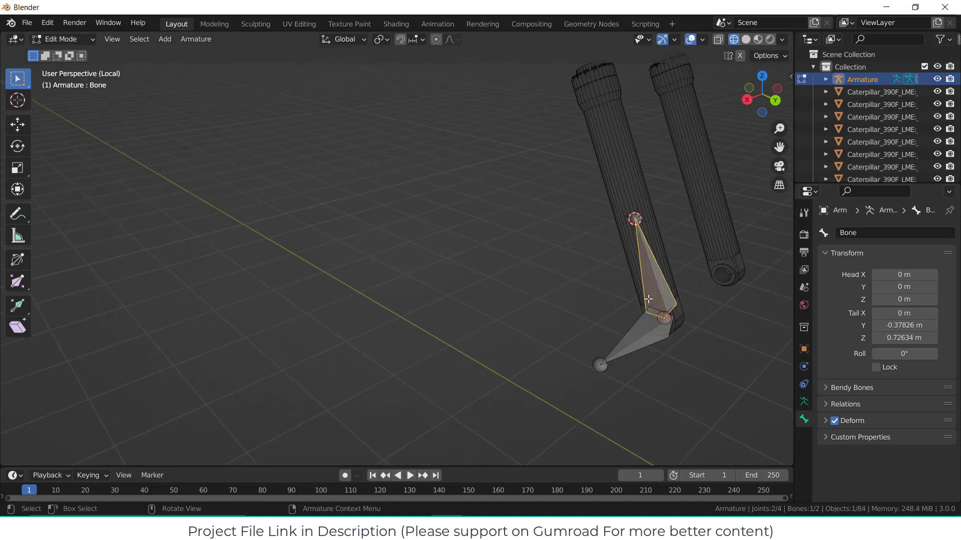
pyautogui.keyDown('shift'); pyautogui.click(641, 332); pyautogui.keyUp('shift')
pyautogui.hotkey('ctrl', 'p')
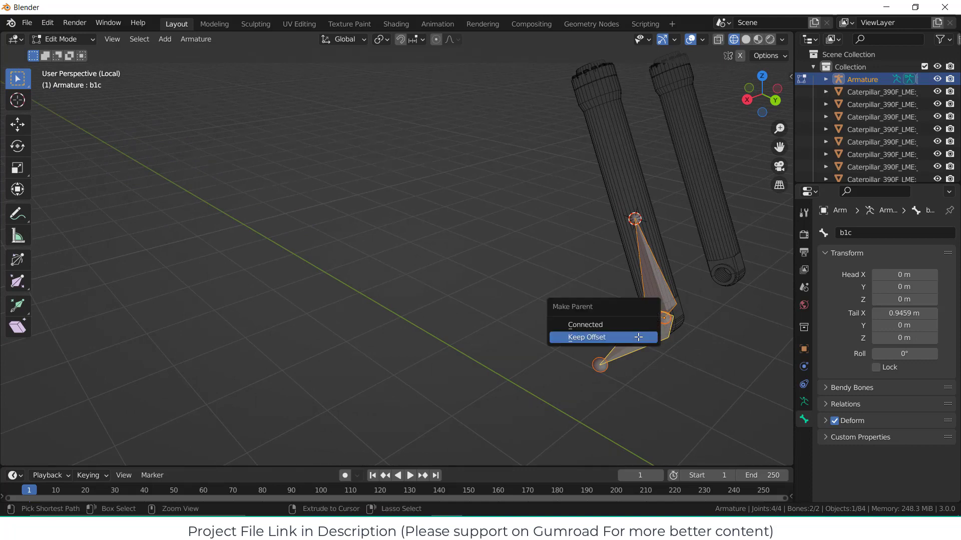
pyautogui.click(612, 343)
pyautogui.click(693, 327)
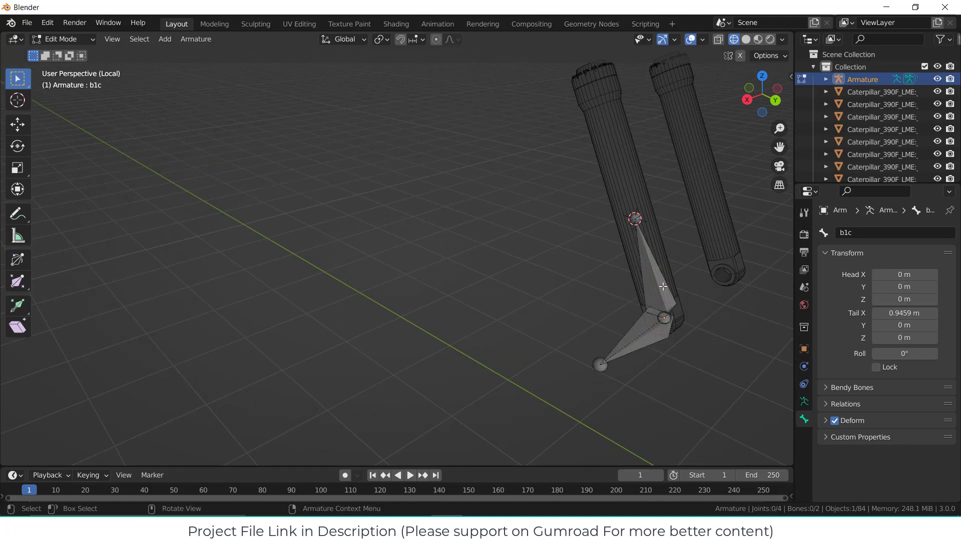
# Rename the bone inside the cylinder as b1 and clear the selection.
pyautogui.click(661, 287)
pyautogui.click(872, 231)
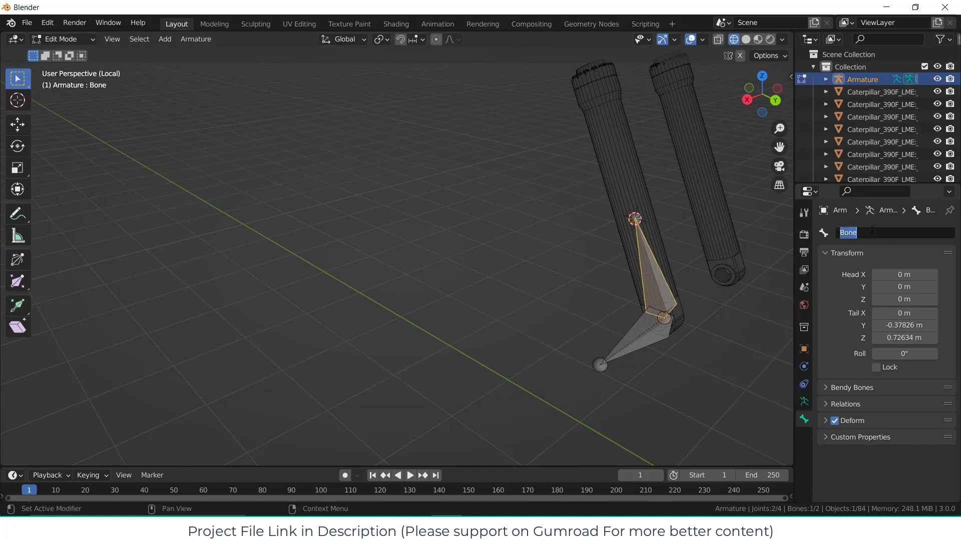
pyautogui.write('b1')
pyautogui.press('Return')
pyautogui.click(679, 416)
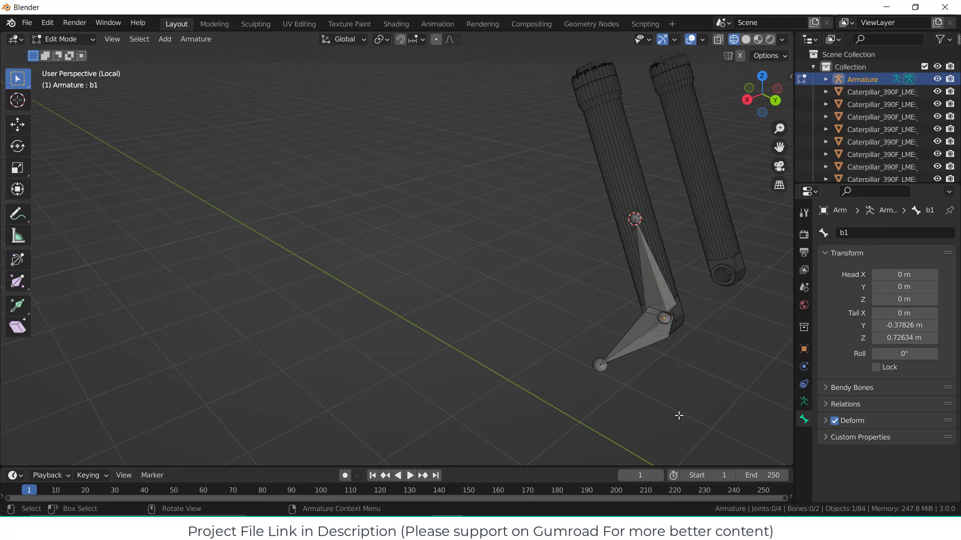
# Leave local view to show the whole excavator and close in on the near boom cylinder's rod.
pyautogui.press('KP_3')
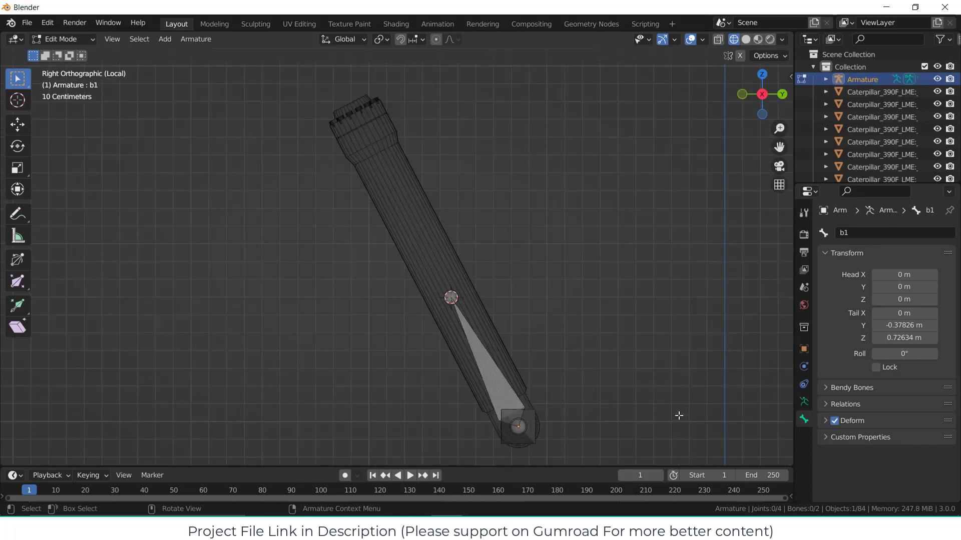
pyautogui.press('KP_Divide')
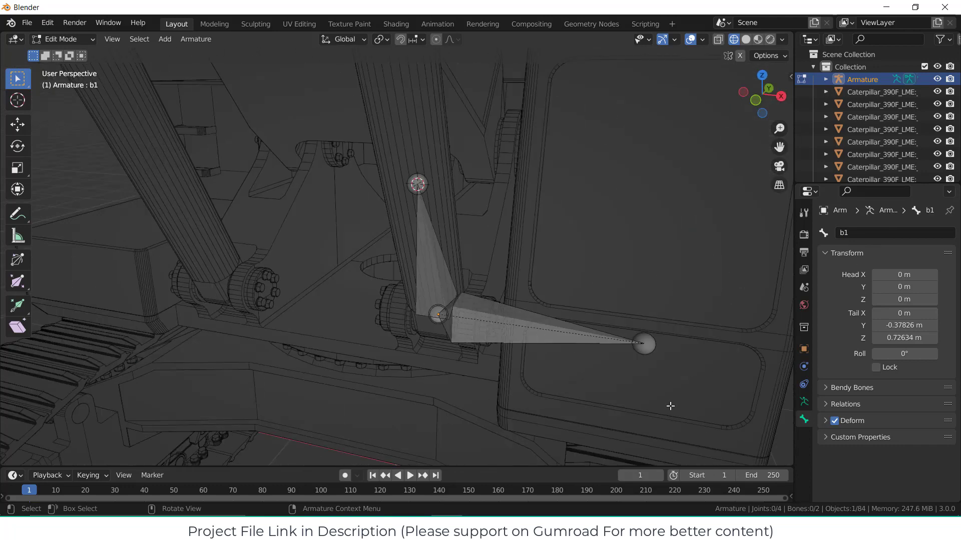
pyautogui.press('KP_3')
pyautogui.scroll(-6, 493, 328)
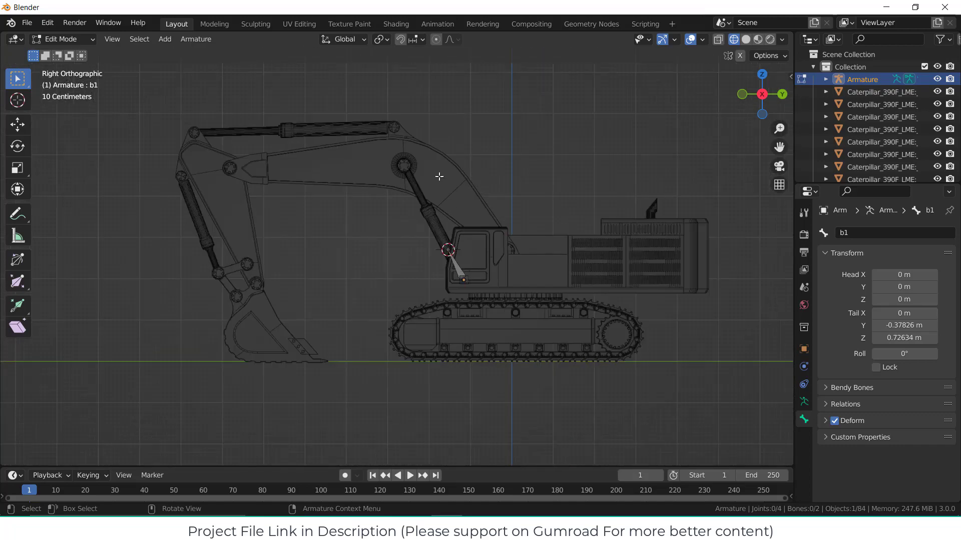
pyautogui.scroll(3, 439, 177)
pyautogui.moveTo(439, 176); pyautogui.dragTo(417, 254, button='middle')
pyautogui.scroll(2, 417, 253)
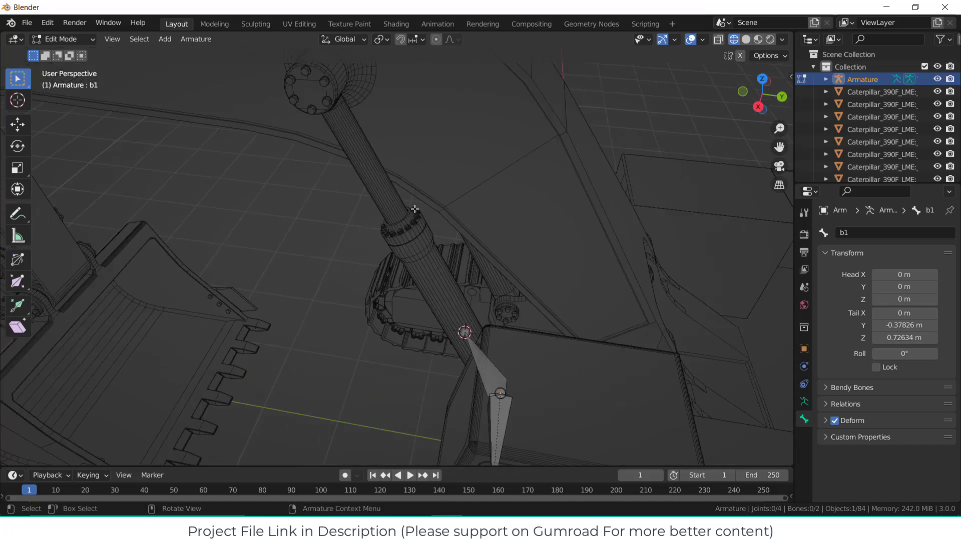
# Leave armature editing for Object Mode, with the upper end of the near boom cylinder's rod in close view.
pyautogui.moveTo(415, 210); pyautogui.dragTo(385, 189, button='middle')
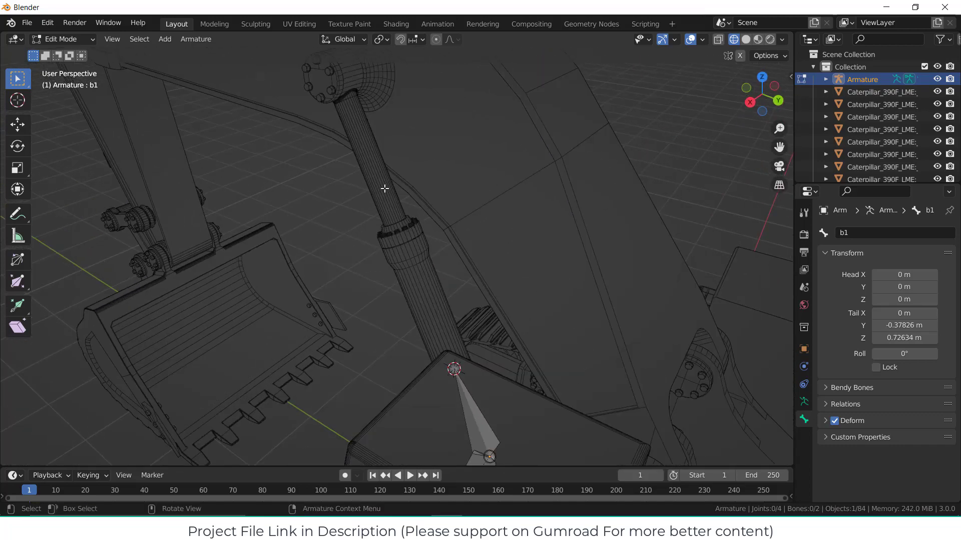
pyautogui.scroll(1, 349, 87)
pyautogui.keyDown('shift'); pyautogui.moveTo(352, 96); pyautogui.dragTo(368, 268, button='middle'); pyautogui.keyUp('shift')
pyautogui.scroll(2, 374, 178)
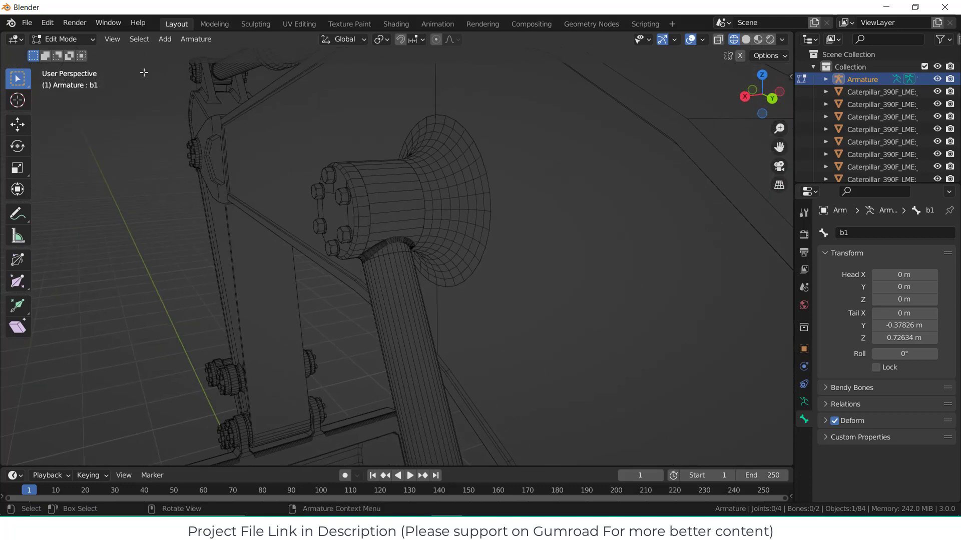
pyautogui.click(62, 39)
pyautogui.click(57, 52)
# Test-move the boom rod's clevis and the rod individually to check whether they are linked, cancelling each move.
pyautogui.click(383, 297)
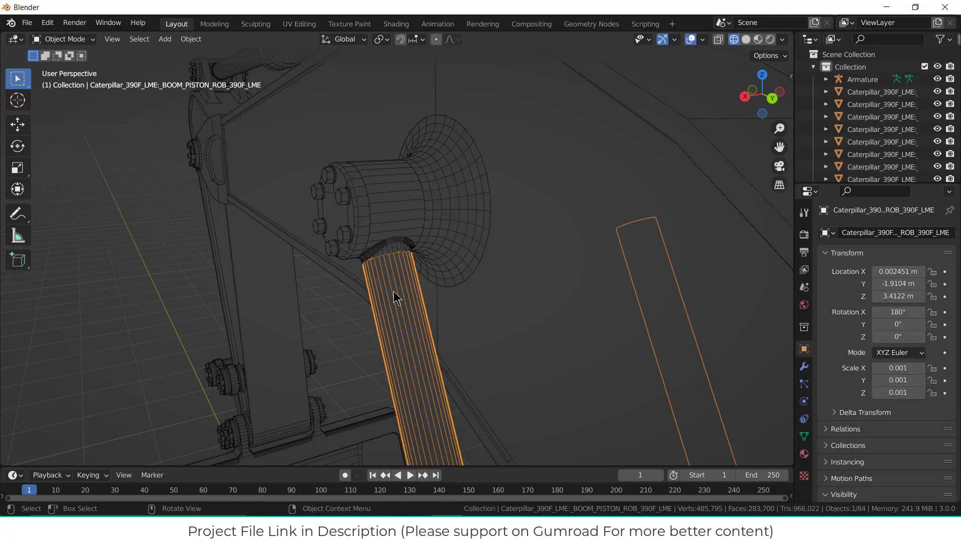
pyautogui.click(404, 221)
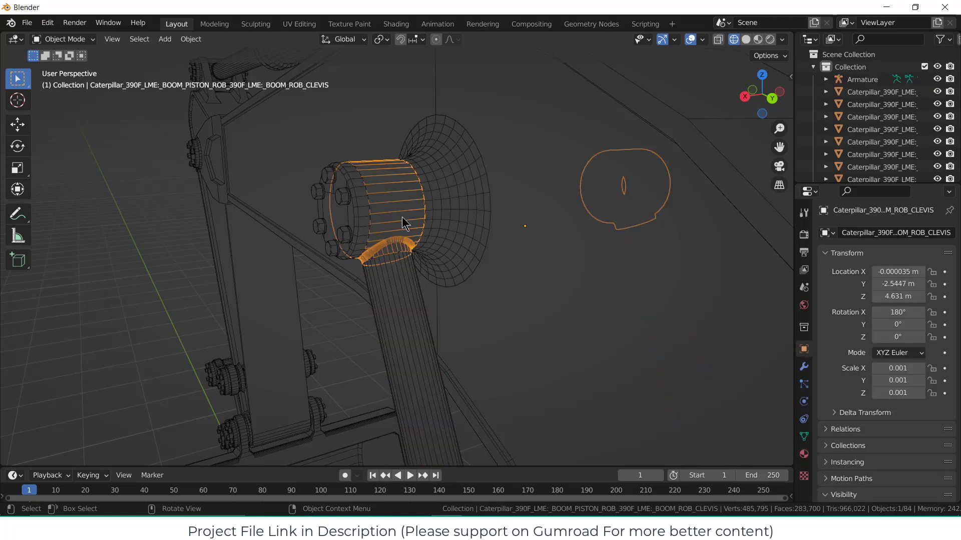
pyautogui.press('g')
pyautogui.press('Escape')
pyautogui.click(429, 317)
pyautogui.press('g')
pyautogui.press('Escape')
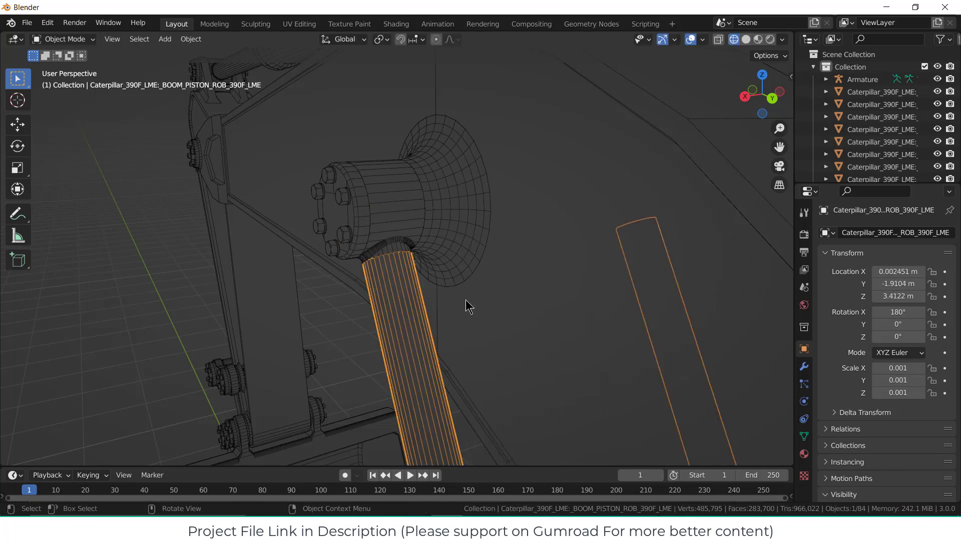
pyautogui.press('g')
pyautogui.press('Escape')
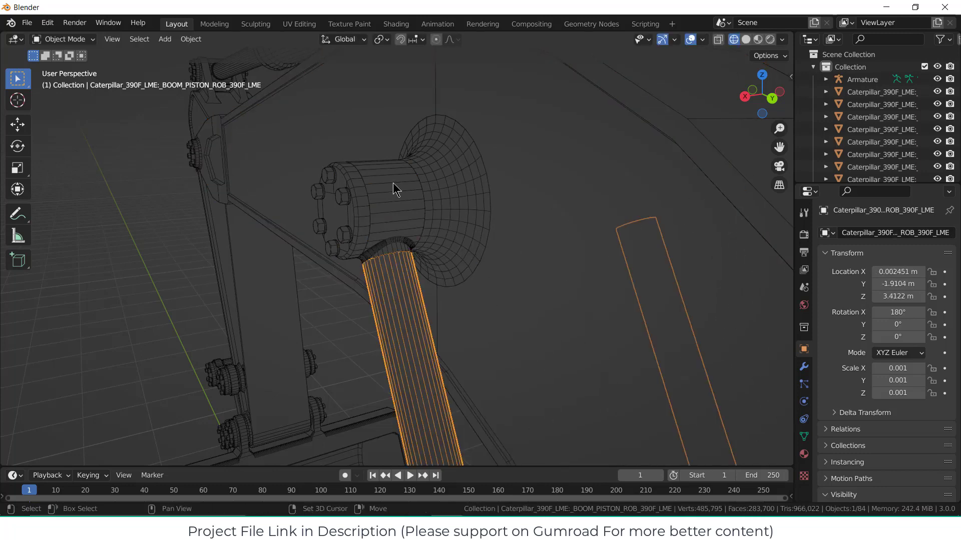
# Parent the boom piston rod to its clevis using the Object option.
pyautogui.keyDown('shift'); pyautogui.click(405, 209); pyautogui.keyUp('shift')
pyautogui.hotkey('ctrl', 'p')
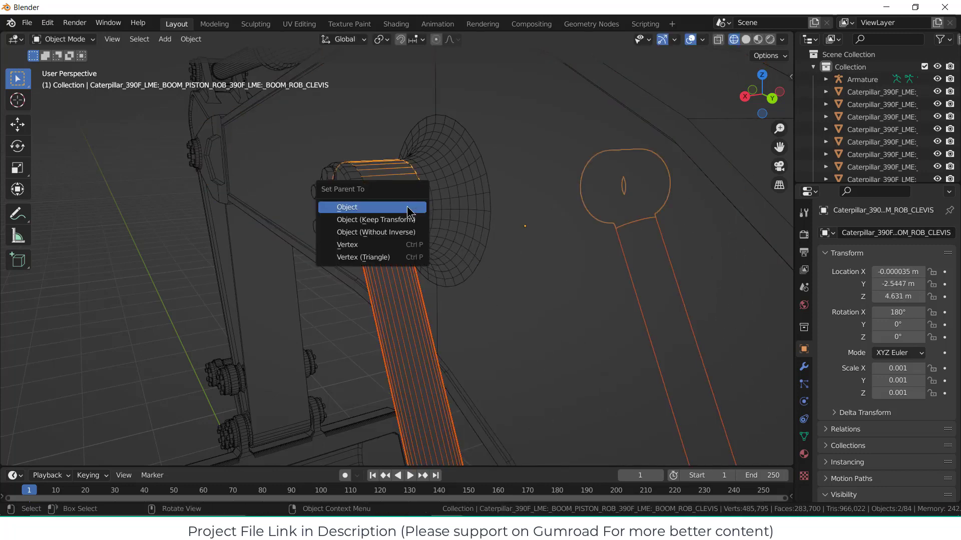
pyautogui.click(407, 208)
# Test-move the clevis to check that the boom rod follows it, and cancel the move.
pyautogui.click(437, 220)
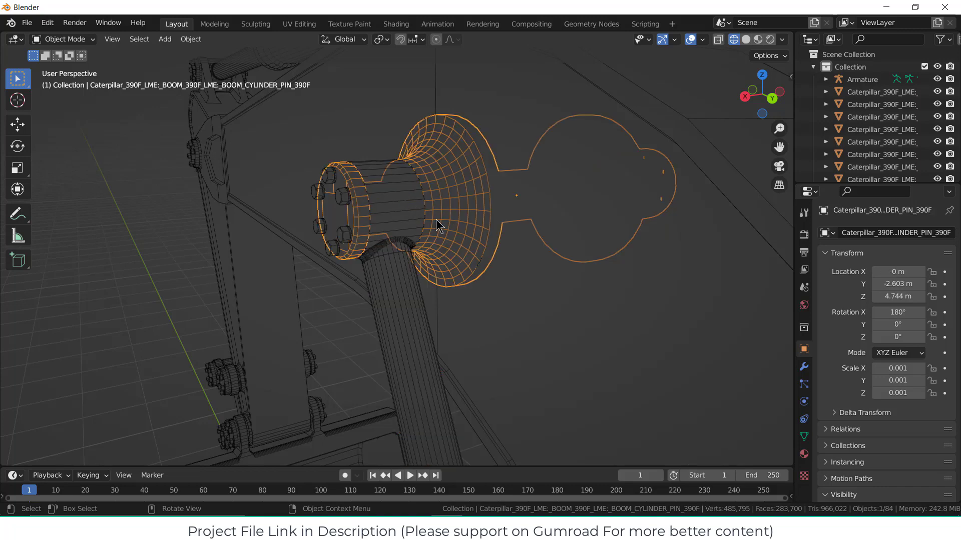
pyautogui.click(399, 197)
pyautogui.press('g')
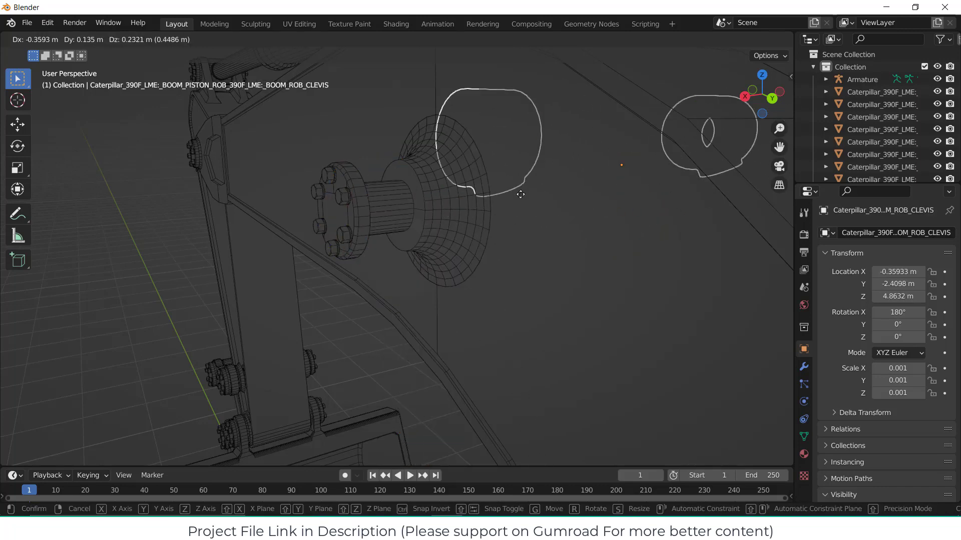
pyautogui.rightClick(483, 213)
# Examine the clevis and the boom piston rod, isolated and in place on the excavator.
pyautogui.scroll(-5, 482, 227)
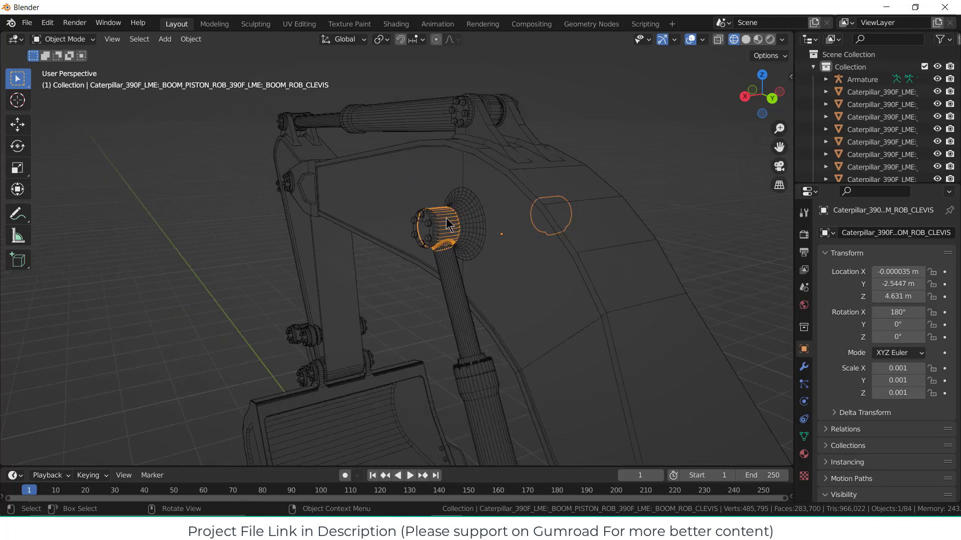
pyautogui.press('KP_Divide')
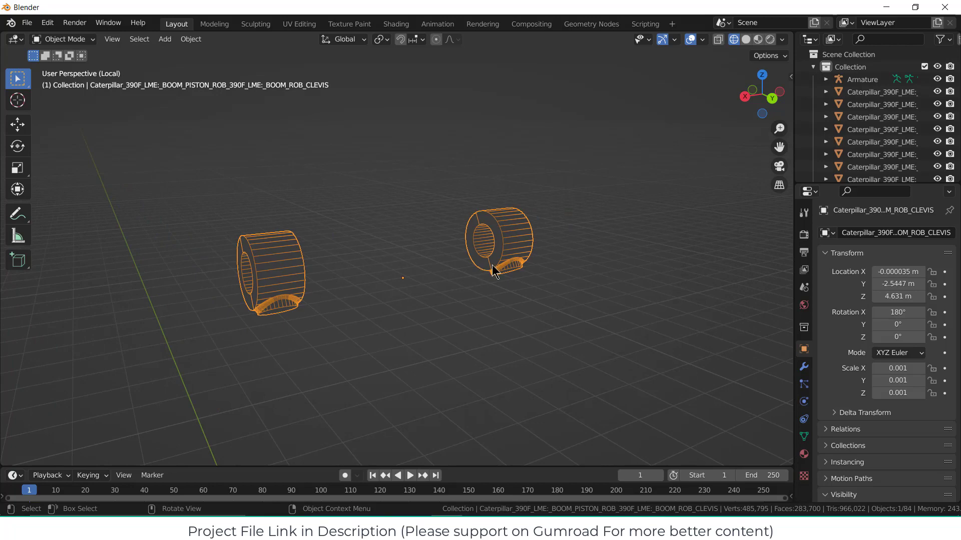
pyautogui.press('KP_Divide')
pyautogui.click(452, 270)
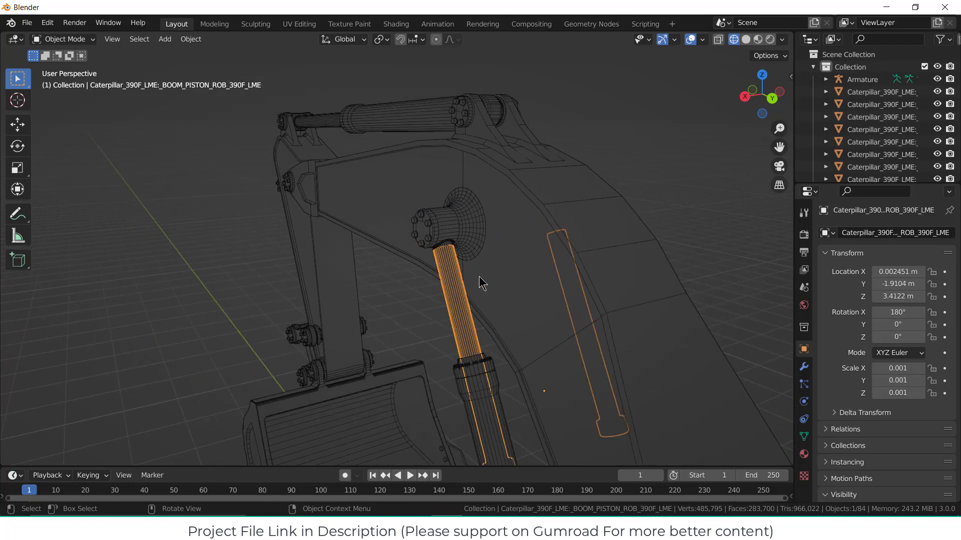
pyautogui.moveTo(481, 280); pyautogui.dragTo(564, 277, button='middle')
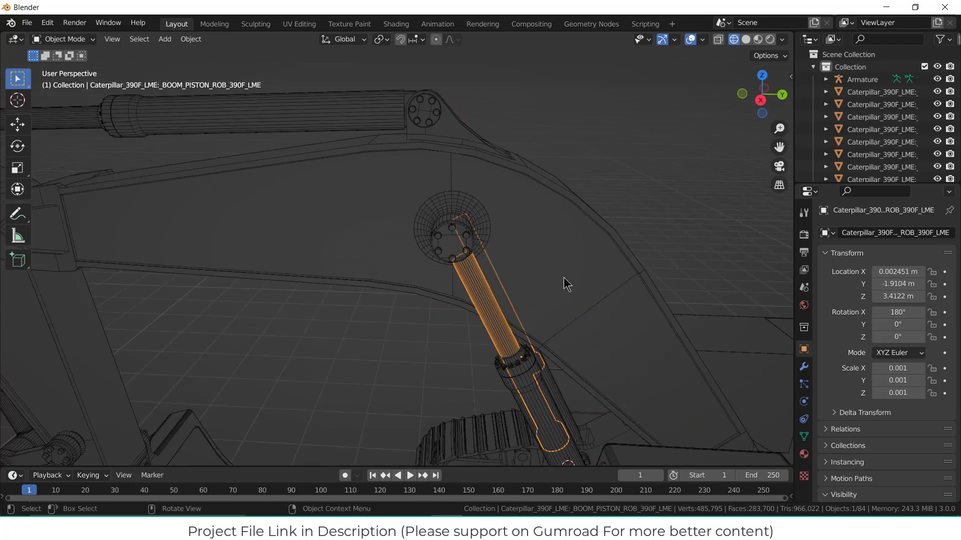
pyautogui.press('KP_Divide')
pyautogui.press('KP_Divide')
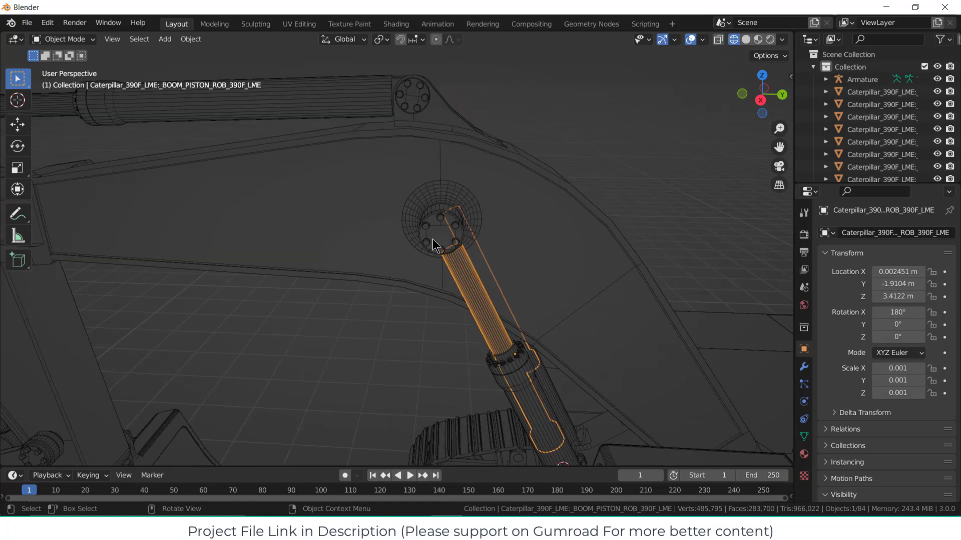
pyautogui.scroll(3, 458, 274)
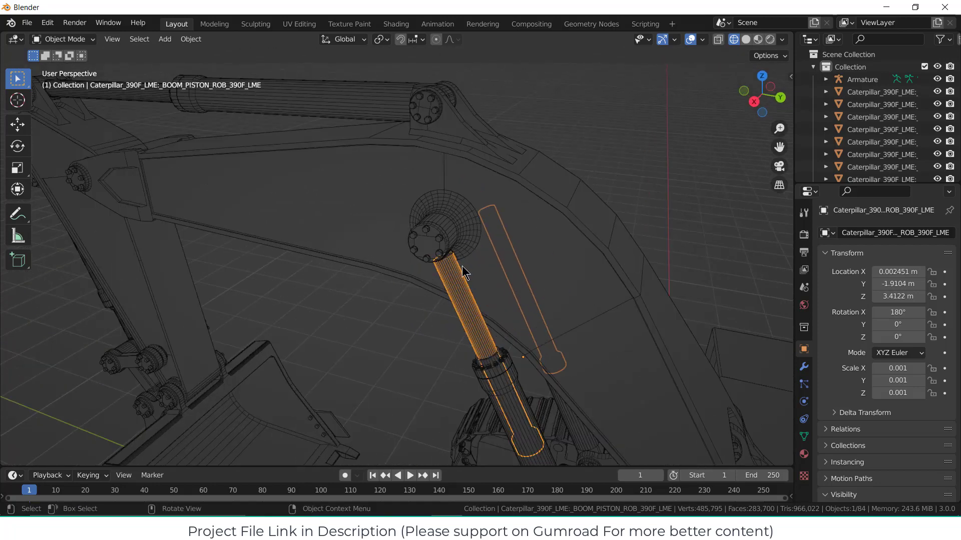
pyautogui.moveTo(466, 271); pyautogui.dragTo(435, 255, button='middle')
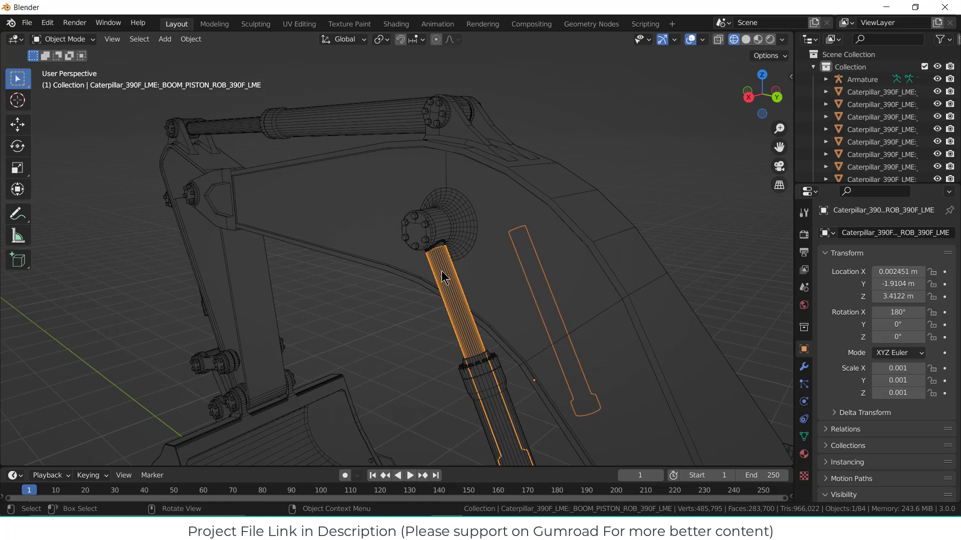
pyautogui.scroll(3, 442, 228)
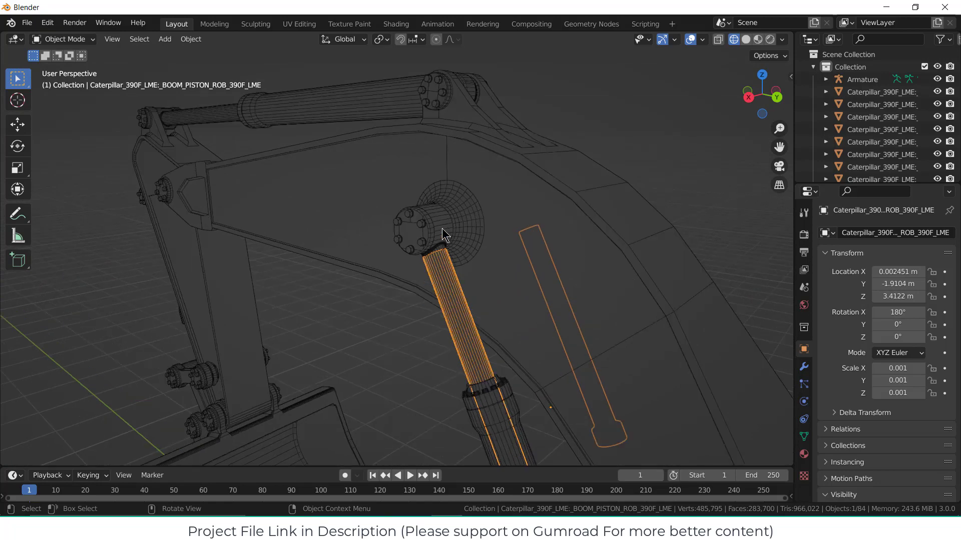
# Isolate the boom rod clevis in local view and display it in solid shading without X-ray.
pyautogui.moveTo(454, 224); pyautogui.dragTo(343, 262, button='middle')
pyautogui.click(447, 218)
pyautogui.press('KP_Divide')
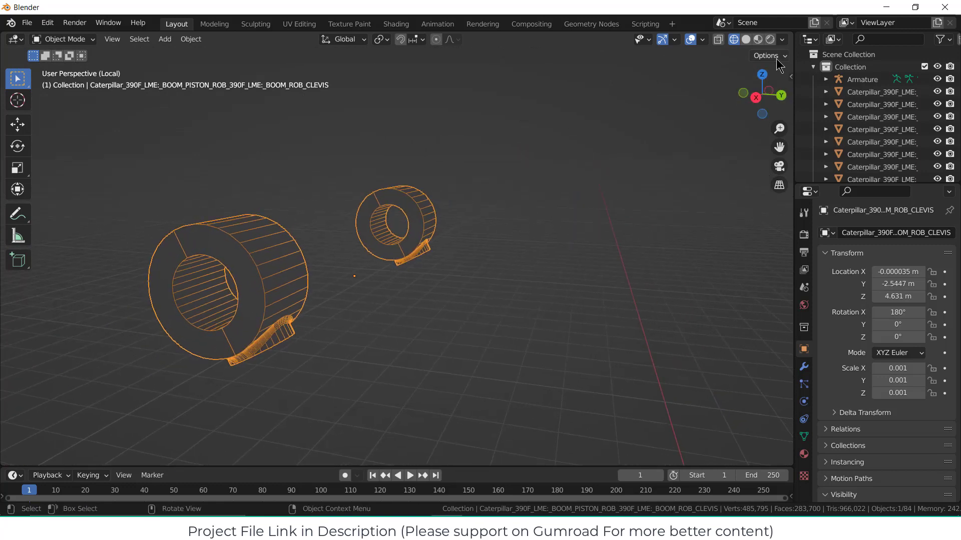
pyautogui.click(745, 39)
pyautogui.click(718, 39)
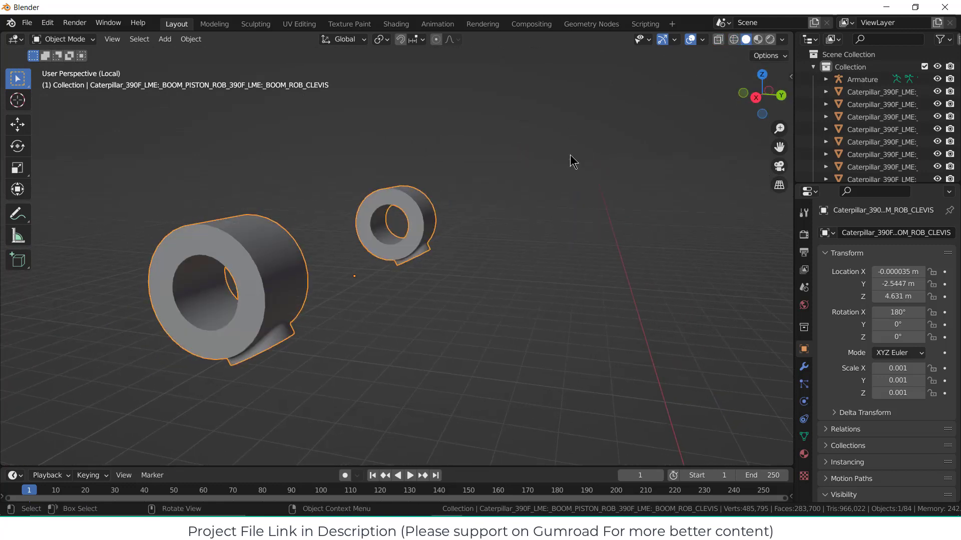
# Select the face loop inside the near clevis's hole and snap the 3D cursor to the selection.
pyautogui.scroll(3, 159, 308)
pyautogui.press('Tab')
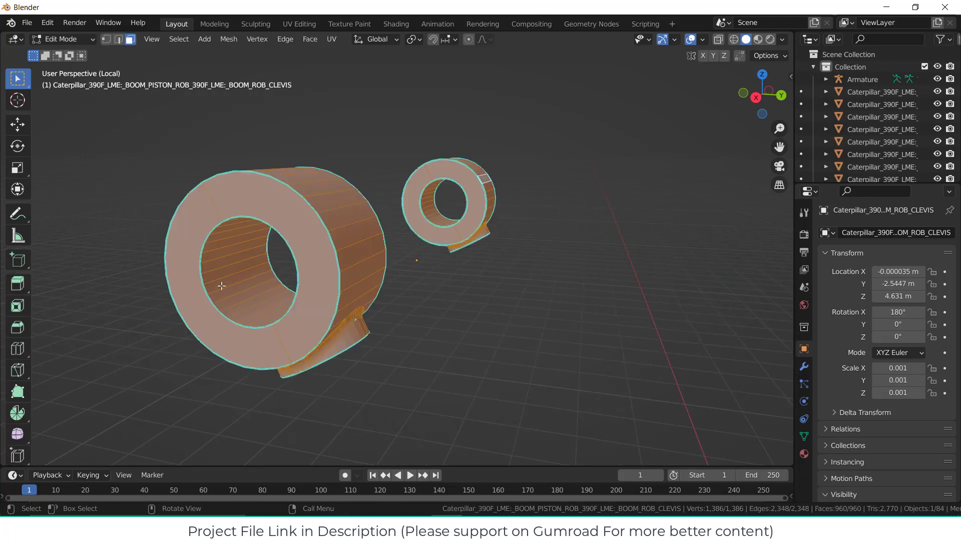
pyautogui.click(236, 282)
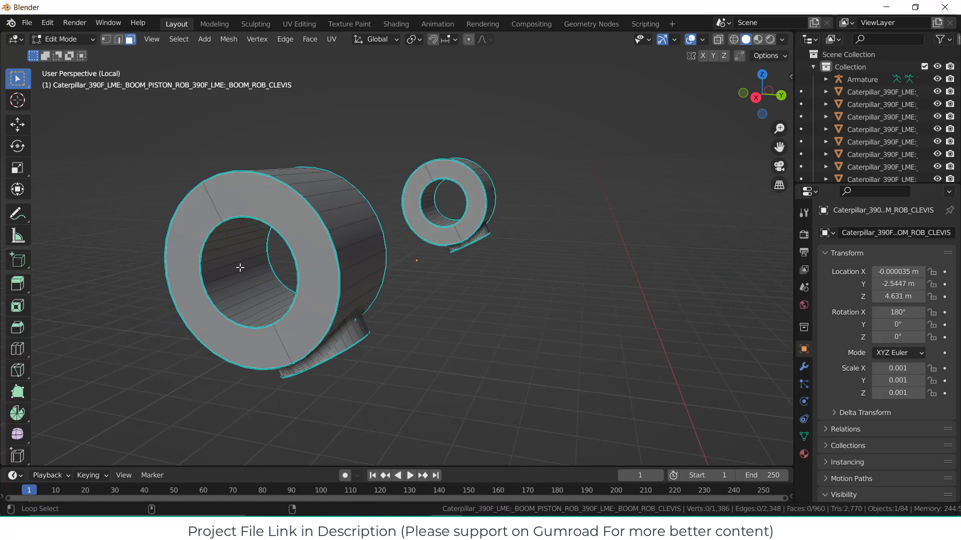
pyautogui.keyDown('alt'); pyautogui.click(238, 265); pyautogui.keyUp('alt')
pyautogui.moveTo(295, 256); pyautogui.dragTo(374, 245, button='middle')
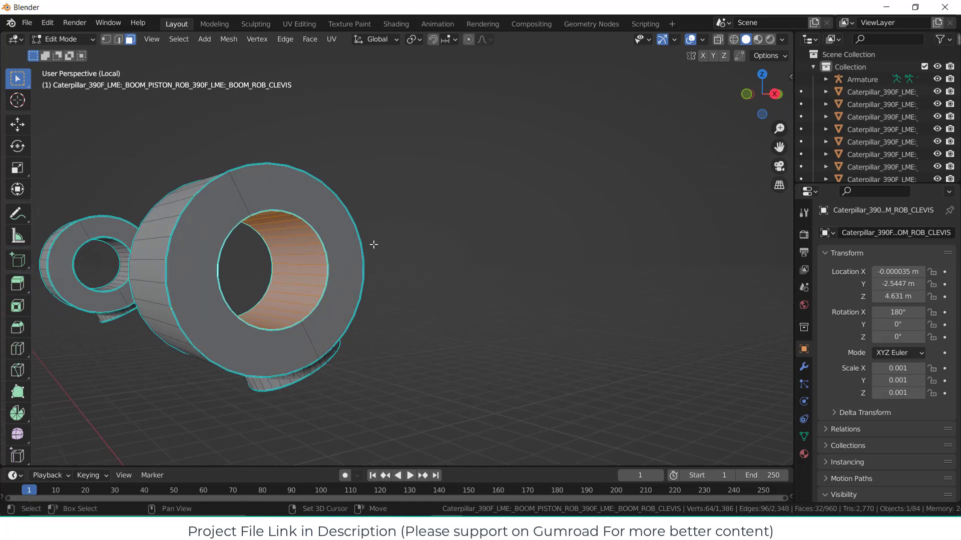
pyautogui.hotkey('shift', 's')
pyautogui.click(388, 316)
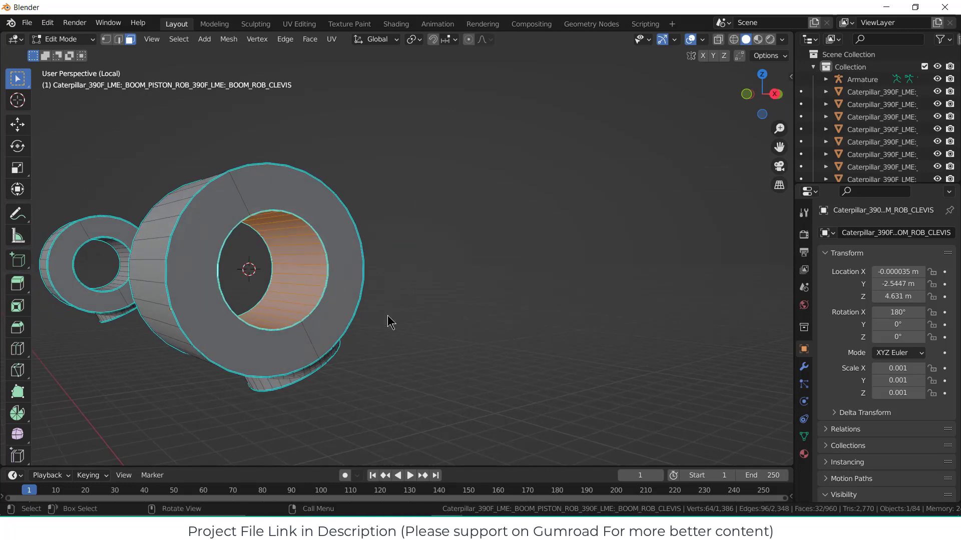
# Leave local view and check the 3D cursor on the clevis in the right orthographic view, with the boom cylinder in frame.
pyautogui.press('KP_3')
pyautogui.press('KP_Divide')
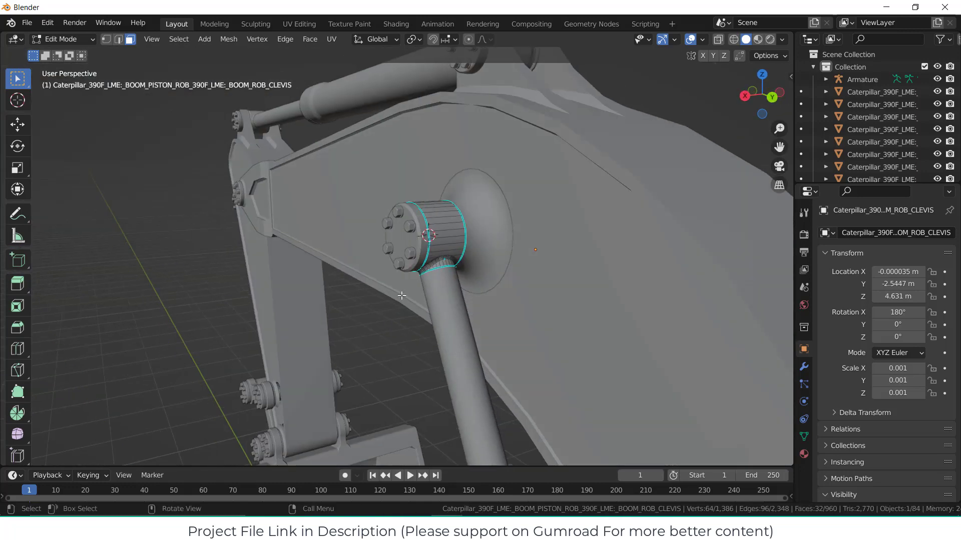
pyautogui.press('KP_3')
pyautogui.scroll(10, 392, 237)
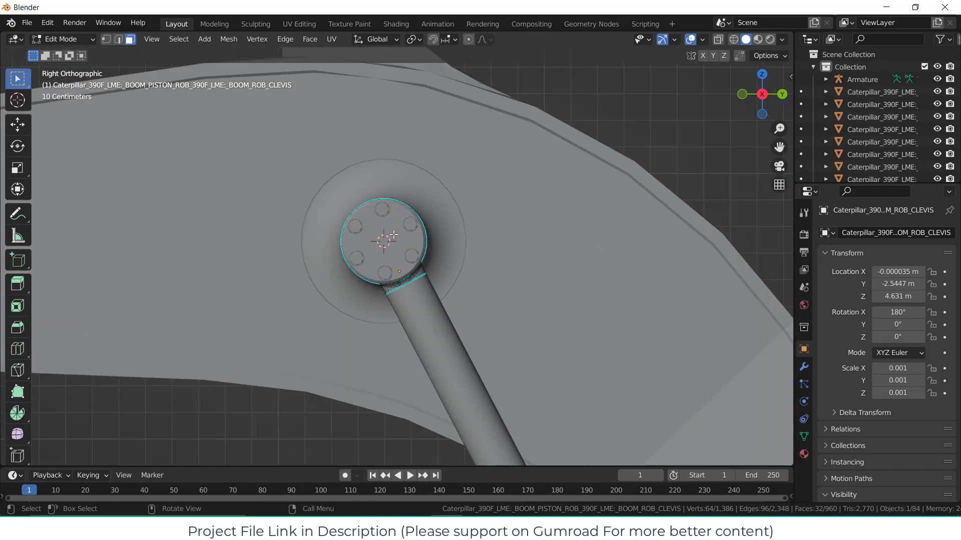
pyautogui.scroll(3, 395, 237)
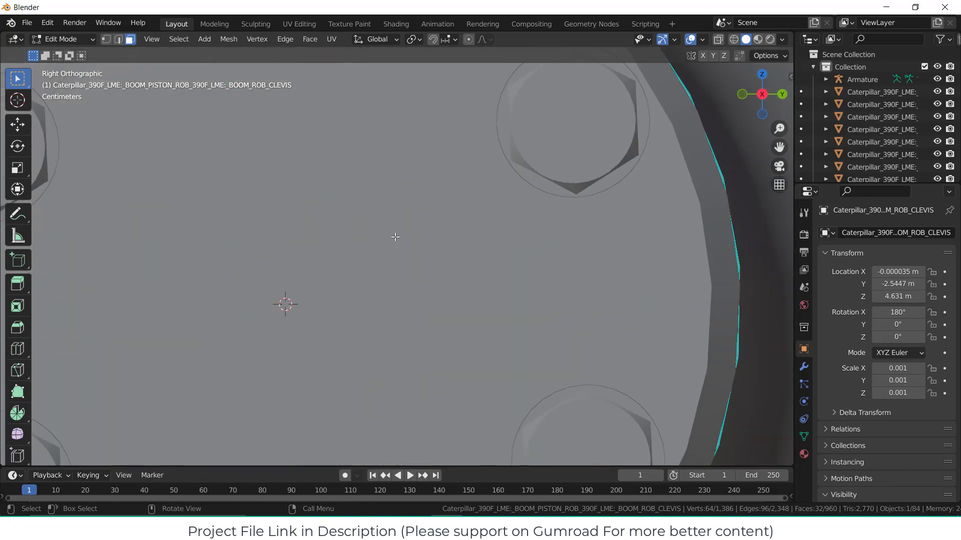
pyautogui.scroll(-5, 395, 242)
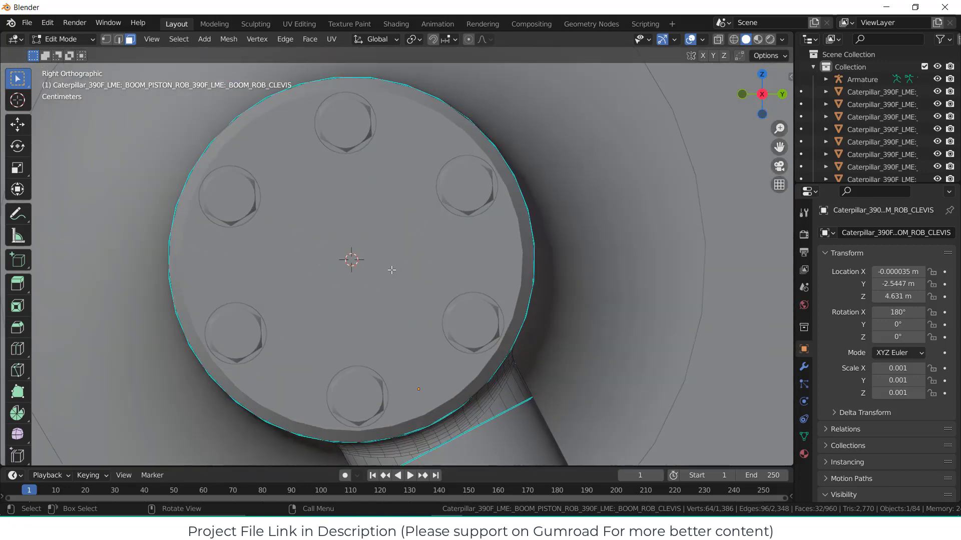
pyautogui.scroll(-4, 357, 282)
pyautogui.moveTo(386, 281); pyautogui.dragTo(391, 331, button='middle')
pyautogui.scroll(-2, 392, 325)
pyautogui.press('KP_3')
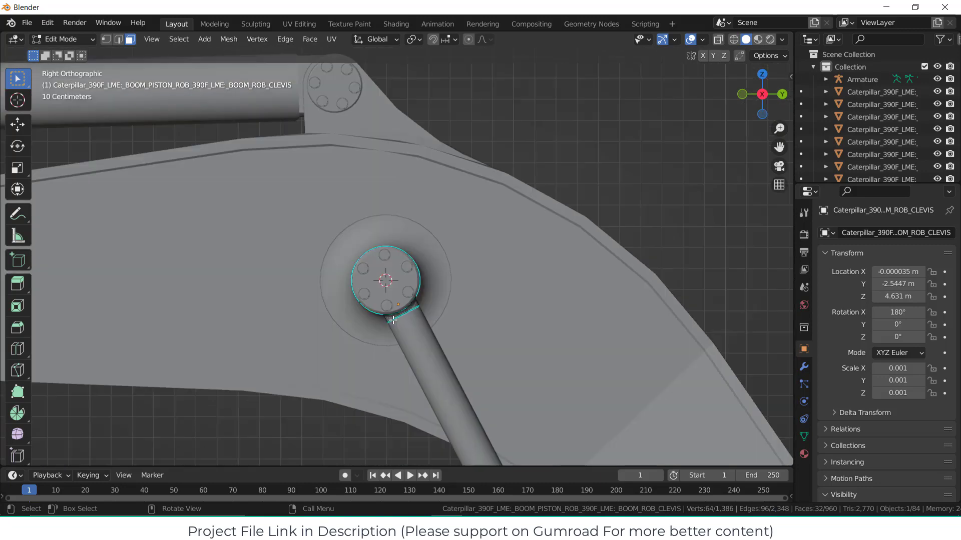
pyautogui.keyDown('shift'); pyautogui.moveTo(416, 296); pyautogui.dragTo(387, 157, button='middle'); pyautogui.keyUp('shift')
pyautogui.scroll(-1, 396, 177)
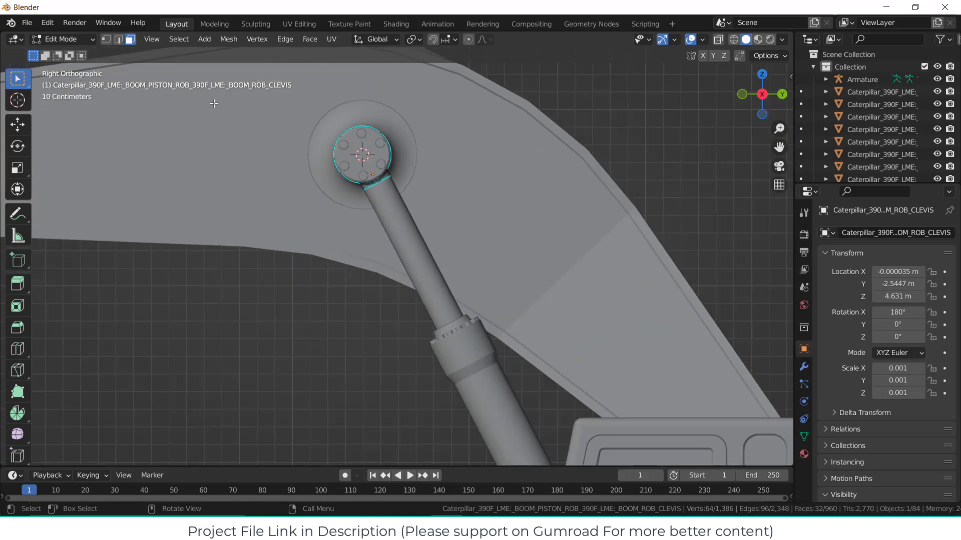
# Exit the clevis mesh to Object Mode, select the armature and enter its Edit Mode.
pyautogui.click(62, 39)
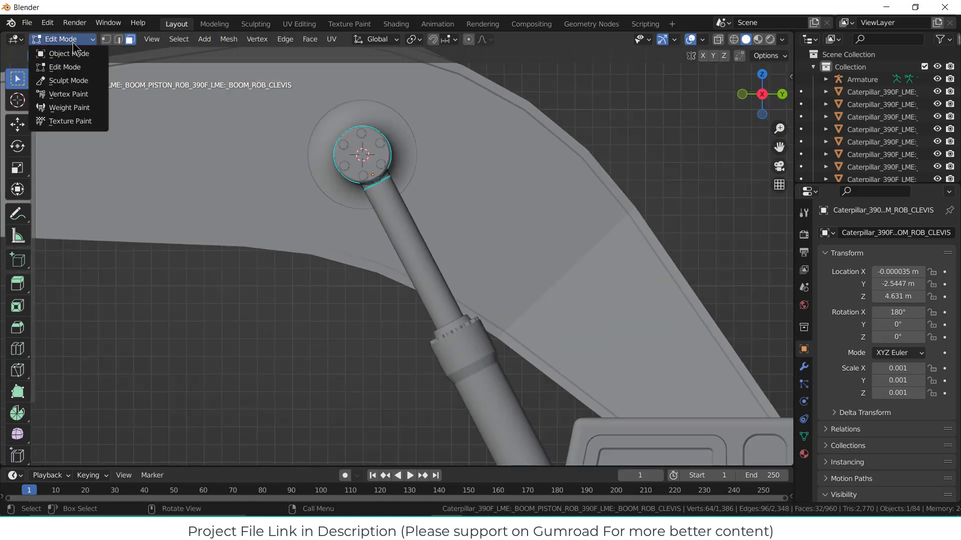
pyautogui.click(74, 52)
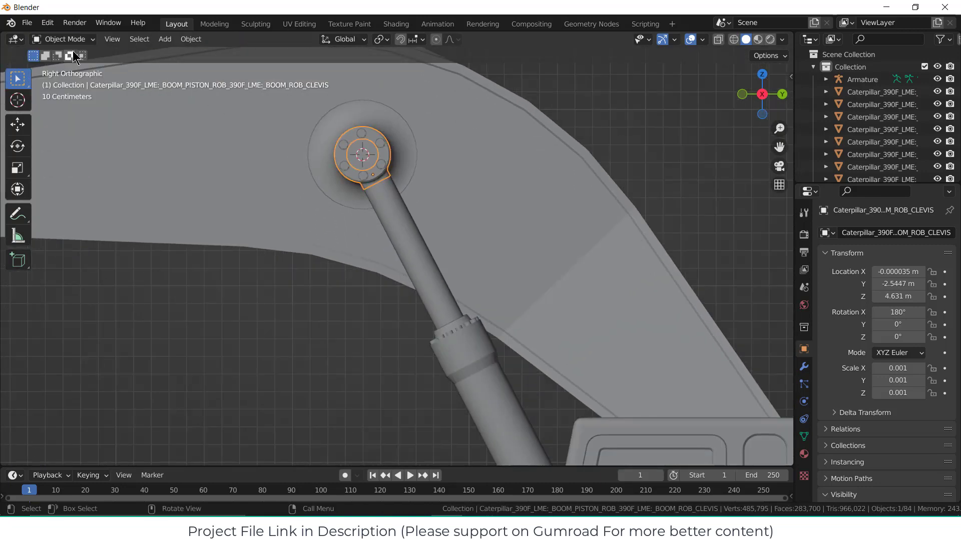
pyautogui.click(865, 80)
pyautogui.scroll(-3, 693, 248)
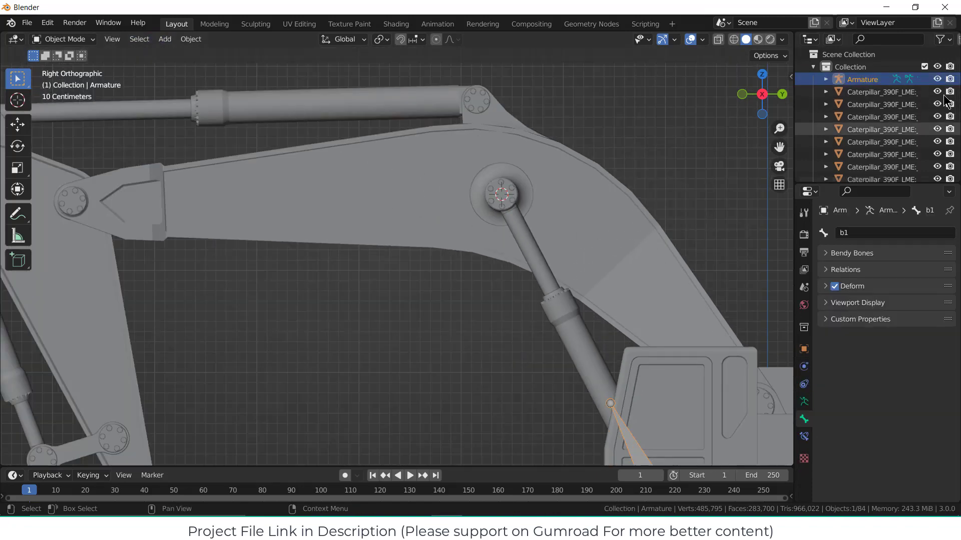
pyautogui.click(70, 38)
pyautogui.click(71, 67)
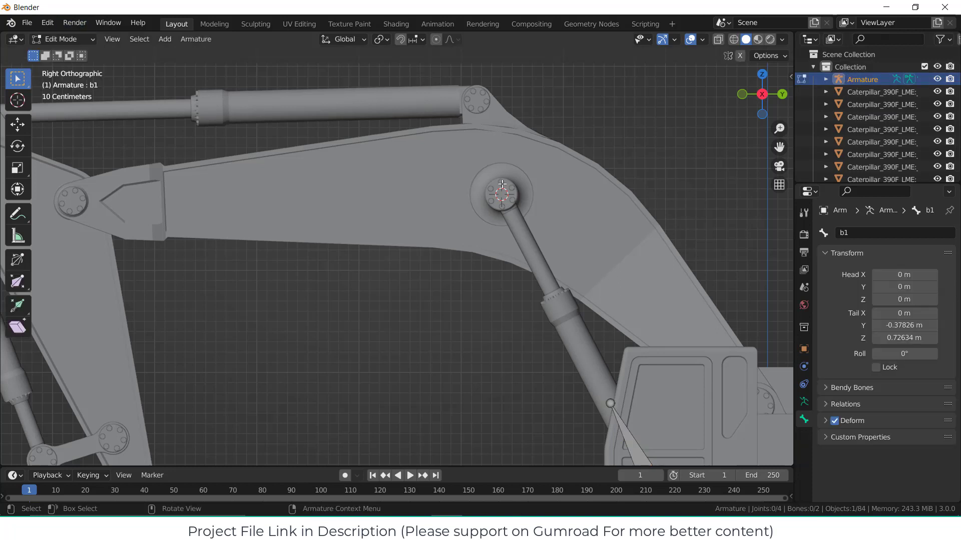
# Add a new single bone to the armature at the 3D cursor on the boom rod's clevis.
pyautogui.keyDown('shift'); pyautogui.moveTo(502, 185); pyautogui.dragTo(398, 159, button='middle'); pyautogui.keyUp('shift')
pyautogui.scroll(2, 395, 166)
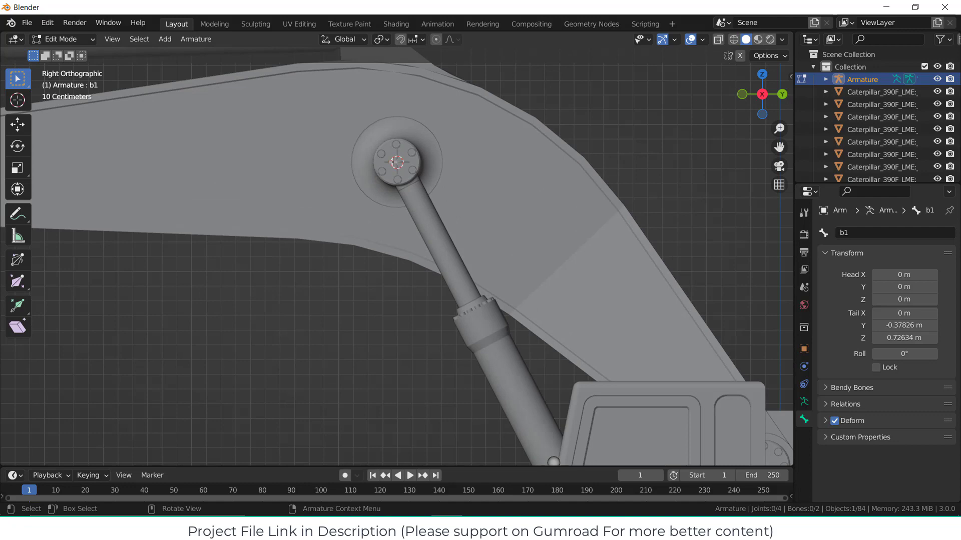
pyautogui.click(164, 39)
pyautogui.click(178, 53)
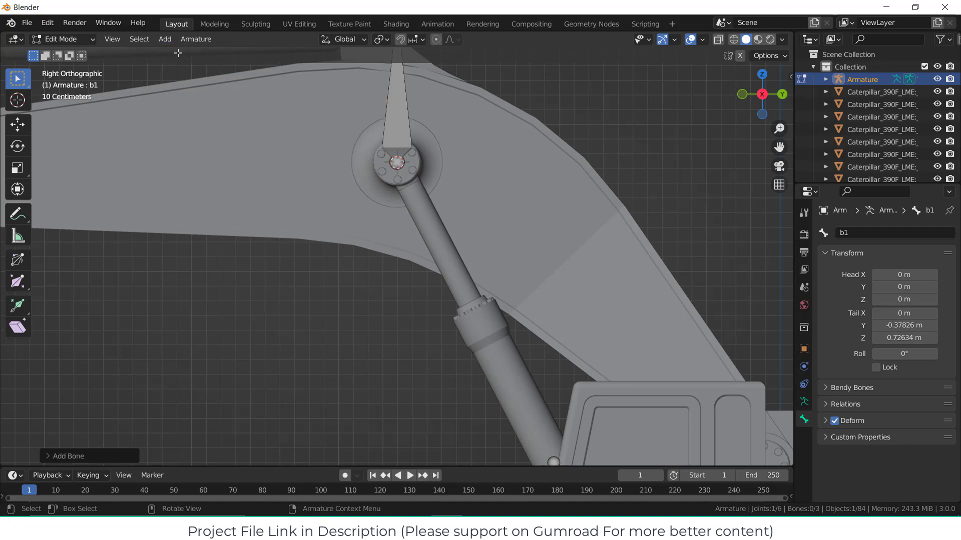
# Extrude a bone about 0.79 m along the global X axis from the head of the upper clevis bone.
pyautogui.scroll(-2, 411, 144)
pyautogui.keyDown('shift'); pyautogui.moveTo(461, 162); pyautogui.dragTo(391, 211, button='middle'); pyautogui.keyUp('shift')
pyautogui.scroll(3, 391, 210)
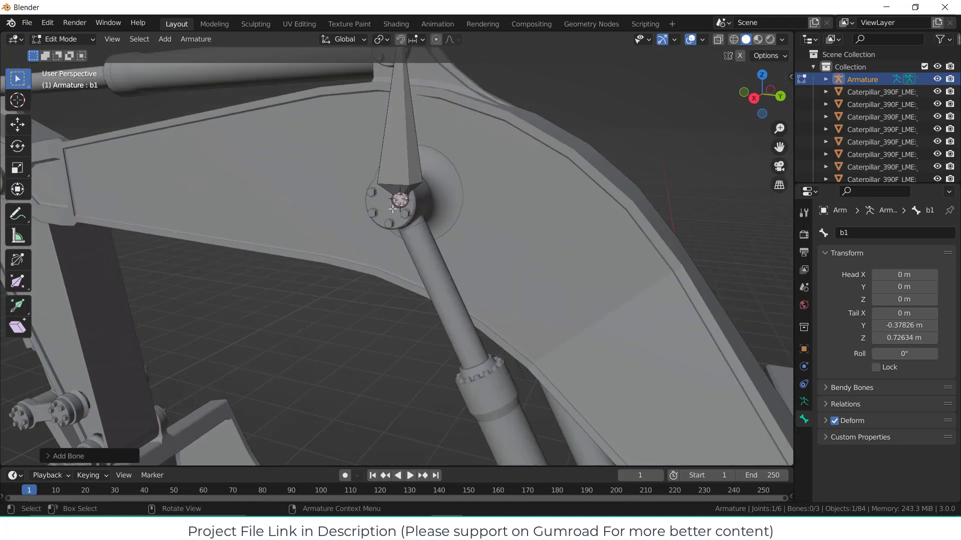
pyautogui.press('KP_3')
pyautogui.press('KP_1')
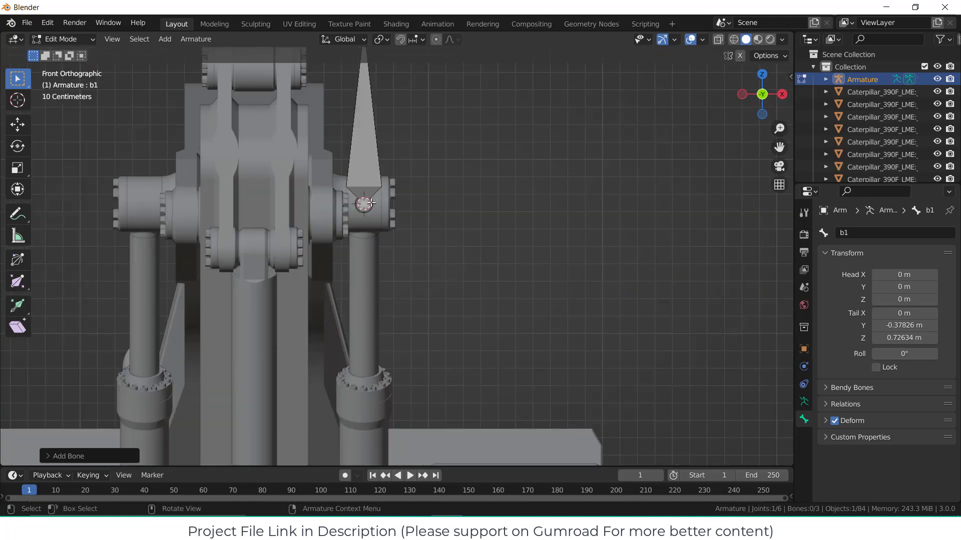
pyautogui.hotkey('ctrl', 'z')
pyautogui.scroll(-5, 436, 278)
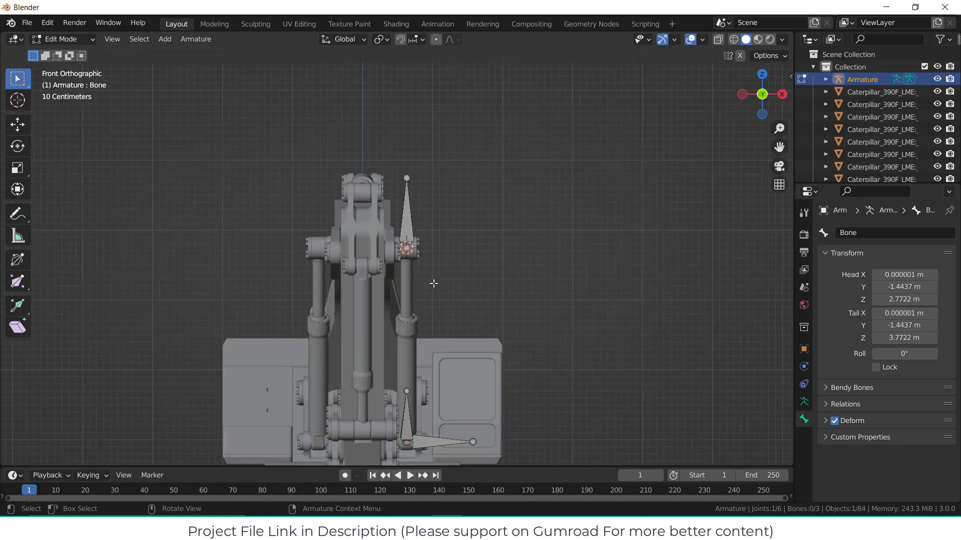
pyautogui.press('e')
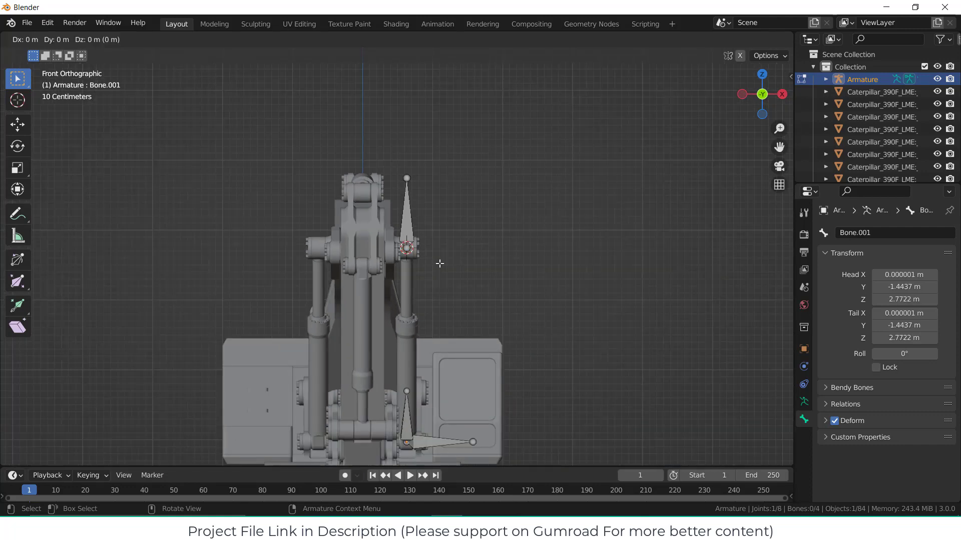
pyautogui.press('x')
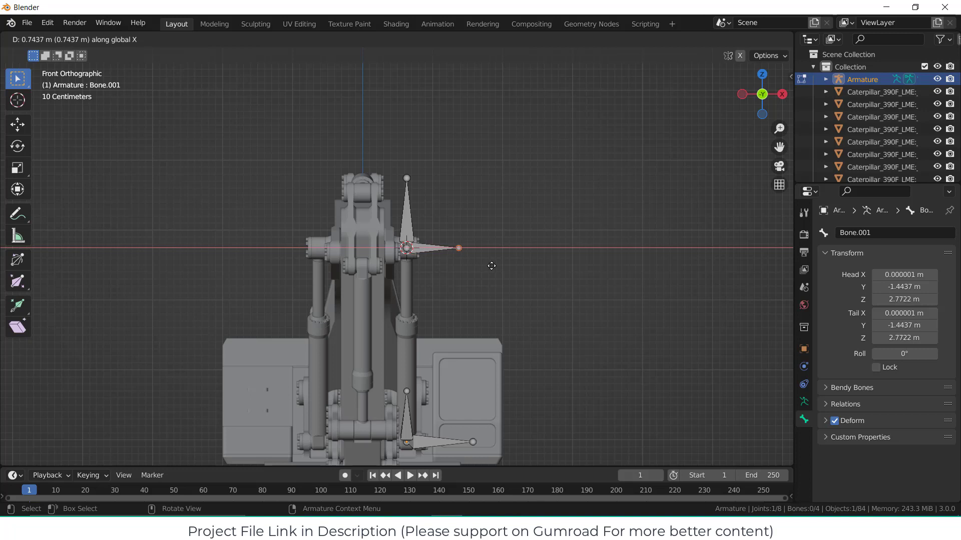
pyautogui.click(493, 266)
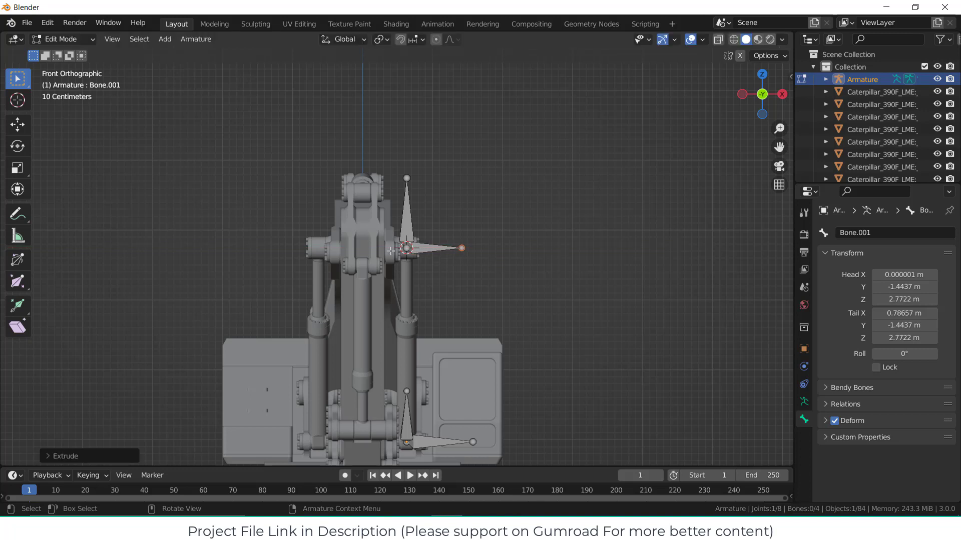
# Select the horizontal bone at the rod's upper clevis and rename it t1c.
pyautogui.click(430, 246)
pyautogui.click(871, 233)
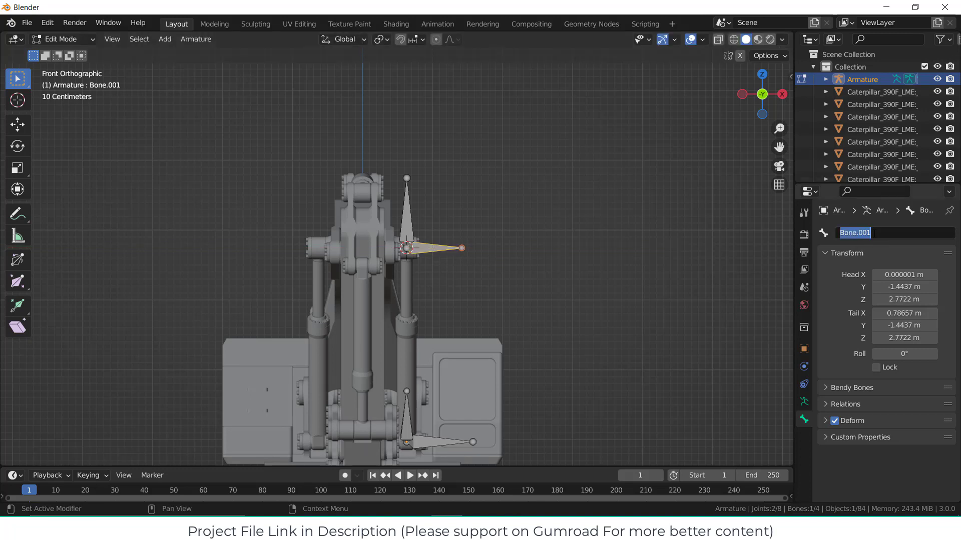
pyautogui.write('t1c')
pyautogui.press('Return')
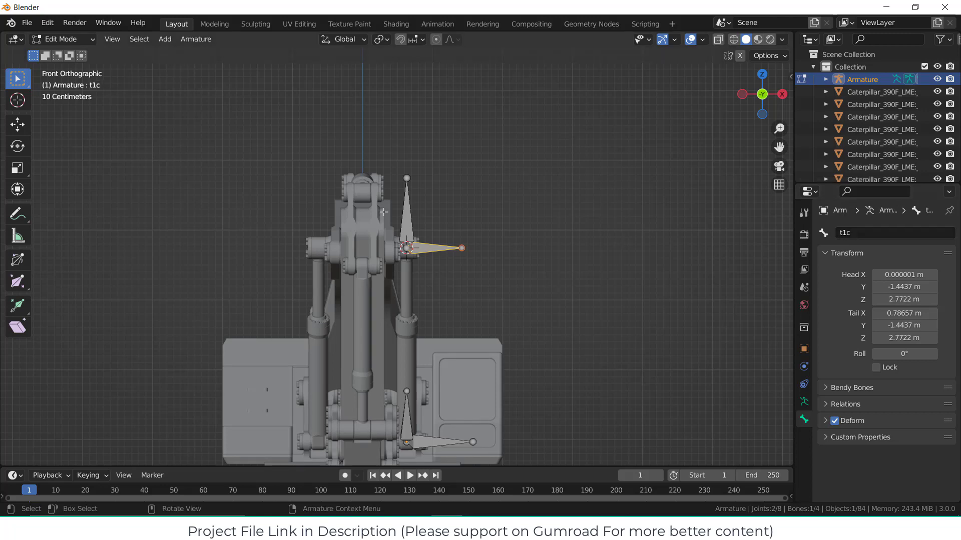
# Leave the armature's Edit Mode, select the boom piston rod and open its mesh in Edit Mode.
pyautogui.click(407, 212)
pyautogui.press('KP_3')
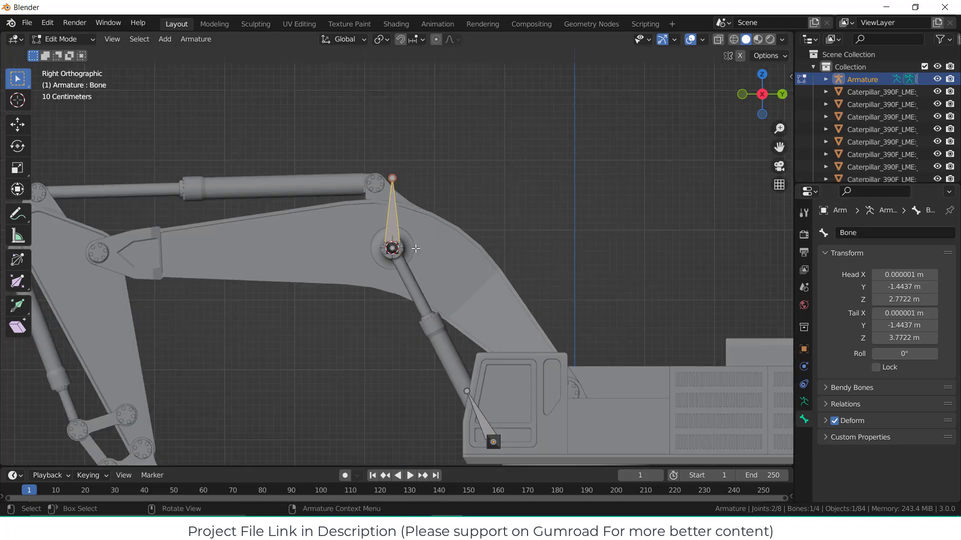
pyautogui.scroll(2, 398, 207)
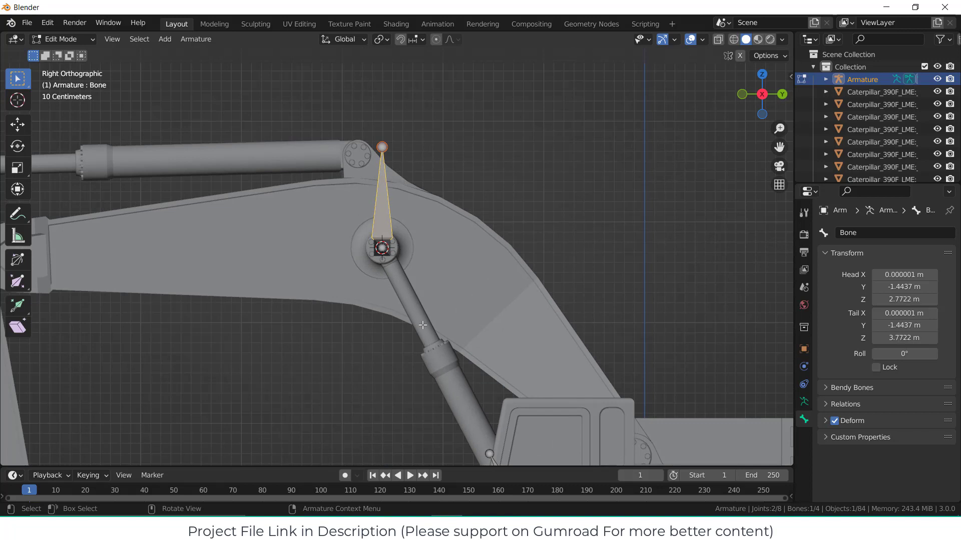
pyautogui.press('Tab')
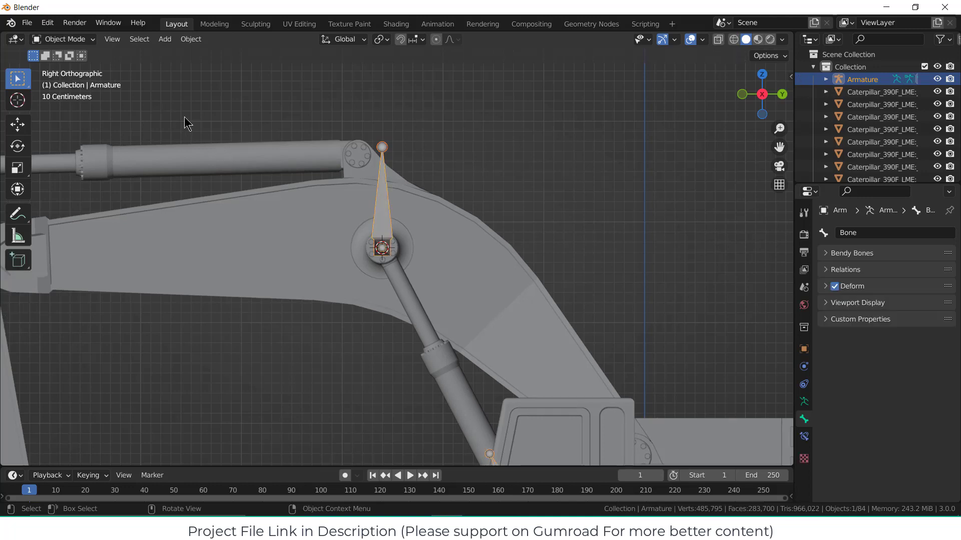
pyautogui.click(408, 303)
pyautogui.press('Tab')
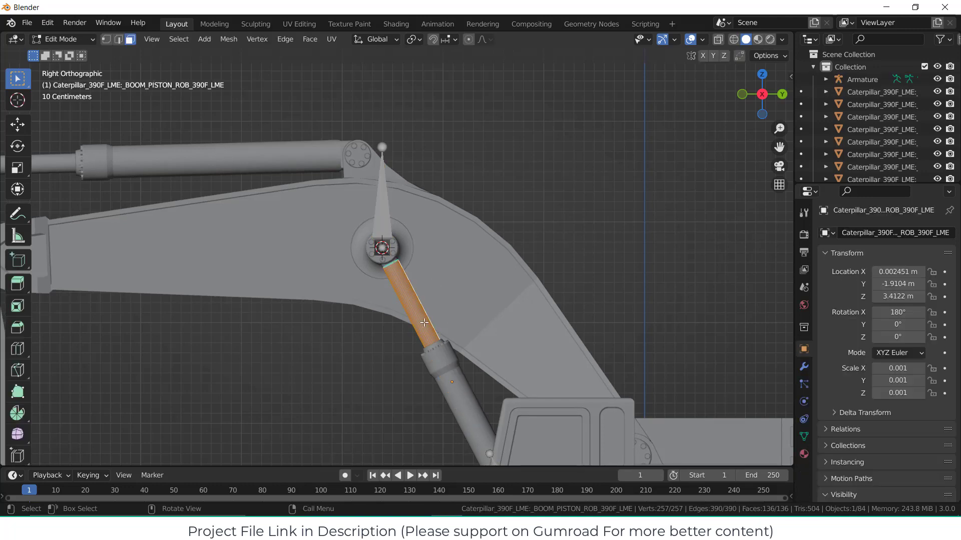
pyautogui.scroll(4, 424, 323)
pyautogui.moveTo(464, 264); pyautogui.dragTo(407, 284, button='middle')
pyautogui.hotkey('shift', 's')
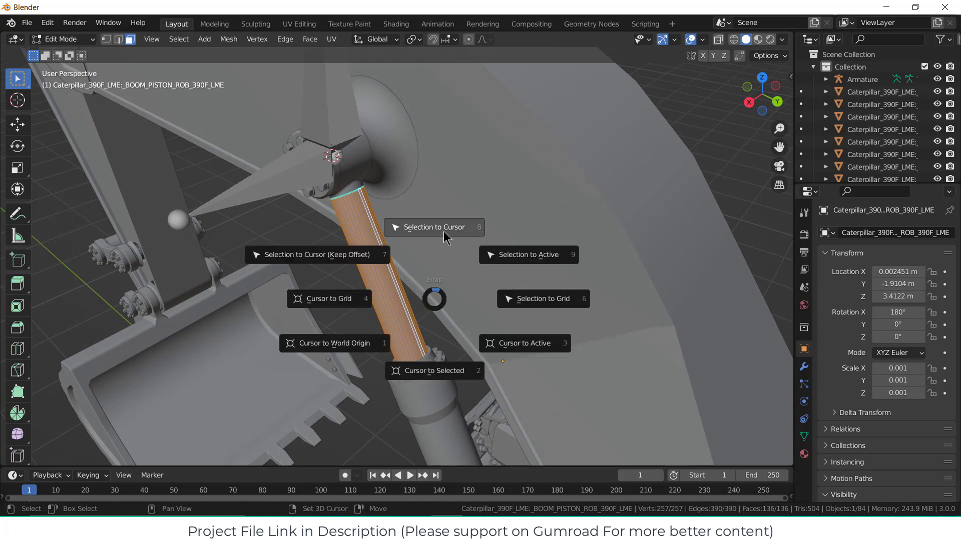
pyautogui.click(443, 226)
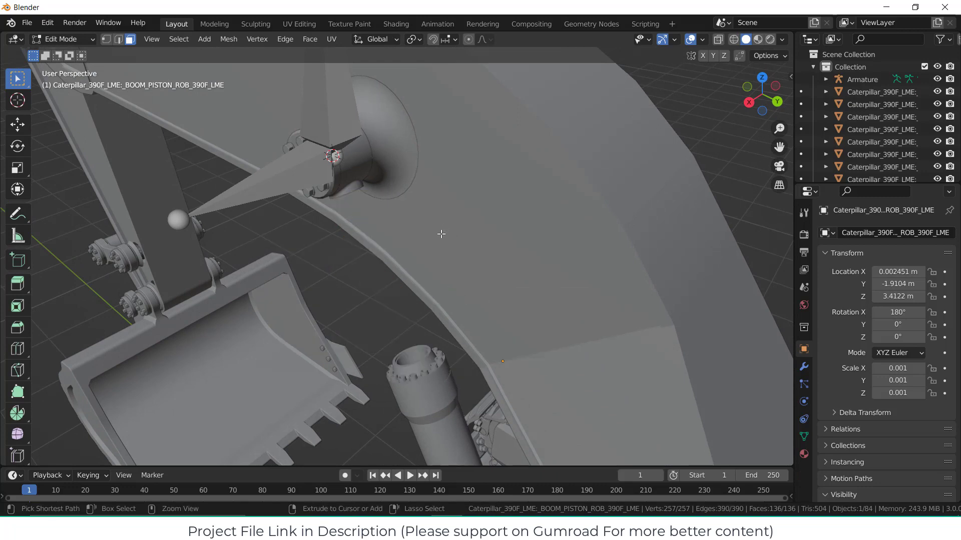
pyautogui.hotkey('ctrl', 'z')
pyautogui.hotkey('ctrl', 'z')
pyautogui.press('Tab')
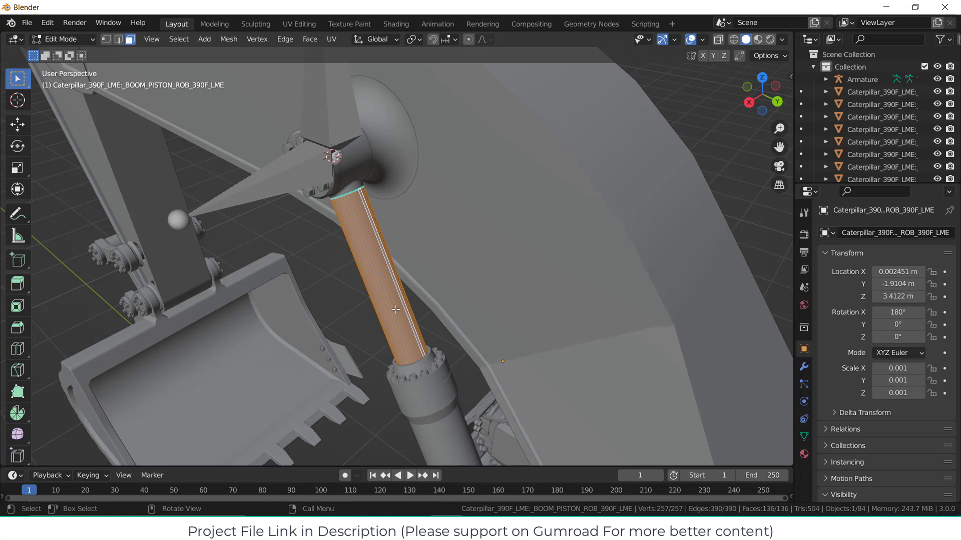
# Snap the 3D cursor to the centre of the fully selected boom piston rod mesh.
pyautogui.hotkey('shift', 's')
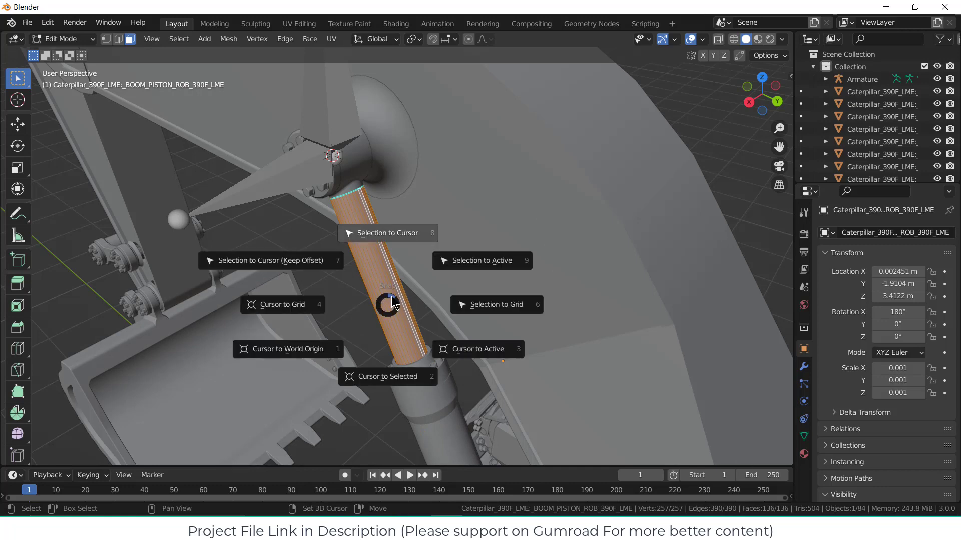
pyautogui.click(400, 376)
pyautogui.moveTo(403, 374); pyautogui.dragTo(466, 391, button='middle')
pyautogui.scroll(2, 395, 300)
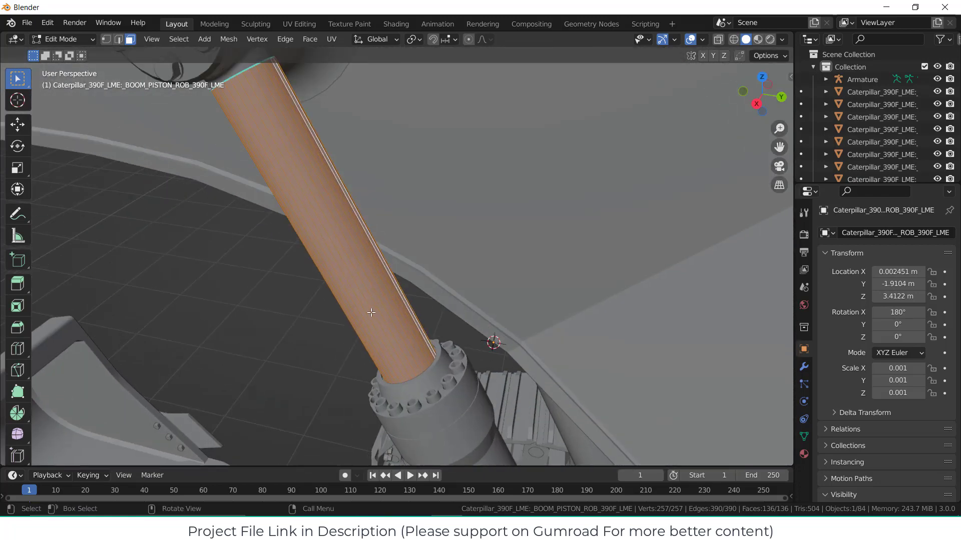
# Isolate the boom piston rod mesh in local view and select the shaft faces of the near rod.
pyautogui.moveTo(398, 330); pyautogui.dragTo(382, 298, button='middle')
pyautogui.click(400, 285)
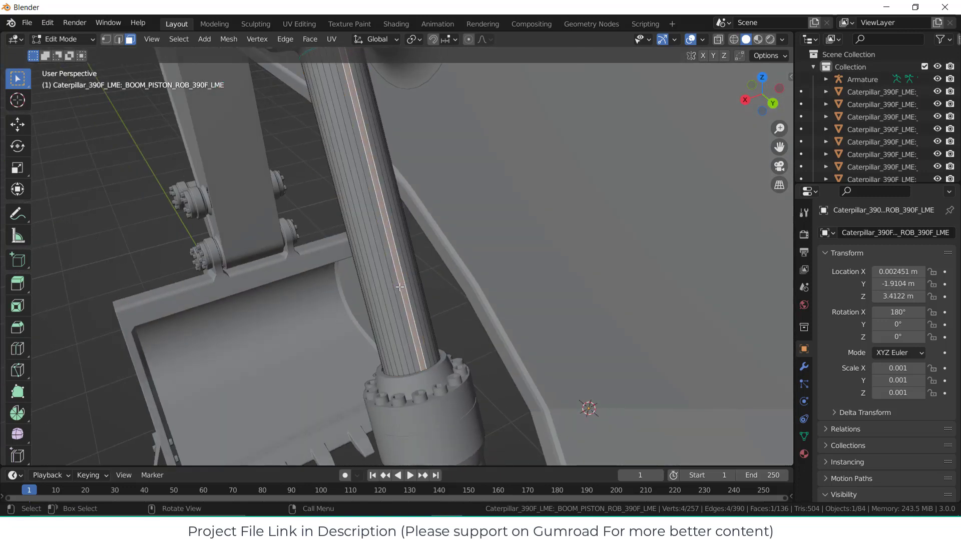
pyautogui.press('KP_Divide')
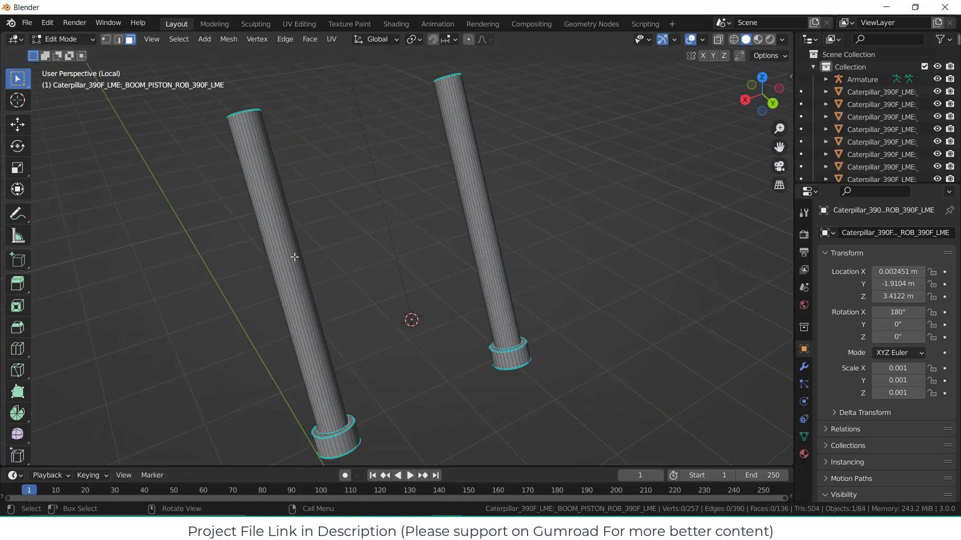
pyautogui.moveTo(224, 204); pyautogui.dragTo(337, 288)
pyautogui.moveTo(362, 235); pyautogui.dragTo(281, 247, button='middle')
pyautogui.moveTo(294, 211); pyautogui.dragTo(349, 243)
pyautogui.moveTo(386, 232); pyautogui.dragTo(457, 249, button='middle')
pyautogui.scroll(5, 434, 206)
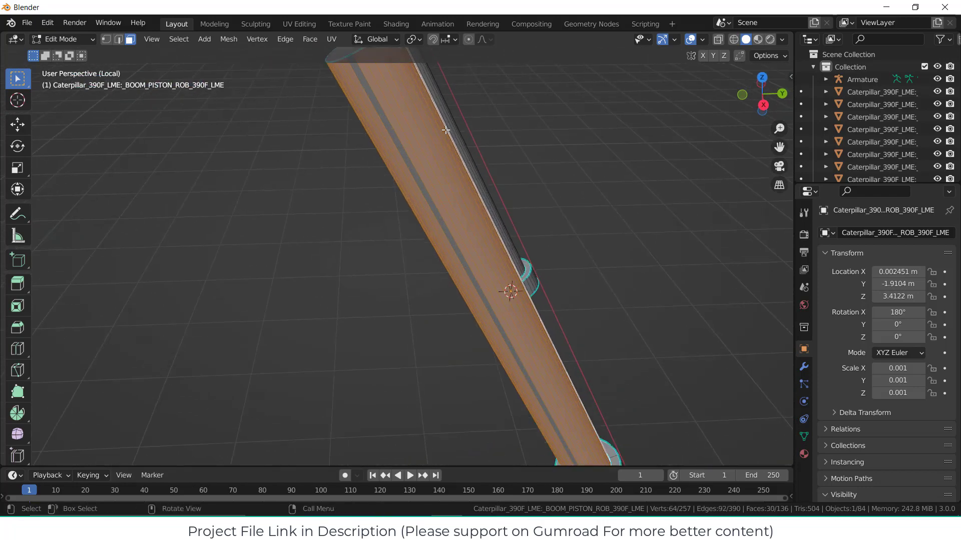
# Add the unselected strips of faces on both sides of the near rod's shaft to the selection.
pyautogui.keyDown('shift'); pyautogui.click(420, 197); pyautogui.keyUp('shift')
pyautogui.moveTo(497, 218); pyautogui.dragTo(427, 240, button='middle')
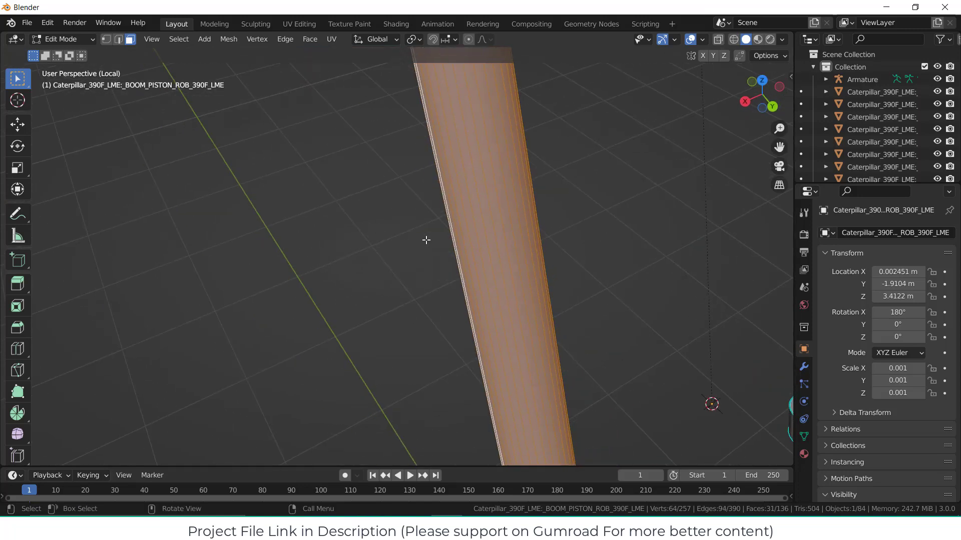
pyautogui.scroll(-3, 560, 248)
pyautogui.moveTo(560, 248); pyautogui.dragTo(665, 270, button='middle')
pyautogui.scroll(3, 520, 217)
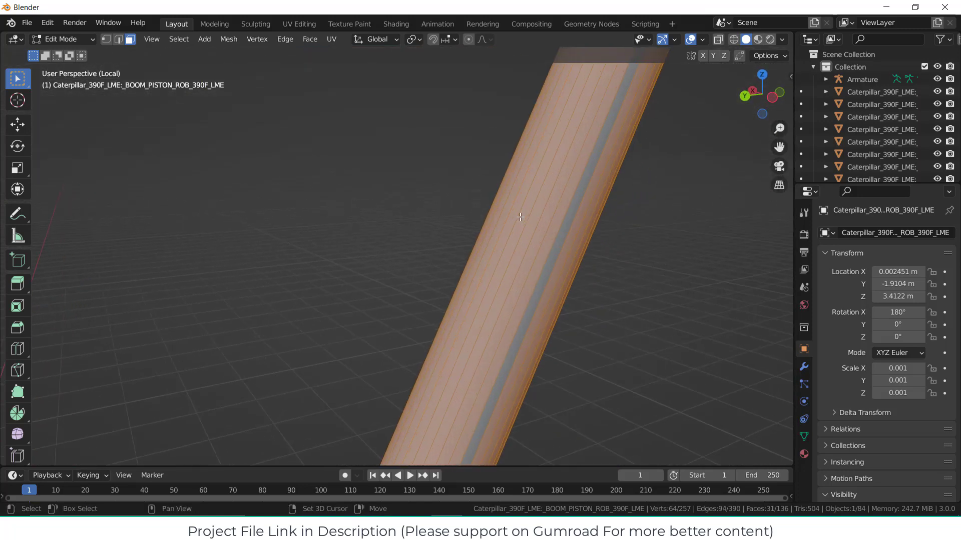
pyautogui.keyDown('shift'); pyautogui.click(562, 241); pyautogui.keyUp('shift')
pyautogui.scroll(-7, 562, 294)
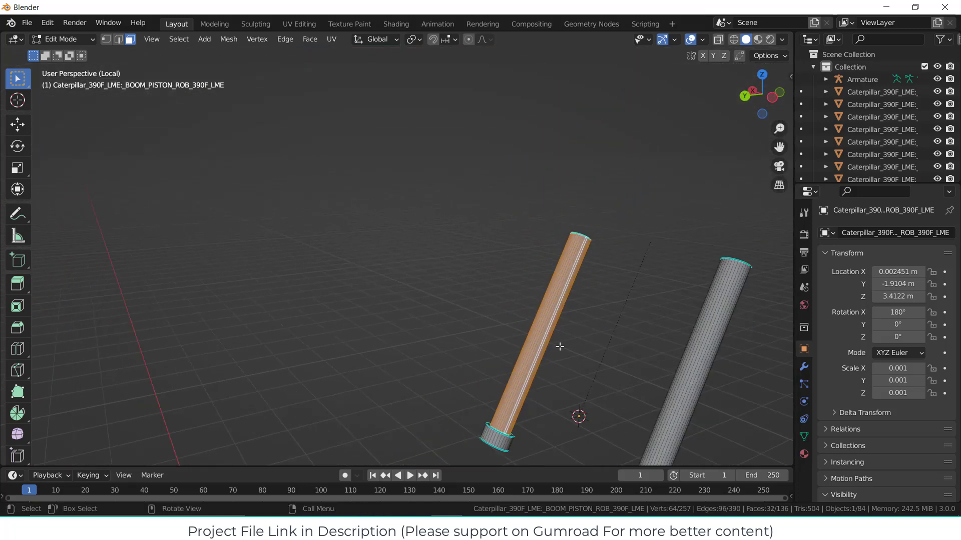
# Snap the 3D cursor to the selected shaft faces and leave local view in the right orthographic view.
pyautogui.moveTo(560, 345); pyautogui.dragTo(689, 321, button='middle')
pyautogui.scroll(1, 642, 355)
pyautogui.hotkey('shift', 's')
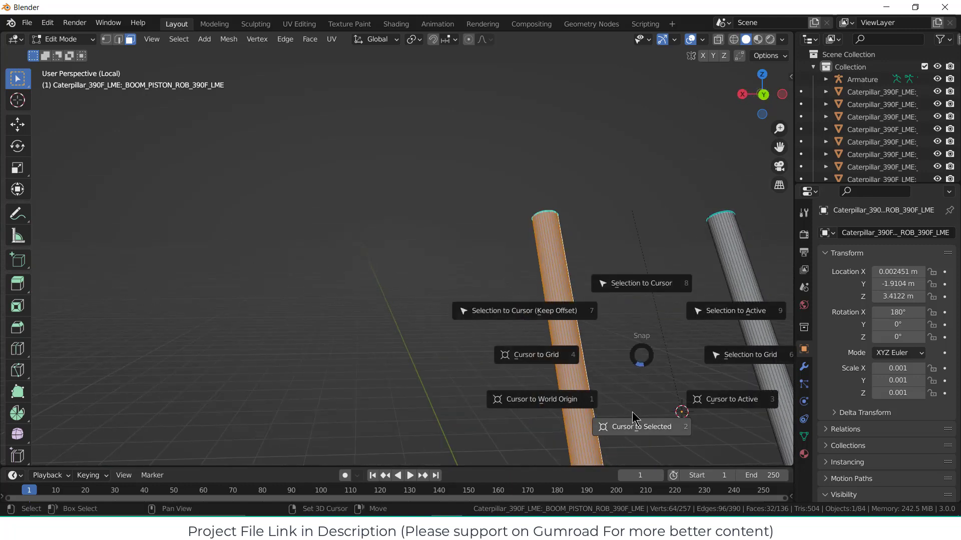
pyautogui.click(640, 424)
pyautogui.moveTo(583, 337); pyautogui.dragTo(616, 311, button='middle')
pyautogui.scroll(2, 618, 310)
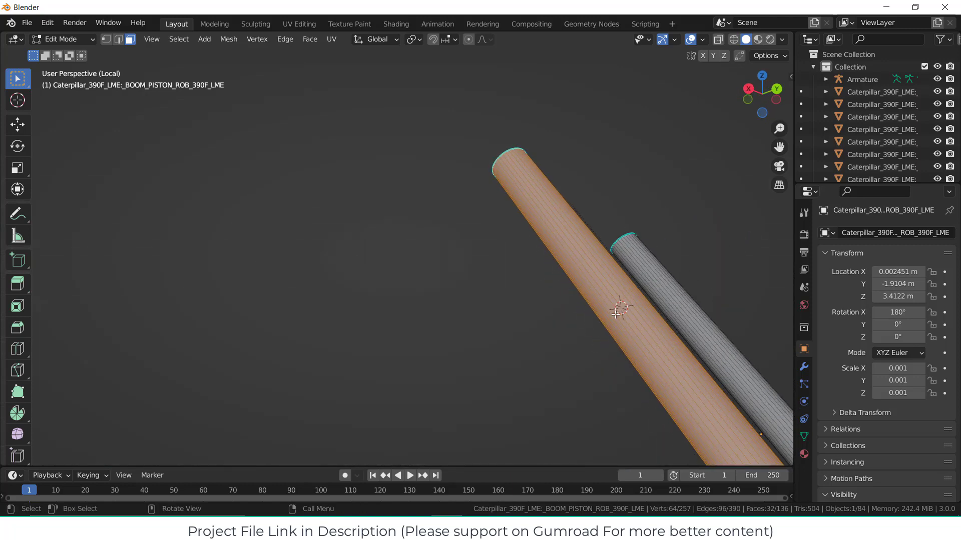
pyautogui.press('KP_3')
pyautogui.scroll(-3, 553, 286)
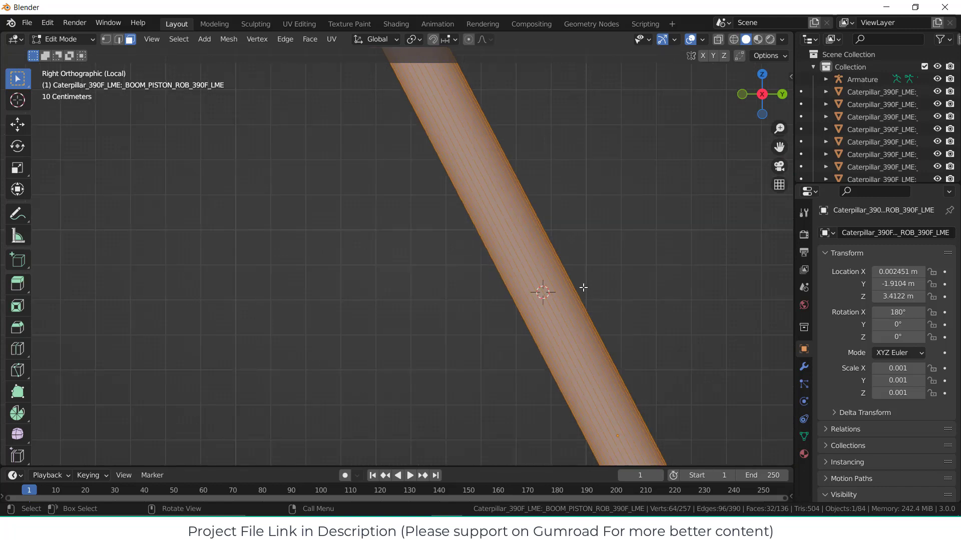
pyautogui.press('KP_Divide')
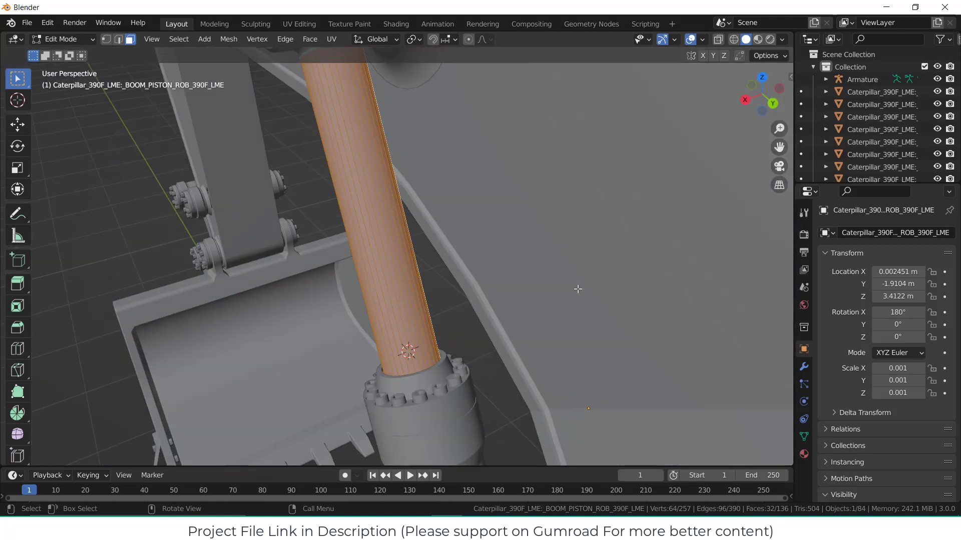
pyautogui.press('KP_3')
pyautogui.scroll(-4, 452, 268)
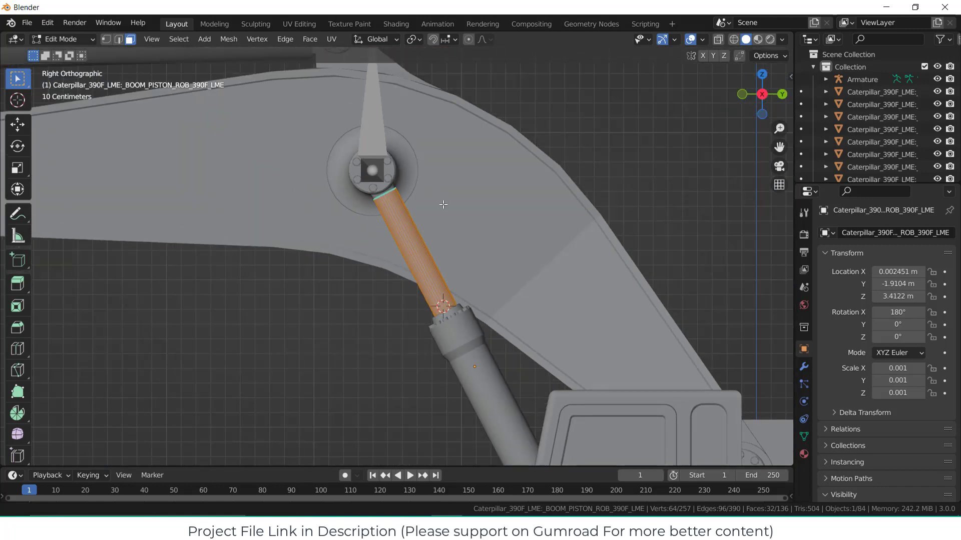
pyautogui.keyDown('shift'); pyautogui.moveTo(443, 204); pyautogui.dragTo(444, 262, button='middle'); pyautogui.keyUp('shift')
# Exit the rod mesh to Object Mode, select the armature and enter its Edit Mode.
pyautogui.click(371, 154)
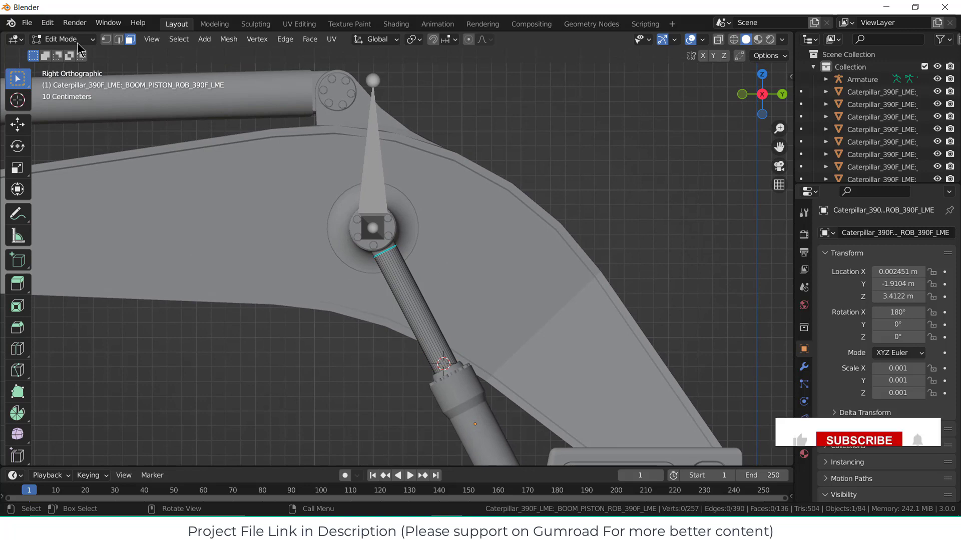
pyautogui.click(63, 39)
pyautogui.click(59, 52)
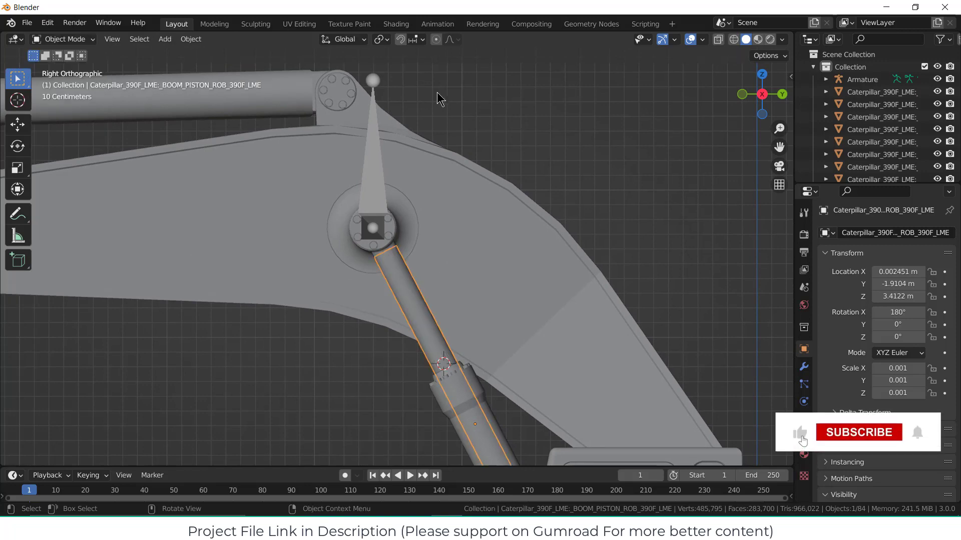
pyautogui.click(859, 79)
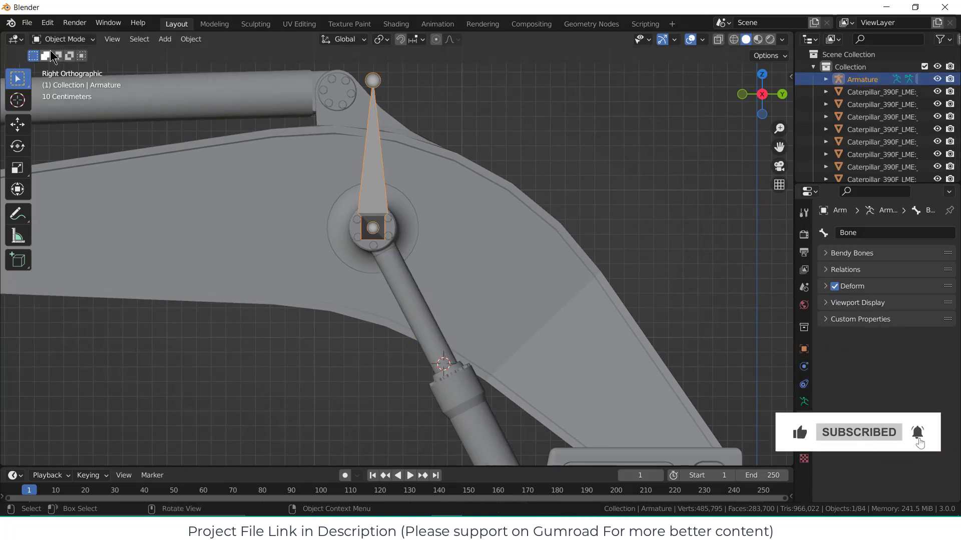
pyautogui.click(63, 39)
pyautogui.click(58, 64)
# Select the upper clevis bone's tail and snap it to the 3D cursor on the boom rod.
pyautogui.click(374, 82)
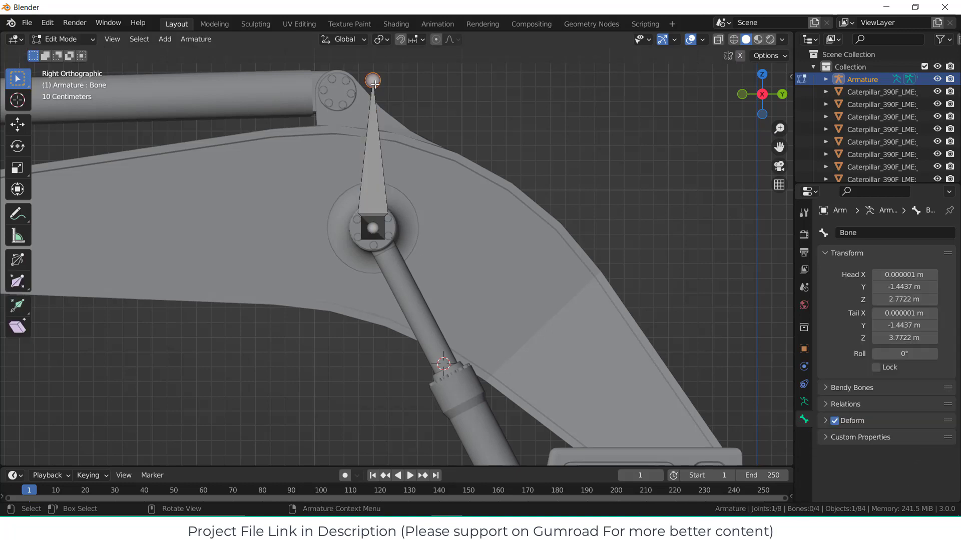
pyautogui.hotkey('shift', 's')
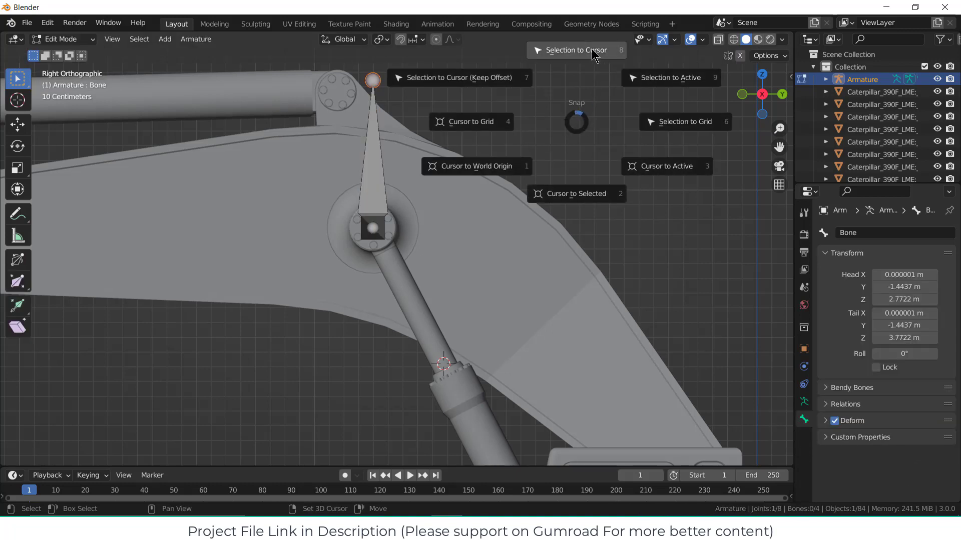
pyautogui.click(593, 53)
pyautogui.scroll(-2, 456, 345)
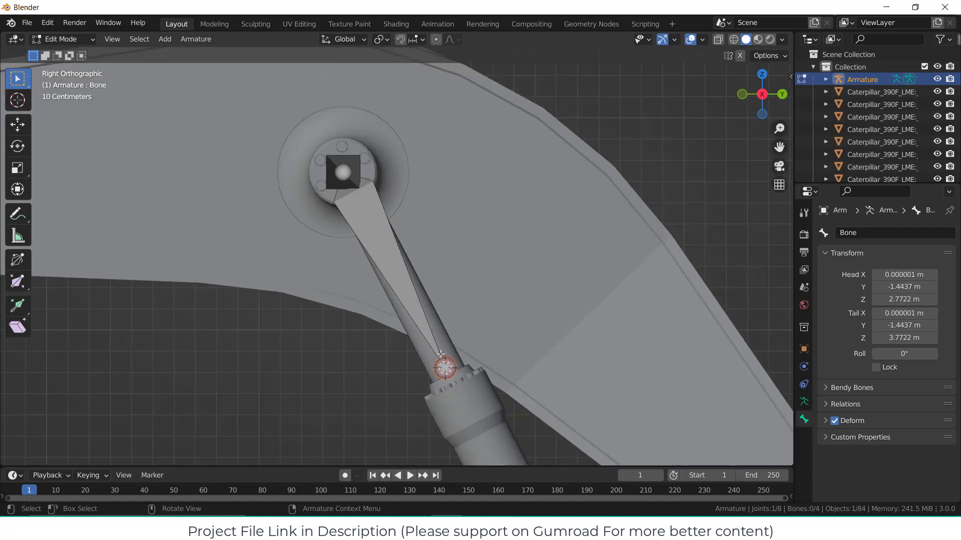
pyautogui.keyDown('shift'); pyautogui.moveTo(456, 344); pyautogui.dragTo(424, 207, button='middle'); pyautogui.keyUp('shift')
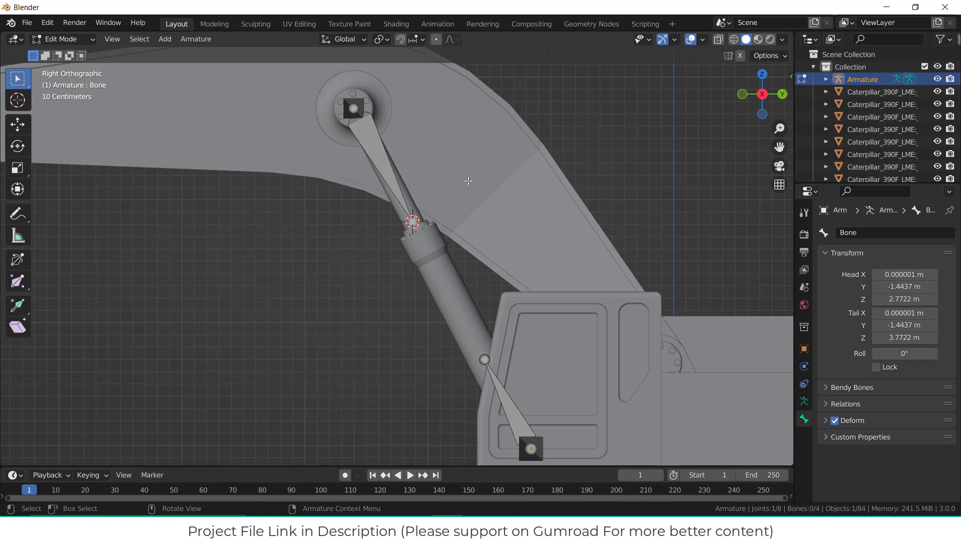
# Select the bone along the boom rod, enter Pose Mode and add a Damped Track constraint to it.
pyautogui.click(69, 42)
pyautogui.click(371, 145)
pyautogui.click(67, 40)
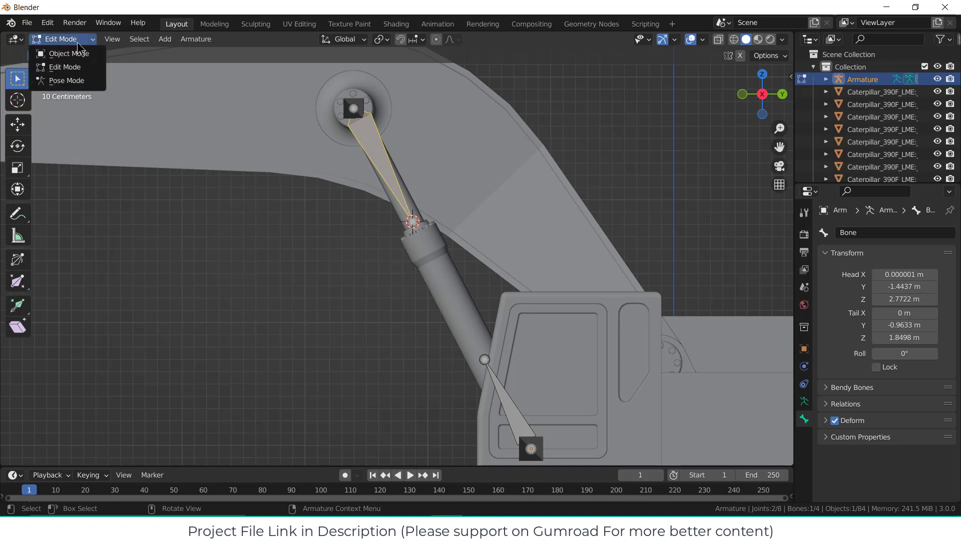
pyautogui.click(69, 81)
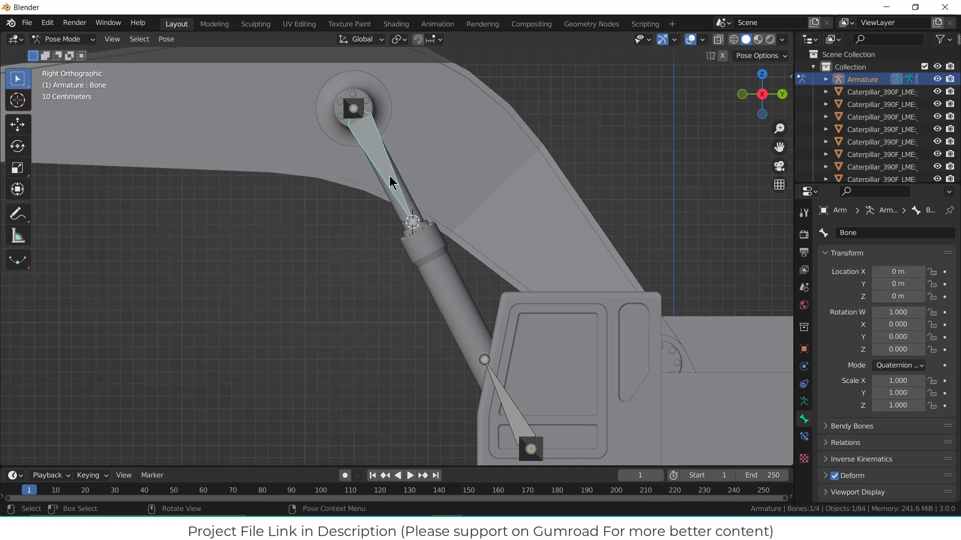
pyautogui.click(804, 437)
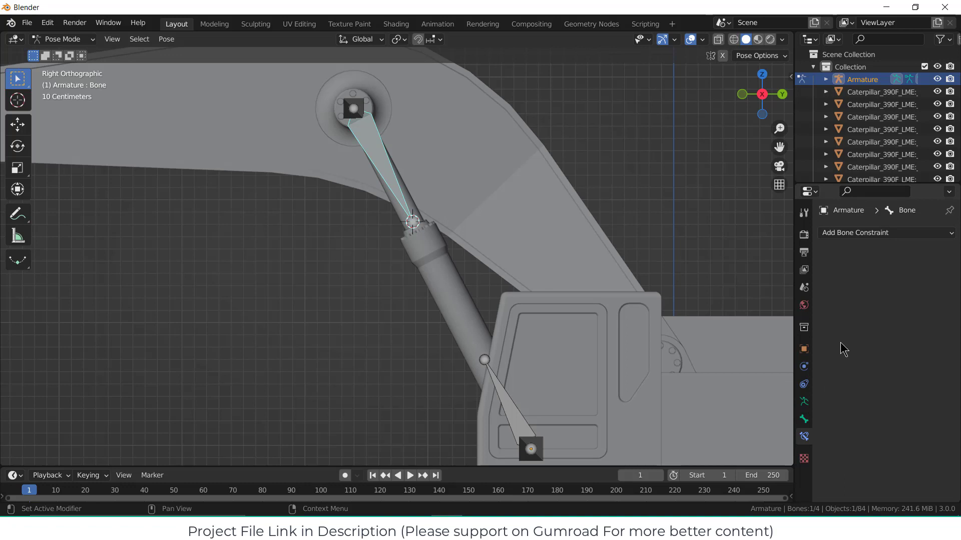
pyautogui.click(906, 234)
pyautogui.click(852, 285)
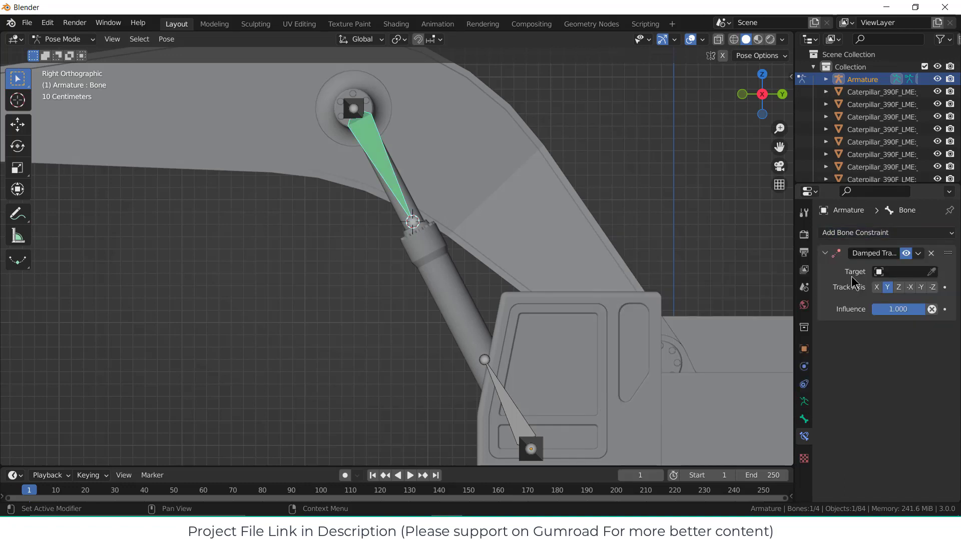
# Target the rod bone's Damped Track constraint at bone b1c of the Armature.
pyautogui.click(893, 272)
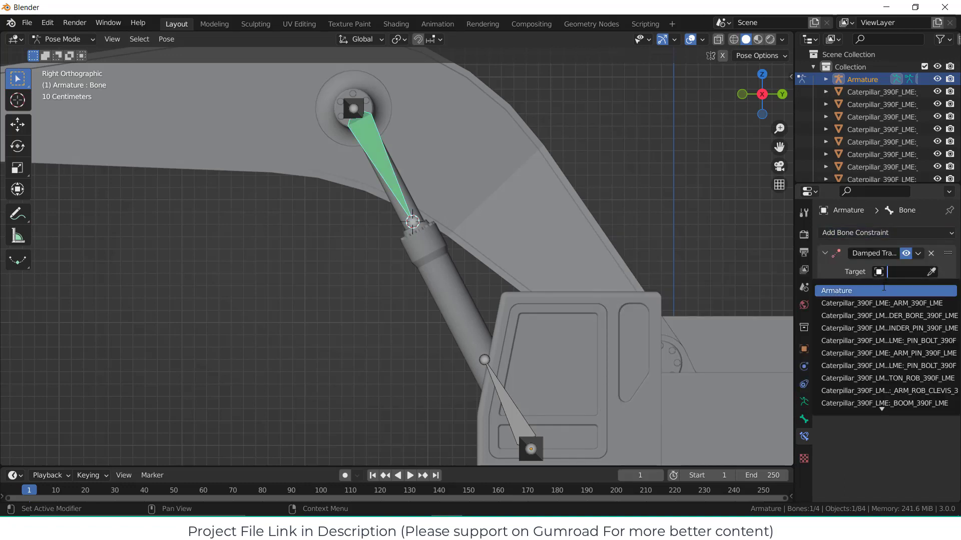
pyautogui.click(883, 290)
pyautogui.click(893, 286)
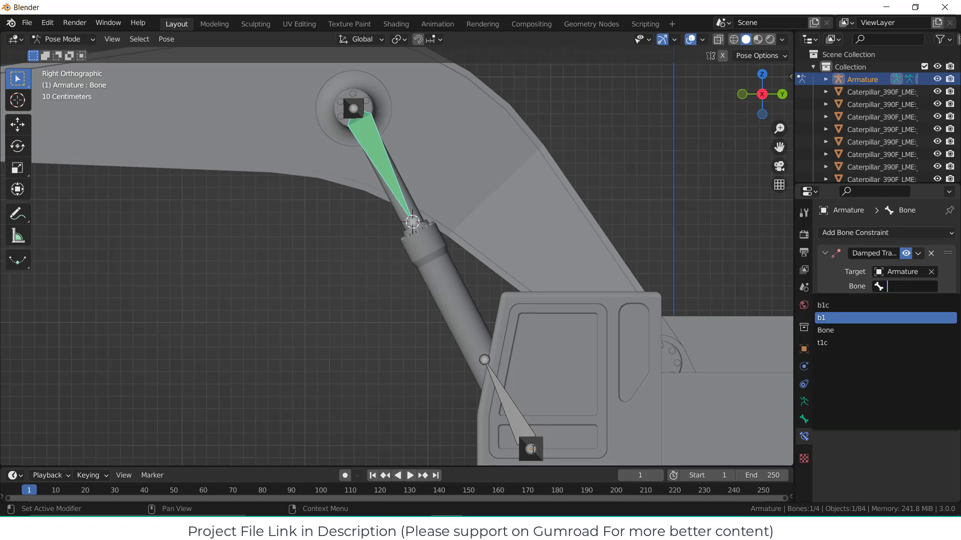
pyautogui.press('Up')
pyautogui.press('Return')
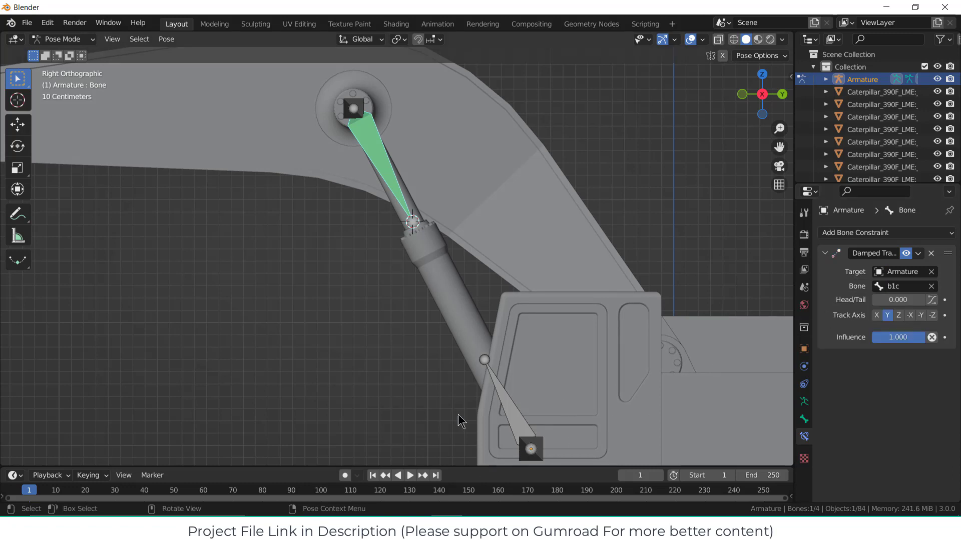
# Add a Damped Track constraint to the lower cylinder bone b1, targeting bone t1c of the Armature.
pyautogui.click(509, 405)
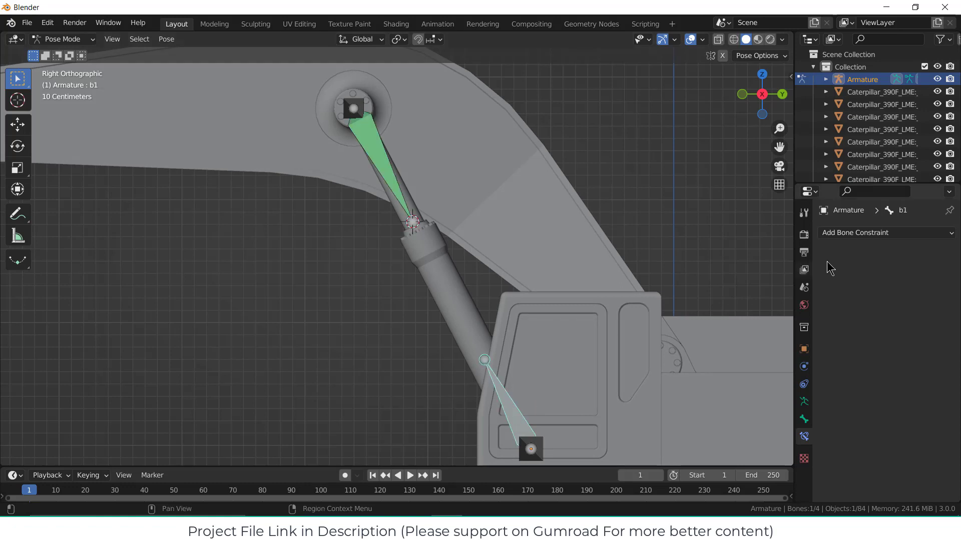
pyautogui.click(878, 234)
pyautogui.click(820, 281)
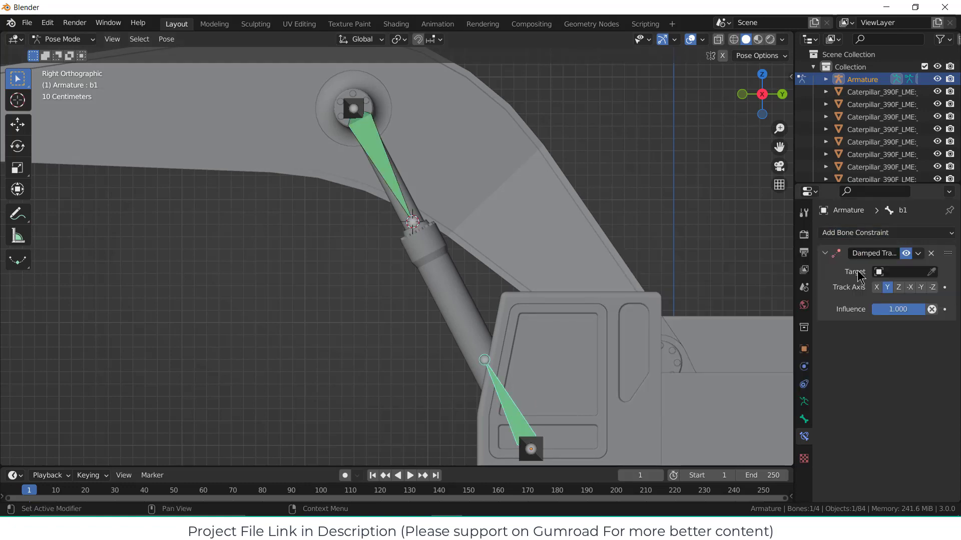
pyautogui.click(888, 272)
pyautogui.click(884, 290)
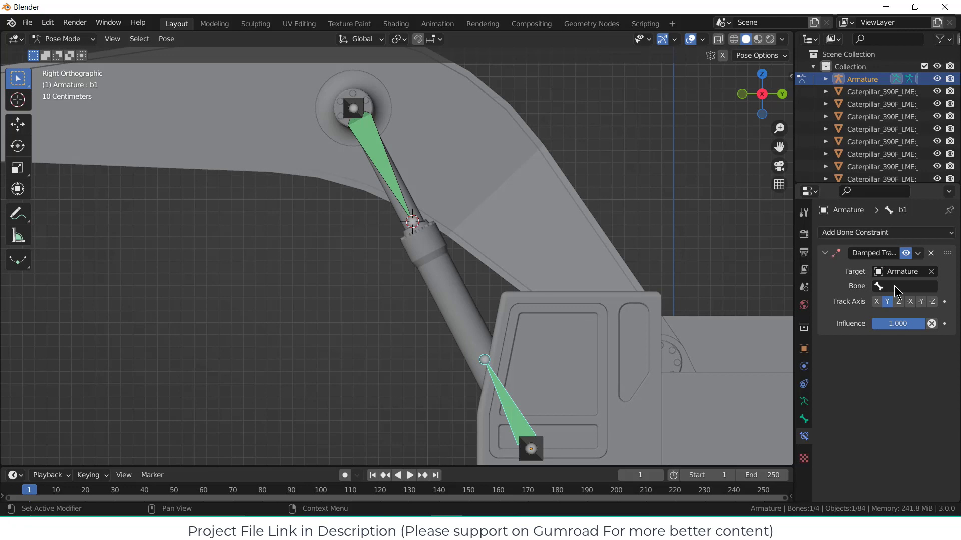
pyautogui.click(894, 286)
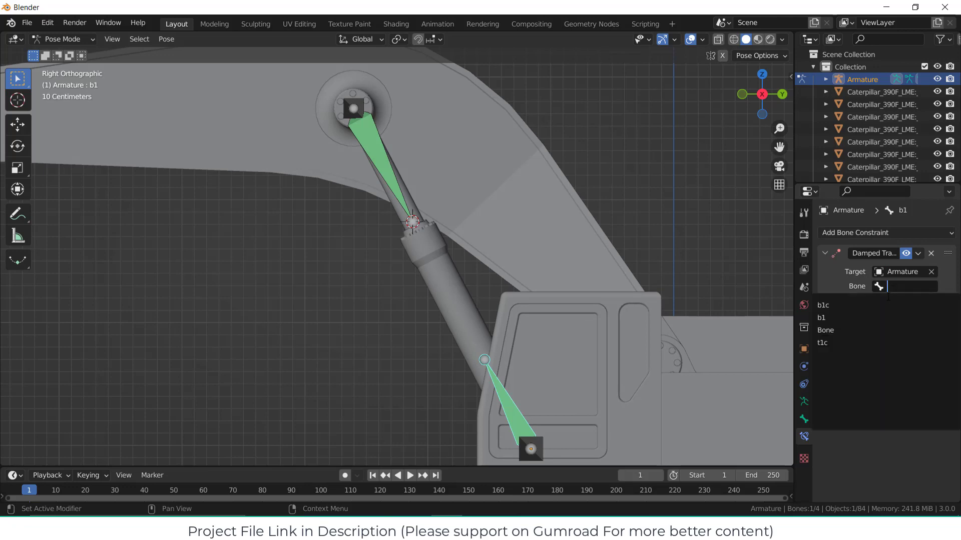
pyautogui.click(874, 342)
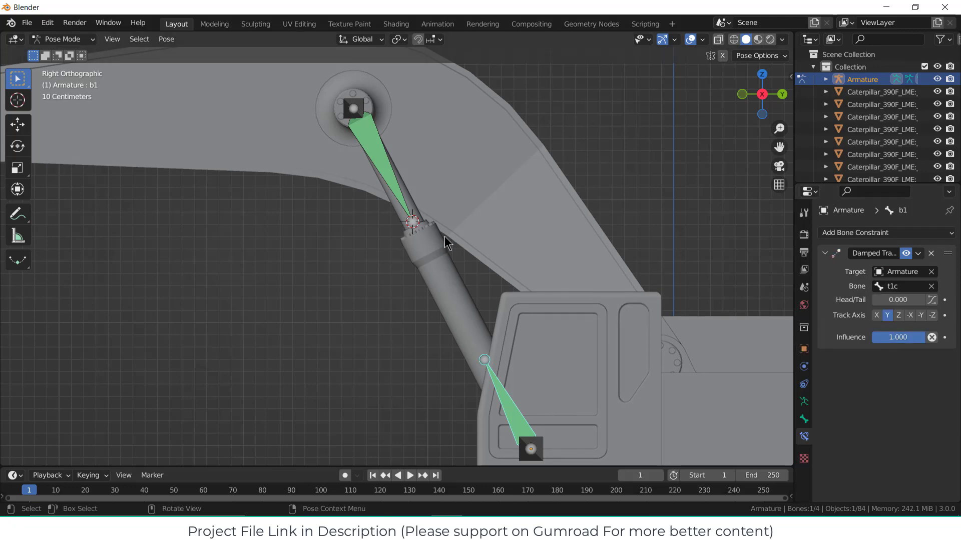
# Parent the rod bone to the upper clevis control bone t1c in Edit Mode, keeping its offset.
pyautogui.moveTo(398, 177); pyautogui.dragTo(346, 133, button='middle')
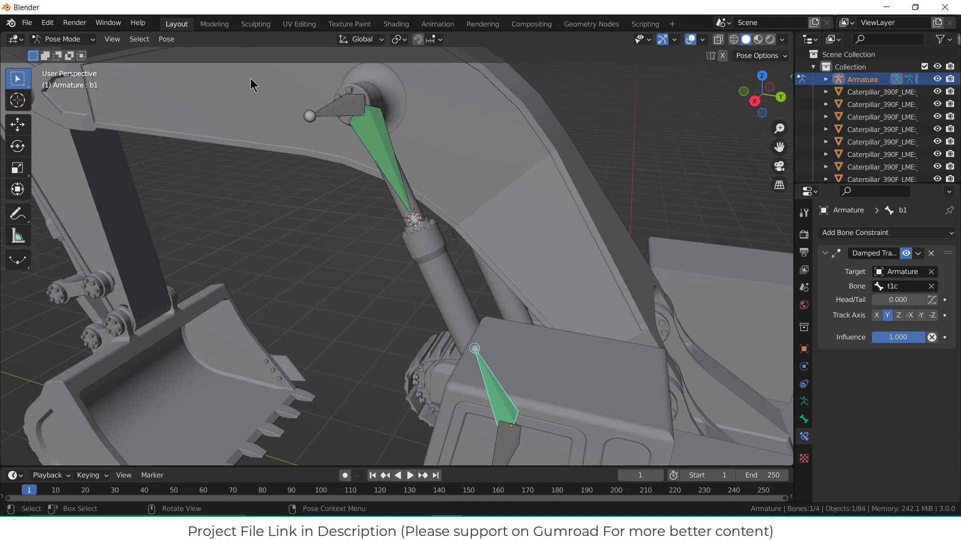
pyautogui.click(78, 39)
pyautogui.click(74, 68)
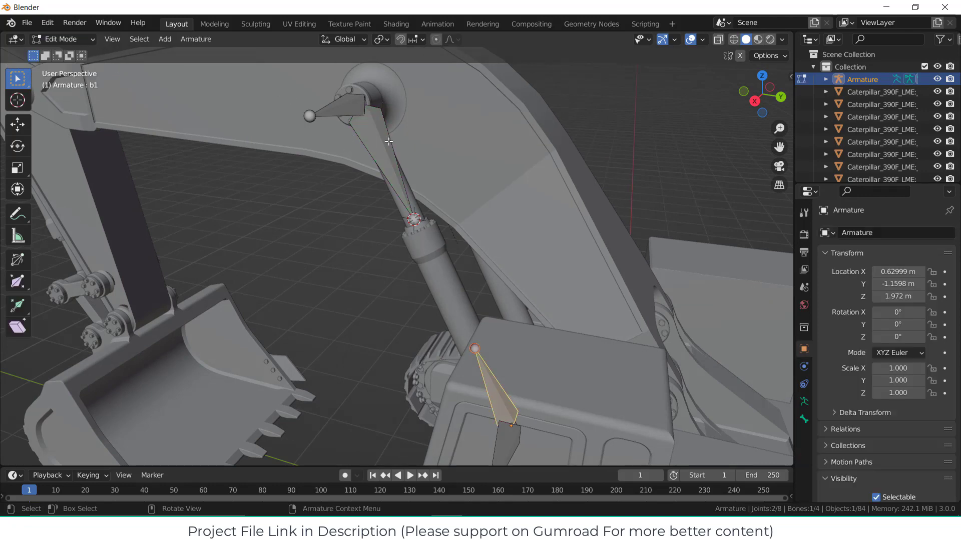
pyautogui.click(381, 141)
pyautogui.keyDown('shift'); pyautogui.click(344, 109); pyautogui.keyUp('shift')
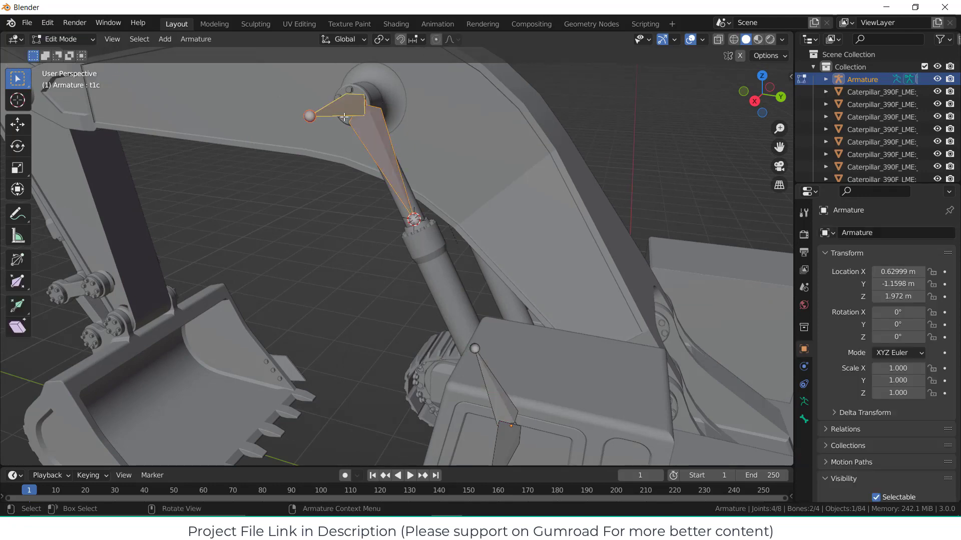
pyautogui.hotkey('ctrl', 'p')
pyautogui.click(344, 117)
pyautogui.scroll(-3, 345, 120)
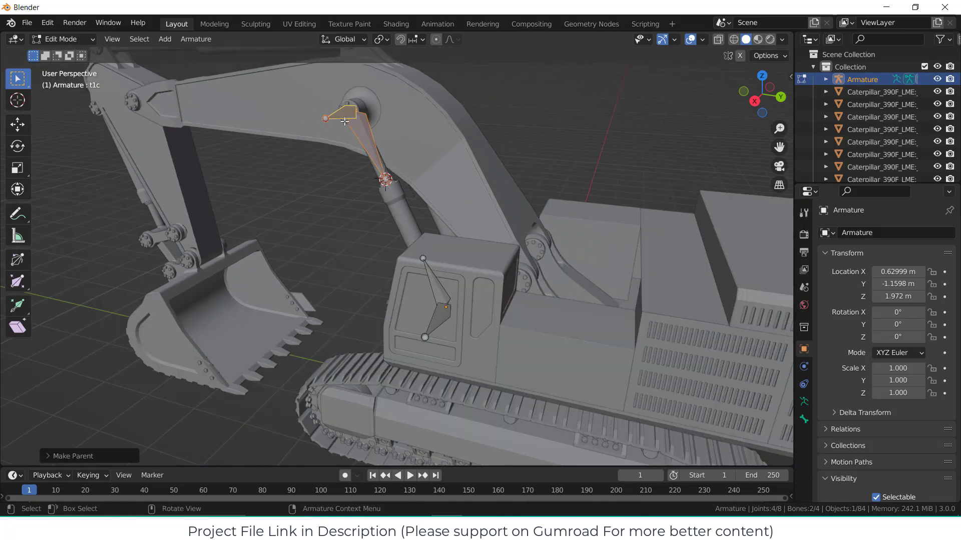
# Test the cylinder linkage by moving bone t1c in Pose Mode from the right view, and cancel the move.
pyautogui.click(347, 118)
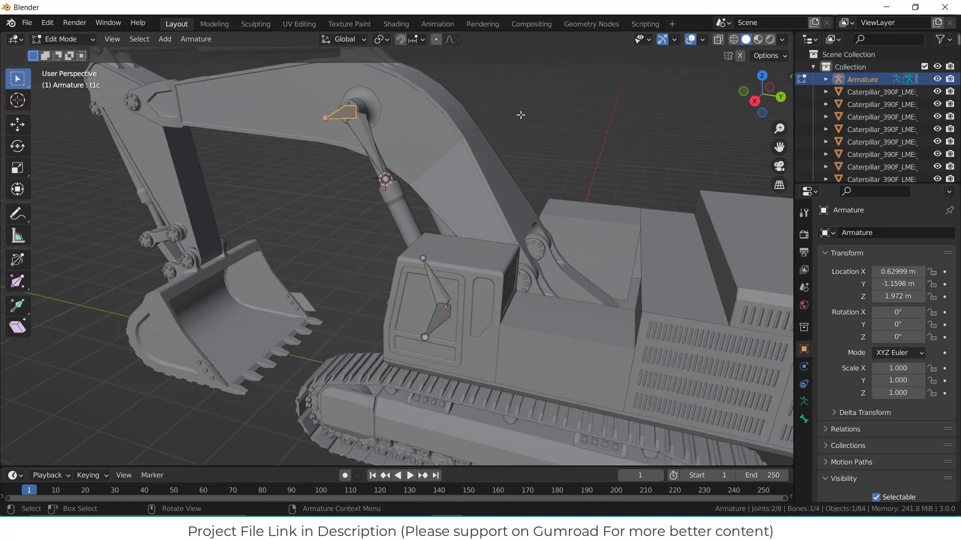
pyautogui.press('KP_3')
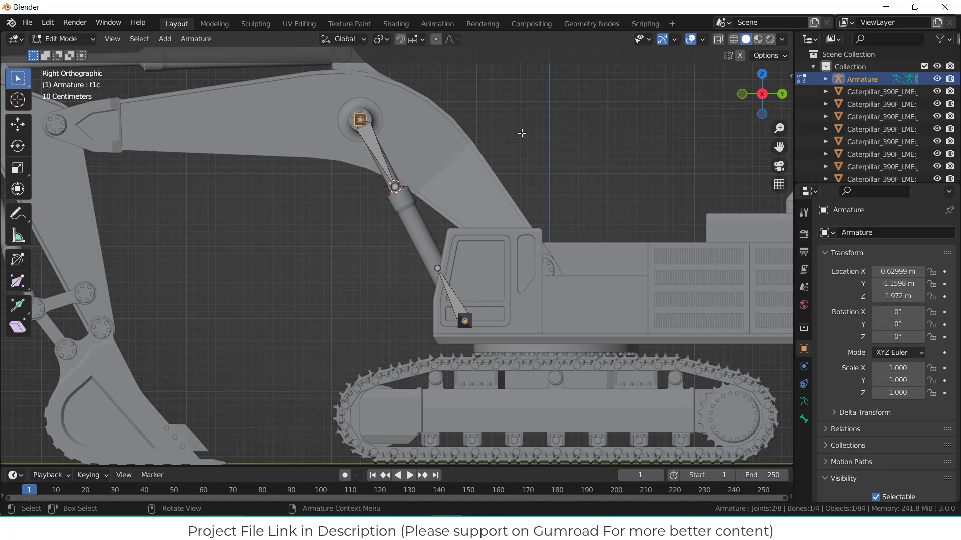
pyautogui.scroll(2, 415, 125)
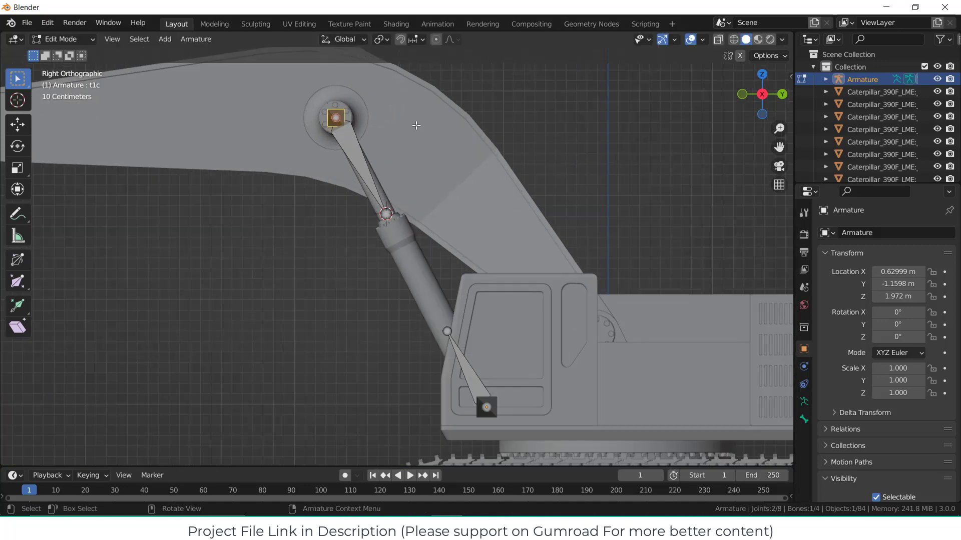
pyautogui.moveTo(416, 126); pyautogui.dragTo(261, 100, button='middle')
pyautogui.click(60, 39)
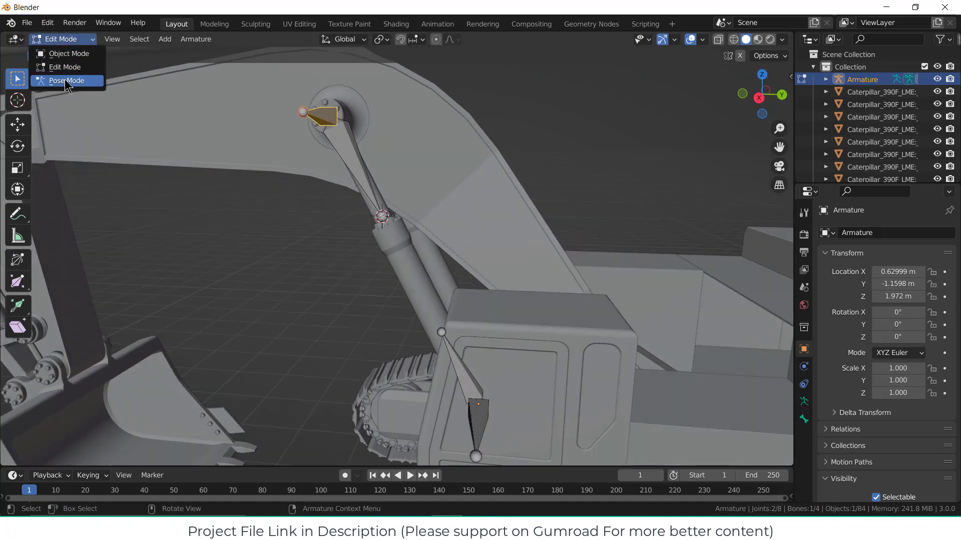
pyautogui.click(67, 81)
pyautogui.press('KP_3')
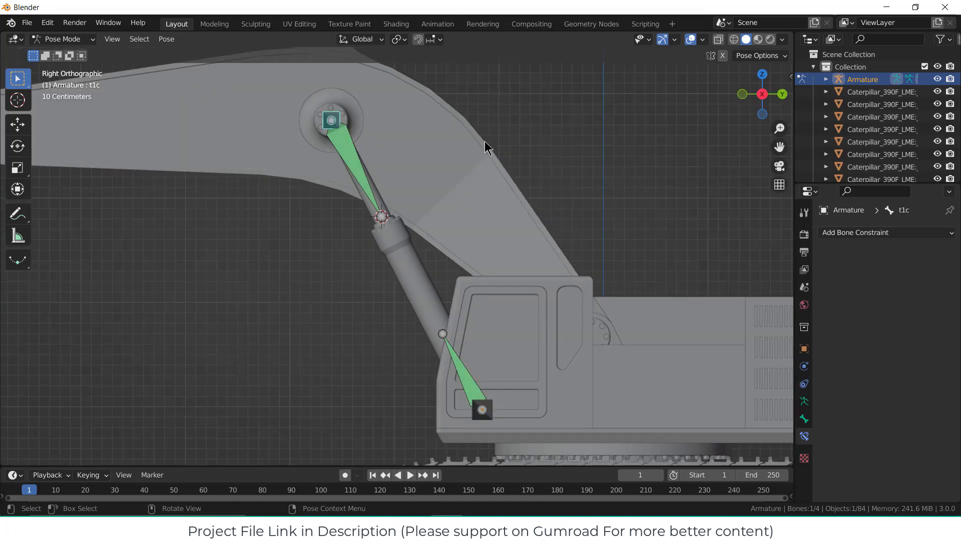
pyautogui.press('g')
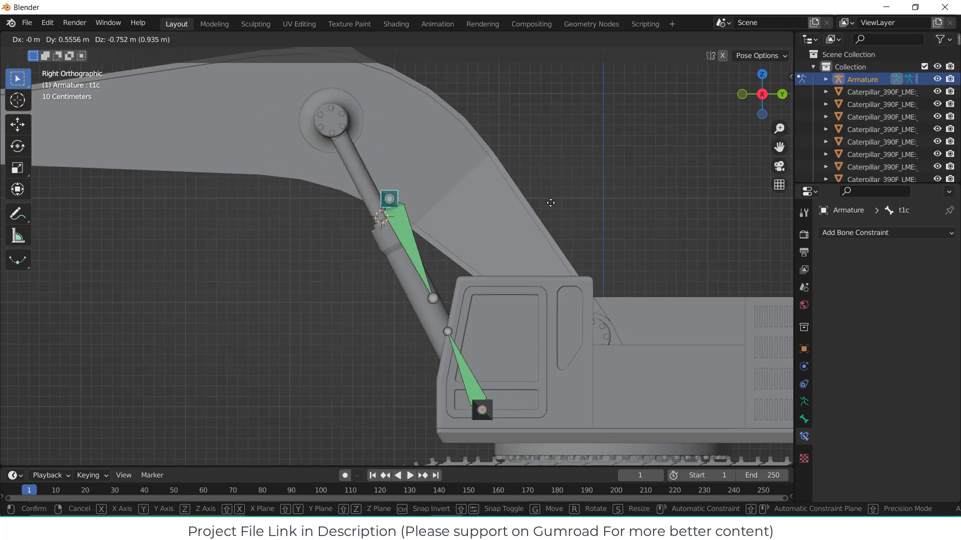
pyautogui.rightClick(513, 214)
# Examine the cylinder bones and the boom's mounting from several angles.
pyautogui.moveTo(515, 217)
pyautogui.mouseDown(button='middle')
pyautogui.moveTo(509, 223)
pyautogui.moveTo(510, 215)
pyautogui.mouseUp(button='middle')
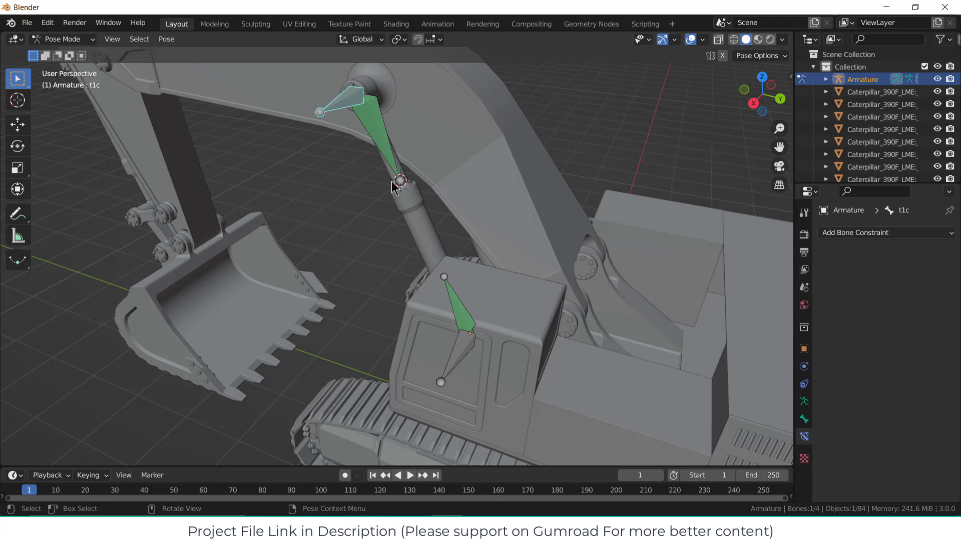
pyautogui.moveTo(423, 146); pyautogui.dragTo(409, 155, button='middle')
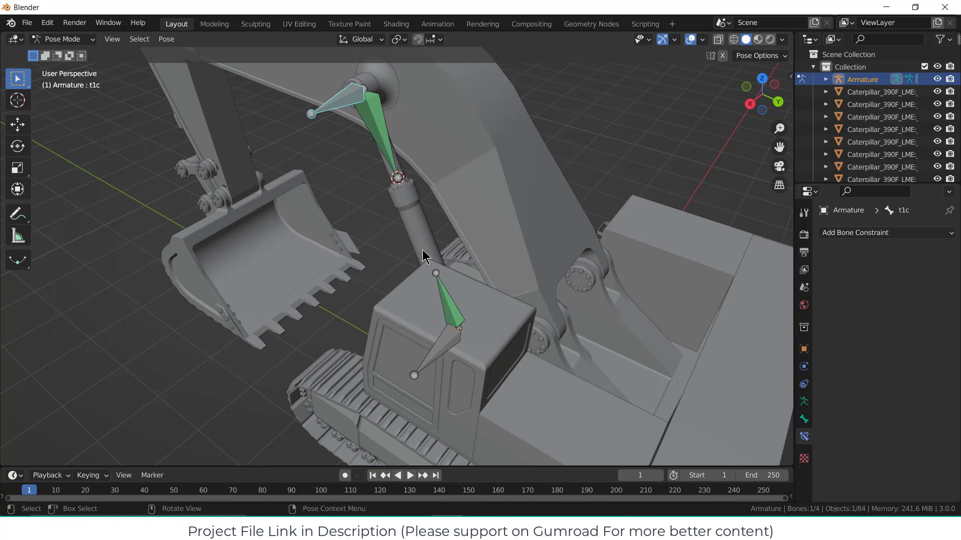
pyautogui.moveTo(423, 250); pyautogui.dragTo(463, 201, button='middle')
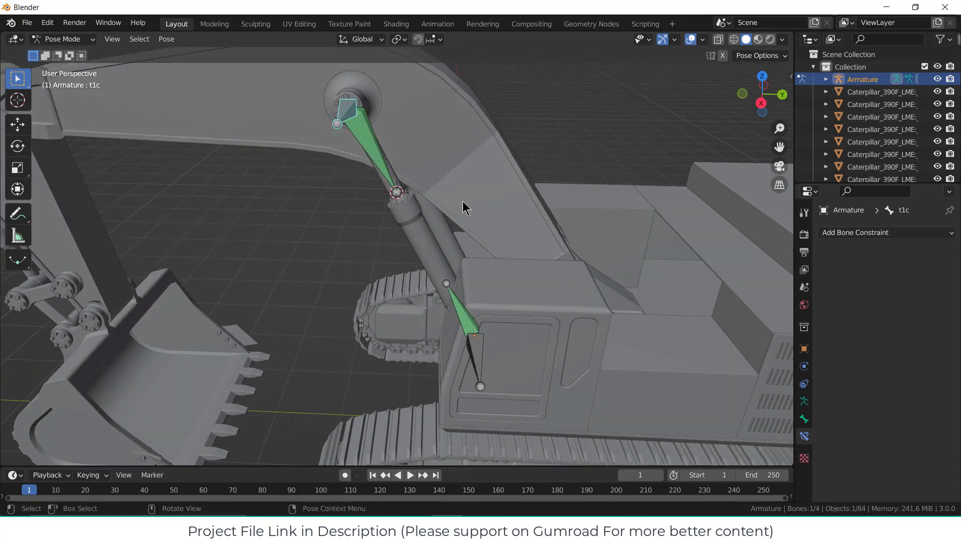
pyautogui.moveTo(365, 206); pyautogui.dragTo(419, 242, button='middle')
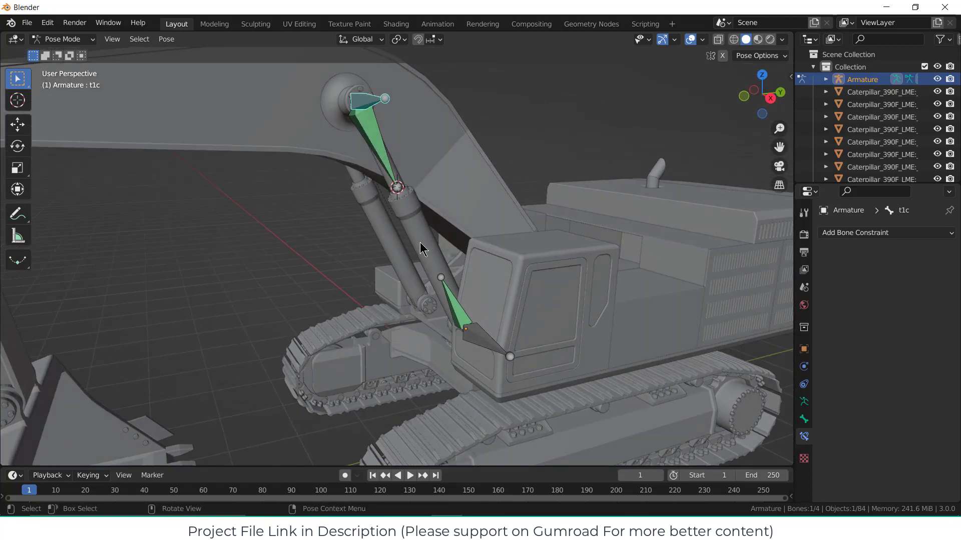
pyautogui.press('KP_3')
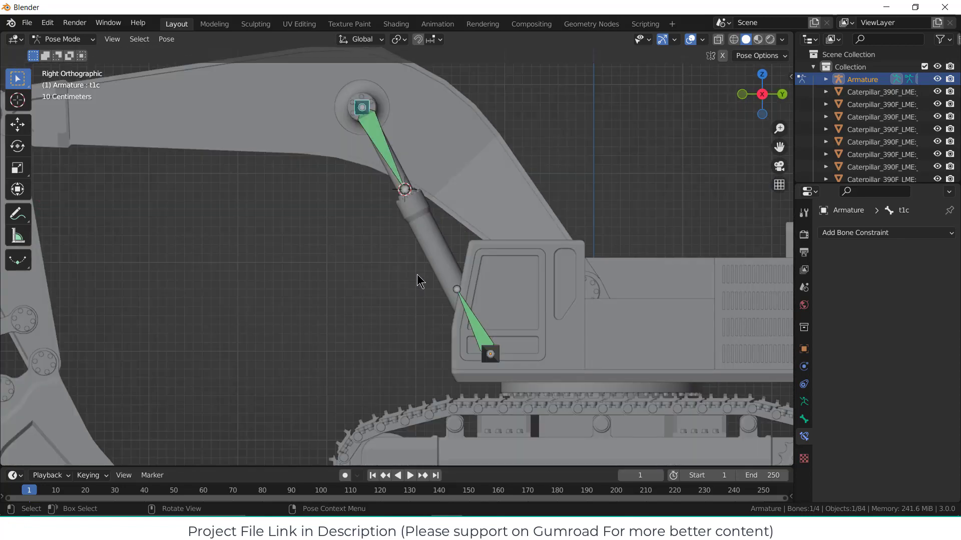
pyautogui.scroll(-1, 441, 256)
pyautogui.keyDown('shift'); pyautogui.moveTo(460, 242); pyautogui.dragTo(502, 229, button='middle'); pyautogui.keyUp('shift')
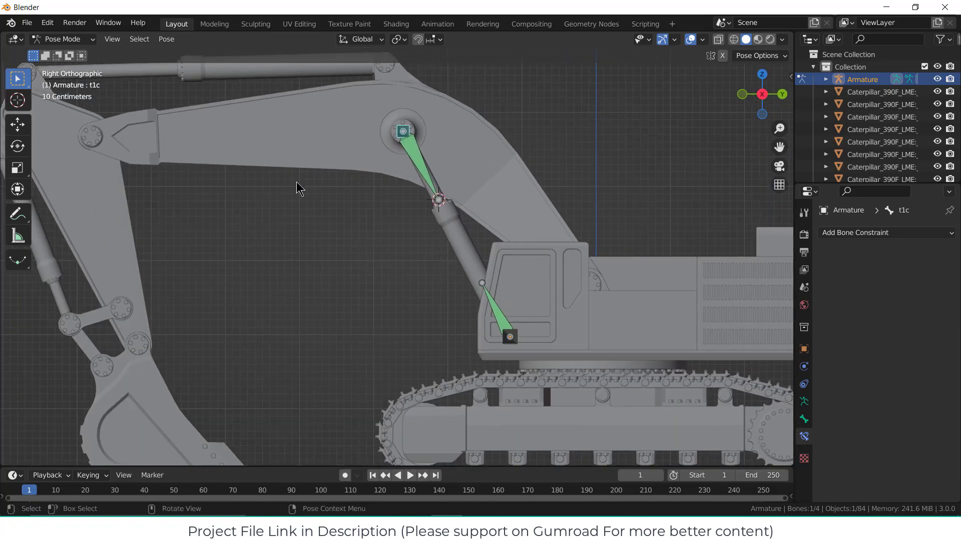
pyautogui.moveTo(298, 185); pyautogui.dragTo(298, 205, button='middle')
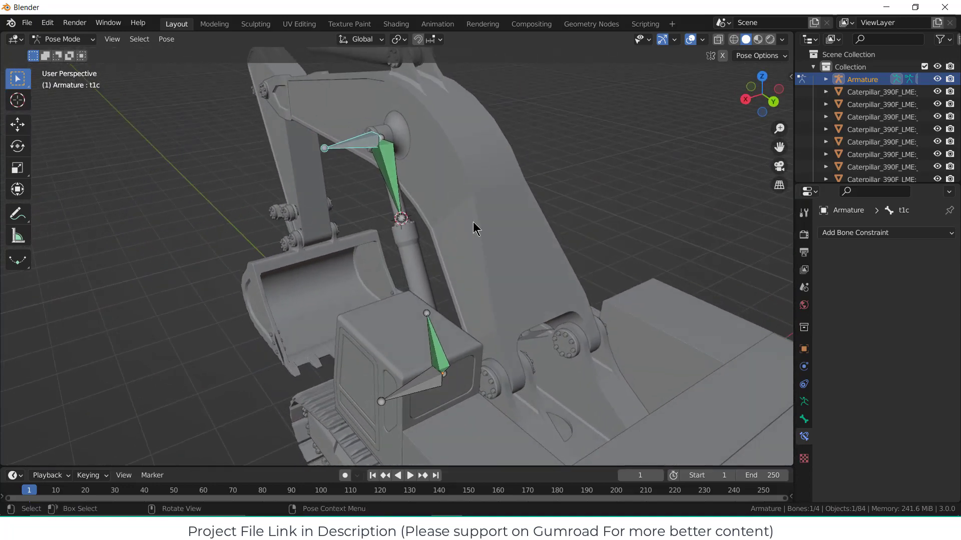
# Return to Object Mode, select the boom mesh and open it in Edit Mode isolated in local view.
pyautogui.click(509, 237)
pyautogui.click(63, 39)
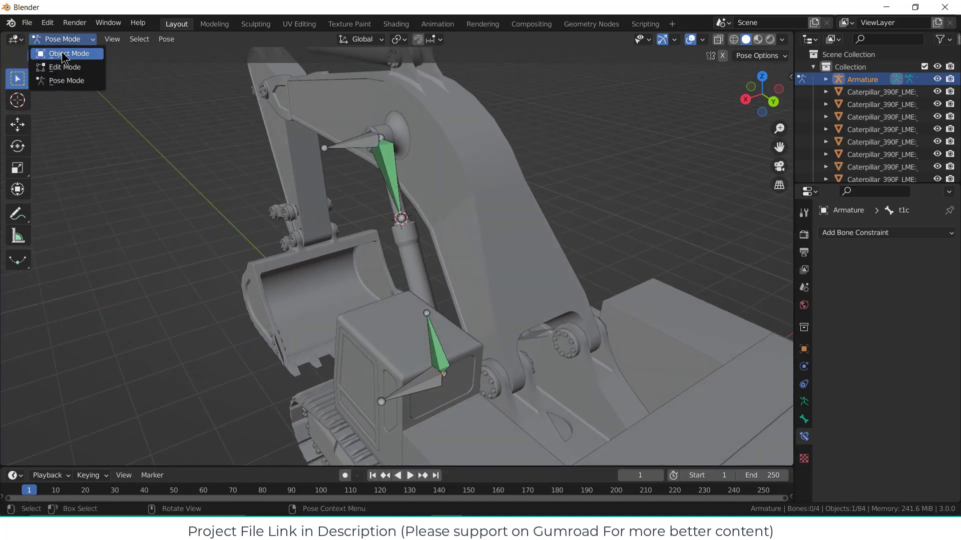
pyautogui.click(60, 51)
pyautogui.click(497, 248)
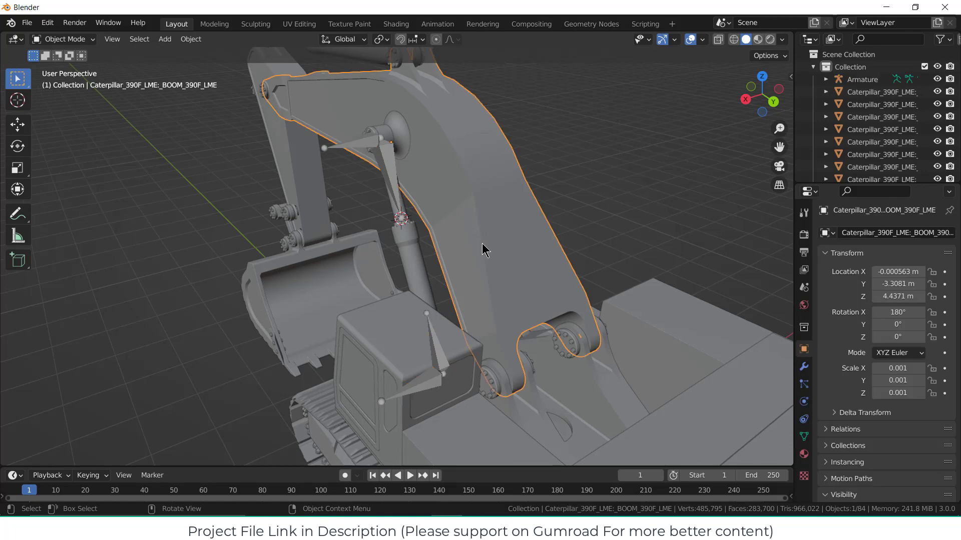
pyautogui.press('Tab')
pyautogui.press('KP_Divide')
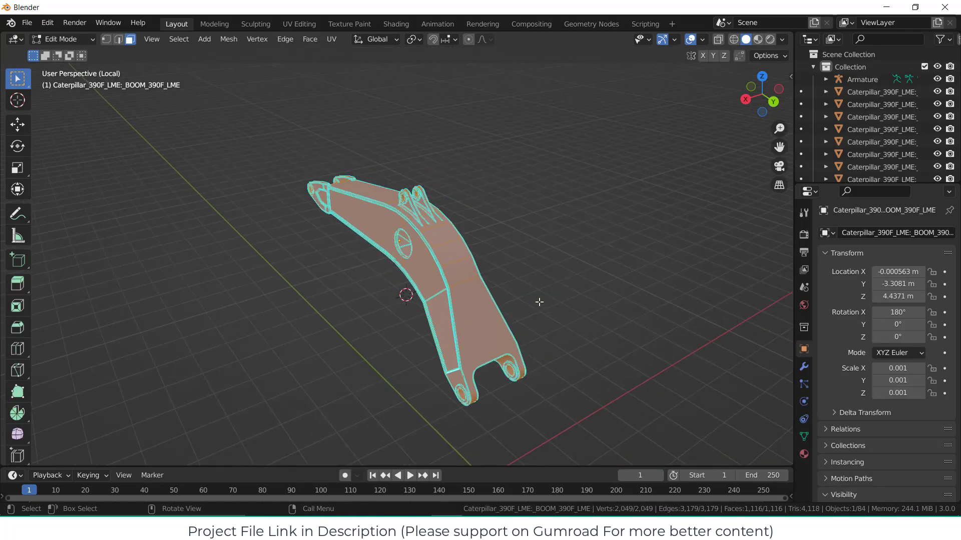
# Clear the face selection and select the ring faces around the pin holes on the inner sides of both lower boom lugs.
pyautogui.scroll(6, 539, 302)
pyautogui.click(453, 371)
pyautogui.scroll(4, 490, 345)
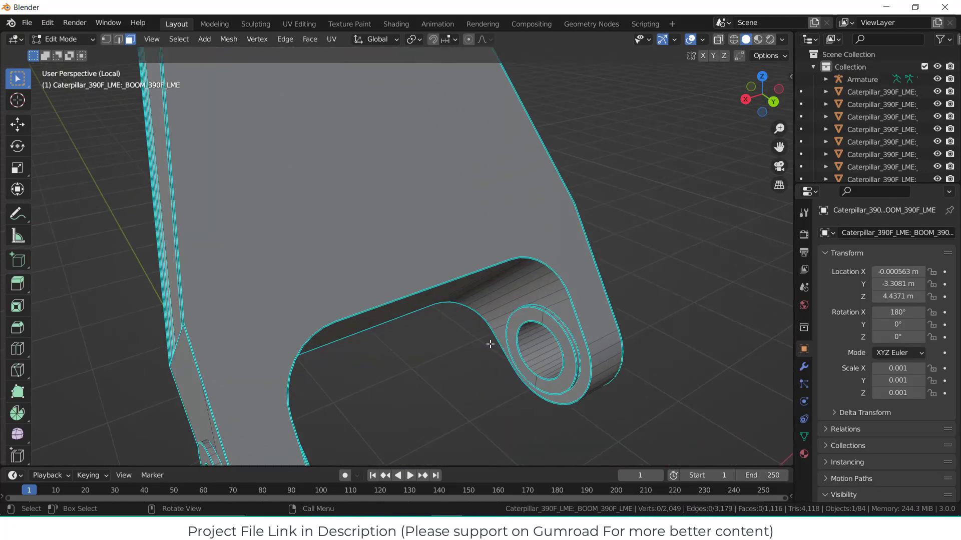
pyautogui.keyDown('shift'); pyautogui.click(522, 318); pyautogui.keyUp('shift')
pyautogui.keyDown('shift'); pyautogui.click(559, 334); pyautogui.keyUp('shift')
pyautogui.moveTo(464, 401); pyautogui.dragTo(353, 368, button='middle')
pyautogui.scroll(3, 314, 351)
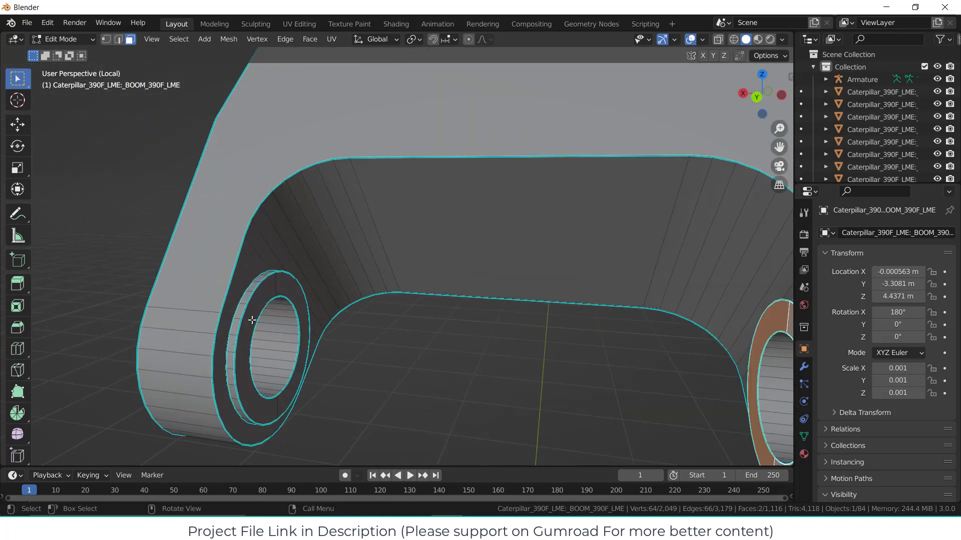
pyautogui.keyDown('shift'); pyautogui.click(269, 294); pyautogui.keyUp('shift')
pyautogui.keyDown('shift'); pyautogui.click(302, 333); pyautogui.keyUp('shift')
# Snap the 3D cursor to the selected ring faces, centring it between the boom's lower lugs.
pyautogui.moveTo(302, 333); pyautogui.dragTo(457, 330, button='middle')
pyautogui.hotkey('shift', 's')
pyautogui.click(456, 402)
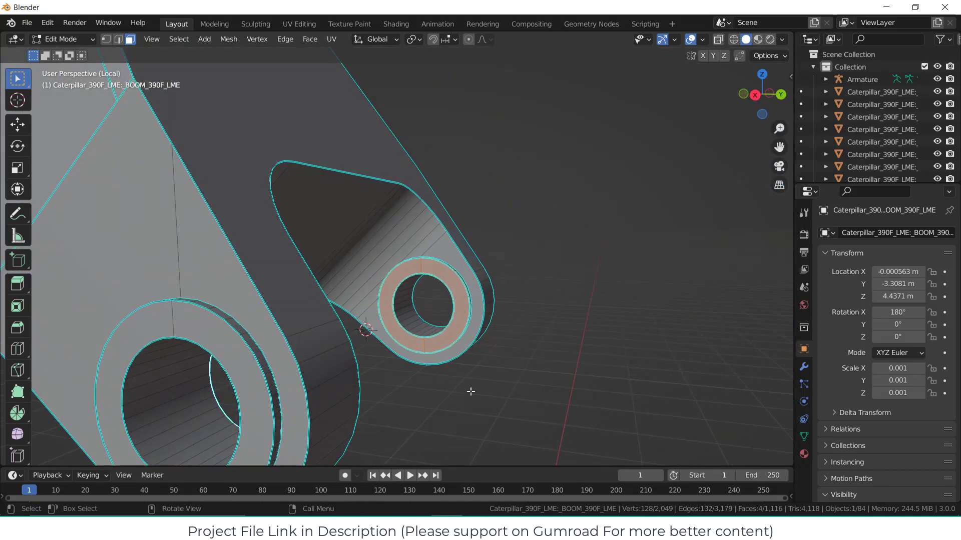
# Leave the isolated local view of the boom and return to Object Mode in the right orthographic view.
pyautogui.press('KP_3')
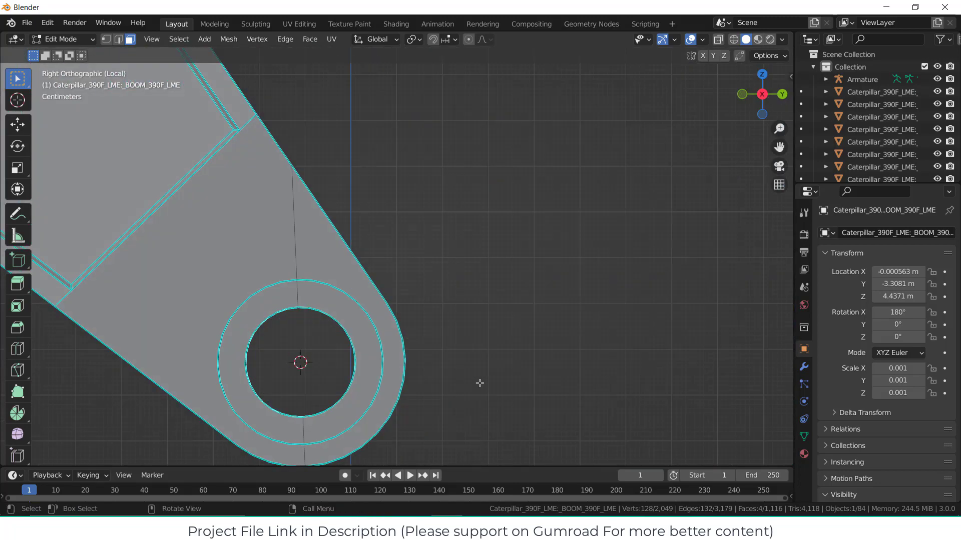
pyautogui.press('KP_Divide')
pyautogui.press('KP_3')
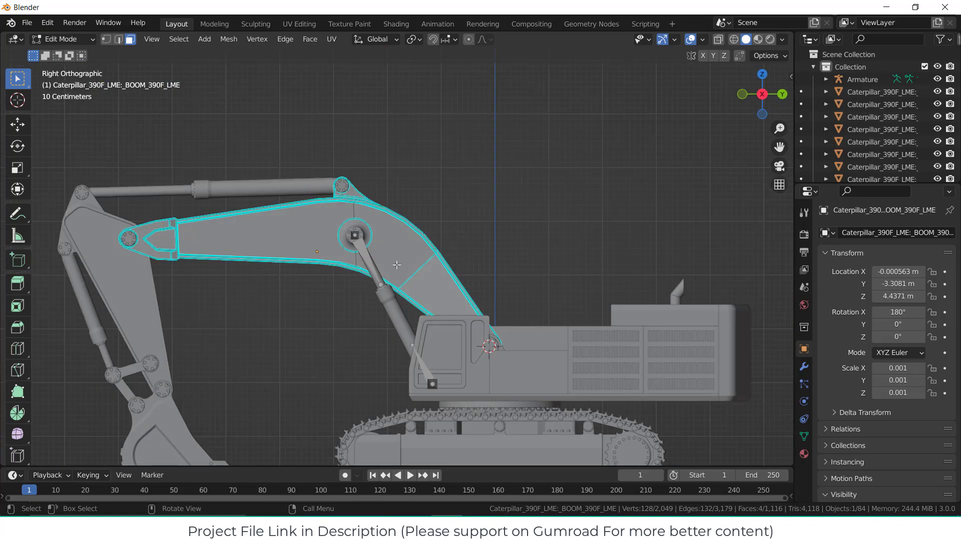
pyautogui.scroll(2, 510, 262)
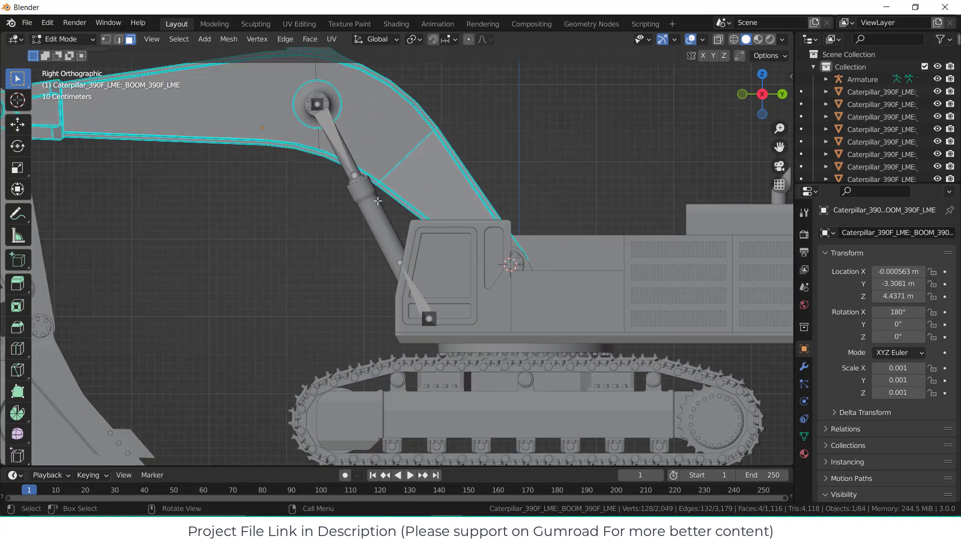
pyautogui.click(62, 39)
pyautogui.click(64, 53)
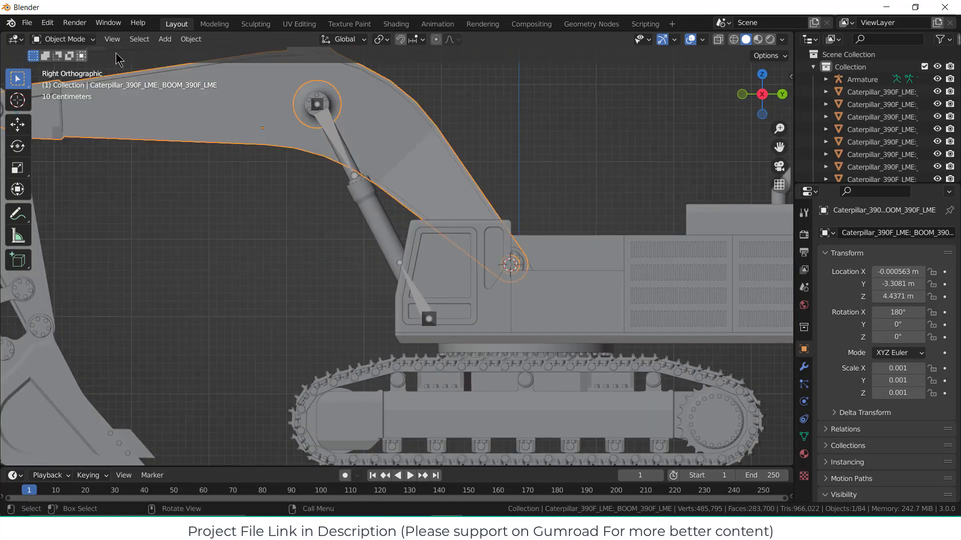
# Select the armature, enter Edit Mode and add a new bone at the 3D cursor on the boom's base pivot.
pyautogui.click(869, 84)
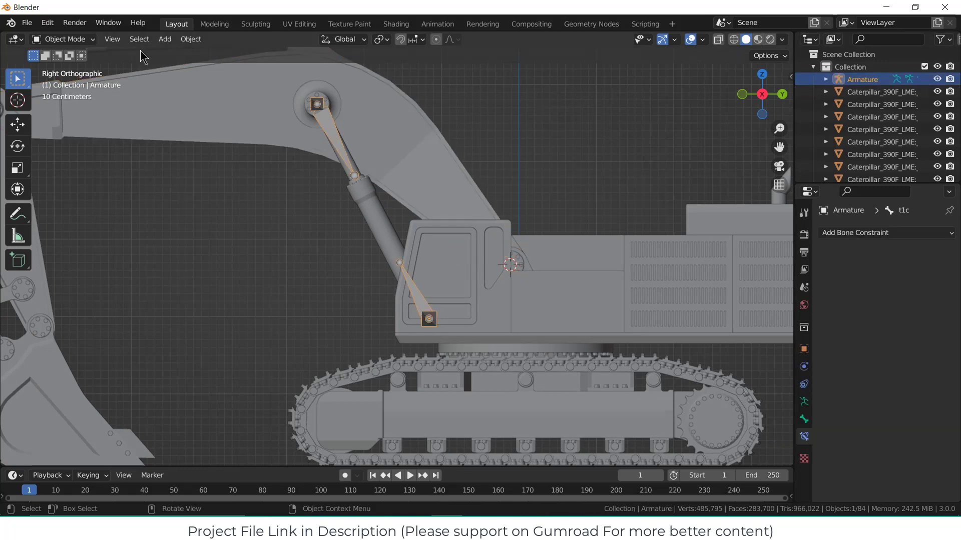
pyautogui.click(62, 39)
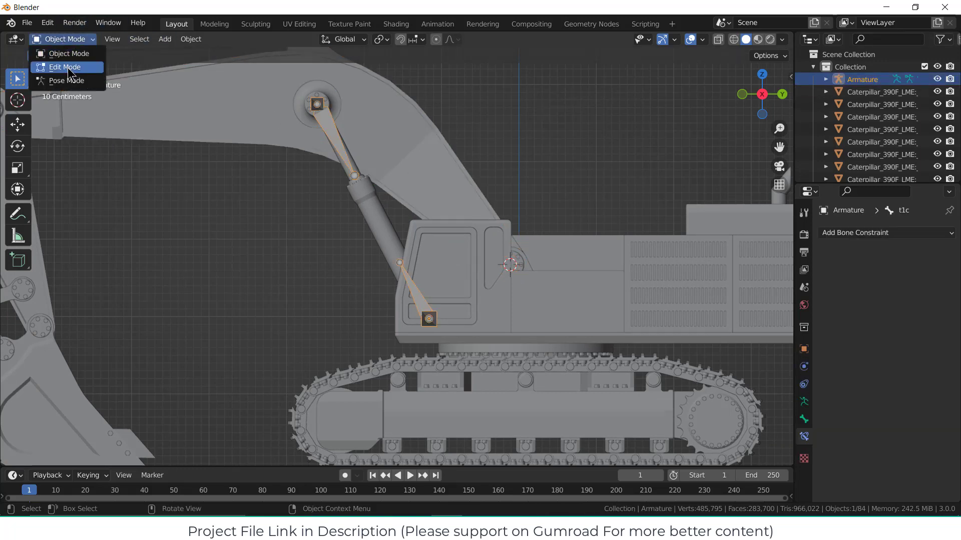
pyautogui.click(65, 67)
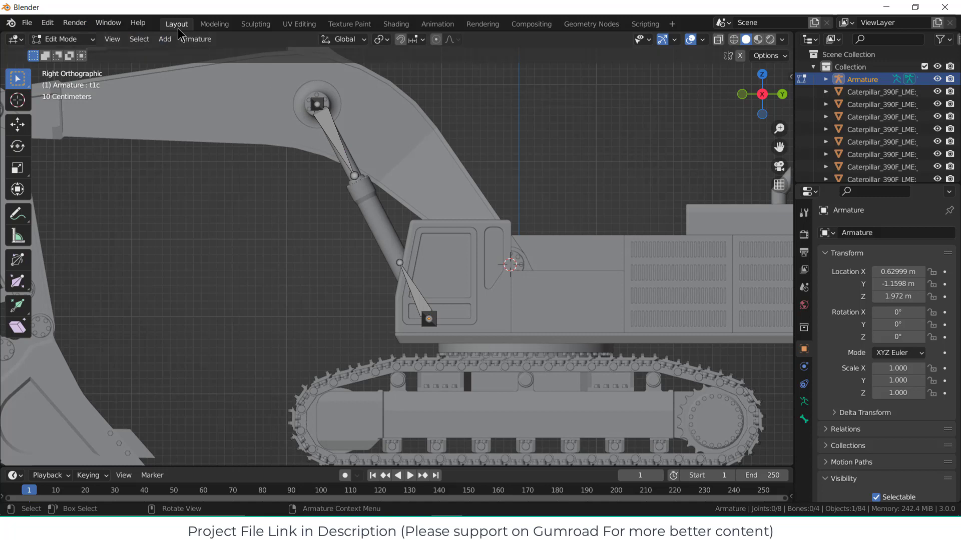
pyautogui.click(165, 40)
pyautogui.click(179, 54)
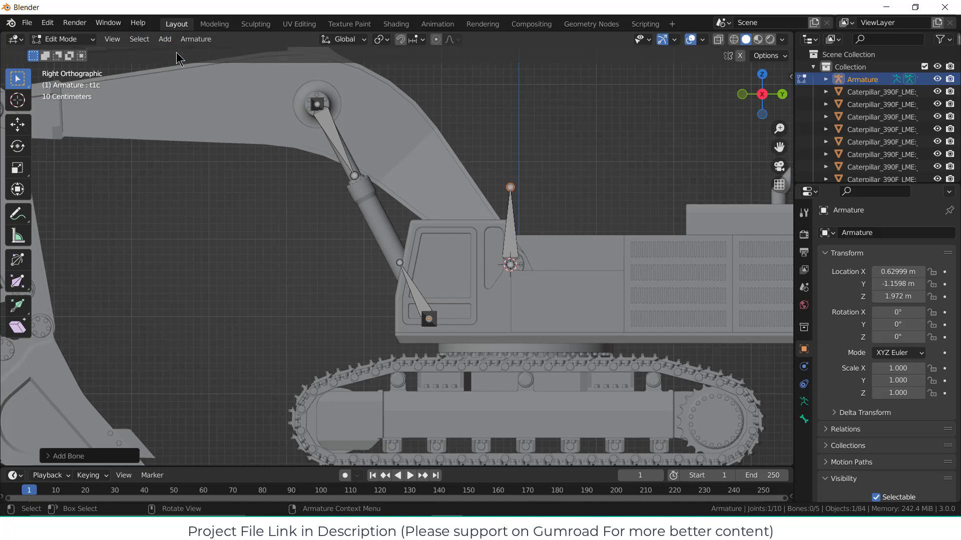
# Move the new bone's tip about 5.9 m forward to near the boom's front end, just short of the arm pin.
pyautogui.scroll(-2, 510, 186)
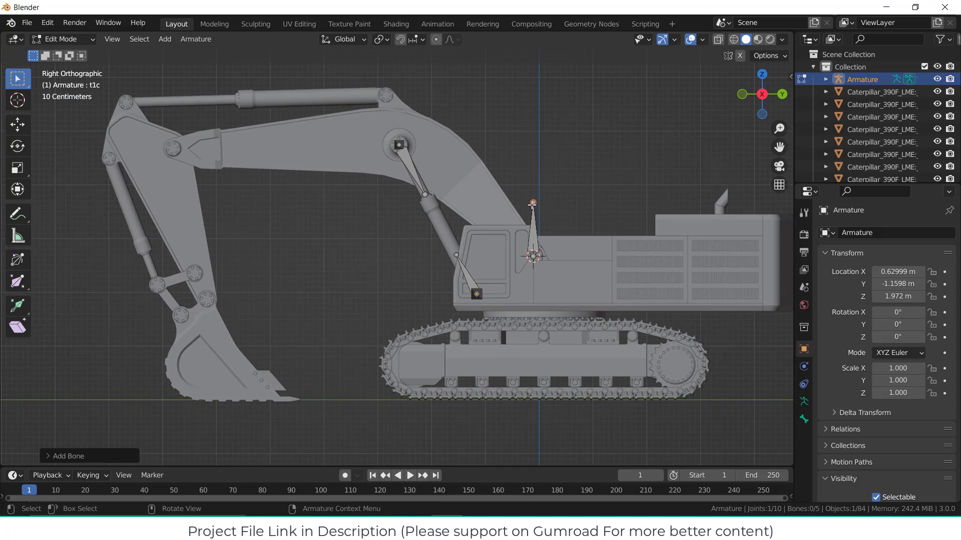
pyautogui.press('g')
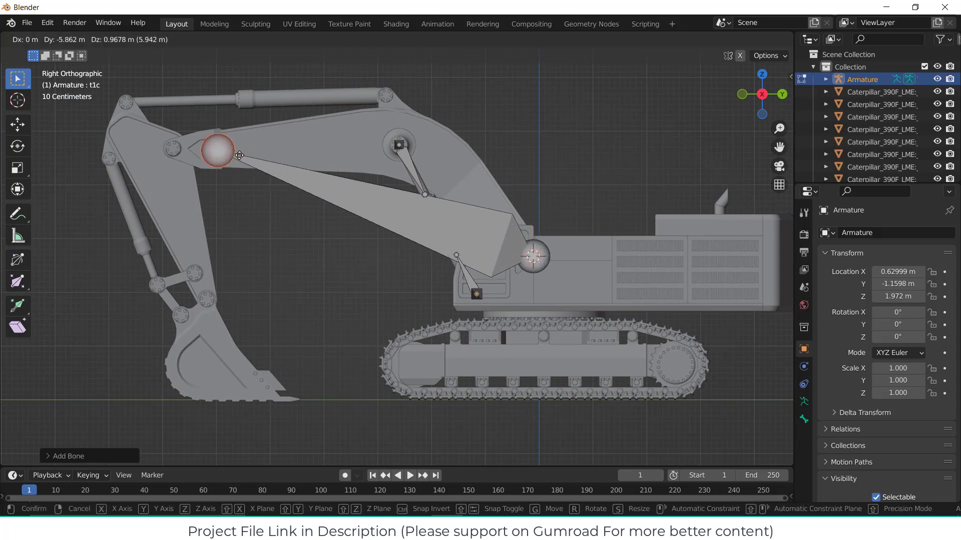
pyautogui.click(240, 155)
# Return to Object Mode, select the arm pin at the boom's front end and snap the 3D cursor to it.
pyautogui.scroll(4, 124, 131)
pyautogui.moveTo(150, 140); pyautogui.dragTo(230, 153, button='middle')
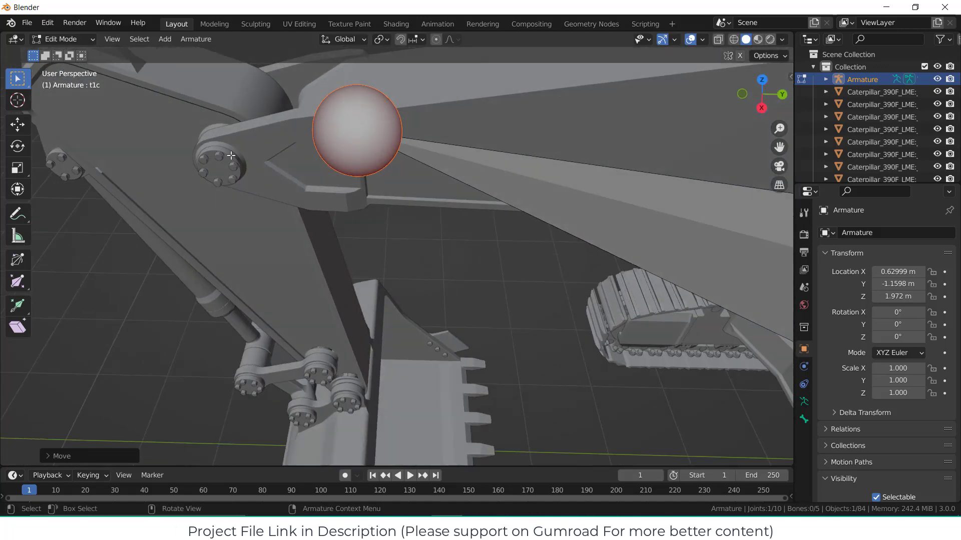
pyautogui.click(64, 39)
pyautogui.click(60, 50)
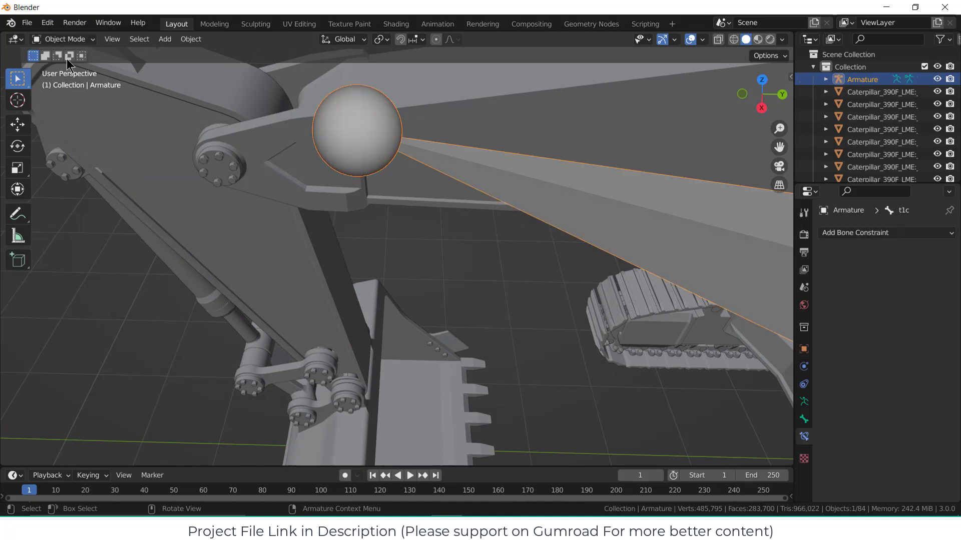
pyautogui.click(224, 163)
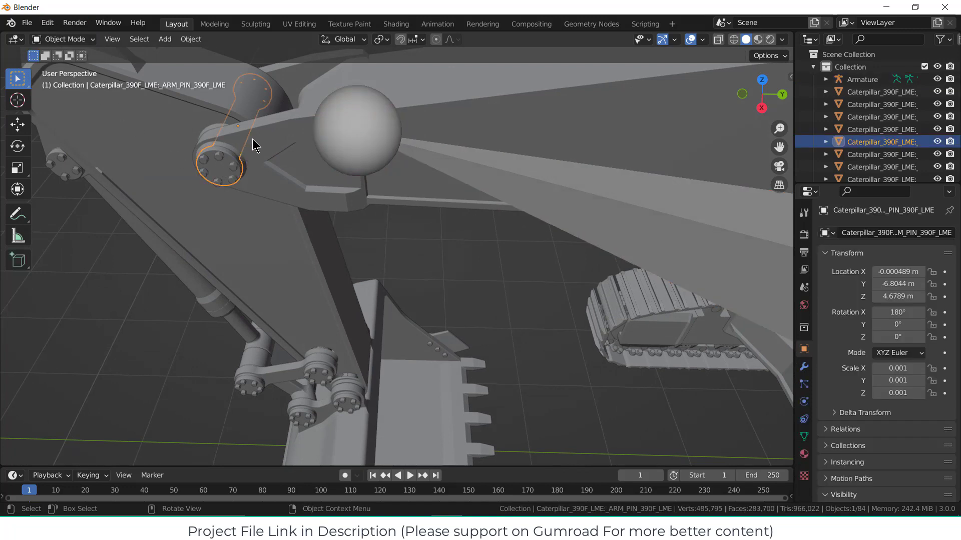
pyautogui.hotkey('shift', 's')
pyautogui.click(254, 208)
# Reopen the armature in Edit Mode and snap the boom bone's tip to the 3D cursor at the arm pin.
pyautogui.keyDown('shift'); pyautogui.click(374, 124); pyautogui.keyUp('shift')
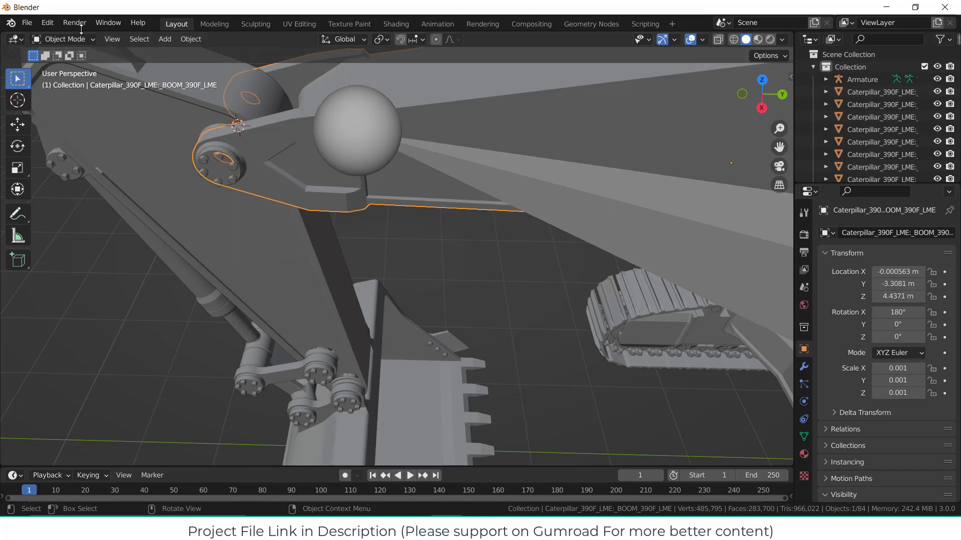
pyautogui.click(862, 80)
pyautogui.click(70, 39)
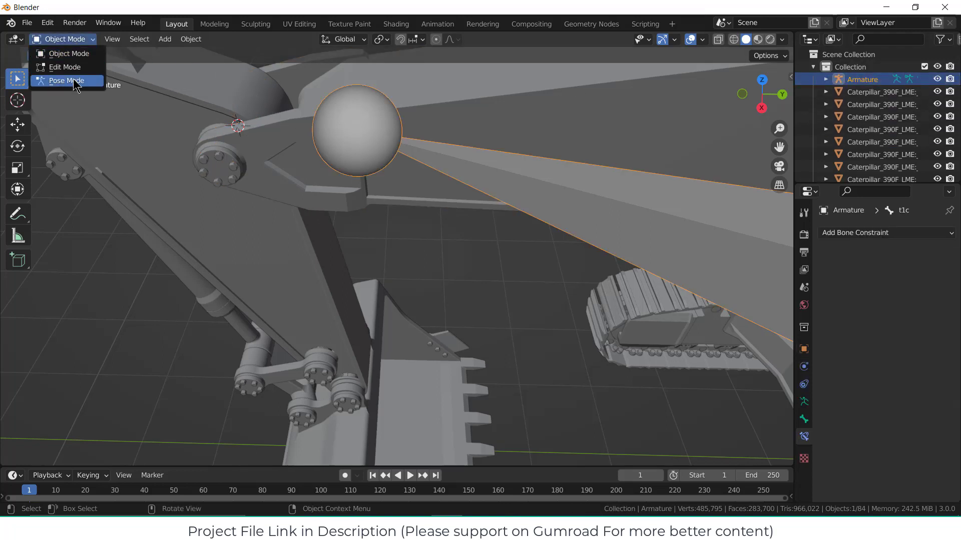
pyautogui.click(75, 80)
pyautogui.click(359, 129)
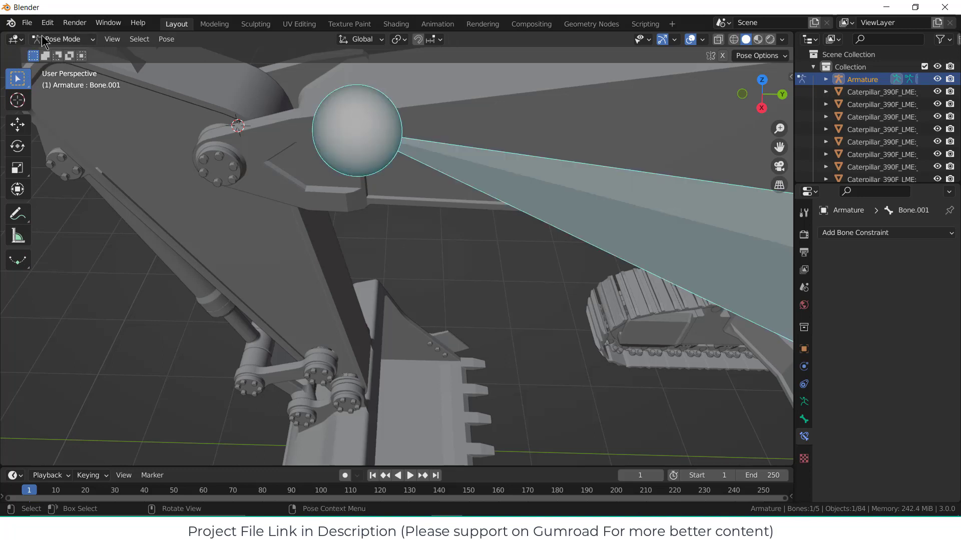
pyautogui.click(63, 39)
pyautogui.click(60, 68)
pyautogui.click(360, 132)
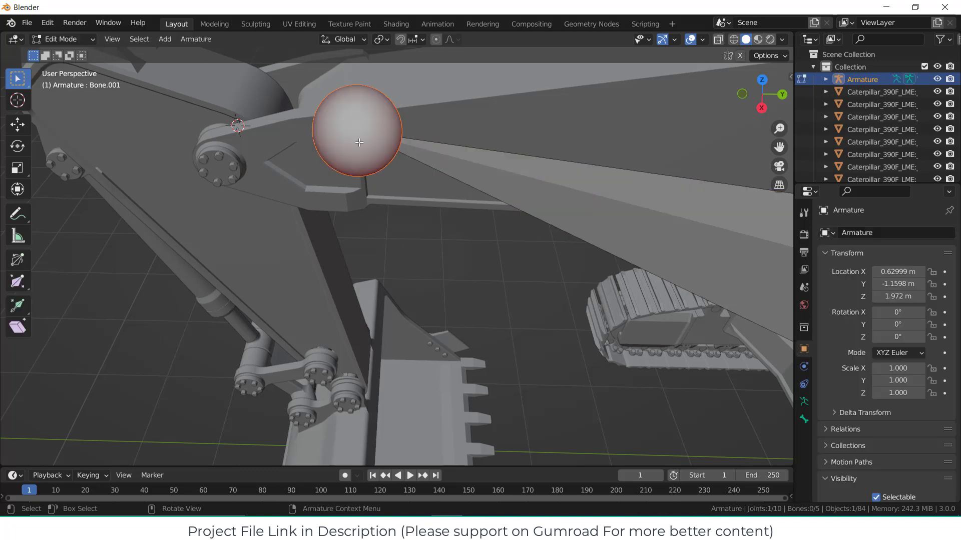
pyautogui.hotkey('shift', 's')
pyautogui.click(405, 113)
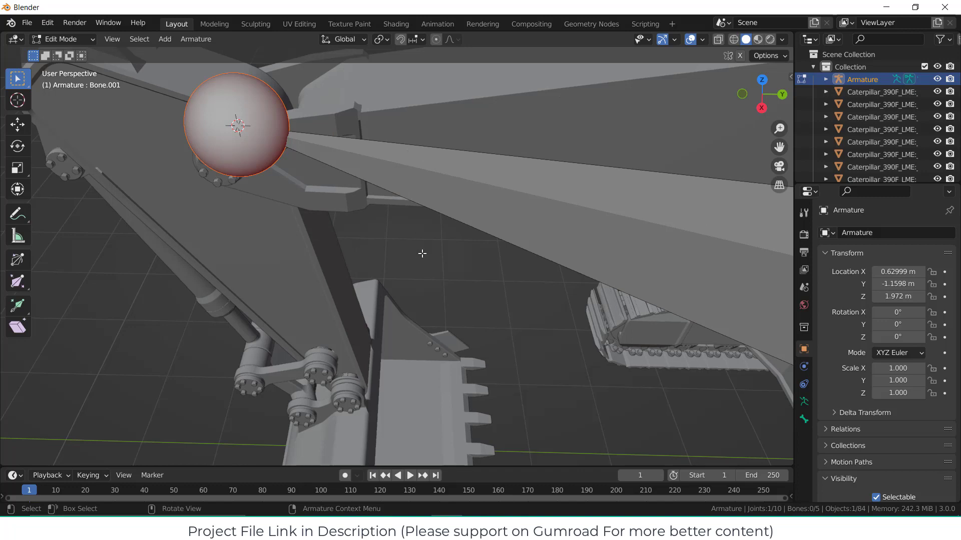
# Extrude a bone about 2.34 m from the boom bone's tip down along the arm towards the bucket pivot.
pyautogui.press('KP_3')
pyautogui.scroll(-6, 409, 277)
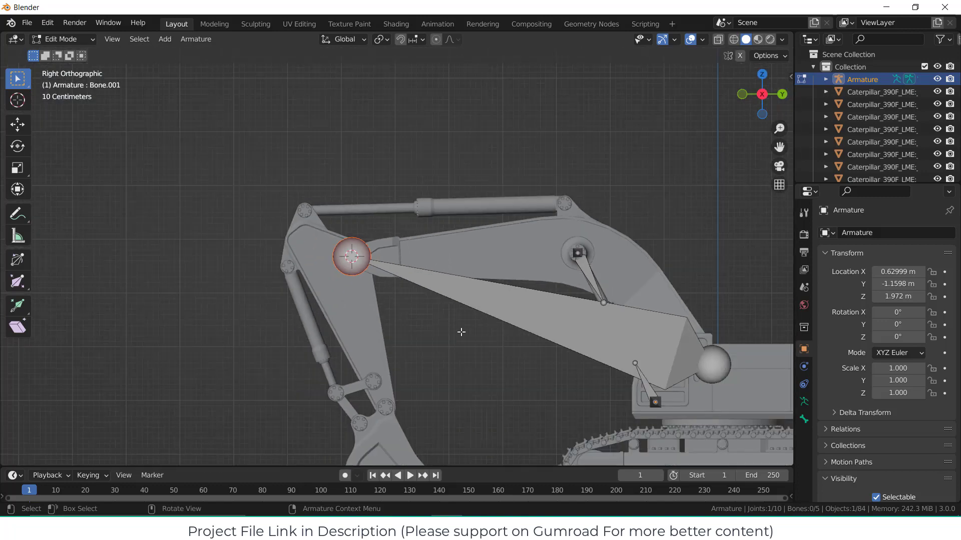
pyautogui.keyDown('shift'); pyautogui.moveTo(461, 332); pyautogui.dragTo(402, 232, button='middle'); pyautogui.keyUp('shift')
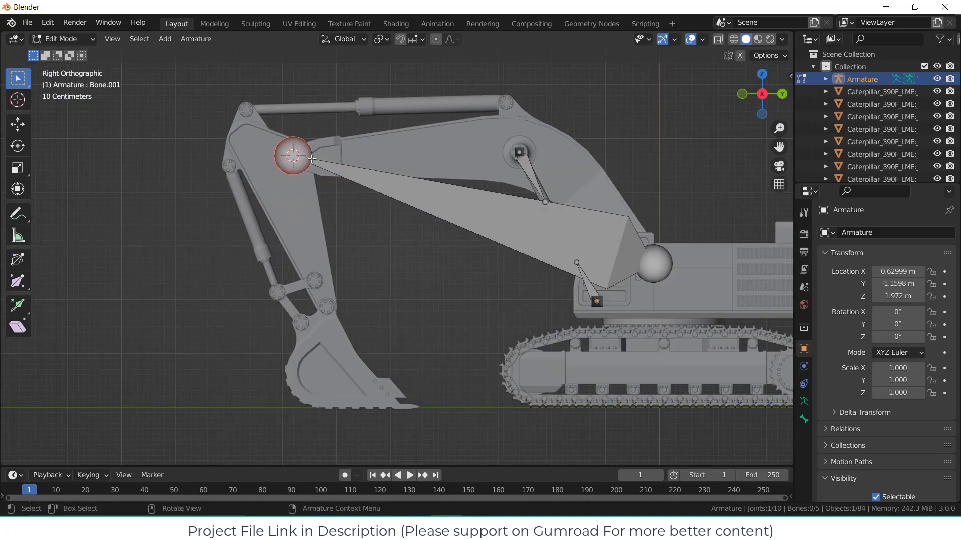
pyautogui.click(360, 240)
pyautogui.scroll(3, 322, 228)
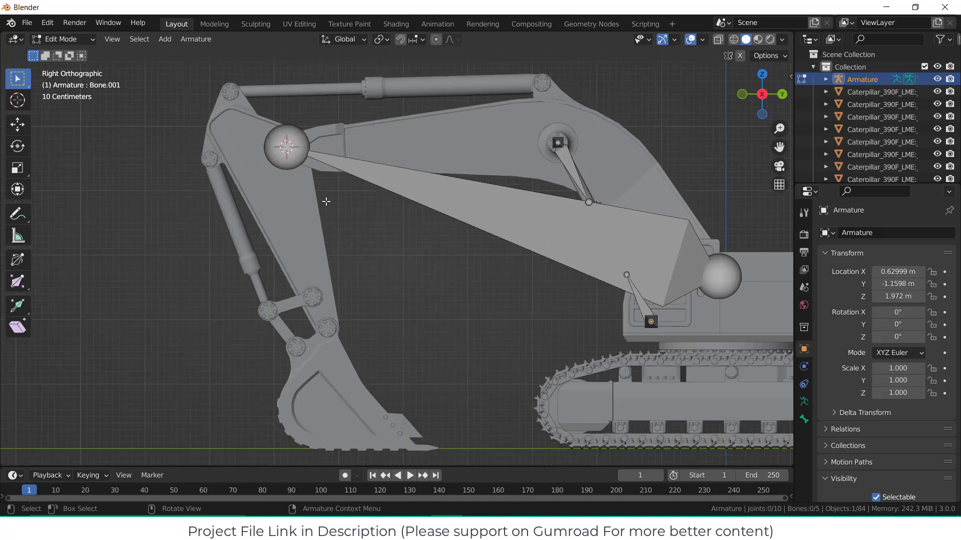
pyautogui.scroll(2, 307, 175)
pyautogui.scroll(-4, 332, 193)
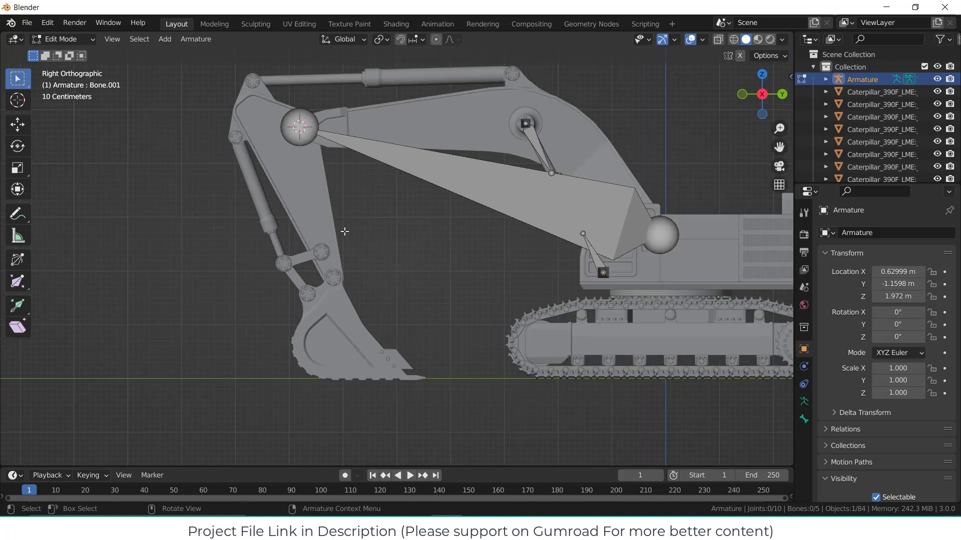
pyautogui.scroll(2, 345, 231)
pyautogui.click(289, 81)
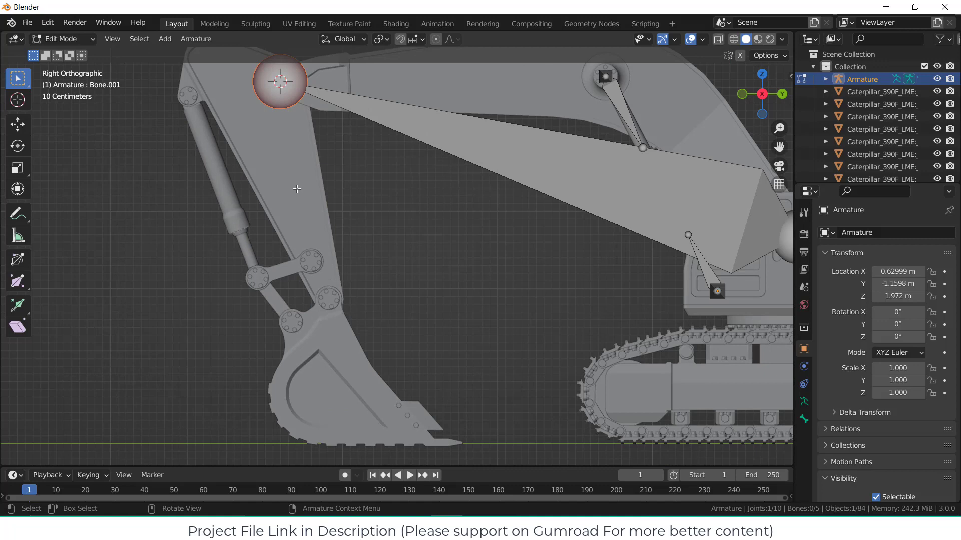
pyautogui.press('e')
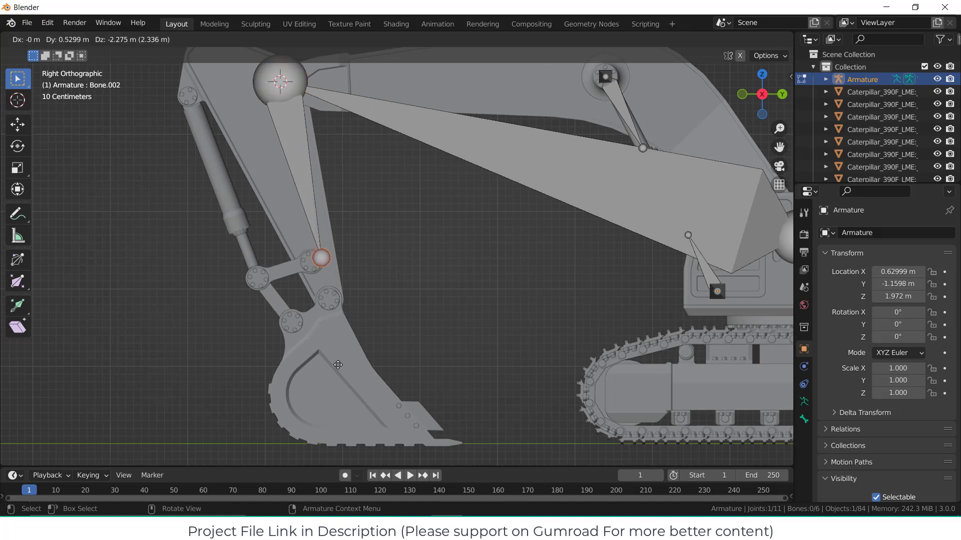
pyautogui.click(338, 365)
# Return to Object Mode, select the bucket pin mesh and open it in Edit Mode isolated in local view.
pyautogui.scroll(3, 345, 287)
pyautogui.moveTo(336, 285); pyautogui.dragTo(301, 319, button='middle')
pyautogui.scroll(2, 302, 318)
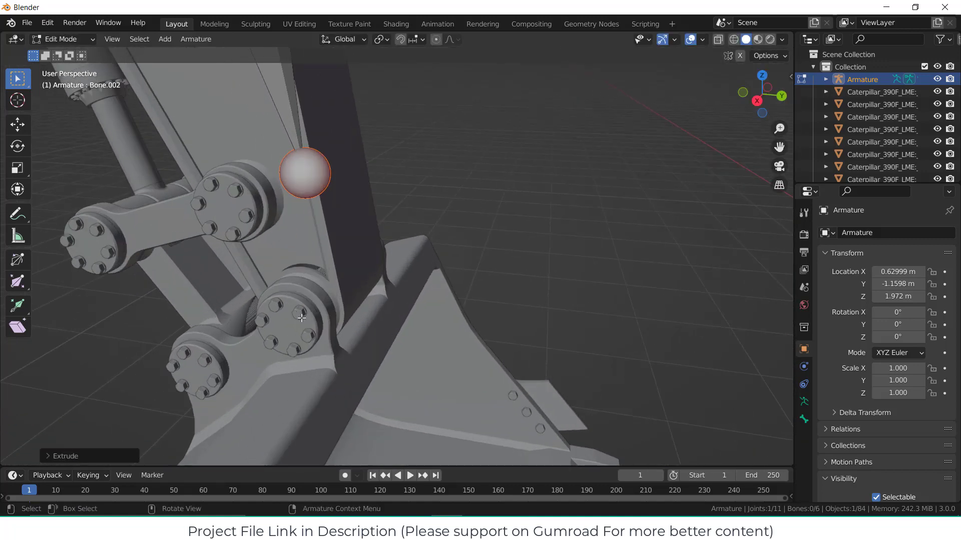
pyautogui.click(64, 39)
pyautogui.click(62, 54)
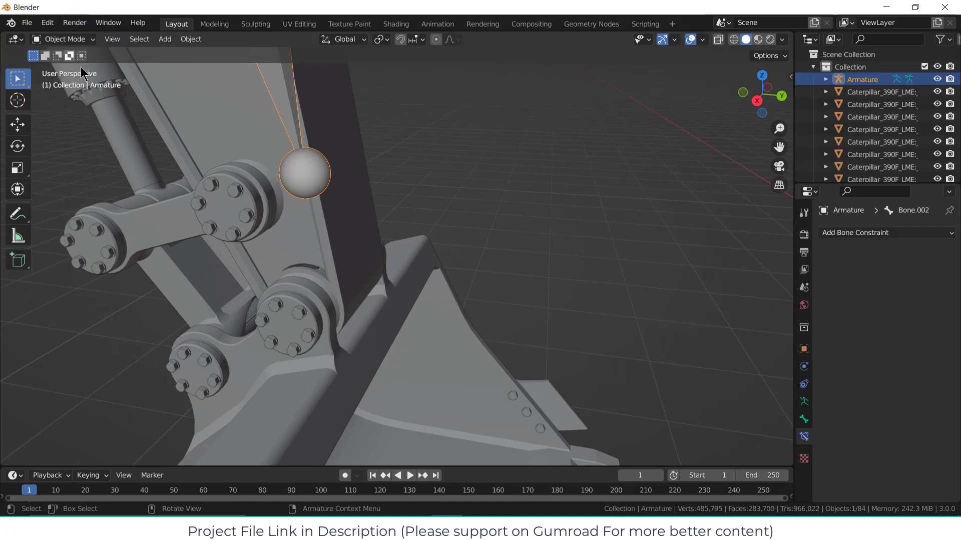
pyautogui.click(287, 317)
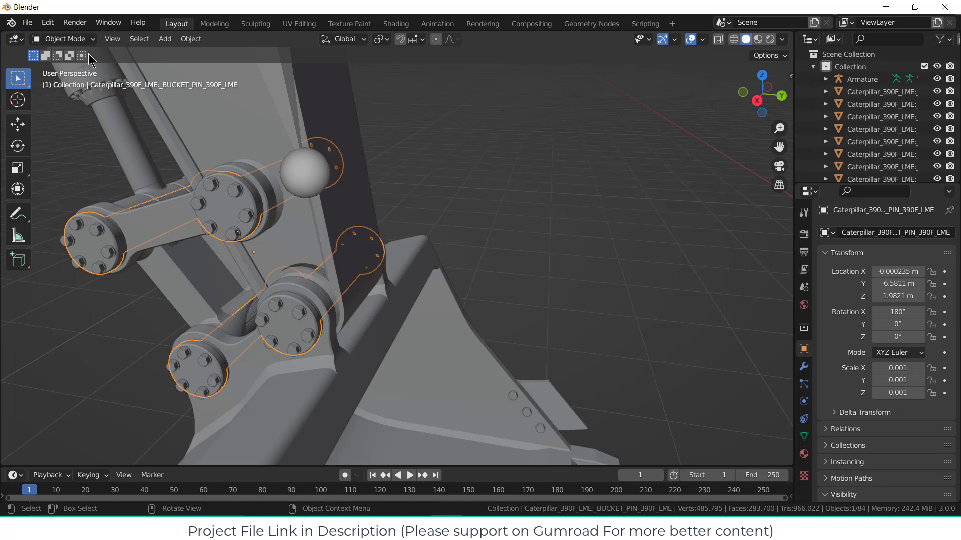
pyautogui.click(64, 40)
pyautogui.click(69, 68)
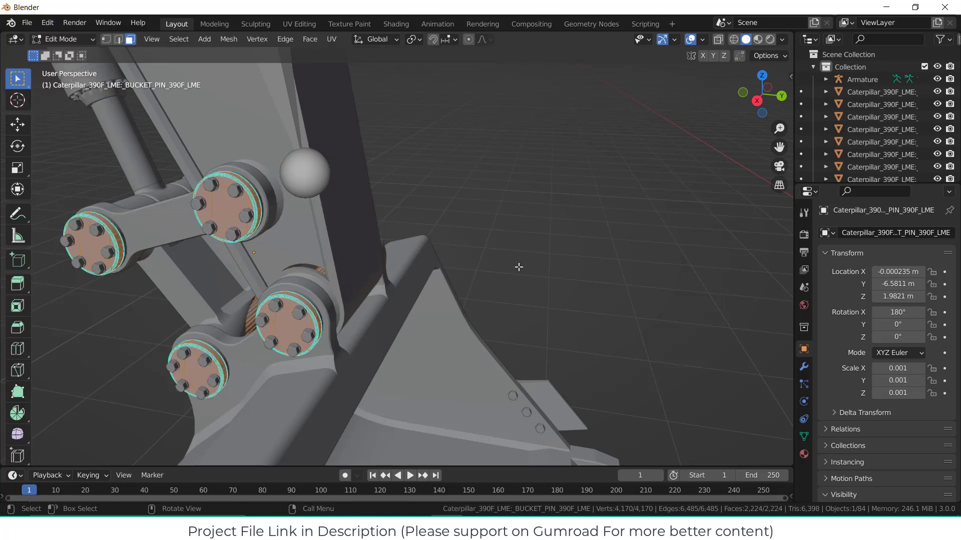
pyautogui.press('KP_Divide')
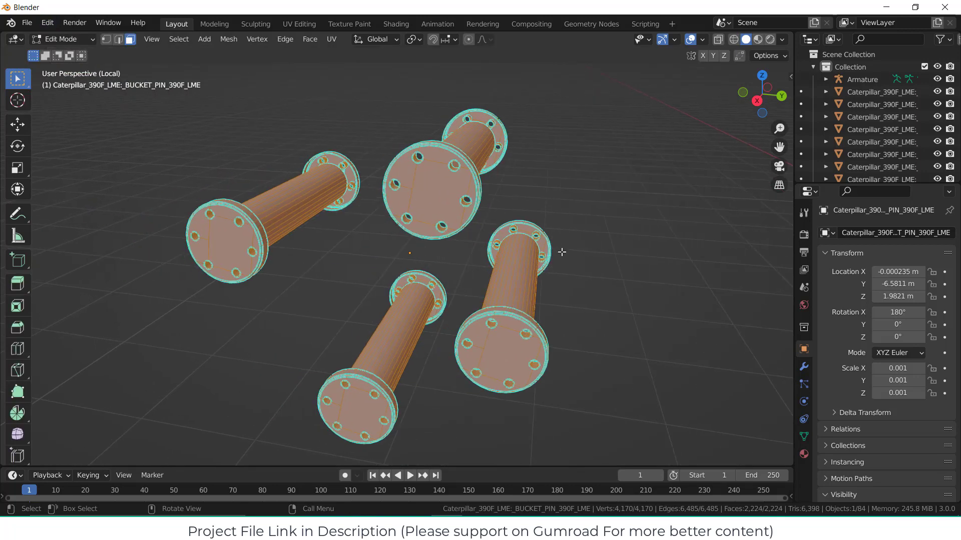
# In wireframe shading with X-ray on, select all faces of only the pin that joins the arm to the bucket.
pyautogui.press('KP_3')
pyautogui.hotkey('alt', 'a')
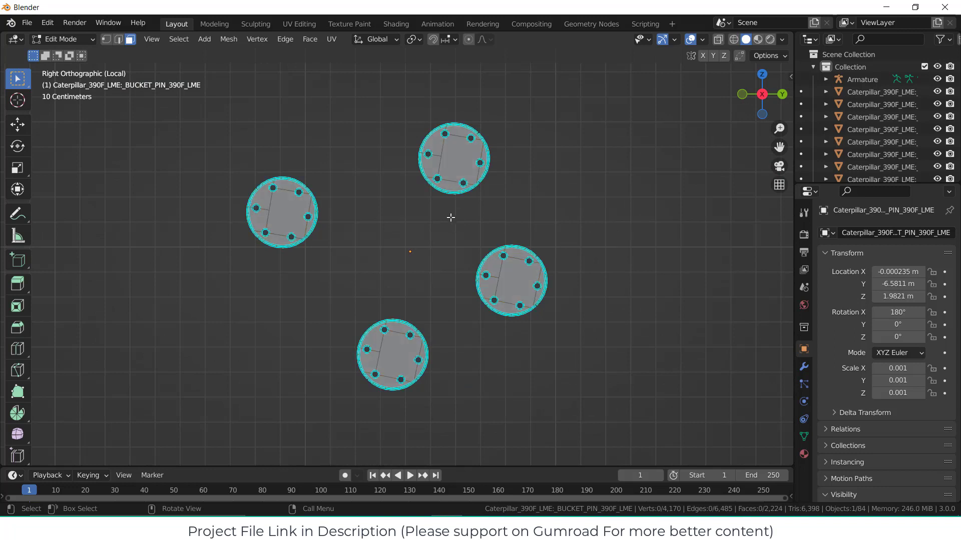
pyautogui.click(733, 39)
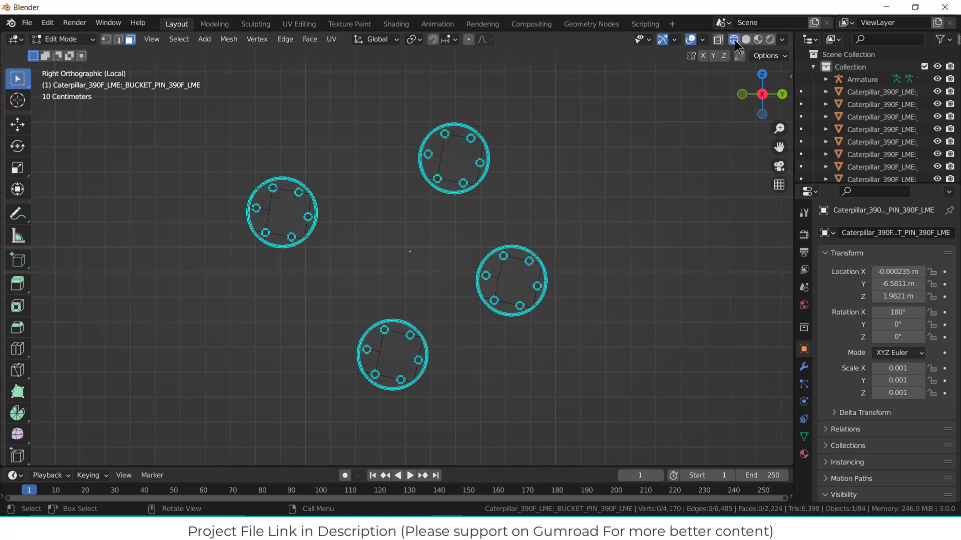
pyautogui.moveTo(440, 224); pyautogui.dragTo(570, 337)
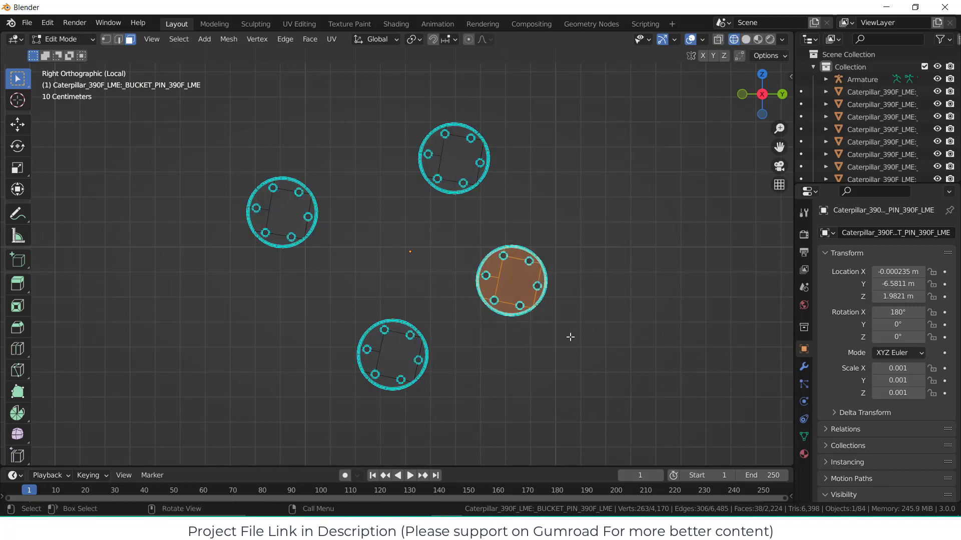
pyautogui.moveTo(552, 244); pyautogui.dragTo(489, 266, button='middle')
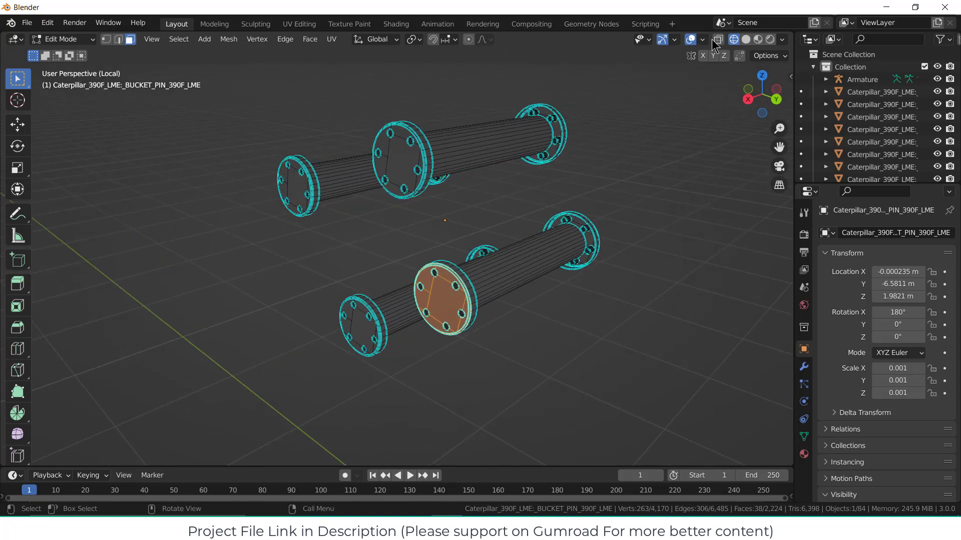
pyautogui.press('KP_3')
pyautogui.hotkey('alt', 'a')
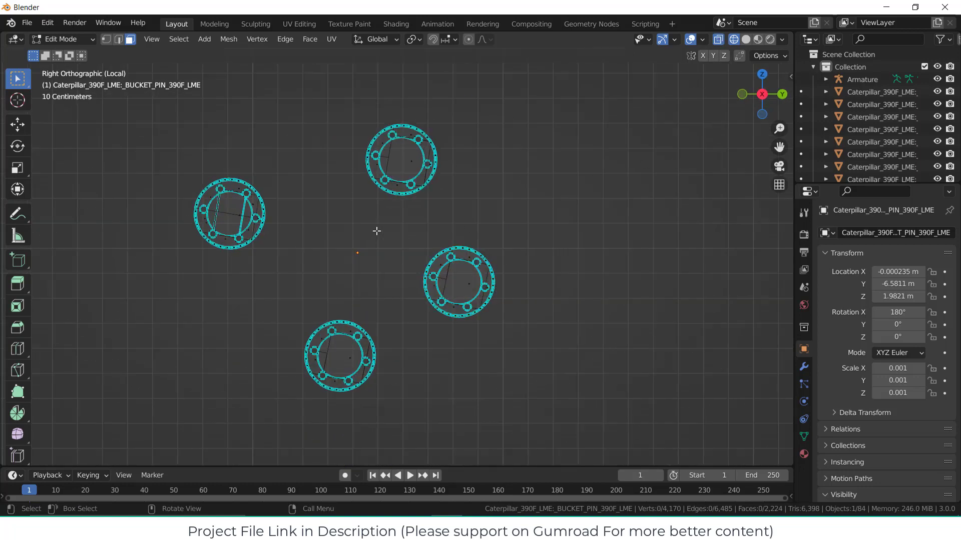
pyautogui.moveTo(389, 223); pyautogui.dragTo(515, 334)
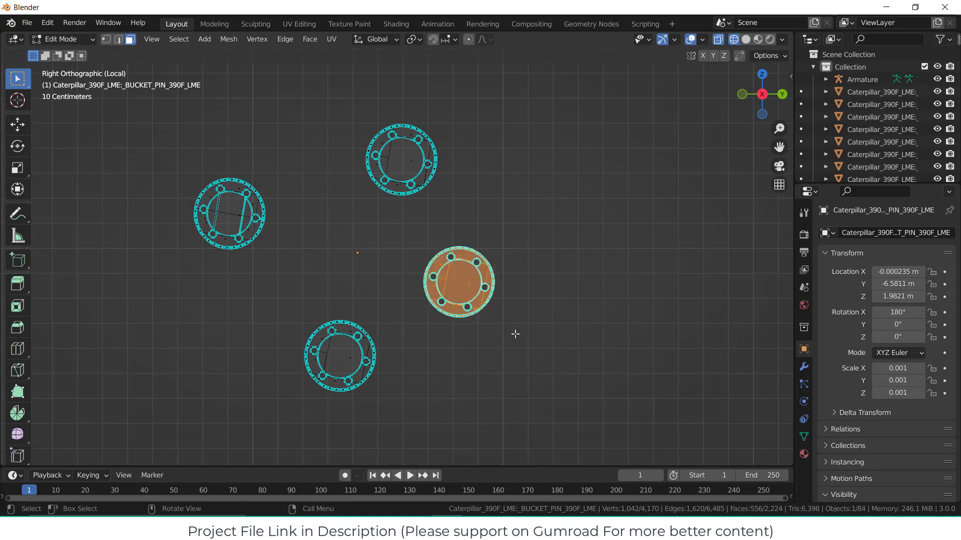
# Separate the selected arm-to-bucket pin from the bucket pin mesh into its own object.
pyautogui.moveTo(527, 214); pyautogui.dragTo(470, 241, button='middle')
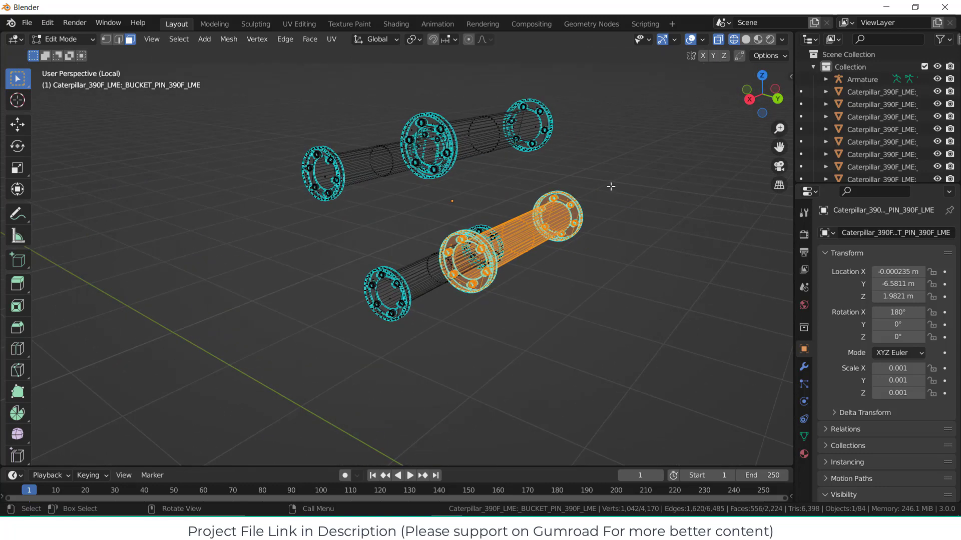
pyautogui.press('p')
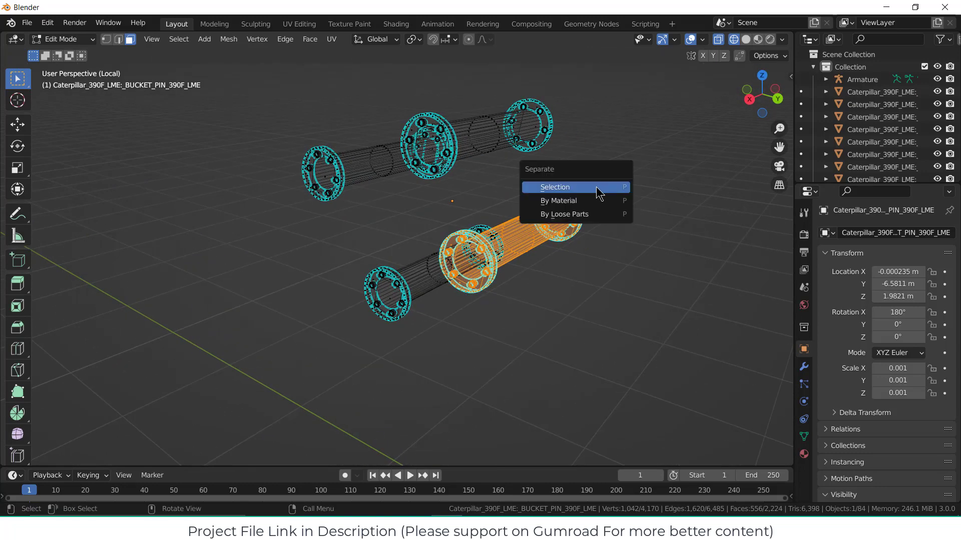
pyautogui.click(598, 190)
# Select the whole pin joining the bucket link to the arm and separate the selection into its own object.
pyautogui.moveTo(531, 245); pyautogui.dragTo(509, 242, button='middle')
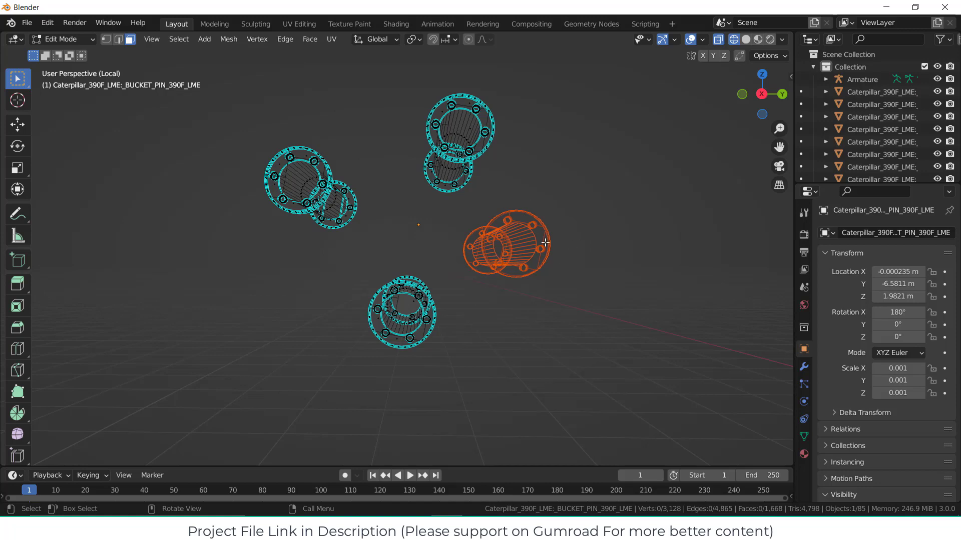
pyautogui.press('KP_3')
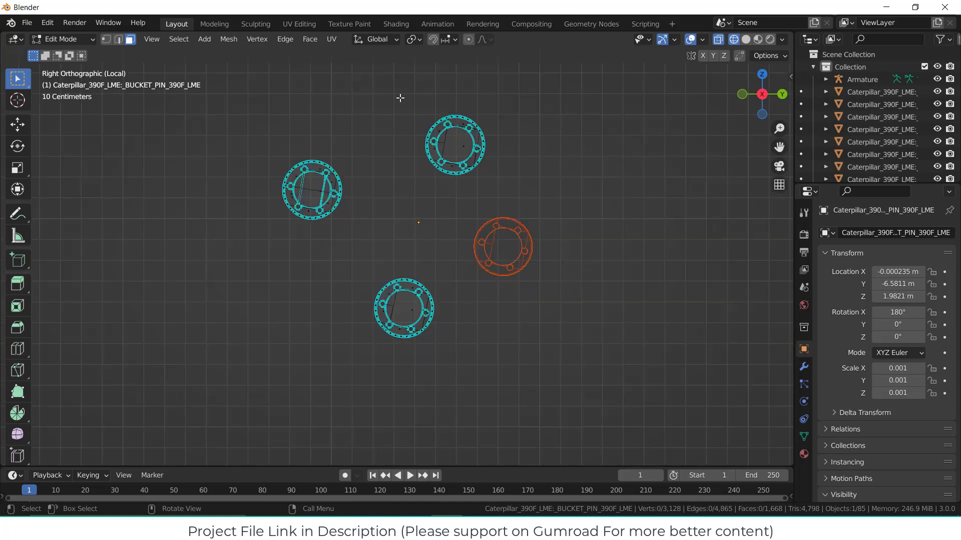
pyautogui.moveTo(400, 98); pyautogui.dragTo(511, 181)
pyautogui.moveTo(510, 181); pyautogui.dragTo(479, 172, button='middle')
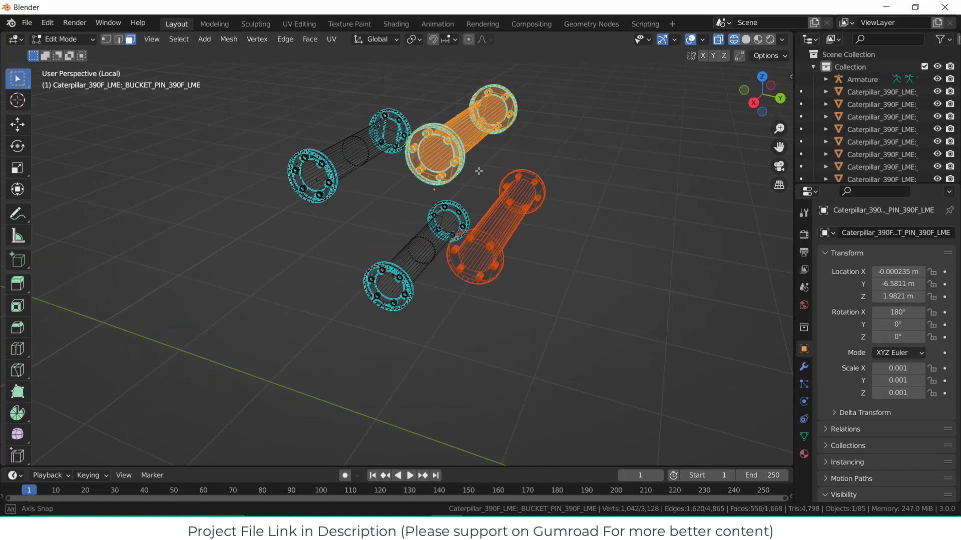
pyautogui.press('p')
pyautogui.click(558, 134)
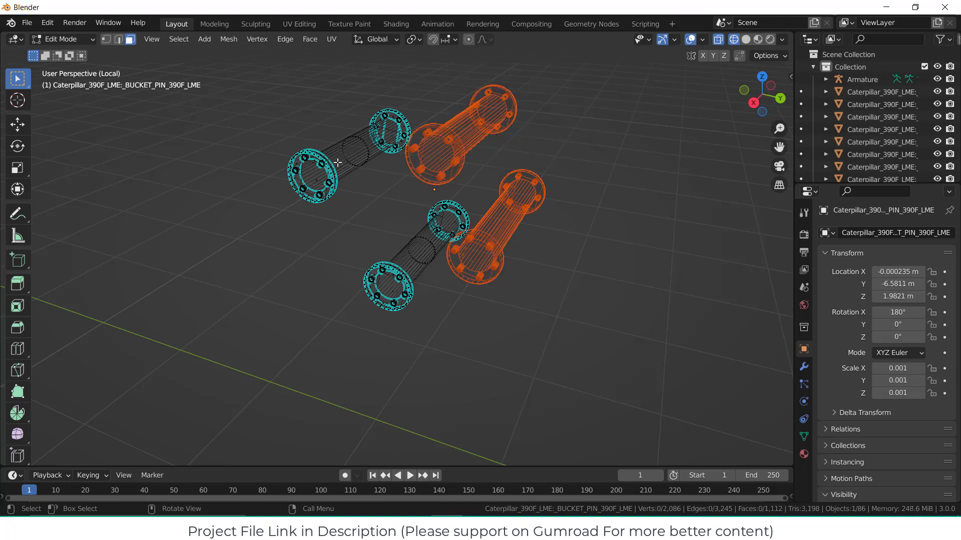
# Separate the pin at the bucket cylinder rod end into its own object and return to Object Mode outside local view.
pyautogui.press('KP_3')
pyautogui.moveTo(193, 138); pyautogui.dragTo(317, 242)
pyautogui.press('p')
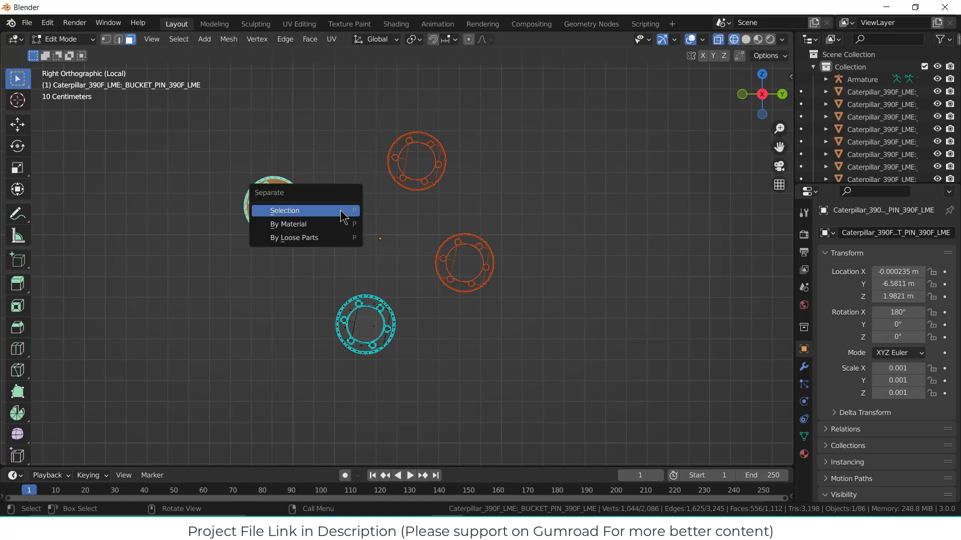
pyautogui.click(342, 211)
pyautogui.press('Tab')
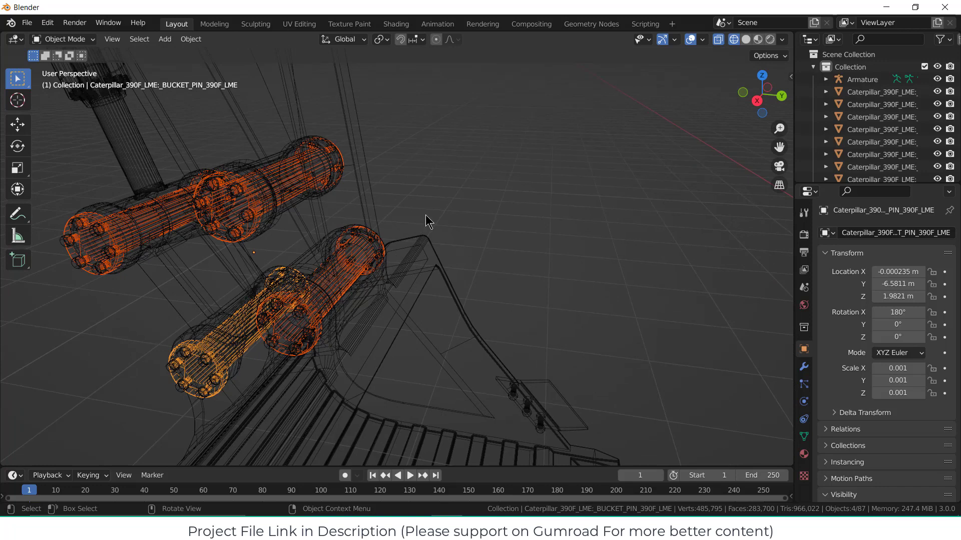
# Show the bucket linkage from the right side in solid shading with X-ray off.
pyautogui.press('KP_3')
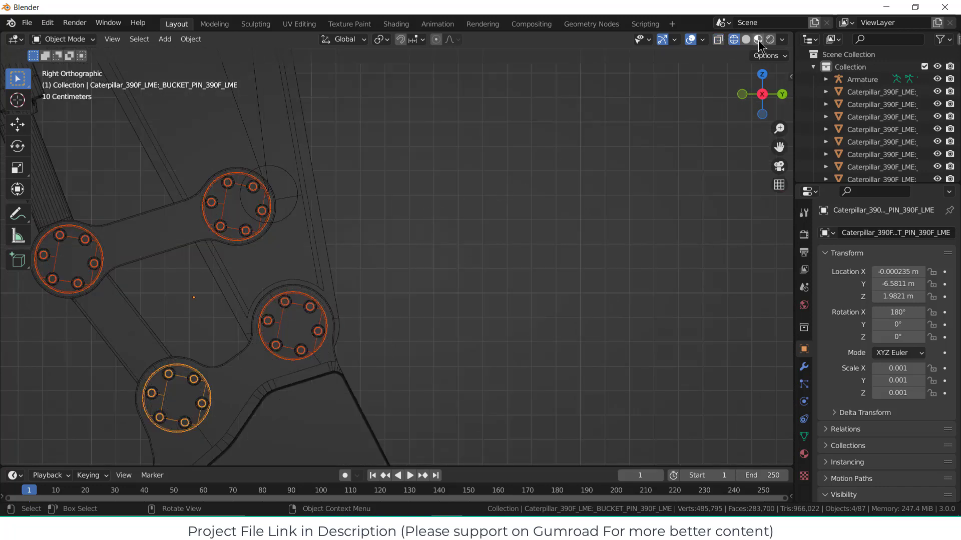
pyautogui.click(745, 39)
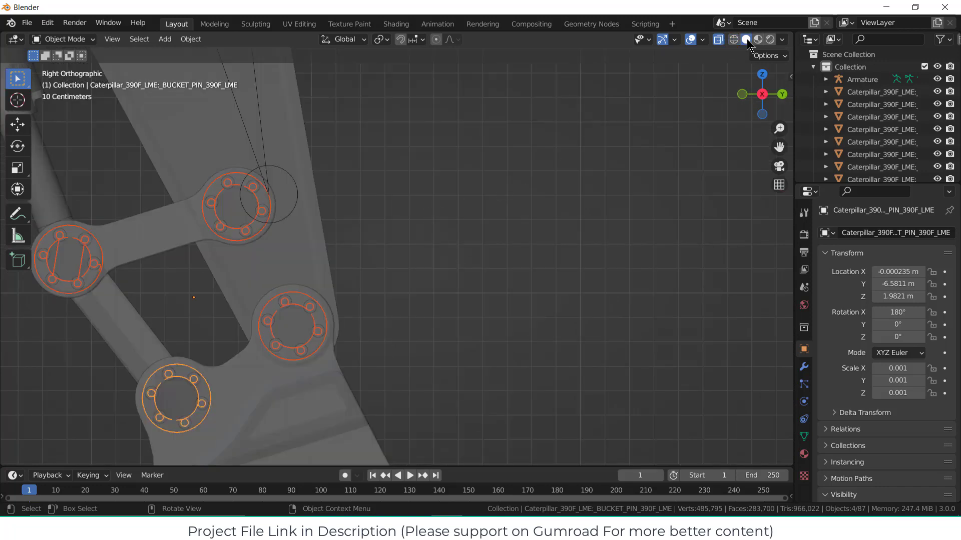
pyautogui.click(718, 39)
pyautogui.scroll(-3, 422, 239)
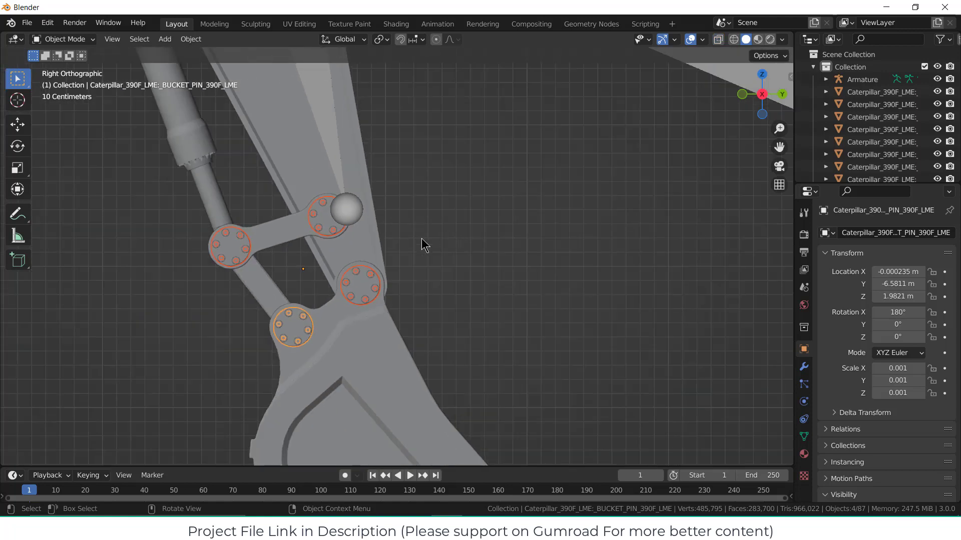
# Try moving the separated pin between the bucket link and the arm, and cancel the move.
pyautogui.click(331, 215)
pyautogui.press('g')
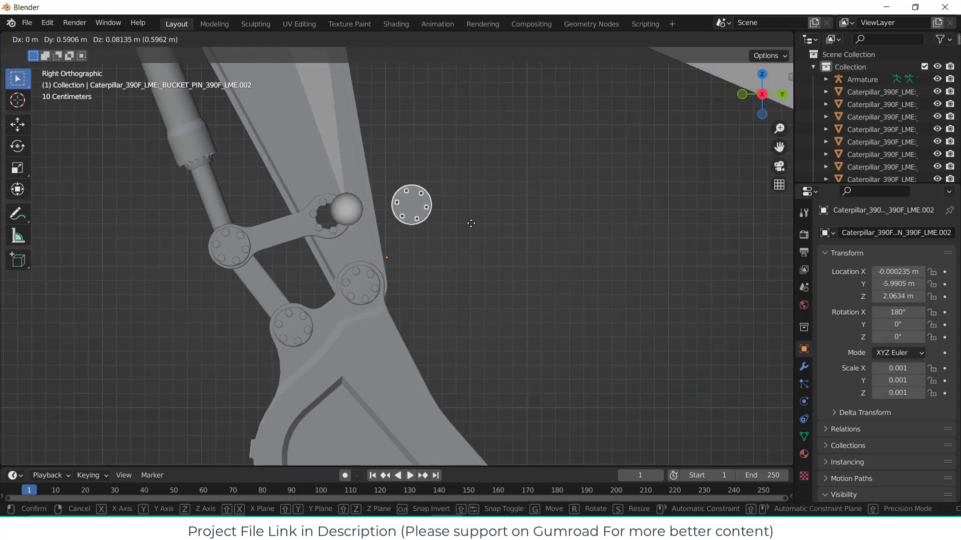
pyautogui.press('Escape')
# Select the combined bucket pin bolts mesh and isolate it in local view with wireframe shading.
pyautogui.scroll(2, 371, 268)
pyautogui.click(348, 275)
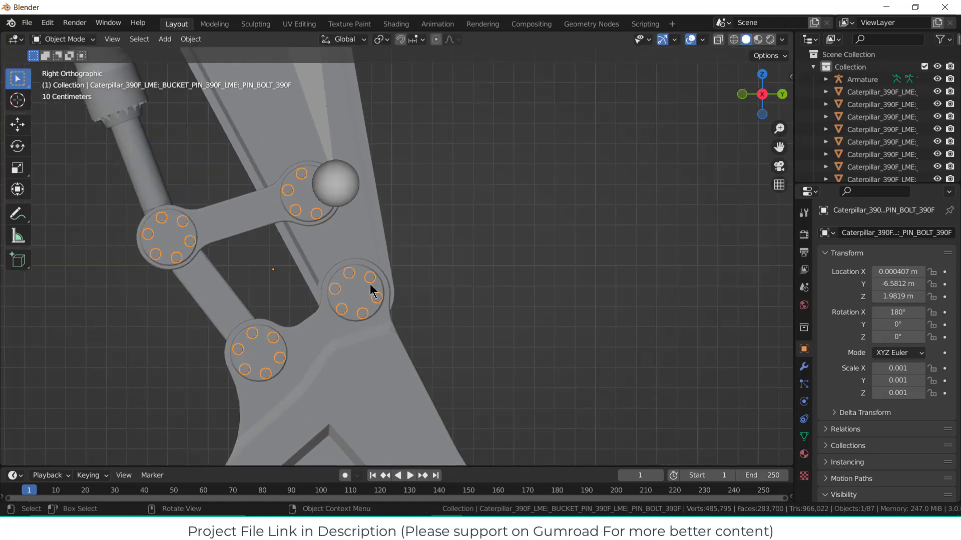
pyautogui.press('g')
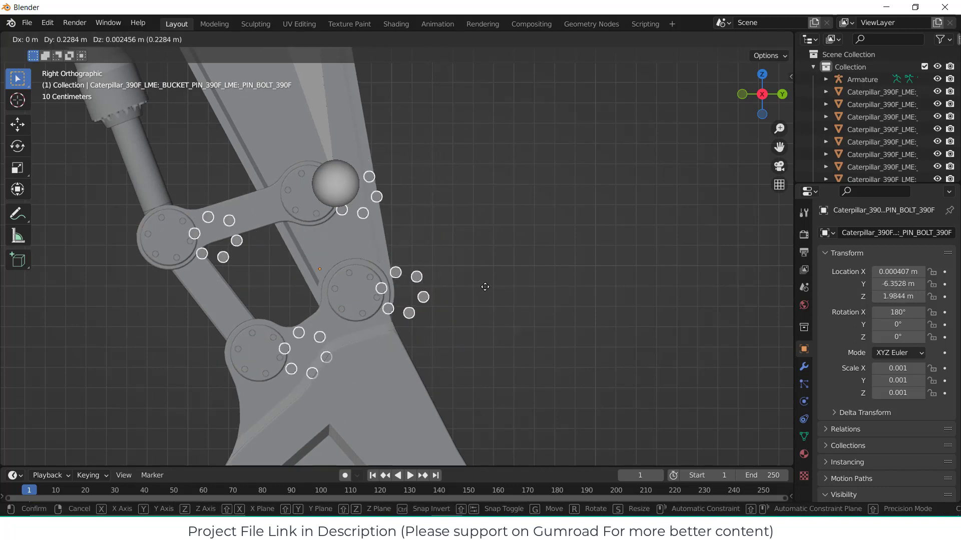
pyautogui.rightClick(466, 286)
pyautogui.scroll(2, 408, 236)
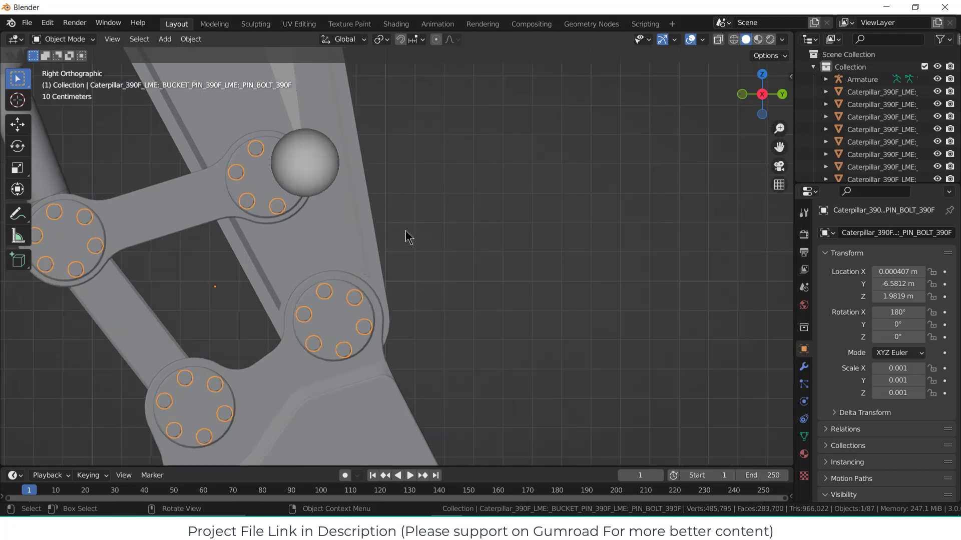
pyautogui.press('KP_Divide')
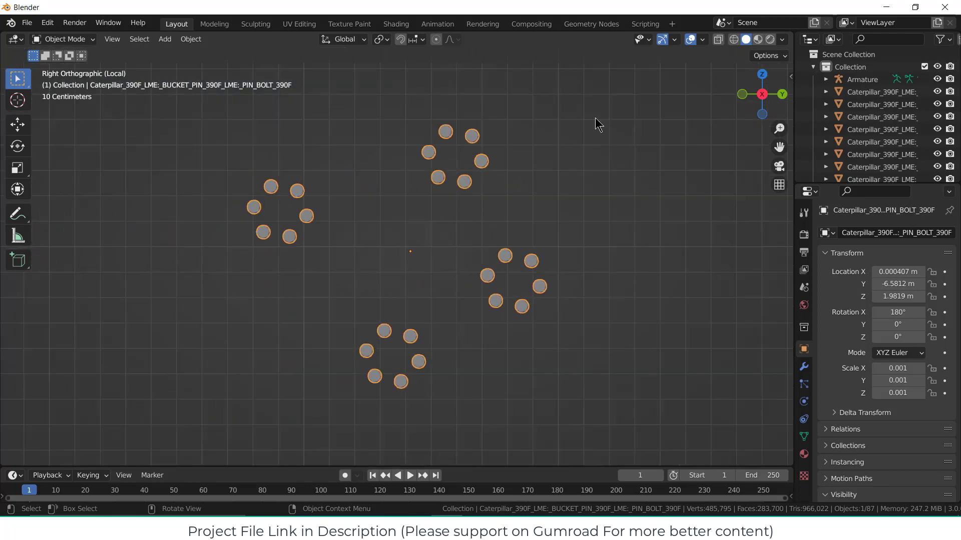
pyautogui.click(733, 39)
# Turn on X-ray and try to box-select only the arm link pin's bolts in Object Mode.
pyautogui.click(586, 141)
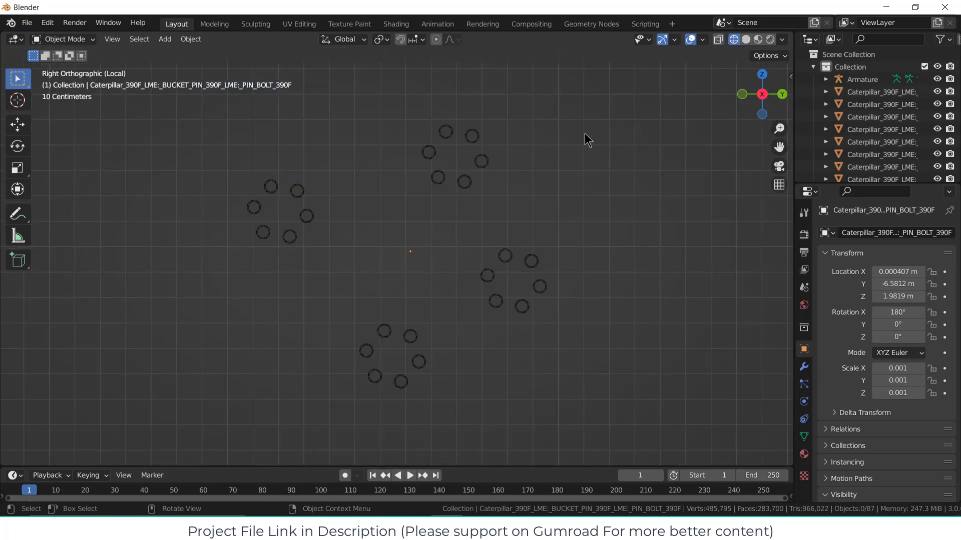
pyautogui.moveTo(390, 93); pyautogui.dragTo(515, 204)
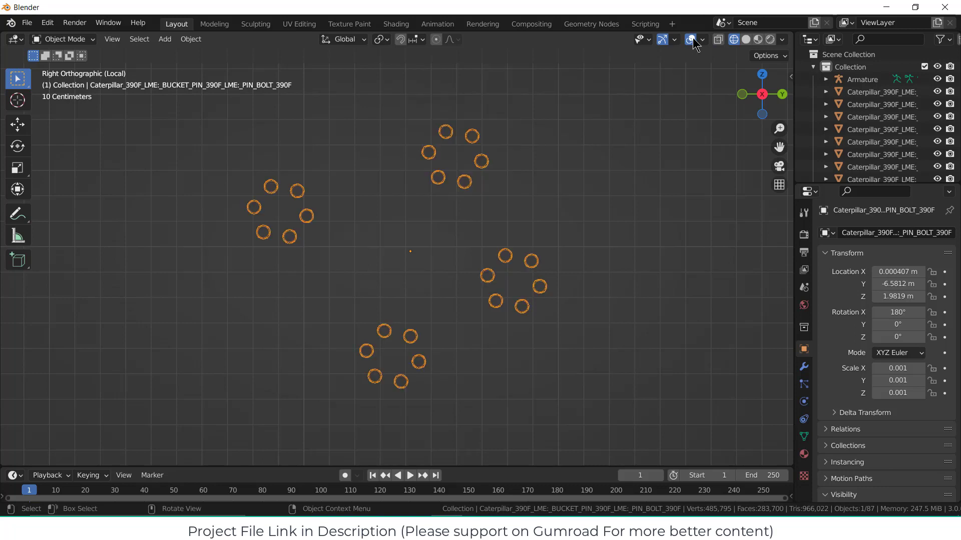
pyautogui.moveTo(367, 103); pyautogui.dragTo(522, 201)
pyautogui.click(434, 106)
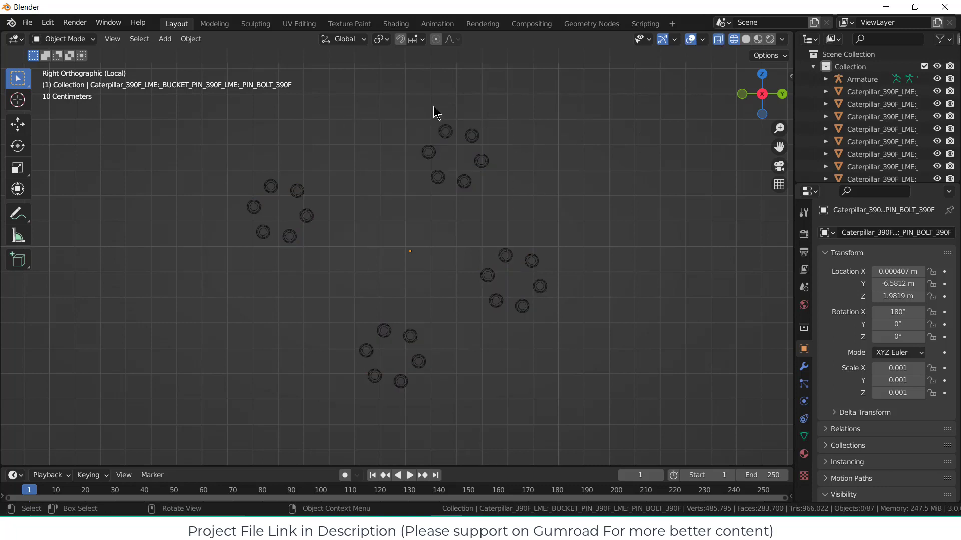
pyautogui.moveTo(402, 107); pyautogui.dragTo(451, 170)
# Open the bolts mesh in Edit Mode and separate the arm link pin's bolts on both sides into their own object.
pyautogui.click(64, 39)
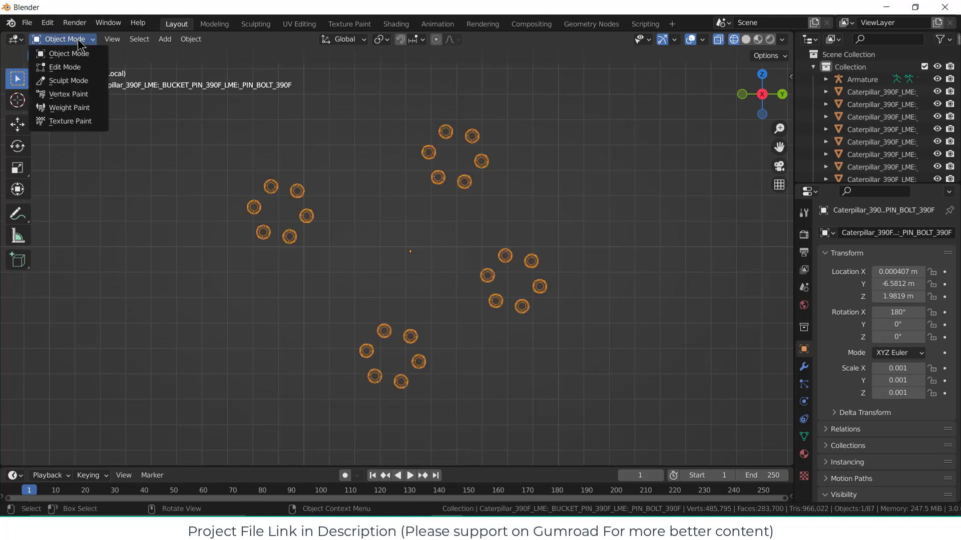
pyautogui.click(79, 72)
pyautogui.click(350, 90)
pyautogui.moveTo(360, 90); pyautogui.dragTo(517, 208)
pyautogui.moveTo(560, 157); pyautogui.dragTo(520, 182, button='middle')
pyautogui.press('p')
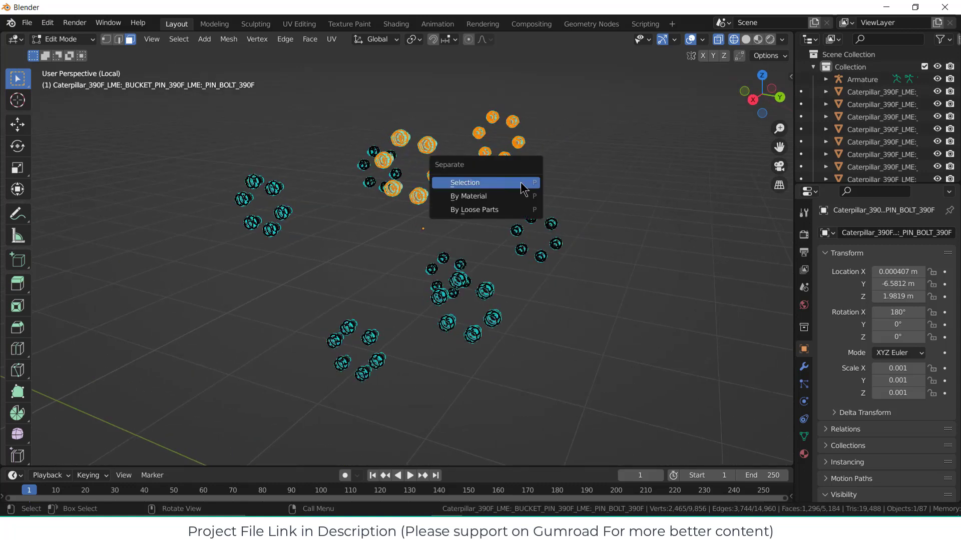
pyautogui.click(523, 182)
# Select the bolts of the arm-to-bucket pin and separate them into their own object.
pyautogui.press('KP_3')
pyautogui.moveTo(431, 240); pyautogui.dragTo(535, 334)
pyautogui.press('p')
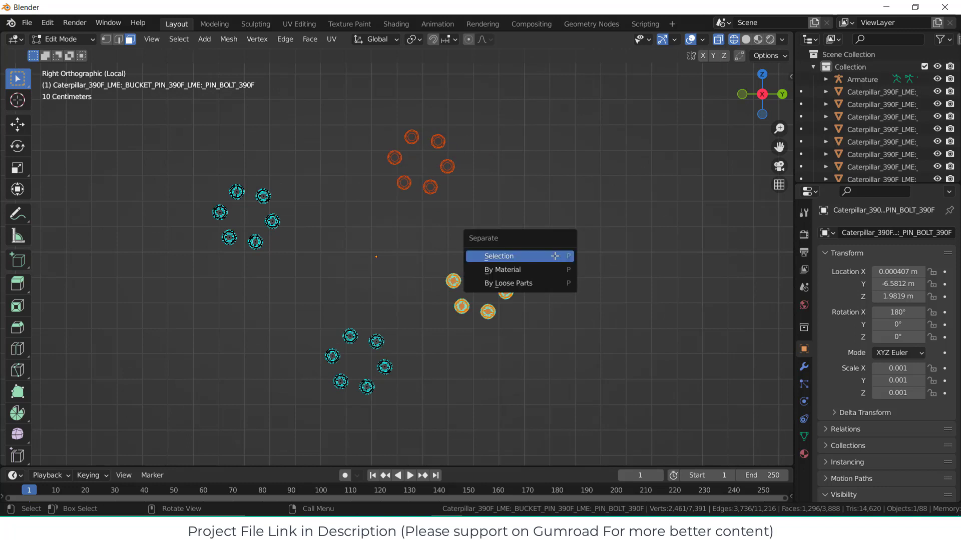
pyautogui.click(556, 258)
# Separate the bolts of the bucket cylinder rod-end pin into their own object and return to Object Mode.
pyautogui.moveTo(188, 159); pyautogui.dragTo(298, 267)
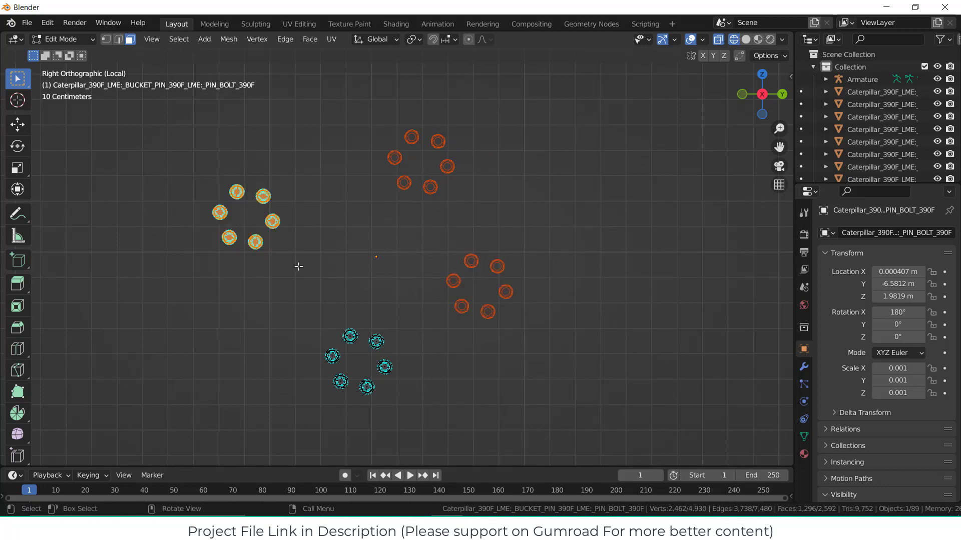
pyautogui.press('p')
pyautogui.click(300, 272)
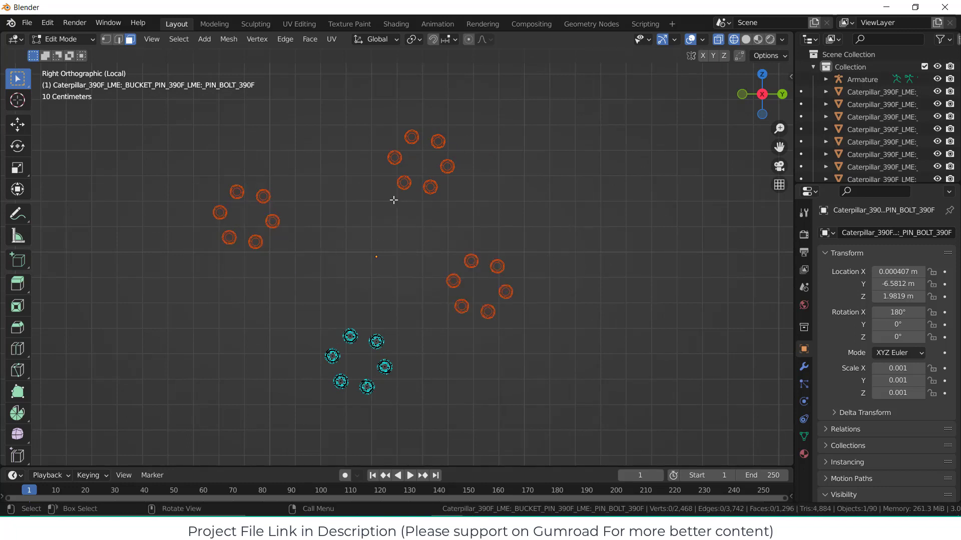
pyautogui.click(64, 39)
pyautogui.click(70, 52)
# Deselect everything, leave local view and restore solid shading with X-ray off.
pyautogui.click(569, 211)
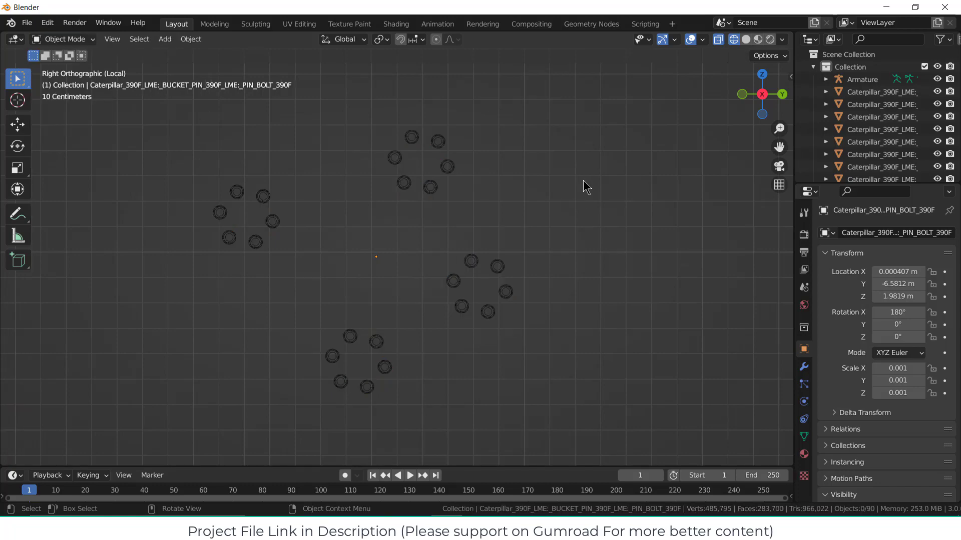
pyautogui.press('KP_Divide')
pyautogui.moveTo(586, 187); pyautogui.dragTo(464, 260, button='middle')
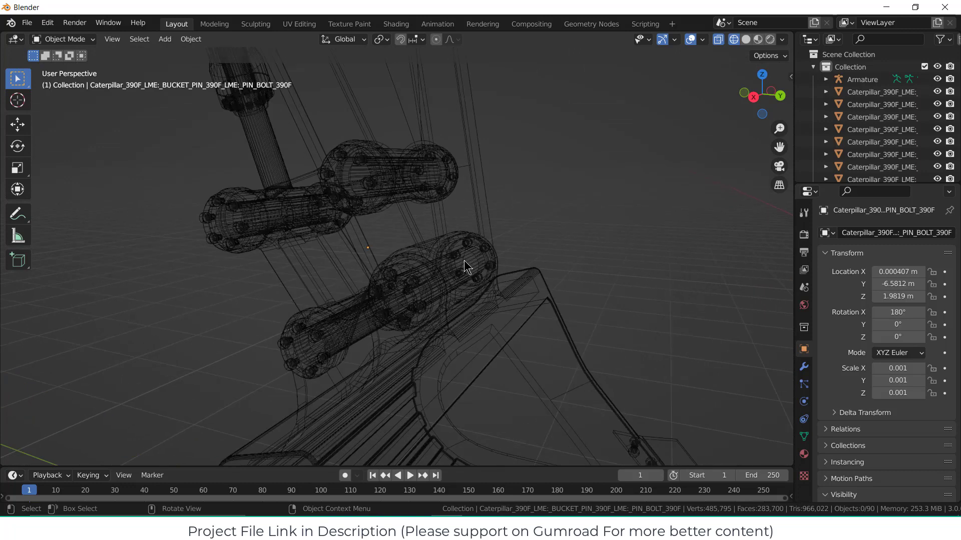
pyautogui.click(746, 39)
pyautogui.click(719, 39)
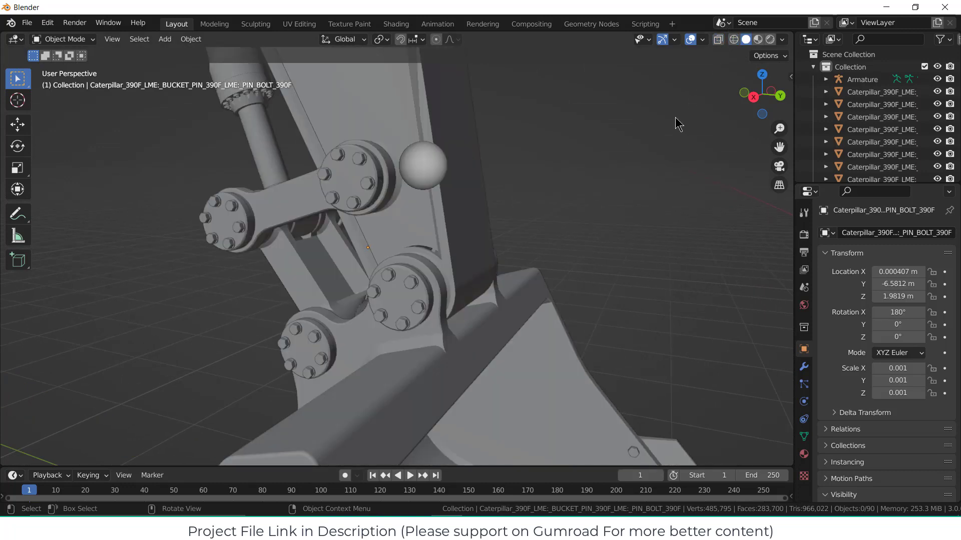
# Select the arm-to-bucket pin and snap the 3D cursor to its current origin.
pyautogui.moveTo(378, 321); pyautogui.dragTo(682, 275, button='middle')
pyautogui.click(407, 287)
pyautogui.hotkey('shift', 's')
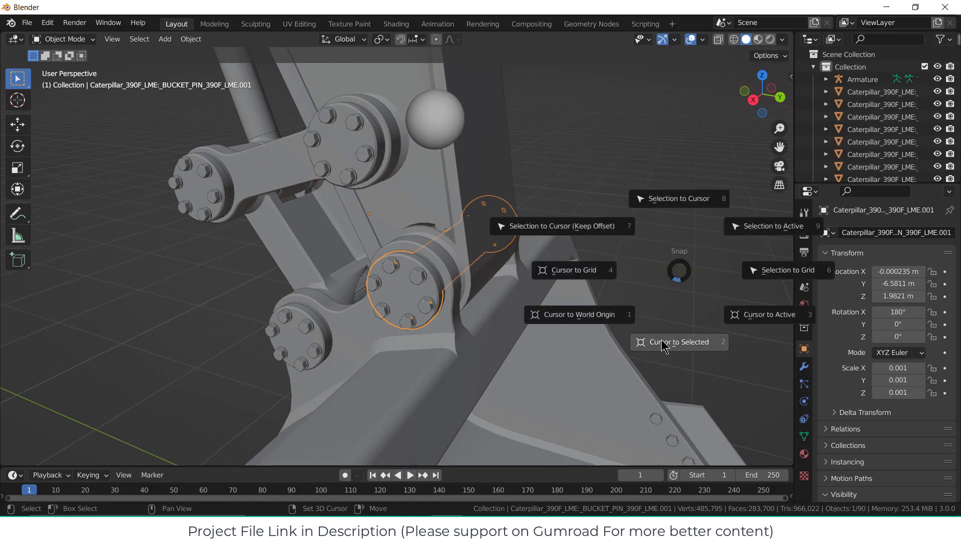
pyautogui.click(662, 345)
# Select the arm mesh and set its origin to its geometry.
pyautogui.scroll(3, 373, 226)
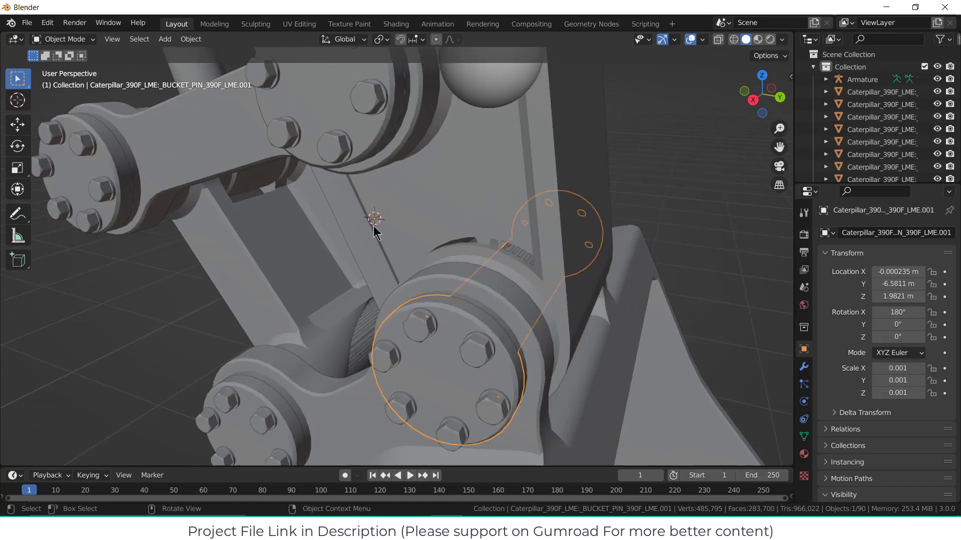
pyautogui.click(439, 347)
pyautogui.click(190, 39)
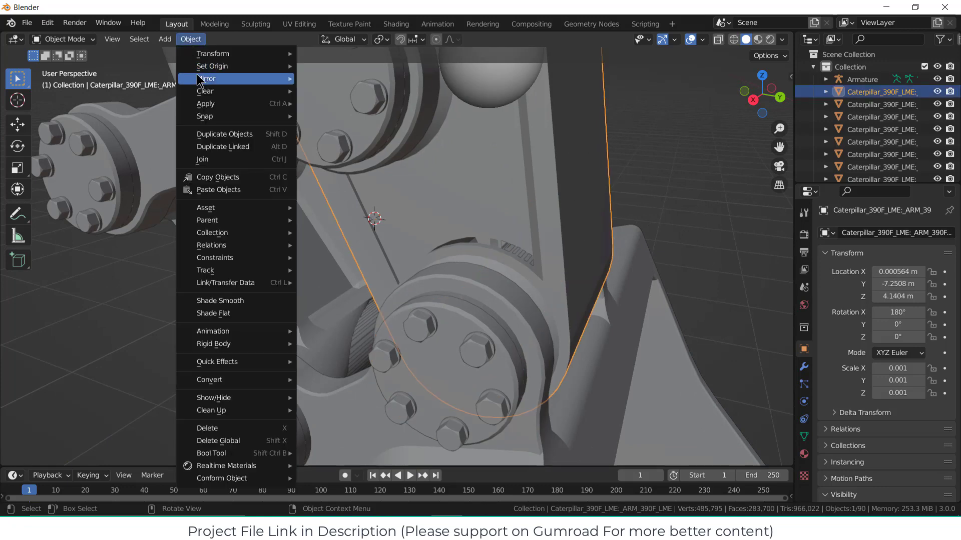
pyautogui.moveTo(207, 68)
pyautogui.click(332, 81)
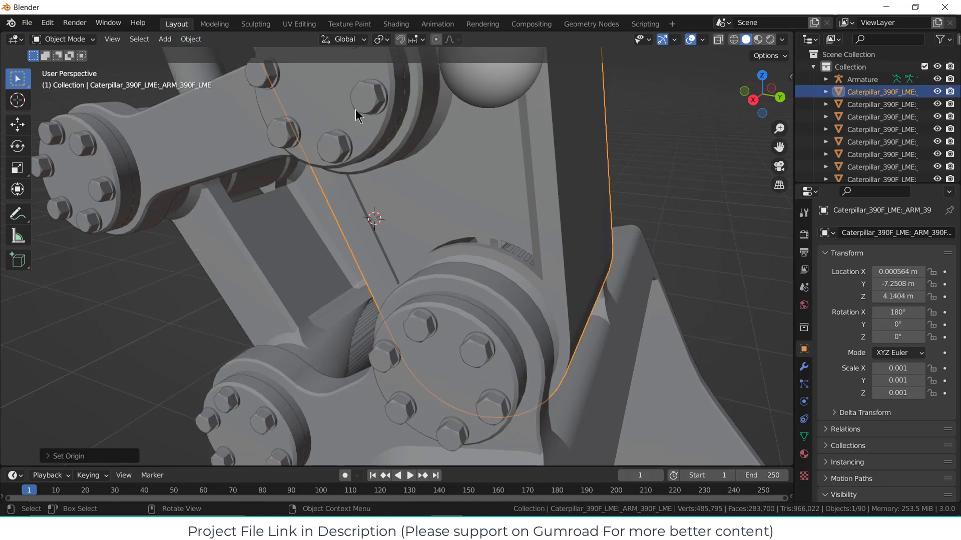
# Select the separated arm-to-bucket pin and set its origin to its geometry.
pyautogui.moveTo(423, 333); pyautogui.dragTo(430, 311, button='middle')
pyautogui.click(434, 358)
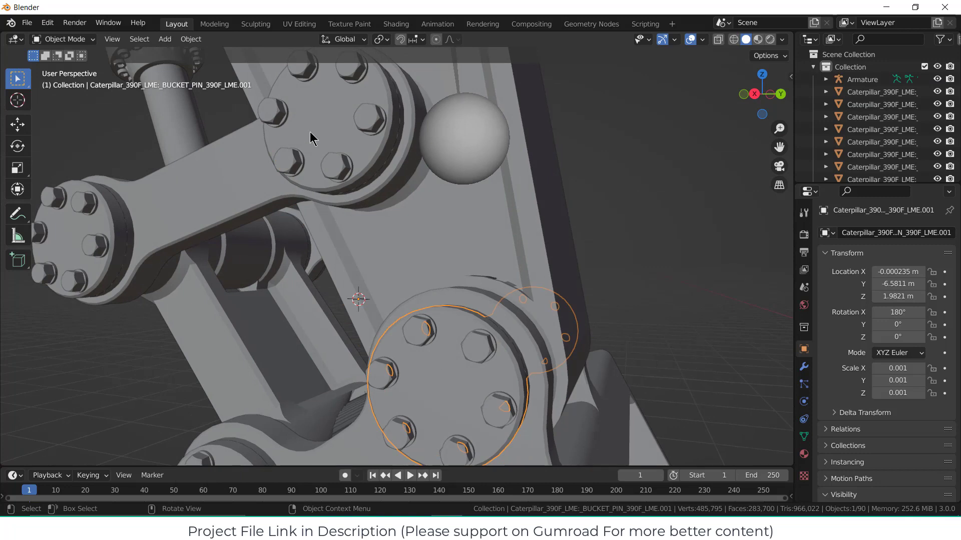
pyautogui.click(191, 40)
pyautogui.moveTo(259, 67)
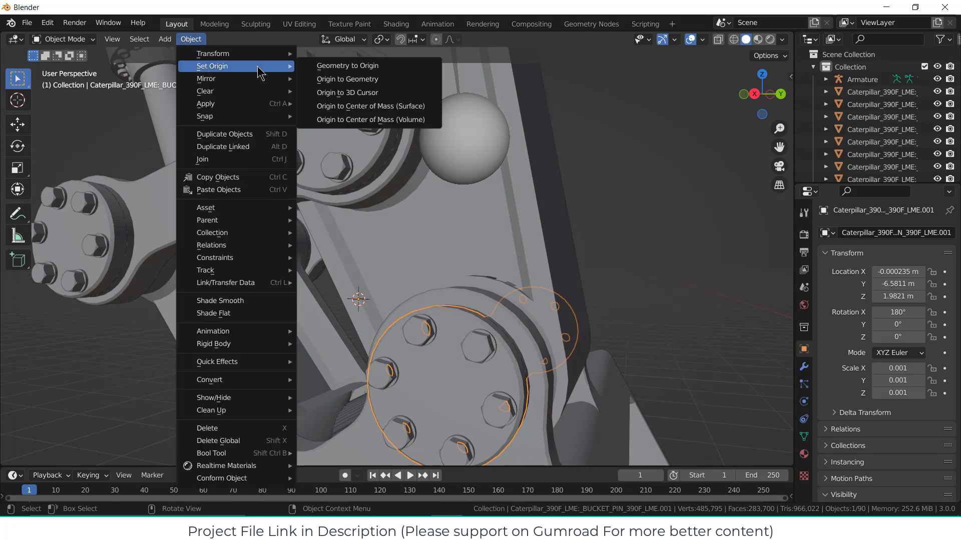
pyautogui.click(353, 80)
# Snap the 3D cursor to the selected arm-to-bucket pin's recentred origin.
pyautogui.moveTo(471, 243); pyautogui.dragTo(573, 366, button='middle')
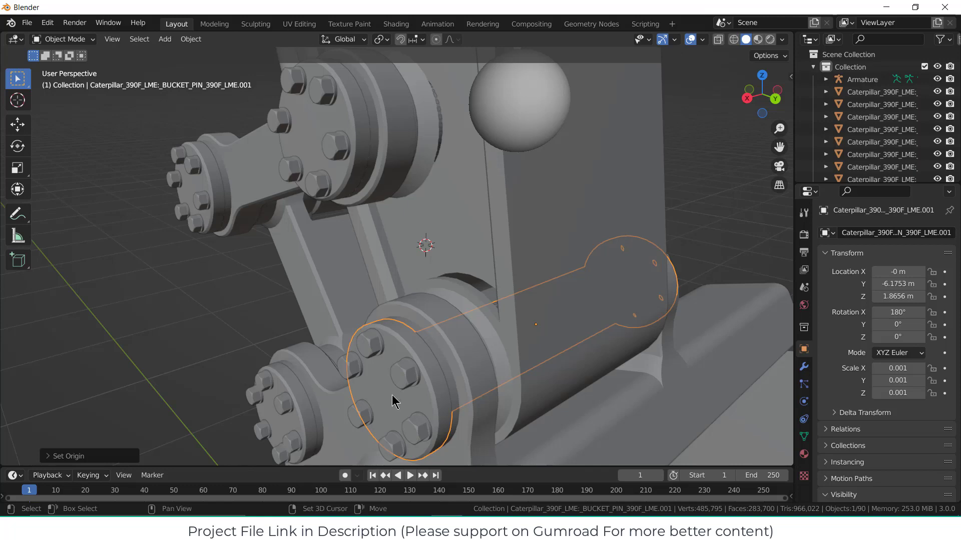
pyautogui.hotkey('shift', 's')
pyautogui.click(394, 465)
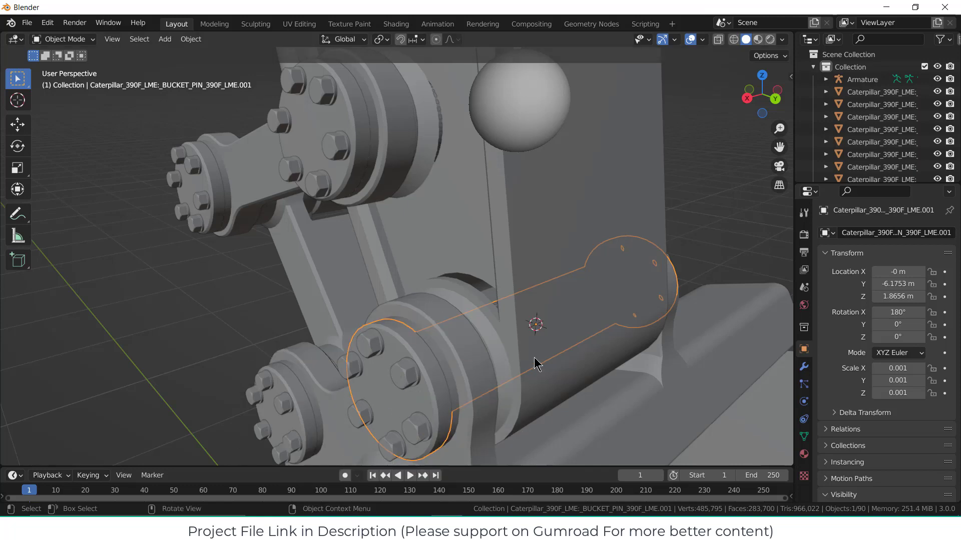
# Select the armature and enter Edit Mode in right orthographic view, with the arm bone's tip and the arm-to-bucket pin framed.
pyautogui.moveTo(532, 328); pyautogui.dragTo(480, 302, button='middle')
pyautogui.scroll(3, 592, 348)
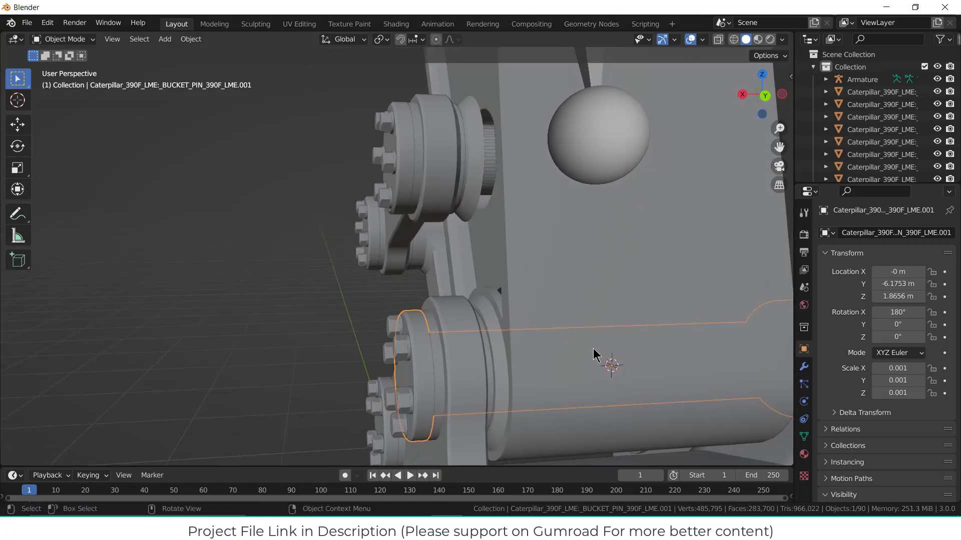
pyautogui.moveTo(592, 348); pyautogui.dragTo(543, 361, button='middle')
pyautogui.scroll(-4, 676, 362)
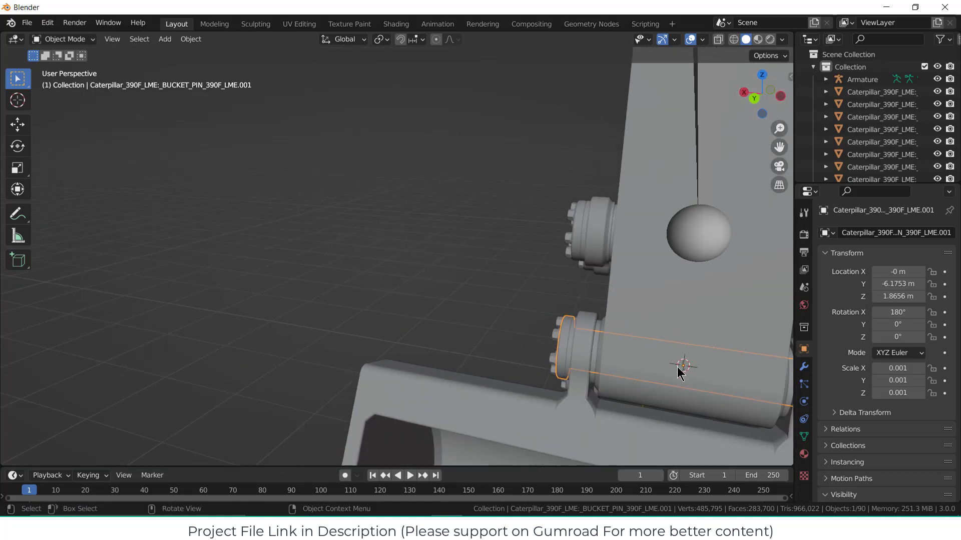
pyautogui.moveTo(677, 367); pyautogui.dragTo(736, 375, button='middle')
pyautogui.press('KP_5')
pyautogui.press('KP_3')
pyautogui.keyDown('shift'); pyautogui.moveTo(525, 296); pyautogui.dragTo(433, 214, button='middle'); pyautogui.keyUp('shift')
pyautogui.scroll(2, 433, 215)
pyautogui.click(407, 173)
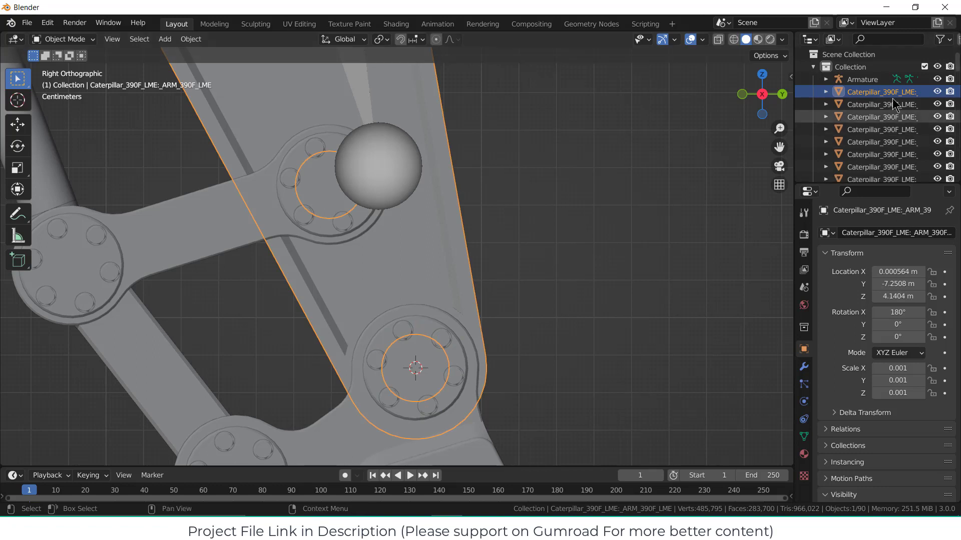
pyautogui.click(422, 159)
pyautogui.press('Tab')
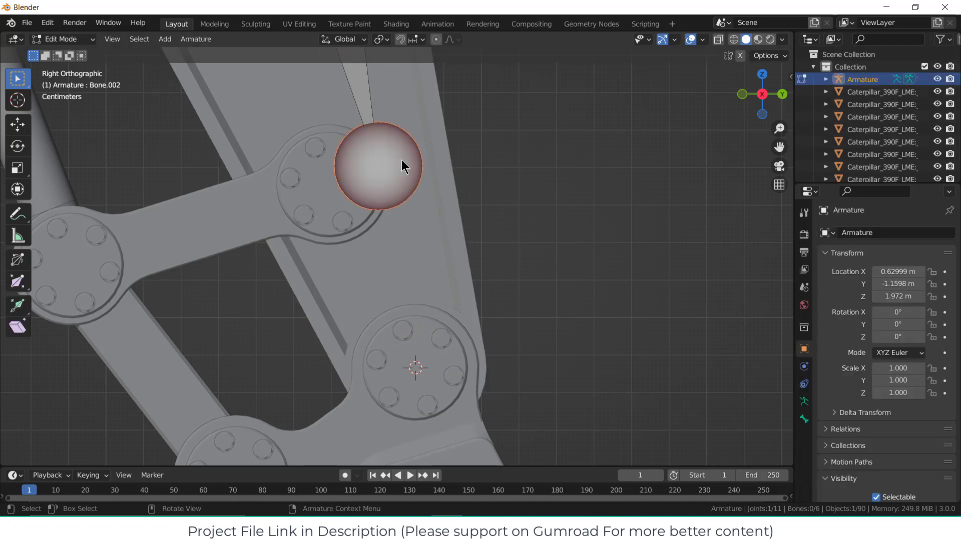
# Snap the arm bone's selected tip joint to the 3D cursor at the arm-to-bucket pin's centre.
pyautogui.hotkey('shift', 's')
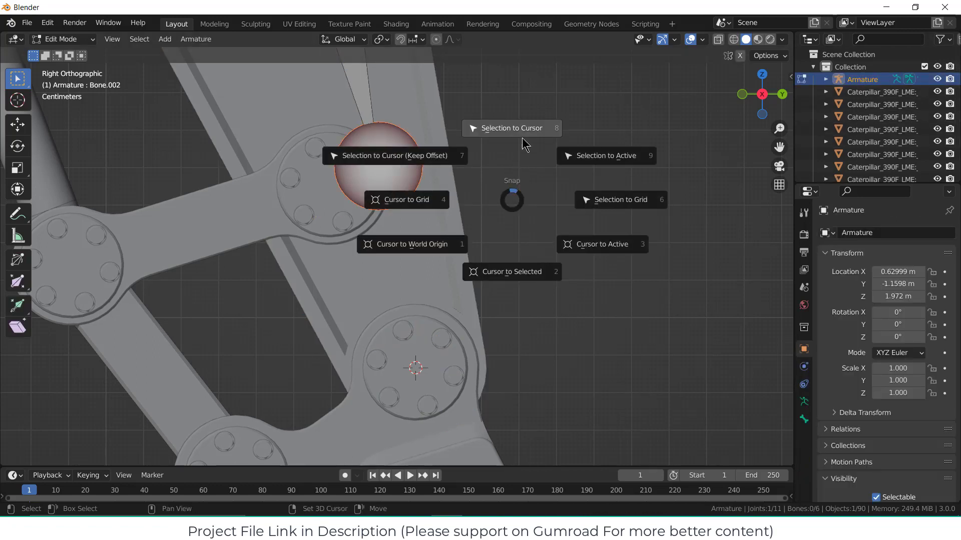
pyautogui.click(524, 128)
pyautogui.scroll(-5, 528, 221)
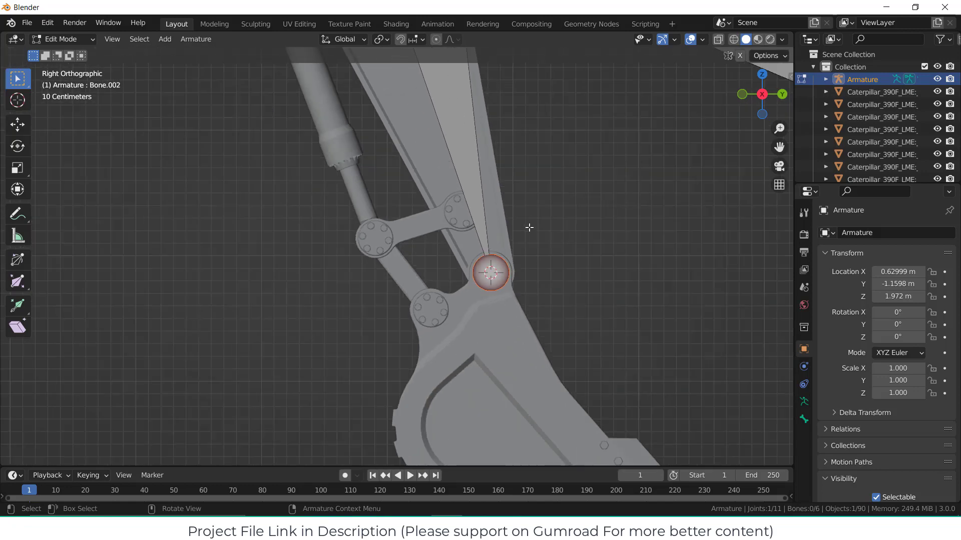
# Extrude a new bone from the arm bone's end joint toward the bucket pin.
pyautogui.scroll(2, 529, 228)
pyautogui.scroll(-2, 529, 228)
pyautogui.scroll(2, 496, 265)
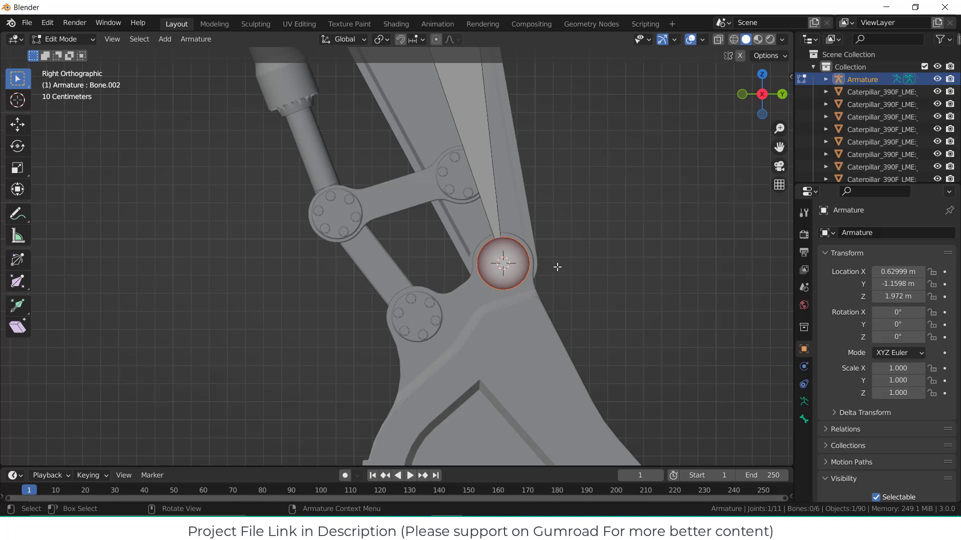
pyautogui.press('e')
pyautogui.click(495, 309)
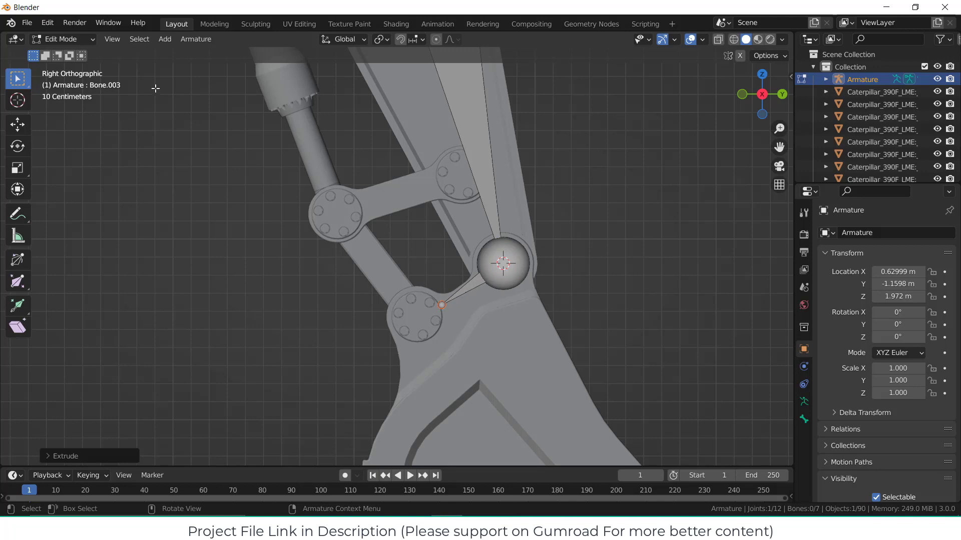
# In Object Mode, set the bucket pin's origin to its geometry and snap the 3D cursor to the pin.
pyautogui.click(74, 40)
pyautogui.click(73, 52)
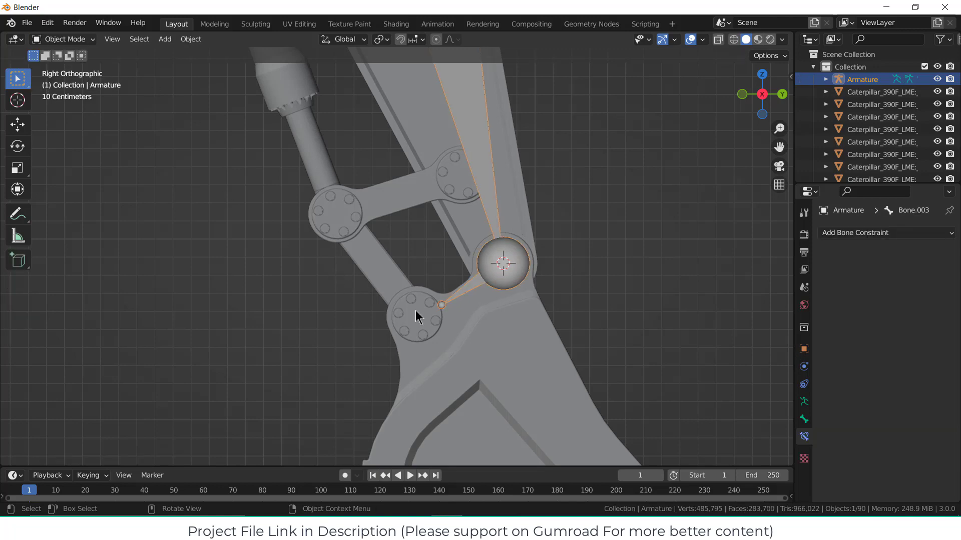
pyautogui.click(430, 328)
pyautogui.moveTo(430, 328); pyautogui.dragTo(511, 313, button='middle')
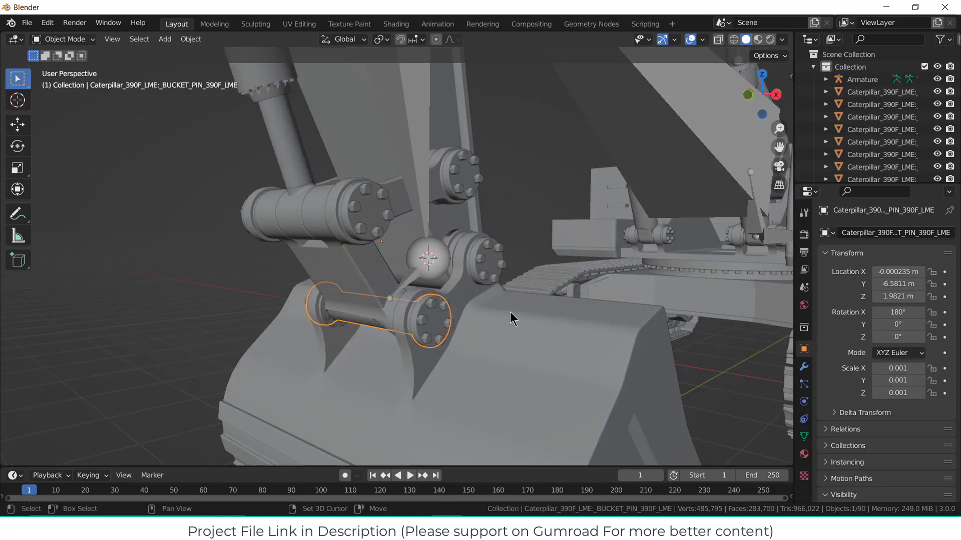
pyautogui.moveTo(399, 245)
pyautogui.mouseDown(button='middle')
pyautogui.moveTo(371, 261)
pyautogui.moveTo(385, 254)
pyautogui.mouseUp(button='middle')
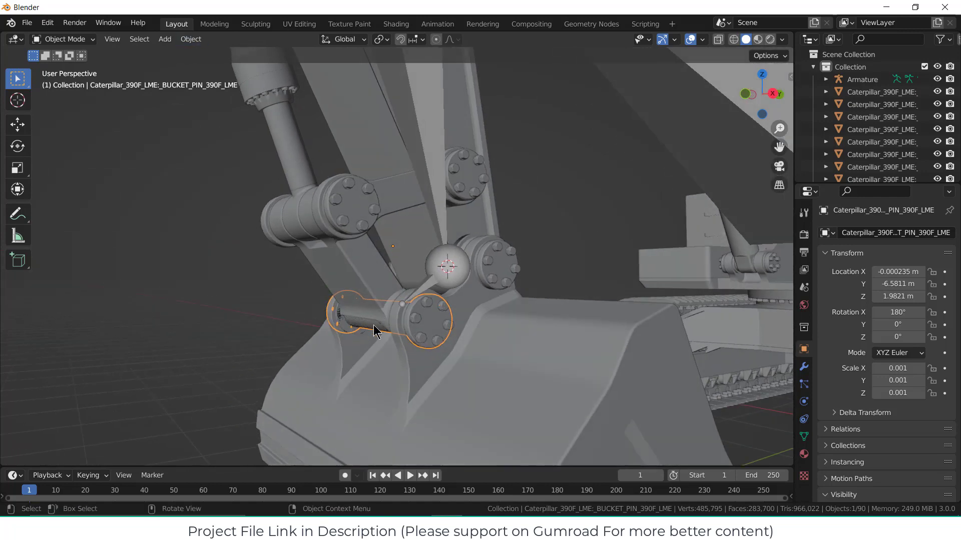
pyautogui.click(190, 39)
pyautogui.moveTo(207, 67)
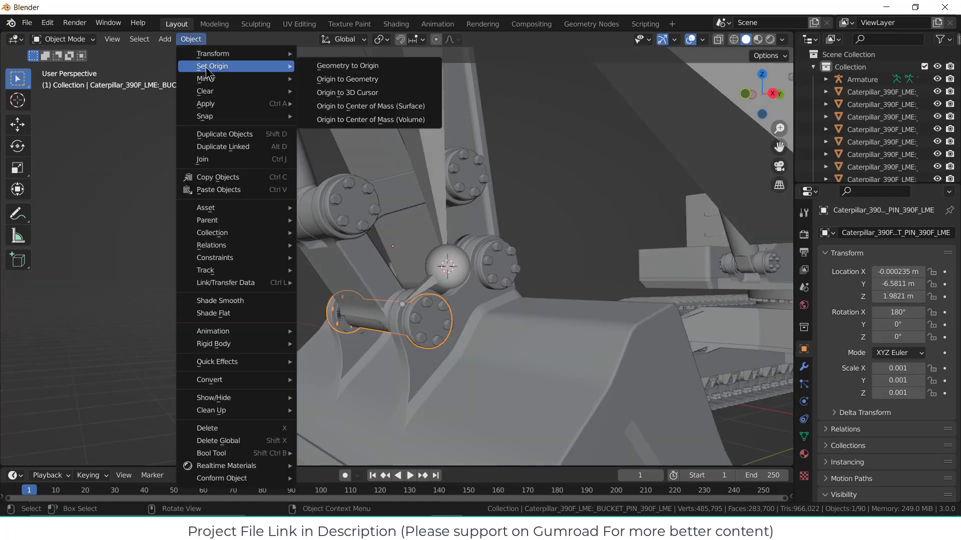
pyautogui.click(356, 80)
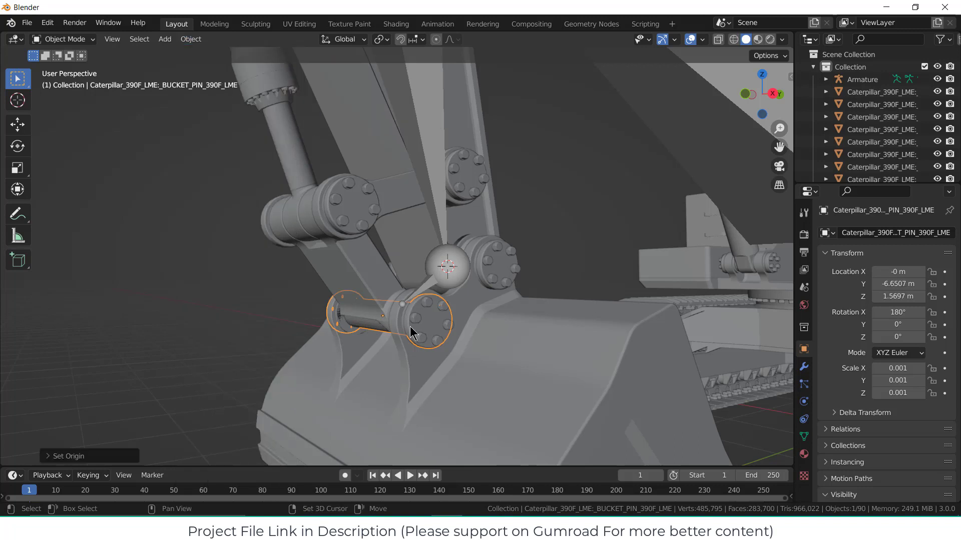
pyautogui.hotkey('shift', 's')
pyautogui.click(416, 401)
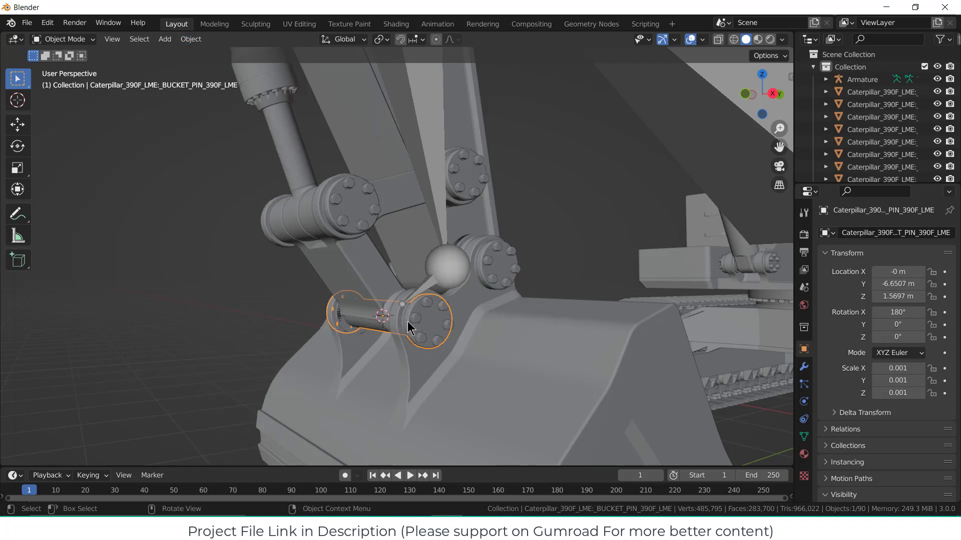
# In the armature's Edit Mode, snap the tip of the new bone to the 3D cursor at the bucket pin.
pyautogui.press('KP_3')
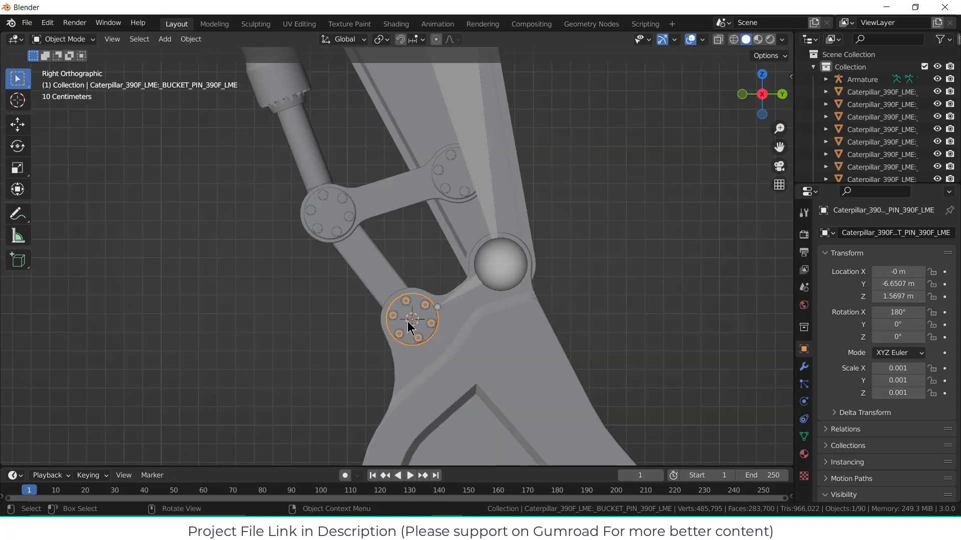
pyautogui.click(852, 80)
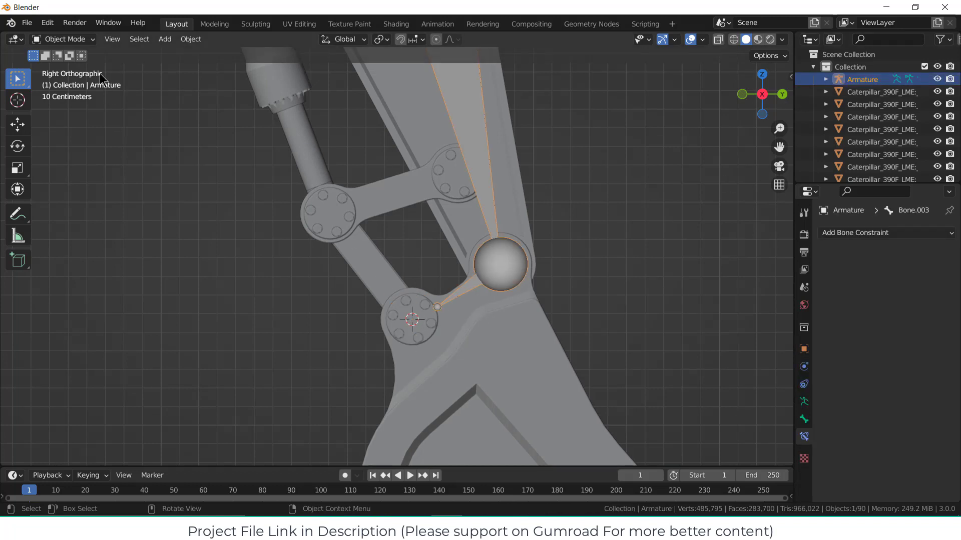
pyautogui.click(62, 39)
pyautogui.click(73, 67)
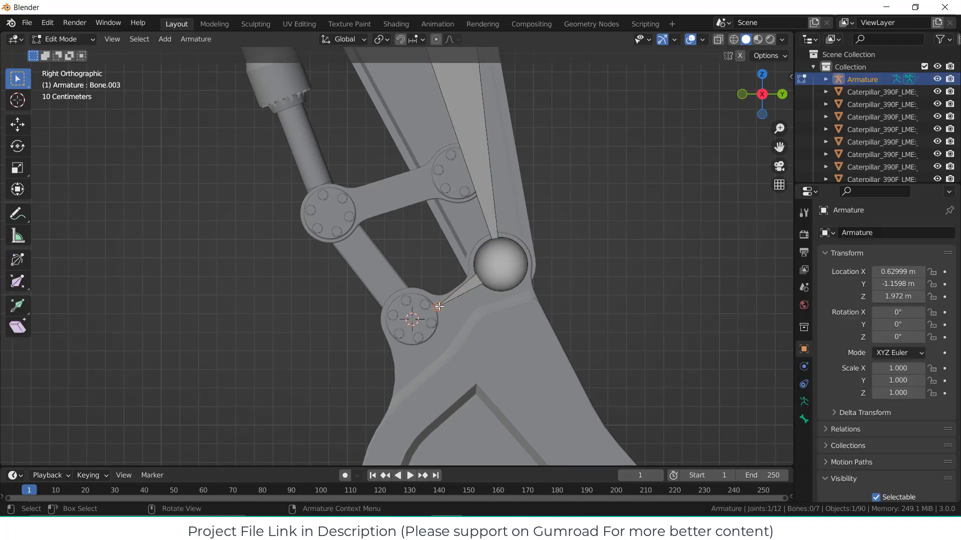
pyautogui.hotkey('shift', 's')
pyautogui.click(481, 262)
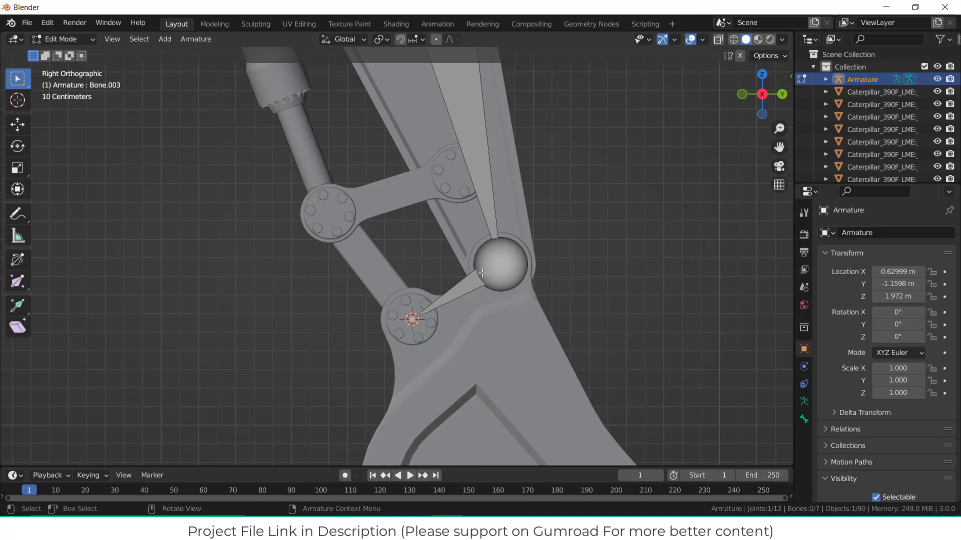
# Extrude a short bone about 0.047 m along local X from the bone tip at the bucket pin.
pyautogui.scroll(2, 317, 281)
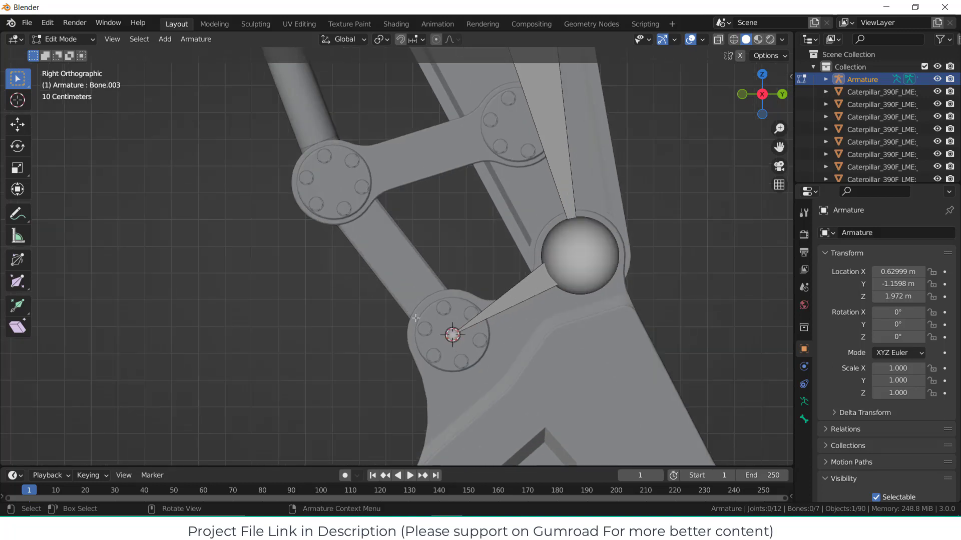
pyautogui.click(452, 334)
pyautogui.press('e')
pyautogui.press('x')
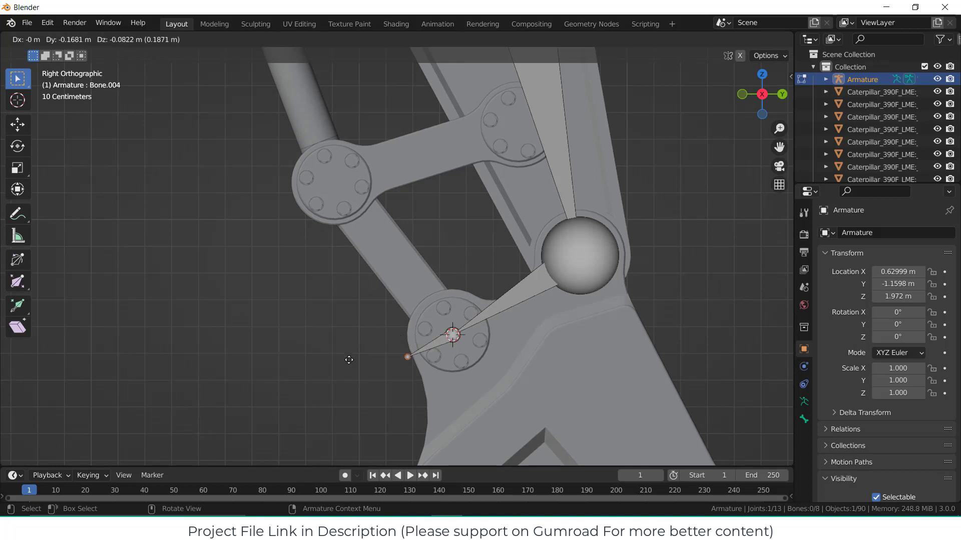
pyautogui.press('y')
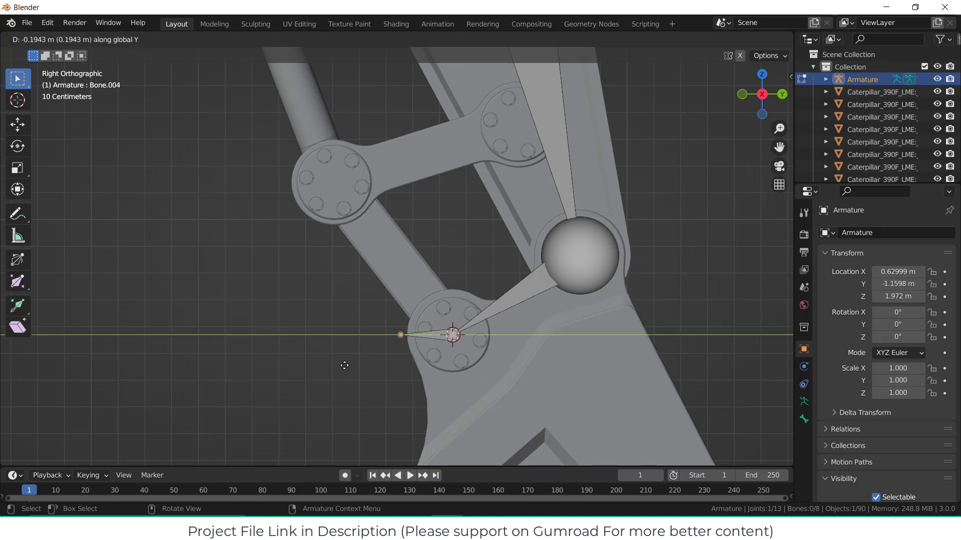
pyautogui.press('x')
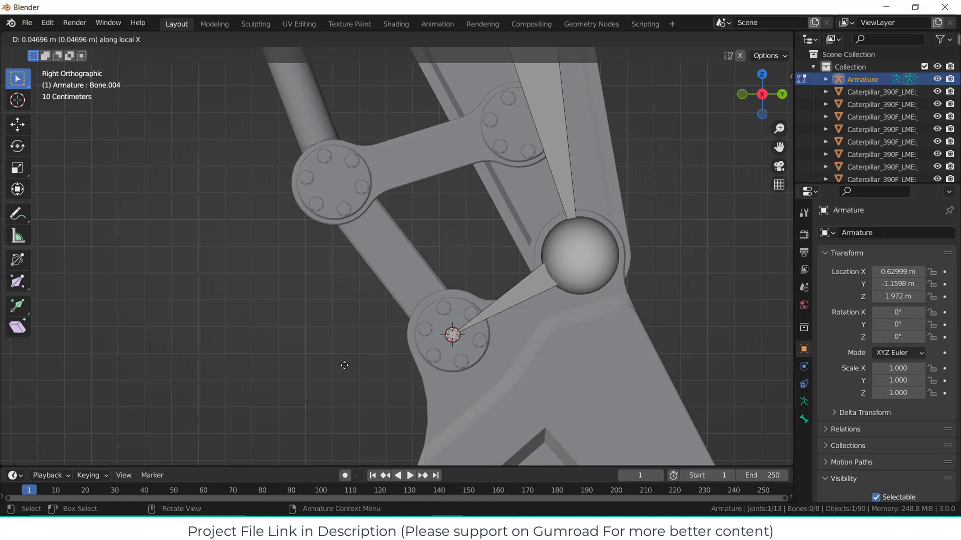
pyautogui.click(344, 365)
# In the right side view, extrude another bone about 0.36 m outward and downward from the joint at the bucket pin.
pyautogui.moveTo(456, 340); pyautogui.dragTo(531, 347, button='middle')
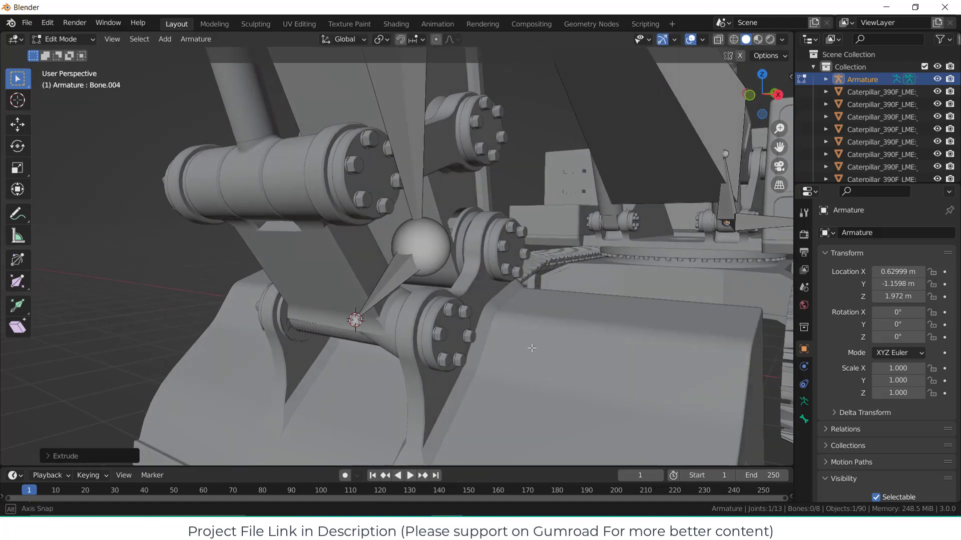
pyautogui.click(354, 323)
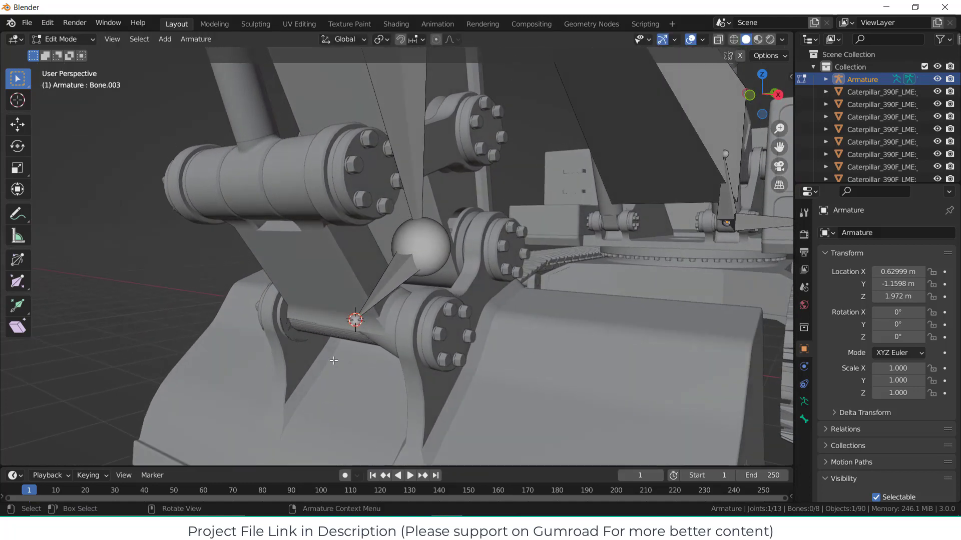
pyautogui.press('KP_3')
pyautogui.press('e')
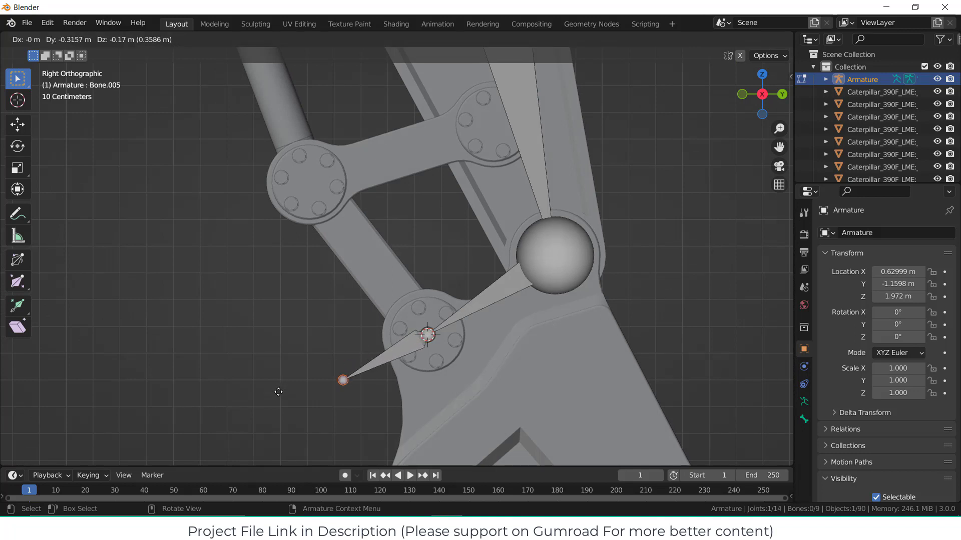
pyautogui.click(277, 394)
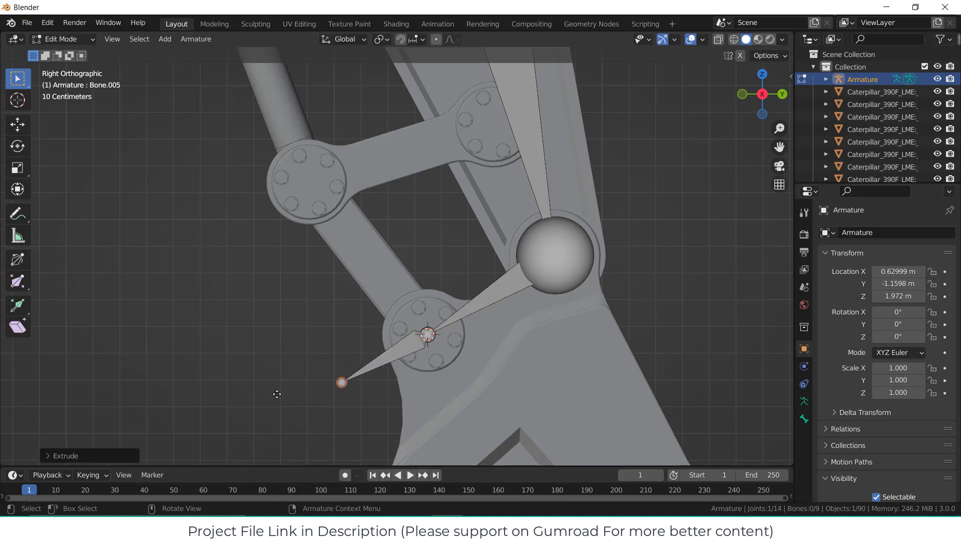
# Clear the parent of the bone extending outward from the bucket pin.
pyautogui.click(377, 364)
pyautogui.rightClick(377, 364)
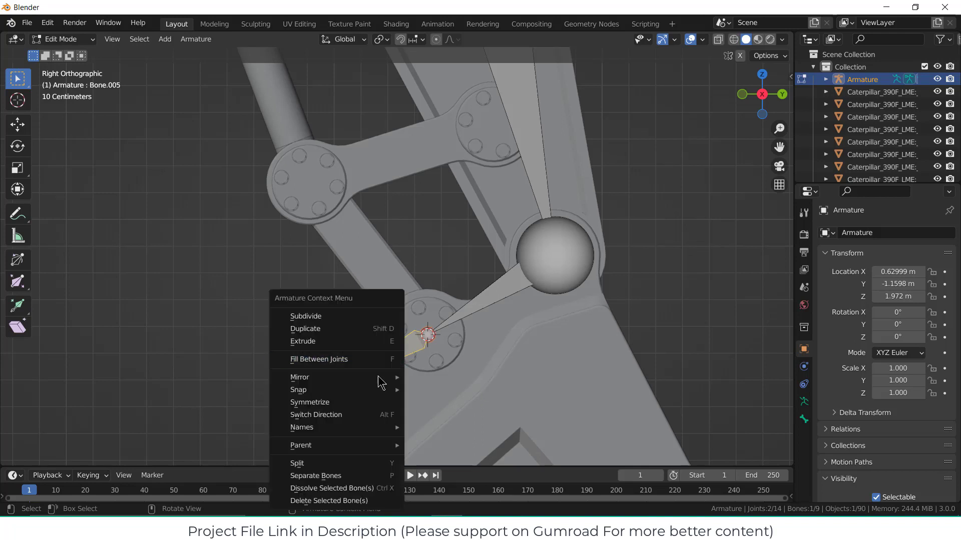
pyautogui.moveTo(373, 450)
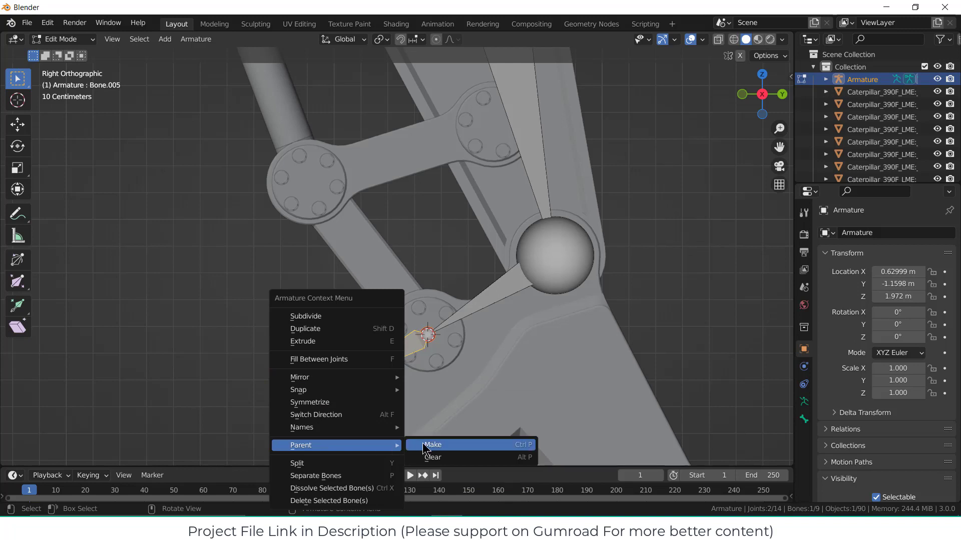
pyautogui.click(432, 457)
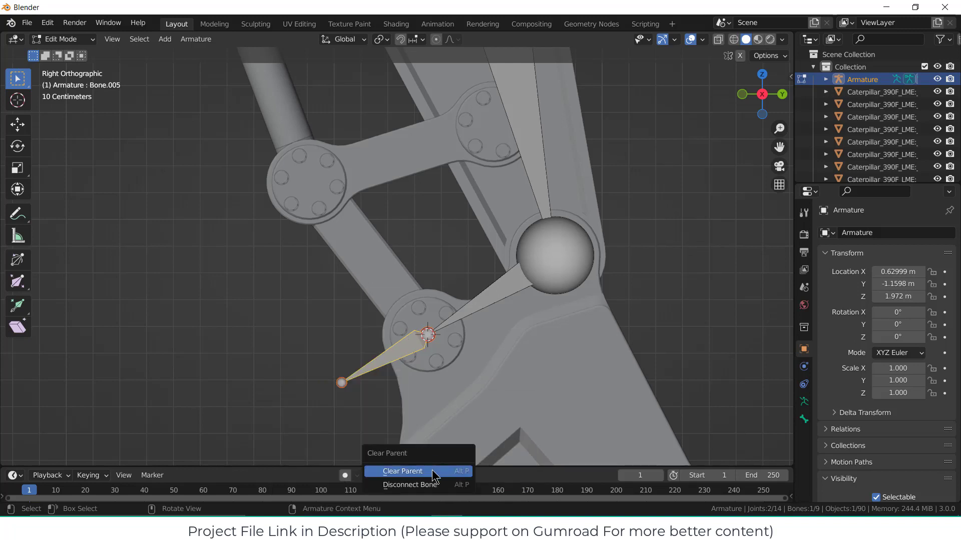
pyautogui.click(433, 475)
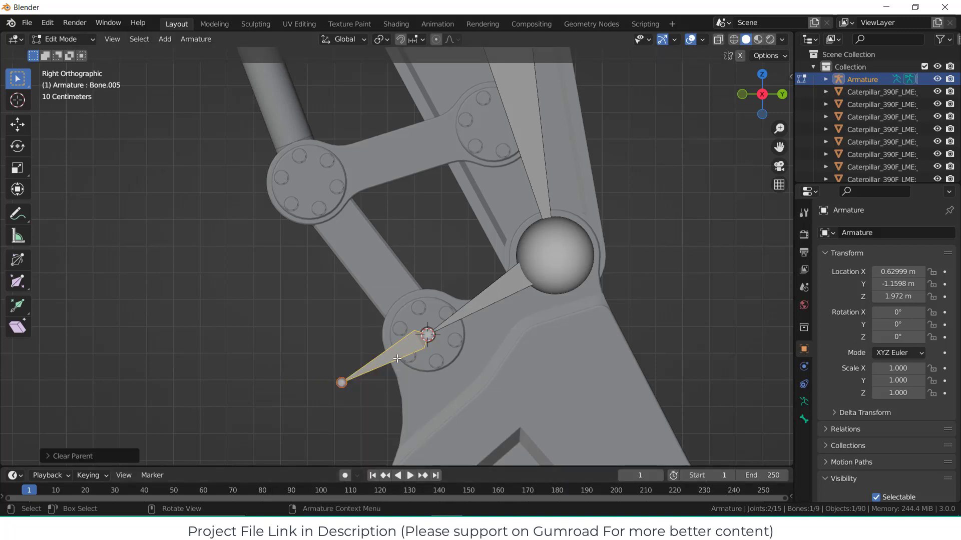
pyautogui.press('g')
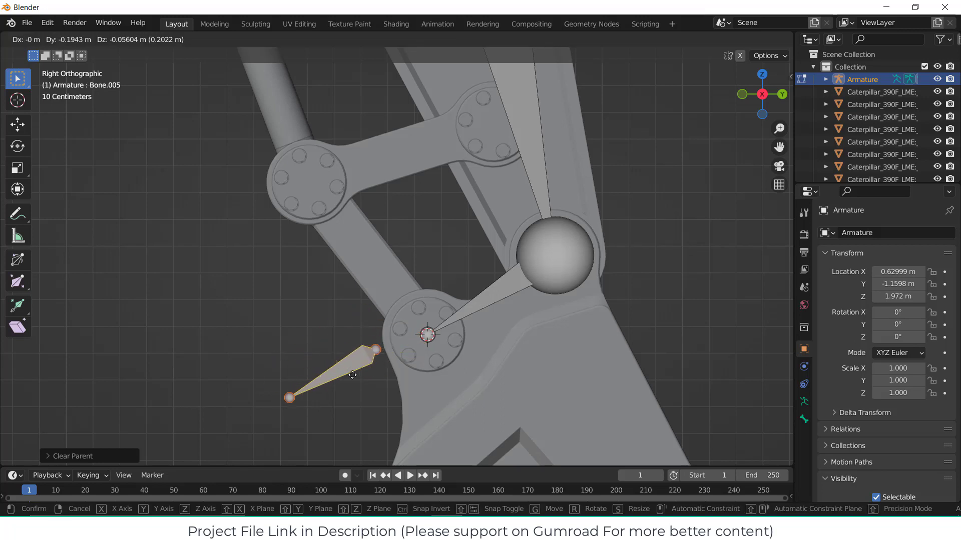
pyautogui.press('Escape')
pyautogui.press('g')
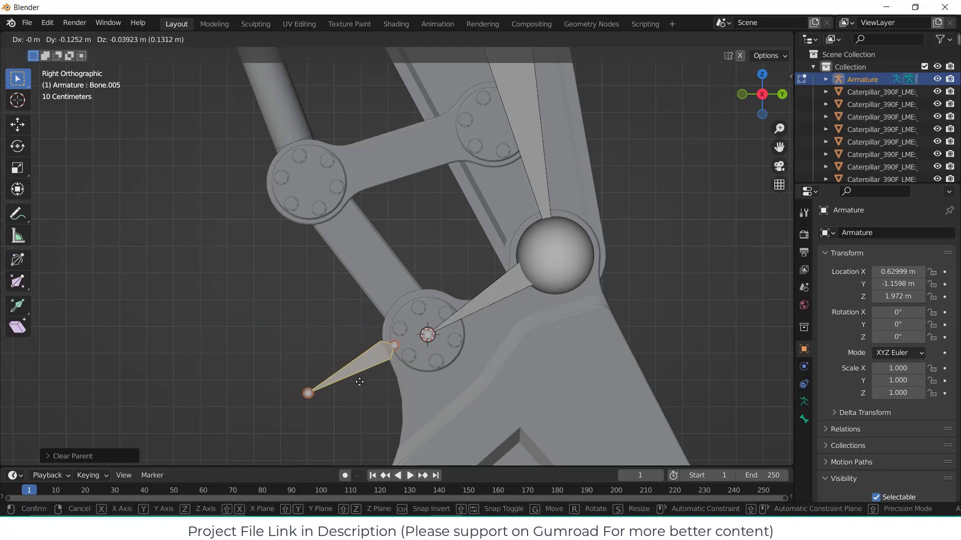
pyautogui.press('Escape')
pyautogui.click(493, 305)
pyautogui.press('g')
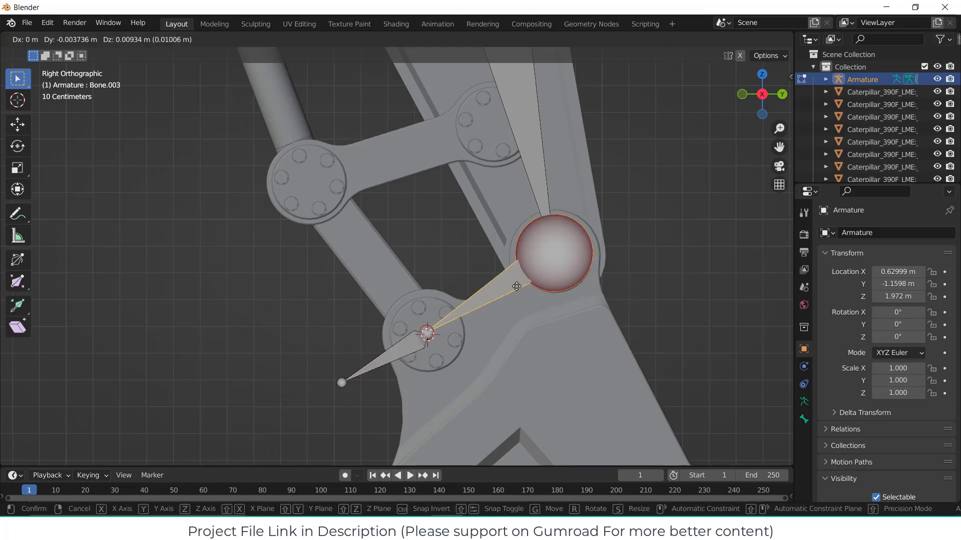
pyautogui.press('Escape')
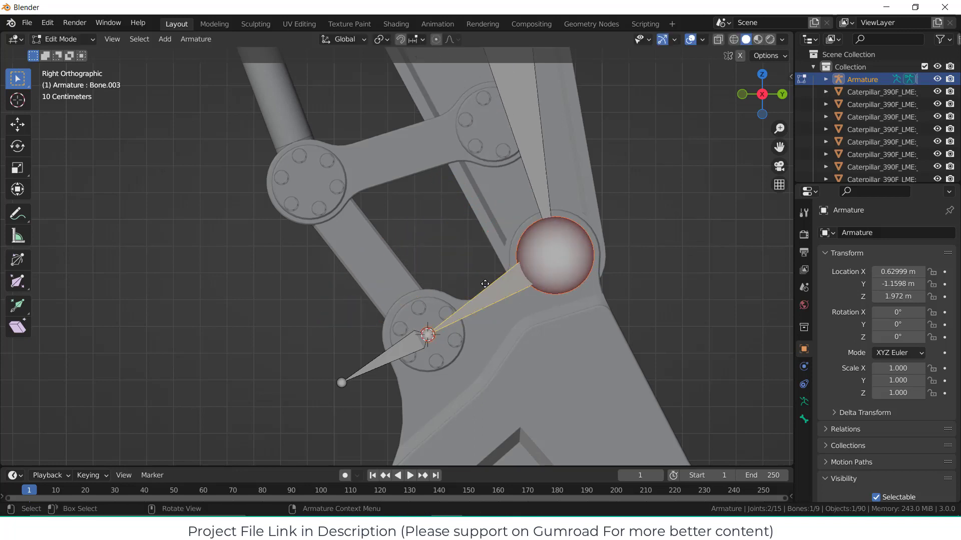
# Hide the two bones meeting at the bucket pin in turn, reveal them again, and select the outer one.
pyautogui.click(404, 346)
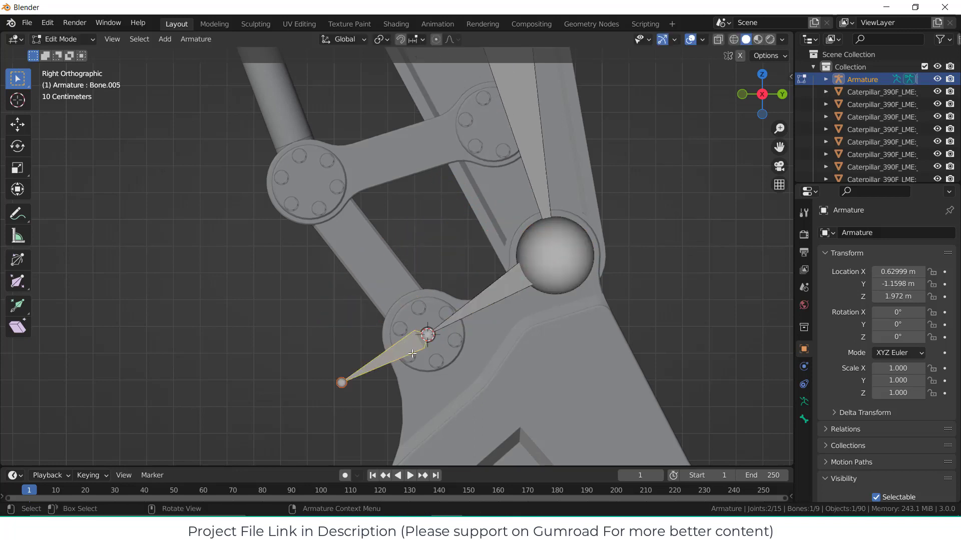
pyautogui.press('h')
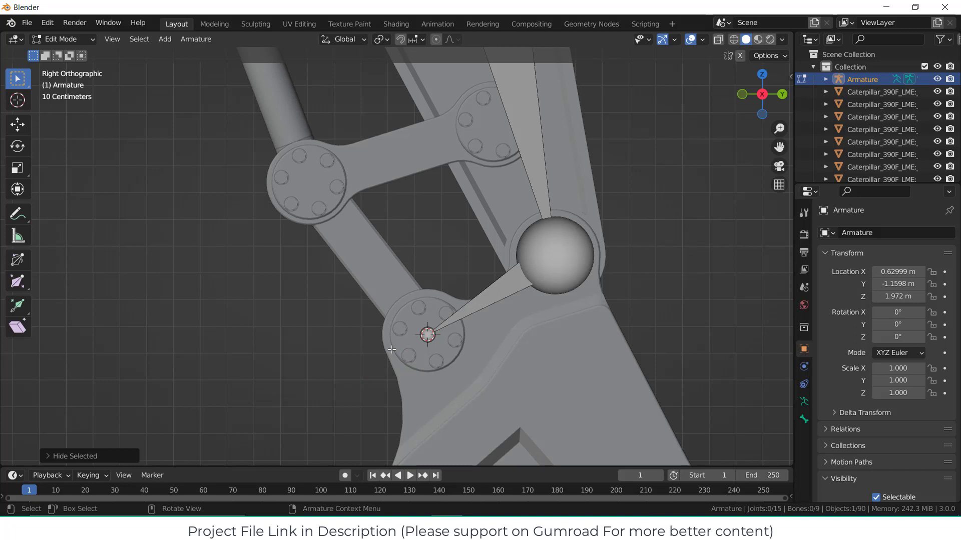
pyautogui.click(479, 311)
pyautogui.press('h')
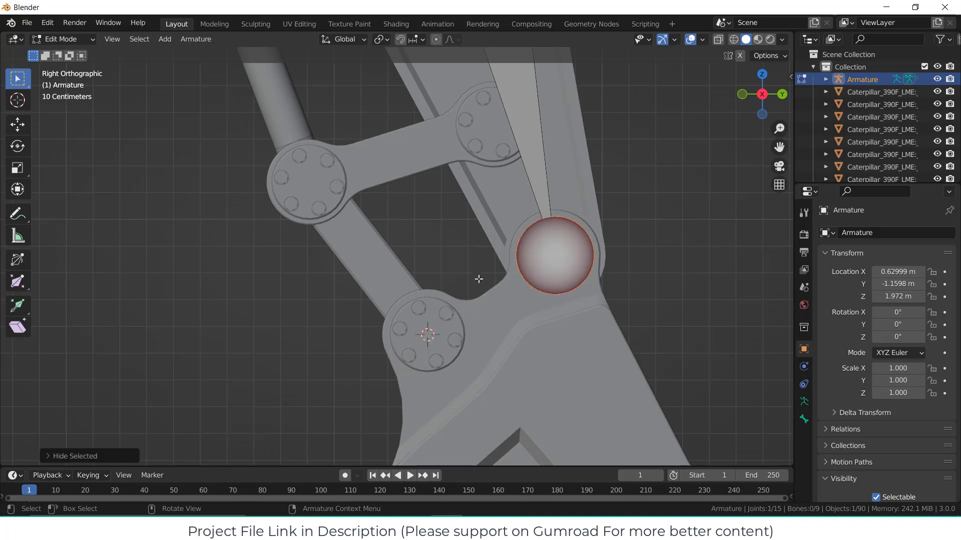
pyautogui.hotkey('alt', 'h')
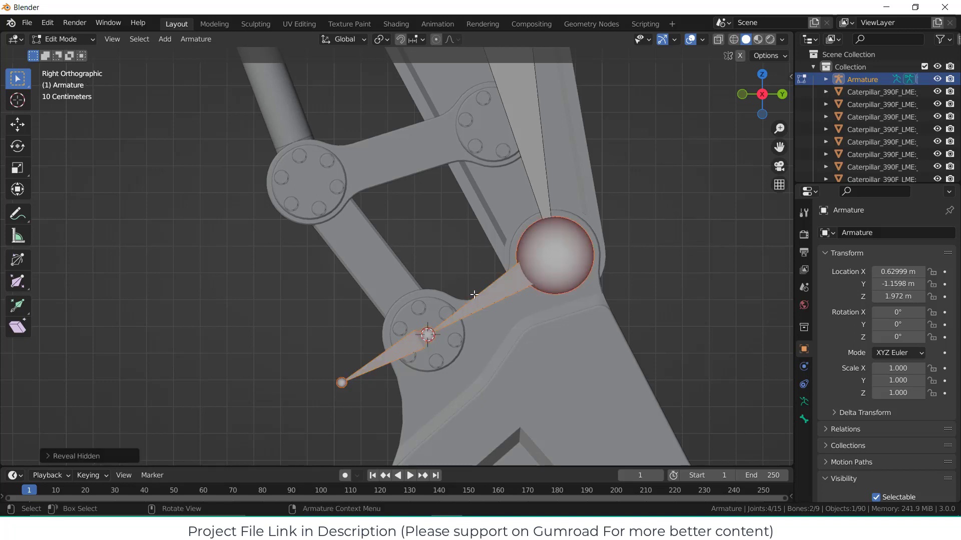
pyautogui.click(412, 347)
pyautogui.press('h')
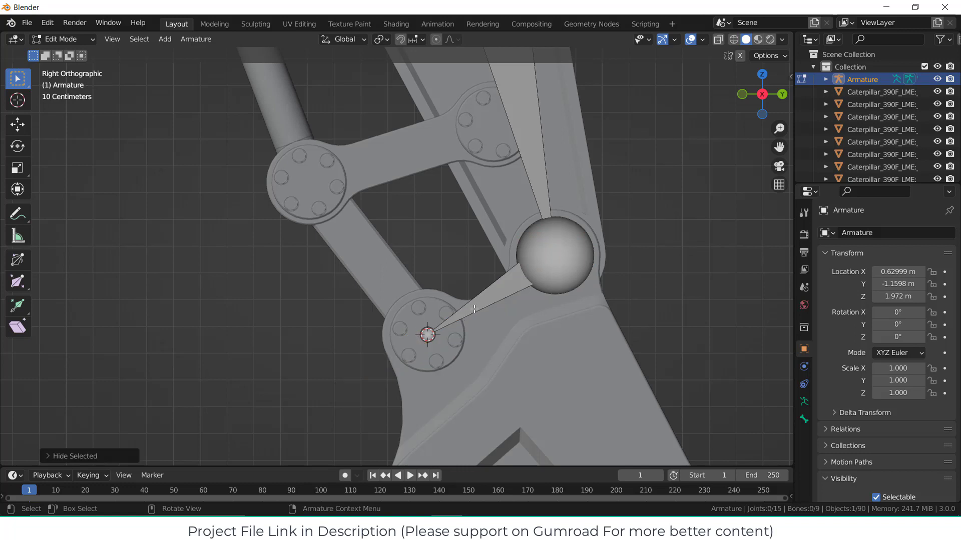
pyautogui.click(499, 299)
pyautogui.press('h')
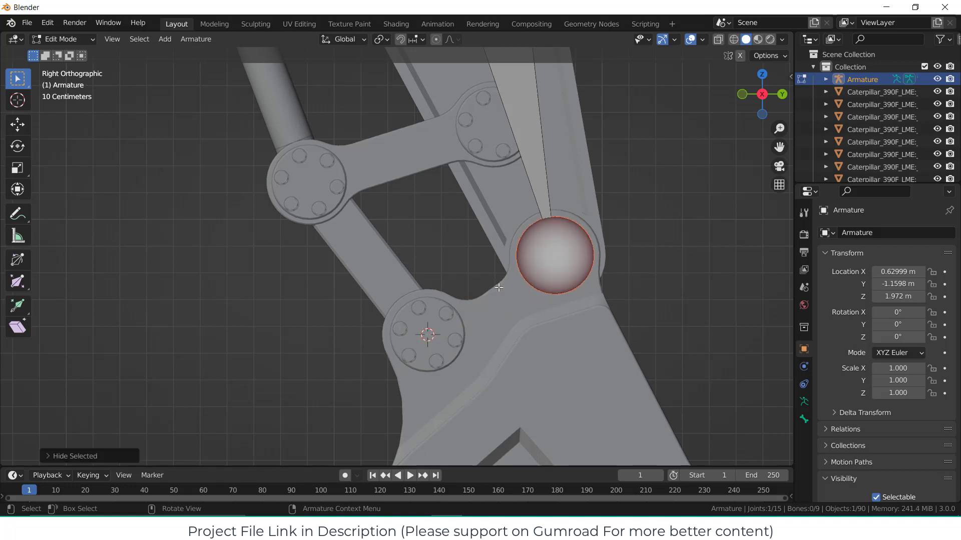
pyautogui.hotkey('alt', 'h')
pyautogui.click(405, 348)
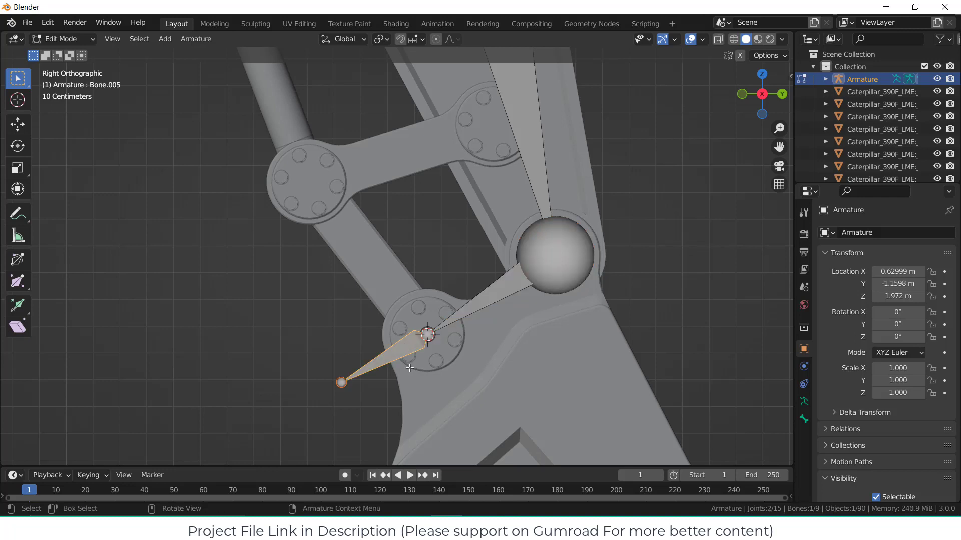
# Hide the outer bone at the bucket pin and try moving the bone between the arm tip and the bucket pin.
pyautogui.press('h')
pyautogui.click(479, 303)
pyautogui.press('g')
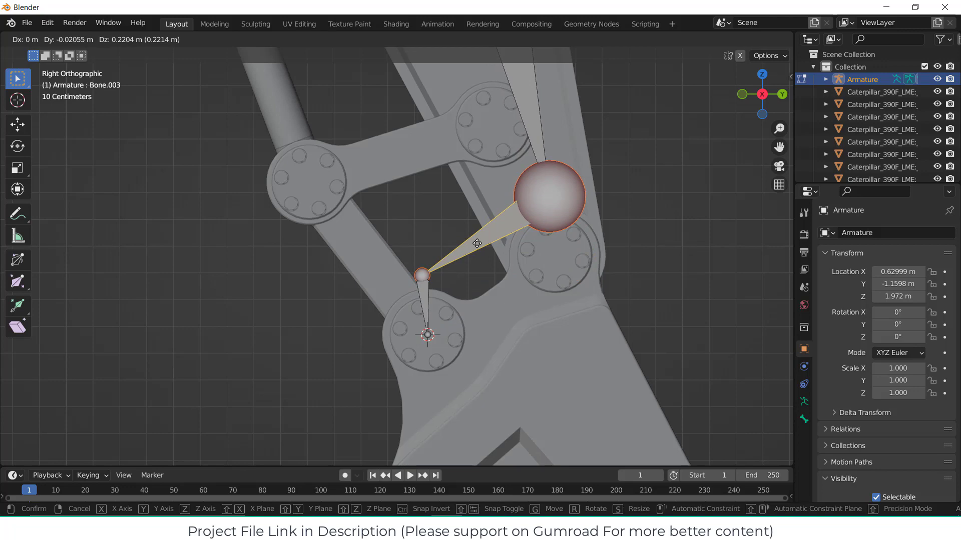
pyautogui.rightClick(476, 244)
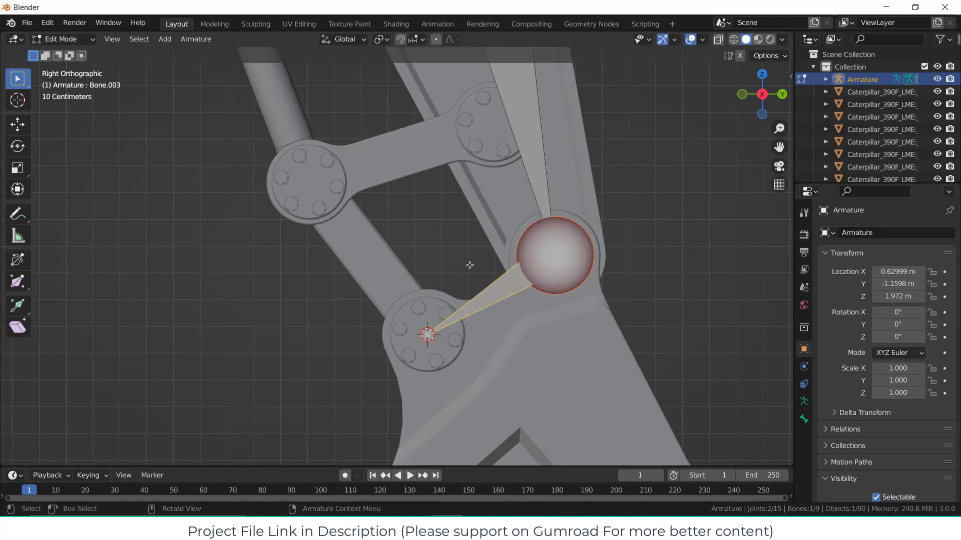
pyautogui.moveTo(492, 300); pyautogui.dragTo(450, 288, button='middle')
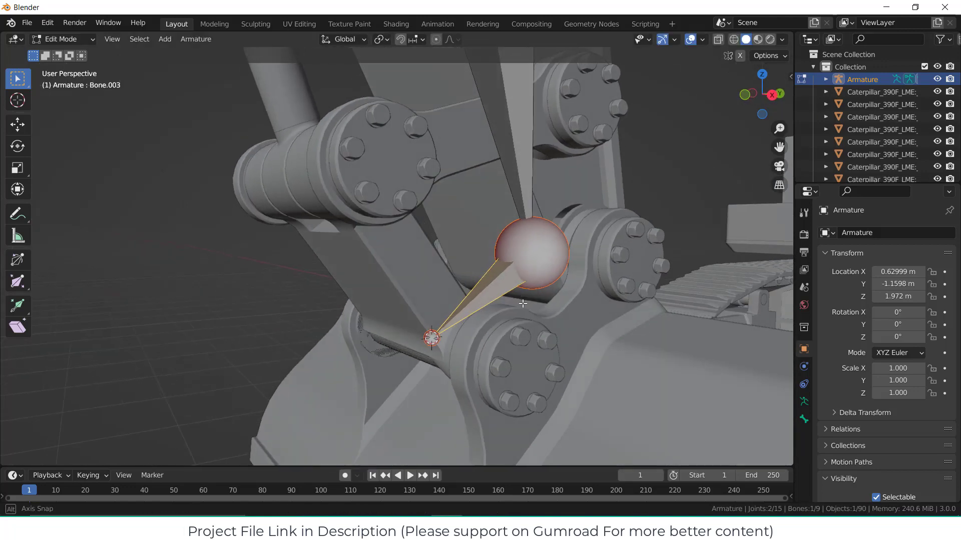
# Expand the armature's bone hierarchy in the Outliner down to the child of Bone.003.
pyautogui.click(825, 79)
pyautogui.click(838, 92)
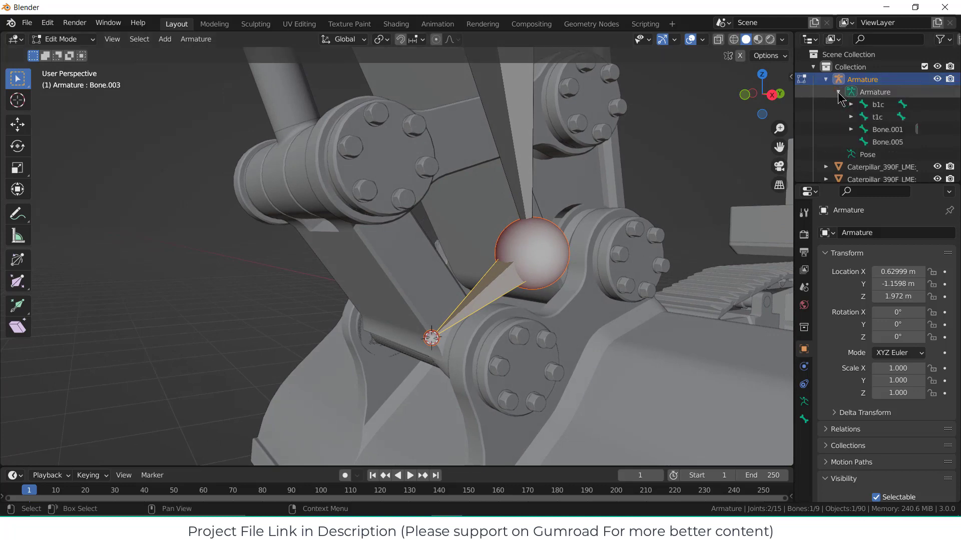
pyautogui.click(850, 130)
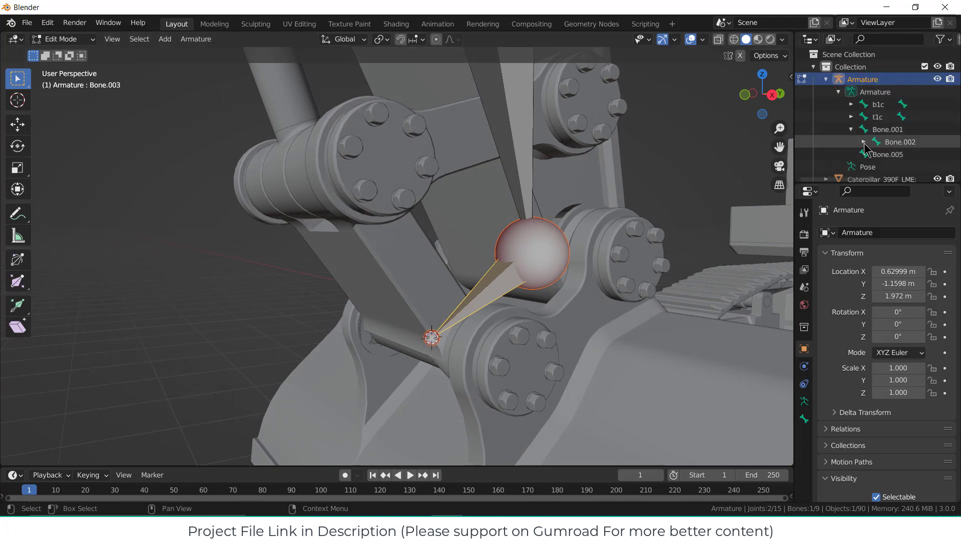
pyautogui.click(864, 143)
pyautogui.click(876, 155)
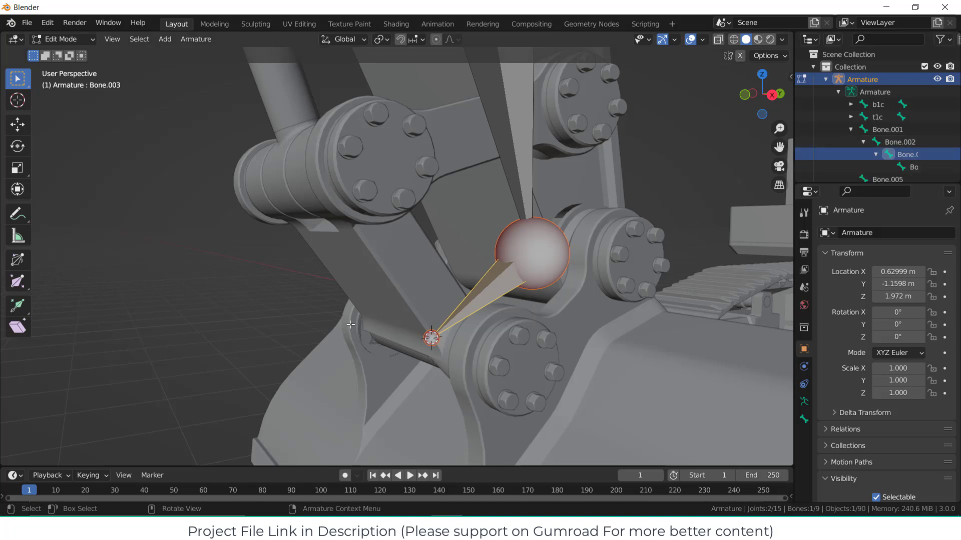
# Reveal the hidden bone and select it alone in the right side view.
pyautogui.hotkey('alt', 'h')
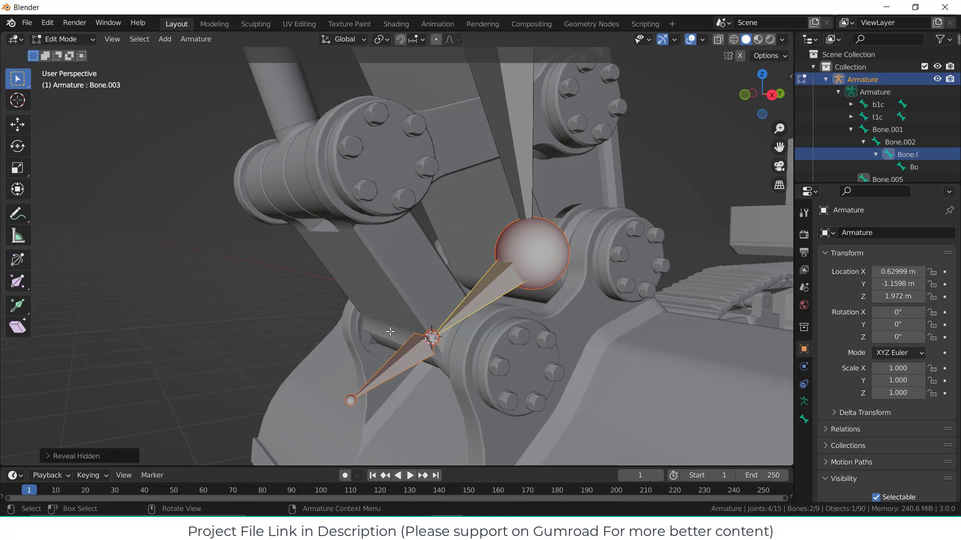
pyautogui.press('KP_3')
pyautogui.click(384, 357)
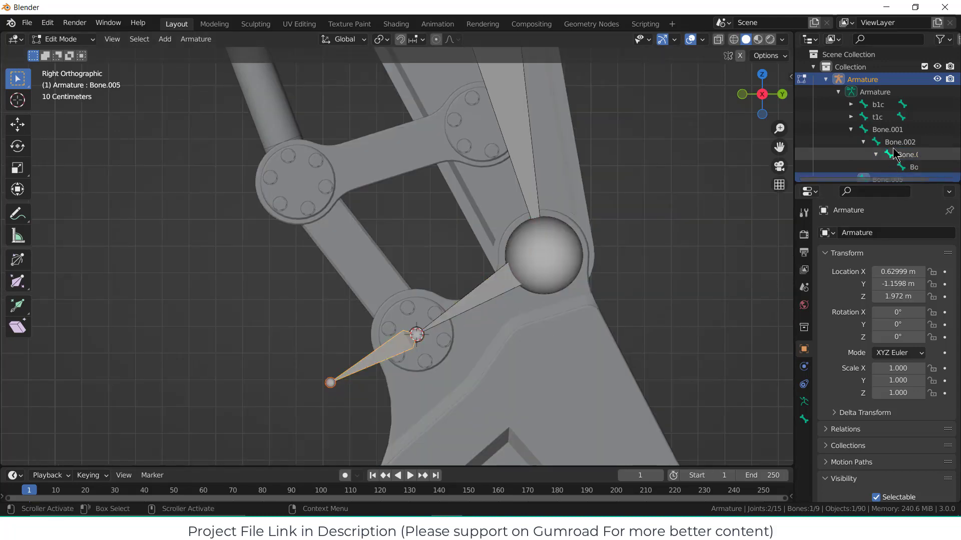
# Delete Bone.004, the tiny leftover child of Bone.003 at the bucket pin.
pyautogui.scroll(-3, 919, 128)
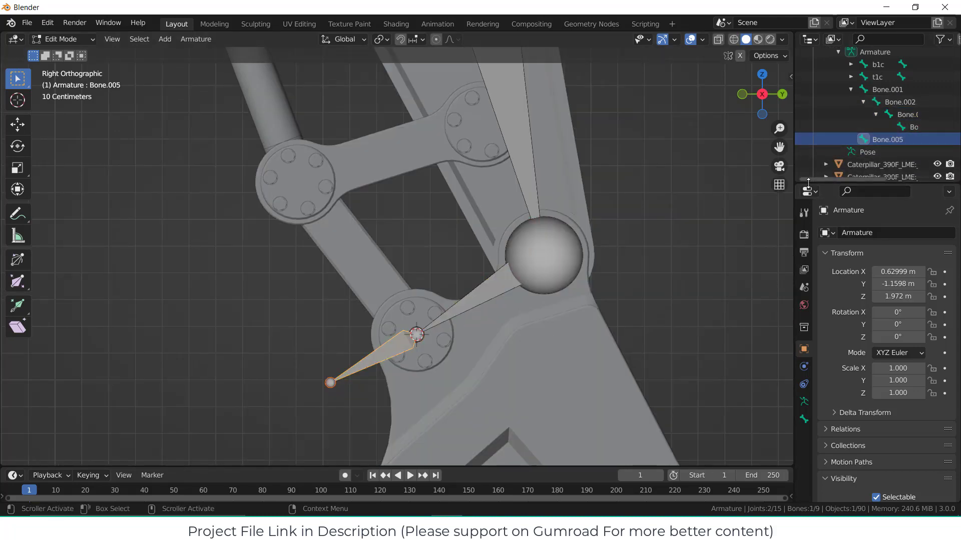
pyautogui.click(921, 128)
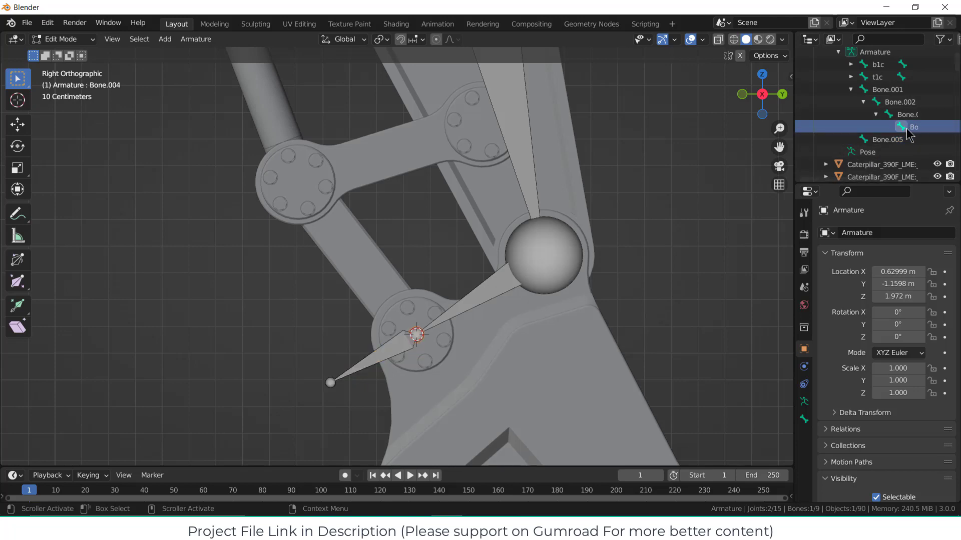
pyautogui.moveTo(457, 242); pyautogui.dragTo(416, 353, button='middle')
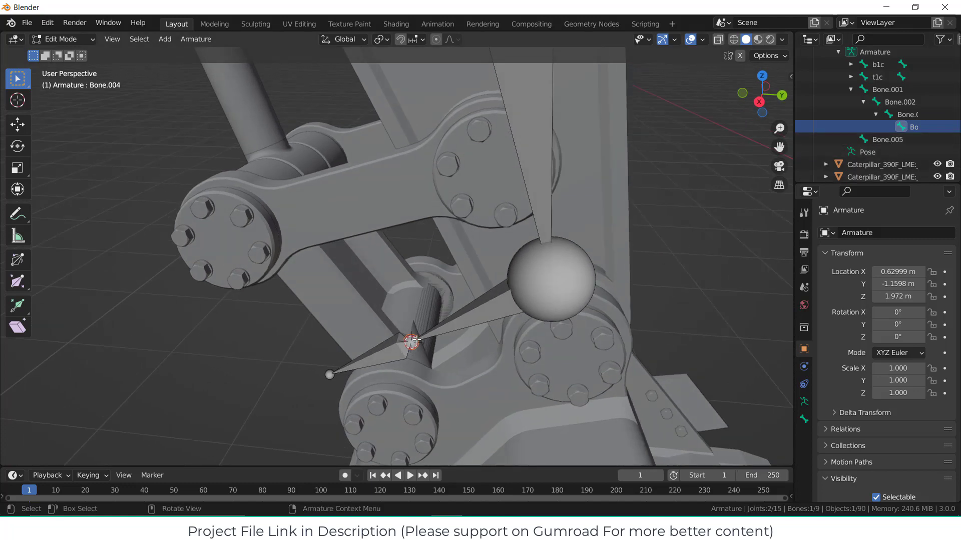
pyautogui.scroll(3, 415, 340)
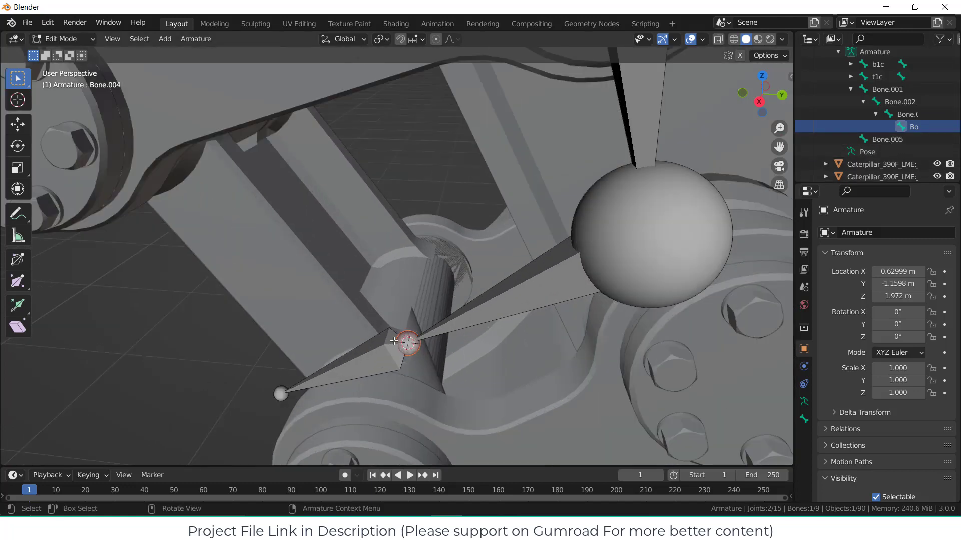
pyautogui.rightClick(914, 133)
pyautogui.press('x')
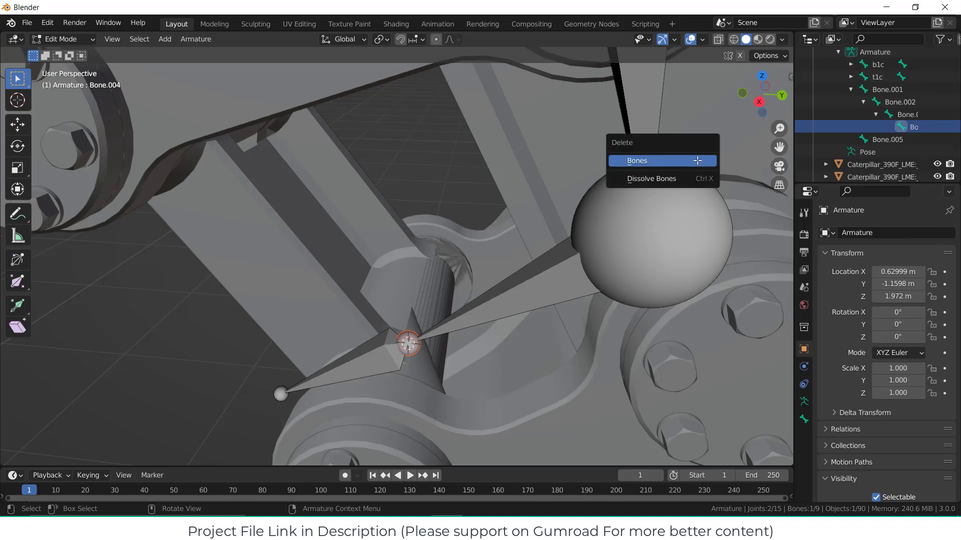
pyautogui.click(699, 161)
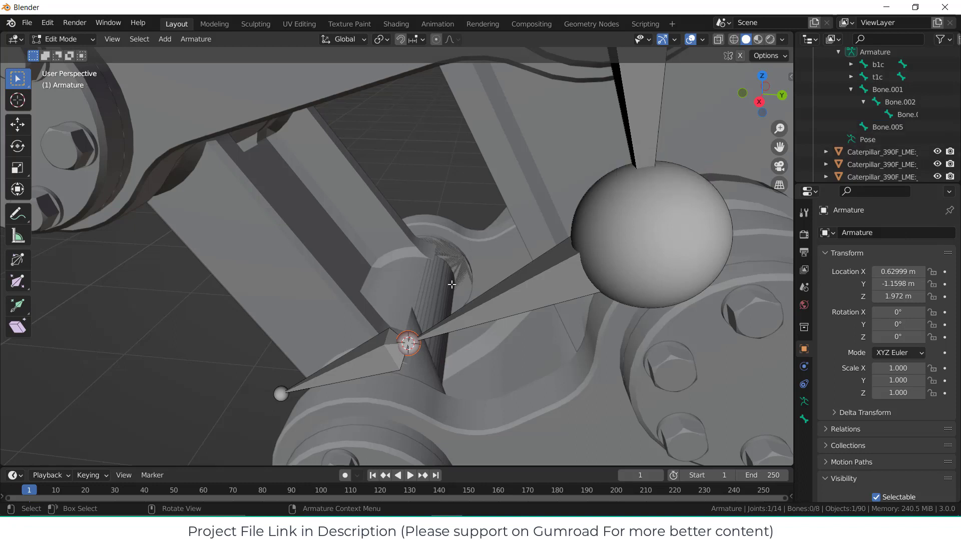
# In the right side view, try moving Bone.003 and Bone.005 one at a time, cancelling each move.
pyautogui.click(518, 312)
pyautogui.scroll(-2, 518, 309)
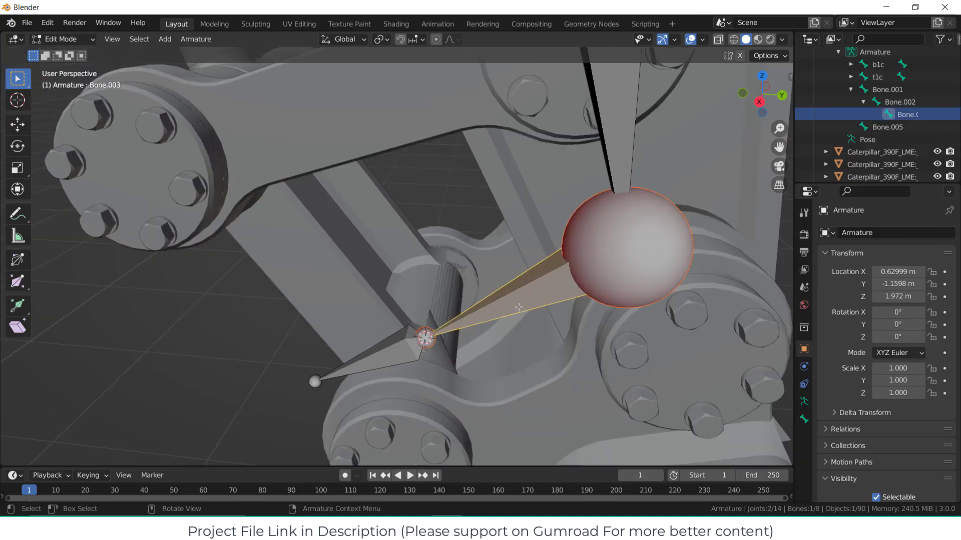
pyautogui.press('KP_3')
pyautogui.press('g')
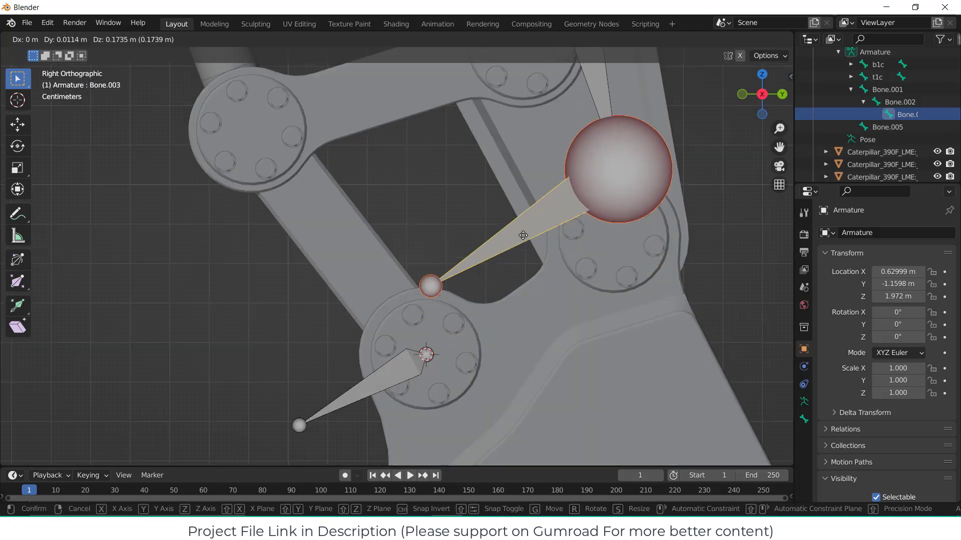
pyautogui.rightClick(528, 278)
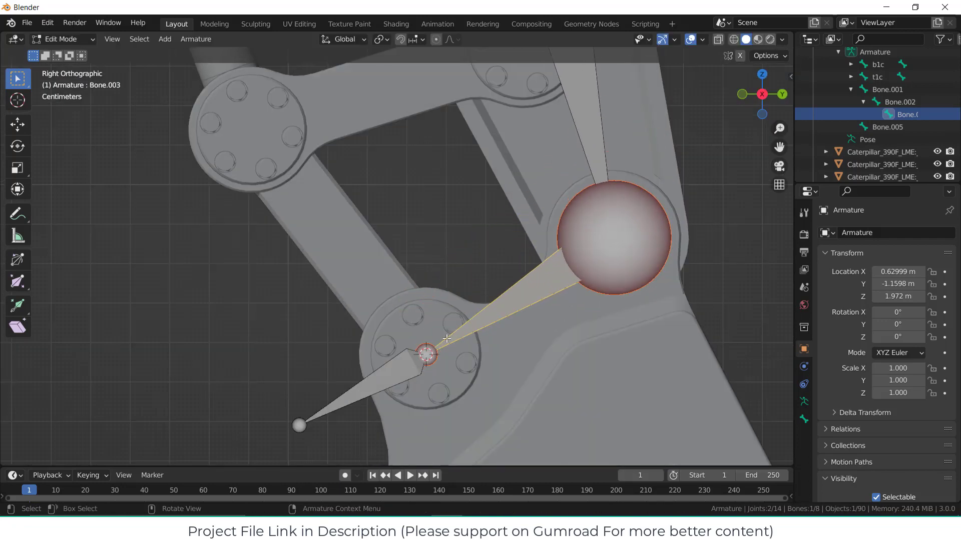
pyautogui.click(407, 380)
pyautogui.press('g')
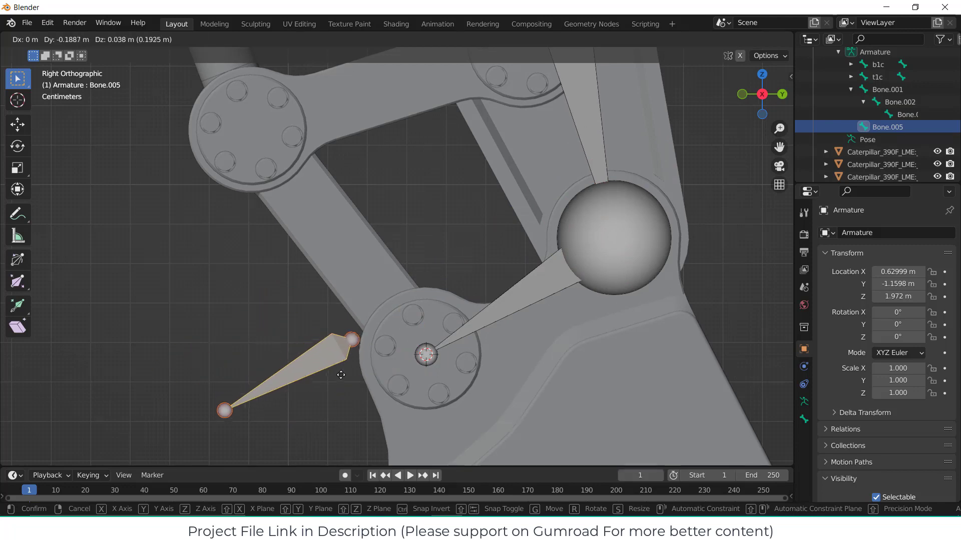
pyautogui.rightClick(341, 374)
pyautogui.click(548, 289)
pyautogui.press('g')
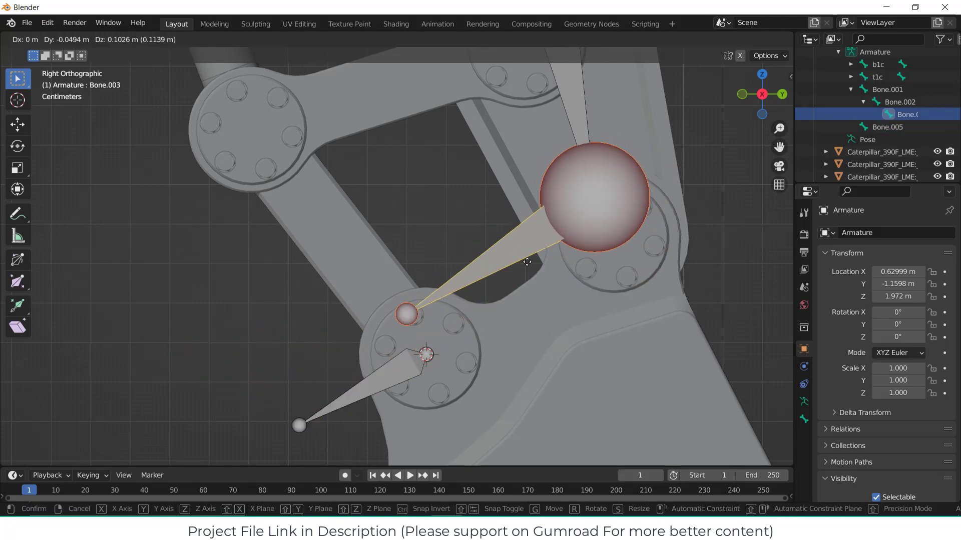
pyautogui.rightClick(528, 259)
# Examine the whole armature along the boom, arm and bucket linkage in the right side view.
pyautogui.scroll(-2, 491, 277)
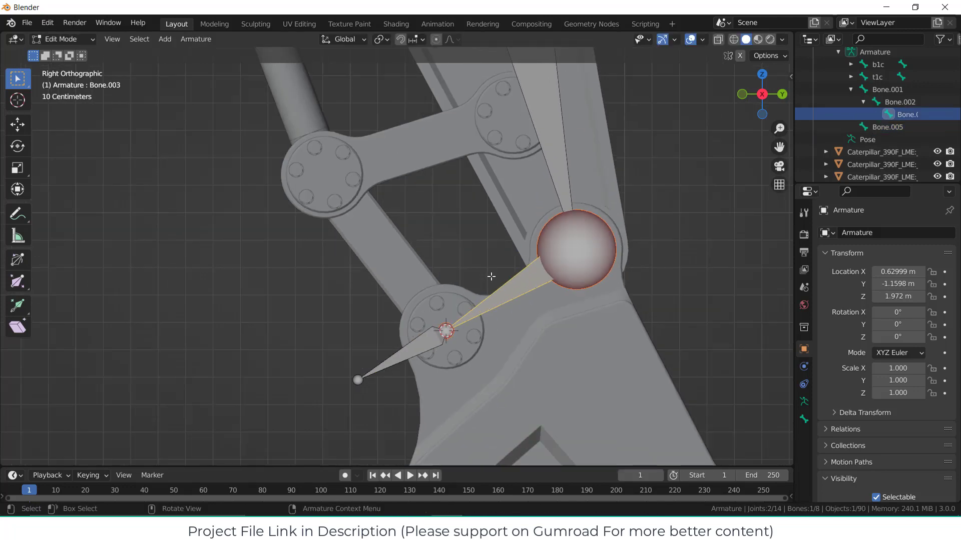
pyautogui.scroll(-2, 491, 276)
pyautogui.scroll(2, 464, 306)
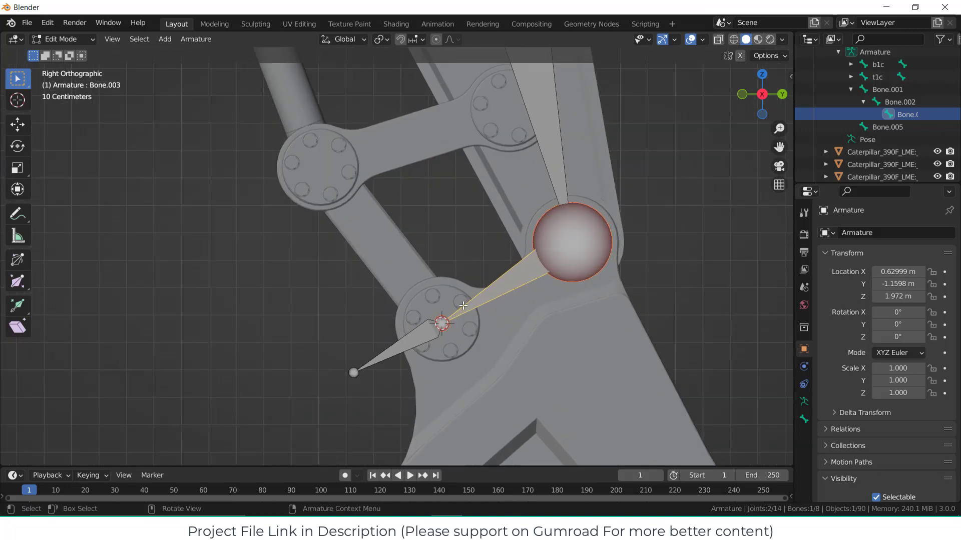
pyautogui.scroll(-3, 464, 306)
pyautogui.scroll(-6, 534, 248)
pyautogui.keyDown('shift'); pyautogui.moveTo(560, 229); pyautogui.dragTo(331, 242, button='middle'); pyautogui.keyUp('shift')
pyautogui.scroll(2, 350, 240)
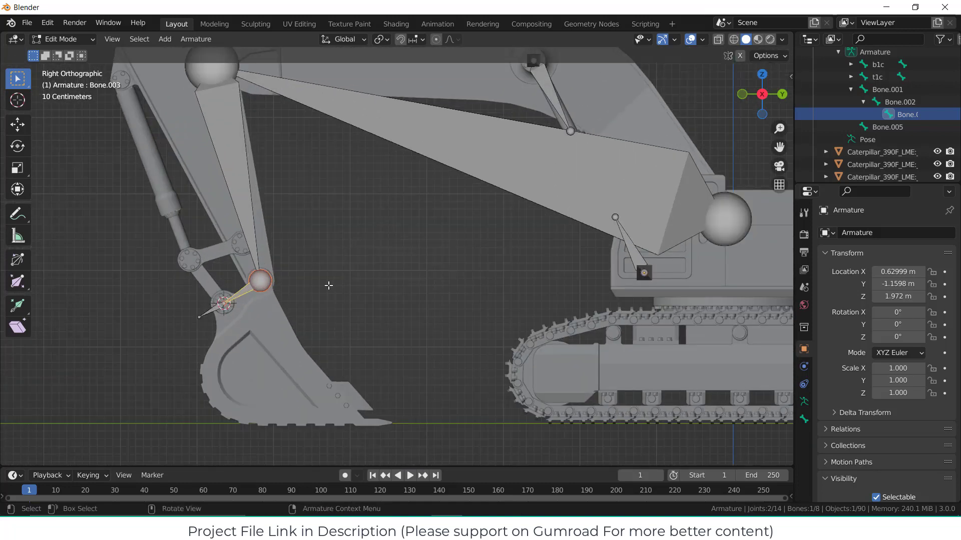
pyautogui.keyDown('shift'); pyautogui.moveTo(329, 286); pyautogui.dragTo(375, 337, button='middle'); pyautogui.keyUp('shift')
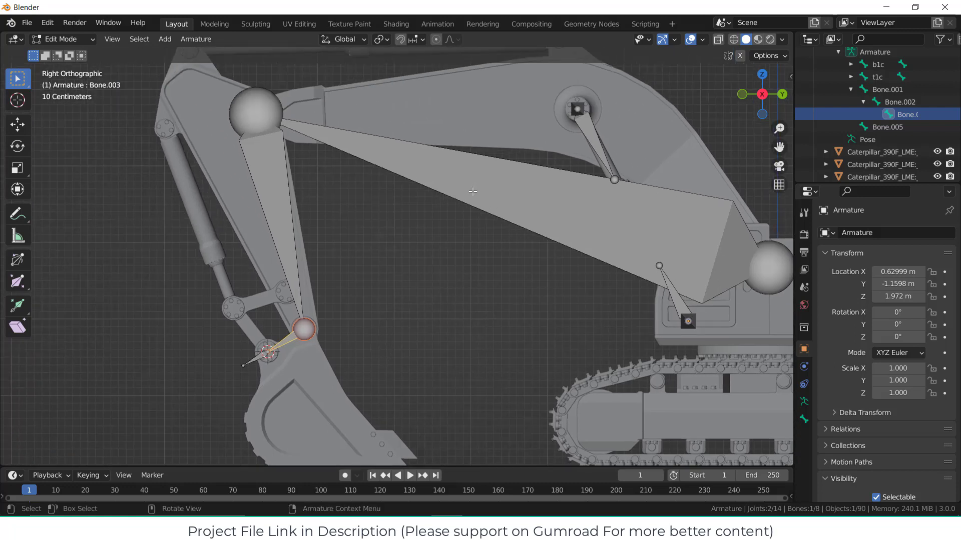
# Deselect all bones and switch the armature to Pose Mode.
pyautogui.click(411, 271)
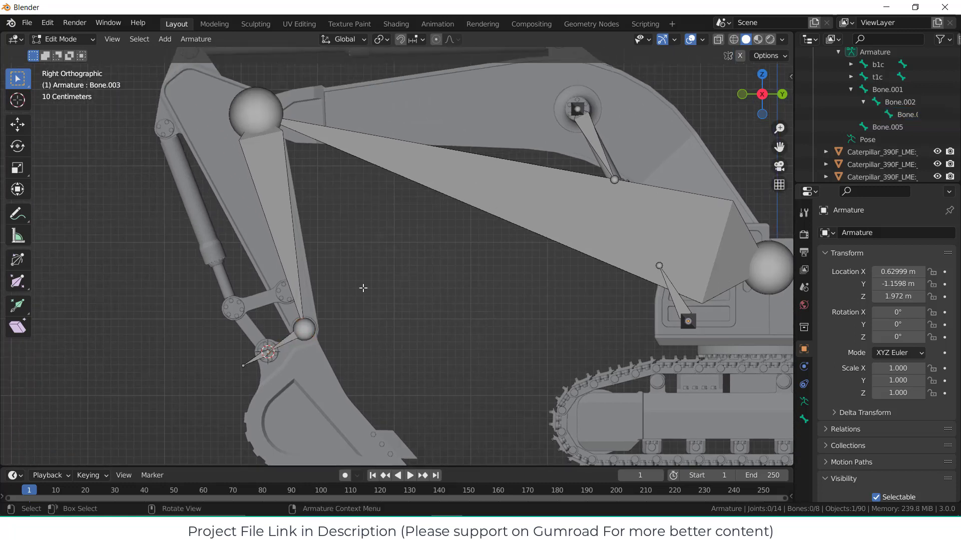
pyautogui.scroll(3, 209, 333)
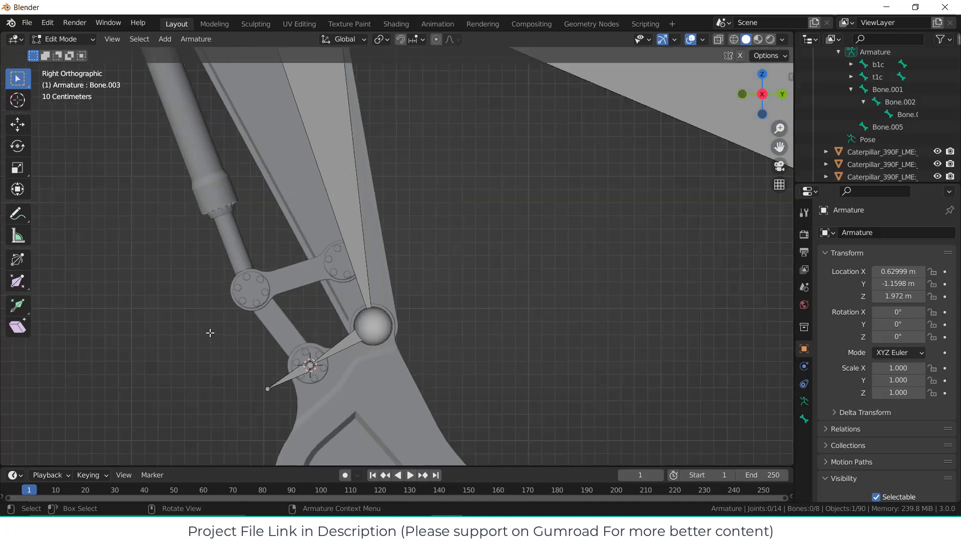
pyautogui.click(61, 39)
pyautogui.click(61, 79)
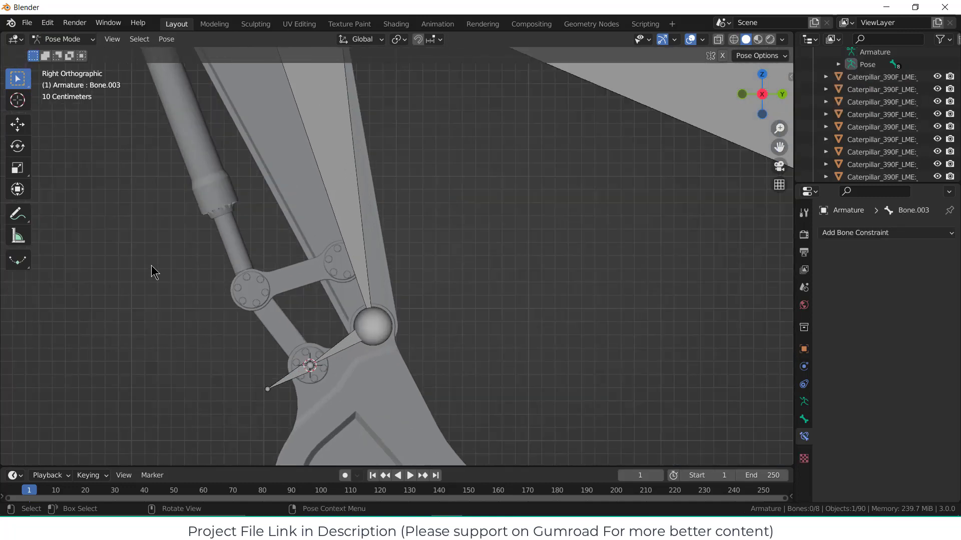
# Add an Inverse Kinematics constraint to Bone.003 with Bone.005 as its target.
pyautogui.click(296, 379)
pyautogui.keyDown('shift'); pyautogui.click(349, 351); pyautogui.keyUp('shift')
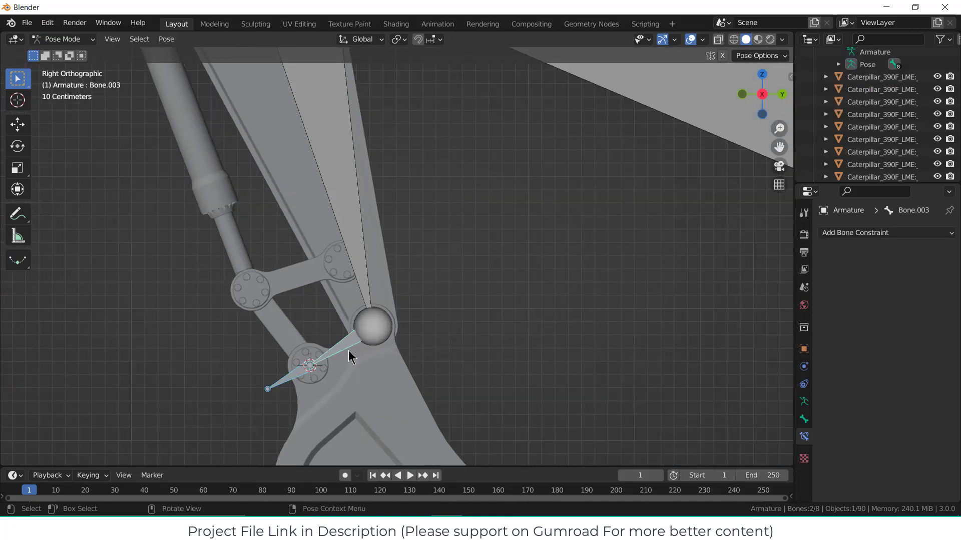
pyautogui.hotkey('ctrl', 'shift', 'c')
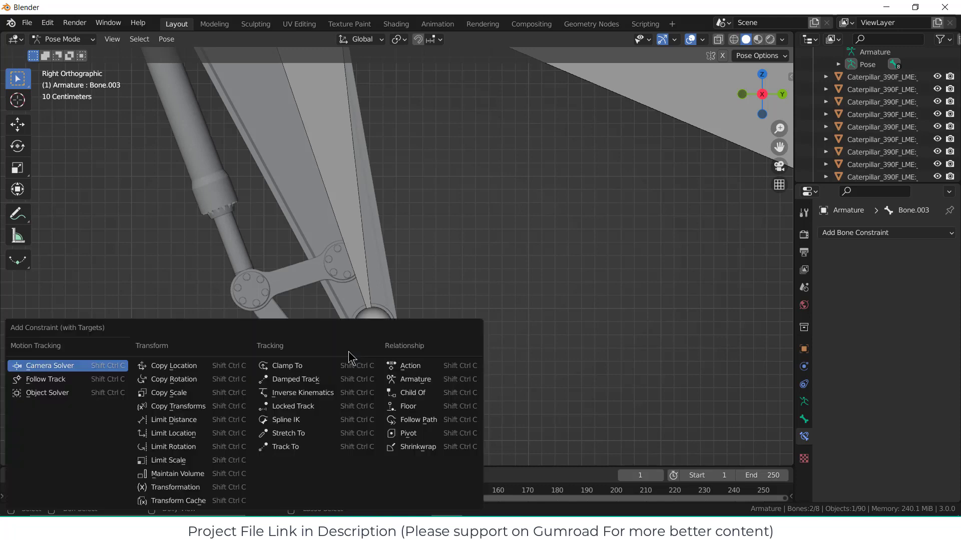
pyautogui.click(334, 393)
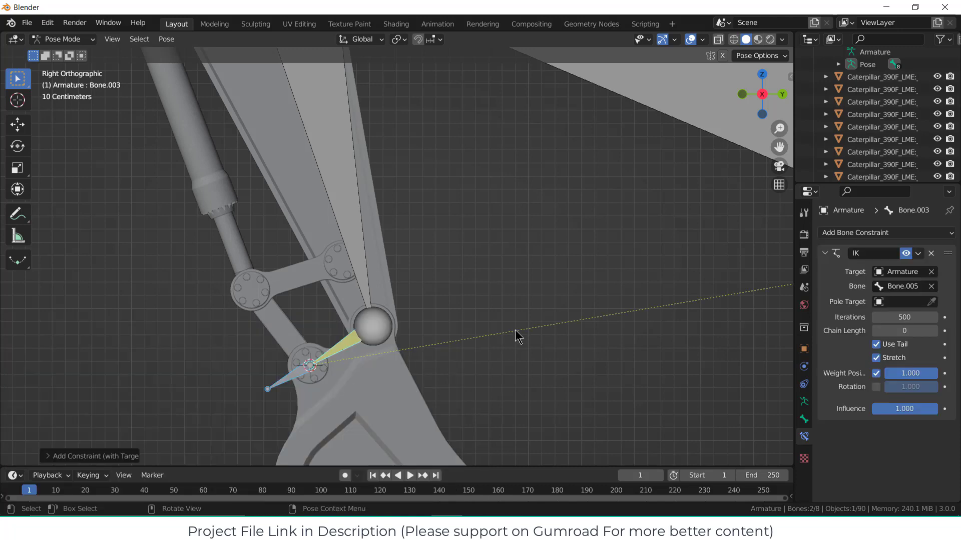
# Test the IK chain by moving the target Bone.005 in the right side view, returning it to its original place.
pyautogui.scroll(-8, 519, 336)
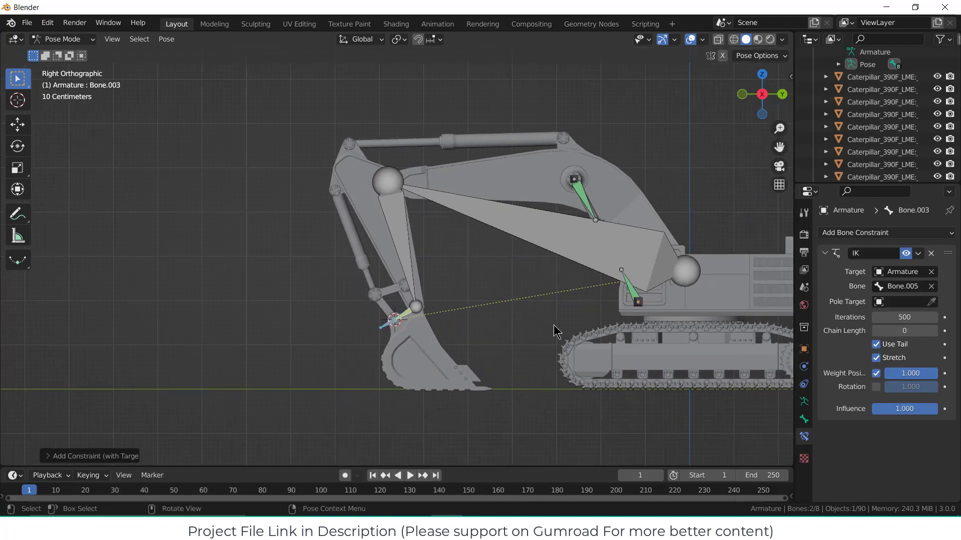
pyautogui.scroll(2, 508, 290)
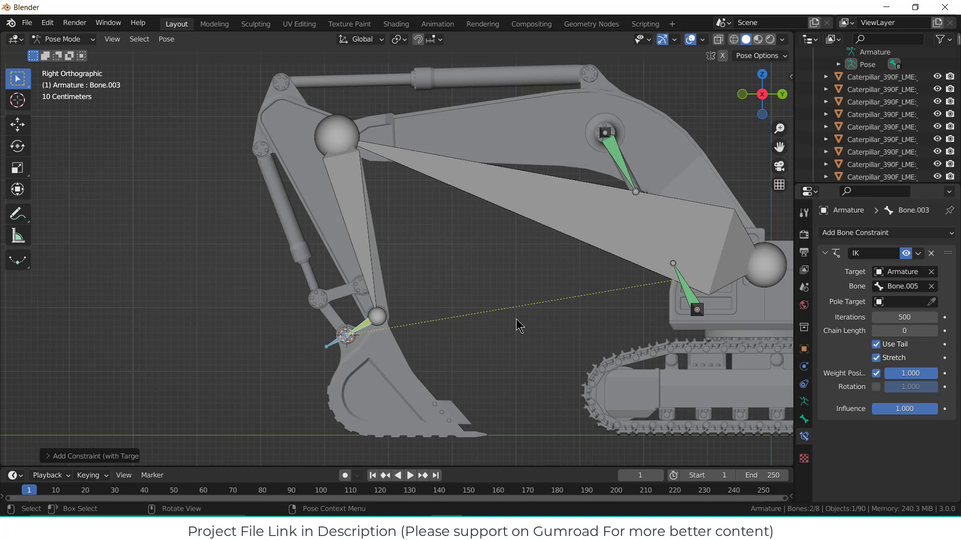
pyautogui.scroll(-1, 430, 193)
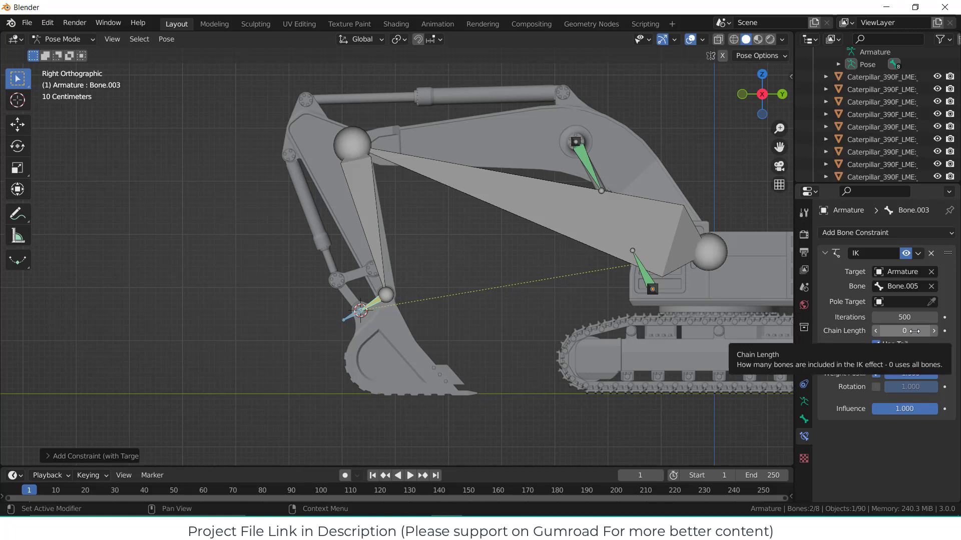
pyautogui.click(351, 316)
pyautogui.press('g')
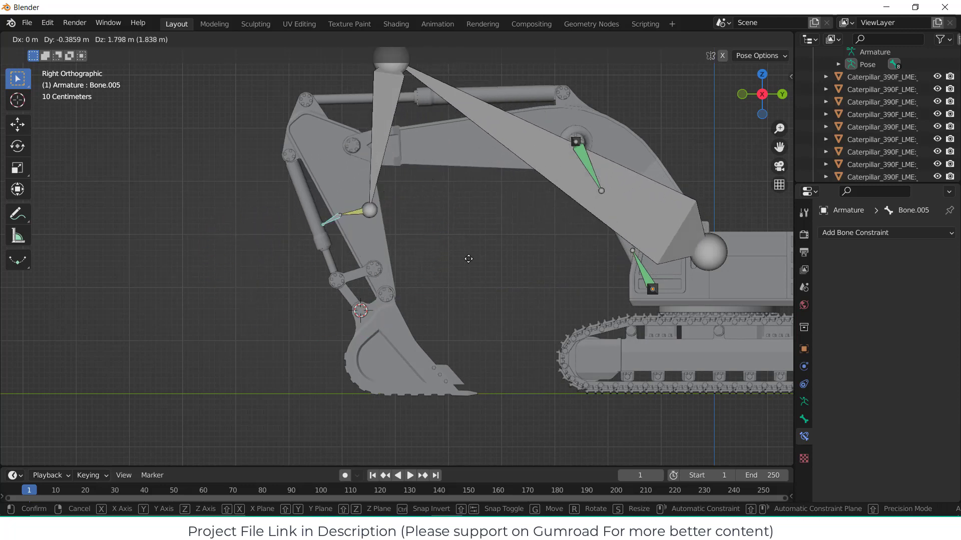
pyautogui.click(488, 294)
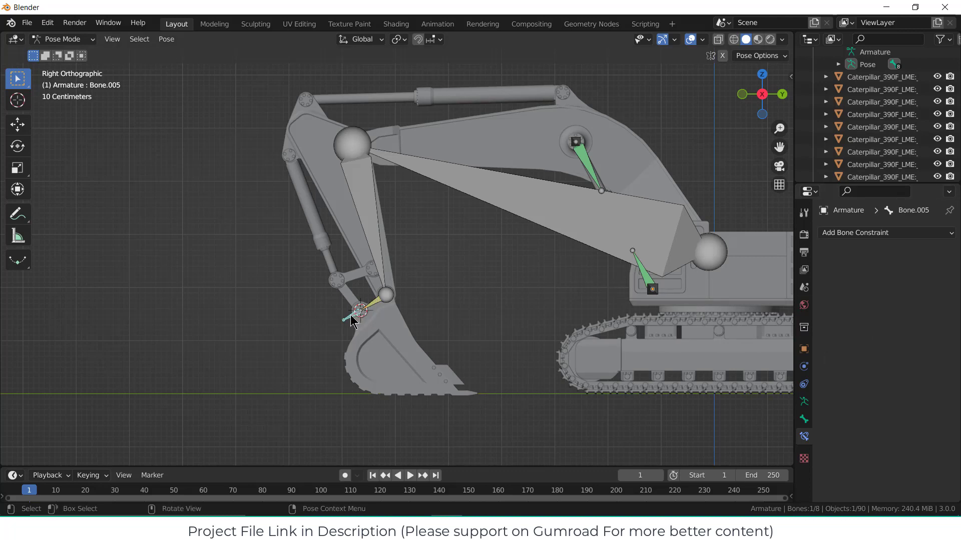
# Set the chain length of Bone.003's IK constraint to 3.
pyautogui.click(372, 303)
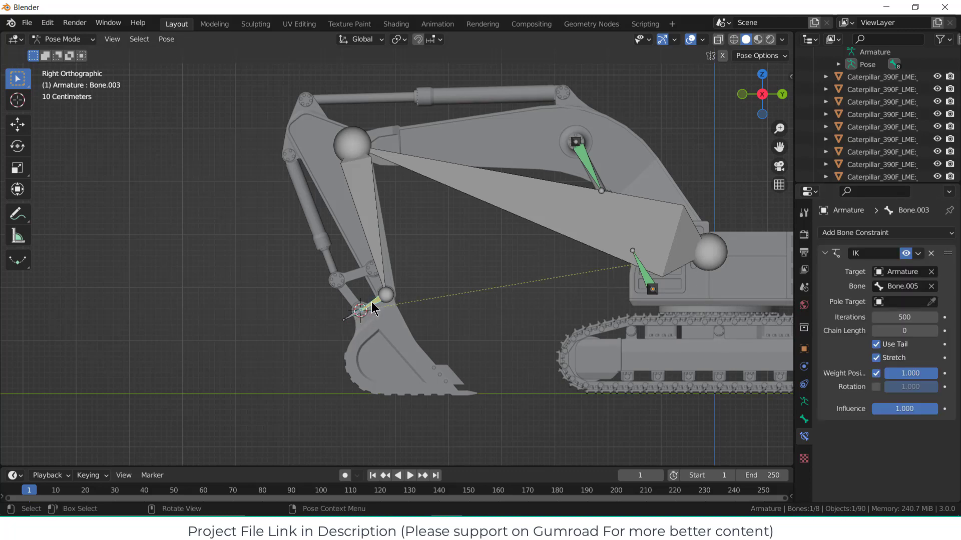
pyautogui.click(934, 331)
pyautogui.click(934, 331)
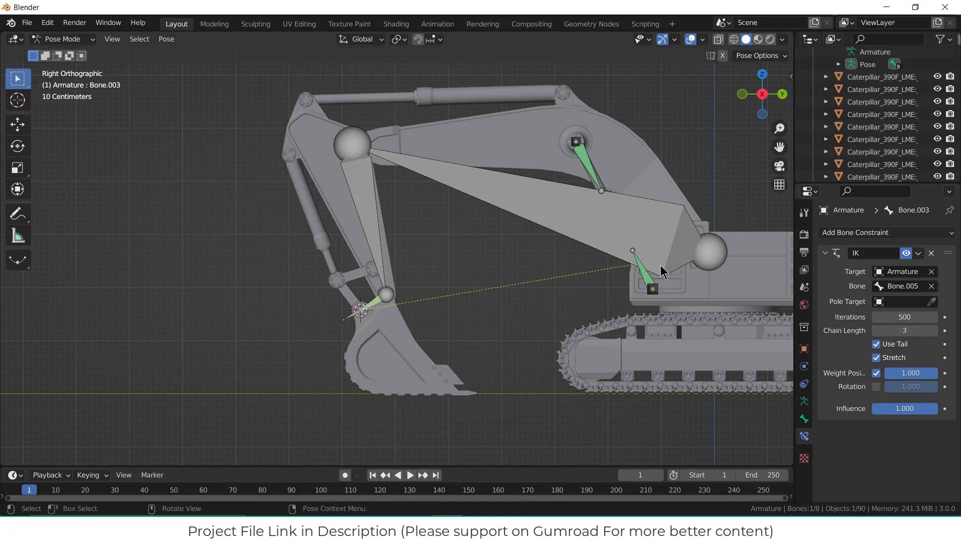
# Test the shortened IK chain by moving the target Bone.005, returning it to its original place.
pyautogui.click(360, 316)
pyautogui.press('g')
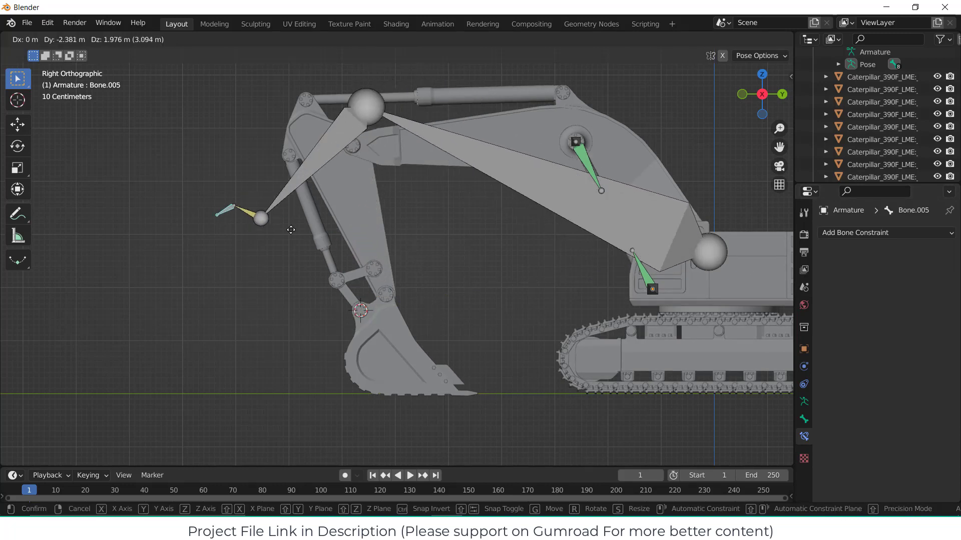
pyautogui.press('Escape')
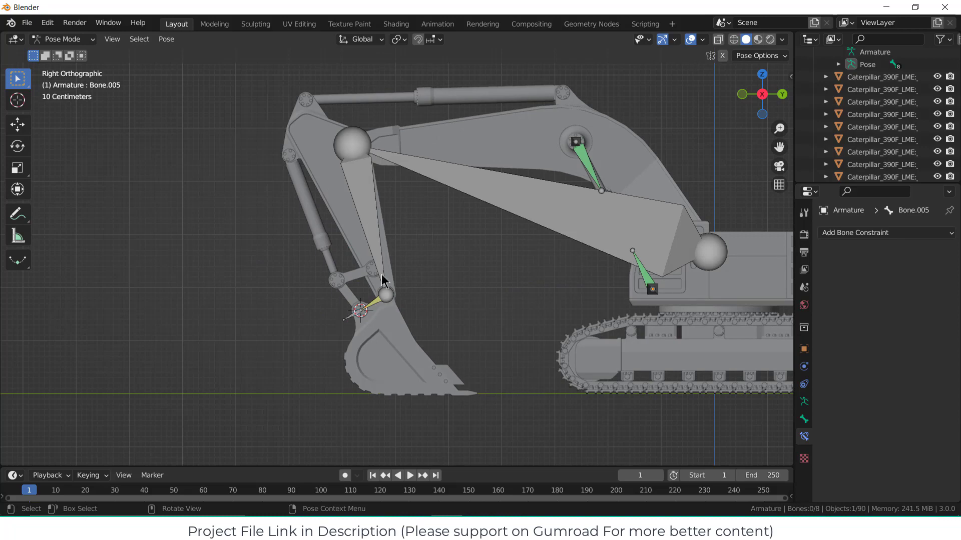
# In Edit Mode, parent the t1c control bone to the boom bone Bone.001 with Keep Offset.
pyautogui.moveTo(382, 281); pyautogui.dragTo(414, 281, button='middle')
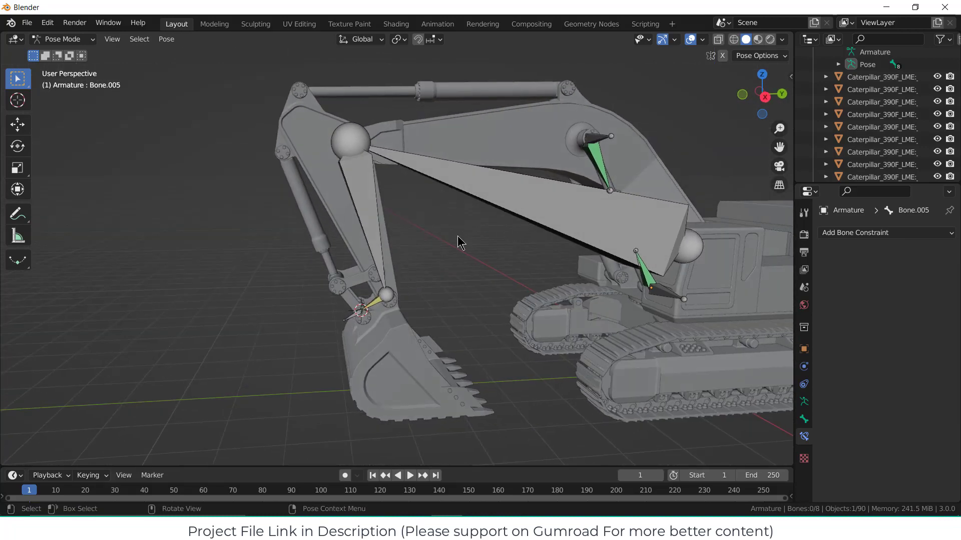
pyautogui.click(599, 140)
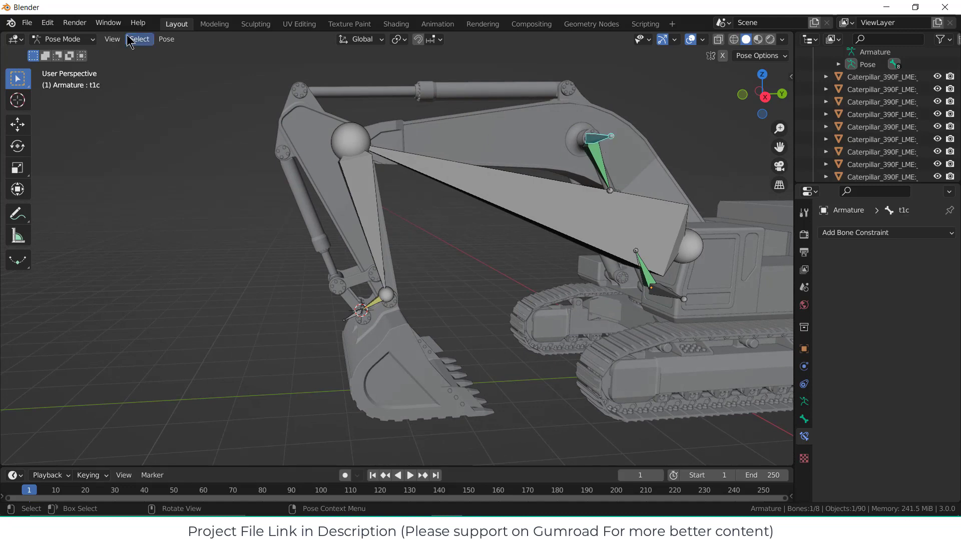
pyautogui.click(60, 39)
pyautogui.click(79, 67)
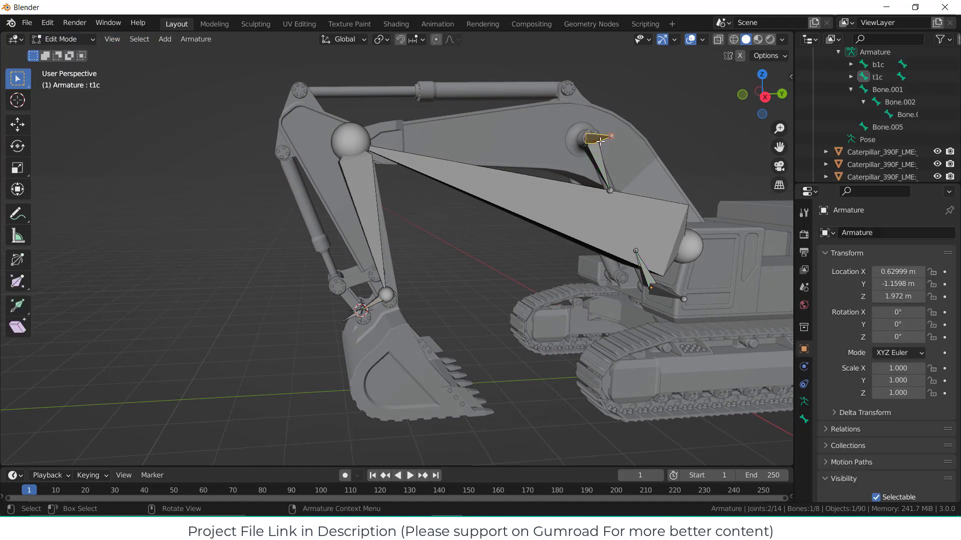
pyautogui.keyDown('shift'); pyautogui.click(538, 196); pyautogui.keyUp('shift')
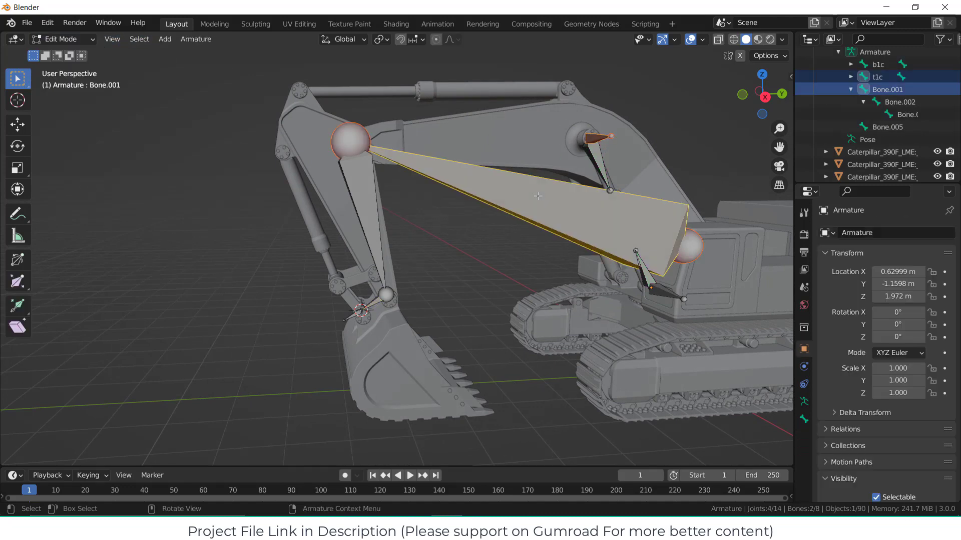
pyautogui.hotkey('ctrl', 'p')
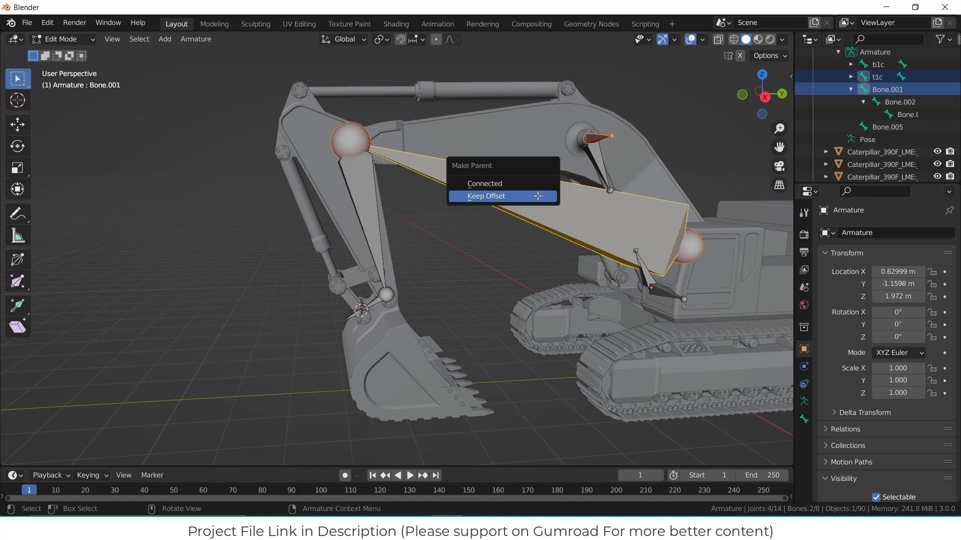
pyautogui.click(538, 195)
pyautogui.click(502, 250)
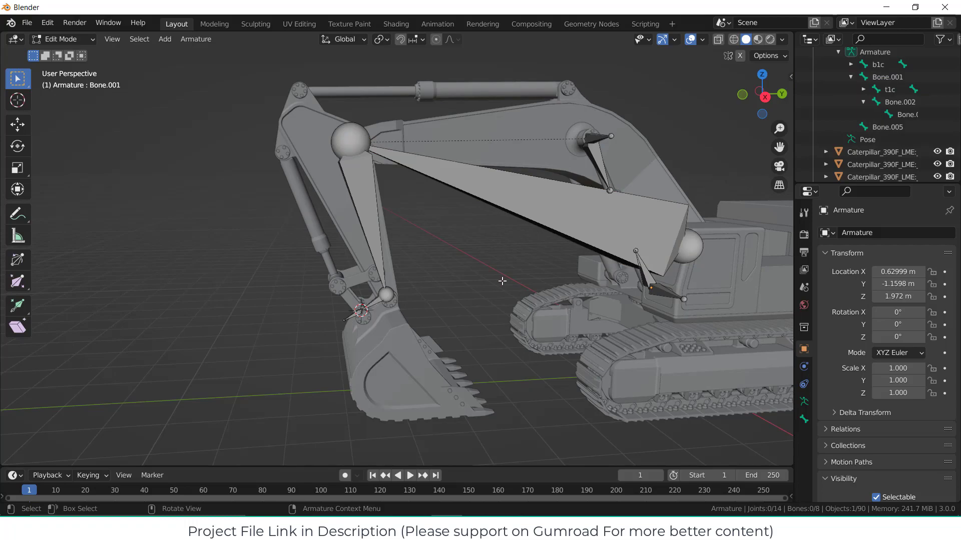
# Return the armature to Pose Mode and parent the boom mesh to Bone.001 using the Bone parent type.
pyautogui.moveTo(590, 279); pyautogui.dragTo(536, 292, button='middle')
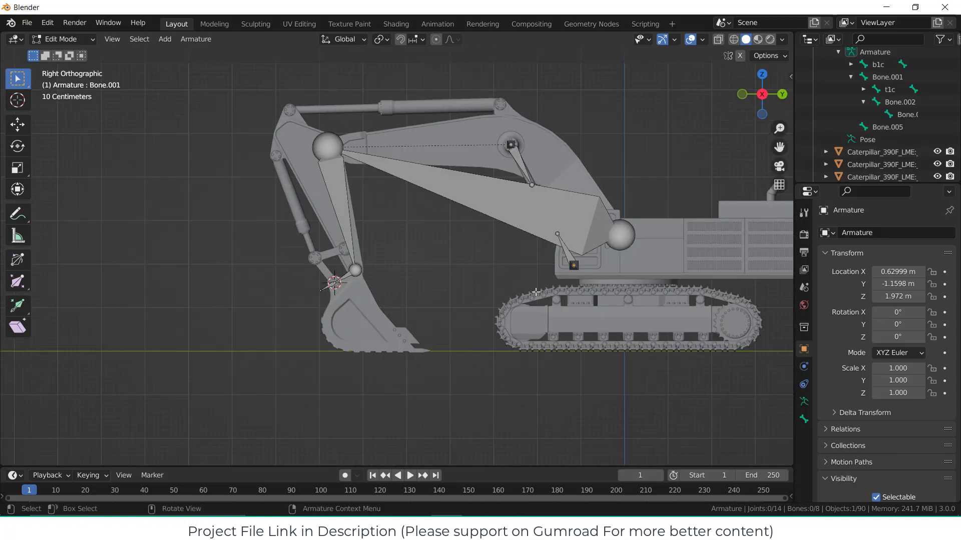
pyautogui.scroll(3, 539, 156)
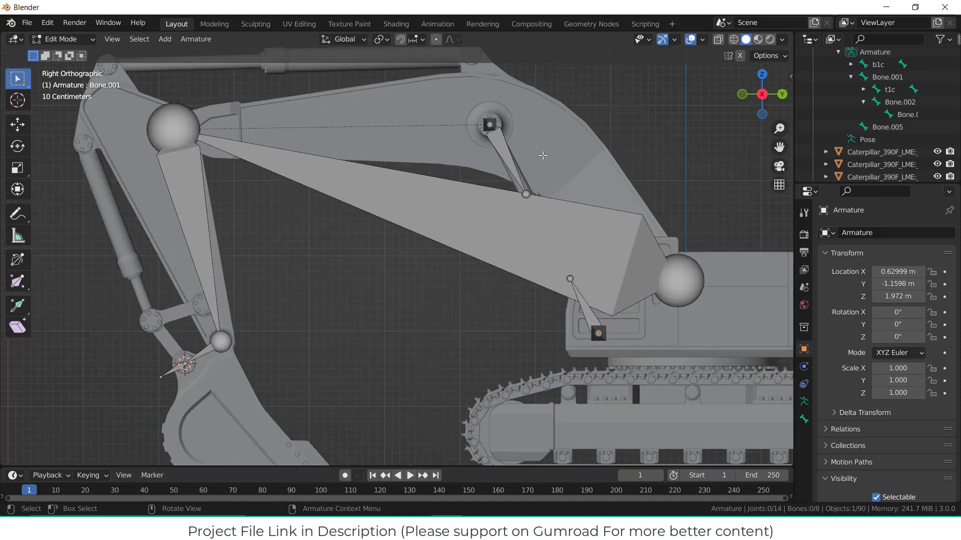
pyautogui.click(62, 39)
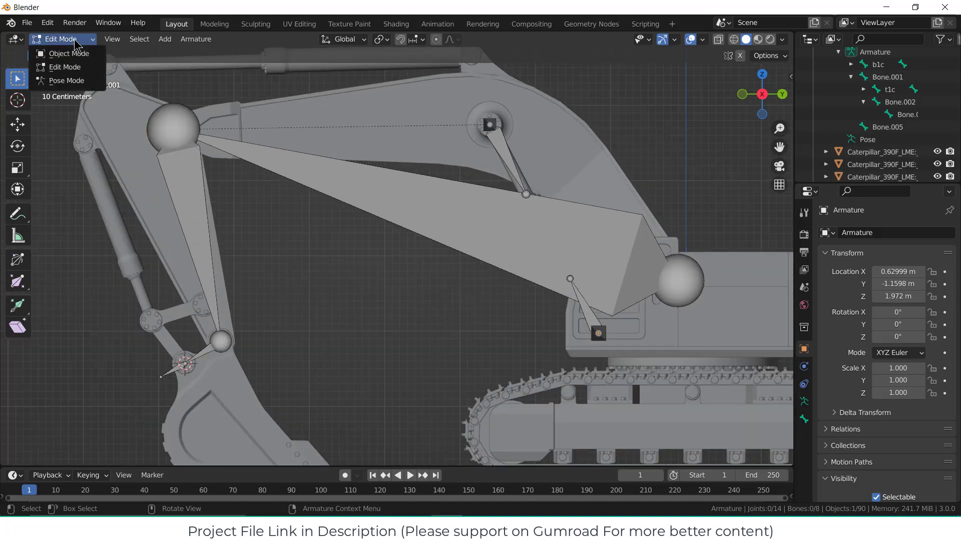
pyautogui.click(70, 77)
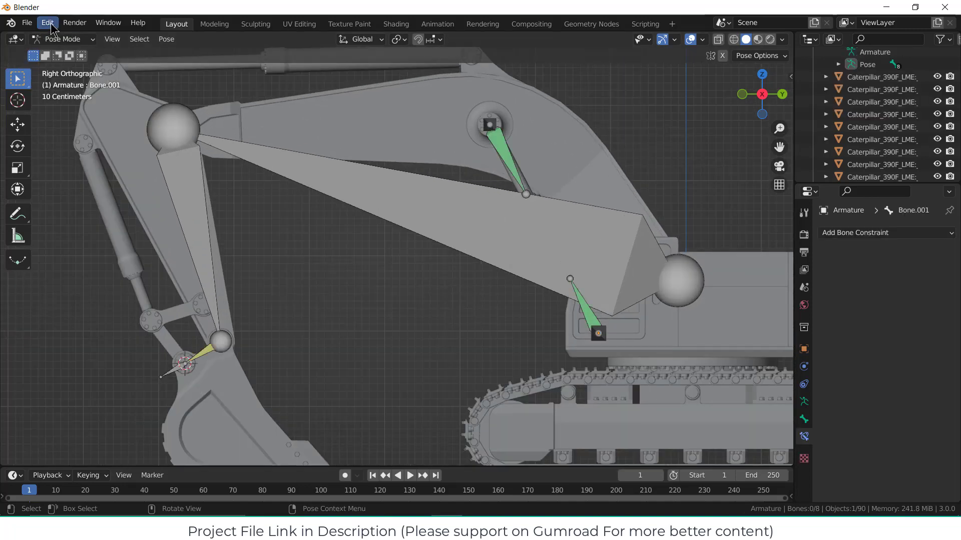
pyautogui.click(48, 22)
pyautogui.click(367, 121)
pyautogui.click(391, 199)
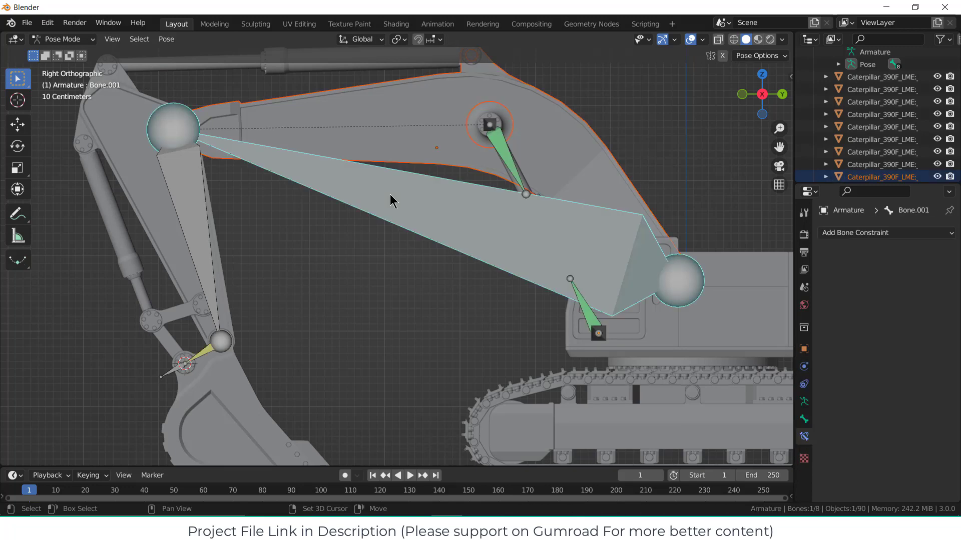
pyautogui.hotkey('ctrl', 'p')
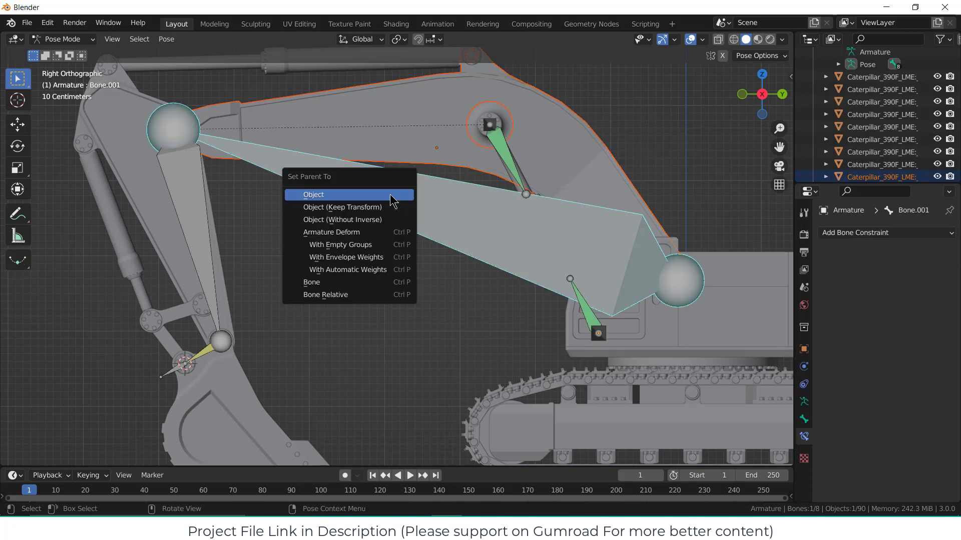
pyautogui.click(360, 284)
# Parent the arm mesh to Bone.002 using the Bone parent type.
pyautogui.click(140, 182)
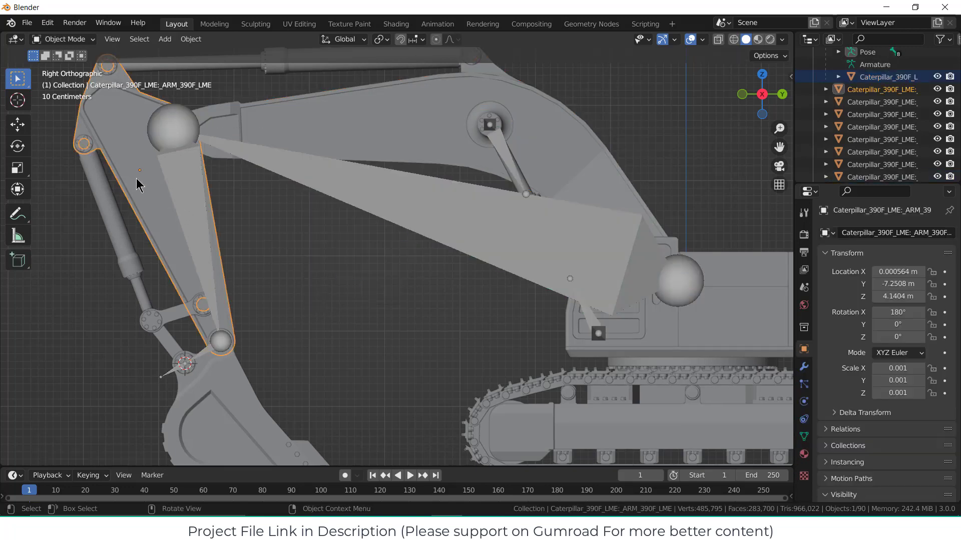
pyautogui.keyDown('shift'); pyautogui.click(189, 206); pyautogui.keyUp('shift')
pyautogui.hotkey('ctrl', 'p')
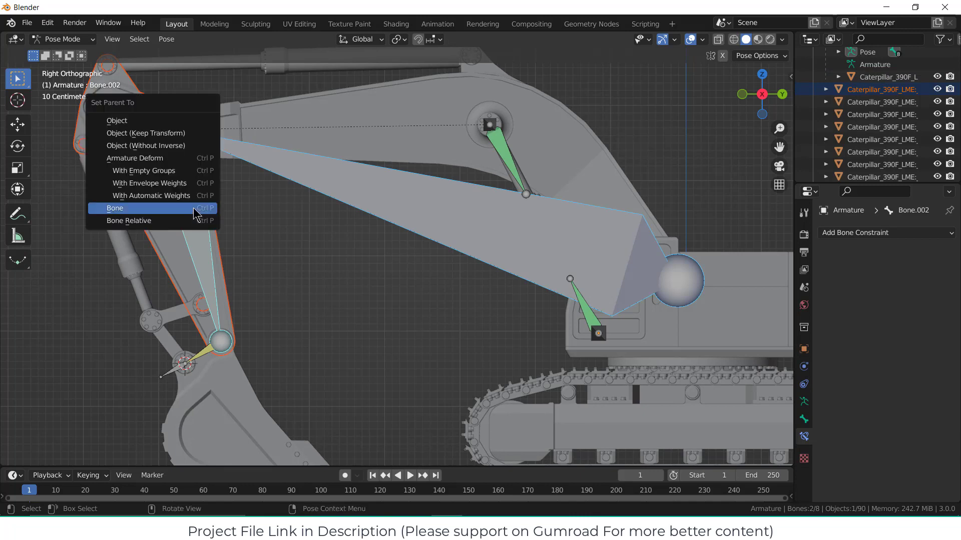
pyautogui.click(195, 209)
pyautogui.scroll(4, 210, 333)
pyautogui.moveTo(211, 333); pyautogui.dragTo(234, 347, button='middle')
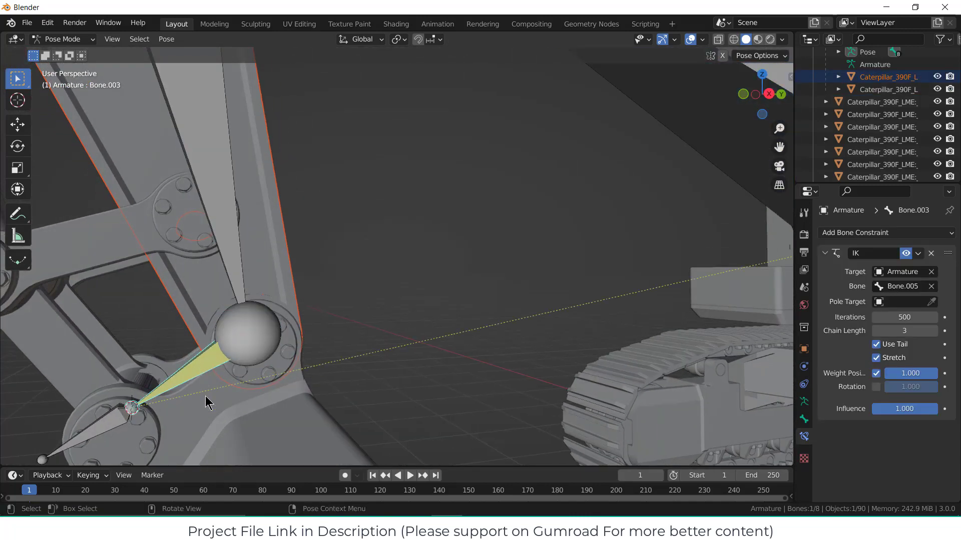
pyautogui.scroll(-4, 208, 405)
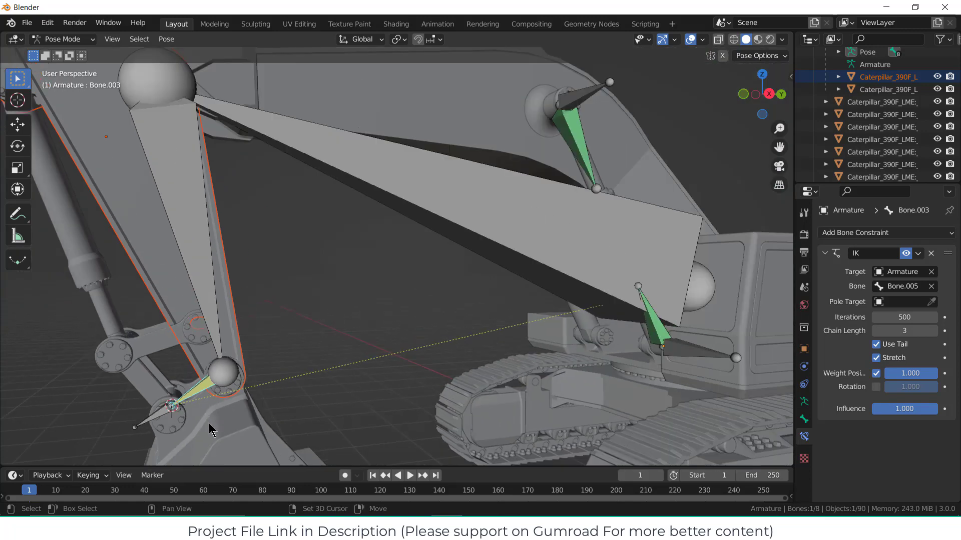
pyautogui.keyDown('shift'); pyautogui.click(243, 430); pyautogui.keyUp('shift')
pyautogui.hotkey('ctrl', 'p')
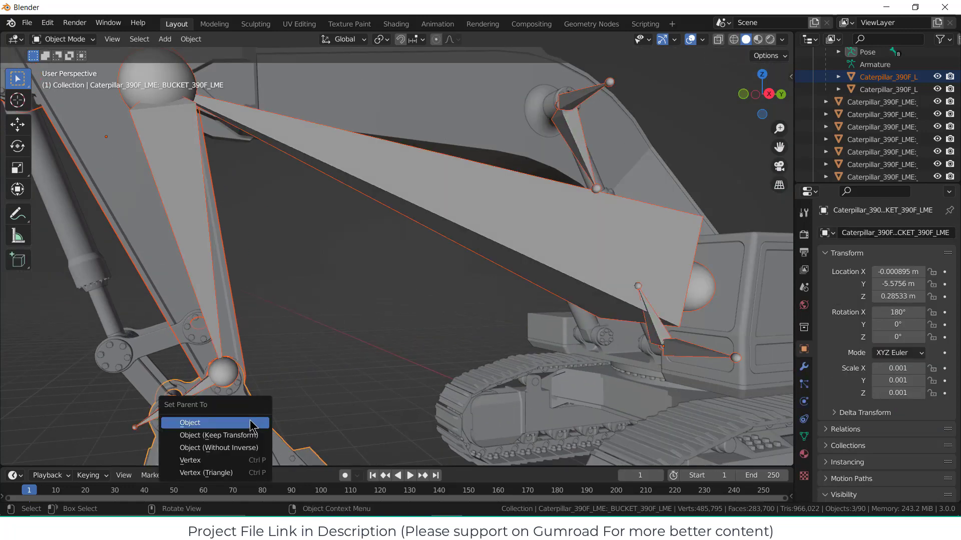
pyautogui.click(252, 426)
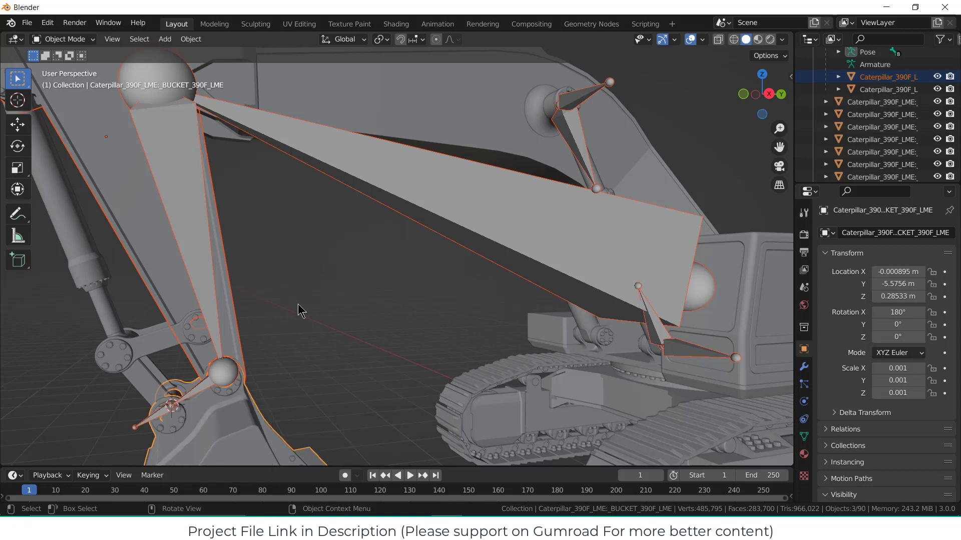
# In the right side view, parent the bucket mesh to Bone.003 using the Bone parent type.
pyautogui.press('KP_3')
pyautogui.keyDown('shift'); pyautogui.moveTo(284, 371); pyautogui.dragTo(281, 151, button='middle'); pyautogui.keyUp('shift')
pyautogui.click(340, 205)
pyautogui.click(252, 217)
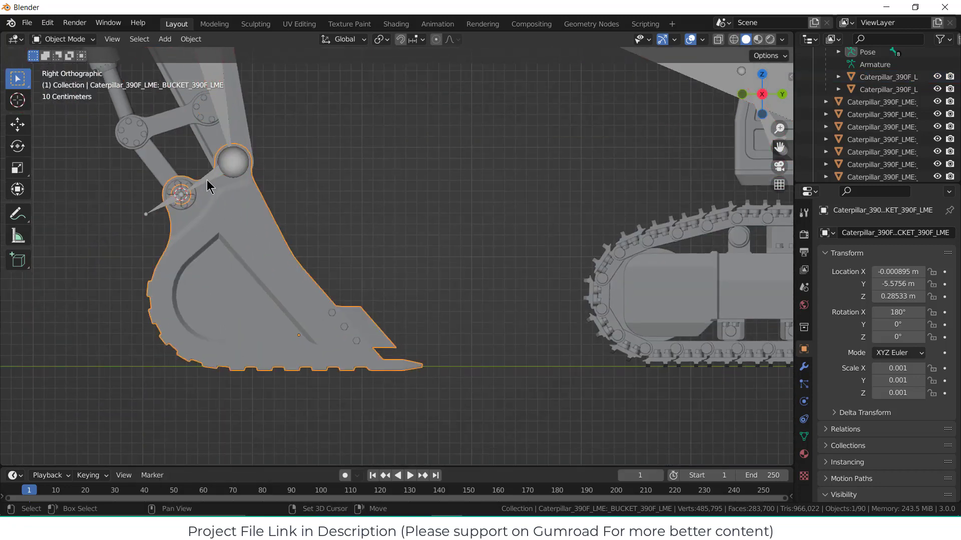
pyautogui.keyDown('shift'); pyautogui.click(208, 180); pyautogui.keyUp('shift')
pyautogui.hotkey('ctrl', 'p')
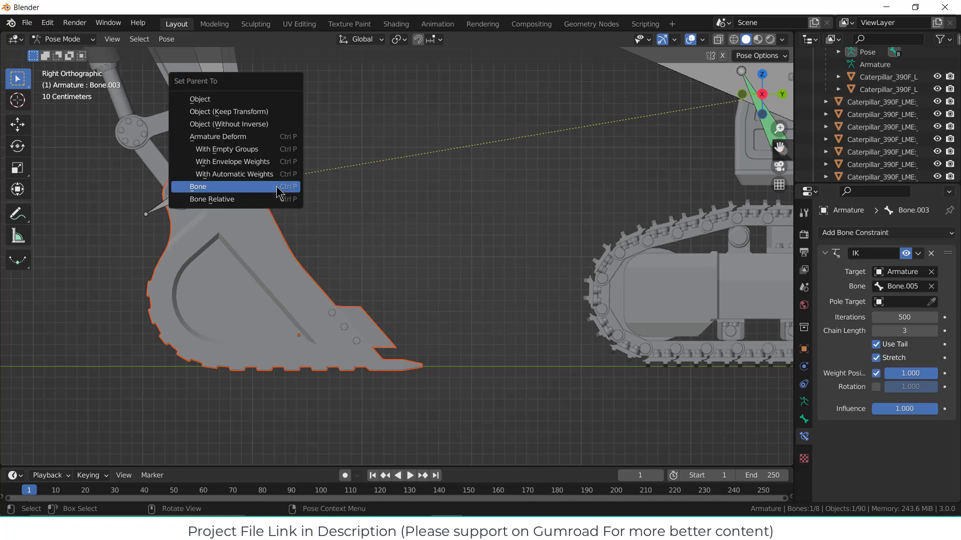
pyautogui.click(276, 189)
# Parent the boom piston's rod clevis mesh to the green tracking bone at the boom pin using the Bone parent type.
pyautogui.scroll(3, 300, 193)
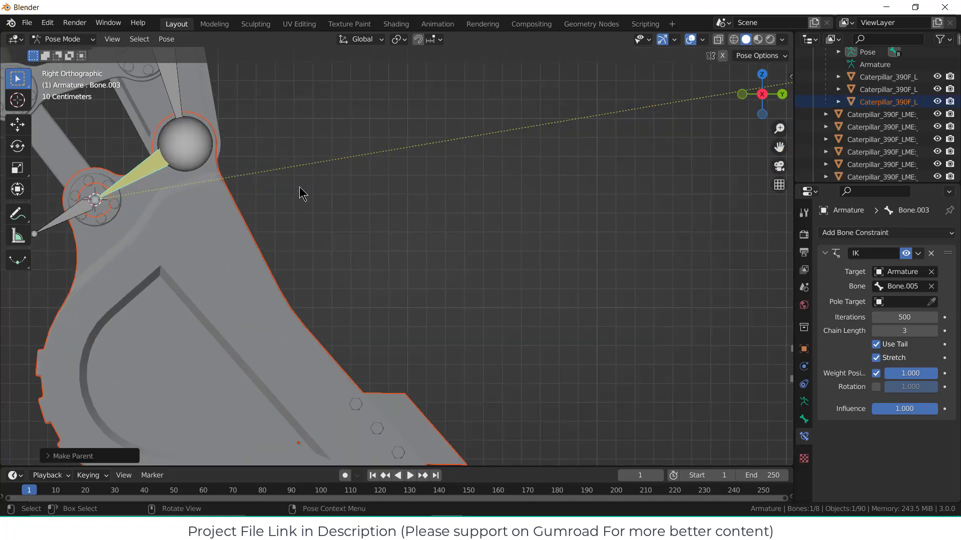
pyautogui.scroll(-5, 299, 187)
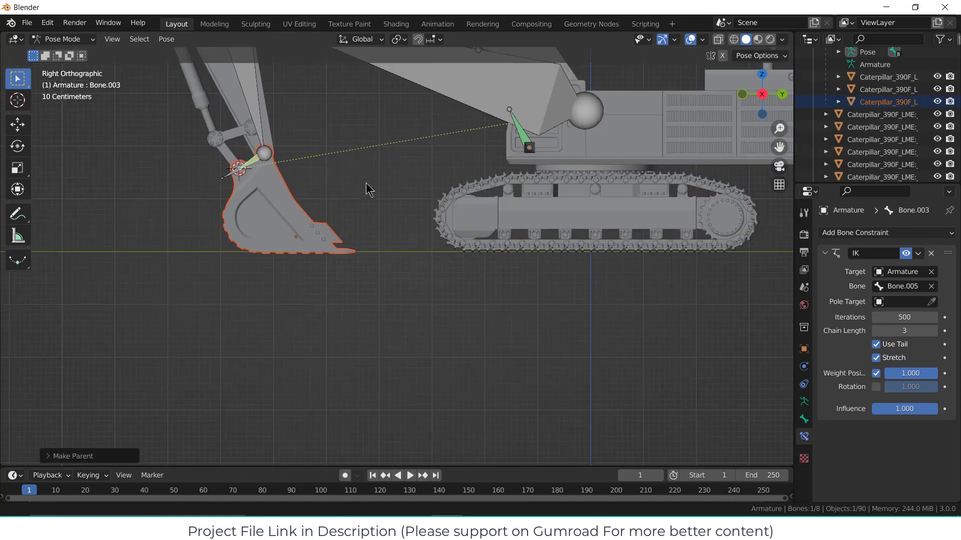
pyautogui.keyDown('shift'); pyautogui.moveTo(369, 190); pyautogui.dragTo(411, 253, button='middle'); pyautogui.keyUp('shift')
pyautogui.moveTo(453, 154); pyautogui.dragTo(568, 114, button='middle')
pyautogui.scroll(3, 513, 111)
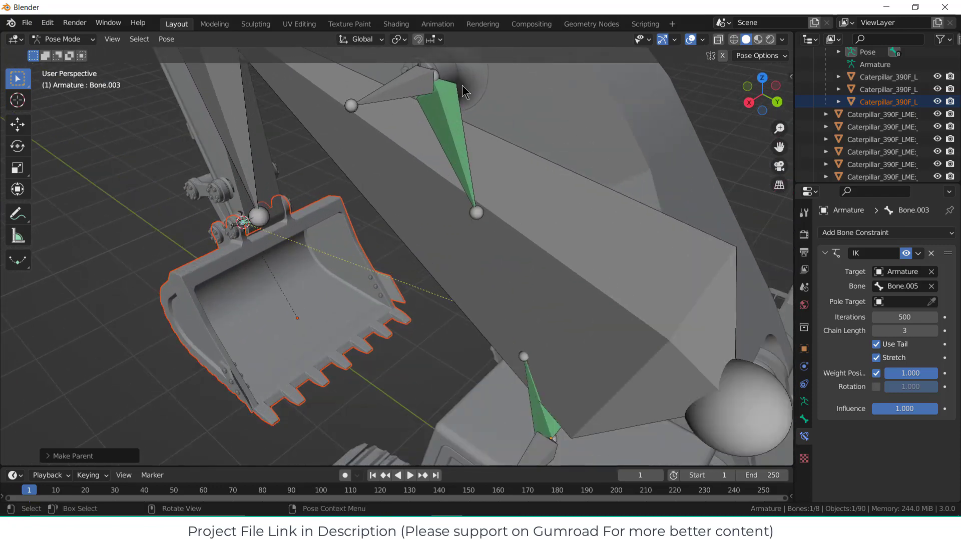
pyautogui.scroll(4, 462, 85)
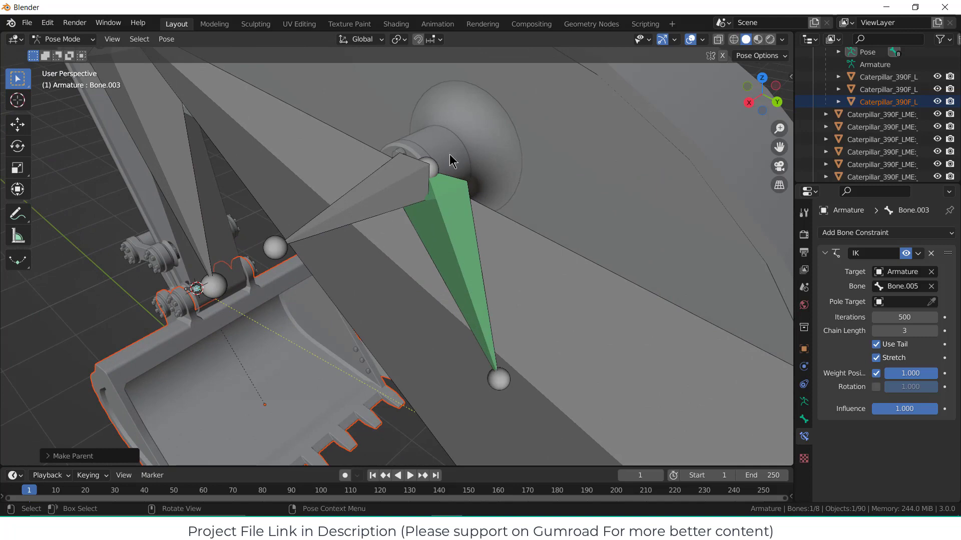
pyautogui.hotkey('ctrl', 'Tab')
pyautogui.click(458, 173)
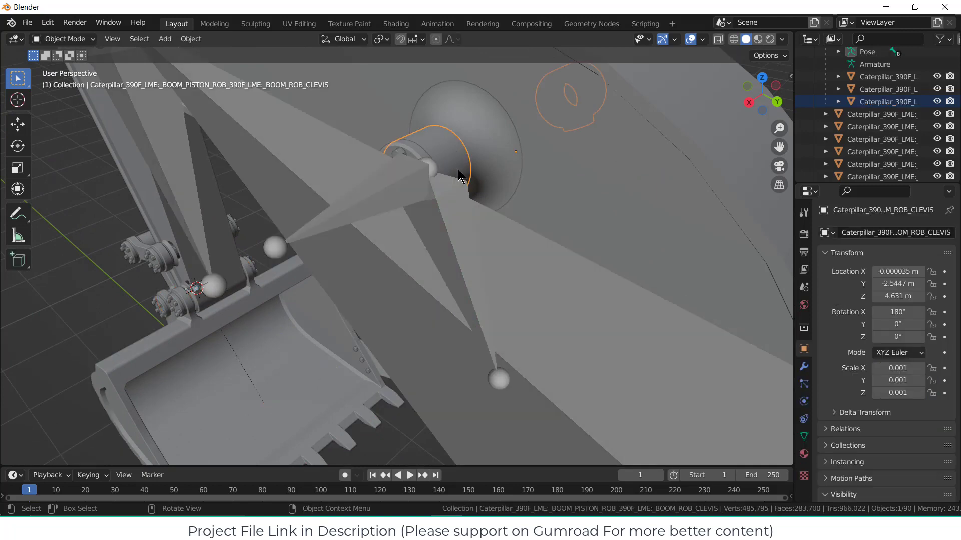
pyautogui.keyDown('shift'); pyautogui.click(455, 194); pyautogui.keyUp('shift')
pyautogui.hotkey('ctrl', 'Tab')
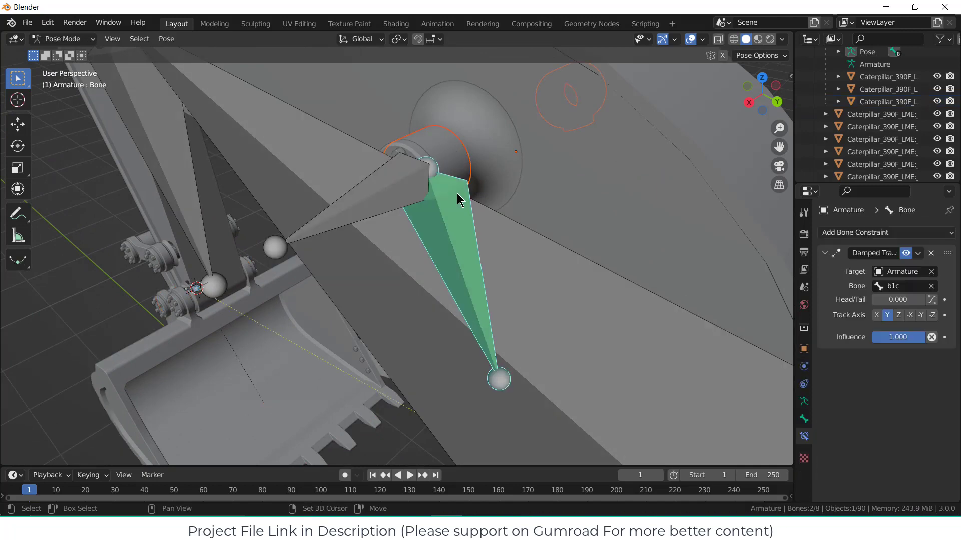
pyautogui.hotkey('ctrl', 'p')
pyautogui.click(462, 194)
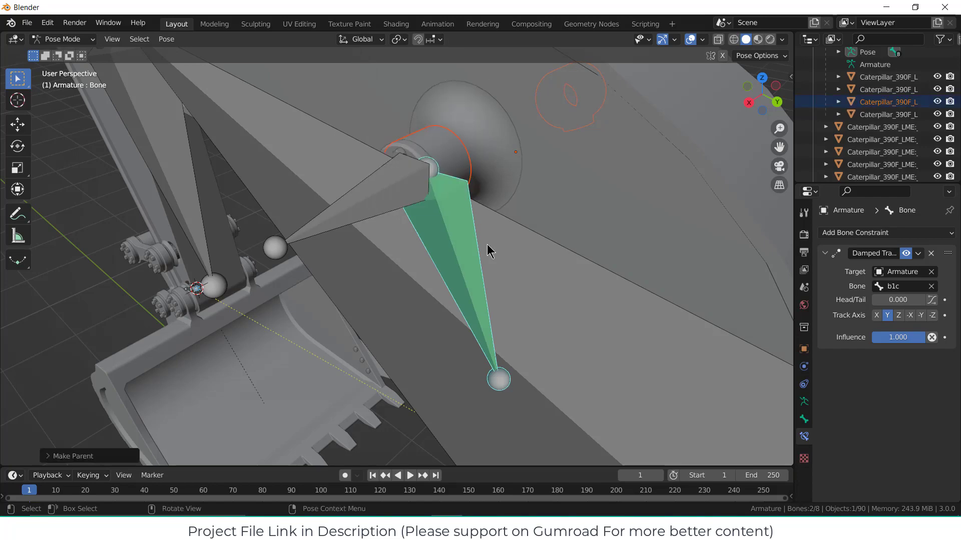
# Parent the boom cylinder barrel mesh at the boom base to bone b1 using the Bone parent type.
pyautogui.scroll(-8, 489, 251)
pyautogui.scroll(4, 590, 339)
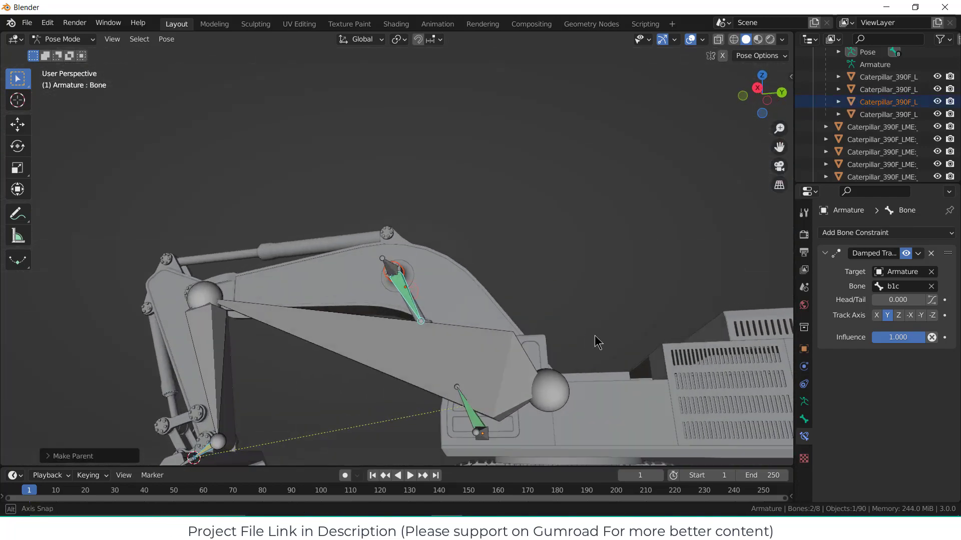
pyautogui.moveTo(596, 340); pyautogui.dragTo(704, 343, button='middle')
pyautogui.scroll(6, 519, 421)
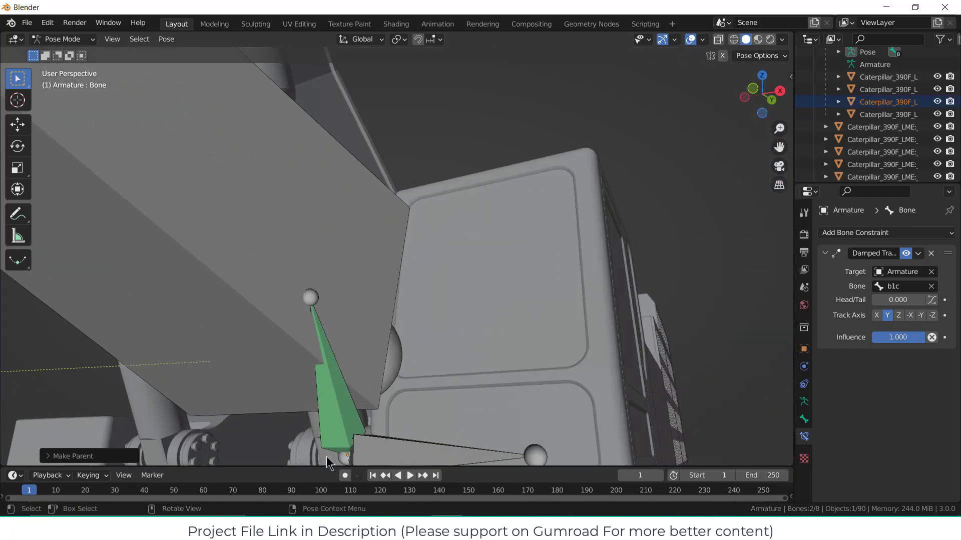
pyautogui.click(328, 458)
pyautogui.click(283, 383)
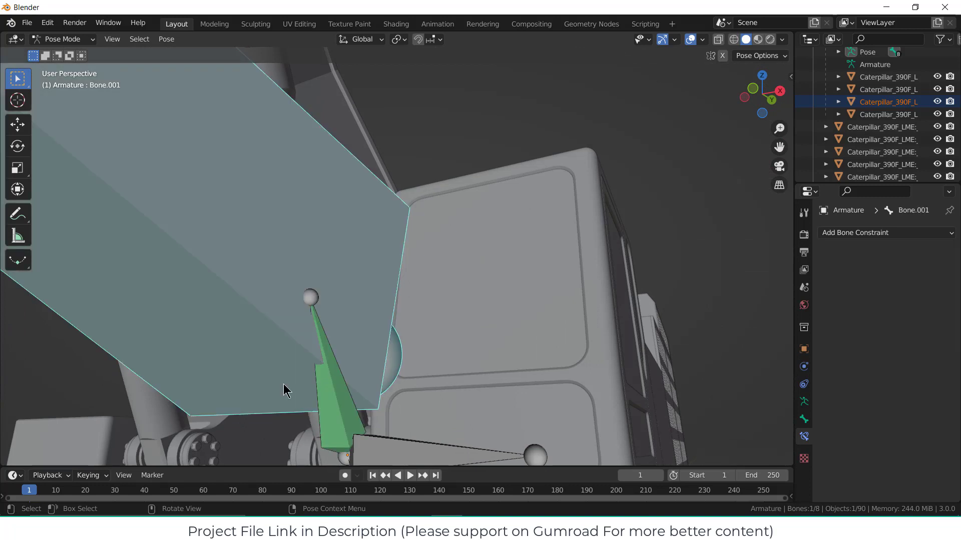
pyautogui.click(63, 39)
pyautogui.click(56, 52)
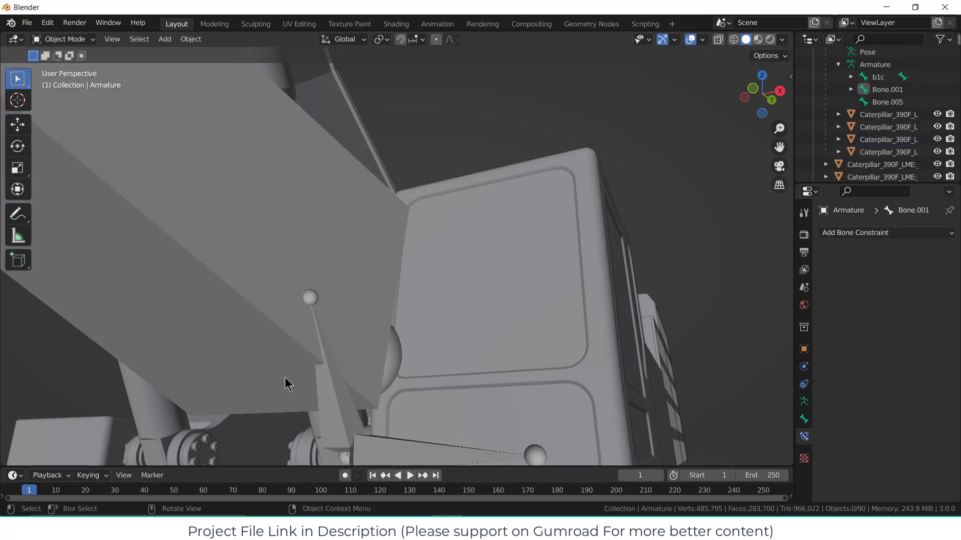
pyautogui.click(316, 432)
pyautogui.keyDown('shift'); pyautogui.click(337, 423); pyautogui.keyUp('shift')
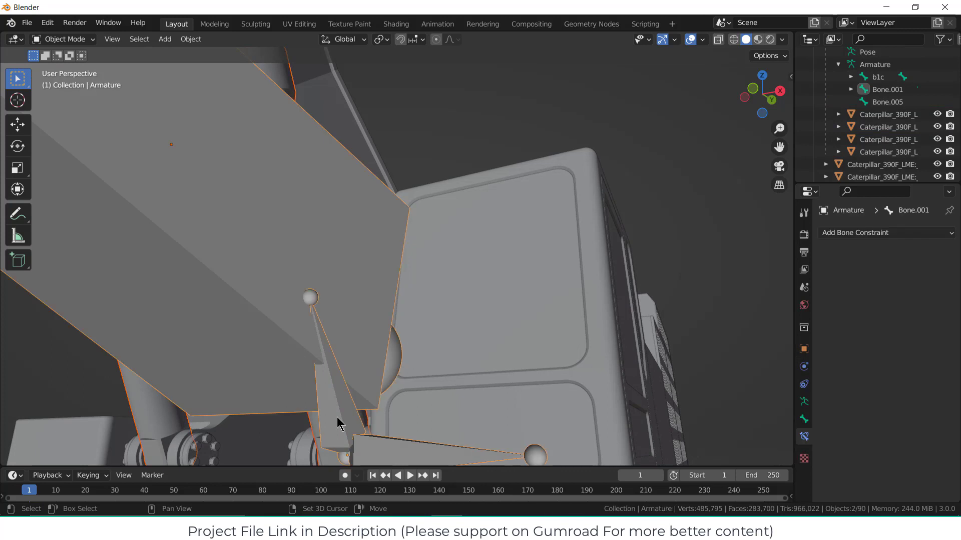
pyautogui.click(62, 39)
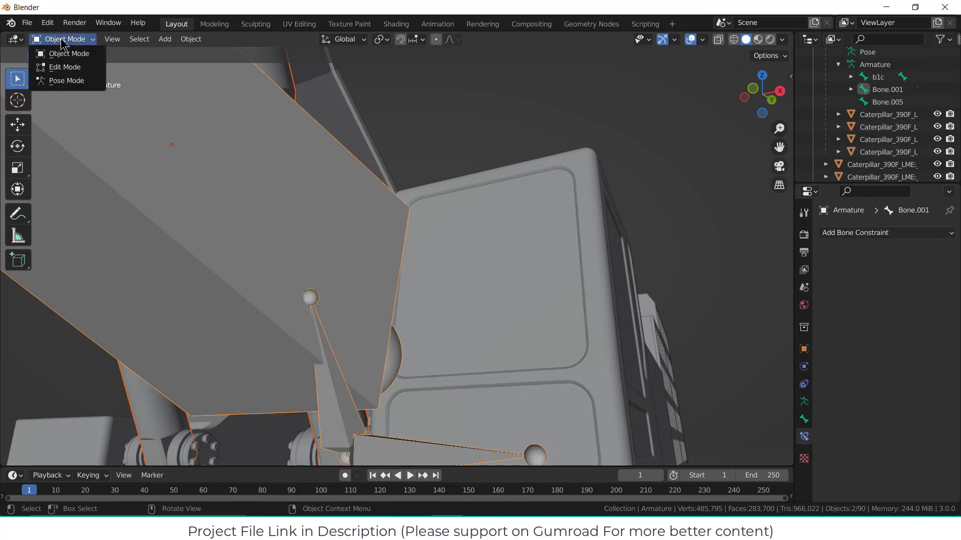
pyautogui.click(60, 79)
pyautogui.click(450, 247)
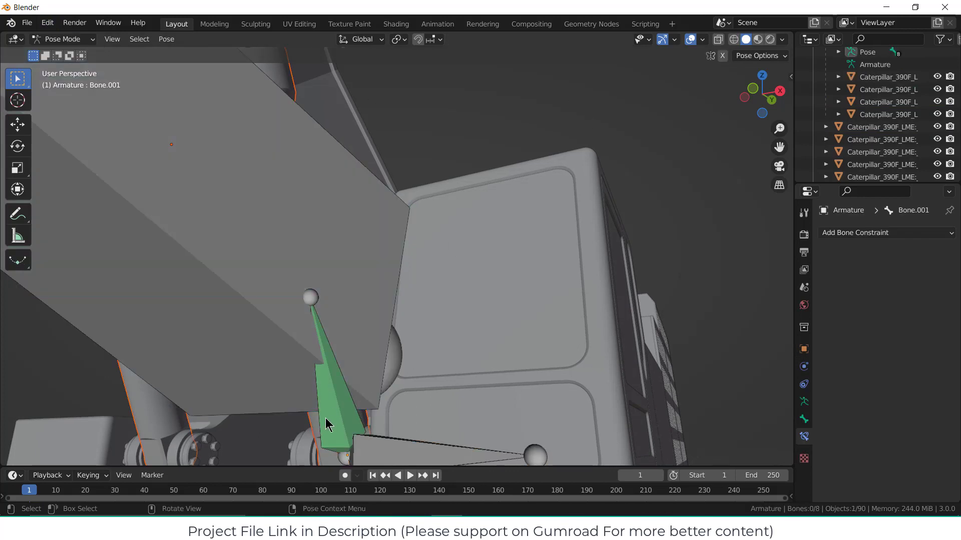
pyautogui.moveTo(328, 425); pyautogui.dragTo(302, 422, button='middle')
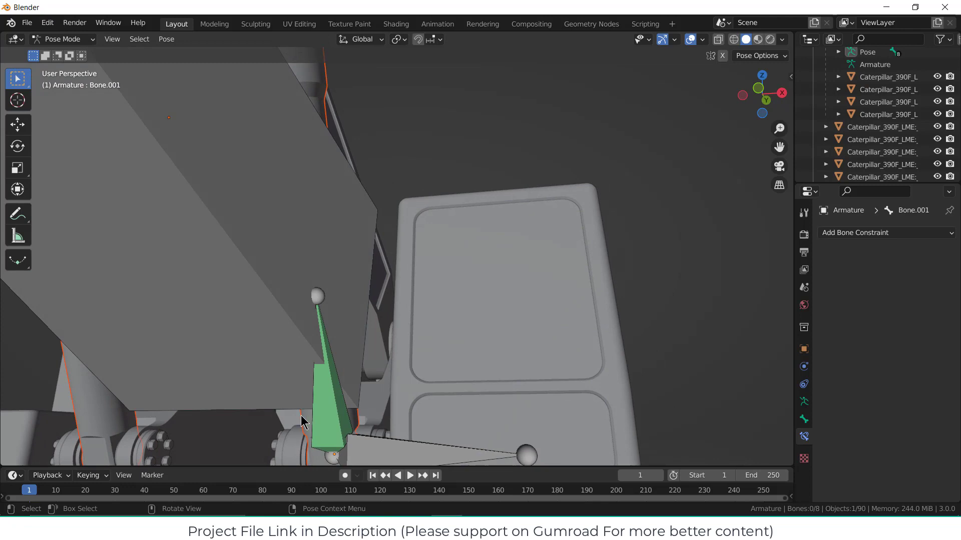
pyautogui.click(332, 423)
pyautogui.hotkey('ctrl', 'p')
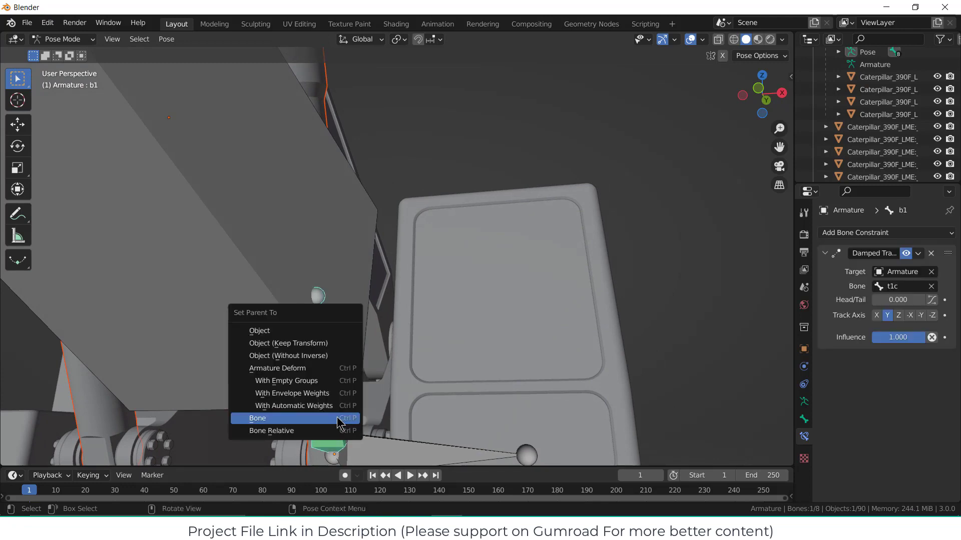
pyautogui.click(339, 423)
# In the right side view, test the linkage by moving the IK control bone Bone.005 at the bucket, and cancel the move.
pyautogui.press('KP_3')
pyautogui.scroll(-8, 511, 301)
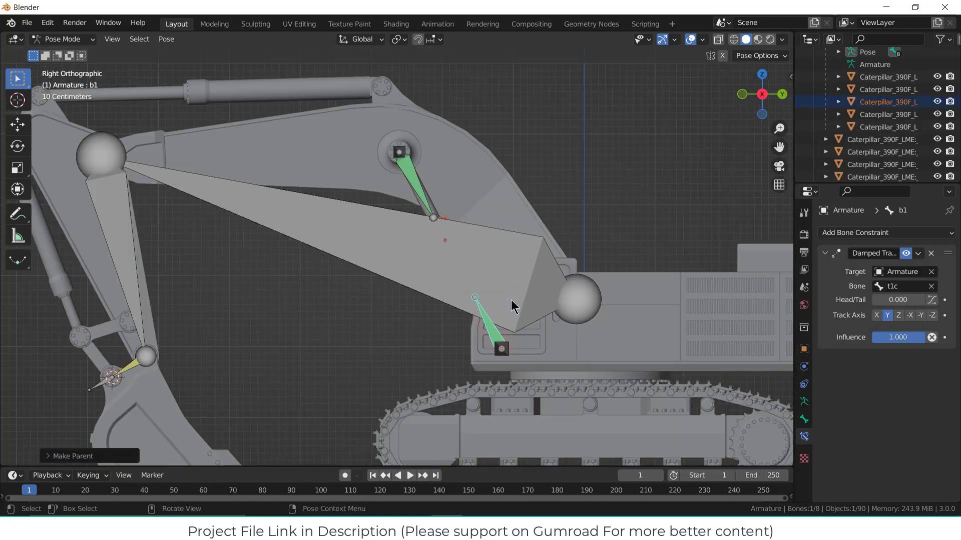
pyautogui.scroll(2, 225, 321)
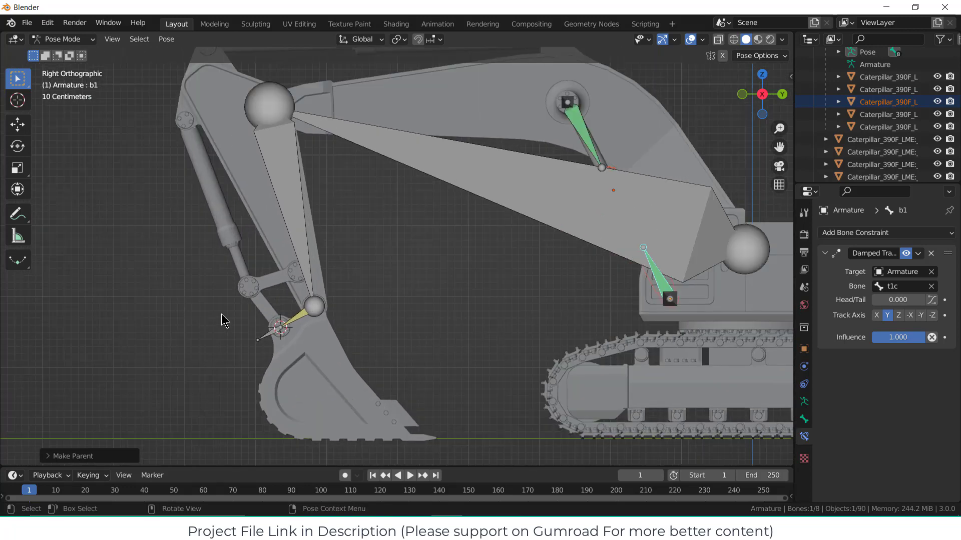
pyautogui.click(254, 331)
pyautogui.scroll(-3, 381, 334)
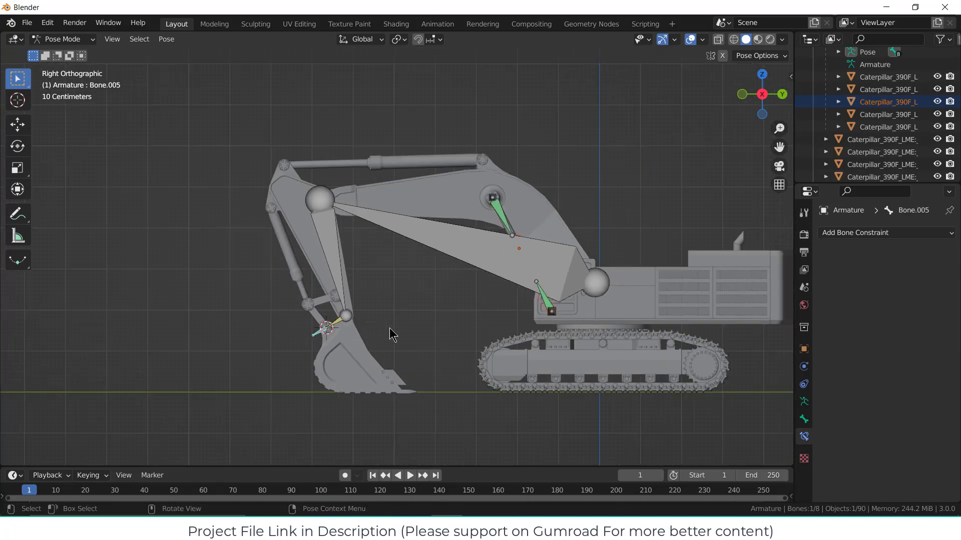
pyautogui.press('g')
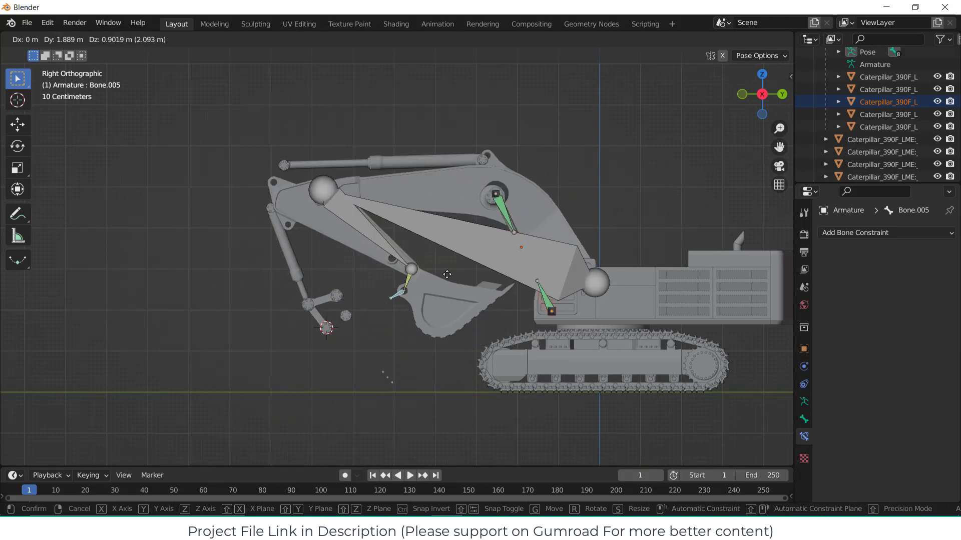
pyautogui.click(490, 243)
pyautogui.scroll(3, 486, 231)
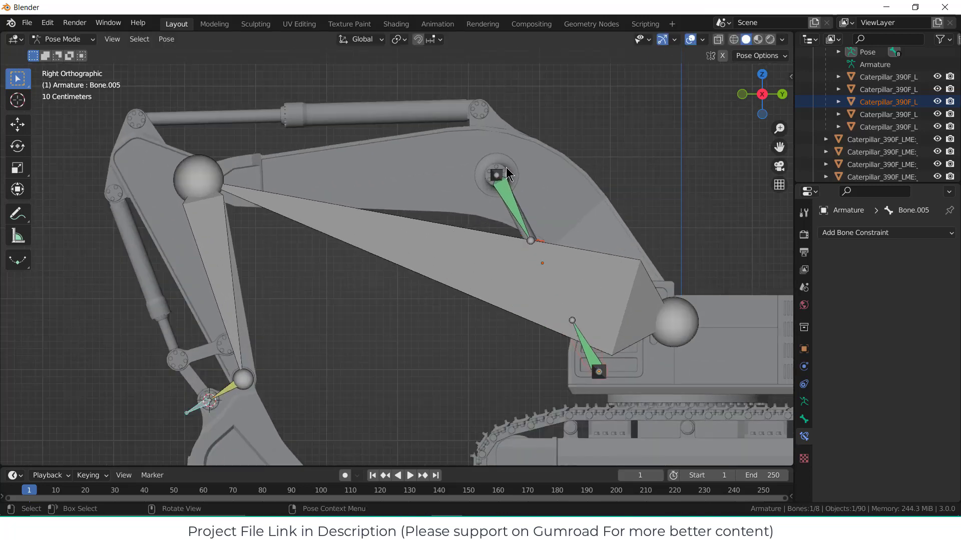
# In Object Mode, parent the boom cylinder pin mesh to the boom mesh.
pyautogui.moveTo(506, 167); pyautogui.dragTo(485, 242, button='middle')
pyautogui.scroll(5, 504, 161)
pyautogui.click(497, 154)
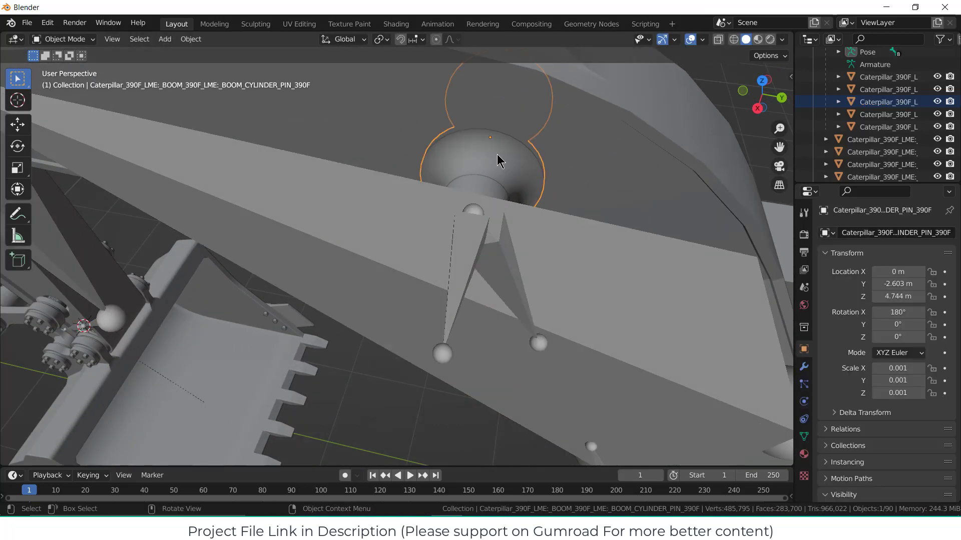
pyautogui.scroll(2, 500, 159)
pyautogui.scroll(-4, 499, 171)
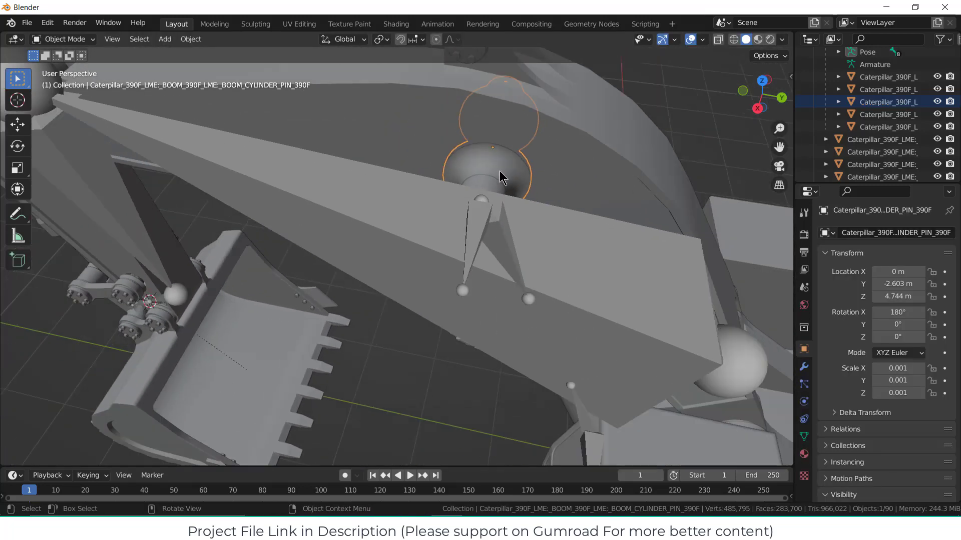
pyautogui.keyDown('shift'); pyautogui.click(561, 142); pyautogui.keyUp('shift')
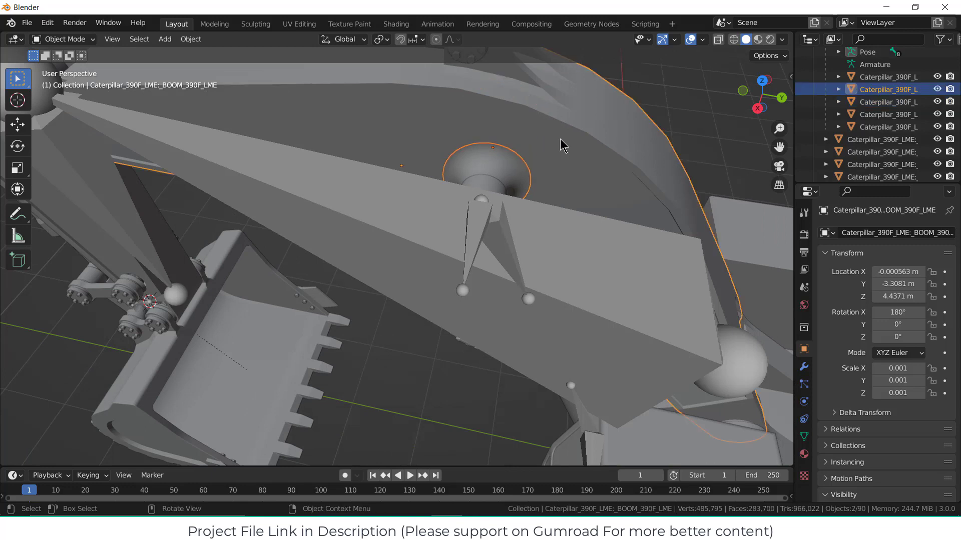
pyautogui.hotkey('ctrl', 'p')
pyautogui.click(561, 141)
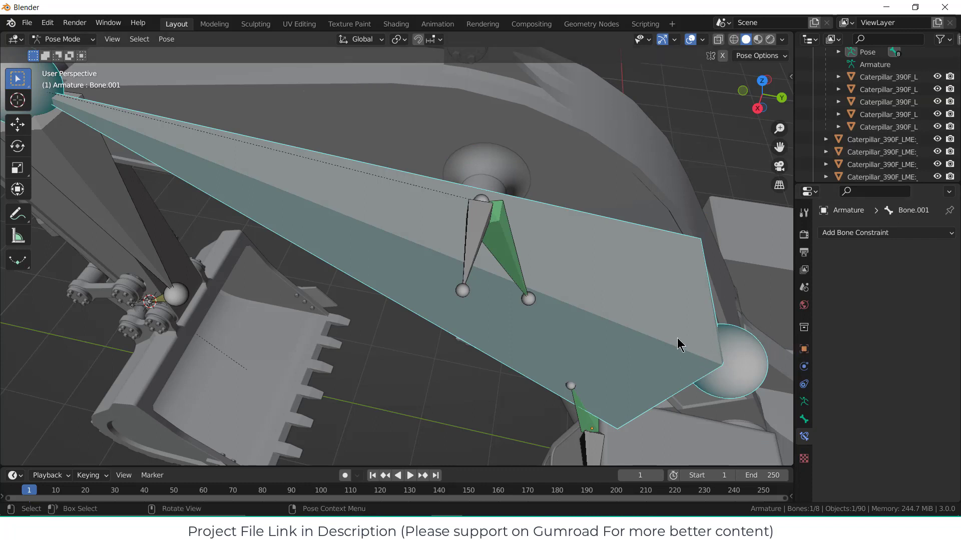
# Look through the bone and object properties of Bone.001 for a viewport display type setting.
pyautogui.click(803, 420)
pyautogui.scroll(-1, 925, 428)
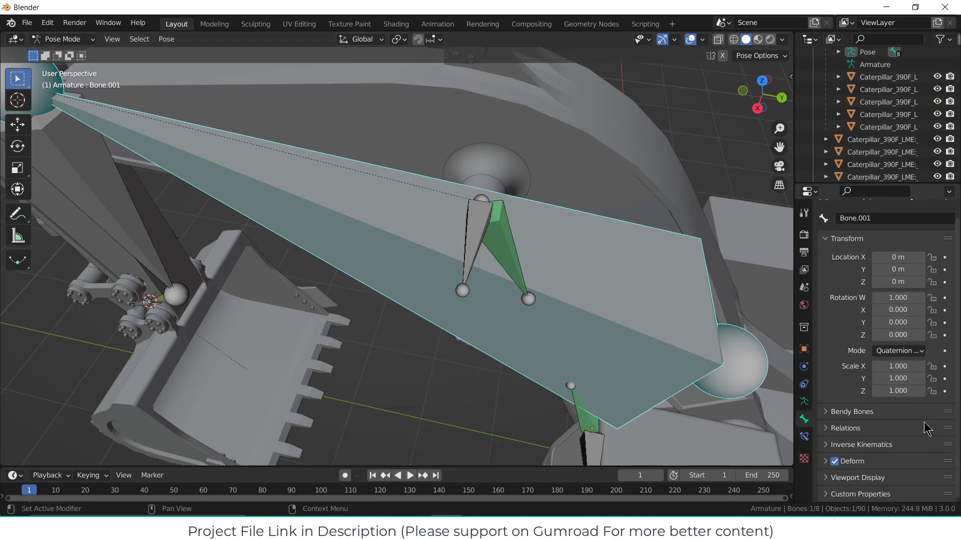
pyautogui.click(901, 479)
pyautogui.scroll(-9, 901, 479)
pyautogui.scroll(-3, 898, 425)
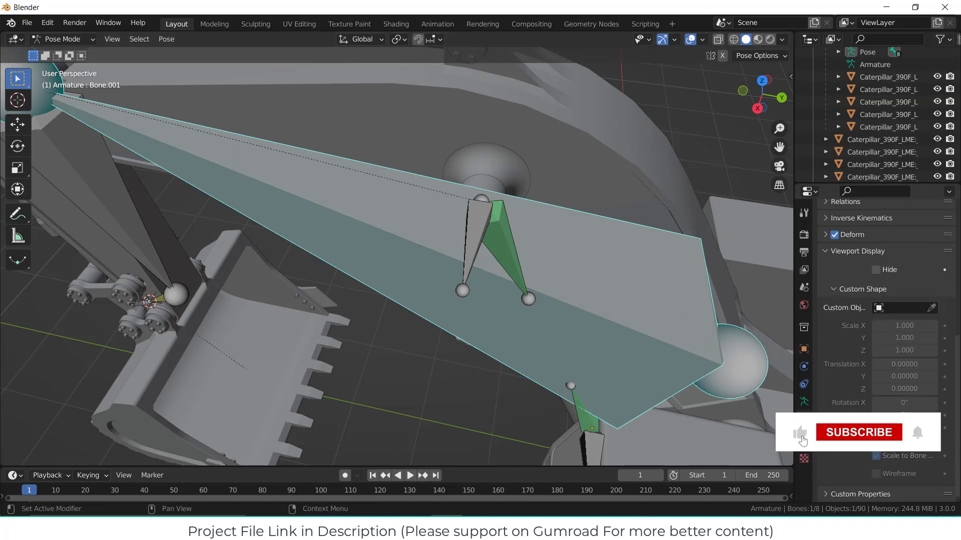
pyautogui.click(836, 257)
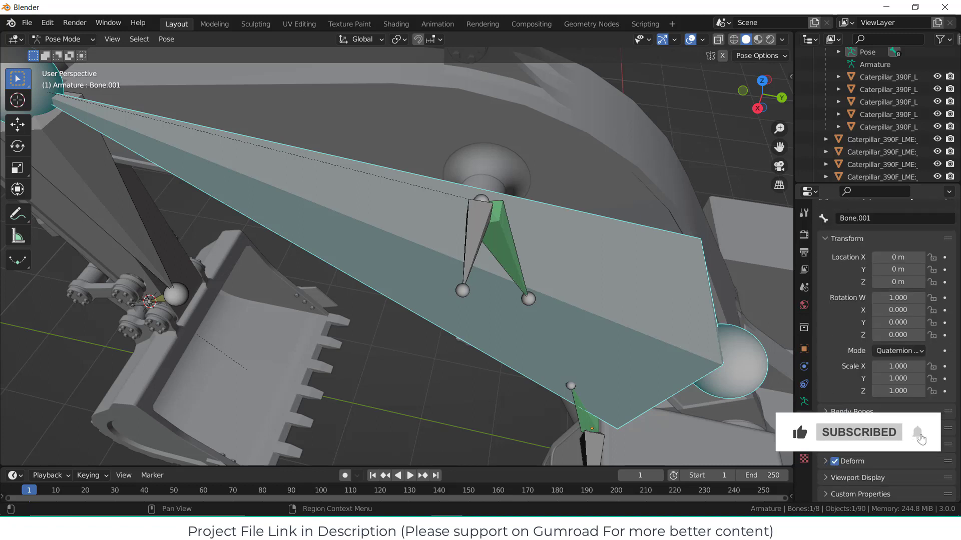
pyautogui.click(804, 349)
pyautogui.scroll(-5, 894, 427)
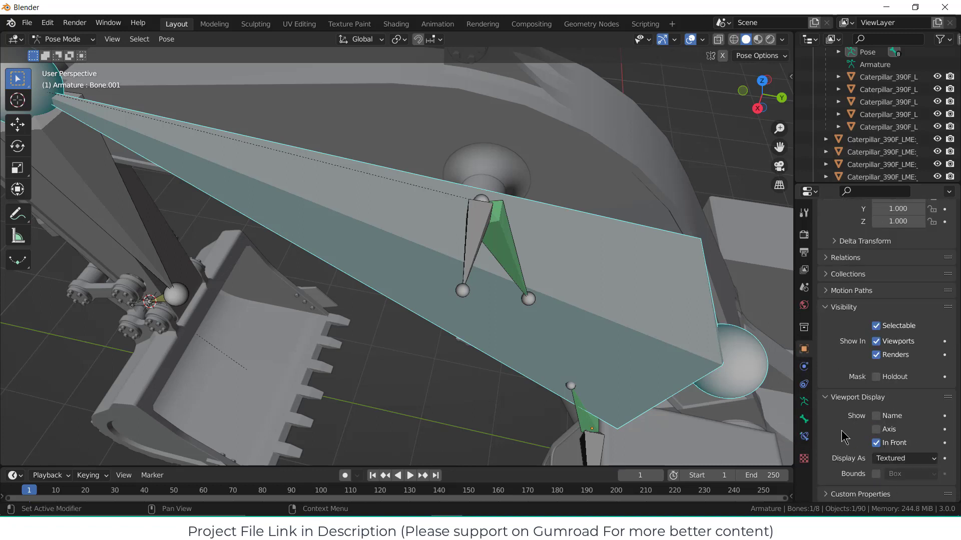
pyautogui.click(805, 420)
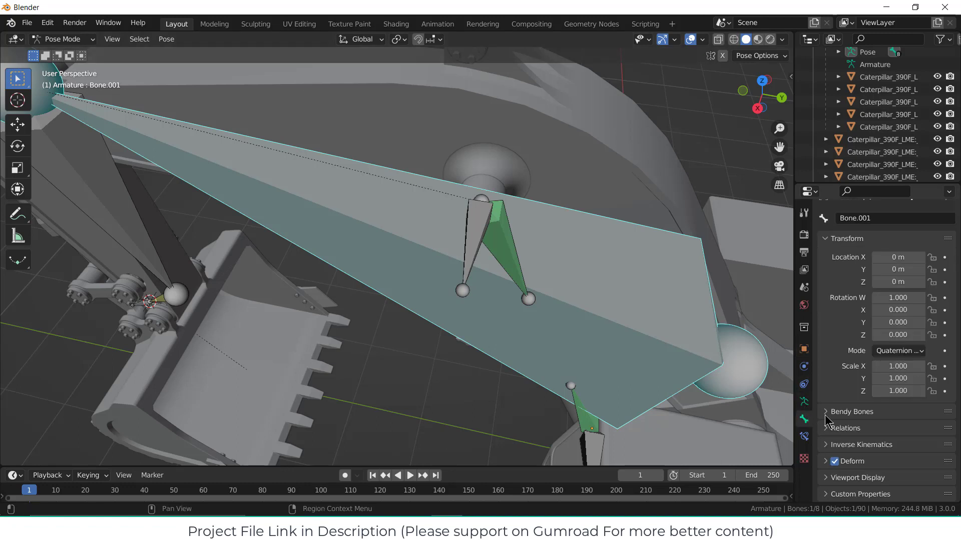
pyautogui.click(904, 478)
pyautogui.scroll(-3, 927, 460)
pyautogui.scroll(-4, 926, 458)
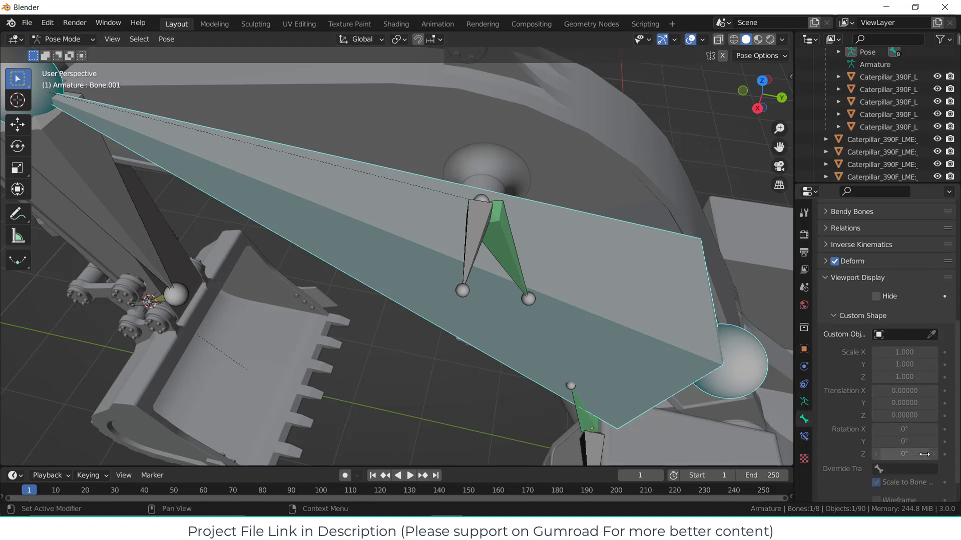
pyautogui.click(885, 255)
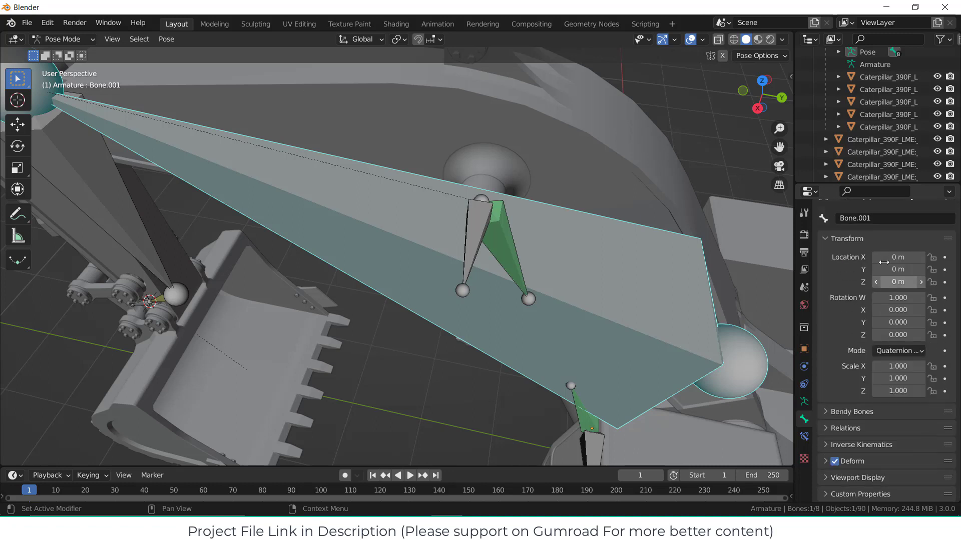
# Set the armature's viewport display type to Stick.
pyautogui.click(804, 403)
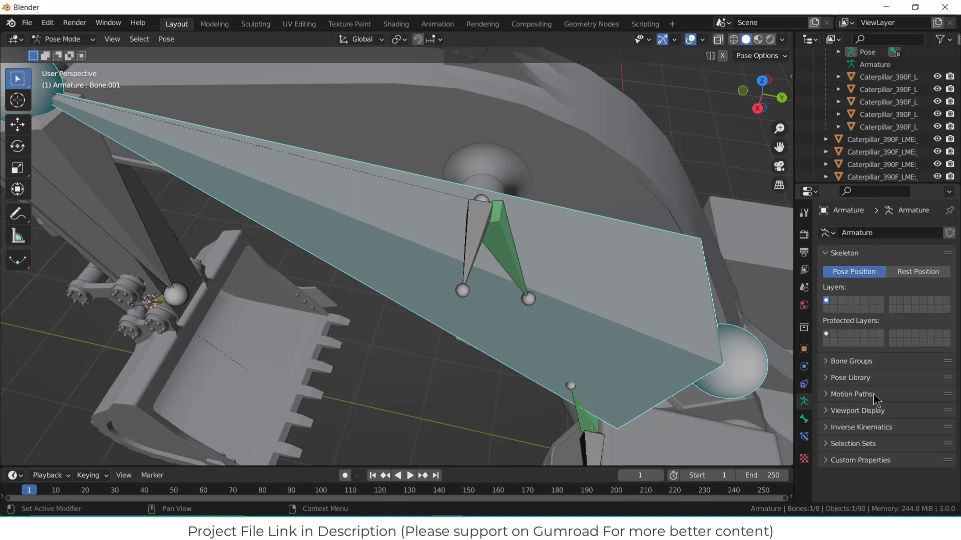
pyautogui.click(900, 412)
pyautogui.scroll(-2, 921, 415)
pyautogui.click(922, 392)
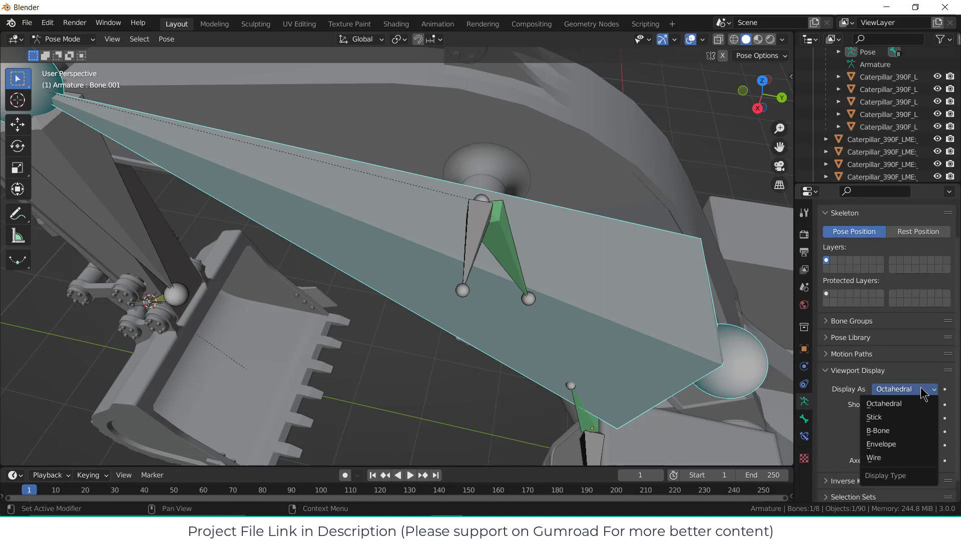
pyautogui.click(909, 418)
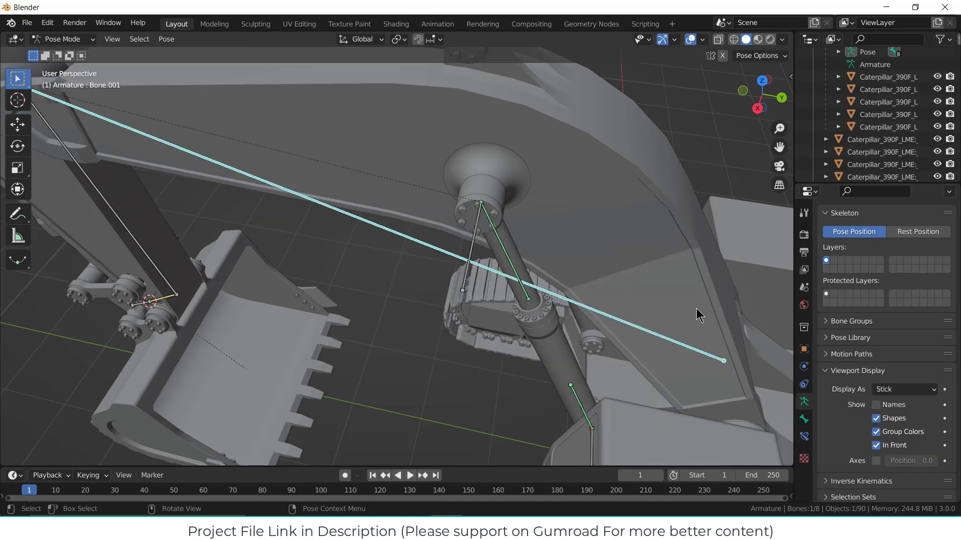
# From the right side, try the stick-displayed rig's motion with two moves of the IK control bone Bone.005, cancelling each one.
pyautogui.press('KP_3')
pyautogui.scroll(-5, 538, 285)
pyautogui.scroll(3, 322, 294)
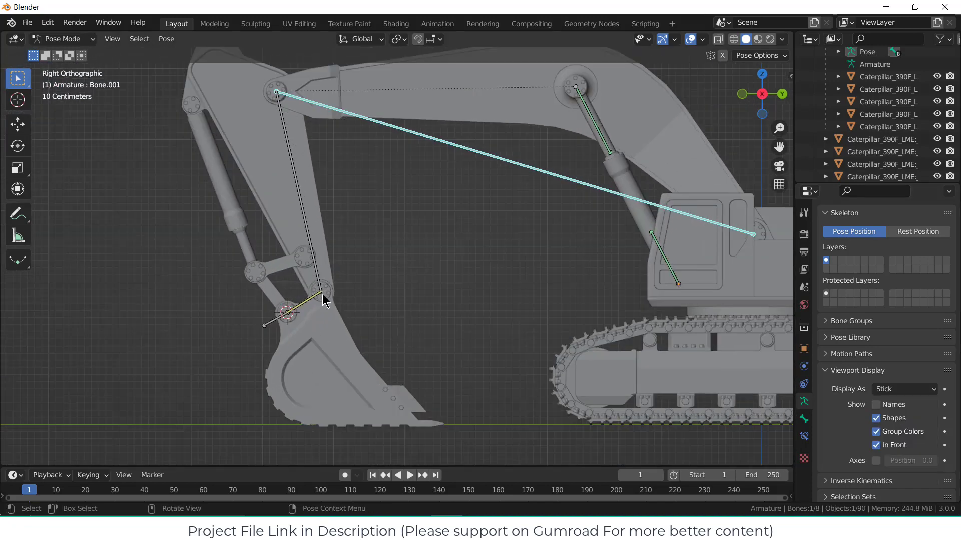
pyautogui.click(275, 315)
pyautogui.click(273, 322)
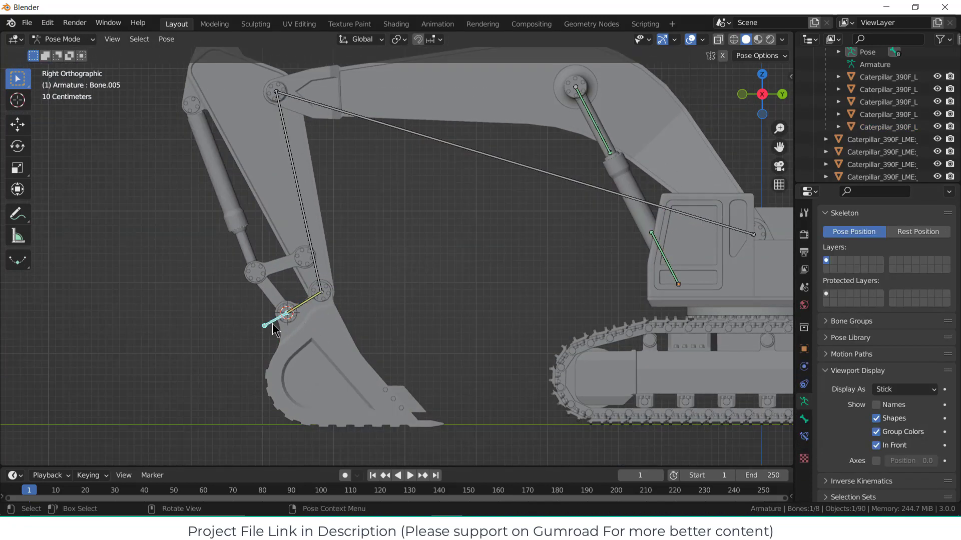
pyautogui.press('g')
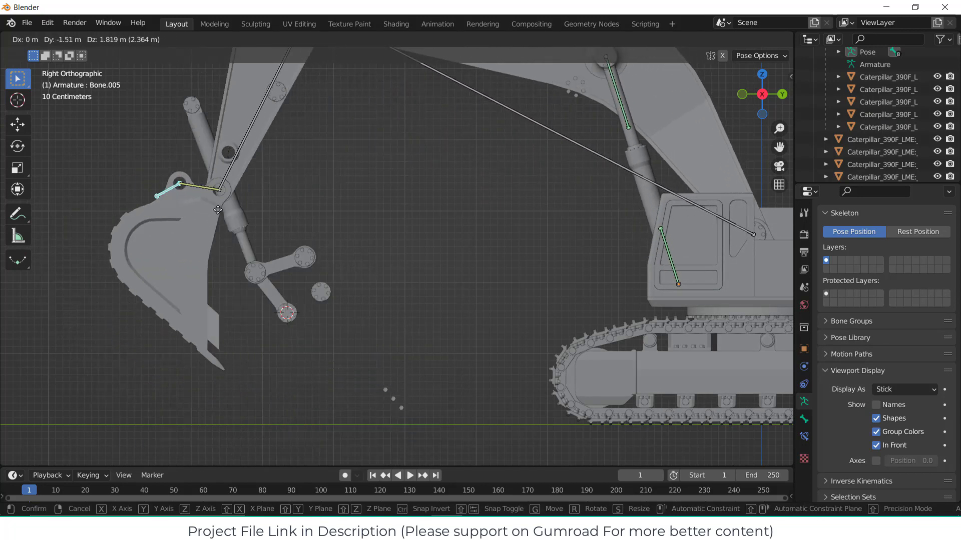
pyautogui.rightClick(419, 315)
pyautogui.scroll(-2, 420, 310)
pyautogui.keyDown('shift'); pyautogui.moveTo(421, 289); pyautogui.dragTo(408, 362, button='middle'); pyautogui.keyUp('shift')
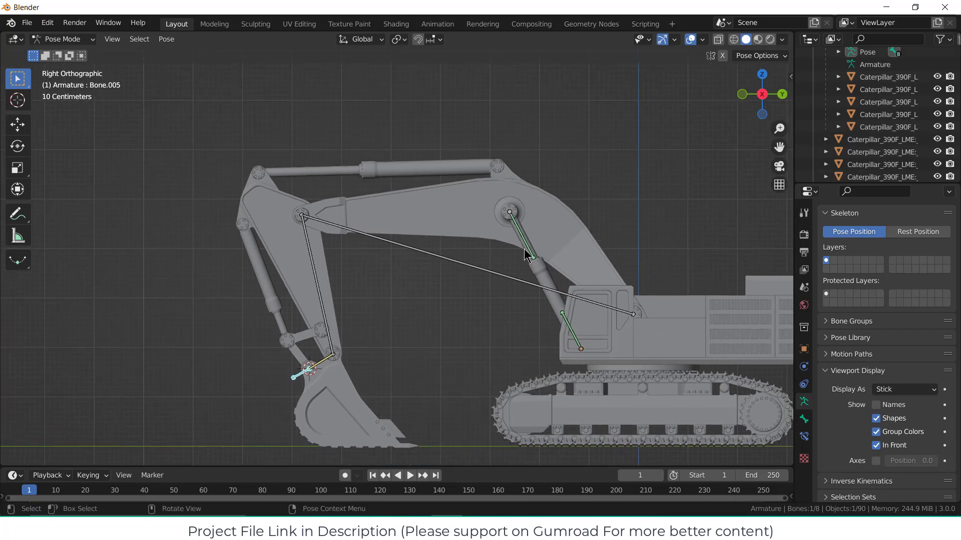
pyautogui.press('g')
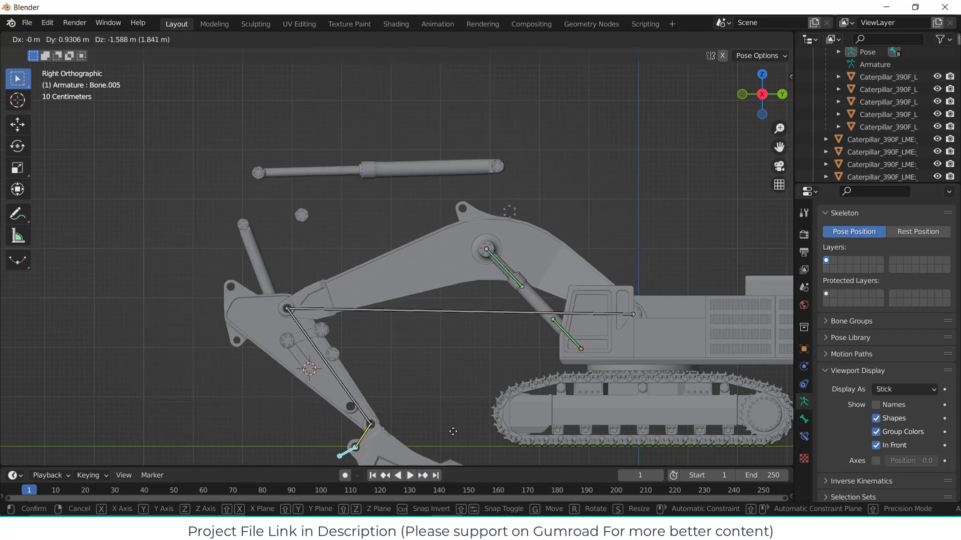
pyautogui.click(315, 376)
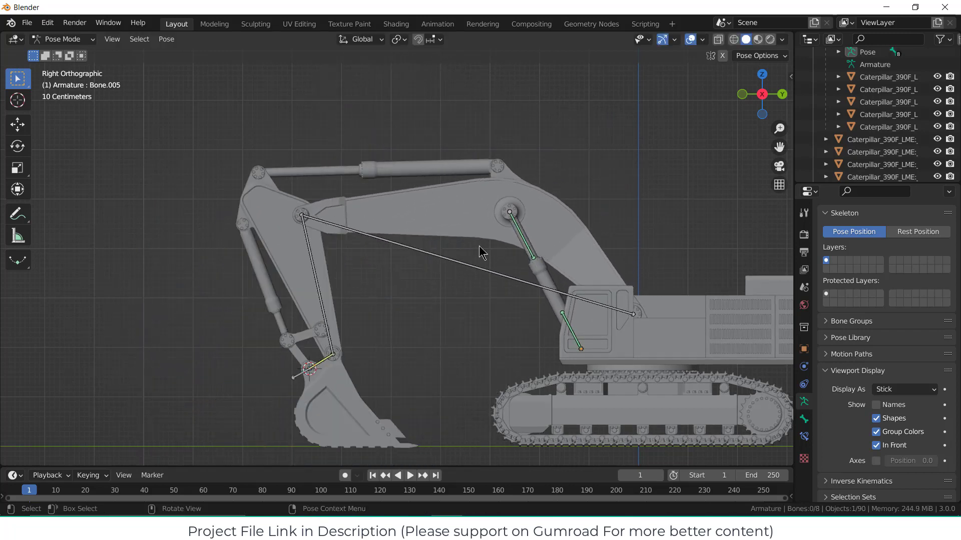
# In Object Mode, parent the boom cylinder pin's bolt mesh to the boom rod clevis as an object.
pyautogui.scroll(4, 501, 214)
pyautogui.click(64, 40)
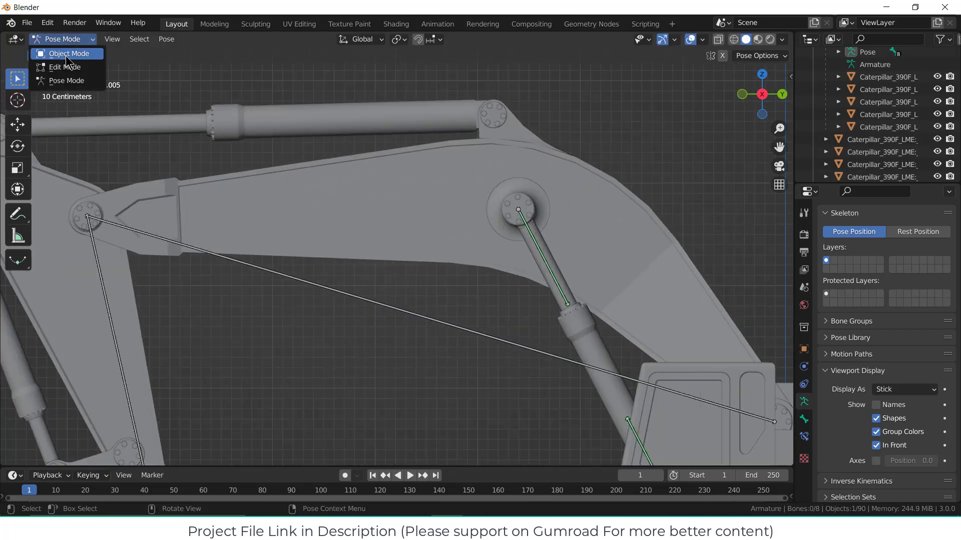
pyautogui.click(65, 55)
pyautogui.press('KP_5')
pyautogui.moveTo(455, 139); pyautogui.dragTo(549, 220, button='middle')
pyautogui.scroll(3, 467, 248)
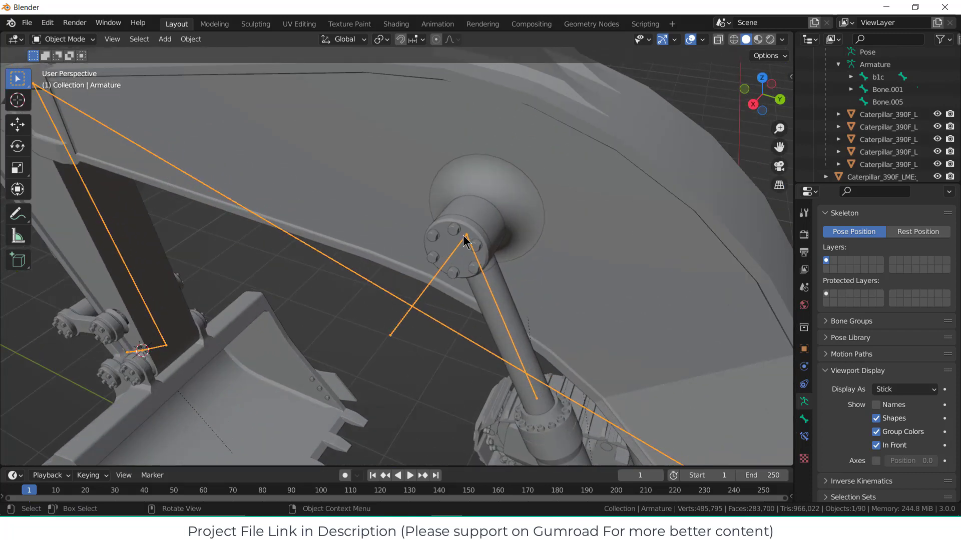
pyautogui.click(457, 238)
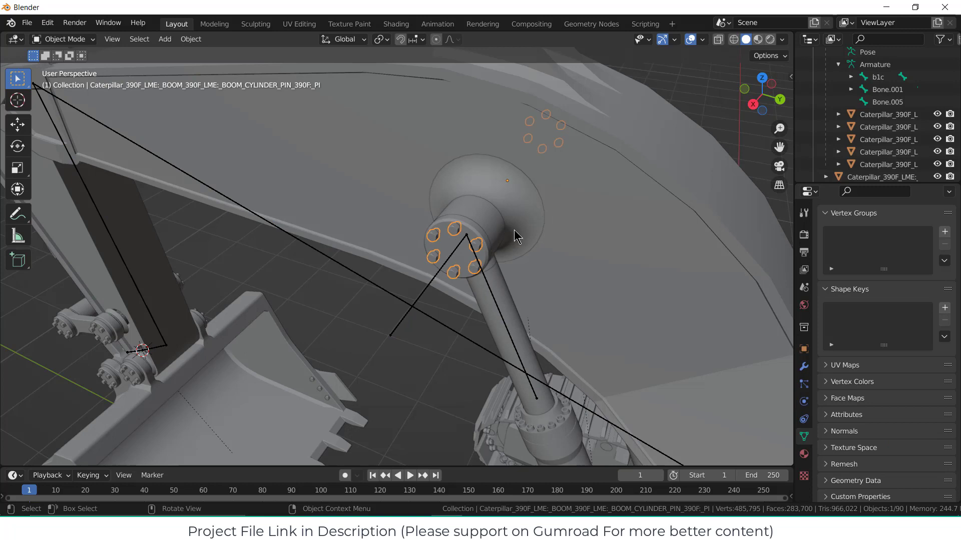
pyautogui.keyDown('shift'); pyautogui.click(483, 218); pyautogui.keyUp('shift')
pyautogui.hotkey('ctrl', 'p')
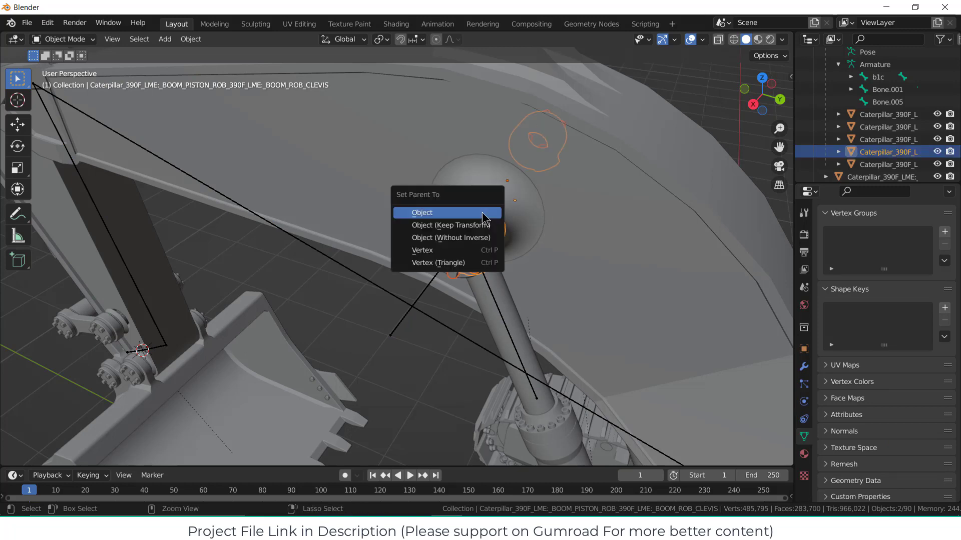
pyautogui.click(486, 214)
# Isolate the arm cylinder bore mesh in Edit Mode and select the inner face loop of its mounting-eye hole.
pyautogui.scroll(-3, 420, 333)
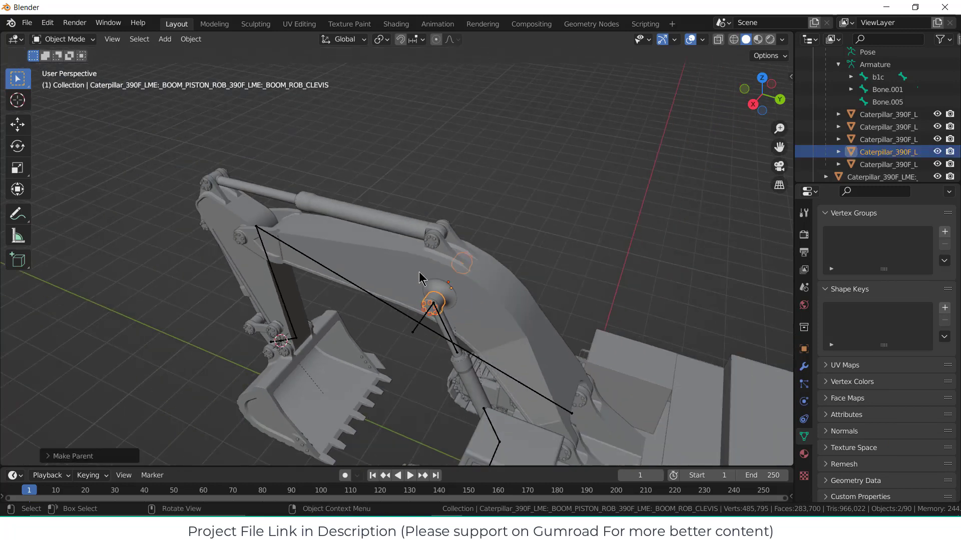
pyautogui.scroll(1, 429, 244)
pyautogui.moveTo(439, 242); pyautogui.dragTo(392, 208, button='middle')
pyautogui.scroll(3, 401, 240)
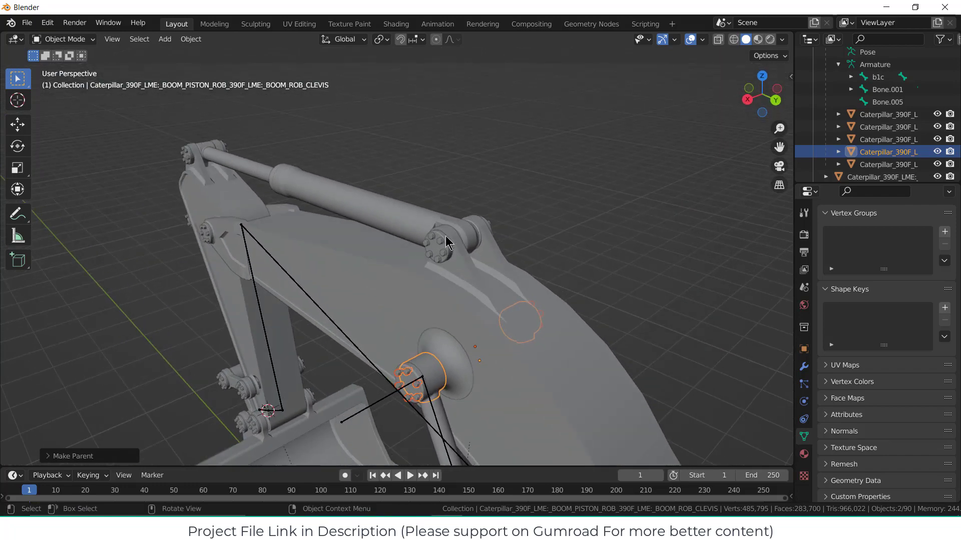
pyautogui.scroll(-5, 458, 256)
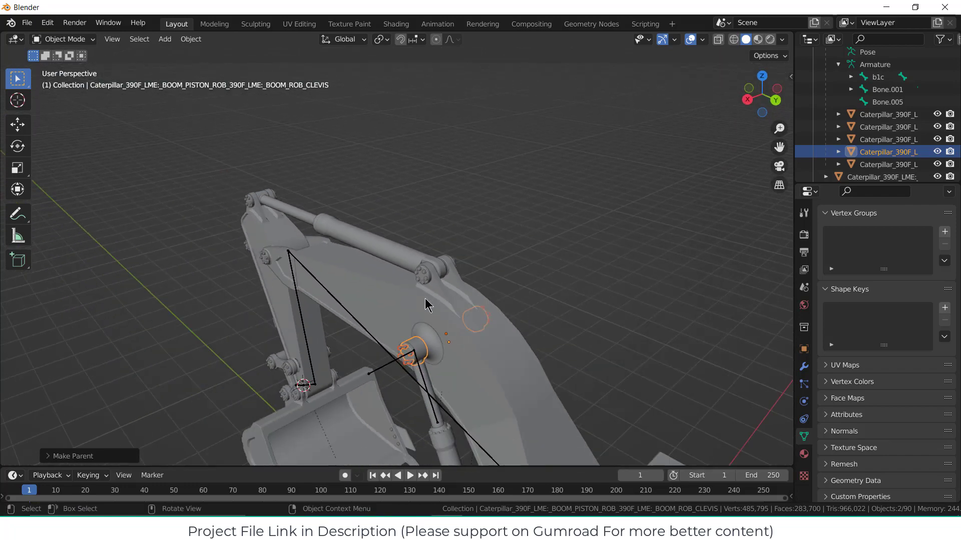
pyautogui.scroll(2, 433, 266)
pyautogui.click(439, 265)
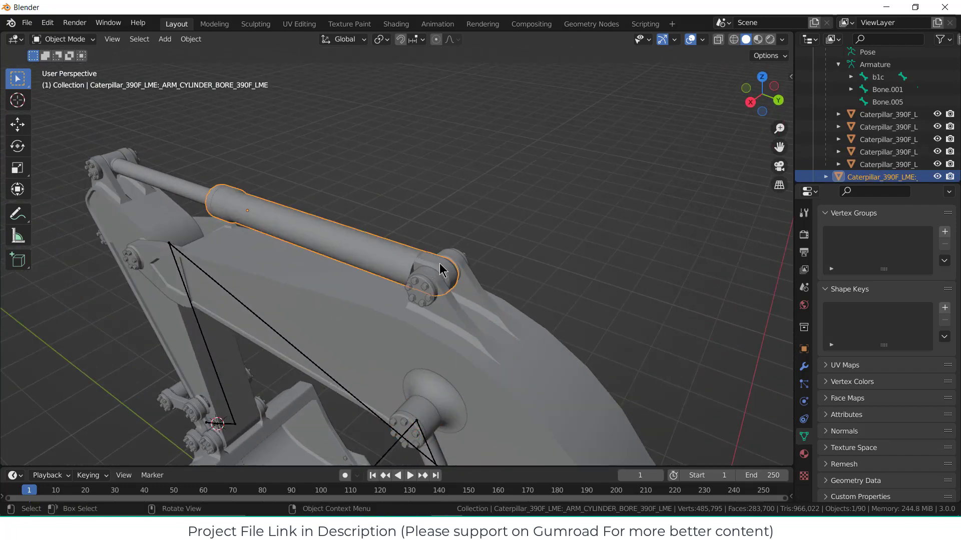
pyautogui.press('Tab')
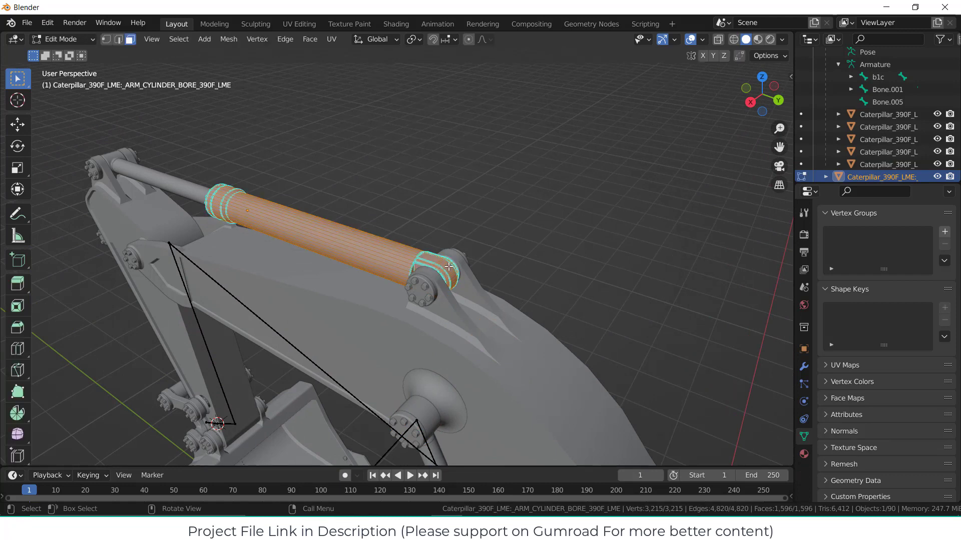
pyautogui.press('KP_Divide')
pyautogui.scroll(4, 448, 267)
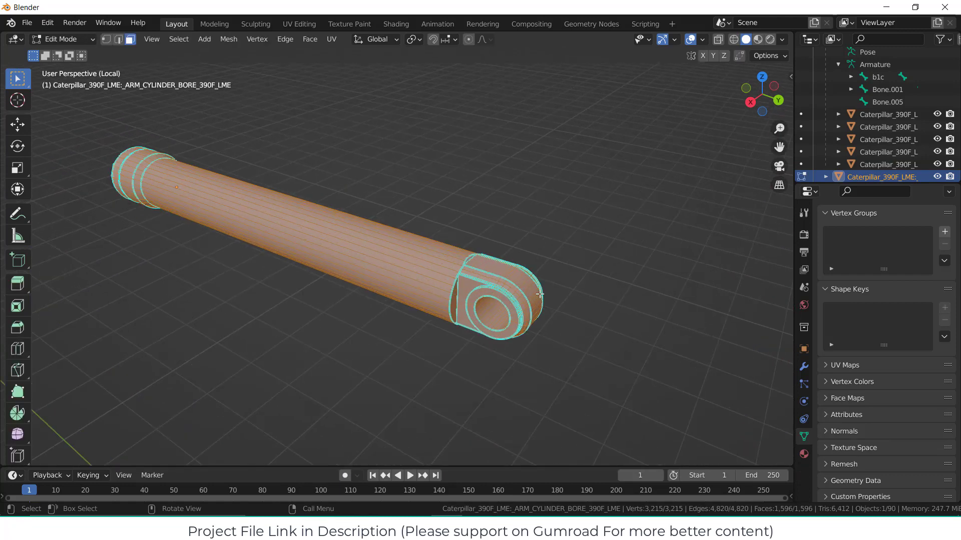
pyautogui.click(488, 318)
pyautogui.keyDown('alt'); pyautogui.click(488, 318); pyautogui.keyUp('alt')
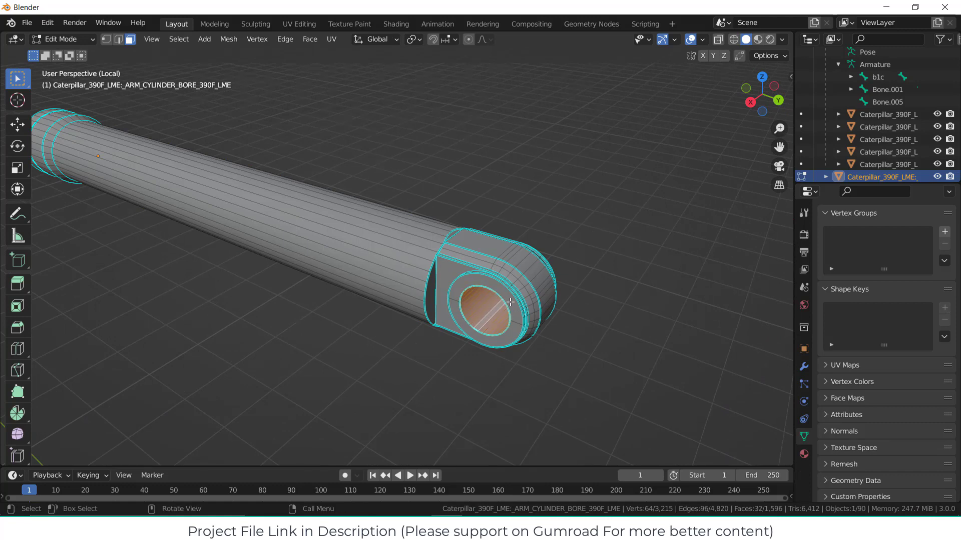
# Snap the 3D cursor to the selected eye-hole faces and bring the whole excavator back out of local view.
pyautogui.moveTo(488, 319); pyautogui.dragTo(566, 263, button='middle')
pyautogui.hotkey('shift', 's')
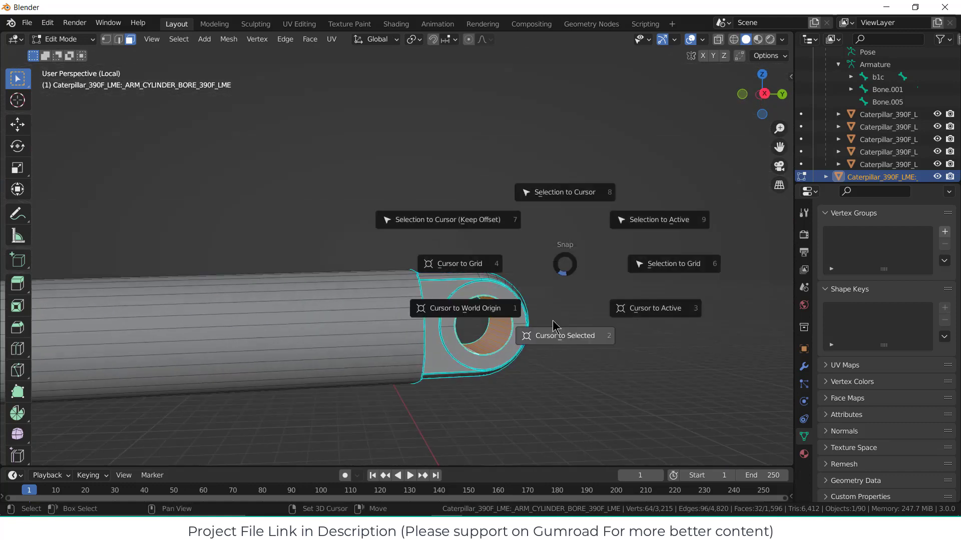
pyautogui.click(567, 349)
pyautogui.press('KP_3')
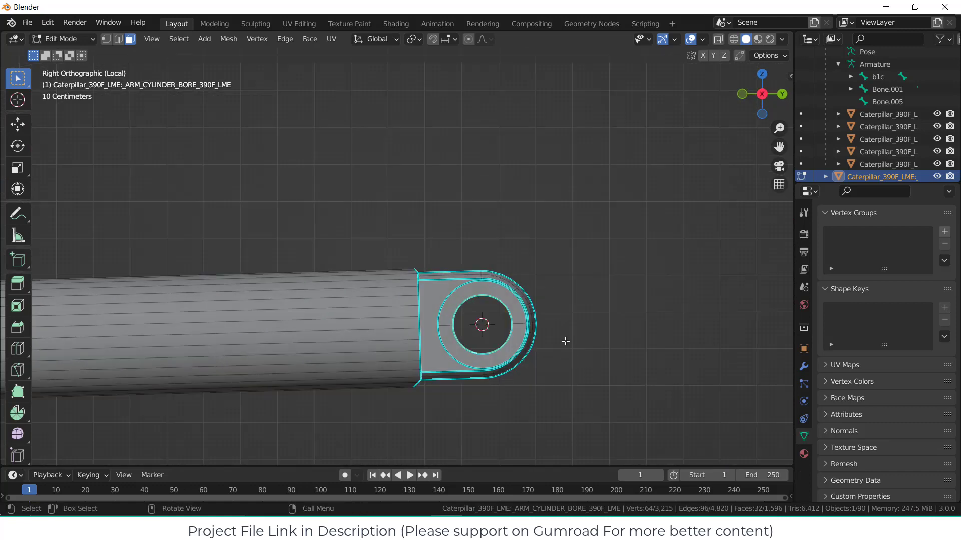
pyautogui.press('KP_Divide')
pyautogui.press('KP_Decimal')
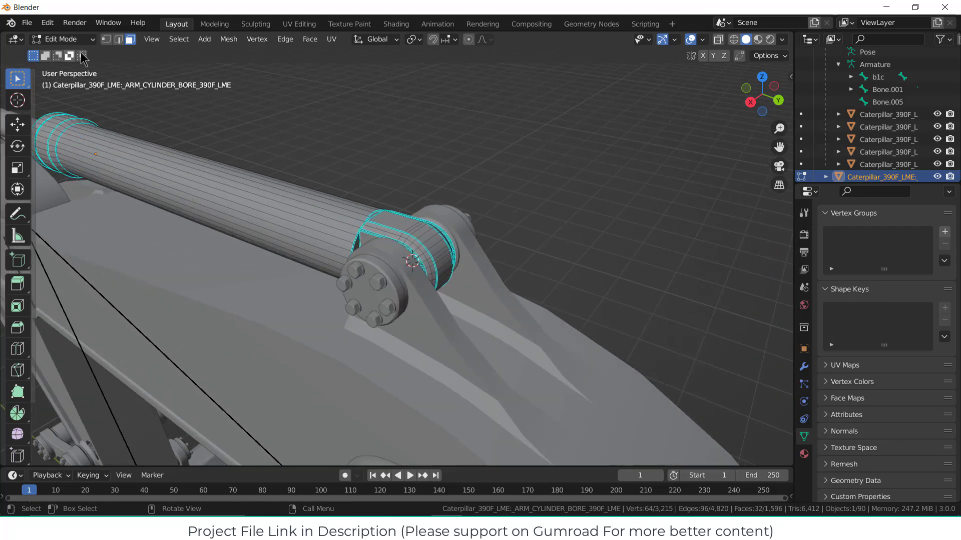
# Add a single bone to the existing armature in Edit Mode at the 3D cursor in the arm cylinder's eye.
pyautogui.click(63, 39)
pyautogui.click(55, 52)
pyautogui.scroll(3, 881, 80)
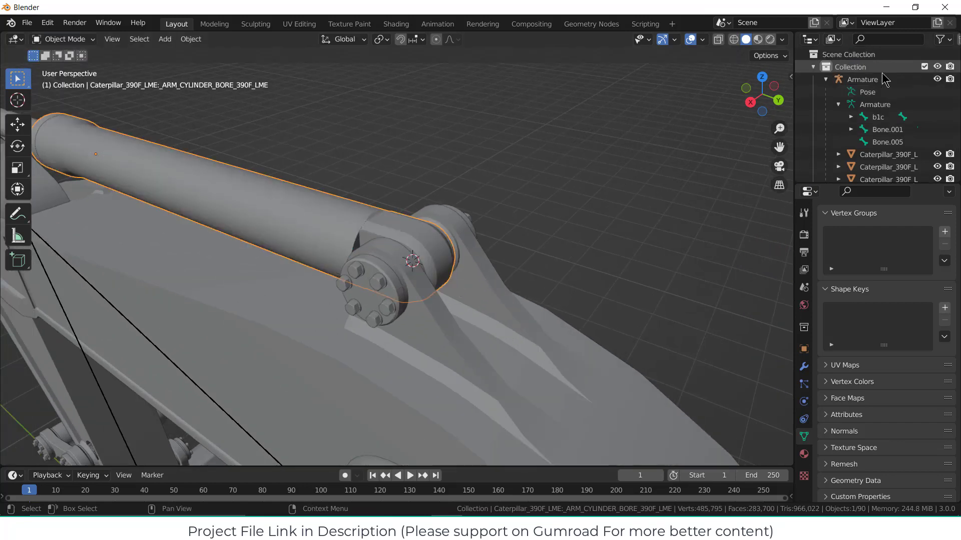
pyautogui.click(864, 79)
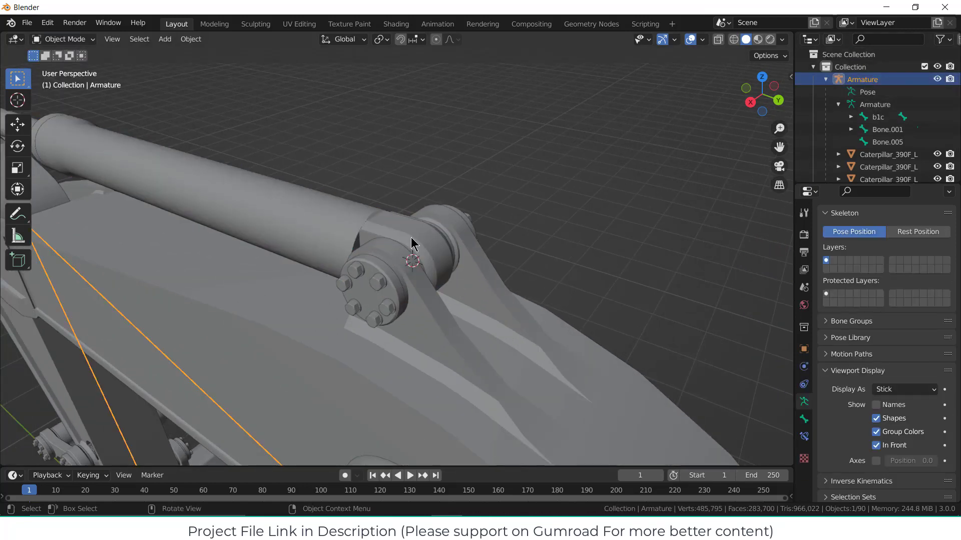
pyautogui.click(165, 40)
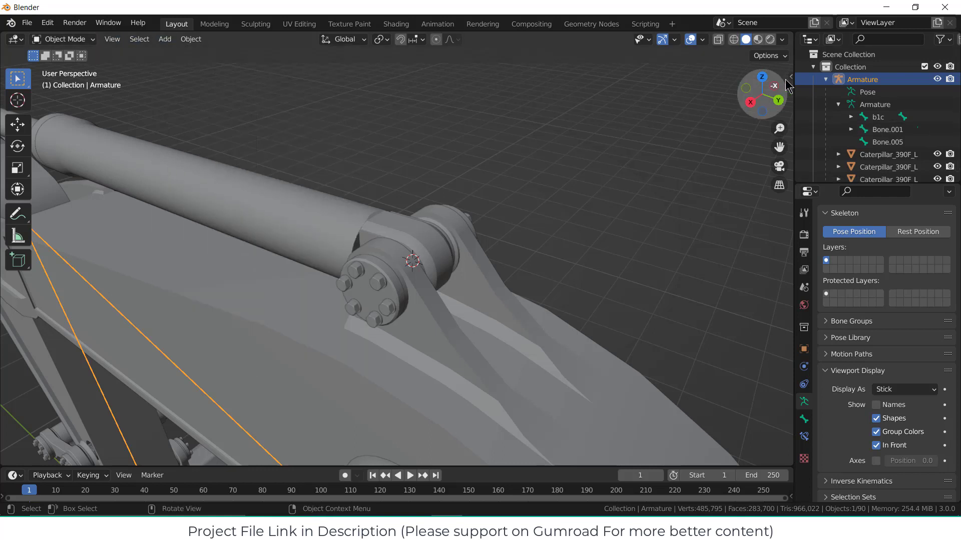
pyautogui.click(63, 39)
pyautogui.click(55, 67)
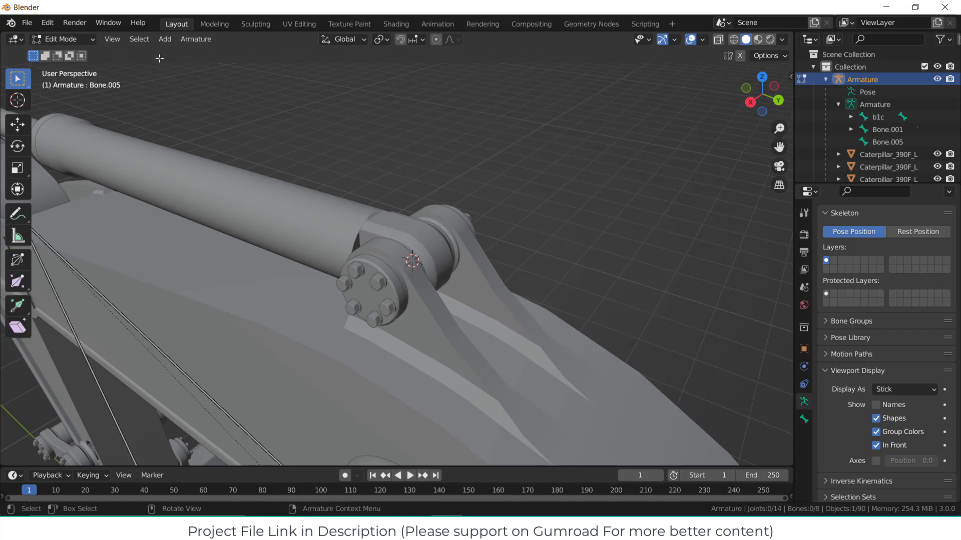
pyautogui.click(165, 39)
pyautogui.click(178, 56)
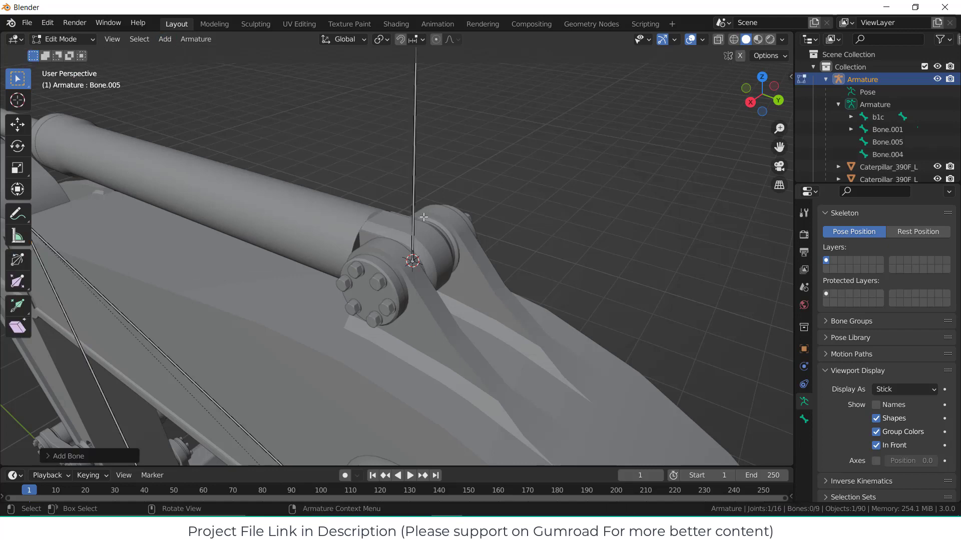
# Set the pivot point to the 3D cursor and rotate the new bone 90 degrees about the global Y axis.
pyautogui.scroll(-2, 424, 217)
pyautogui.click(419, 169)
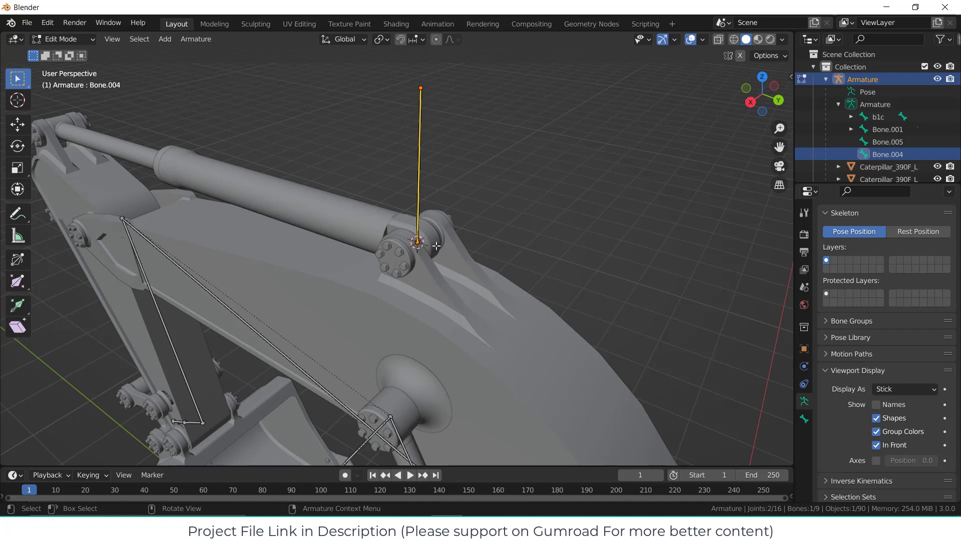
pyautogui.press('r')
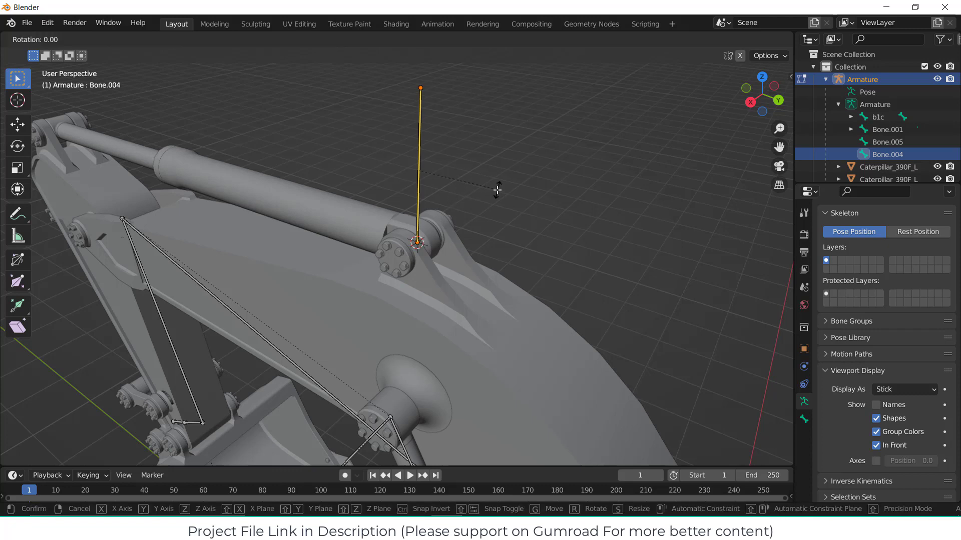
pyautogui.rightClick(496, 190)
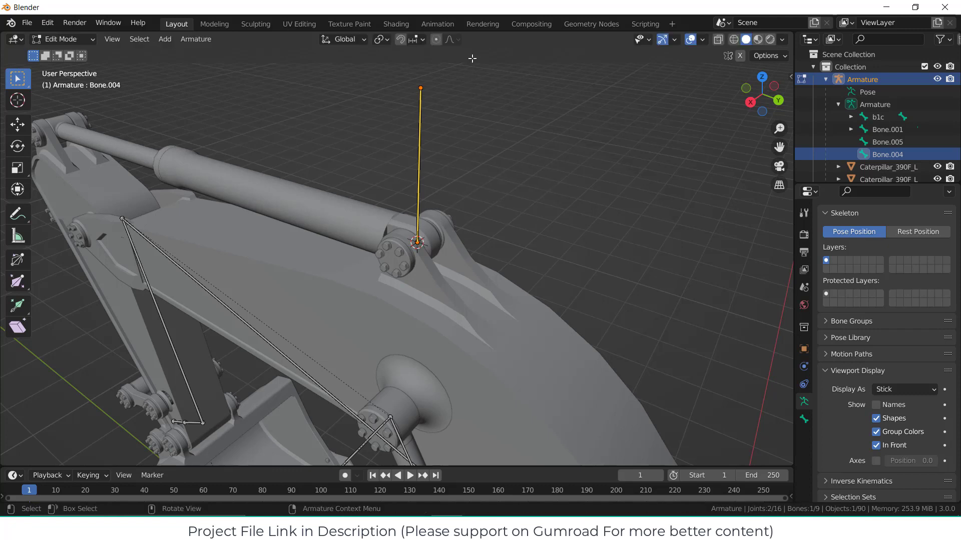
pyautogui.click(381, 39)
pyautogui.click(395, 67)
pyautogui.press('r')
pyautogui.press('y')
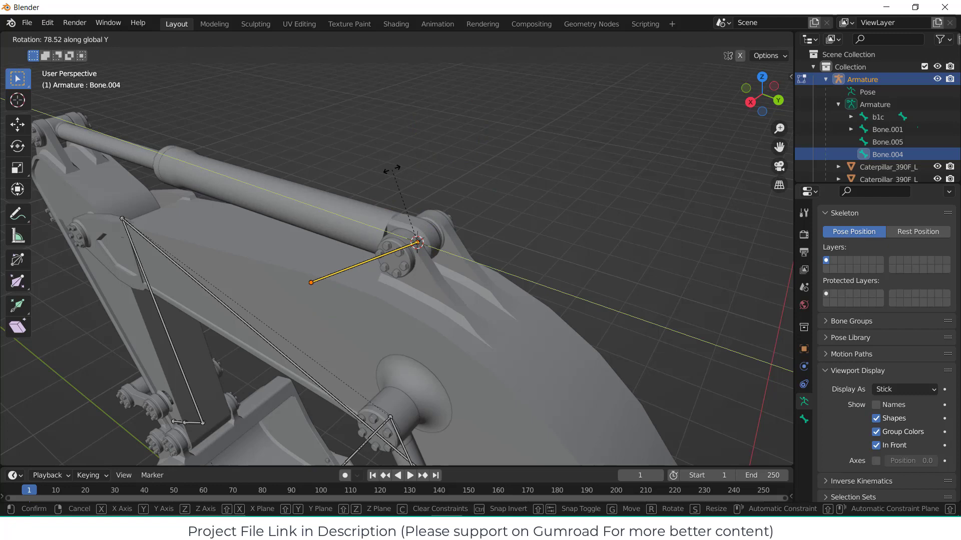
pyautogui.write('90')
pyautogui.press('Return')
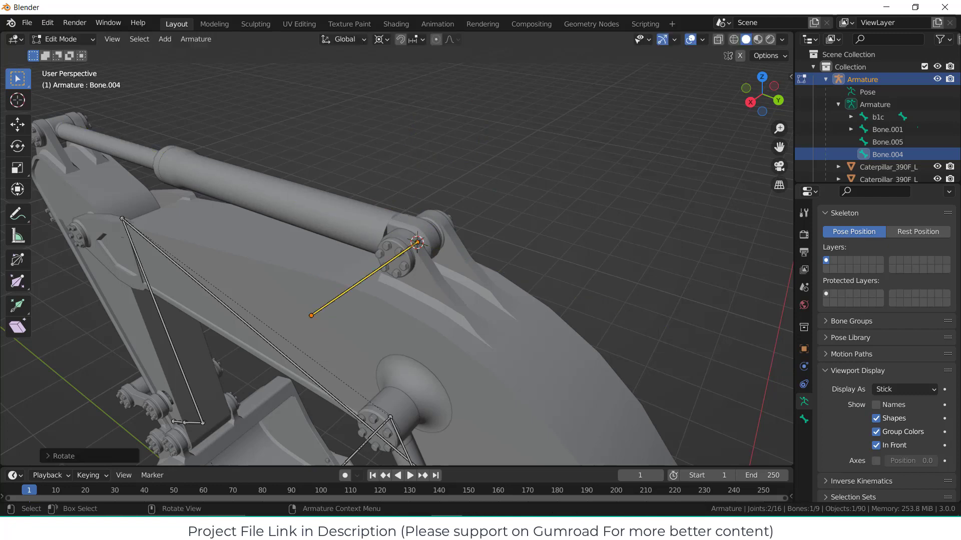
# Rename the new horizontal bone at the arm cylinder's eye as b2c.
pyautogui.click(804, 419)
pyautogui.scroll(-4, 410, 273)
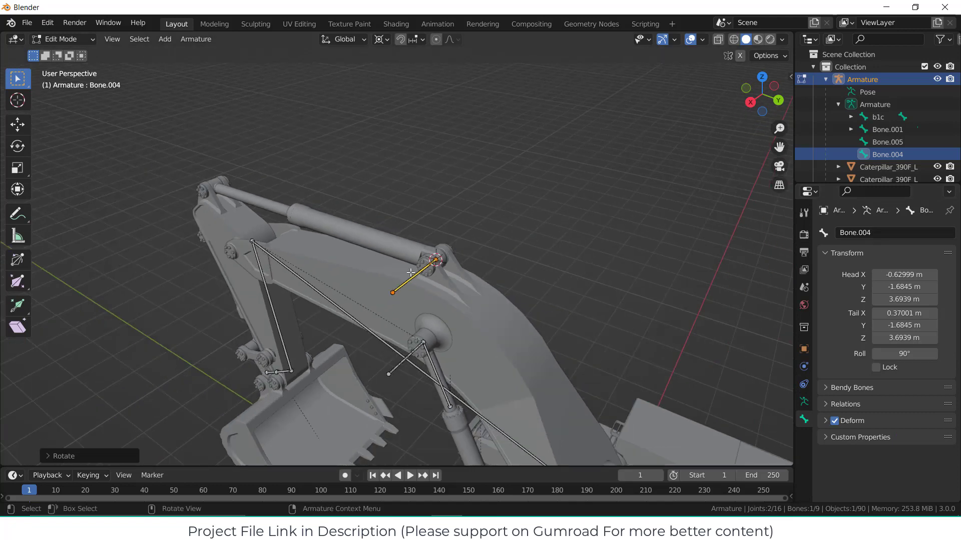
pyautogui.click(893, 233)
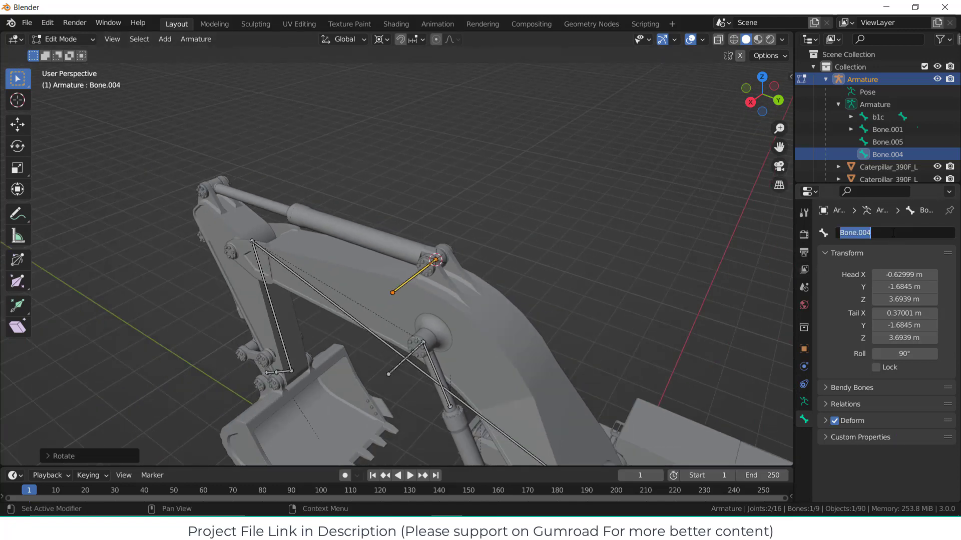
pyautogui.write('b2c')
pyautogui.press('Return')
pyautogui.click(434, 219)
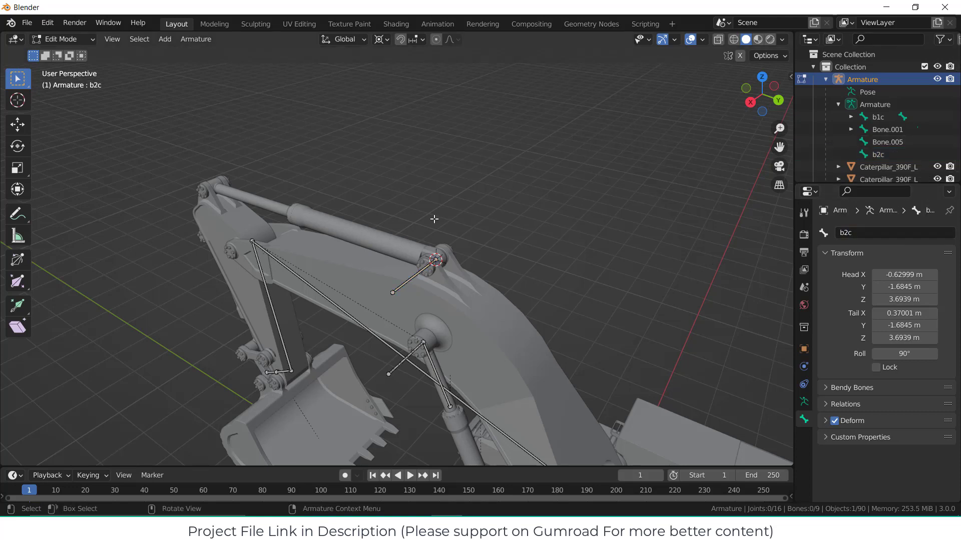
# Extrude a bone from the b2c joint at the 3D cursor about 0.82 m upward along the global Z axis.
pyautogui.scroll(4, 436, 259)
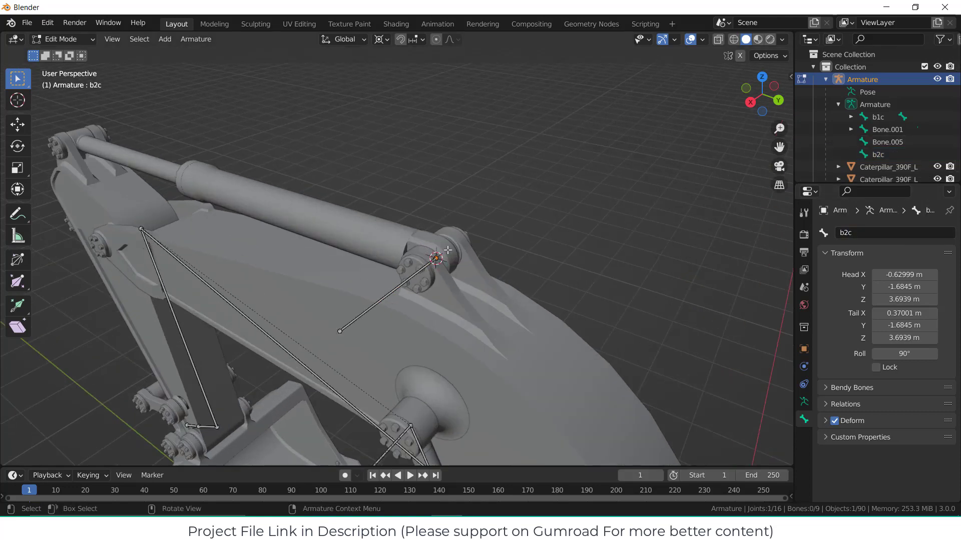
pyautogui.press('e')
pyautogui.press('z')
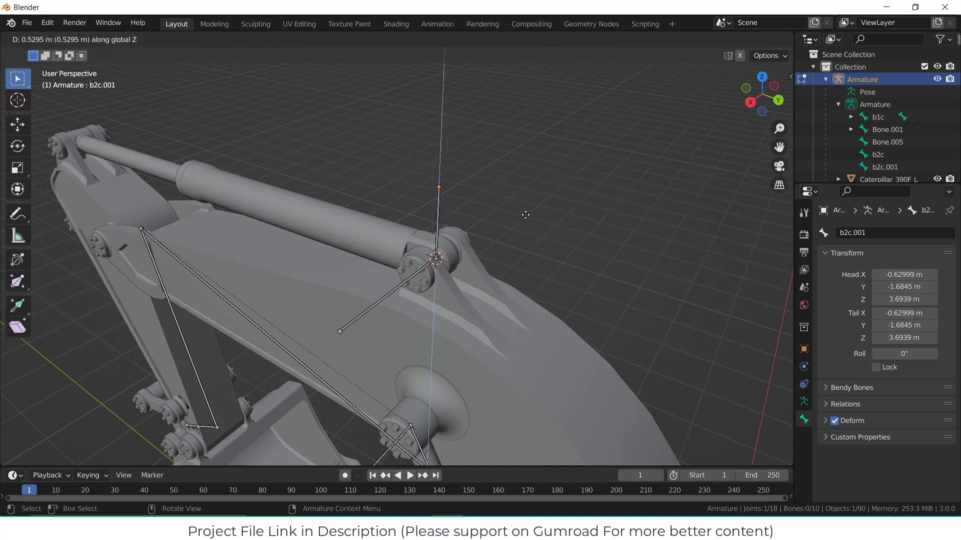
pyautogui.click(521, 174)
pyautogui.click(437, 186)
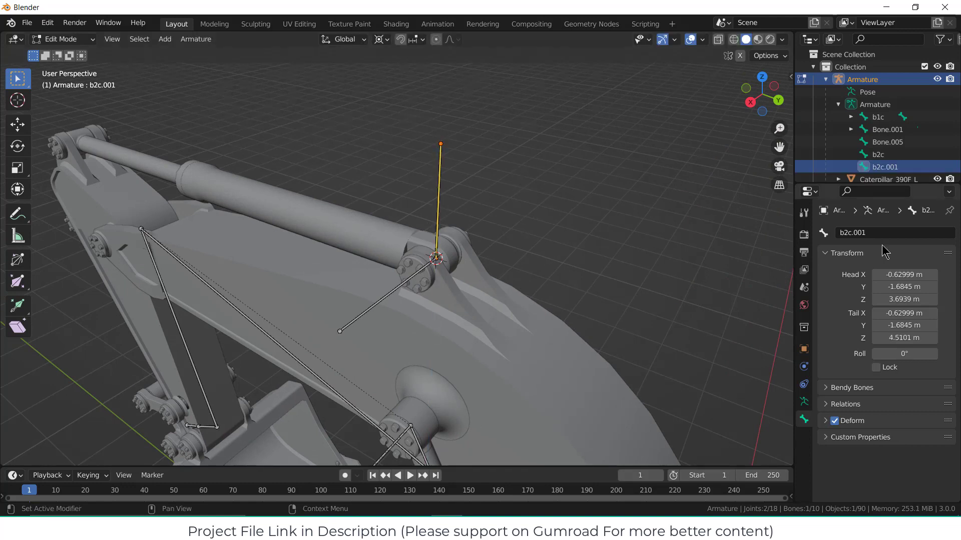
# Rename the upright bone extruded at the arm cylinder's eye as b2.
pyautogui.click(882, 233)
pyautogui.click(882, 235)
pyautogui.press('Return')
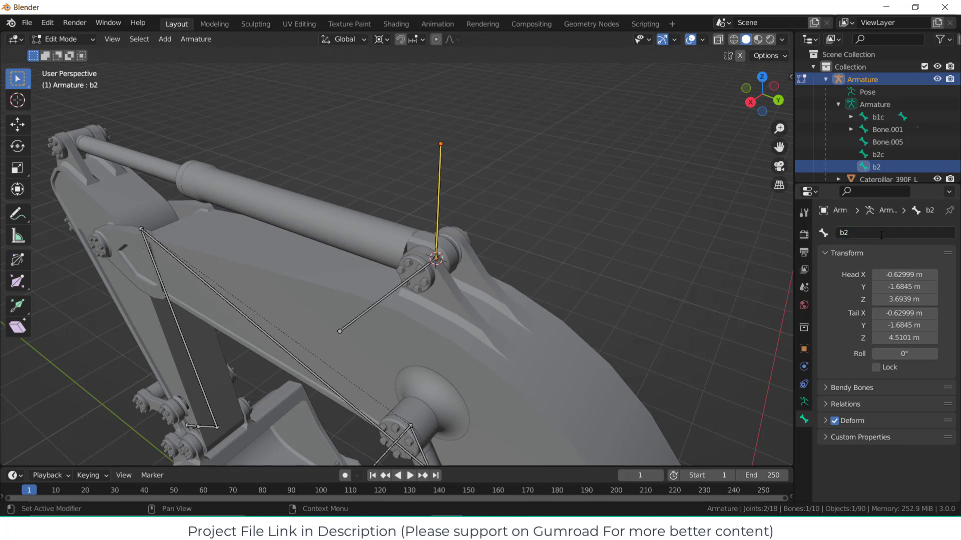
pyautogui.click(530, 262)
# Open the arm cylinder bore's mesh for editing.
pyautogui.scroll(-2, 516, 268)
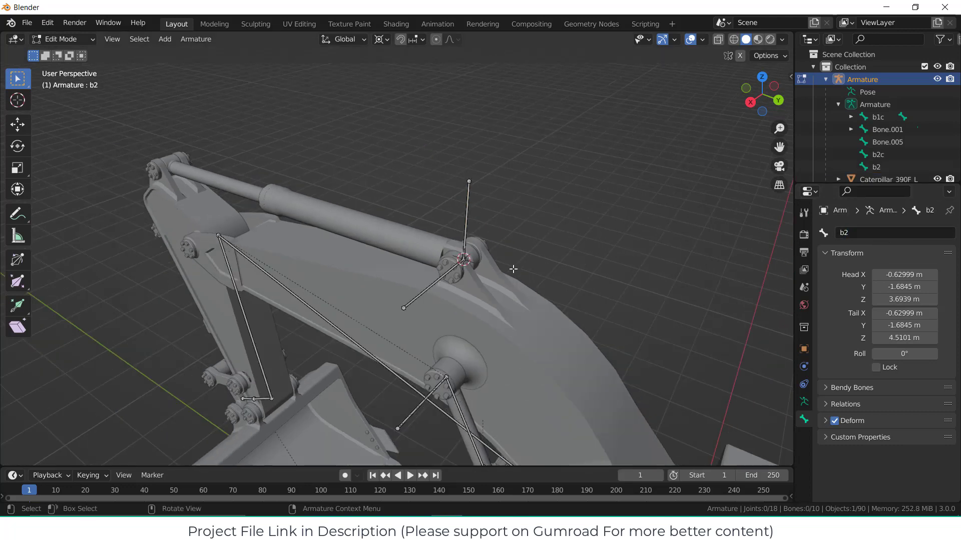
pyautogui.moveTo(565, 212); pyautogui.dragTo(149, 173, button='middle')
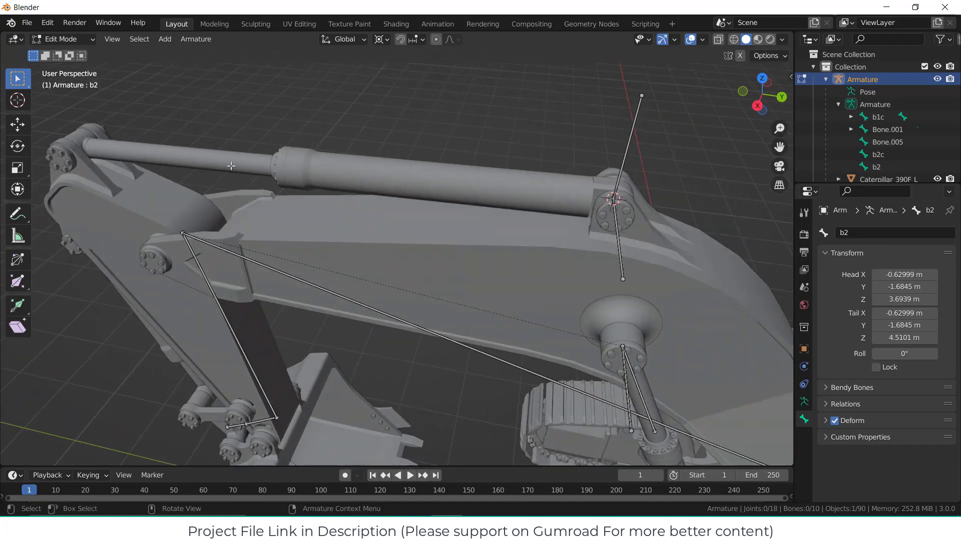
pyautogui.click(641, 108)
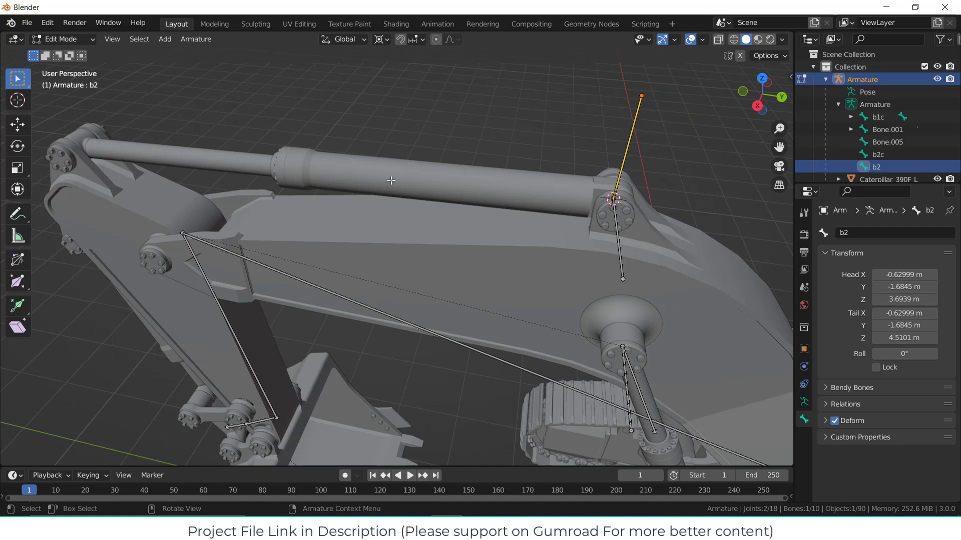
pyautogui.press('Tab')
pyautogui.click(440, 185)
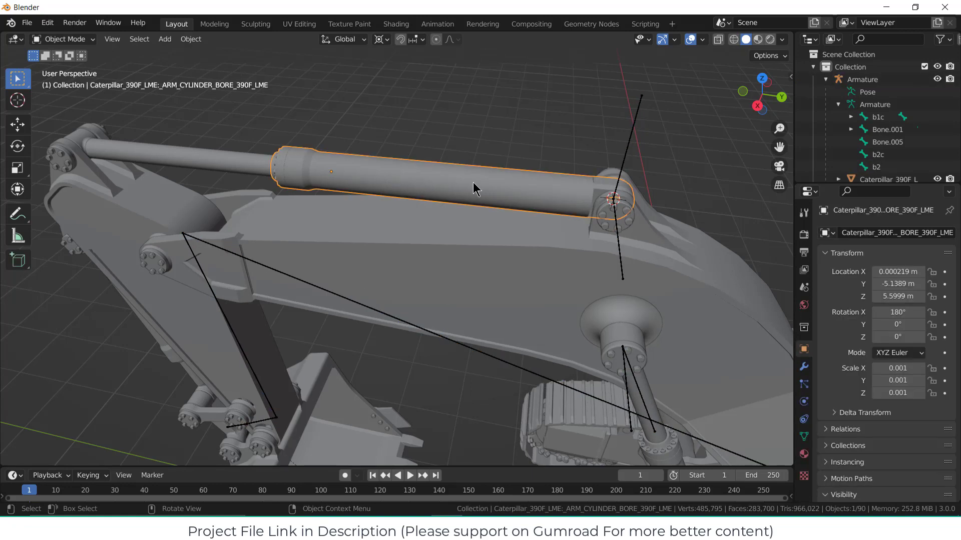
pyautogui.press('Tab')
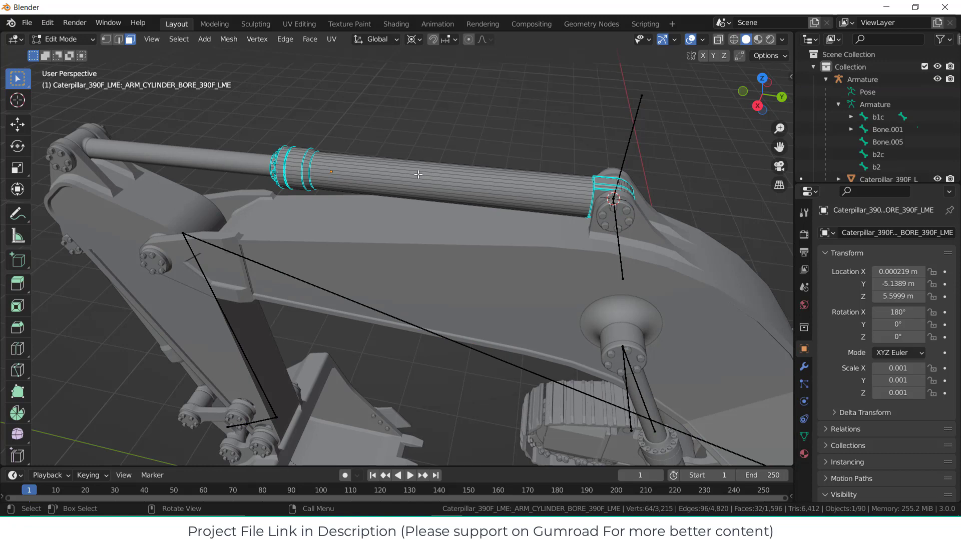
pyautogui.press('a')
pyautogui.hotkey('shift', 's')
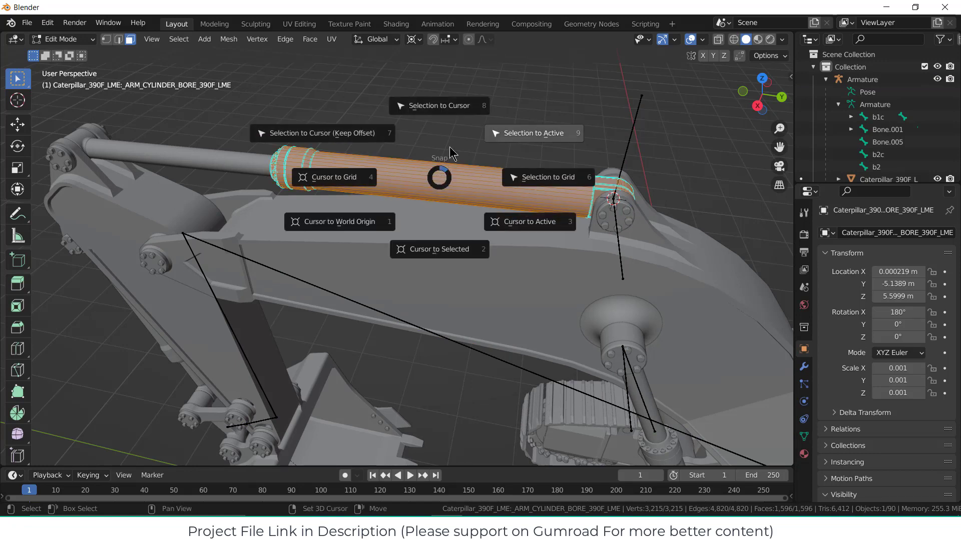
pyautogui.click(453, 109)
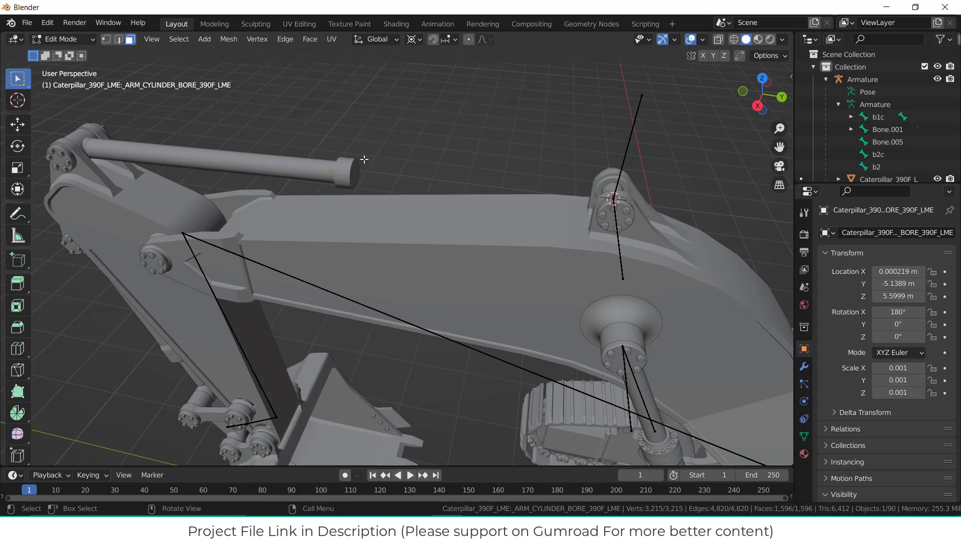
pyautogui.hotkey('ctrl', 'z')
# Select the whole arm cylinder bore mesh and snap the 3D cursor to the selection.
pyautogui.click(395, 177)
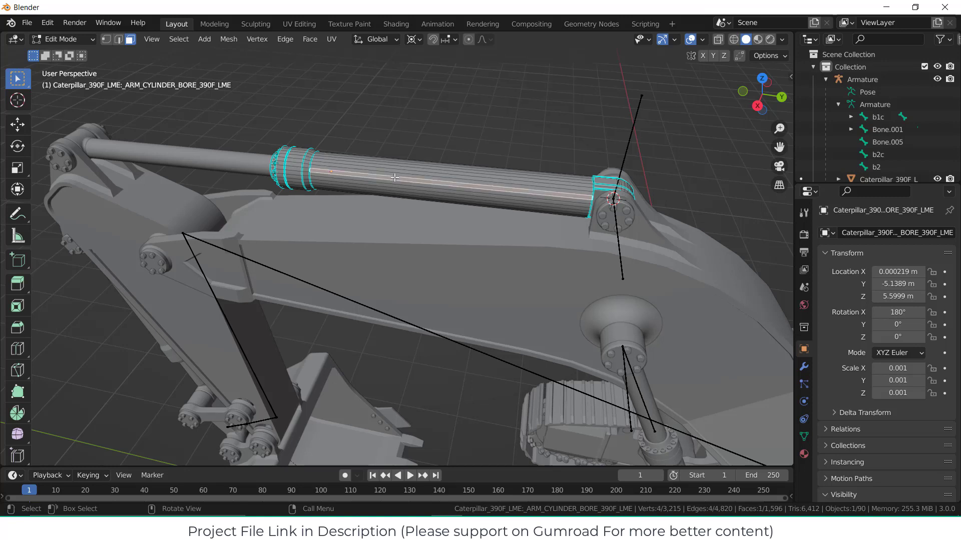
pyautogui.press('a')
pyautogui.hotkey('shift', 's')
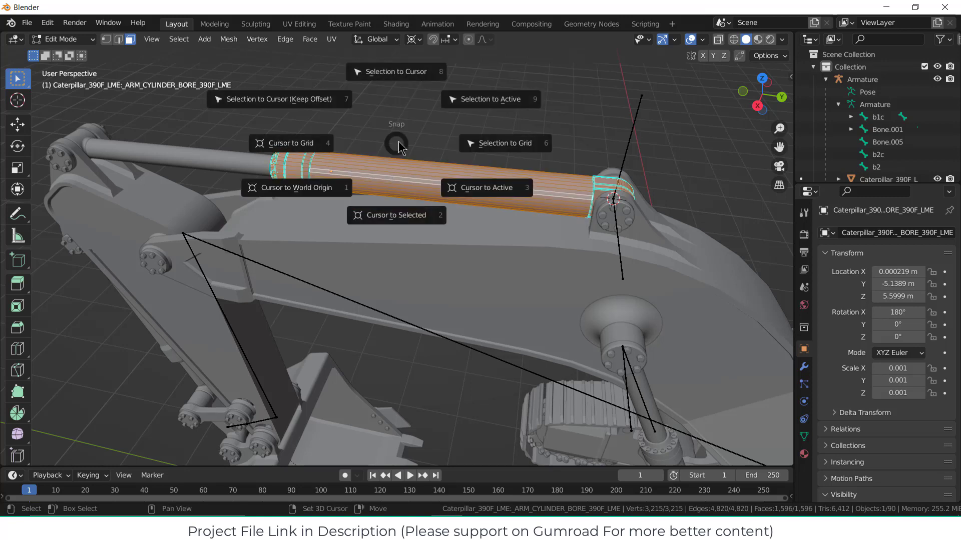
pyautogui.click(405, 219)
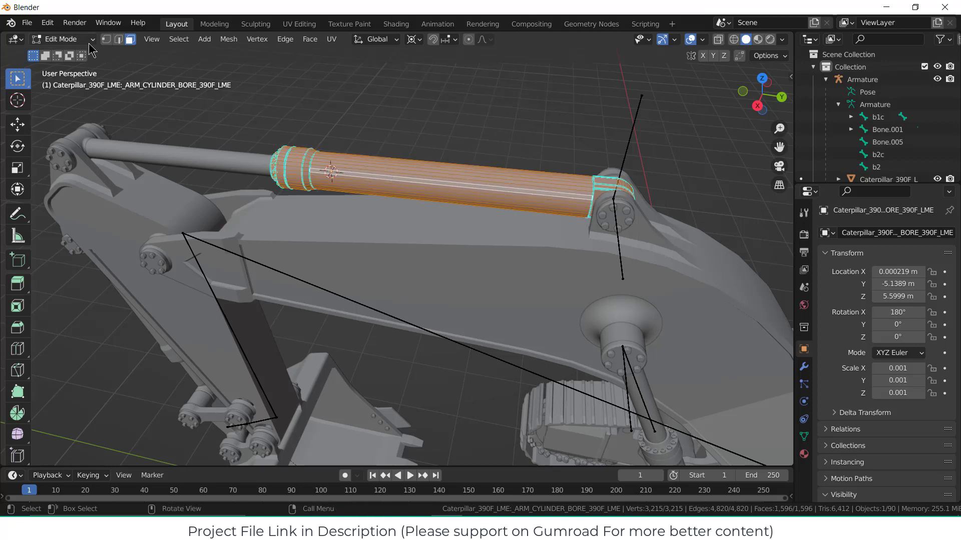
# Return to editing the armature and snap the free tip of bone b2 to the 3D cursor on the arm cylinder.
pyautogui.click(61, 39)
pyautogui.click(55, 52)
pyautogui.click(640, 103)
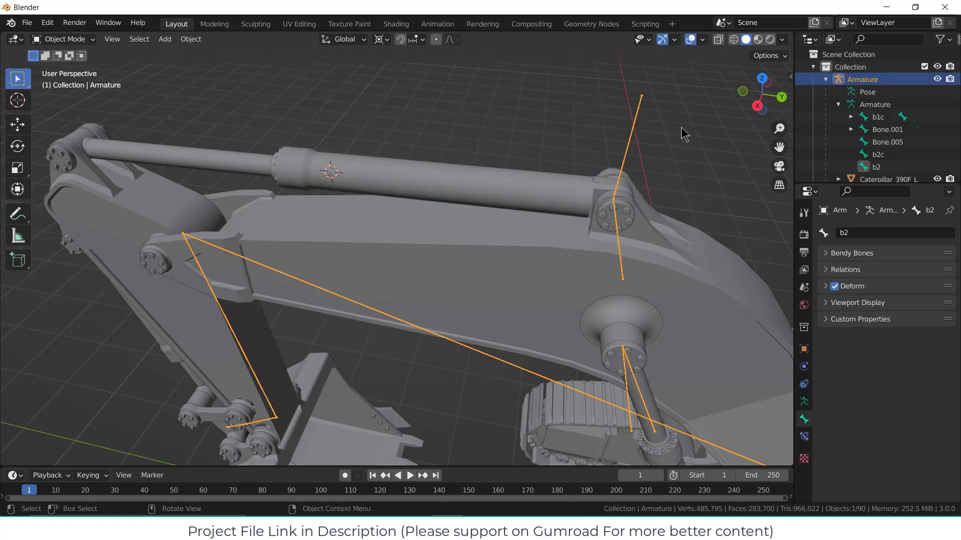
pyautogui.press('Tab')
pyautogui.click(673, 116)
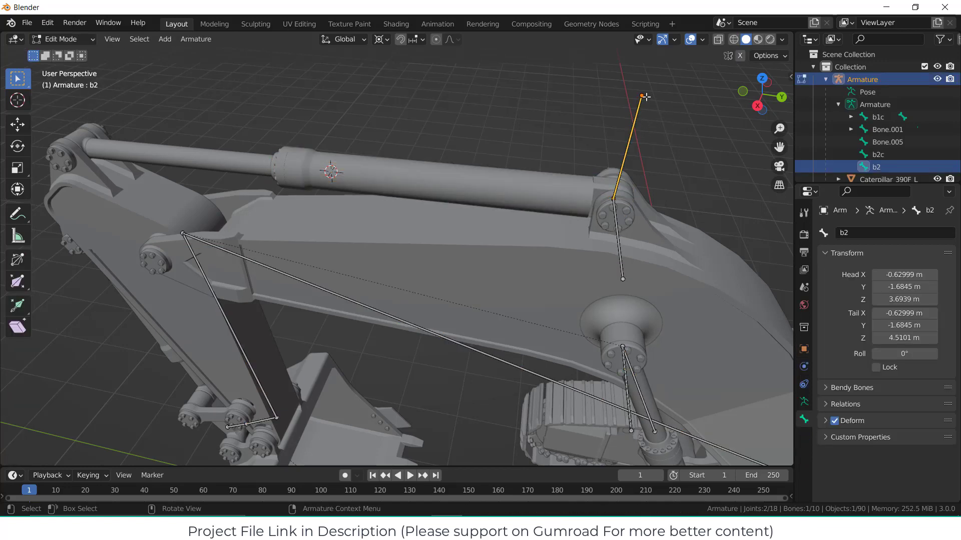
pyautogui.hotkey('shift', 's')
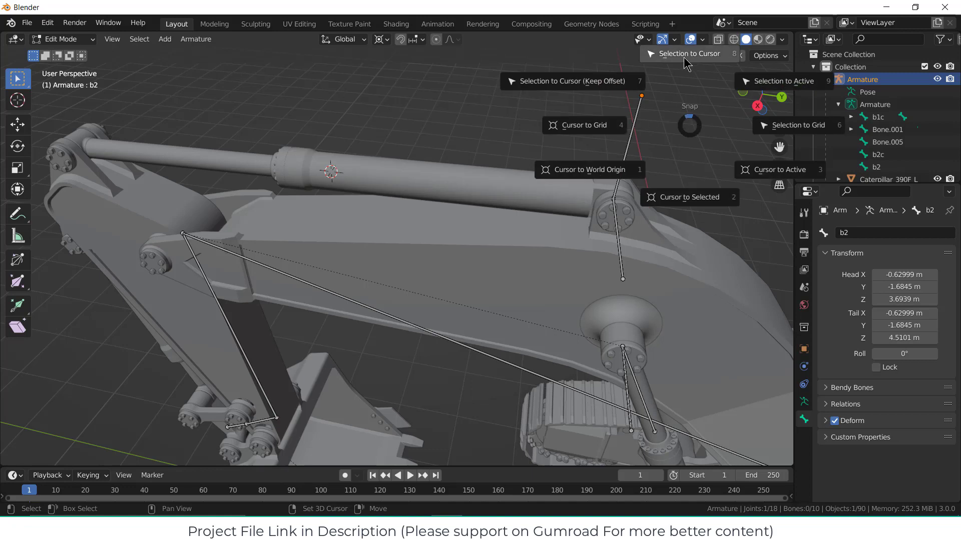
pyautogui.click(686, 55)
pyautogui.scroll(3, 387, 176)
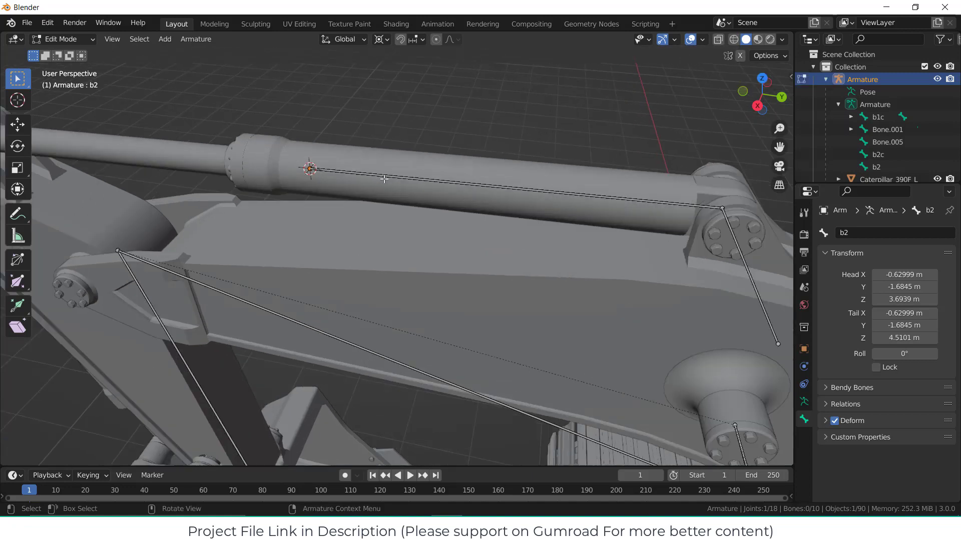
pyautogui.scroll(-3, 371, 175)
pyautogui.click(468, 125)
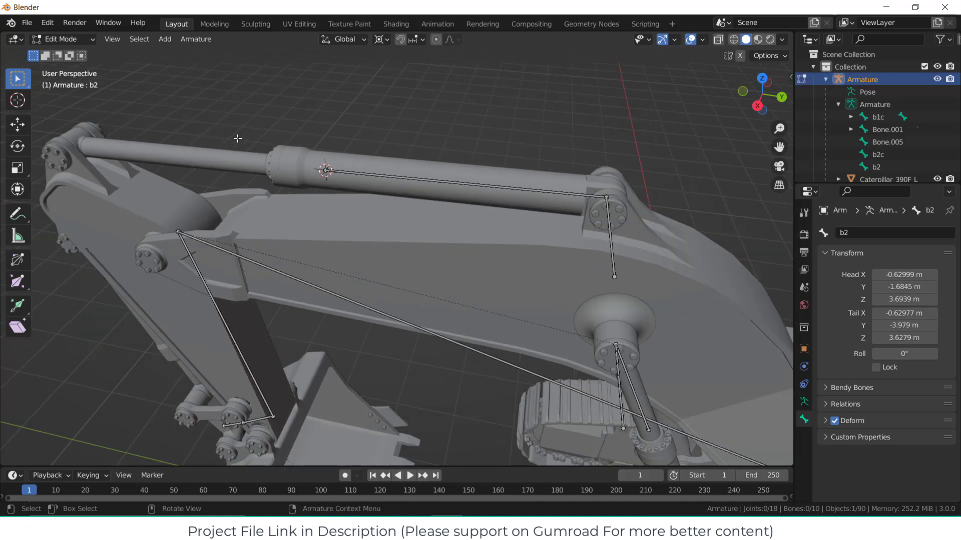
# Examine the arm cylinder and its piston rod end at the stick in side view and in perspective.
pyautogui.press('KP_3')
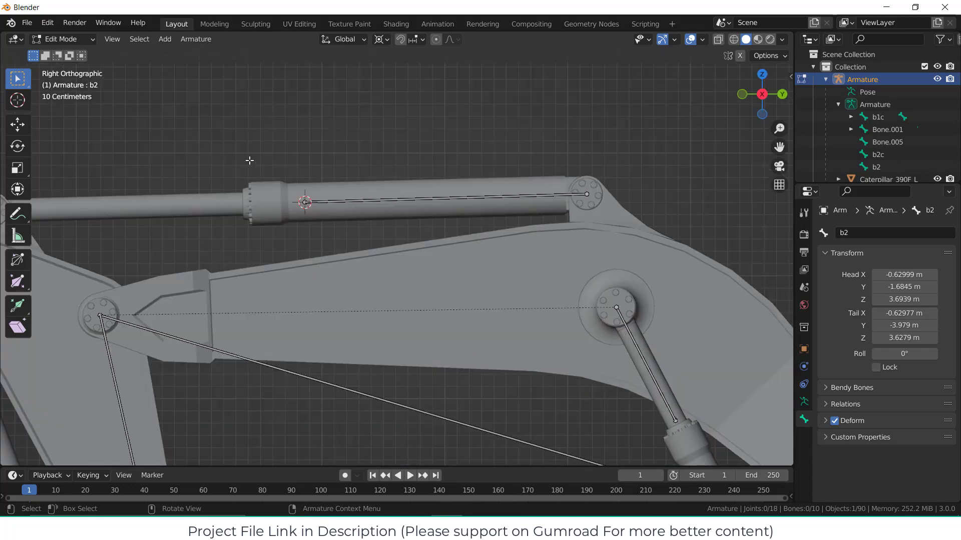
pyautogui.scroll(-3, 251, 161)
pyautogui.scroll(1, 338, 174)
pyautogui.scroll(4, 339, 174)
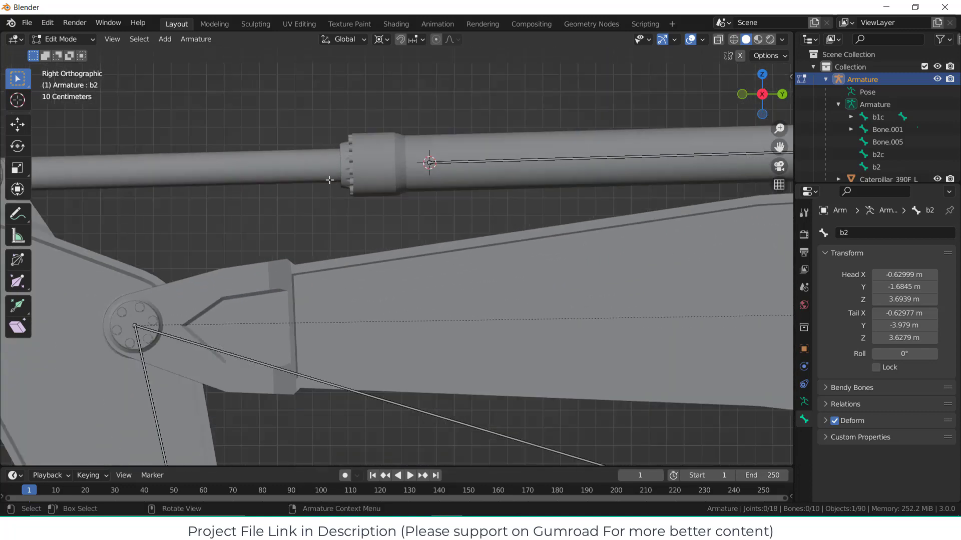
pyautogui.scroll(-2, 328, 185)
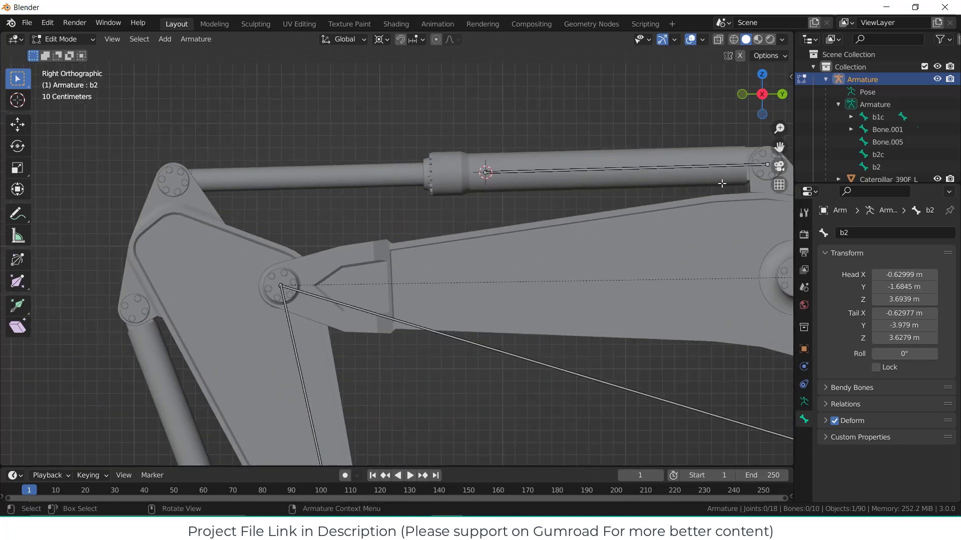
pyautogui.scroll(2, 722, 184)
pyautogui.scroll(-3, 224, 211)
pyautogui.scroll(-1, 395, 225)
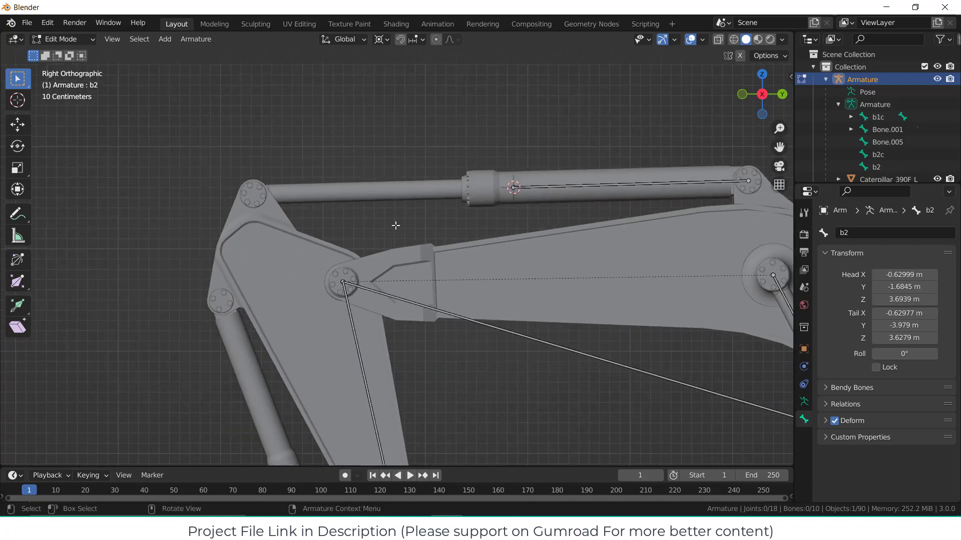
pyautogui.moveTo(395, 225); pyautogui.dragTo(282, 213, button='middle')
pyautogui.scroll(2, 245, 179)
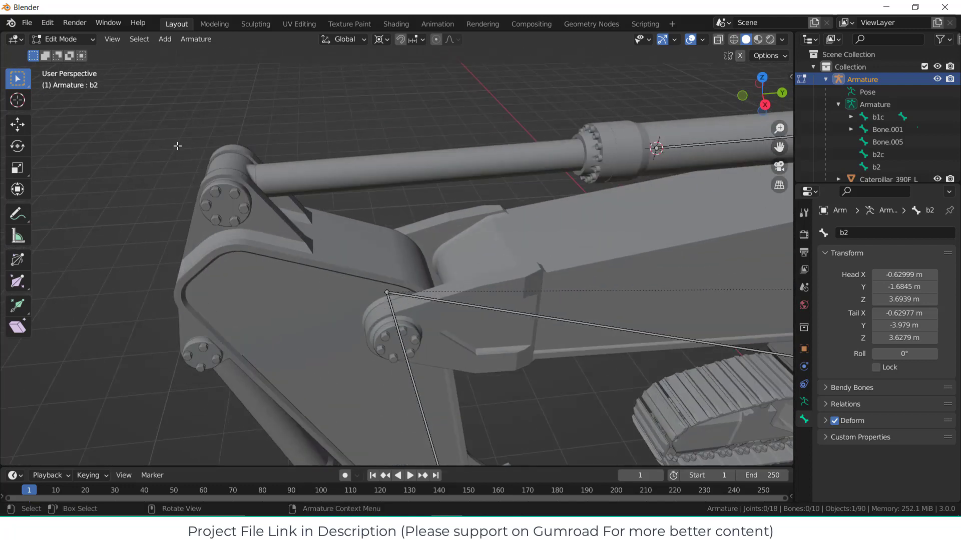
# Leave armature editing and parent the arm piston rod to the rod clevis at its end with the Object option.
pyautogui.click(63, 39)
pyautogui.click(56, 43)
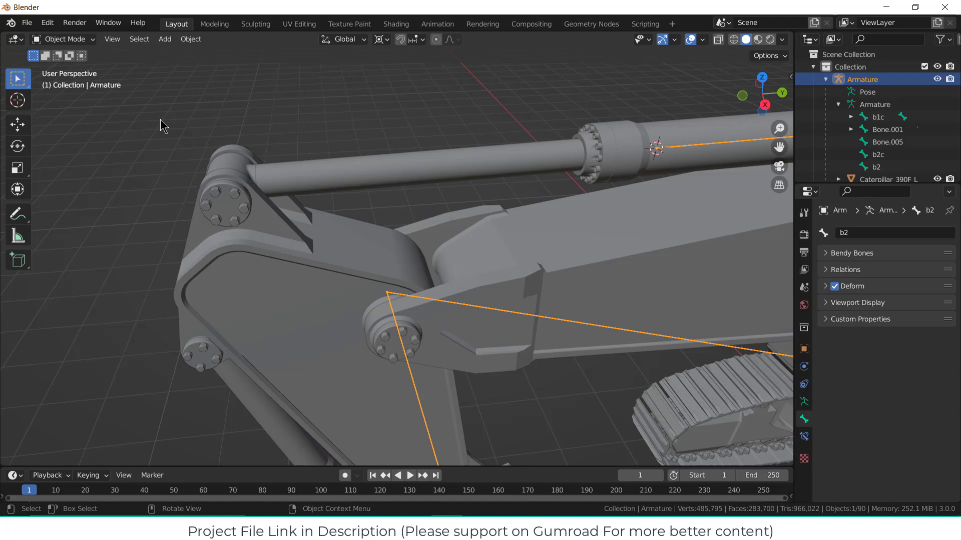
pyautogui.click(216, 159)
pyautogui.moveTo(253, 169); pyautogui.dragTo(318, 170, button='middle')
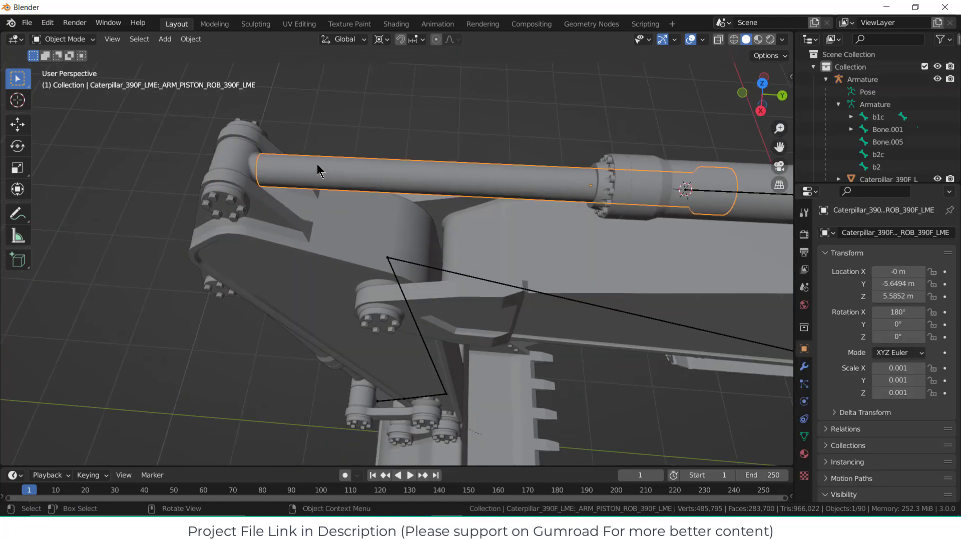
pyautogui.click(279, 157)
pyautogui.click(283, 157)
pyautogui.click(281, 155)
pyautogui.click(281, 156)
pyautogui.click(304, 164)
pyautogui.click(315, 164)
pyautogui.keyDown('shift'); pyautogui.click(230, 151); pyautogui.keyUp('shift')
pyautogui.hotkey('ctrl', 'p')
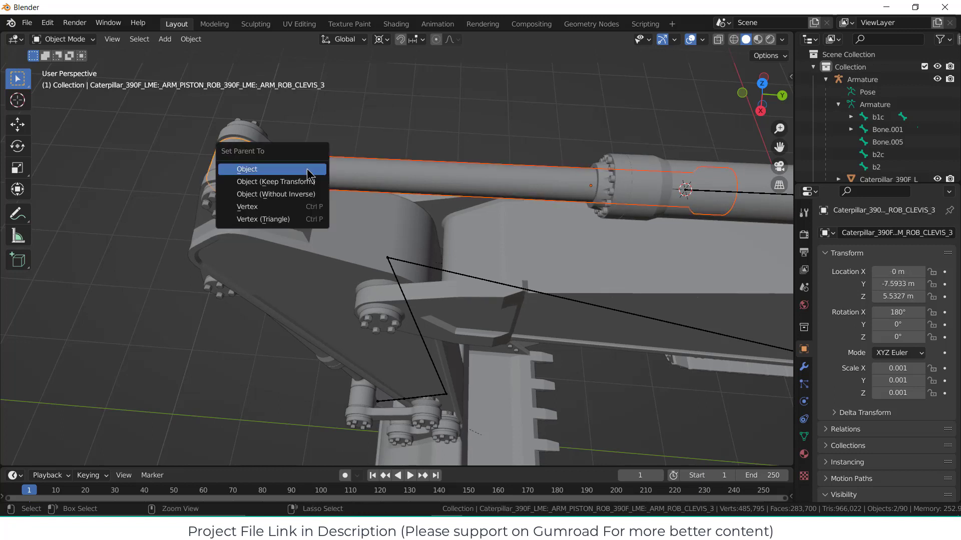
pyautogui.click(308, 170)
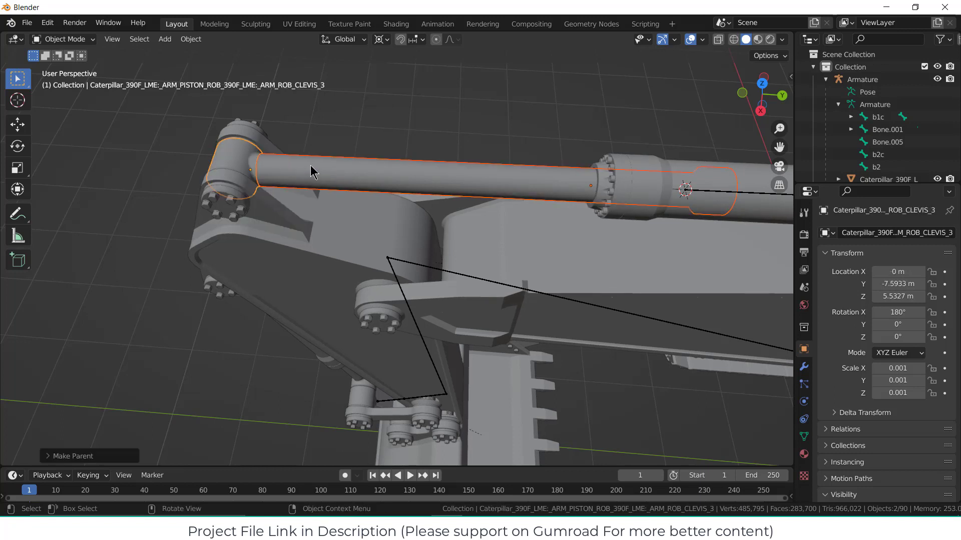
# Select the arm cylinder pin object and set its origin to its geometry.
pyautogui.moveTo(257, 158); pyautogui.dragTo(226, 155, button='middle')
pyautogui.click(226, 155)
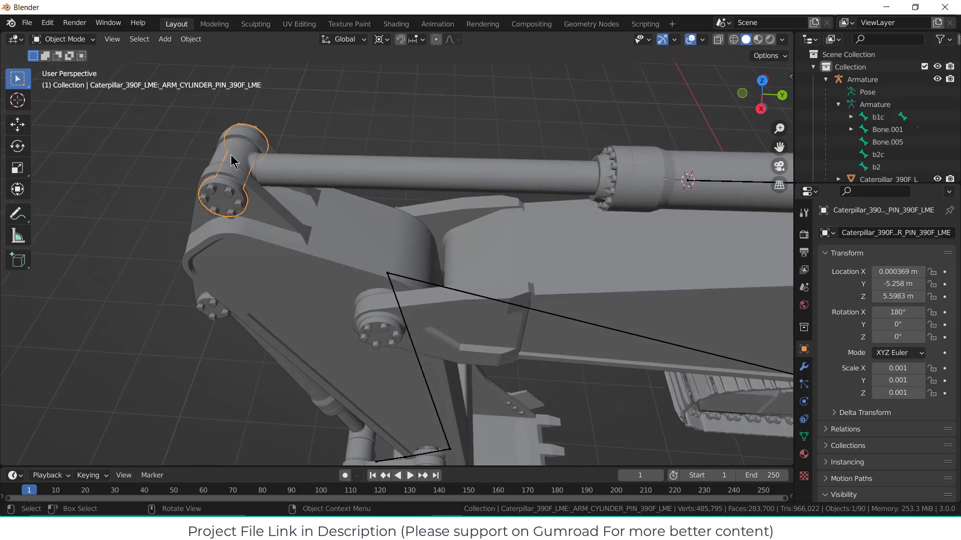
pyautogui.click(223, 204)
pyautogui.moveTo(268, 175); pyautogui.dragTo(285, 219, button='middle')
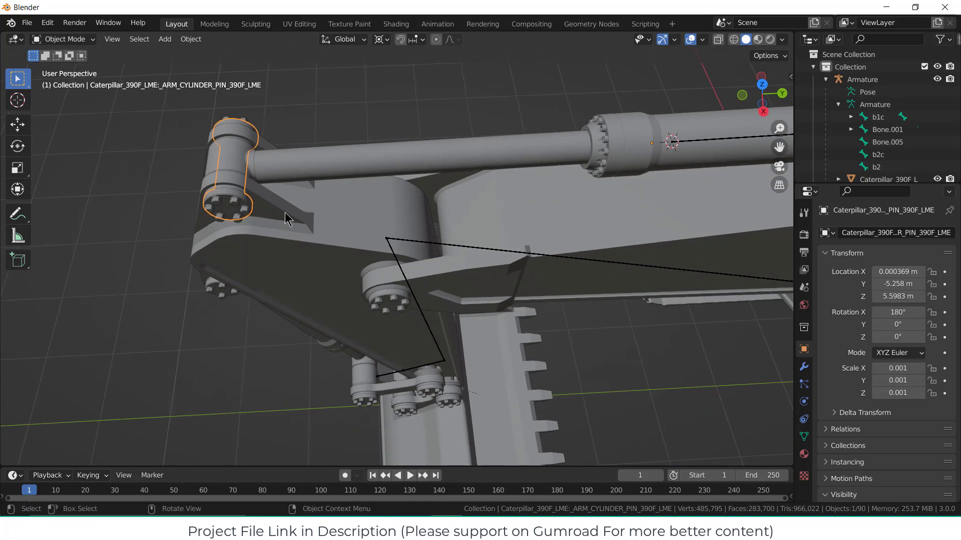
pyautogui.click(190, 40)
pyautogui.moveTo(235, 66)
pyautogui.click(369, 82)
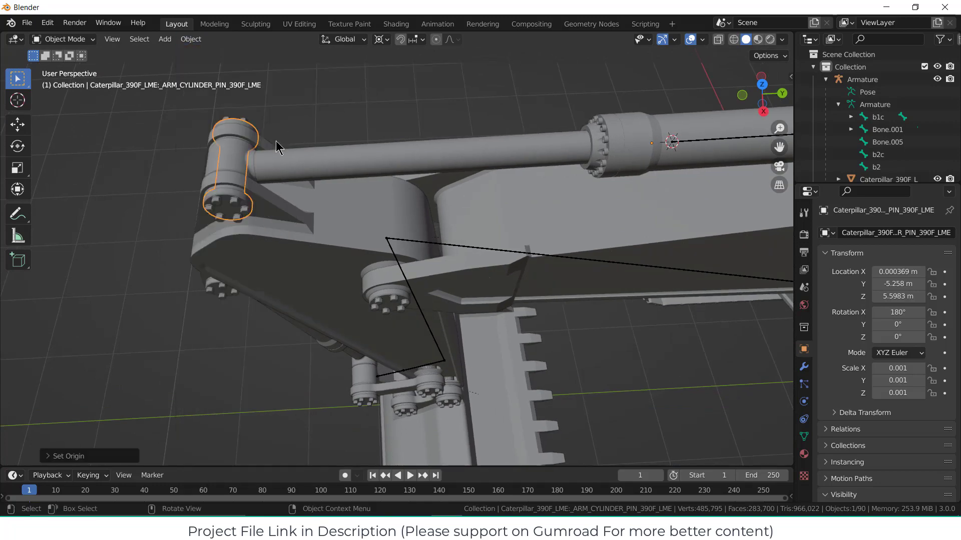
# Isolate the arm cylinder pin object in local view, examine its separated ends, and return to the full model.
pyautogui.moveTo(276, 140); pyautogui.dragTo(300, 162, button='middle')
pyautogui.press('KP_3')
pyautogui.scroll(-2, 384, 158)
pyautogui.scroll(2, 340, 158)
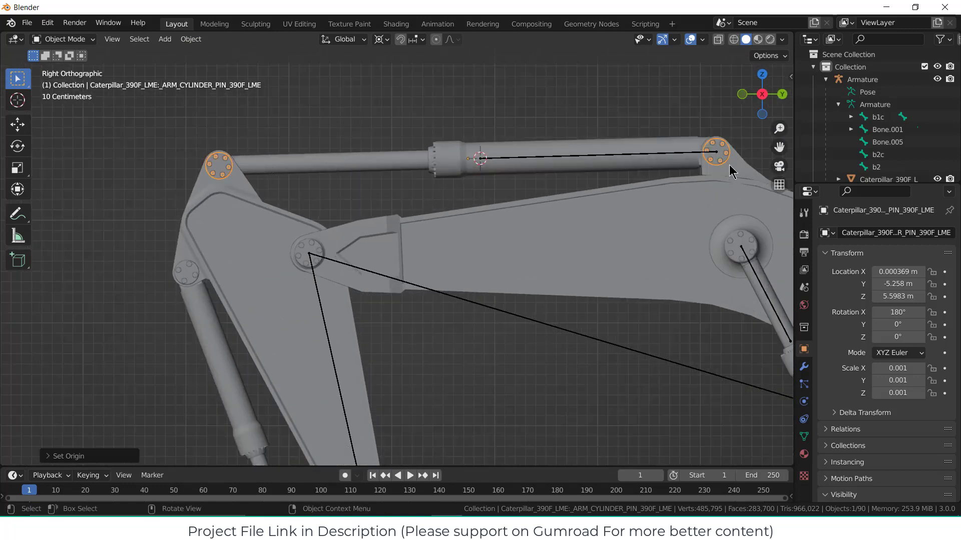
pyautogui.press('KP_Divide')
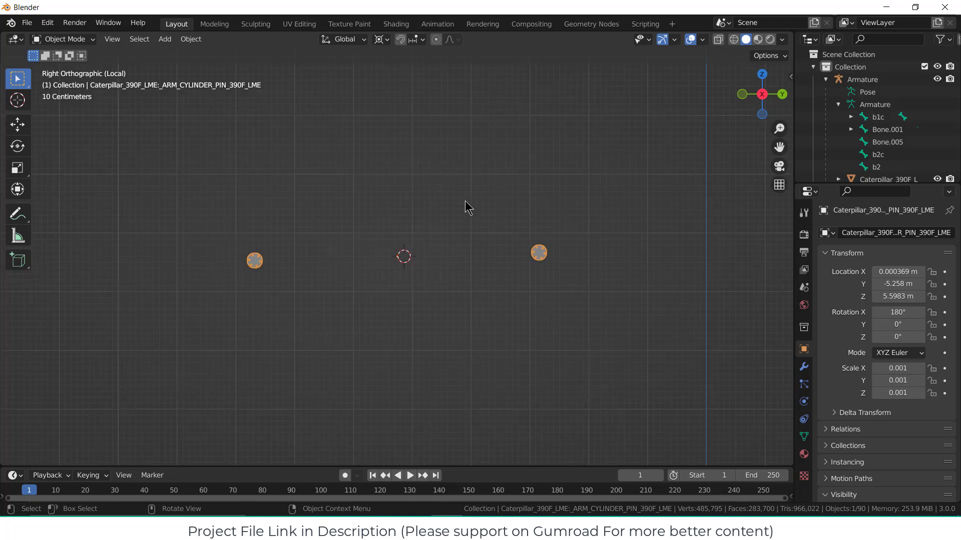
pyautogui.moveTo(465, 206); pyautogui.dragTo(551, 224, button='middle')
pyautogui.scroll(3, 551, 224)
pyautogui.scroll(2, 506, 253)
pyautogui.scroll(-3, 160, 285)
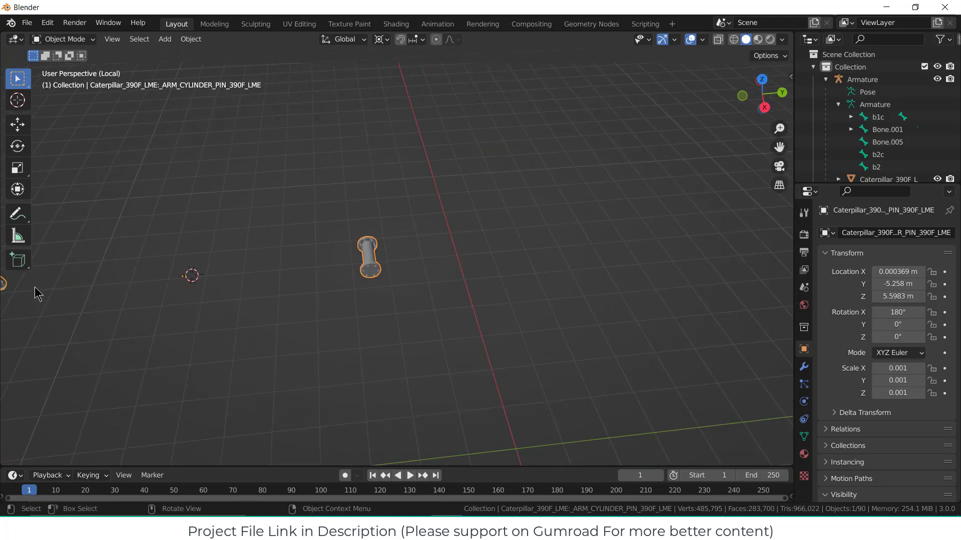
pyautogui.scroll(-2, 34, 292)
pyautogui.keyDown('shift'); pyautogui.moveTo(147, 299); pyautogui.dragTo(332, 268, button='middle'); pyautogui.keyUp('shift')
pyautogui.scroll(2, 188, 253)
pyautogui.scroll(4, 244, 254)
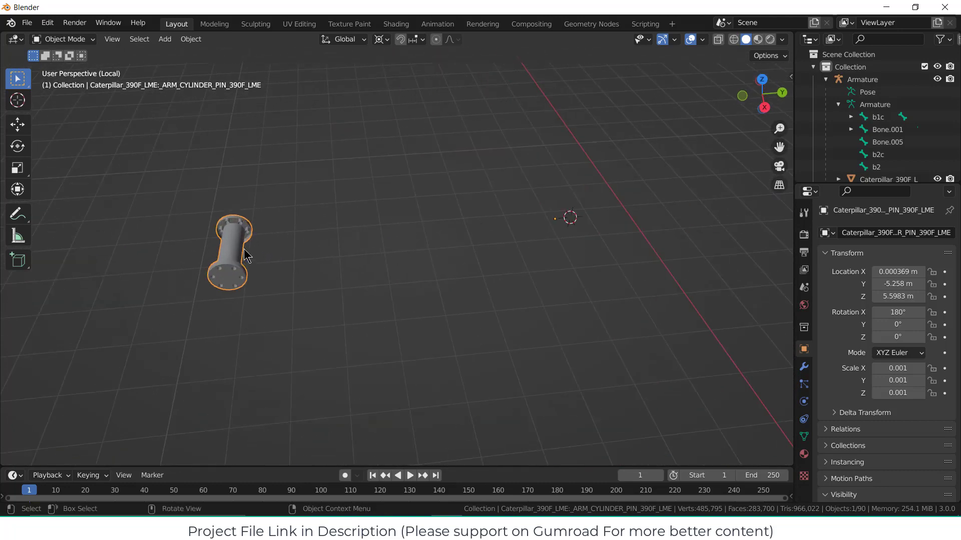
pyautogui.scroll(-5, 280, 265)
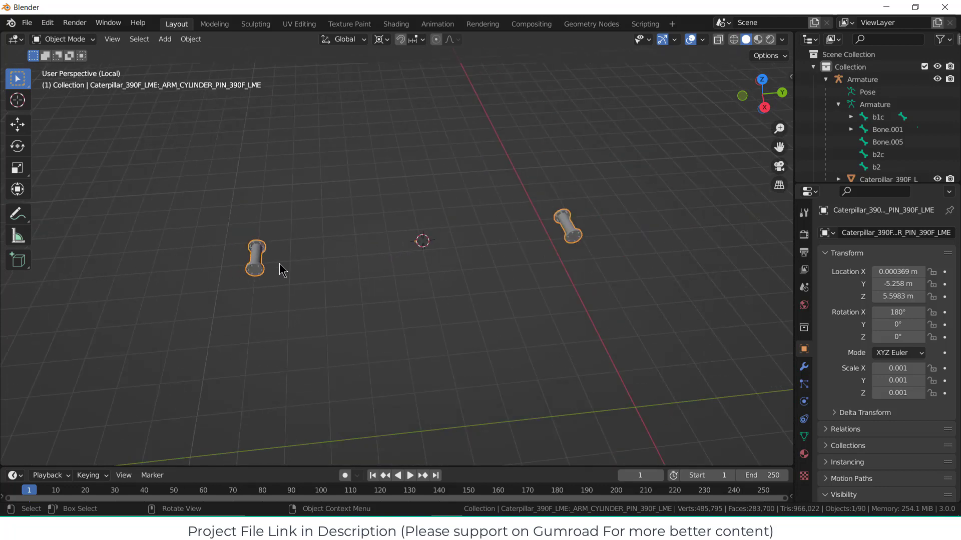
pyautogui.press('KP_3')
pyautogui.press('KP_Divide')
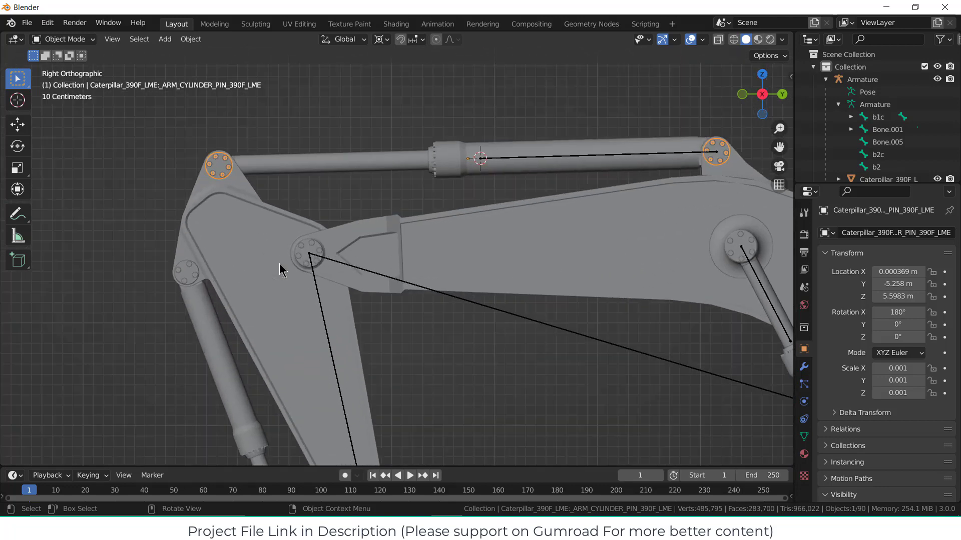
# Isolate the arm cylinder pin object in local view from the side and turn on X-ray display.
pyautogui.press('KP_Divide')
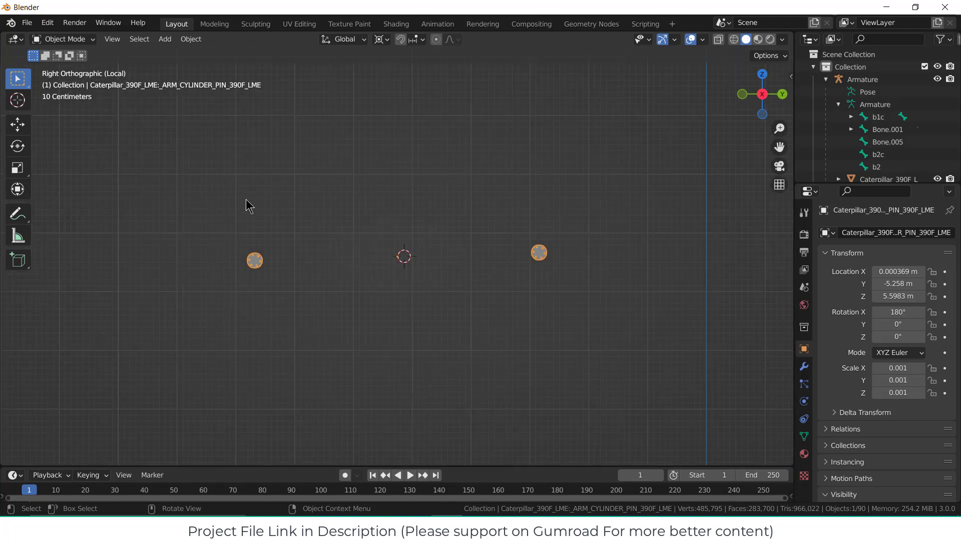
pyautogui.scroll(6, 274, 248)
pyautogui.click(718, 39)
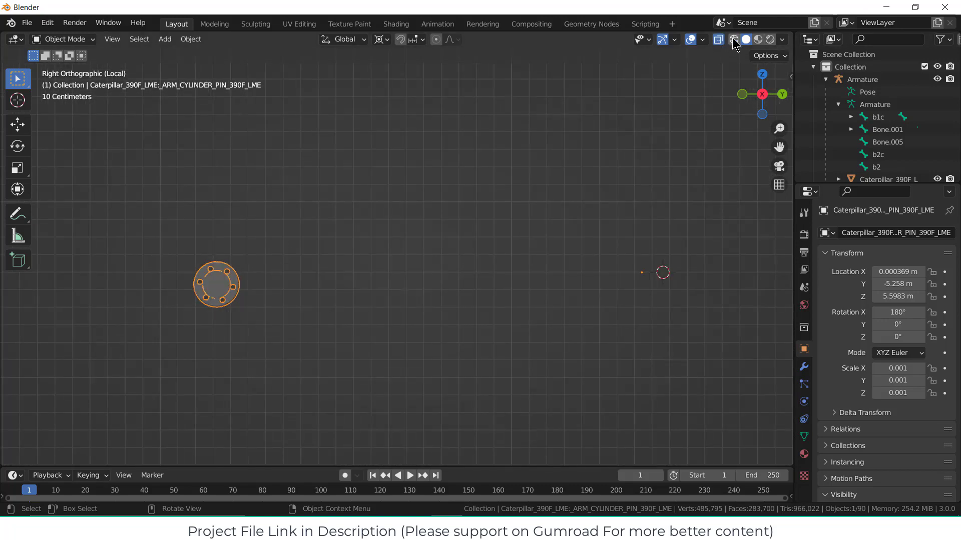
# In wireframe display, select the whole rod-end pin in Edit Mode and separate it from the arm cylinder pin mesh into its own object.
pyautogui.click(734, 39)
pyautogui.hotkey('alt', 'a')
pyautogui.press('b')
pyautogui.moveTo(144, 225); pyautogui.dragTo(269, 340)
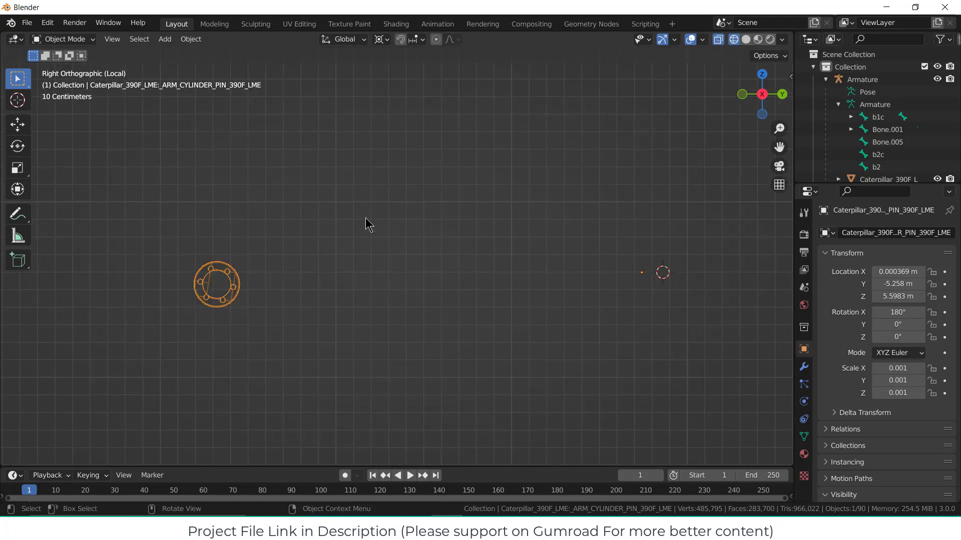
pyautogui.moveTo(365, 218)
pyautogui.mouseDown(button='middle')
pyautogui.moveTo(399, 251)
pyautogui.moveTo(384, 216)
pyautogui.mouseUp(button='middle')
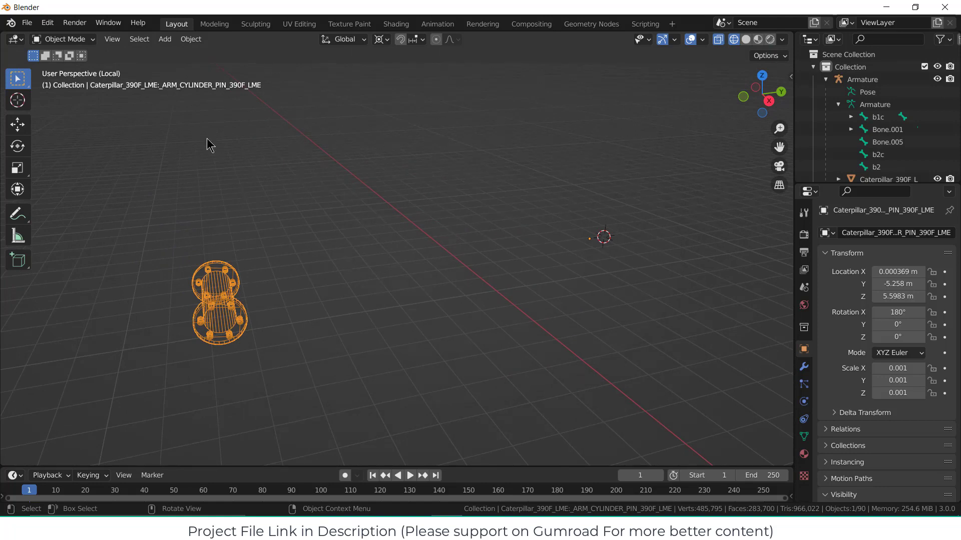
pyautogui.click(64, 39)
pyautogui.click(70, 67)
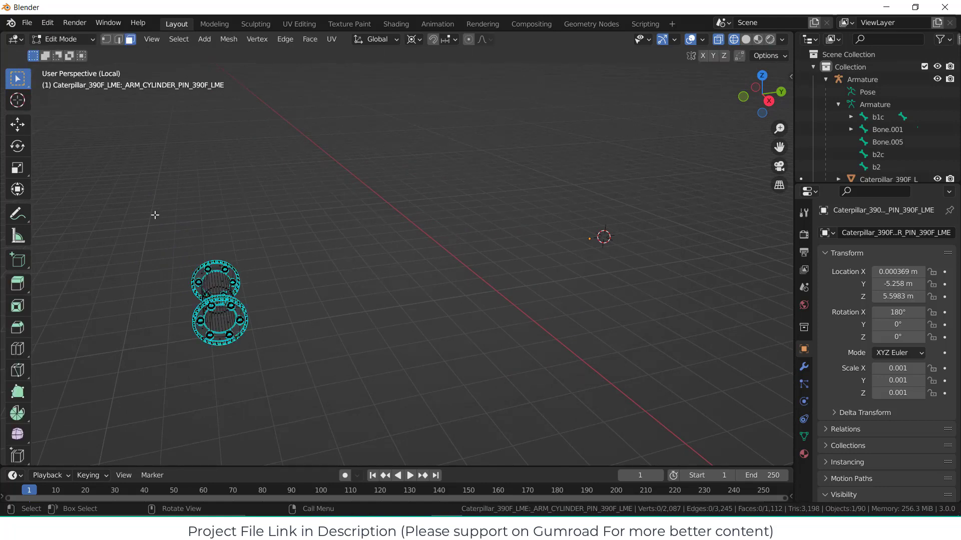
pyautogui.moveTo(131, 199); pyautogui.dragTo(274, 379)
pyautogui.moveTo(327, 274); pyautogui.dragTo(302, 202, button='middle')
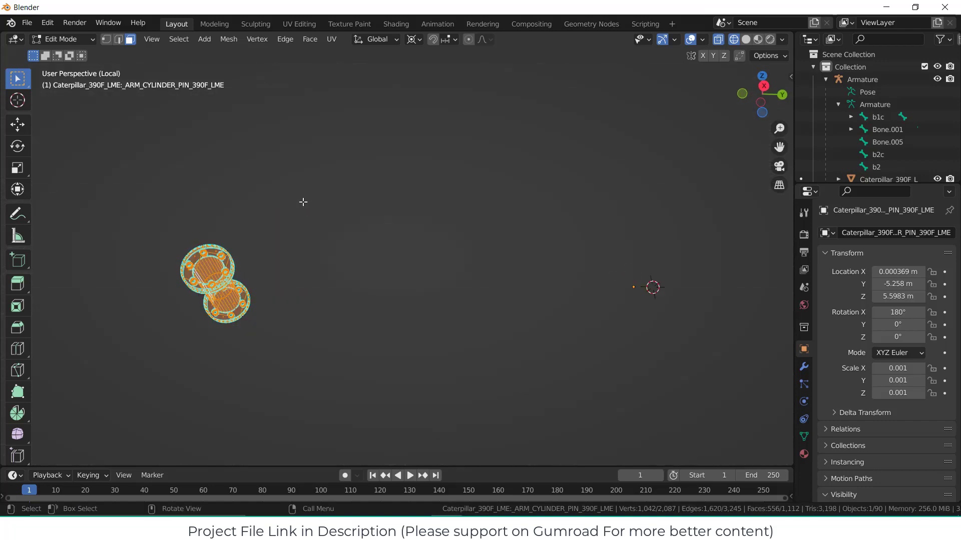
pyautogui.press('p')
pyautogui.click(305, 205)
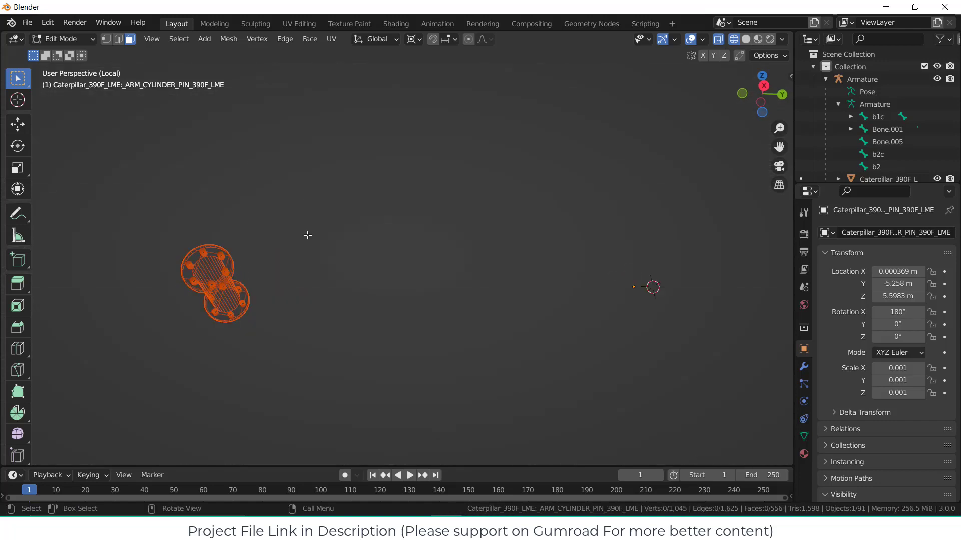
# Leave the pin's local view, return to Object Mode, and restore solid shading with X-ray off.
pyautogui.press('KP_Divide')
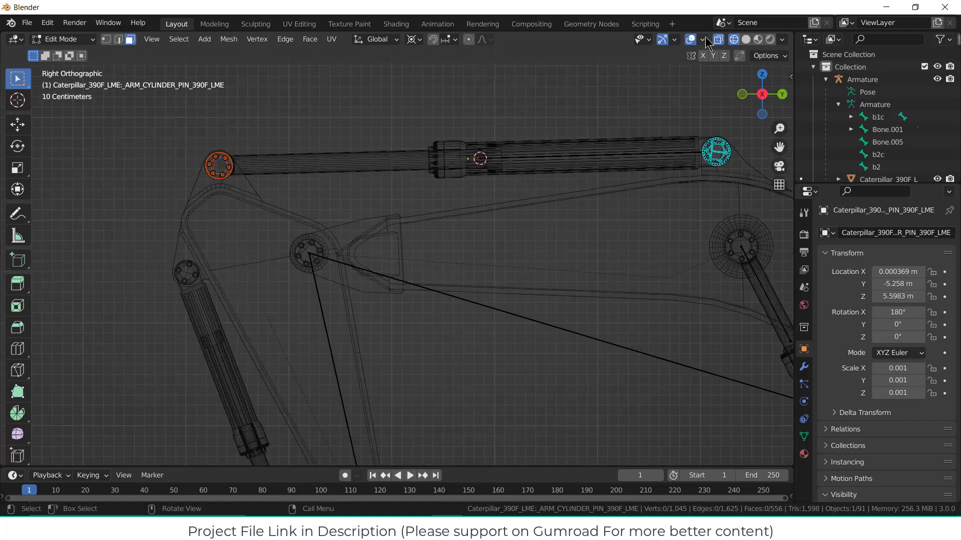
pyautogui.click(63, 39)
pyautogui.click(60, 52)
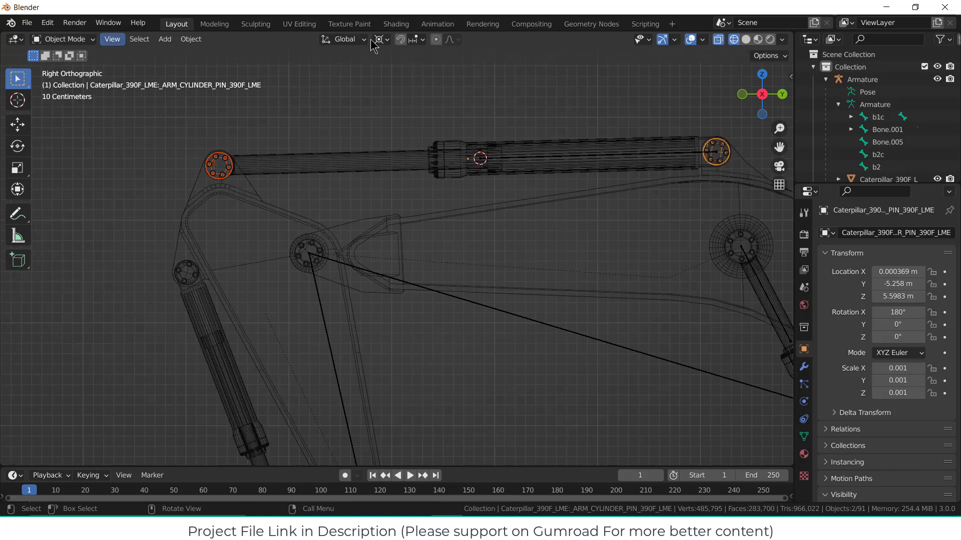
pyautogui.click(746, 40)
pyautogui.click(719, 39)
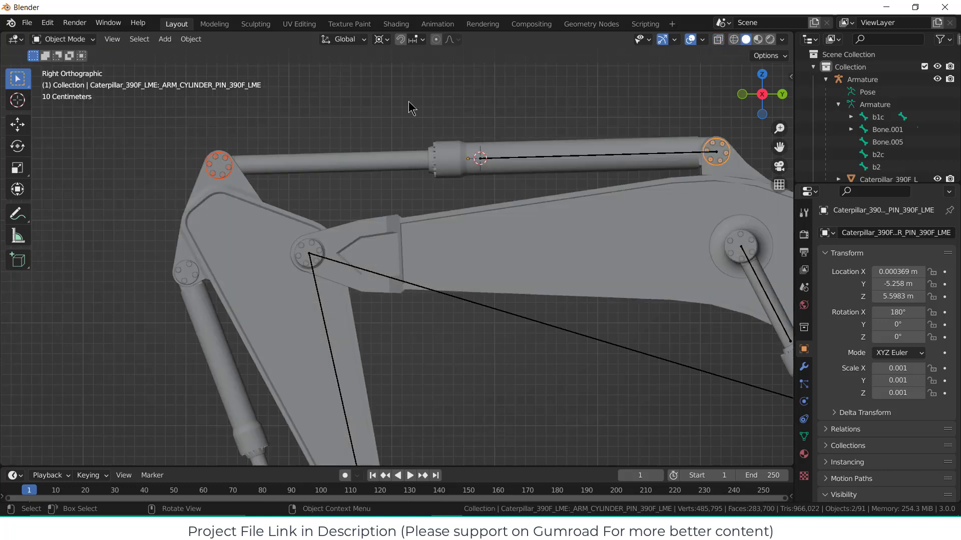
# Select the arm cylinder pin bolts object, enter Edit Mode, and isolate it in local view.
pyautogui.scroll(3, 187, 194)
pyautogui.click(252, 152)
pyautogui.scroll(-4, 440, 225)
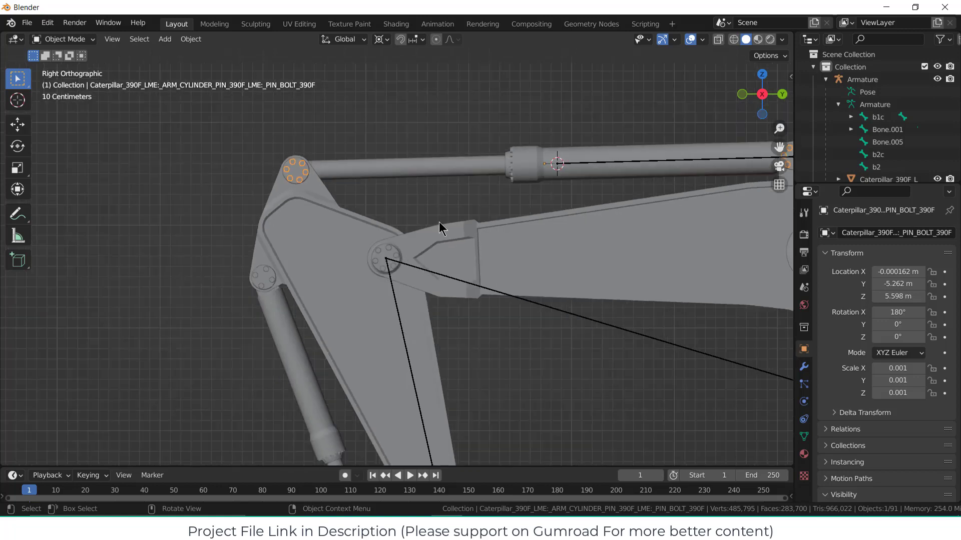
pyautogui.scroll(3, 649, 185)
pyautogui.press('Tab')
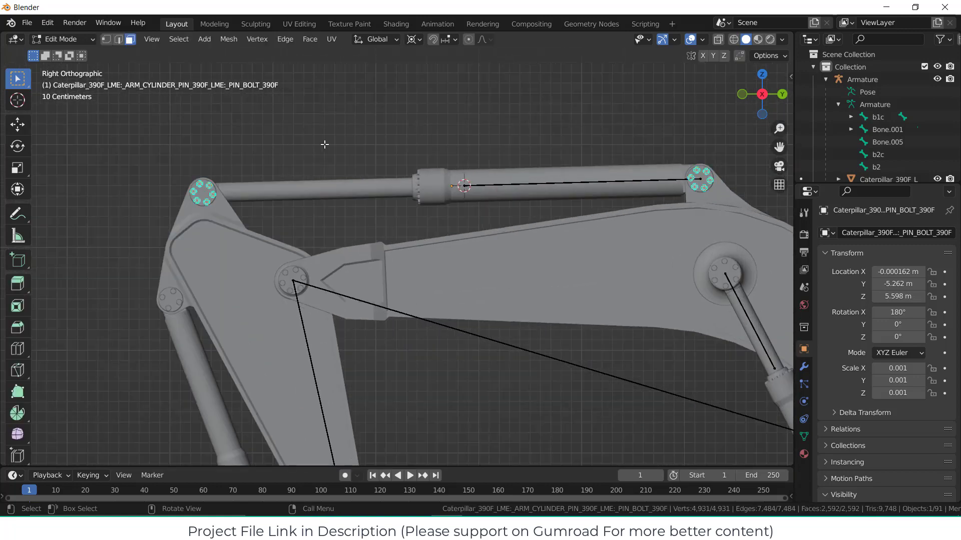
pyautogui.scroll(3, 297, 159)
pyautogui.press('KP_Divide')
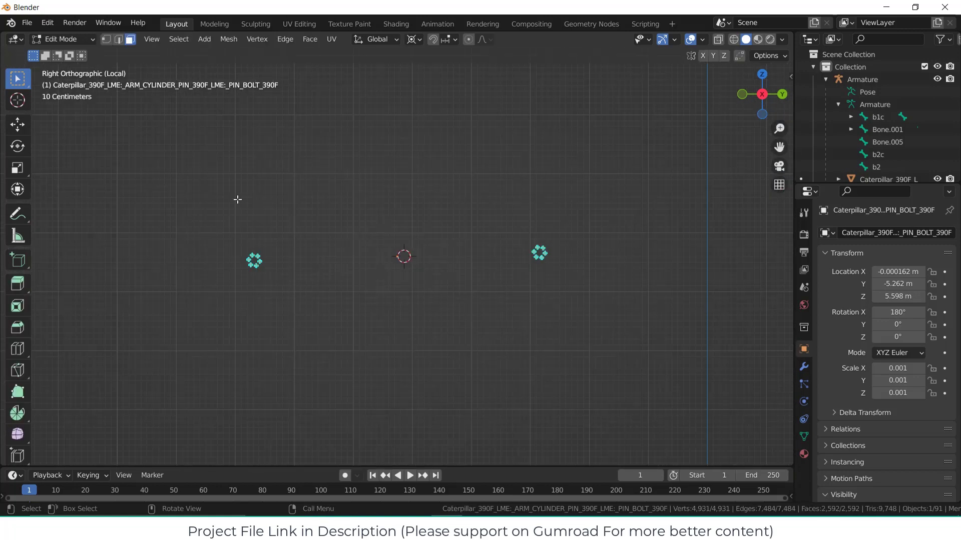
# In wireframe display, select both bolt rings at the rod end and separate them into their own object.
pyautogui.click(734, 40)
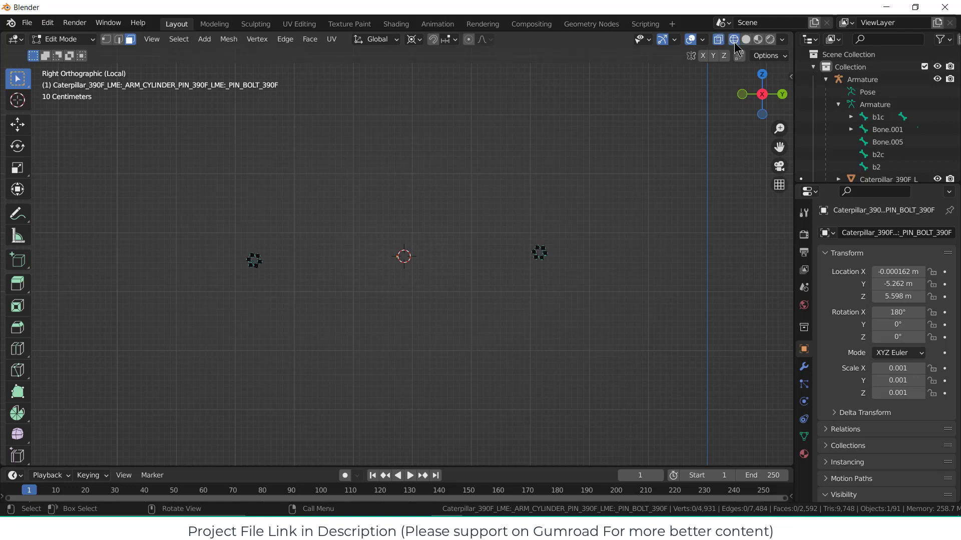
pyautogui.moveTo(210, 220); pyautogui.dragTo(287, 302)
pyautogui.moveTo(279, 224); pyautogui.dragTo(315, 281, button='middle')
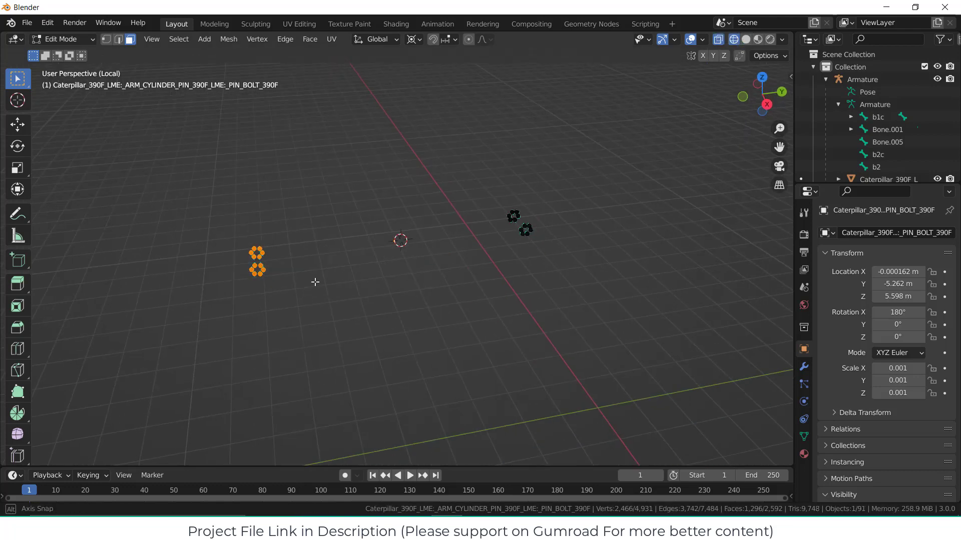
pyautogui.press('p')
pyautogui.click(340, 207)
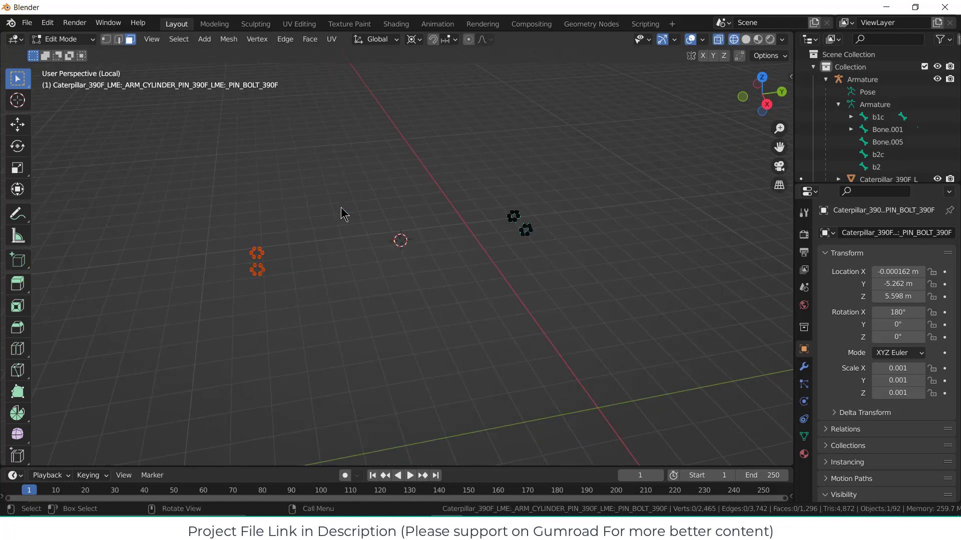
# Exit the bolts' local view and Edit Mode, and show the full excavator in solid shading.
pyautogui.press('KP_Divide')
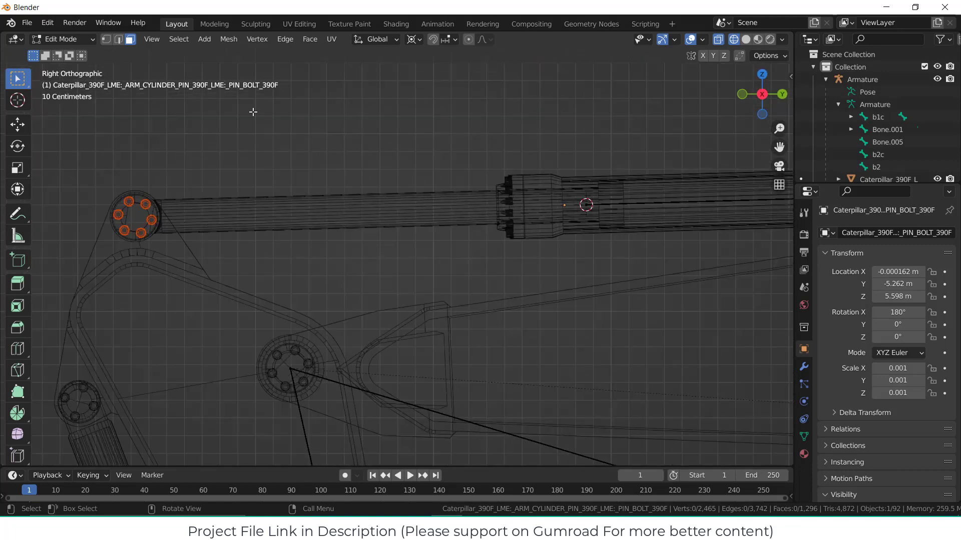
pyautogui.click(63, 39)
pyautogui.click(55, 54)
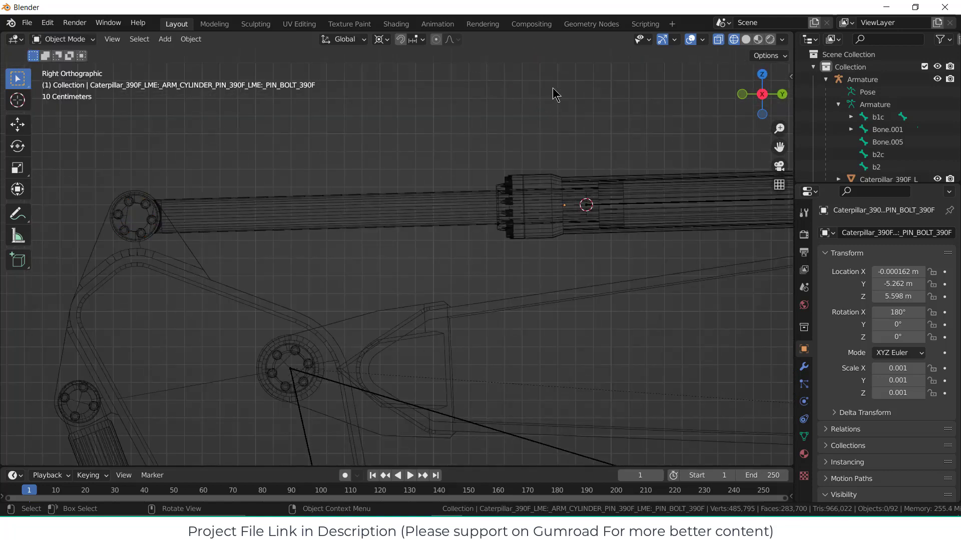
pyautogui.click(745, 39)
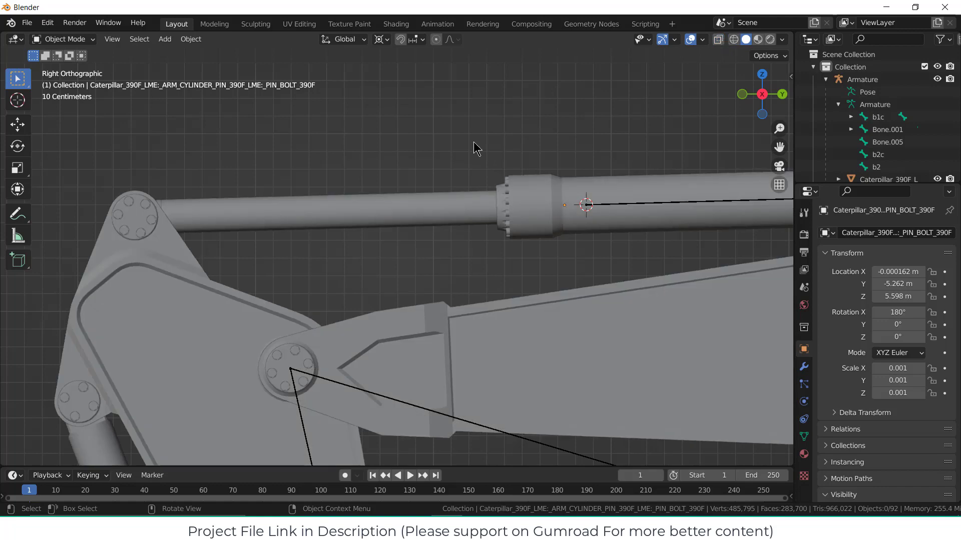
# Select the separated pin at the arm piston rod's clevis and set its origin to its geometry.
pyautogui.moveTo(189, 145); pyautogui.dragTo(131, 247, button='middle')
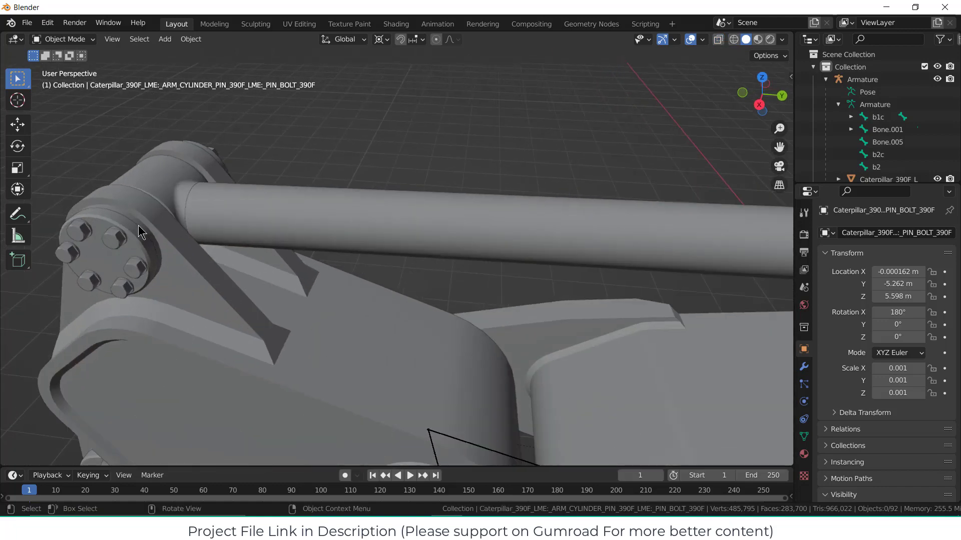
pyautogui.click(170, 177)
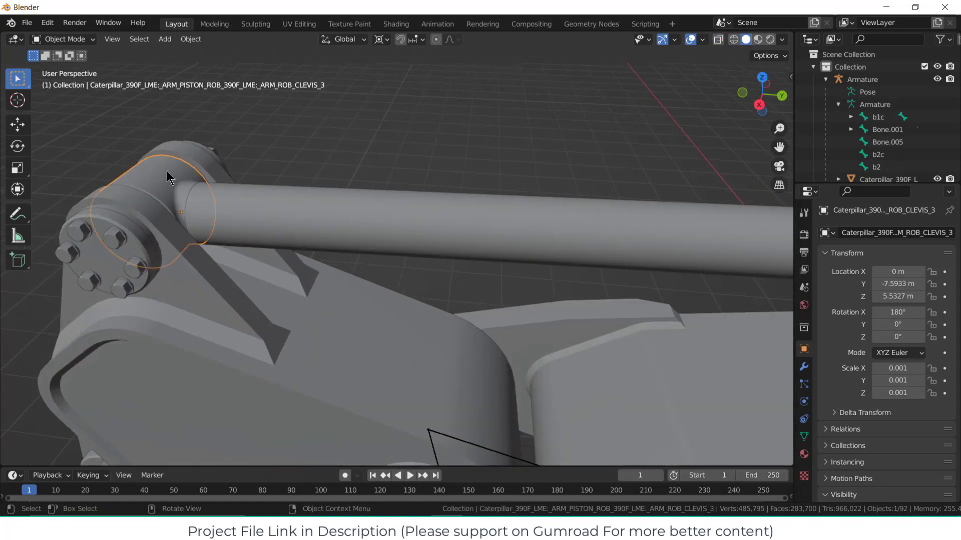
pyautogui.click(116, 227)
pyautogui.scroll(-3, 202, 247)
pyautogui.click(191, 39)
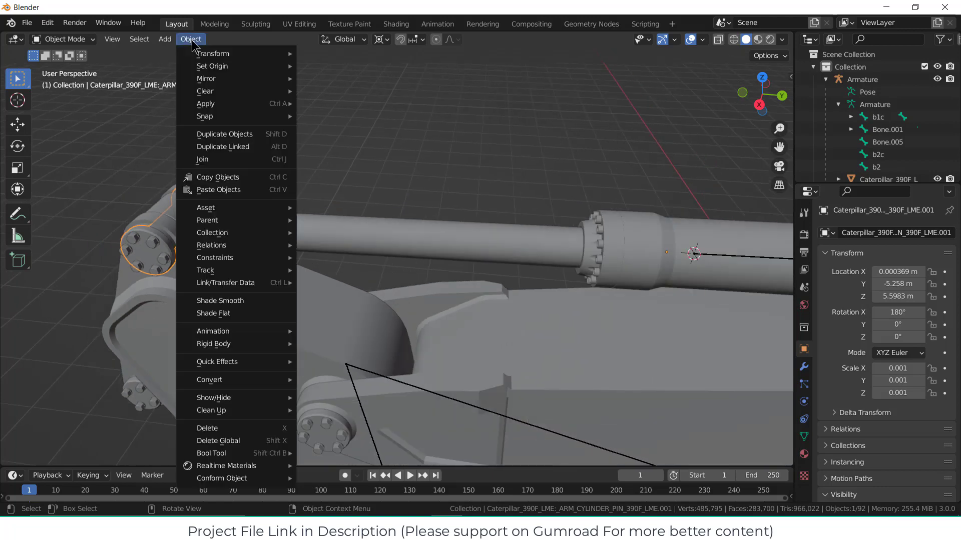
pyautogui.moveTo(215, 67)
pyautogui.click(359, 81)
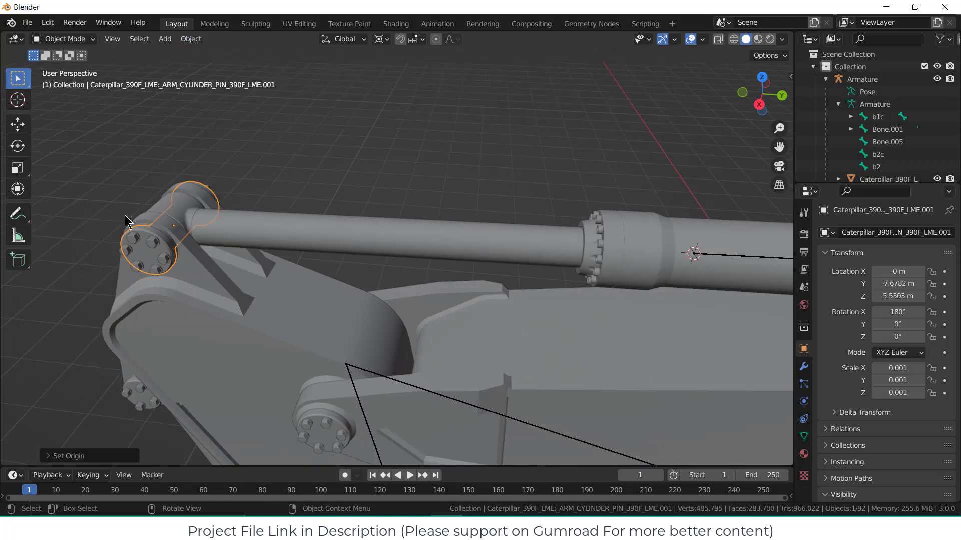
# Snap the 3D cursor to the origin of the separated rod-end pin.
pyautogui.scroll(5, 173, 235)
pyautogui.moveTo(194, 206); pyautogui.dragTo(173, 194, button='middle')
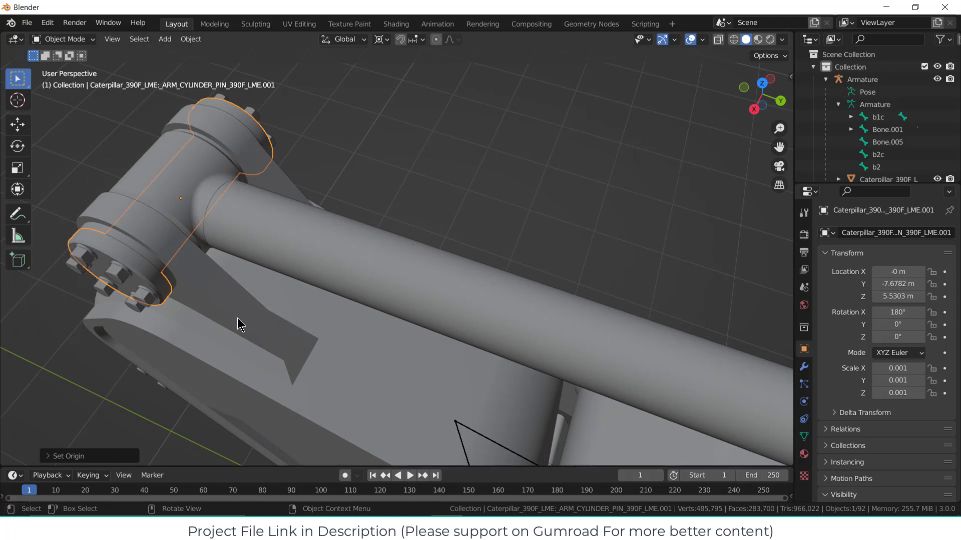
pyautogui.moveTo(302, 212); pyautogui.dragTo(325, 170, button='middle')
pyautogui.scroll(1, 184, 223)
pyautogui.scroll(-1, 184, 223)
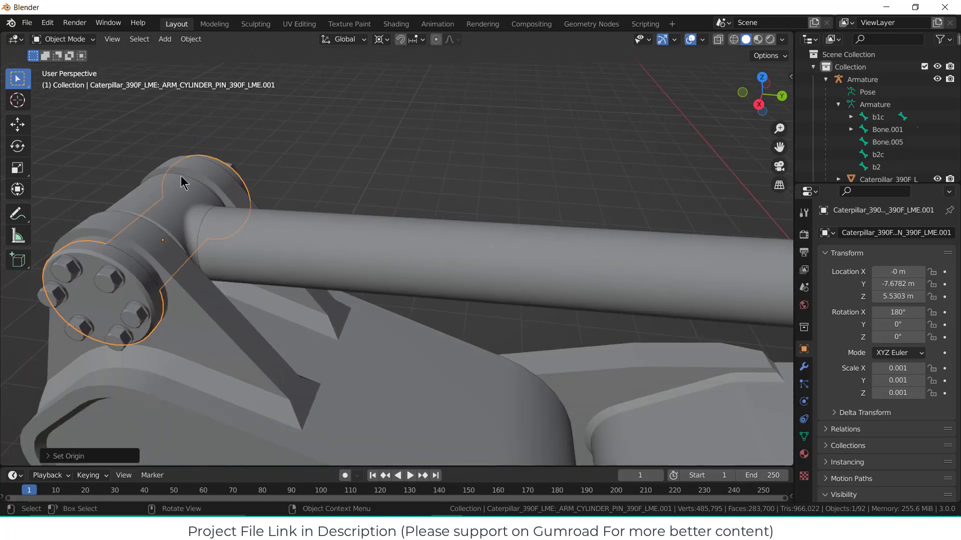
pyautogui.click(861, 79)
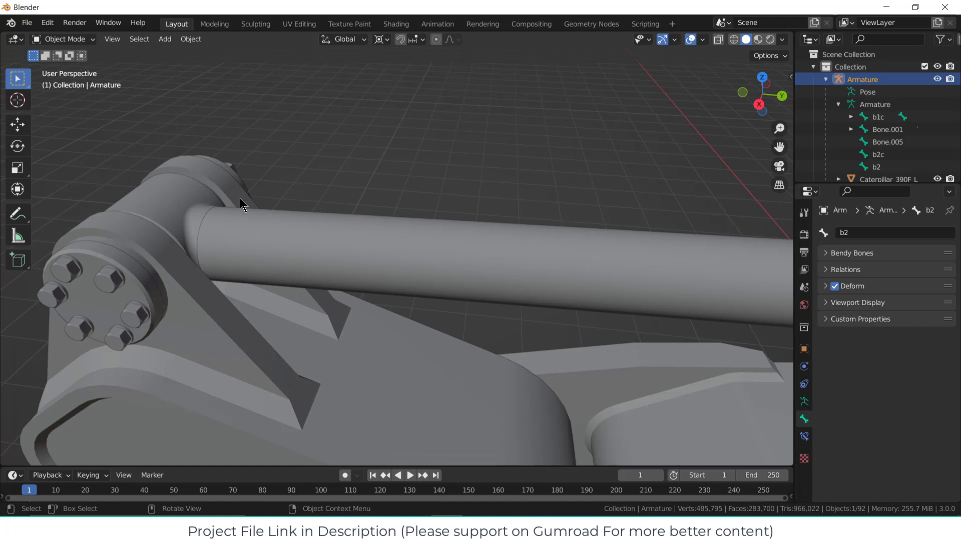
pyautogui.click(164, 197)
pyautogui.click(89, 303)
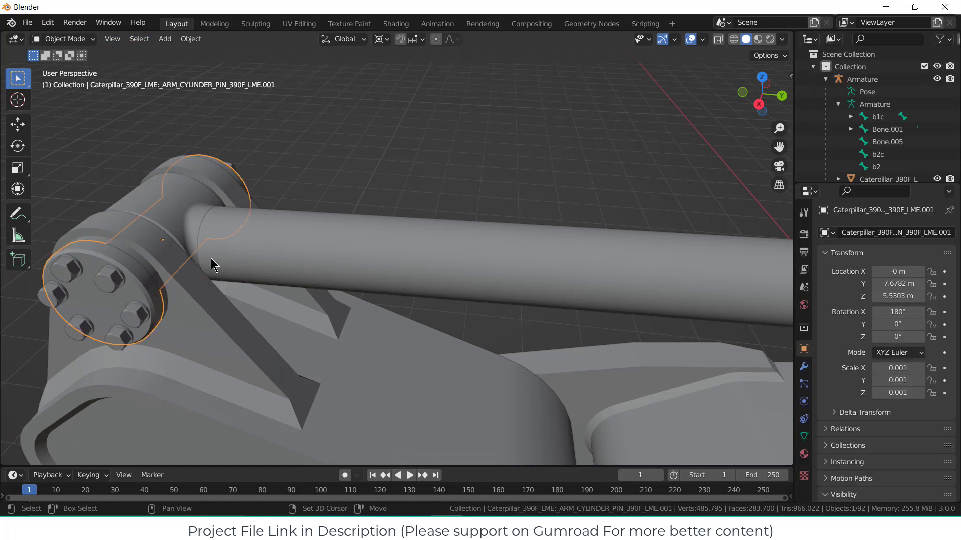
pyautogui.hotkey('shift', 's')
pyautogui.click(211, 331)
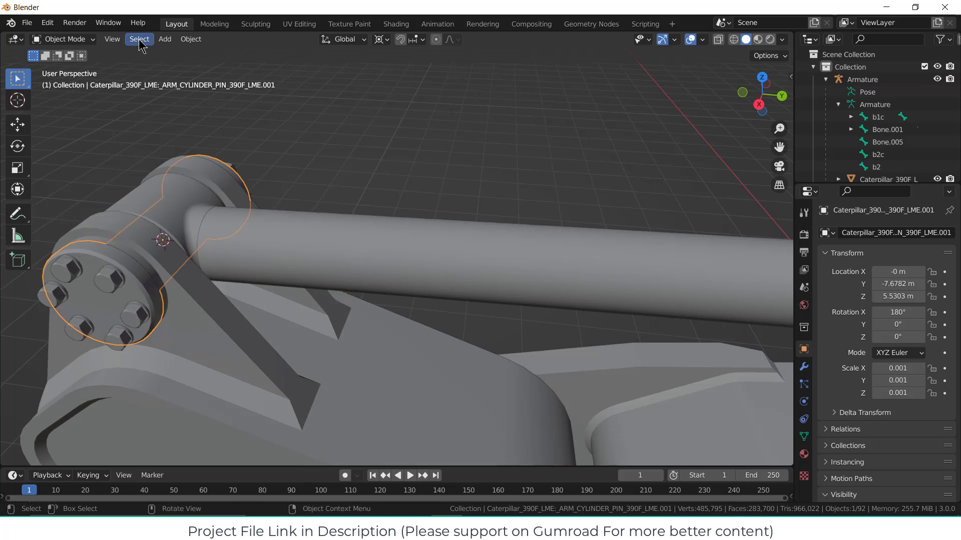
# Edit the armature and add a single bone at the 3D cursor on the rod-end pin.
pyautogui.click(853, 81)
pyautogui.click(62, 39)
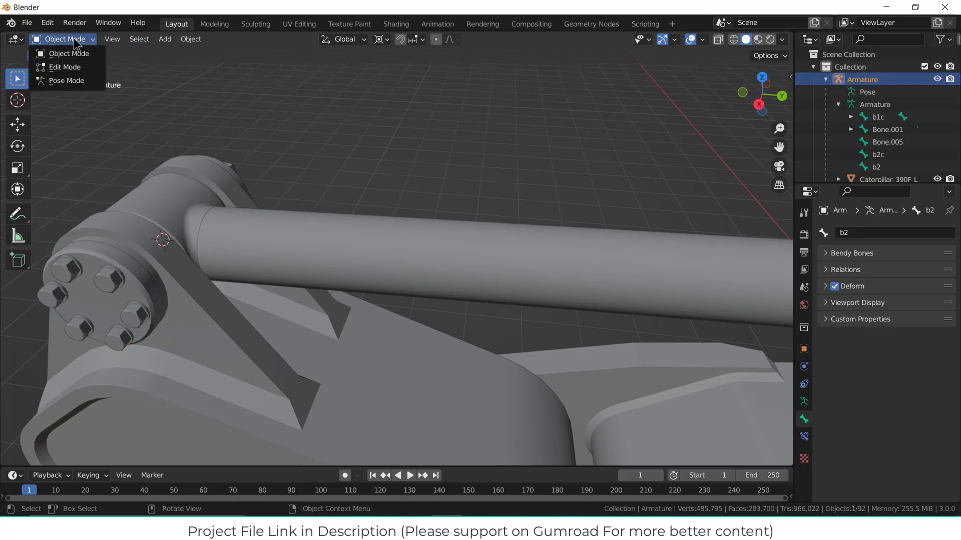
pyautogui.click(62, 66)
pyautogui.click(166, 39)
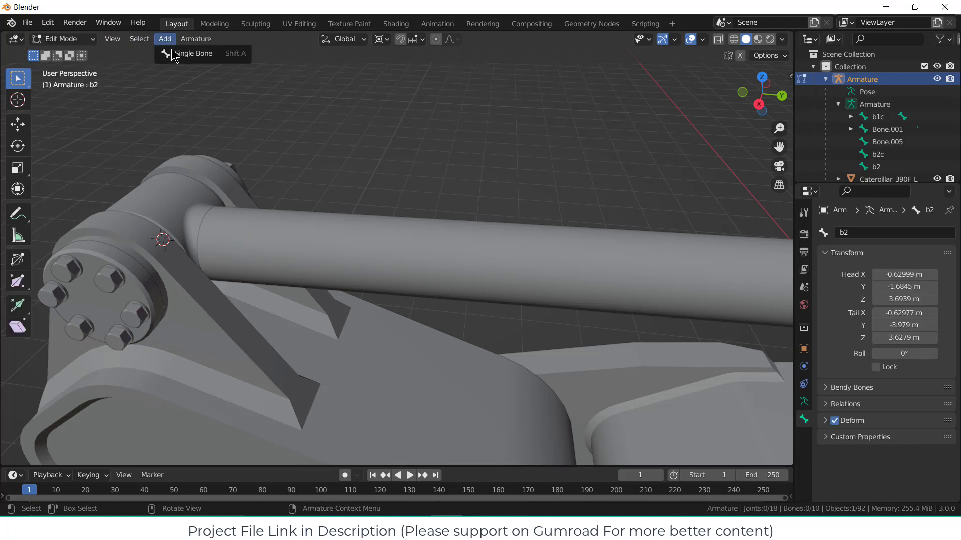
pyautogui.click(191, 54)
pyautogui.scroll(-3, 187, 153)
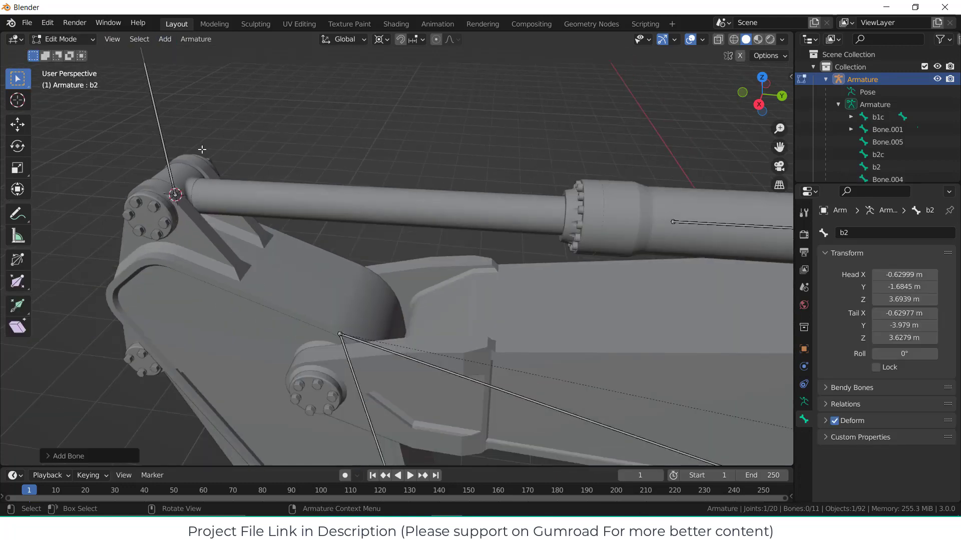
# Extrude a bone about 0.58 m along global X from the new bone's head at the rod-end pin.
pyautogui.click(176, 195)
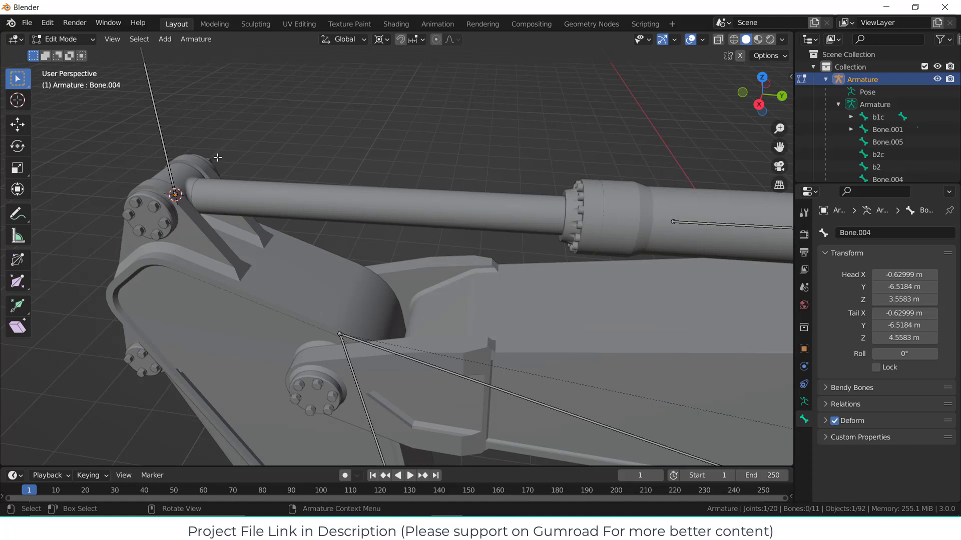
pyautogui.press('e')
pyautogui.press('x')
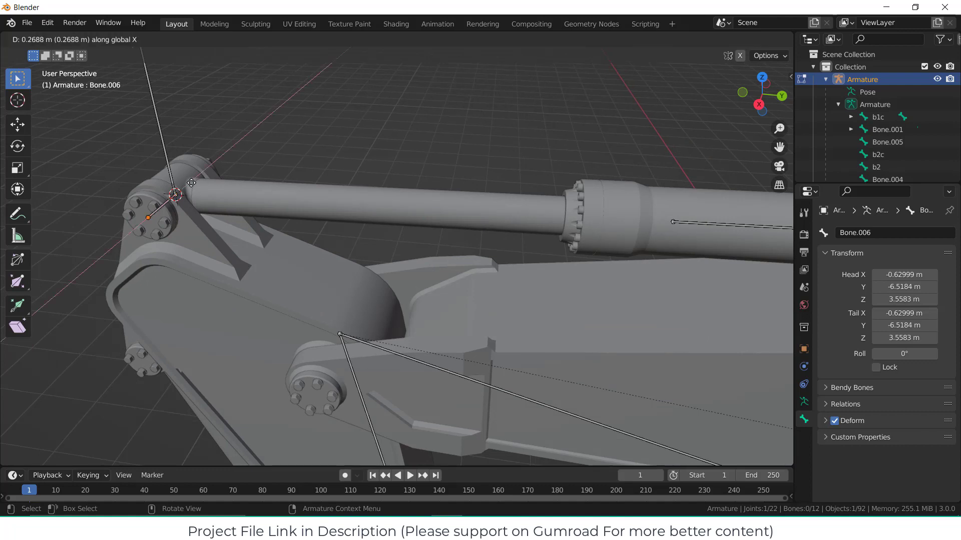
pyautogui.click(125, 231)
pyautogui.click(125, 235)
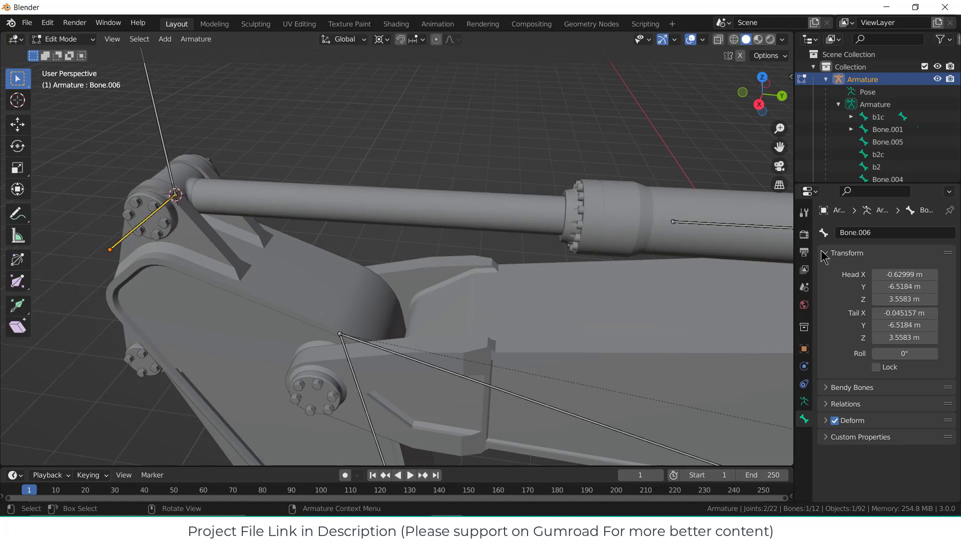
# Rename the extruded bone t2c and return the armature to Object Mode.
pyautogui.click(885, 234)
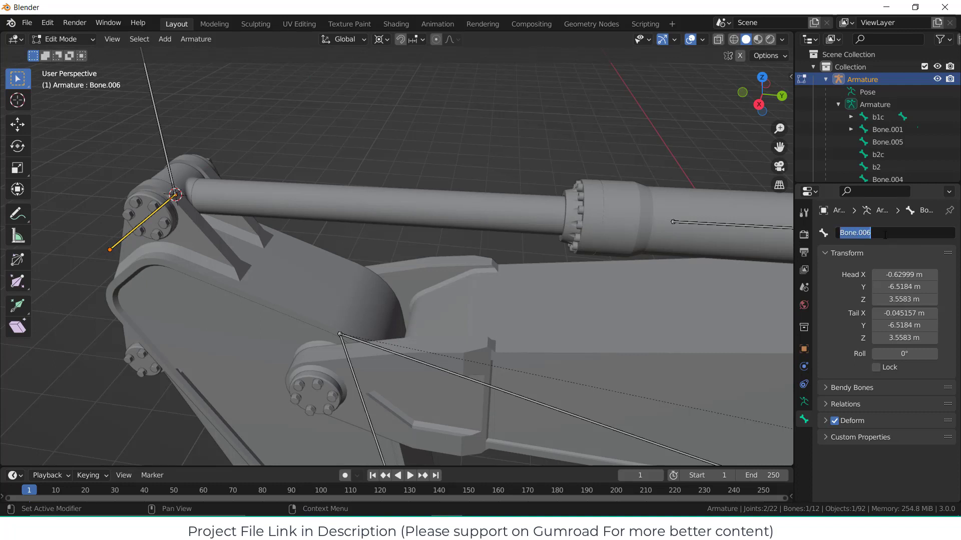
pyautogui.write('t2c')
pyautogui.press('Return')
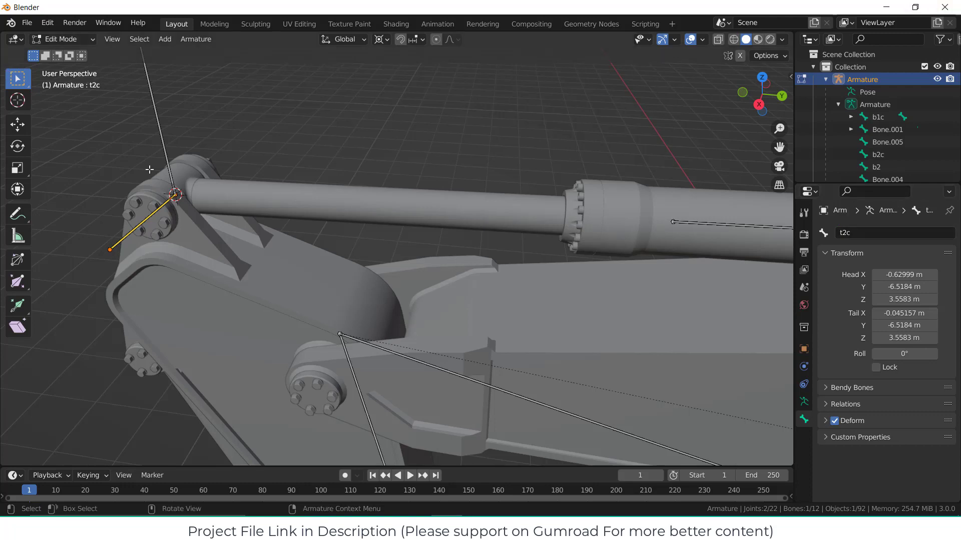
pyautogui.click(60, 39)
pyautogui.click(68, 53)
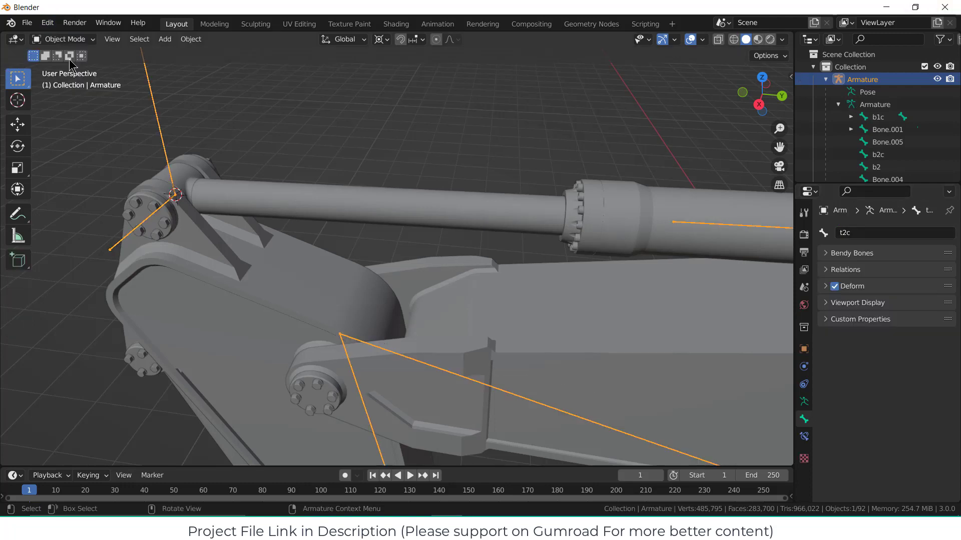
# Snap the 3D cursor to the centre of the arm cylinder's piston rod mesh, then return the rod to Object Mode.
pyautogui.click(280, 200)
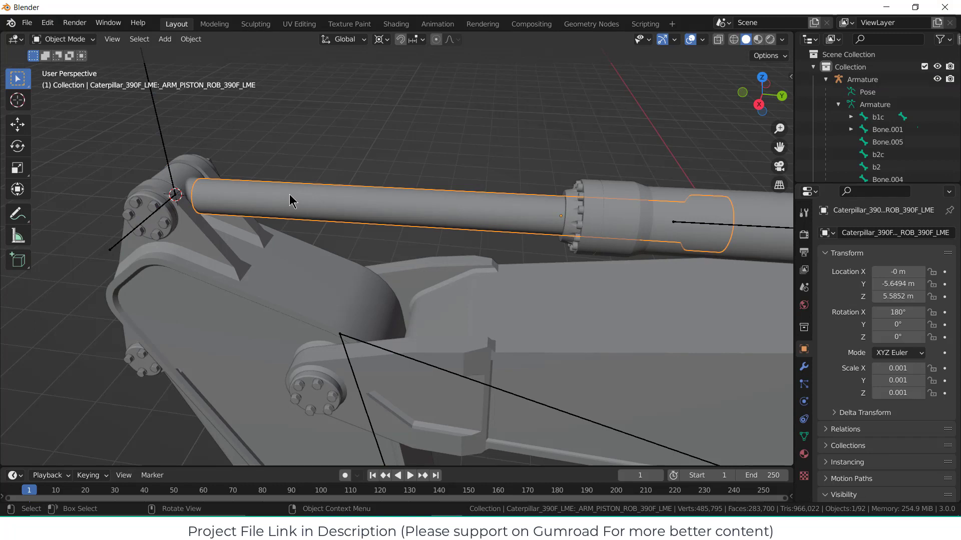
pyautogui.press('Tab')
pyautogui.hotkey('shift', 's')
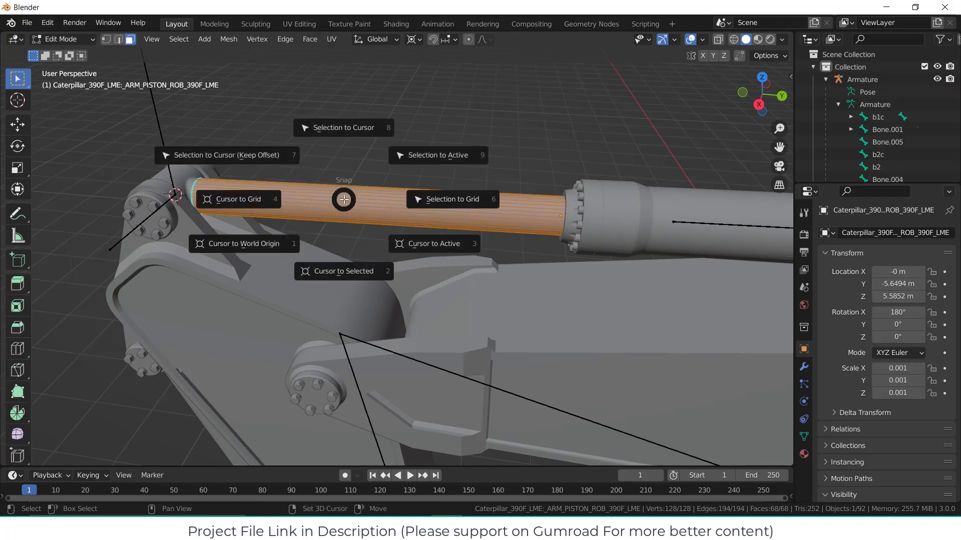
pyautogui.click(324, 274)
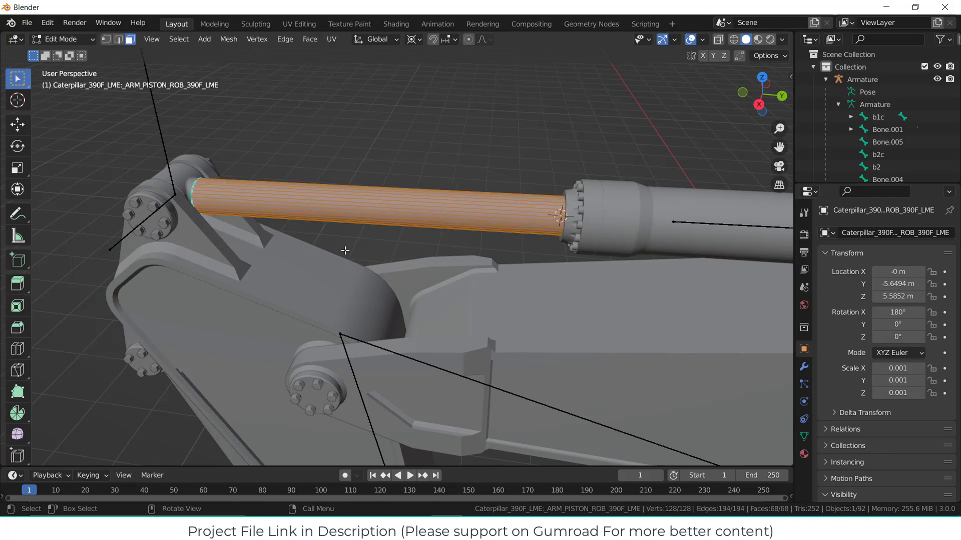
pyautogui.click(62, 39)
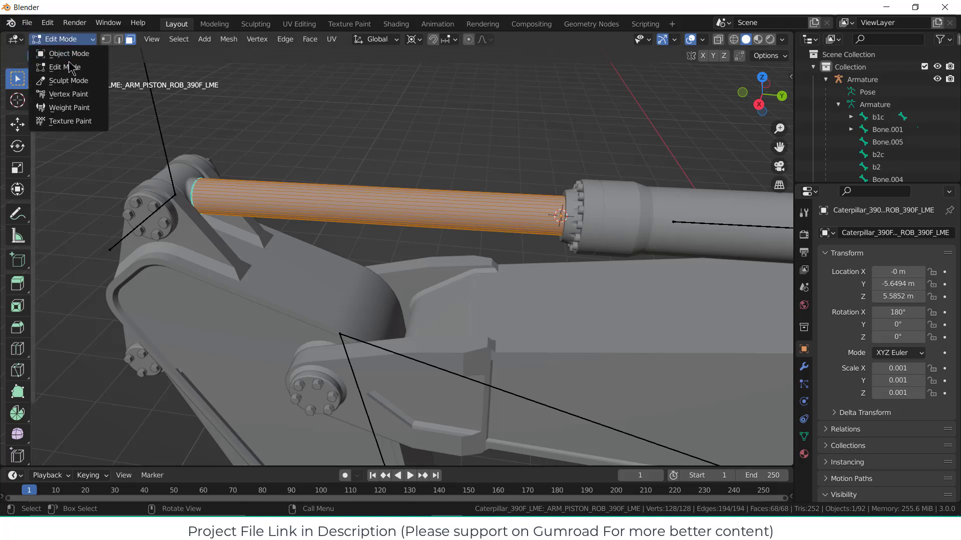
pyautogui.click(62, 39)
pyautogui.click(69, 53)
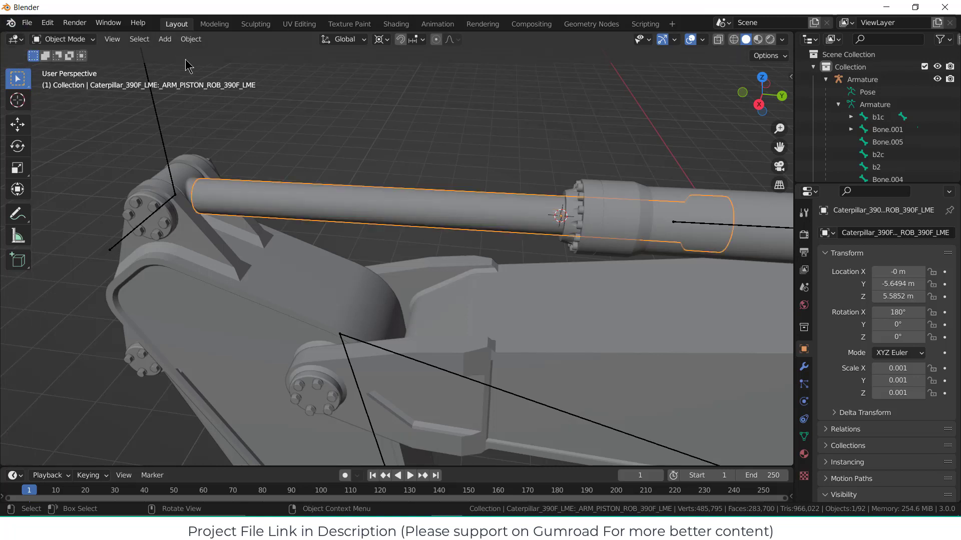
# Edit the armature and snap the tail of the vertical bone at the rod-end pin to the 3D cursor.
pyautogui.click(158, 109)
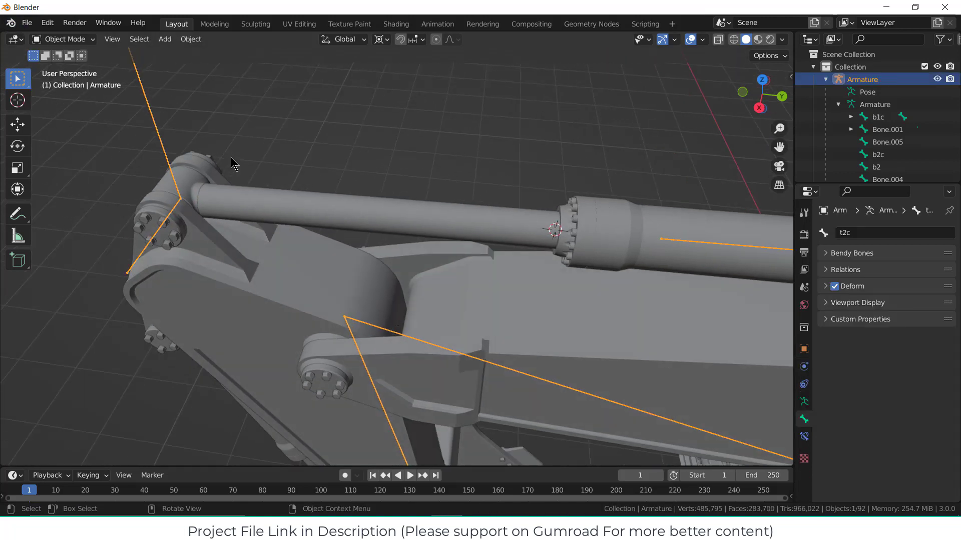
pyautogui.press('KP_3')
pyautogui.moveTo(230, 157); pyautogui.dragTo(174, 182, button='middle')
pyautogui.press('Tab')
pyautogui.click(160, 166)
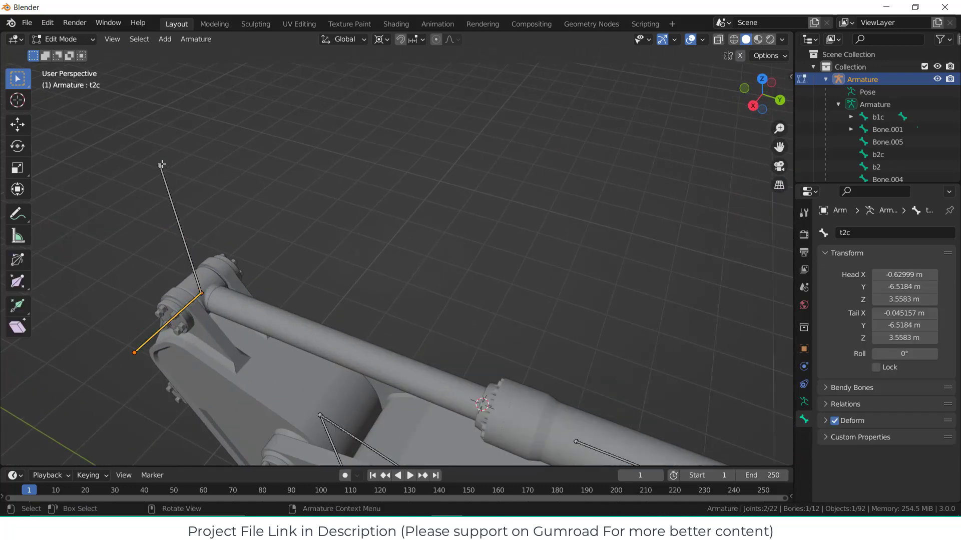
pyautogui.hotkey('shift', 's')
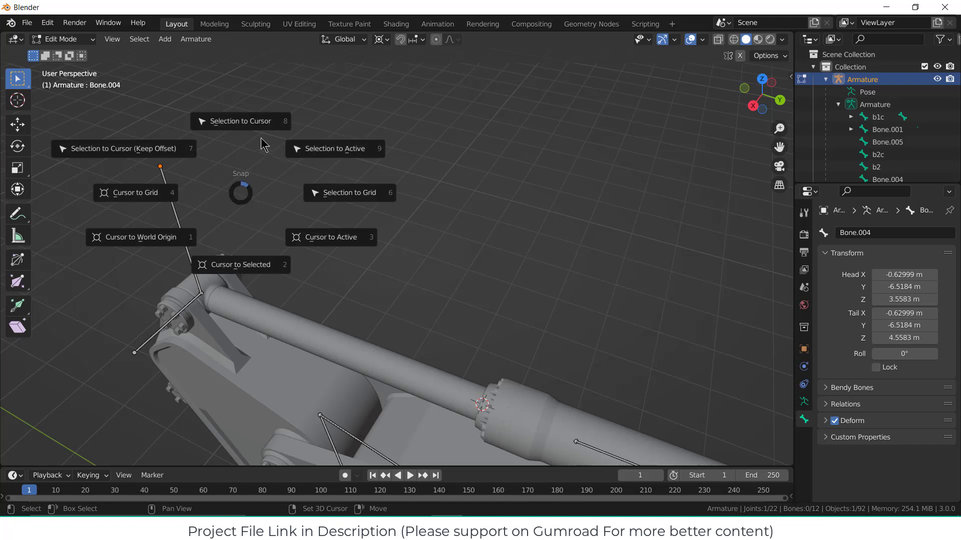
pyautogui.click(260, 124)
# Examine the alignment of the rod bone and the bore bone along the arm cylinder from the right side and in perspective.
pyautogui.moveTo(395, 298); pyautogui.dragTo(419, 253, button='middle')
pyautogui.press('KP_3')
pyautogui.keyDown('shift'); pyautogui.moveTo(432, 334); pyautogui.dragTo(339, 223, button='middle'); pyautogui.keyUp('shift')
pyautogui.scroll(-1, 386, 251)
pyautogui.scroll(-1, 397, 262)
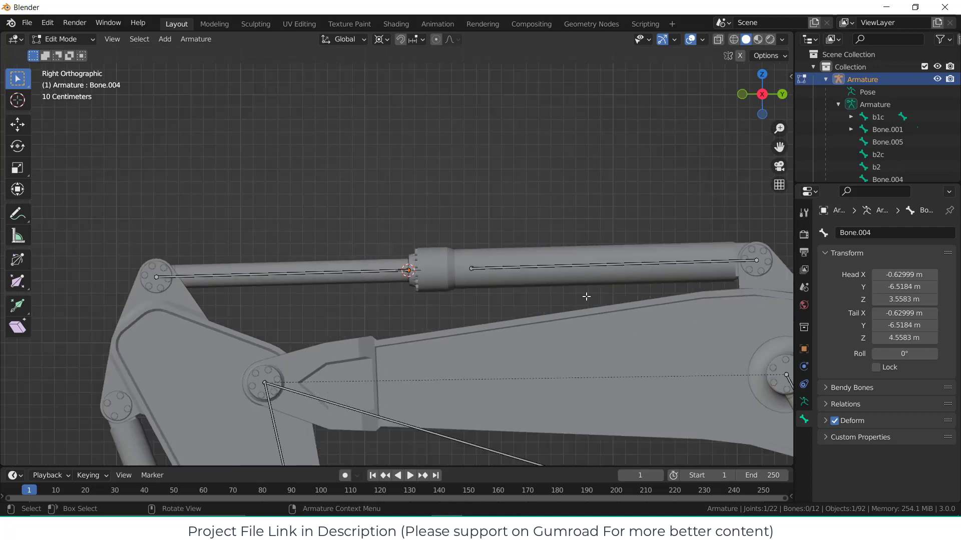
pyautogui.scroll(1, 587, 297)
pyautogui.moveTo(426, 270); pyautogui.dragTo(412, 302, button='middle')
pyautogui.scroll(-2, 474, 285)
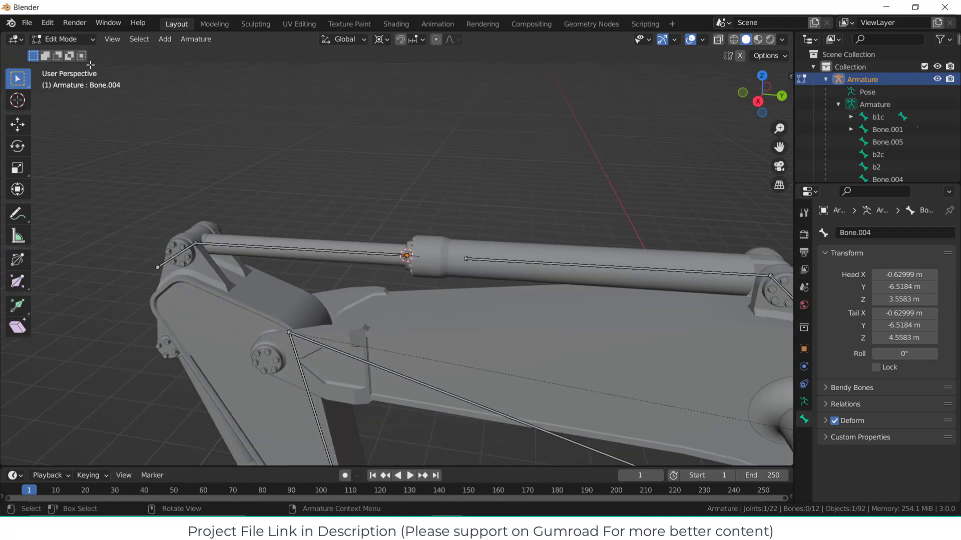
pyautogui.click(65, 39)
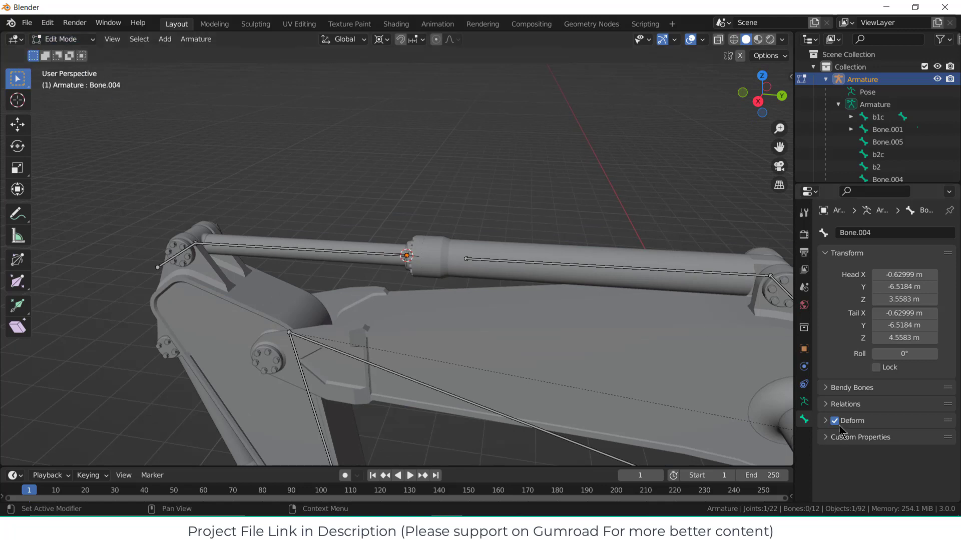
pyautogui.click(807, 385)
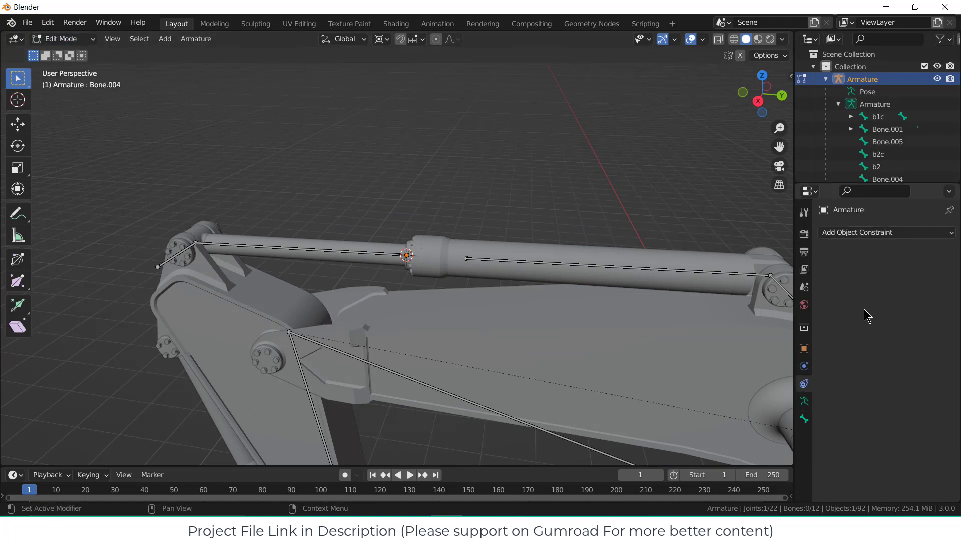
pyautogui.click(875, 232)
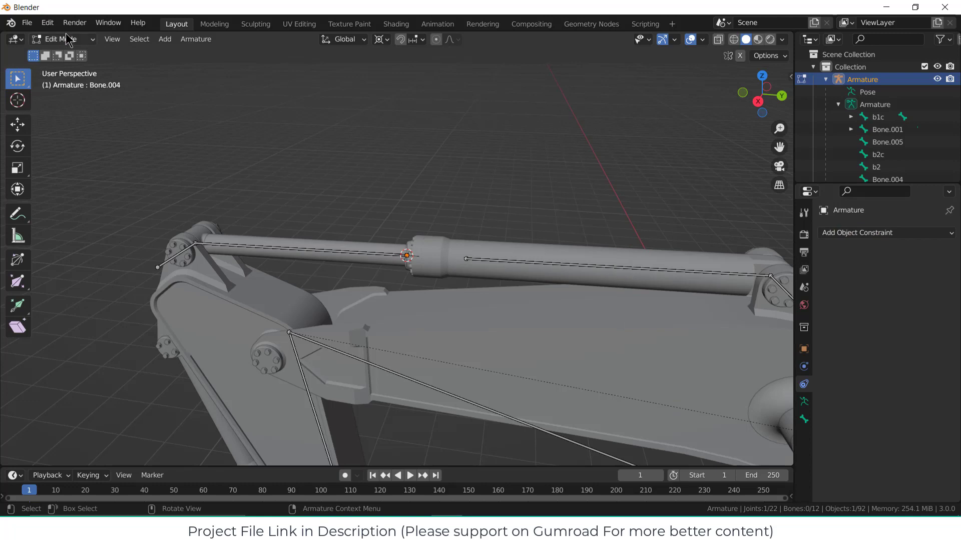
# In Pose Mode, add a Damped Track bone constraint to the piston rod bone, targeting bone b2c of the Armature.
pyautogui.click(68, 39)
pyautogui.click(64, 81)
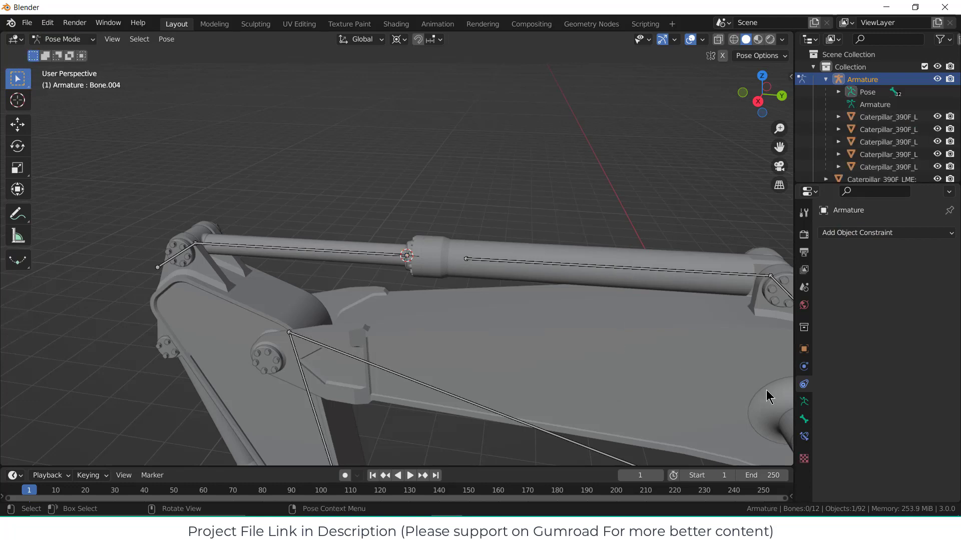
pyautogui.click(803, 437)
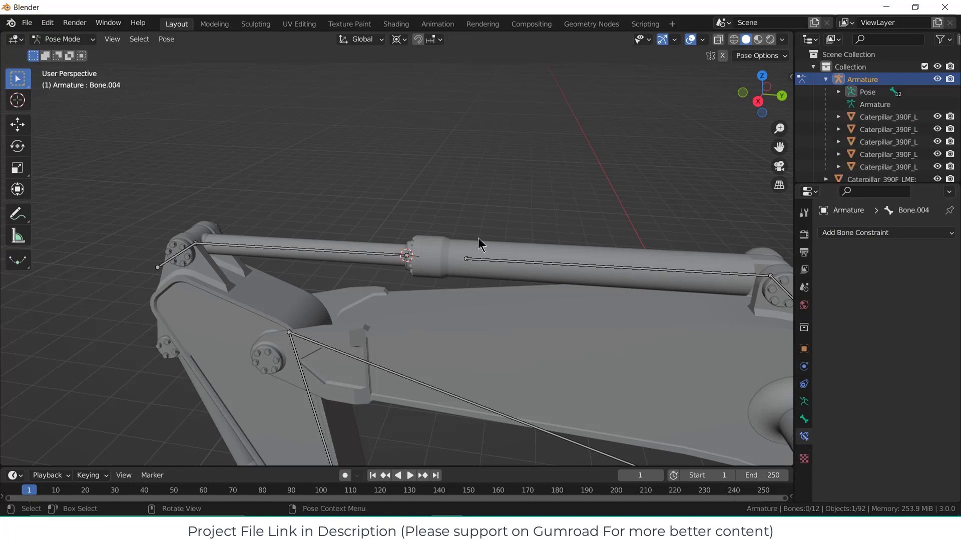
pyautogui.click(365, 255)
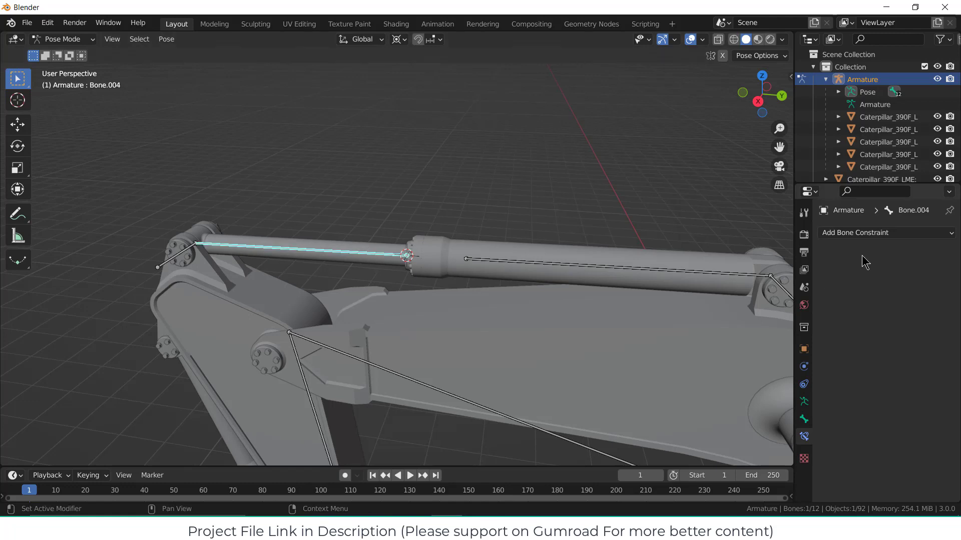
pyautogui.click(891, 233)
pyautogui.click(839, 283)
pyautogui.click(903, 272)
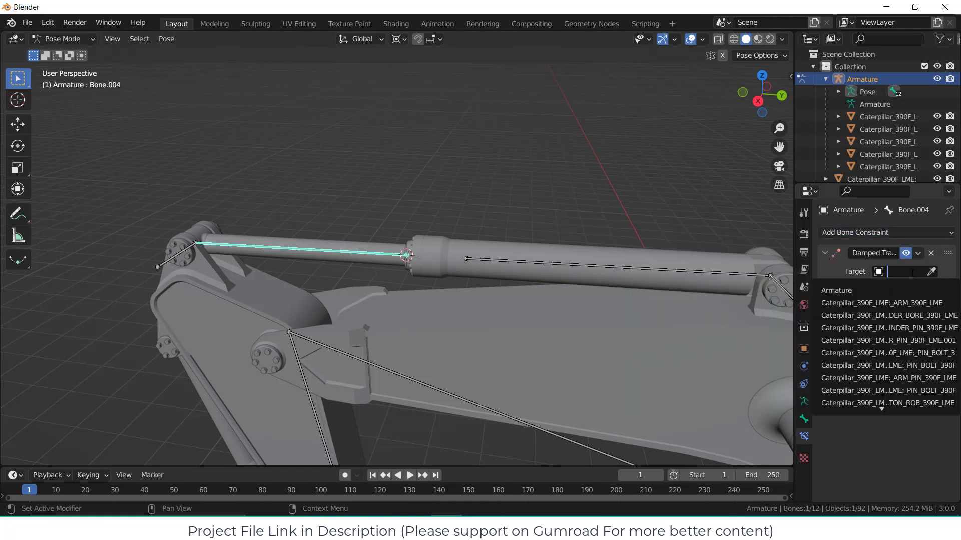
pyautogui.click(904, 291)
pyautogui.click(906, 288)
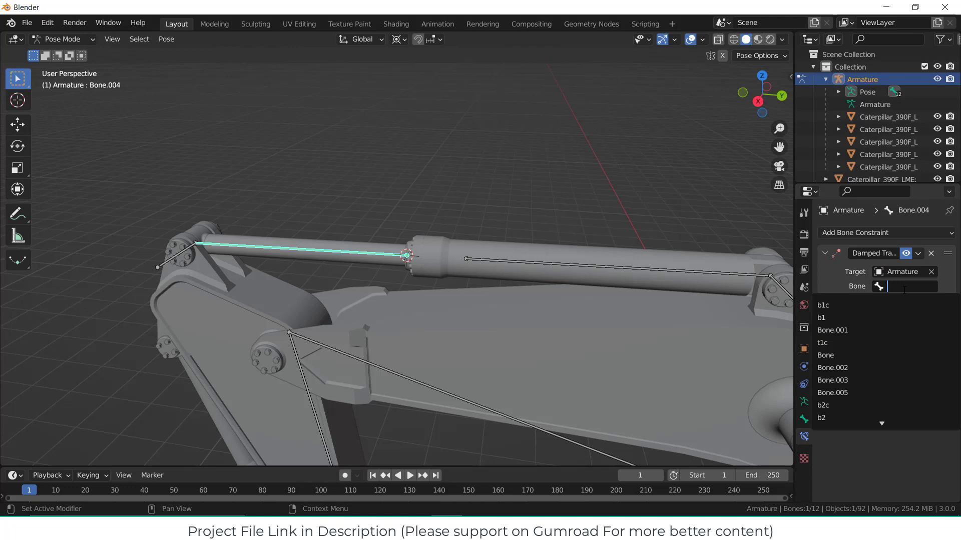
pyautogui.click(855, 404)
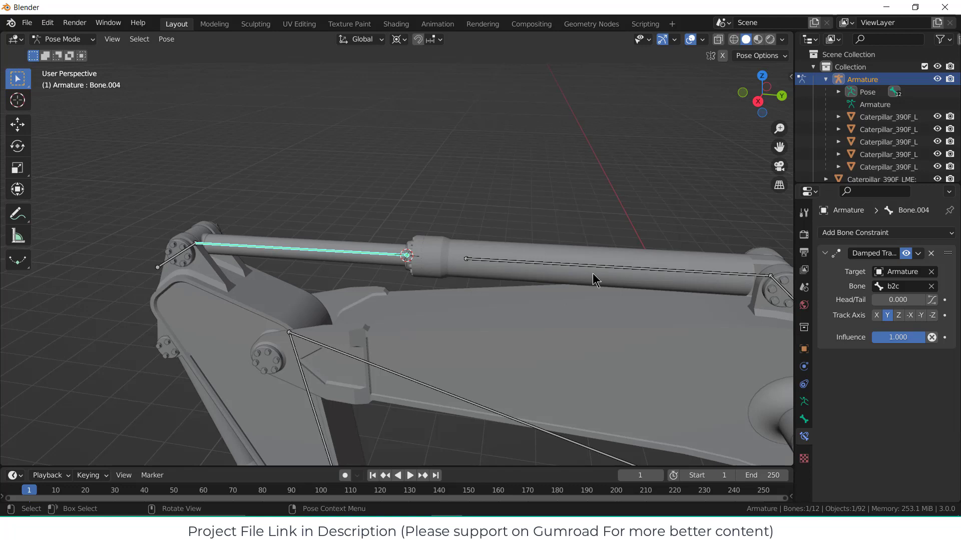
# Add a Damped Track constraint to bone b2 on the cylinder bore, targeting bone t2c of the Armature.
pyautogui.click(620, 272)
pyautogui.click(855, 233)
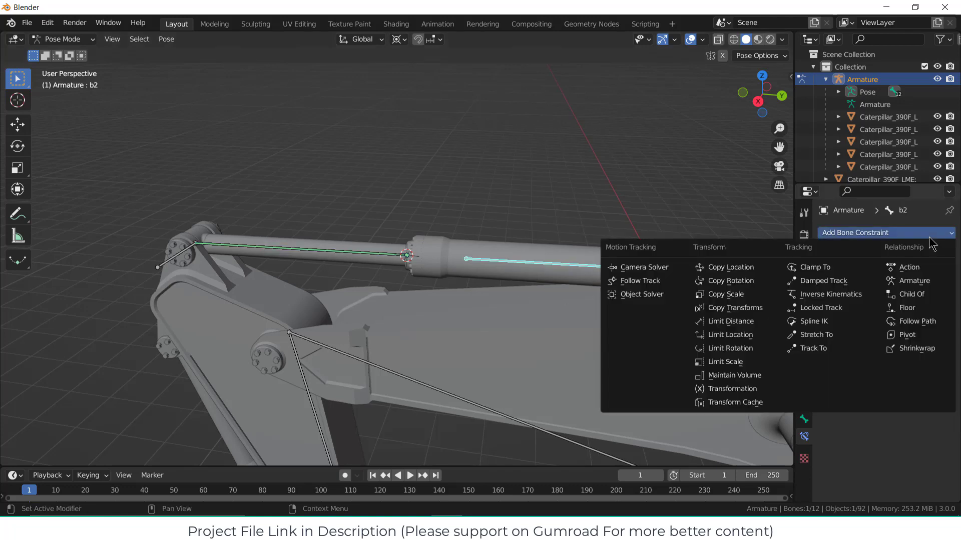
pyautogui.click(846, 282)
pyautogui.click(906, 273)
pyautogui.click(900, 292)
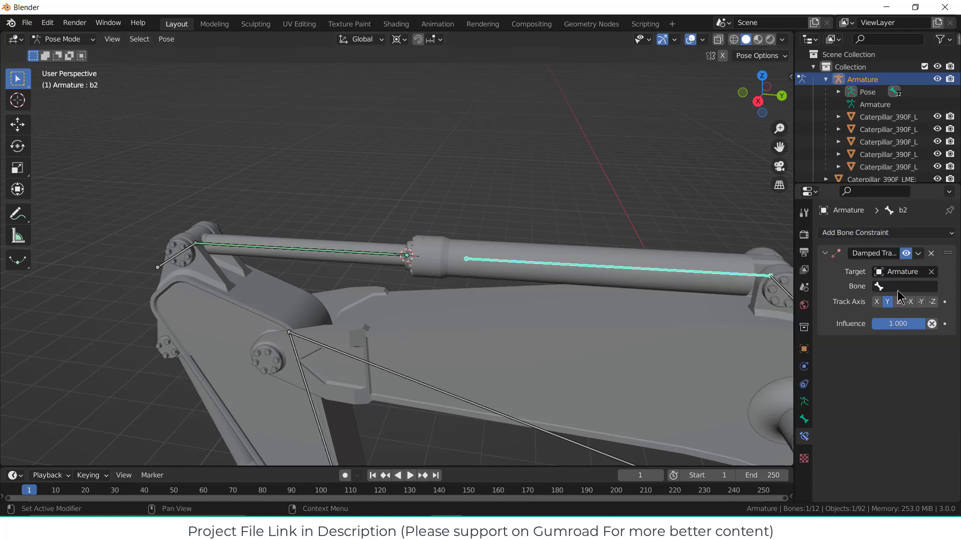
pyautogui.click(898, 288)
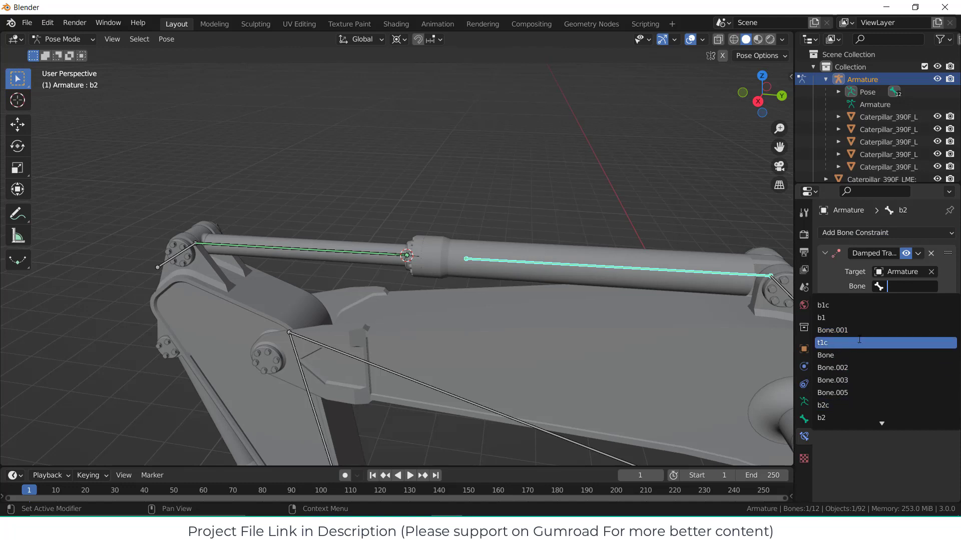
pyautogui.scroll(-2, 869, 420)
pyautogui.click(868, 420)
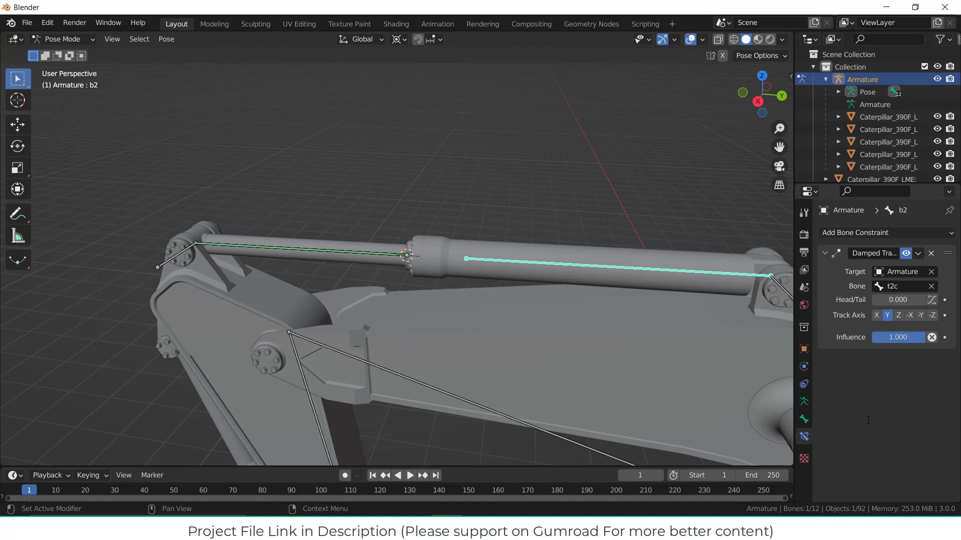
pyautogui.click(410, 220)
# In Edit Mode, parent cylinder bore bone b2 to b2c with Keep Offset.
pyautogui.scroll(-2, 331, 225)
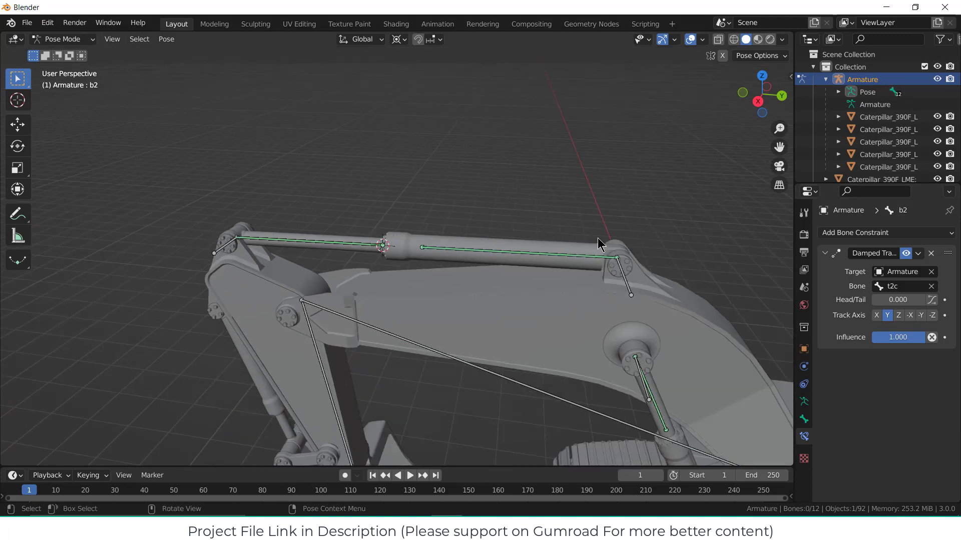
pyautogui.scroll(2, 597, 238)
pyautogui.click(65, 40)
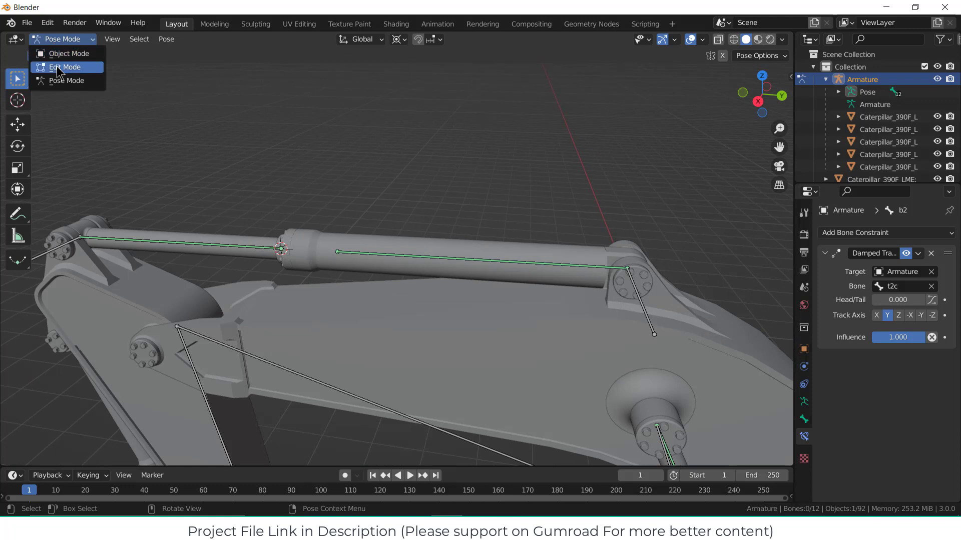
pyautogui.click(59, 67)
pyautogui.click(504, 259)
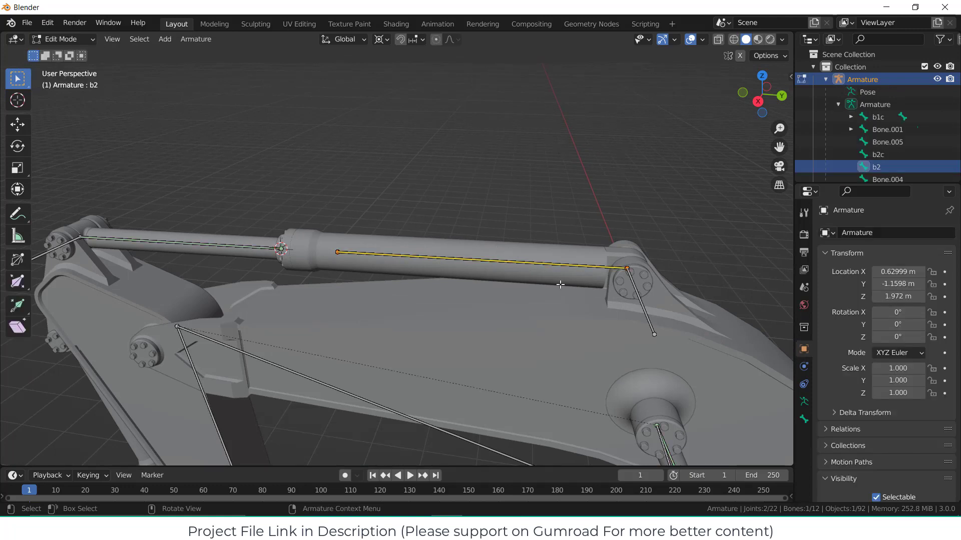
pyautogui.keyDown('shift'); pyautogui.click(643, 315); pyautogui.keyUp('shift')
pyautogui.hotkey('ctrl', 'p')
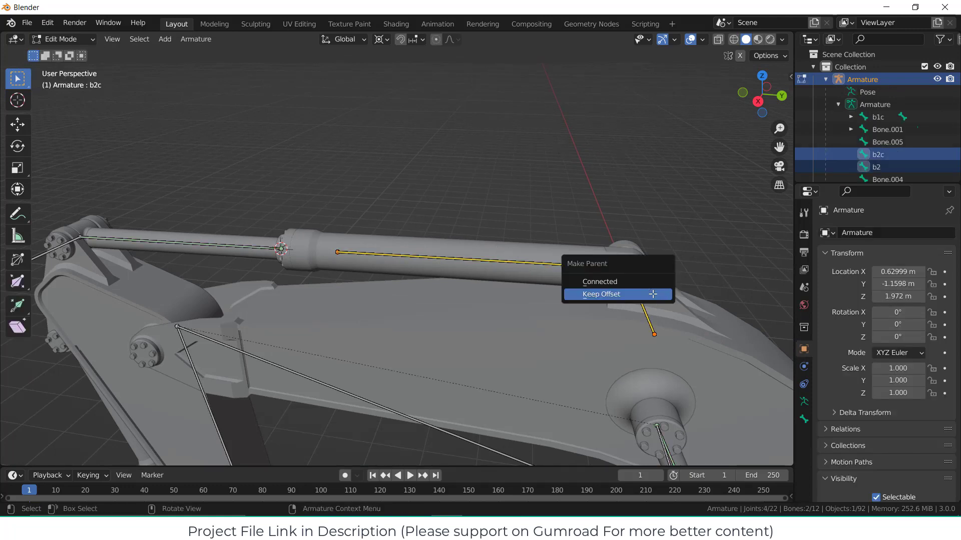
pyautogui.click(653, 294)
# Parent the piston rod bone to t2c with Keep Offset and clear the bone selection.
pyautogui.keyDown('shift'); pyautogui.moveTo(187, 194); pyautogui.dragTo(268, 148, button='middle'); pyautogui.keyUp('shift')
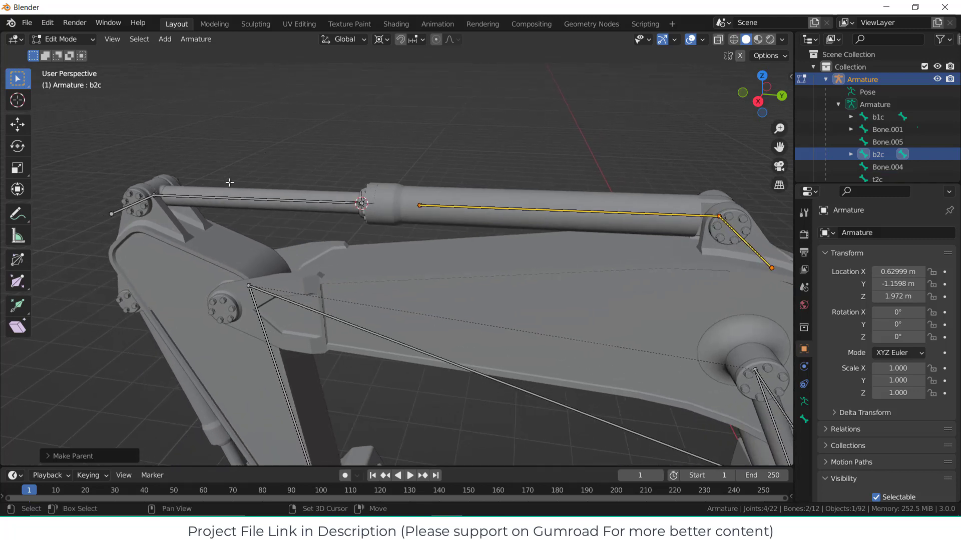
pyautogui.click(218, 198)
pyautogui.keyDown('shift'); pyautogui.click(119, 213); pyautogui.keyUp('shift')
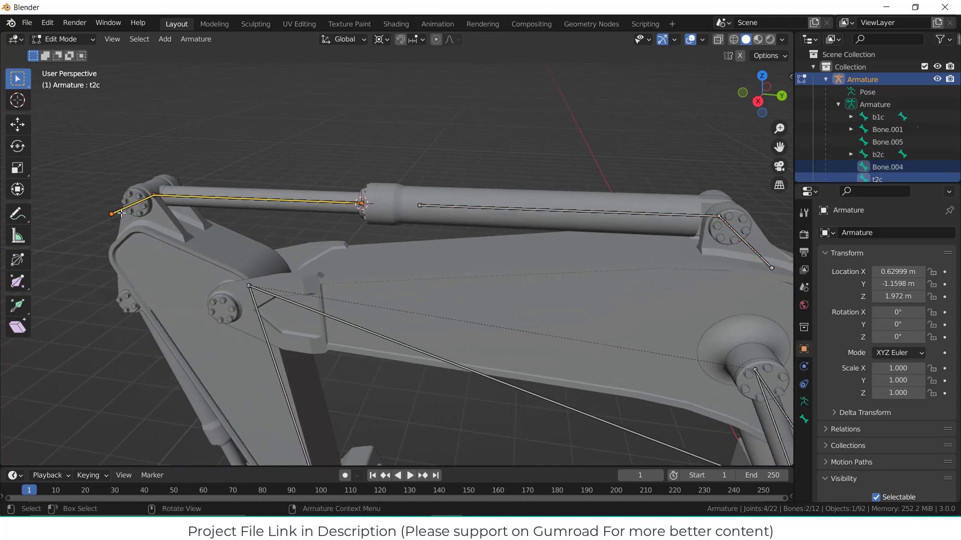
pyautogui.hotkey('ctrl', 'p')
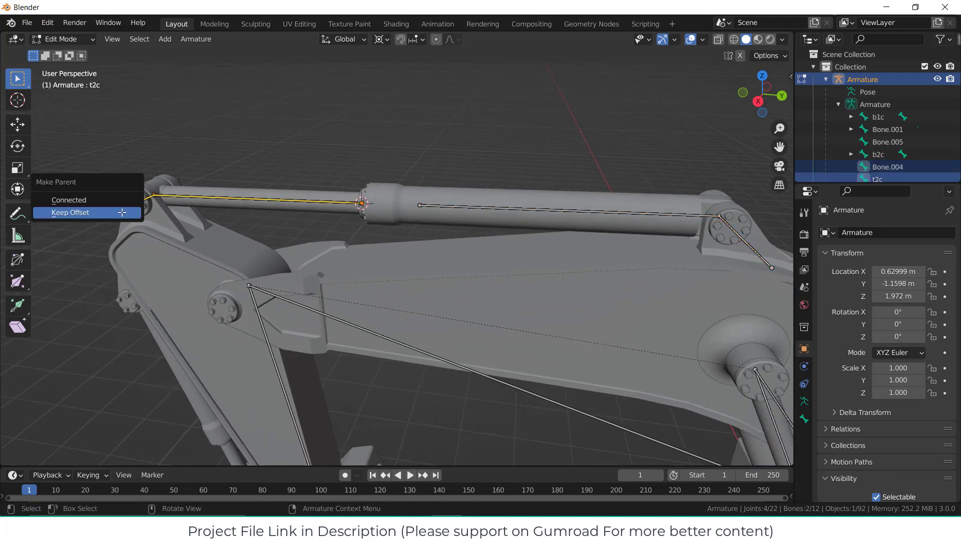
pyautogui.click(121, 213)
pyautogui.click(246, 140)
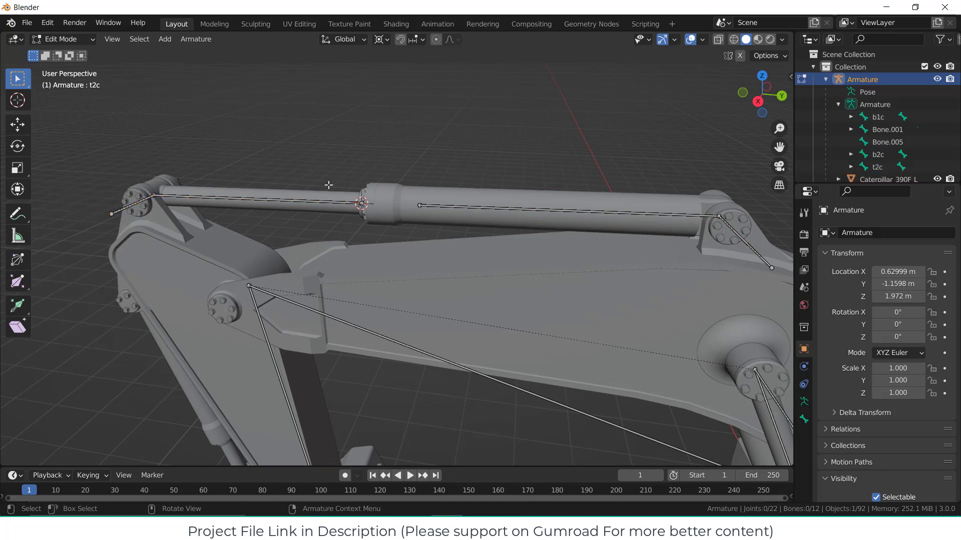
# Parent bone b2c to the boom's long bone, Bone.001, with Keep Offset.
pyautogui.keyDown('shift'); pyautogui.moveTo(404, 186); pyautogui.dragTo(304, 130, button='middle'); pyautogui.keyUp('shift')
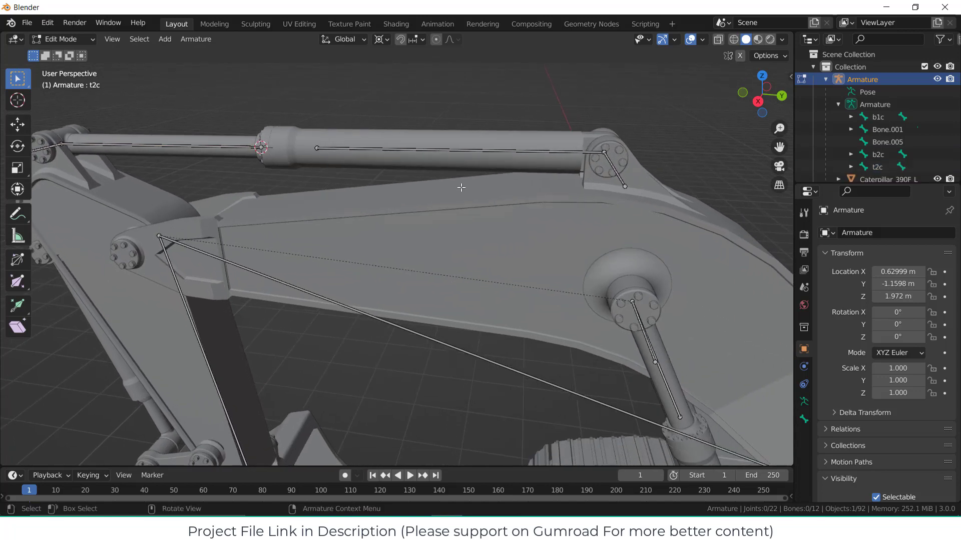
pyautogui.click(618, 176)
pyautogui.keyDown('shift'); pyautogui.click(482, 353); pyautogui.keyUp('shift')
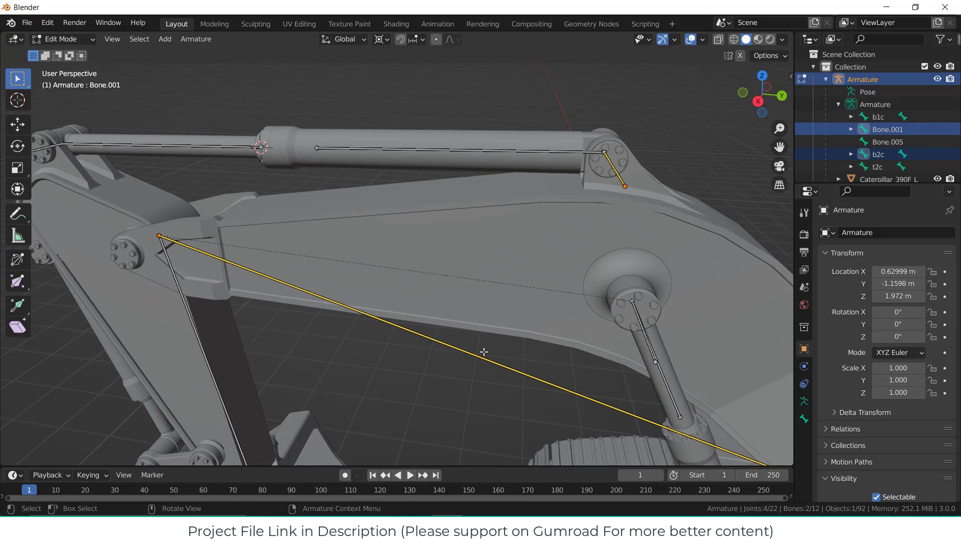
pyautogui.hotkey('ctrl', 'p')
pyautogui.click(483, 352)
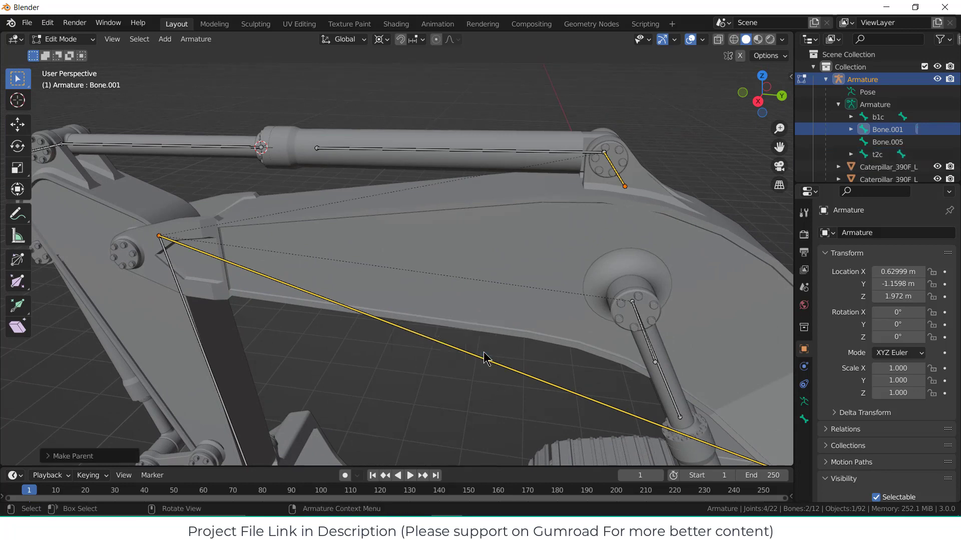
pyautogui.press('KP_3')
pyautogui.scroll(-5, 412, 386)
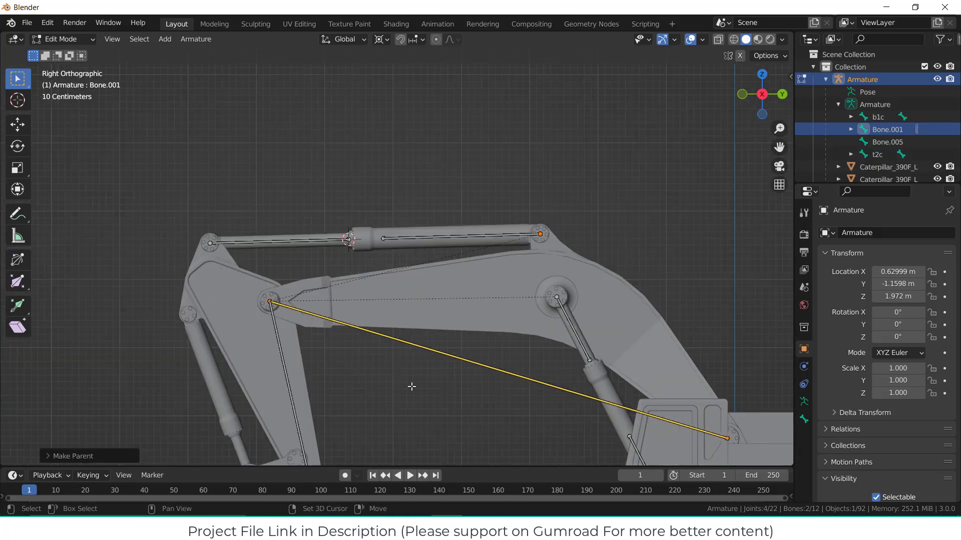
# Switch the armature to Pose Mode and test-move control bone Bone.005 at the bucket, cancelling the move.
pyautogui.click(63, 39)
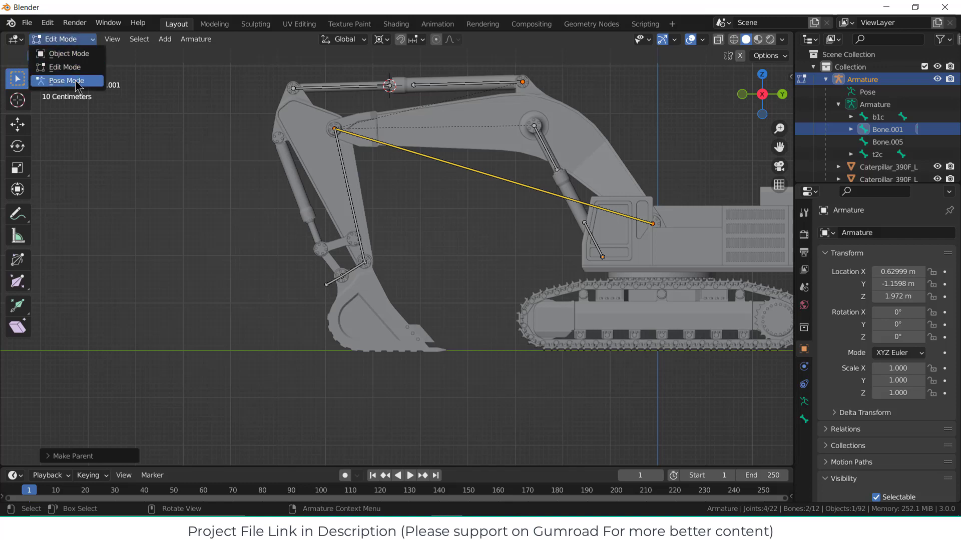
pyautogui.click(75, 79)
pyautogui.keyDown('shift'); pyautogui.moveTo(497, 270); pyautogui.dragTo(489, 283, button='middle'); pyautogui.keyUp('shift')
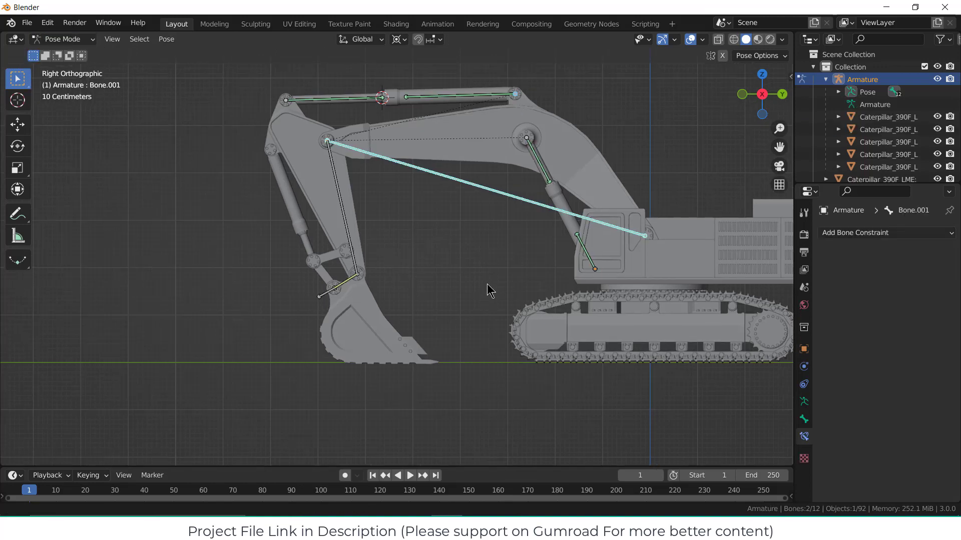
pyautogui.click(326, 294)
pyautogui.press('h')
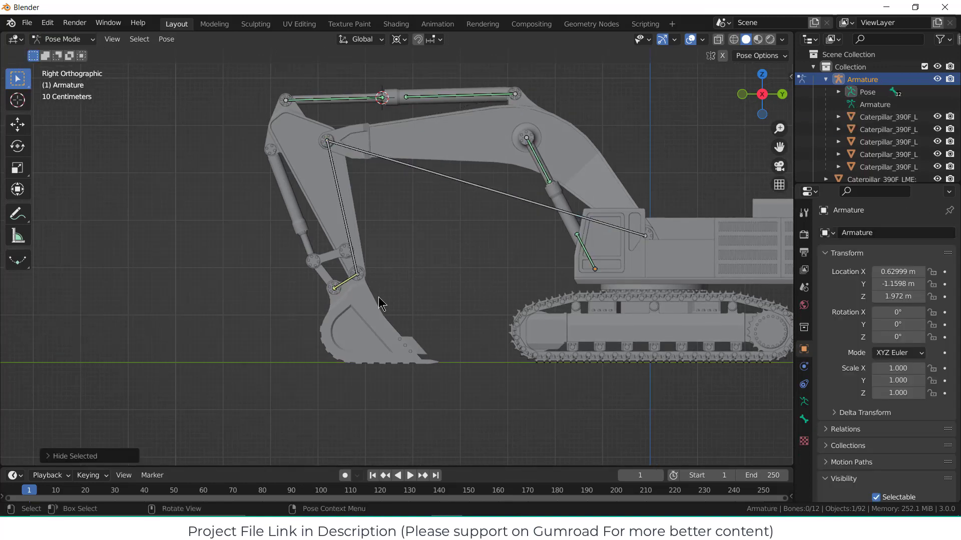
pyautogui.hotkey('alt', 'h')
pyautogui.press('g')
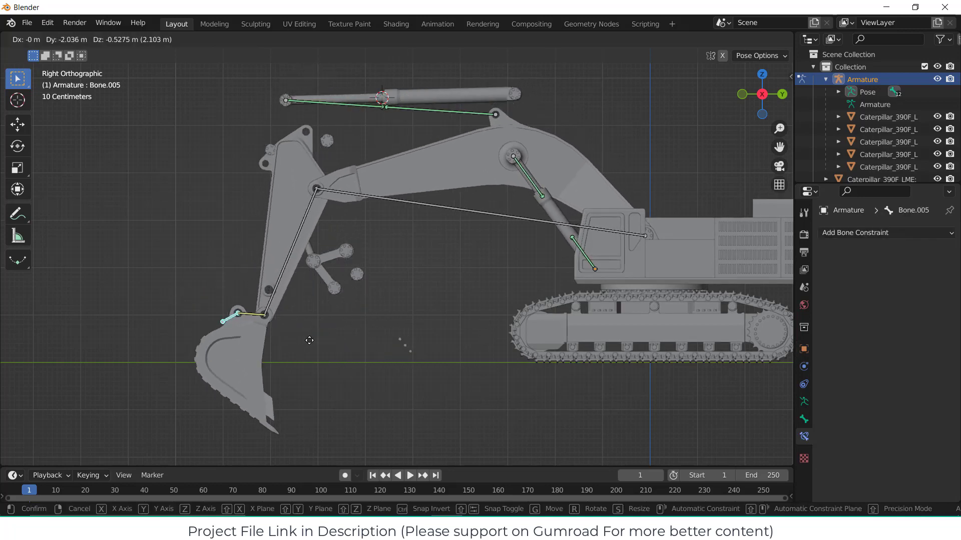
pyautogui.click(433, 298)
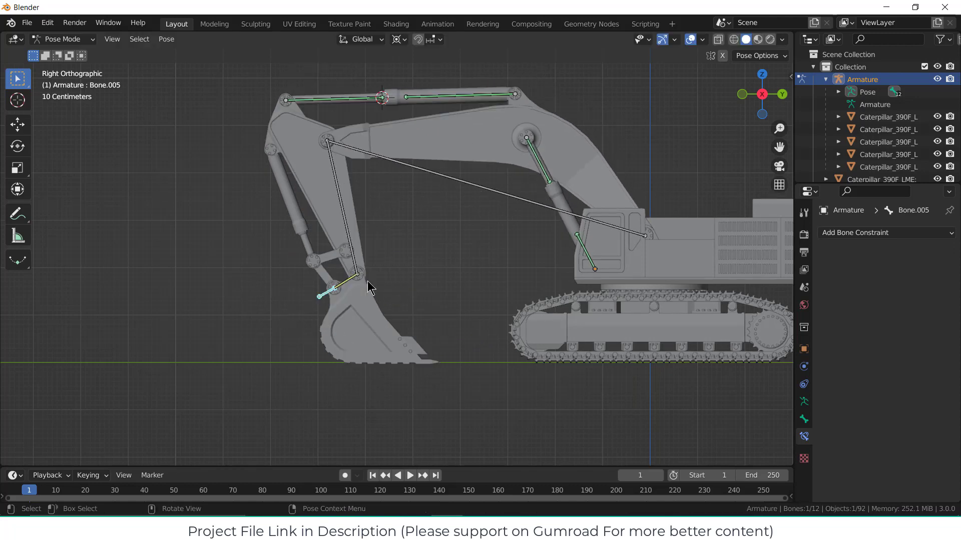
# Parent the arm cylinder bore object to the armature's bone b2.
pyautogui.scroll(4, 418, 133)
pyautogui.scroll(2, 426, 205)
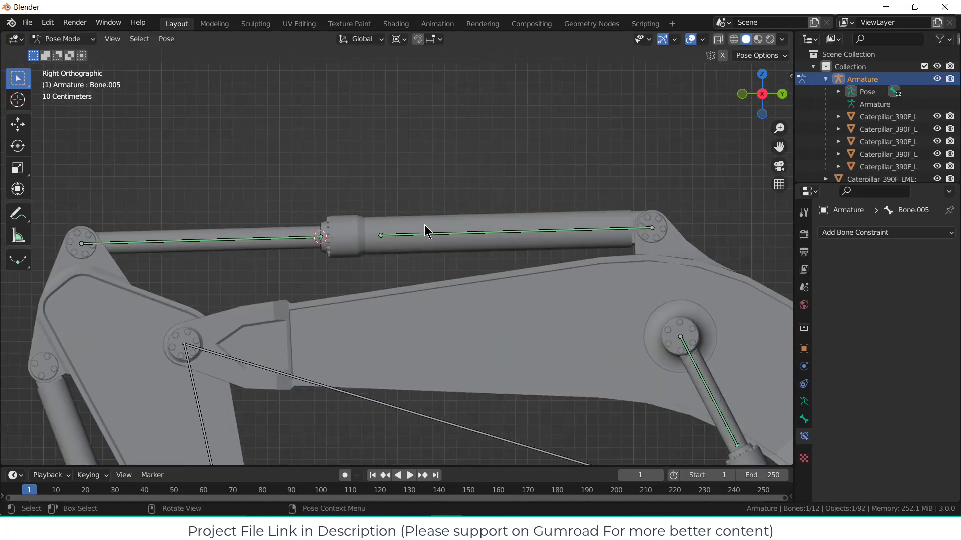
pyautogui.moveTo(533, 218); pyautogui.dragTo(528, 268, button='middle')
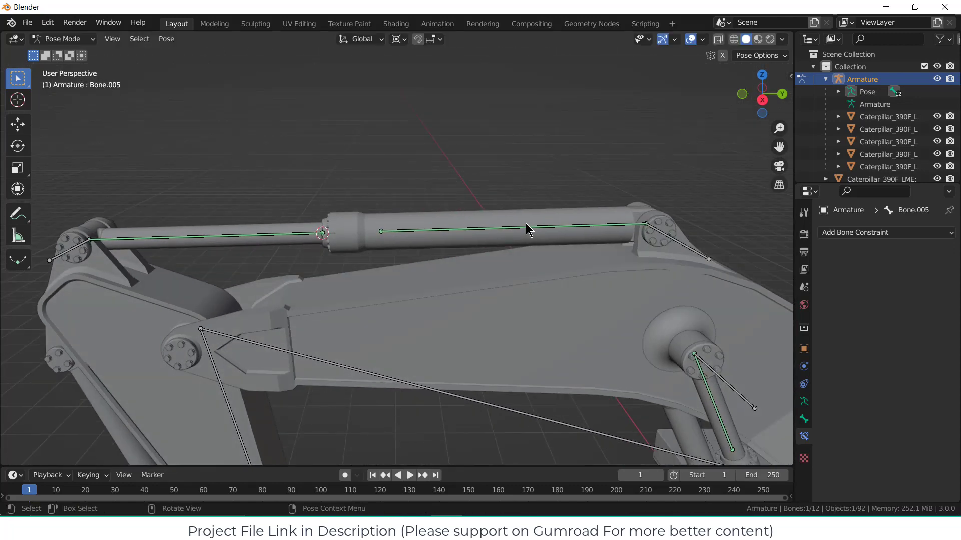
pyautogui.scroll(2, 525, 222)
pyautogui.click(422, 214)
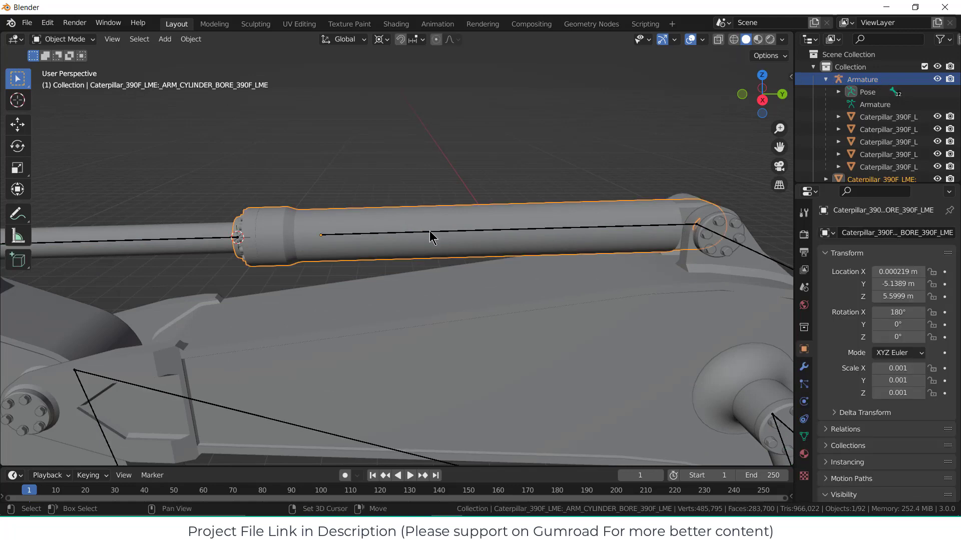
pyautogui.keyDown('shift'); pyautogui.click(428, 232); pyautogui.keyUp('shift')
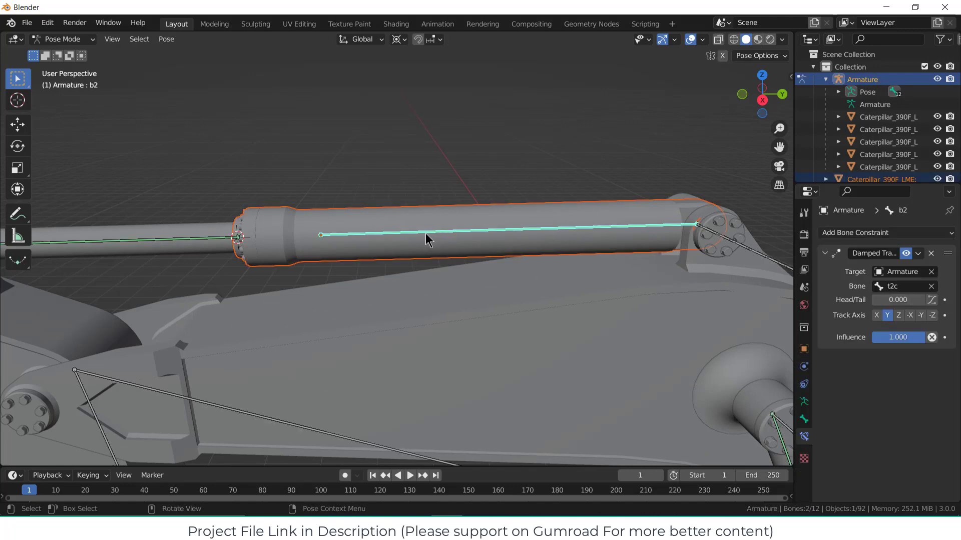
pyautogui.hotkey('ctrl', 'p')
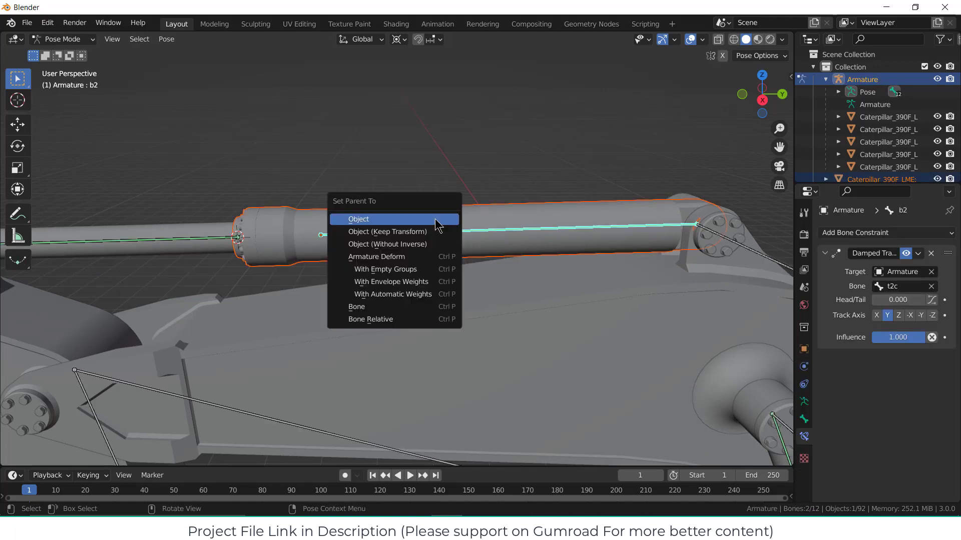
pyautogui.click(401, 316)
# Parent the clevis at the arm piston rod's end to rod bone Bone.004 using the Bone option.
pyautogui.scroll(-2, 316, 256)
pyautogui.keyDown('shift'); pyautogui.moveTo(316, 256); pyautogui.dragTo(472, 239, button='middle'); pyautogui.keyUp('shift')
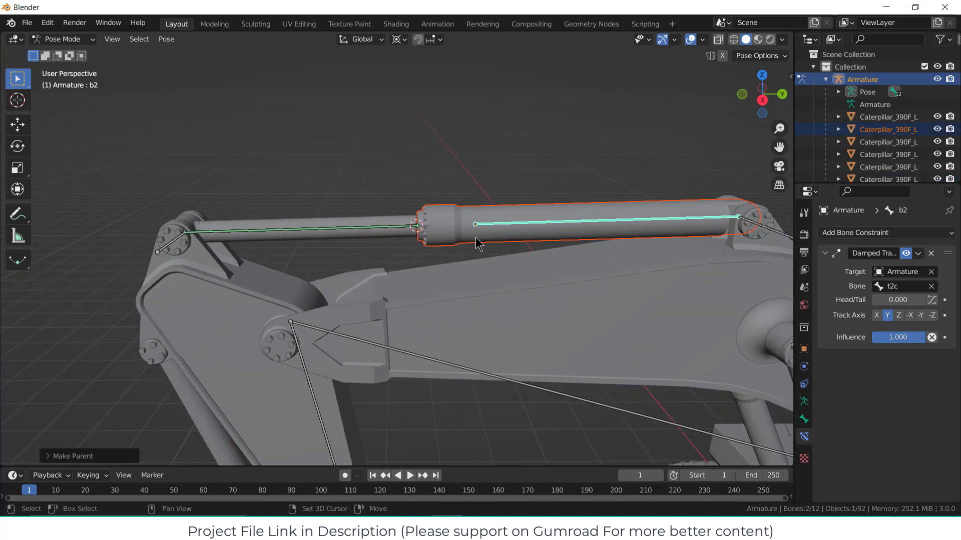
pyautogui.click(304, 220)
pyautogui.scroll(2, 189, 220)
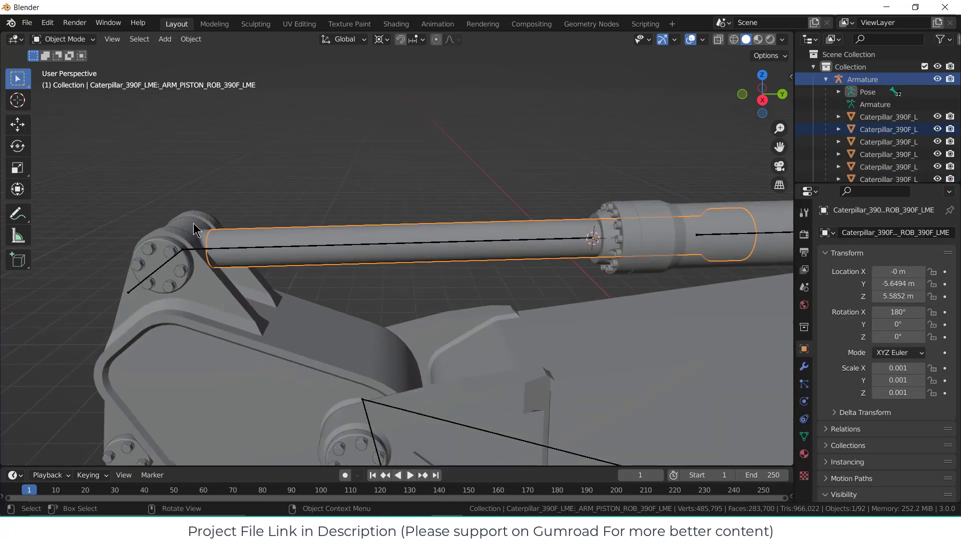
pyautogui.click(191, 227)
pyautogui.scroll(2, 207, 254)
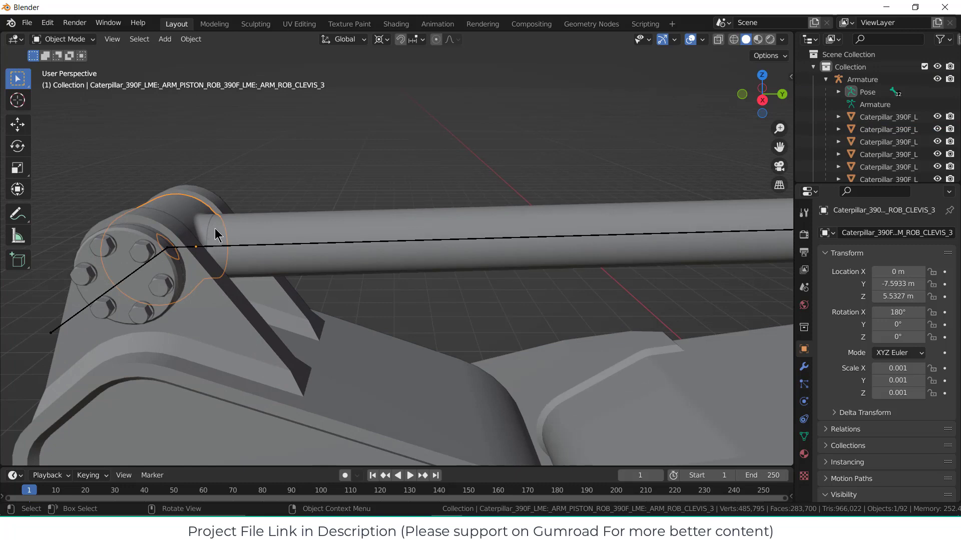
pyautogui.keyDown('shift'); pyautogui.click(244, 253); pyautogui.keyUp('shift')
pyautogui.hotkey('ctrl', 'p')
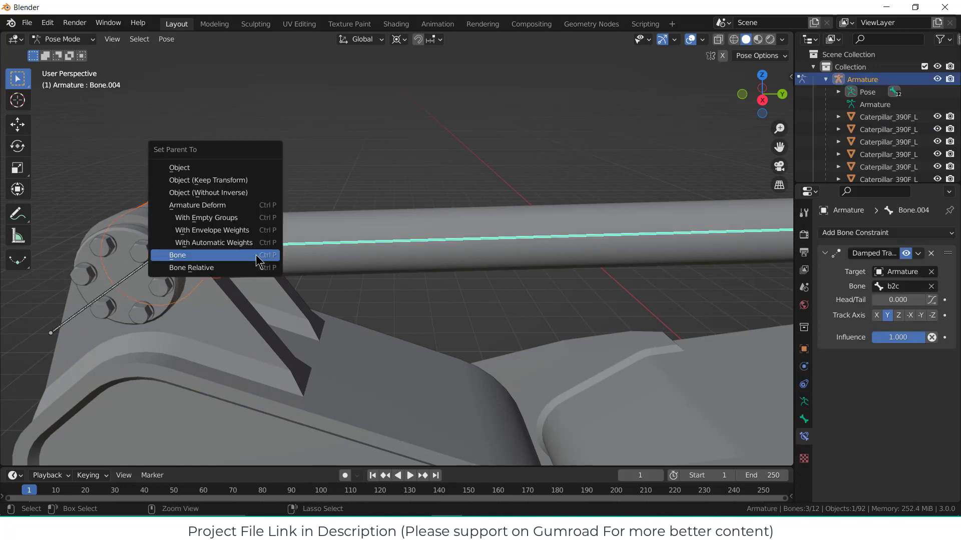
pyautogui.click(255, 258)
# In the right orthographic view, select control bone Bone.005 at the bucket for another motion test.
pyautogui.press('KP_3')
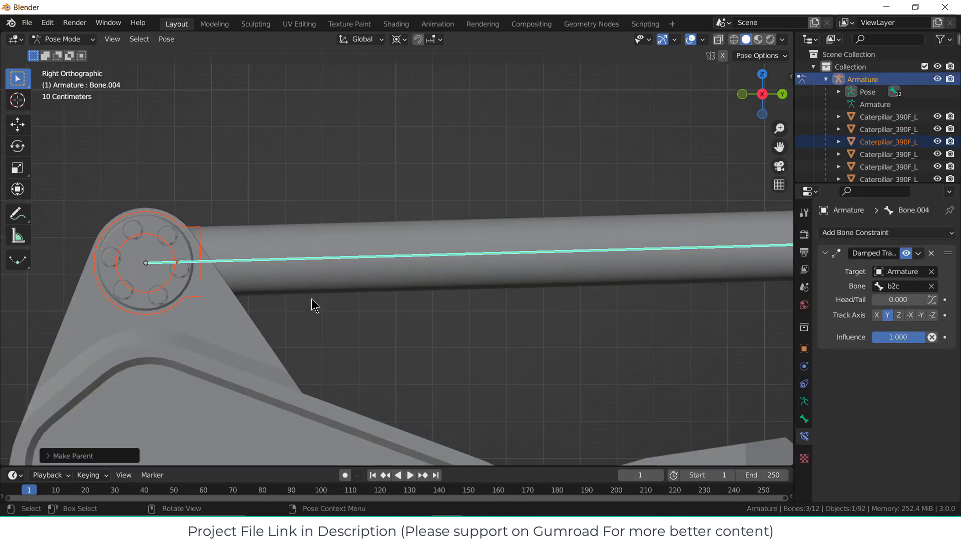
pyautogui.scroll(-5, 350, 334)
pyautogui.scroll(-2, 392, 355)
pyautogui.keyDown('shift'); pyautogui.moveTo(392, 355); pyautogui.dragTo(387, 212, button='middle'); pyautogui.keyUp('shift')
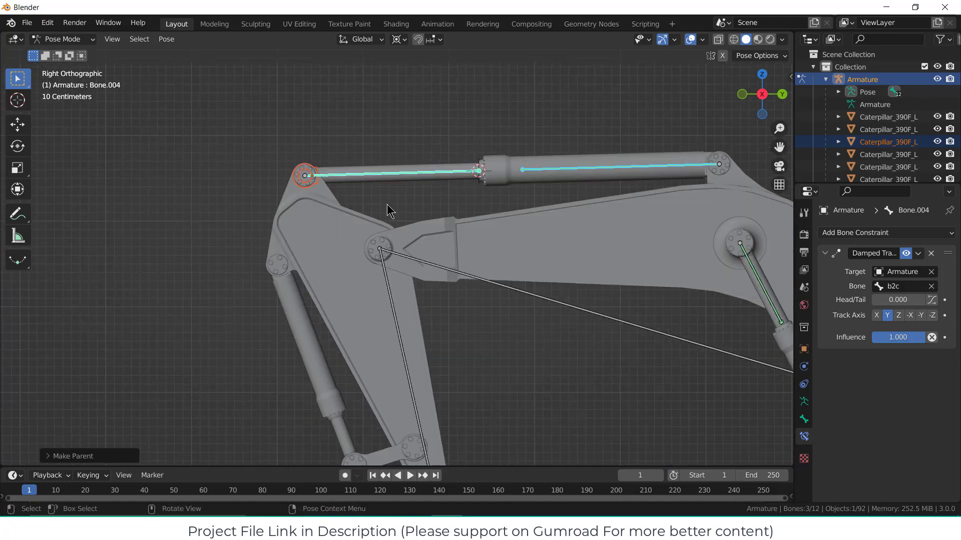
pyautogui.scroll(-3, 387, 211)
pyautogui.click(382, 397)
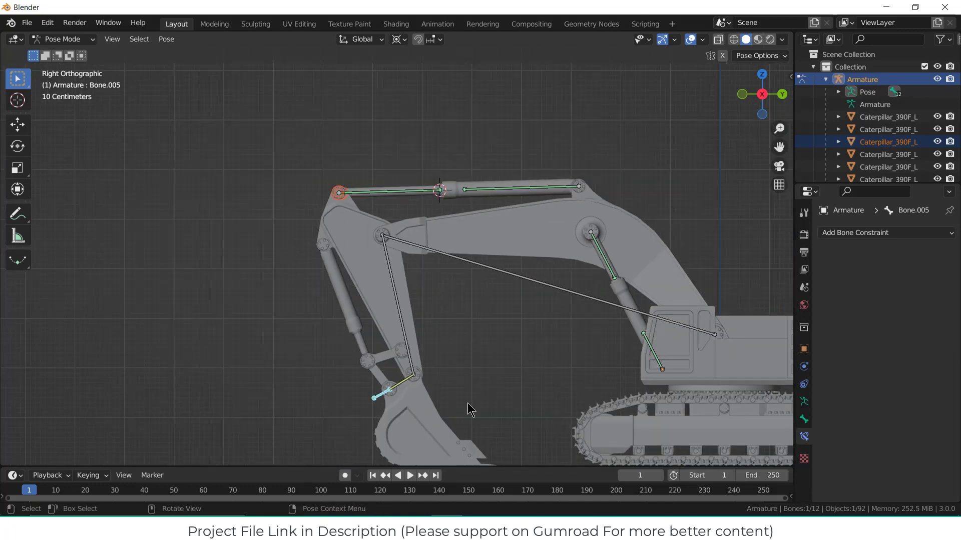
# Test the rig by moving the bucket control bone, and examine the bolts and pin at the arm's upper end.
pyautogui.press('g')
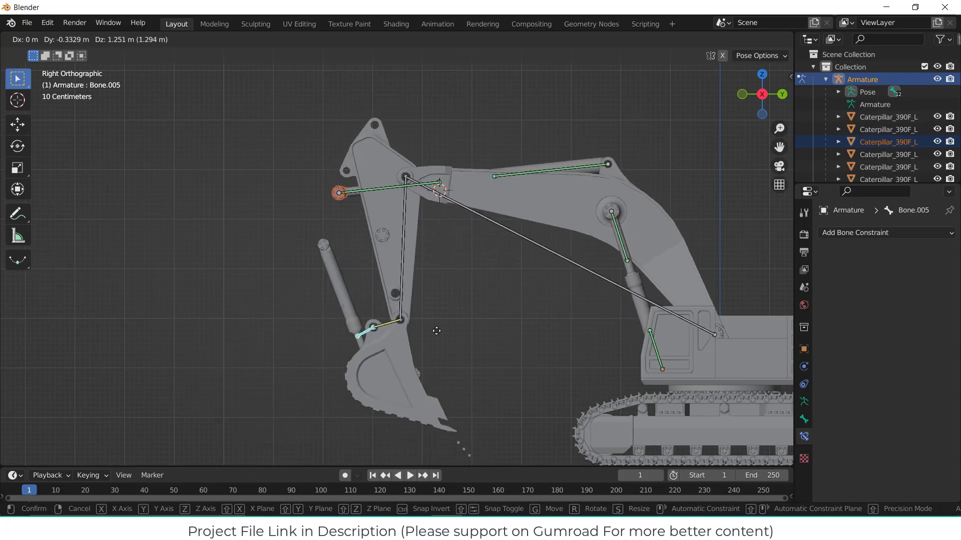
pyautogui.click(432, 385)
pyautogui.click(336, 188)
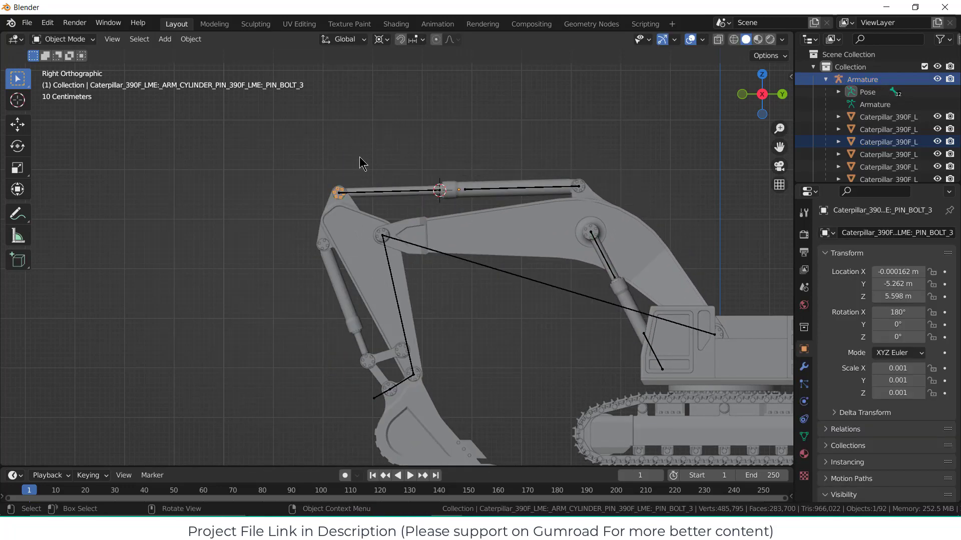
pyautogui.moveTo(369, 149); pyautogui.dragTo(354, 194, button='middle')
pyautogui.scroll(3, 353, 193)
pyautogui.scroll(3, 354, 219)
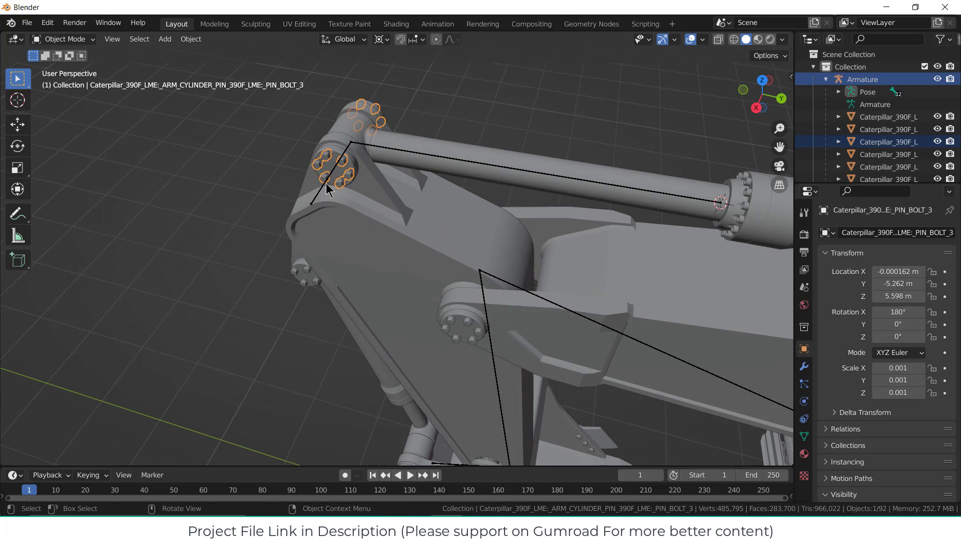
pyautogui.click(324, 192)
pyautogui.click(355, 240)
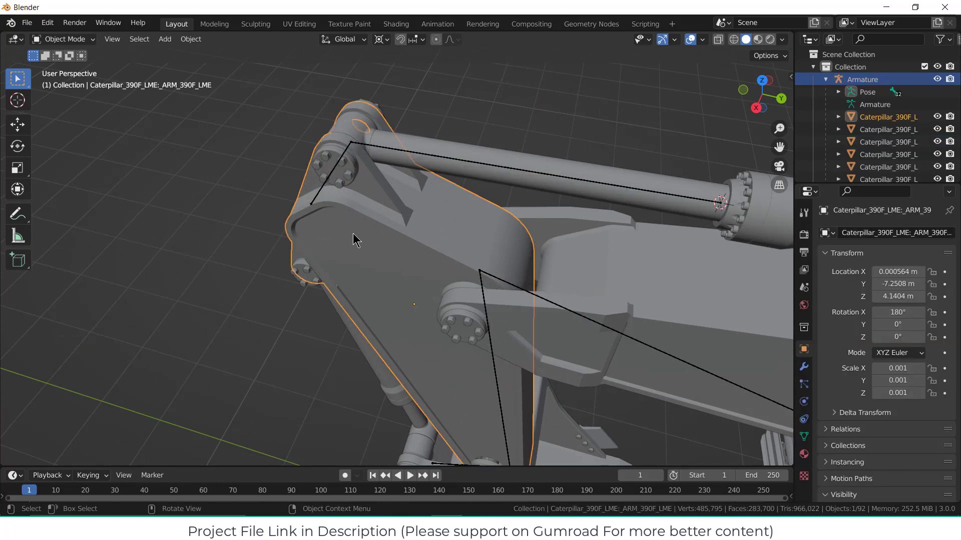
pyautogui.moveTo(355, 241); pyautogui.dragTo(331, 188, button='middle')
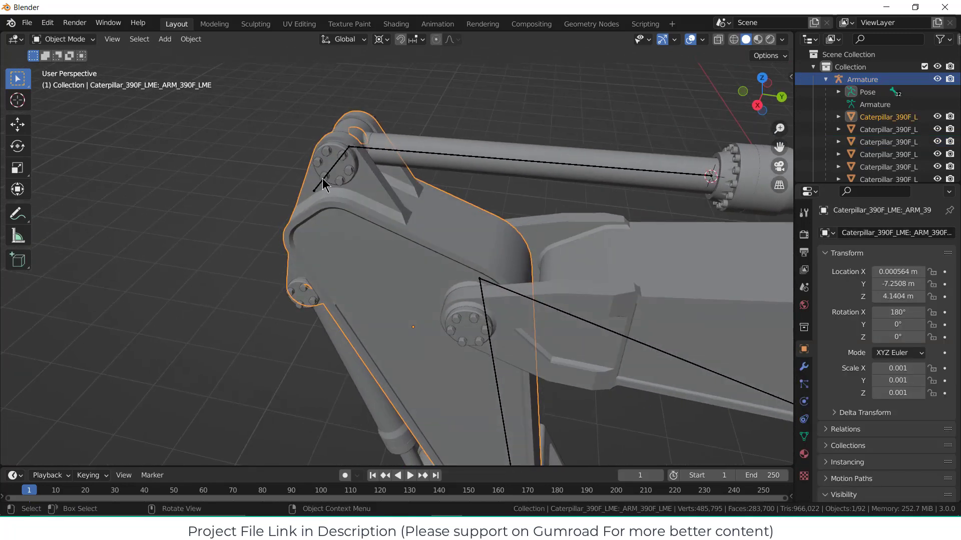
# Parent the short bone at the arm's upper pin to the long arm bone in Edit Mode, keeping its offset.
pyautogui.click(324, 181)
pyautogui.moveTo(356, 227); pyautogui.dragTo(463, 332, button='middle')
pyautogui.keyDown('shift'); pyautogui.click(473, 344); pyautogui.keyUp('shift')
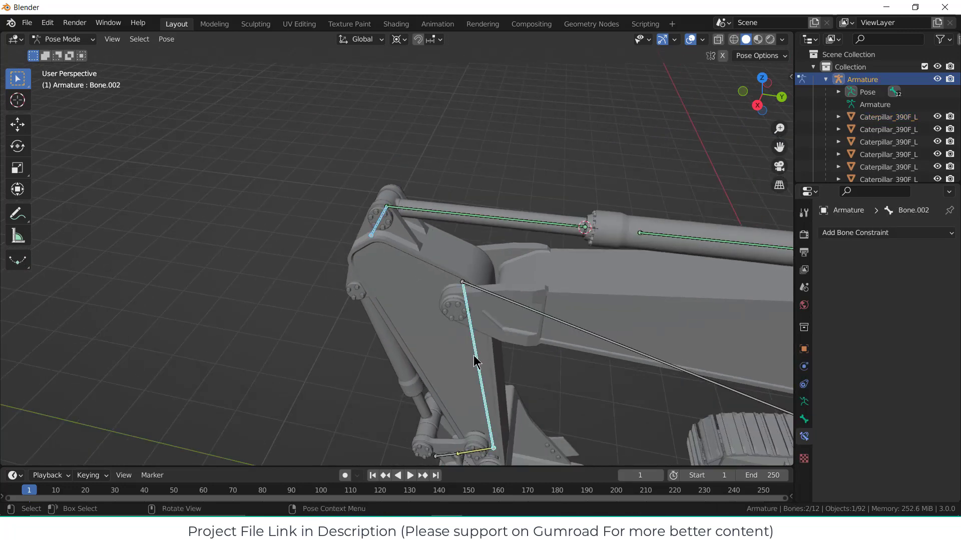
pyautogui.click(63, 39)
pyautogui.click(67, 81)
pyautogui.click(65, 40)
pyautogui.click(69, 69)
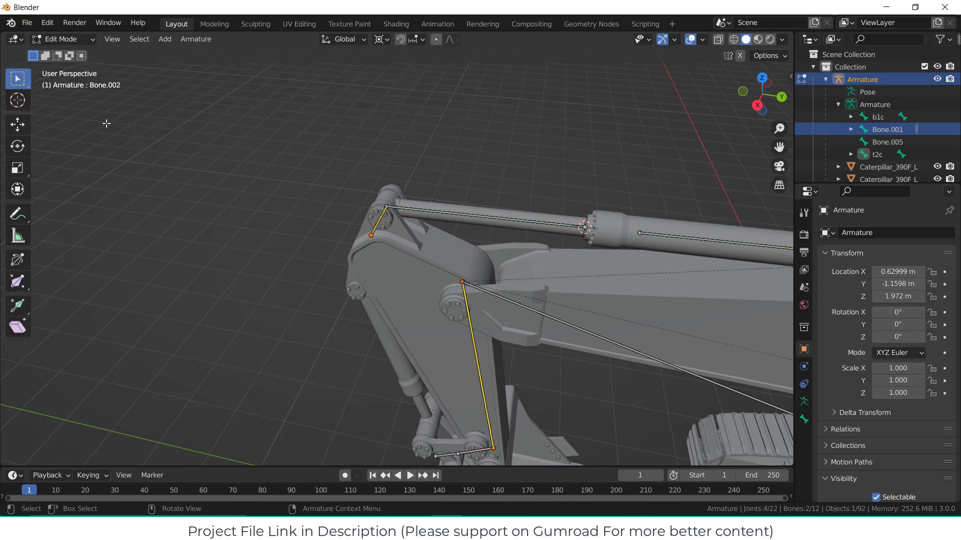
pyautogui.click(373, 234)
pyautogui.keyDown('shift'); pyautogui.click(473, 344); pyautogui.keyUp('shift')
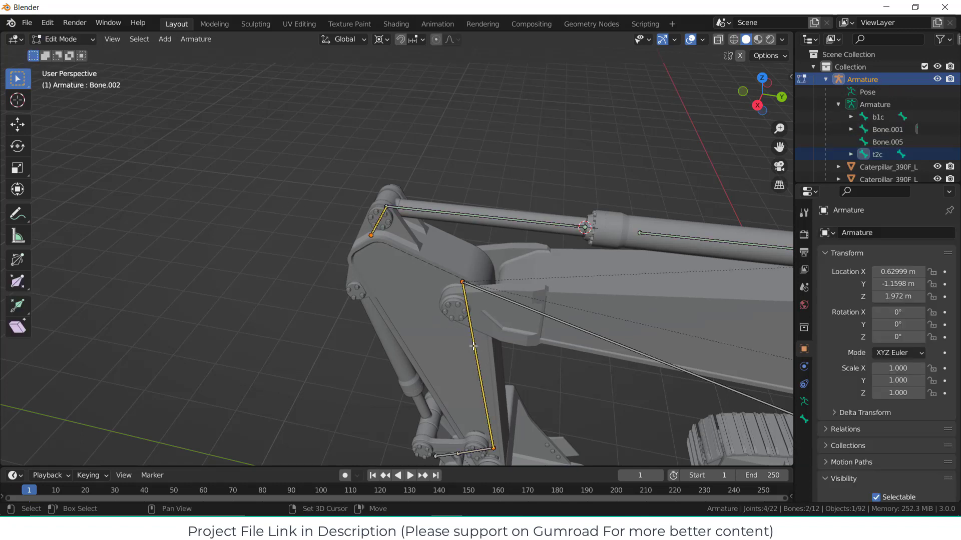
pyautogui.hotkey('ctrl', 'p')
pyautogui.click(515, 367)
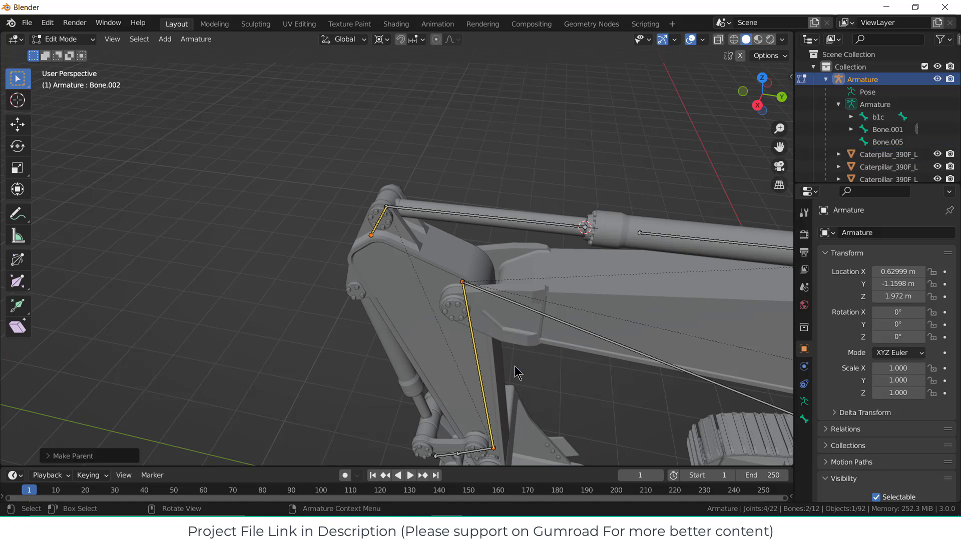
# Test the arm cylinder's motion from the side in Pose Mode by moving Bone.005, and cancel the move.
pyautogui.press('KP_3')
pyautogui.scroll(-3, 515, 370)
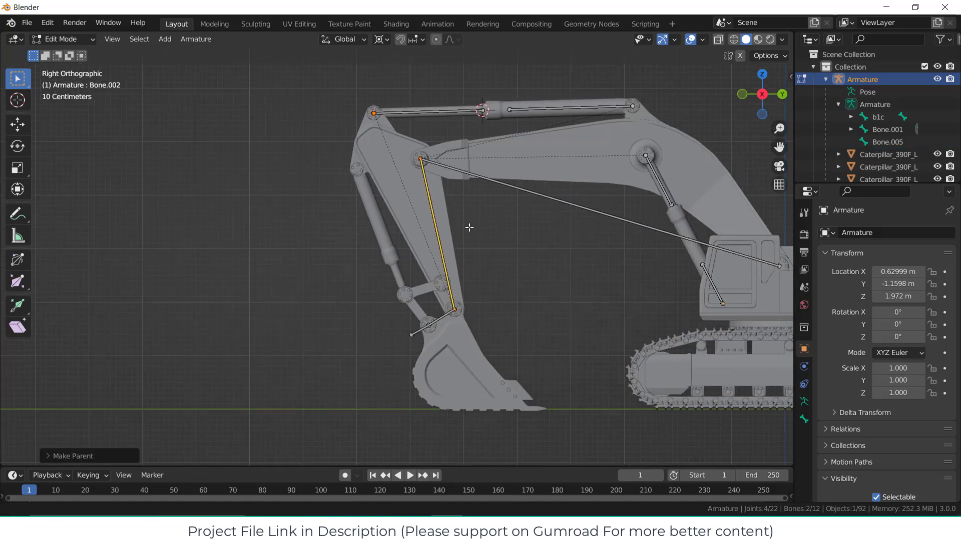
pyautogui.click(63, 39)
pyautogui.click(61, 70)
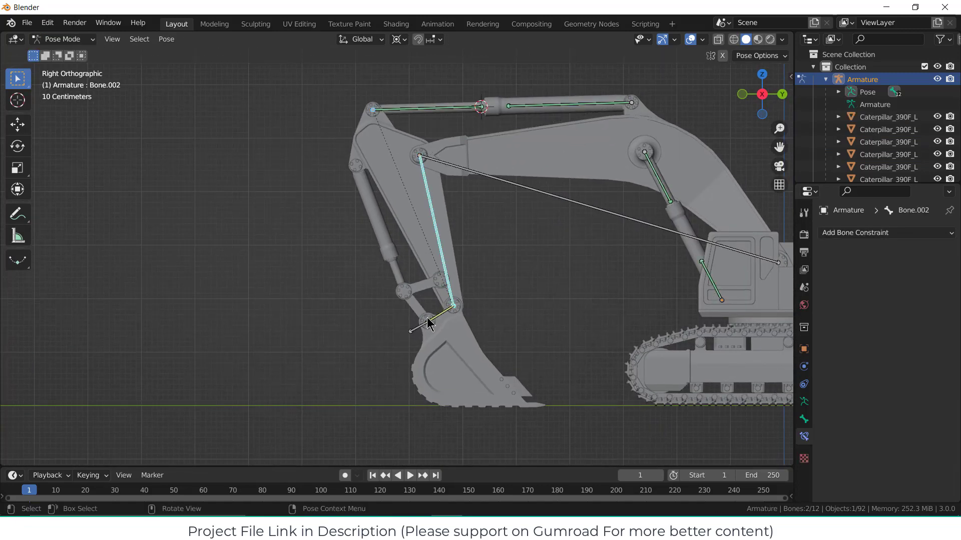
pyautogui.click(415, 333)
pyautogui.press('g')
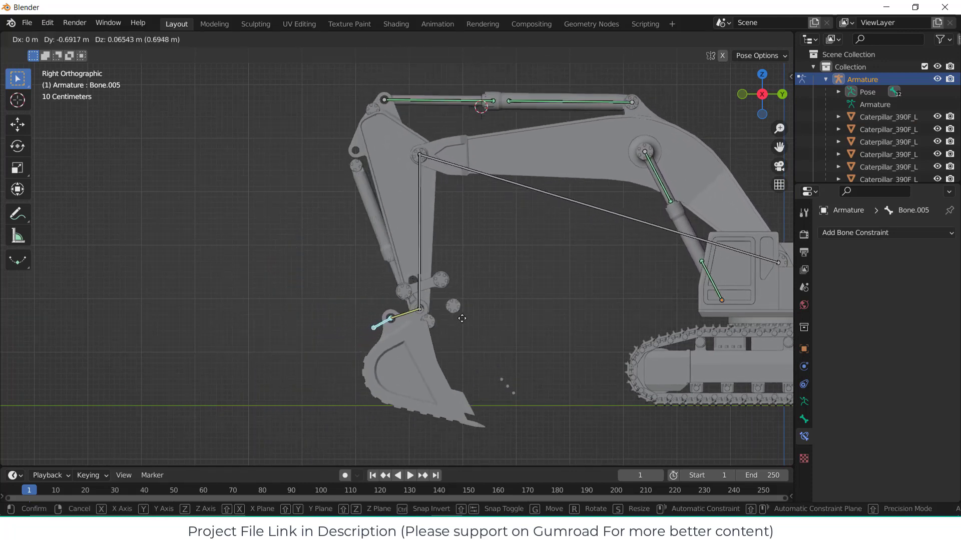
pyautogui.rightClick(452, 351)
# Parent the arm cylinder's boom-side pin and its bolts to the cylinder bore as objects.
pyautogui.moveTo(631, 184); pyautogui.dragTo(592, 241, button='middle')
pyautogui.scroll(2, 632, 115)
pyautogui.scroll(6, 467, 251)
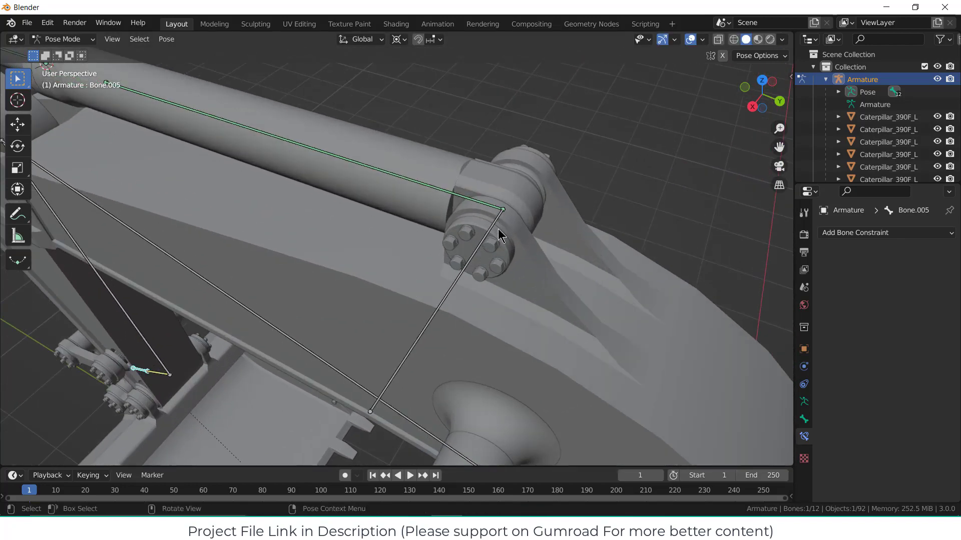
pyautogui.click(63, 39)
pyautogui.click(62, 53)
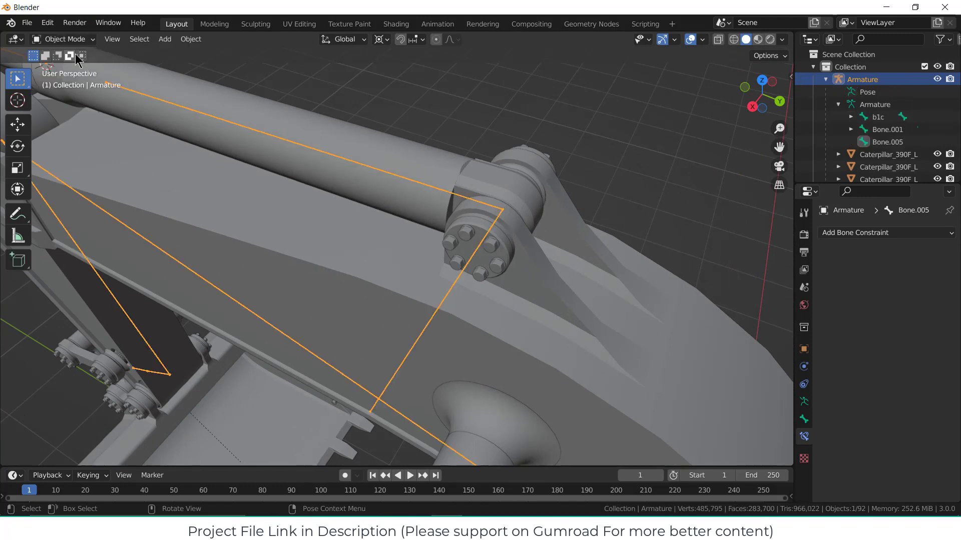
pyautogui.click(580, 131)
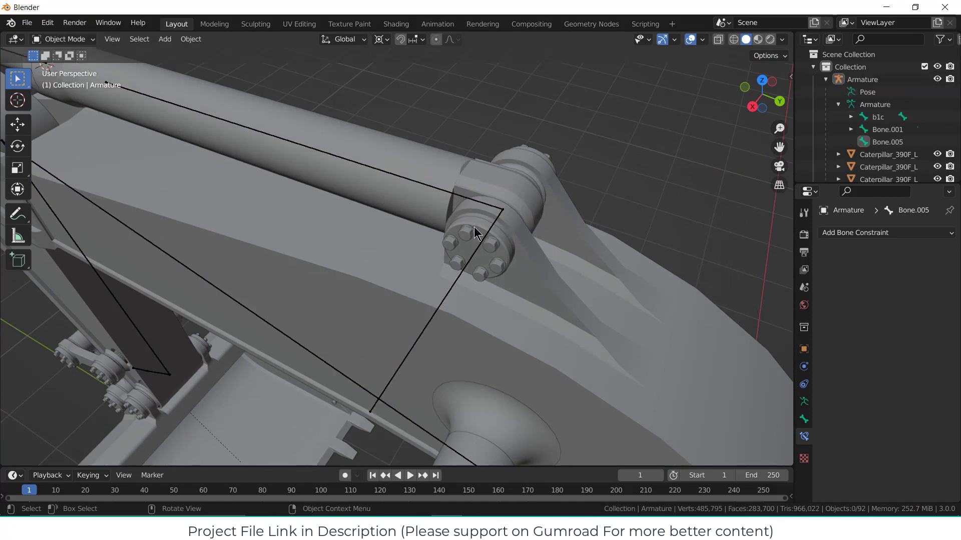
pyautogui.moveTo(474, 227); pyautogui.dragTo(473, 194, button='middle')
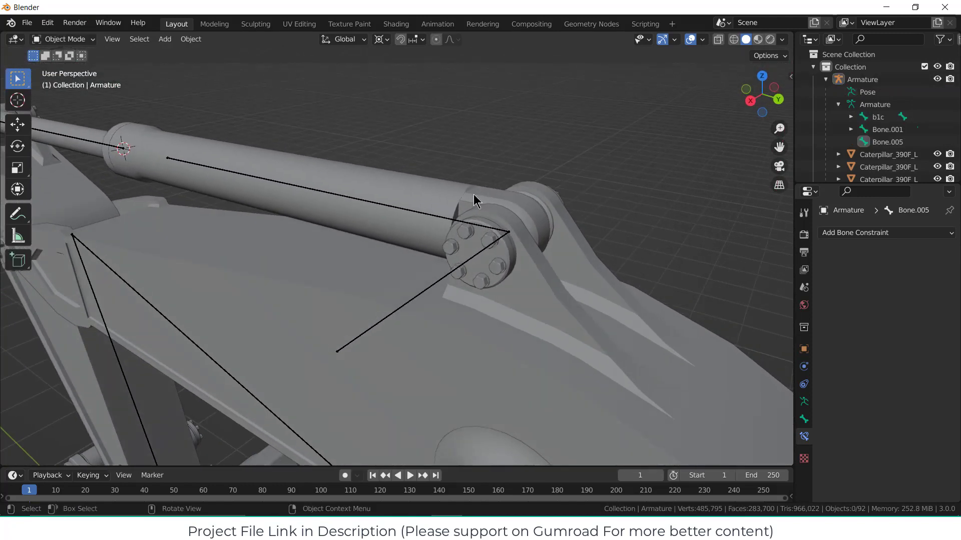
pyautogui.click(483, 242)
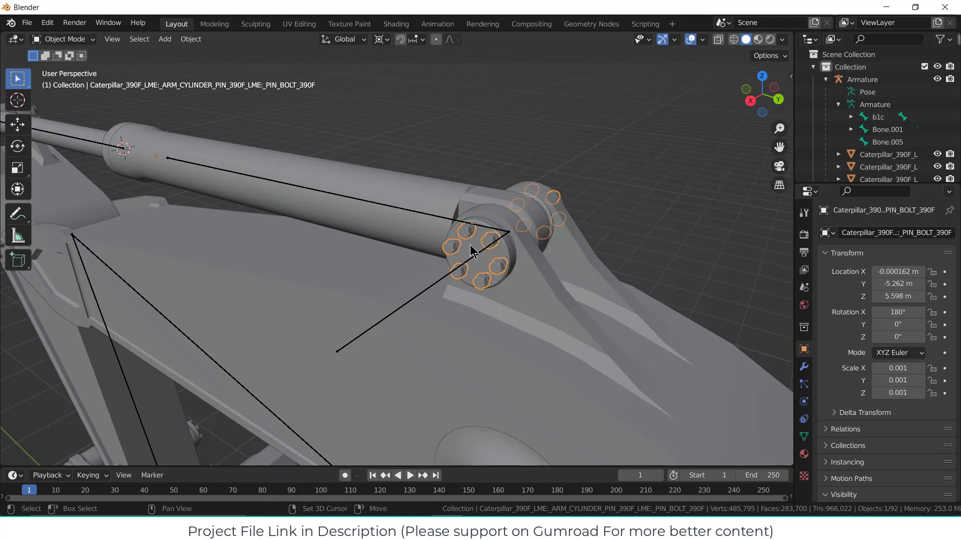
pyautogui.keyDown('shift'); pyautogui.click(473, 253); pyautogui.keyUp('shift')
pyautogui.moveTo(488, 244); pyautogui.dragTo(519, 195, button='middle')
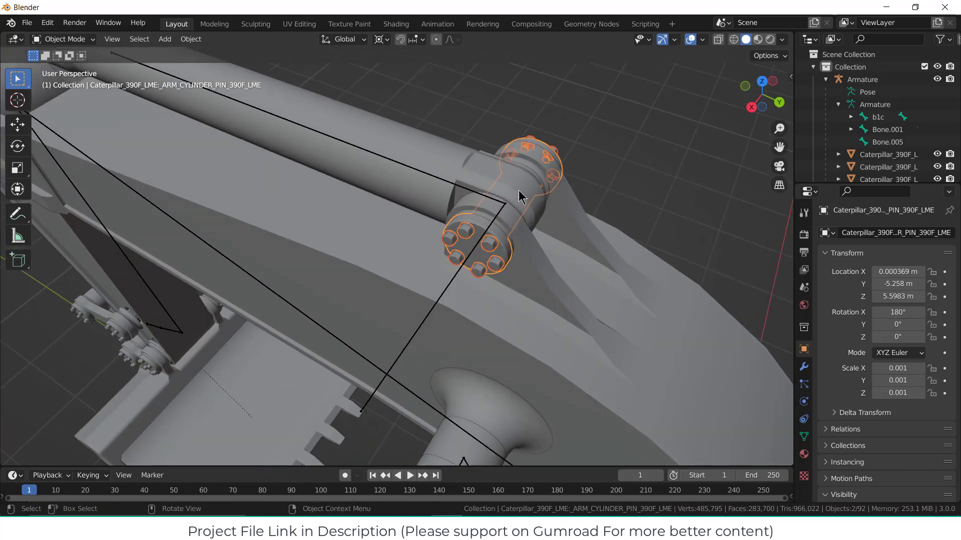
pyautogui.keyDown('shift'); pyautogui.click(518, 181); pyautogui.keyUp('shift')
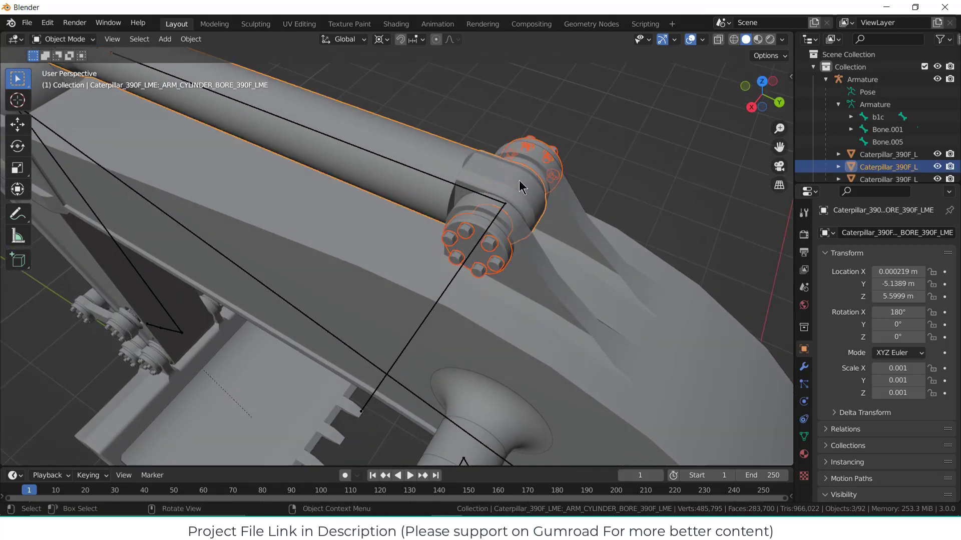
pyautogui.hotkey('ctrl', 'p')
pyautogui.click(518, 180)
# Parent the pin at the arm's upper end and its bolts to the arm cylinder's rod clevis as objects.
pyautogui.scroll(-4, 519, 180)
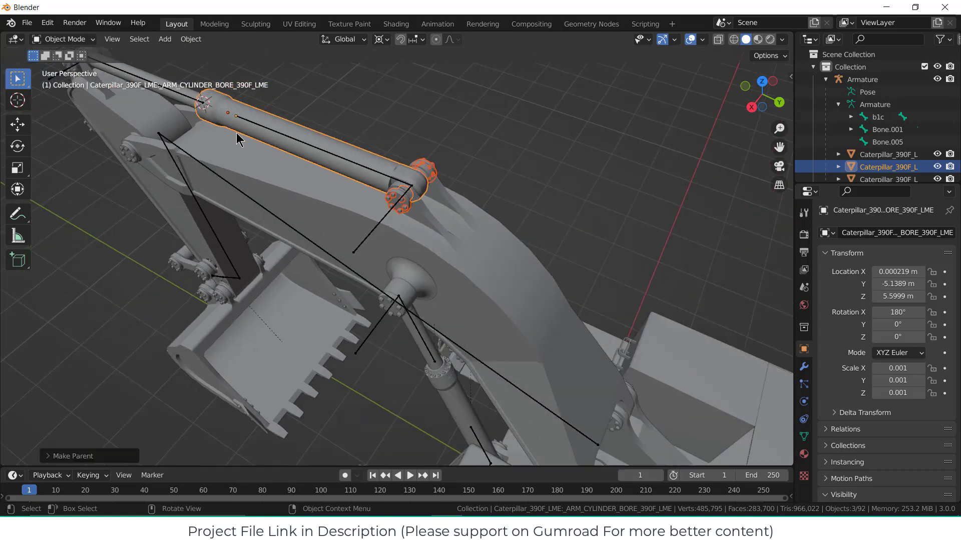
pyautogui.scroll(-1, 245, 142)
pyautogui.keyDown('shift'); pyautogui.moveTo(257, 151); pyautogui.dragTo(416, 260, button='middle'); pyautogui.keyUp('shift')
pyautogui.scroll(8, 322, 193)
pyautogui.moveTo(269, 151); pyautogui.dragTo(314, 111, button='middle')
pyautogui.scroll(3, 236, 163)
pyautogui.click(235, 192)
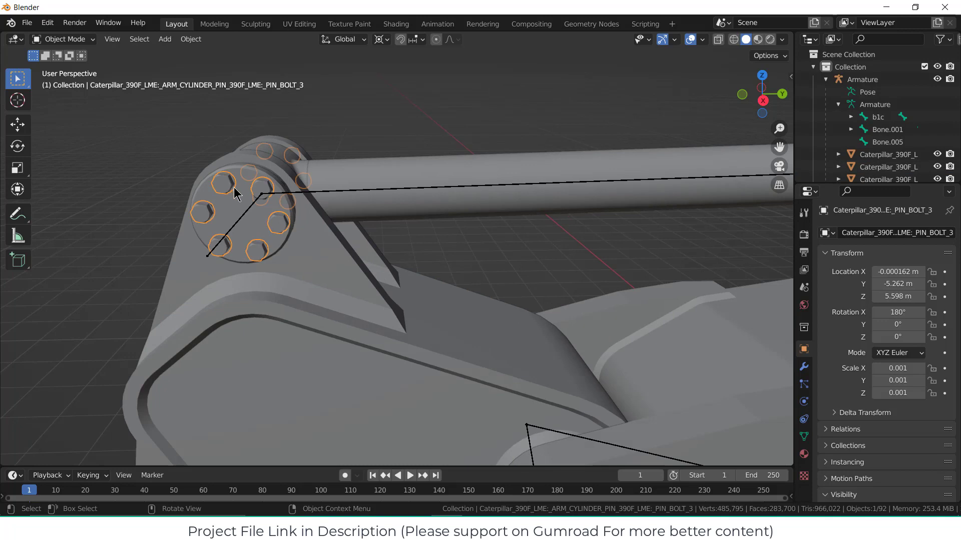
pyautogui.keyDown('shift'); pyautogui.click(226, 205); pyautogui.keyUp('shift')
pyautogui.moveTo(227, 205); pyautogui.dragTo(223, 216, button='middle')
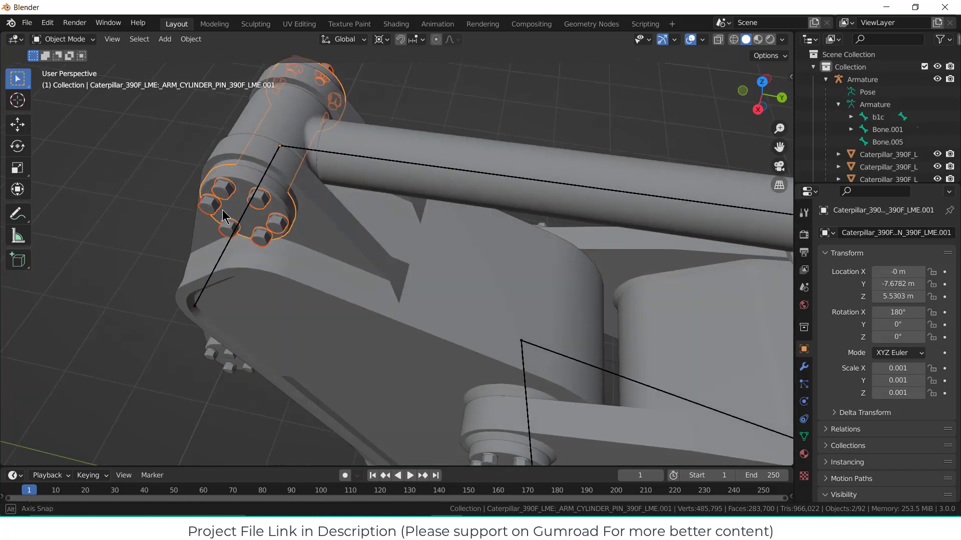
pyautogui.scroll(3, 259, 136)
pyautogui.keyDown('shift'); pyautogui.click(278, 107); pyautogui.keyUp('shift')
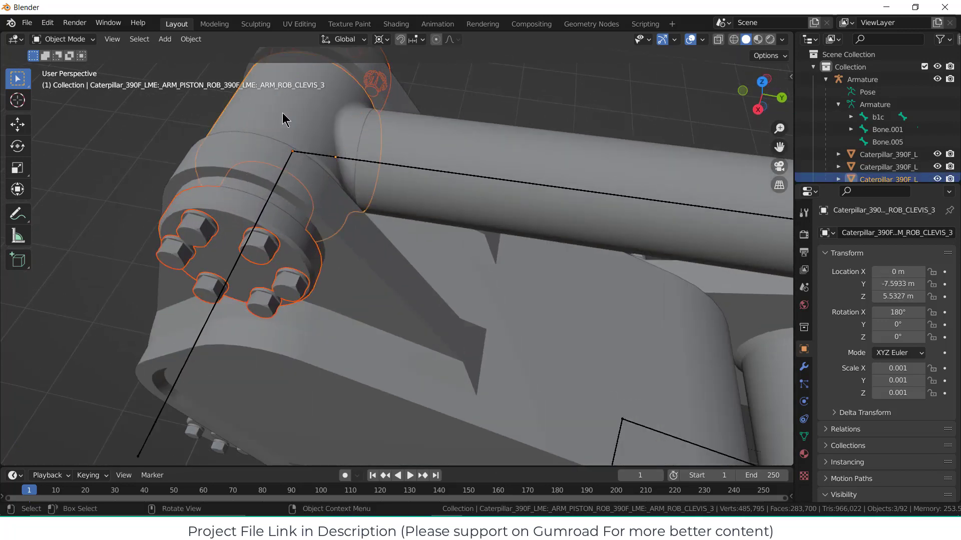
pyautogui.hotkey('ctrl', 'p')
pyautogui.click(284, 114)
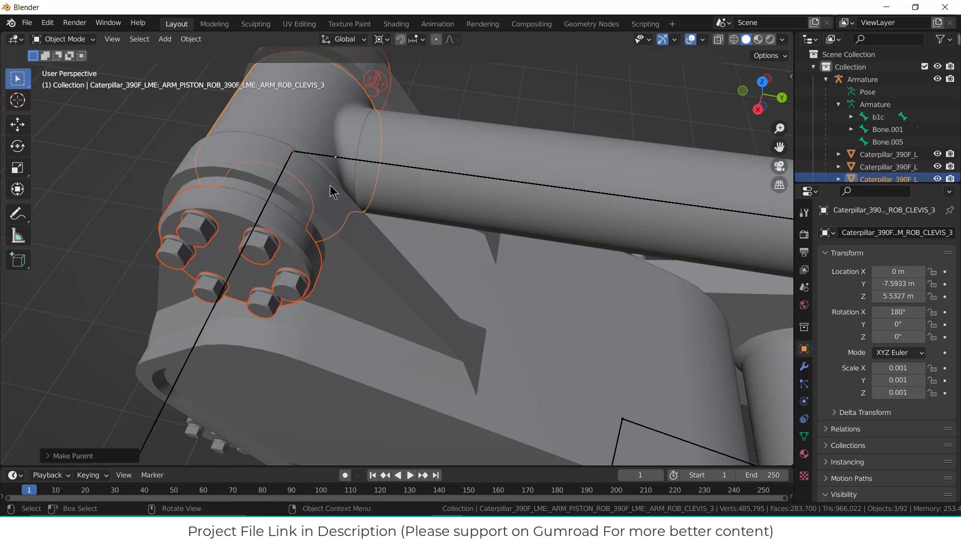
# Check from the side in Pose Mode that the cylinder pins follow the rig by moving Bone.005 temporarily.
pyautogui.press('KP_3')
pyautogui.scroll(-3, 329, 253)
pyautogui.scroll(-9, 331, 255)
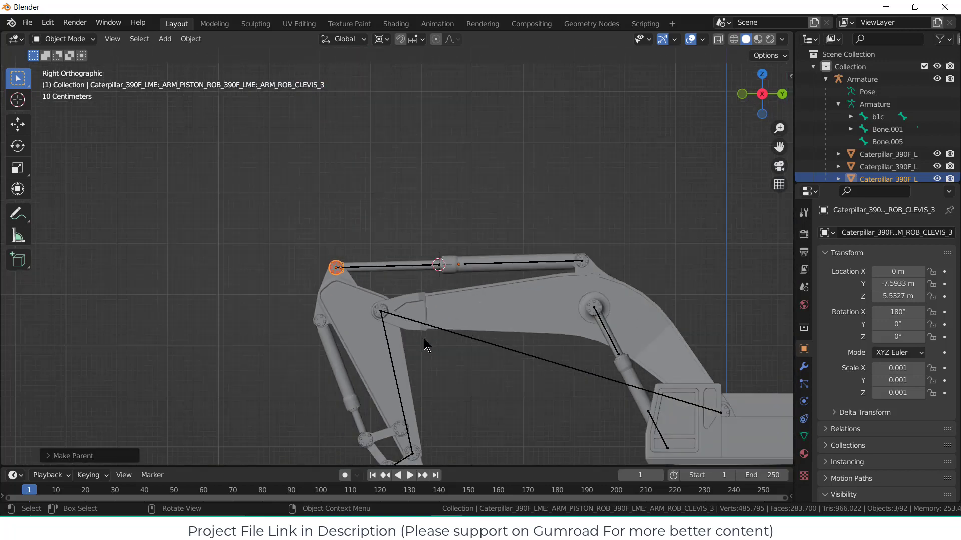
pyautogui.keyDown('shift'); pyautogui.moveTo(425, 344); pyautogui.dragTo(363, 170, button='middle'); pyautogui.keyUp('shift')
pyautogui.scroll(2, 361, 172)
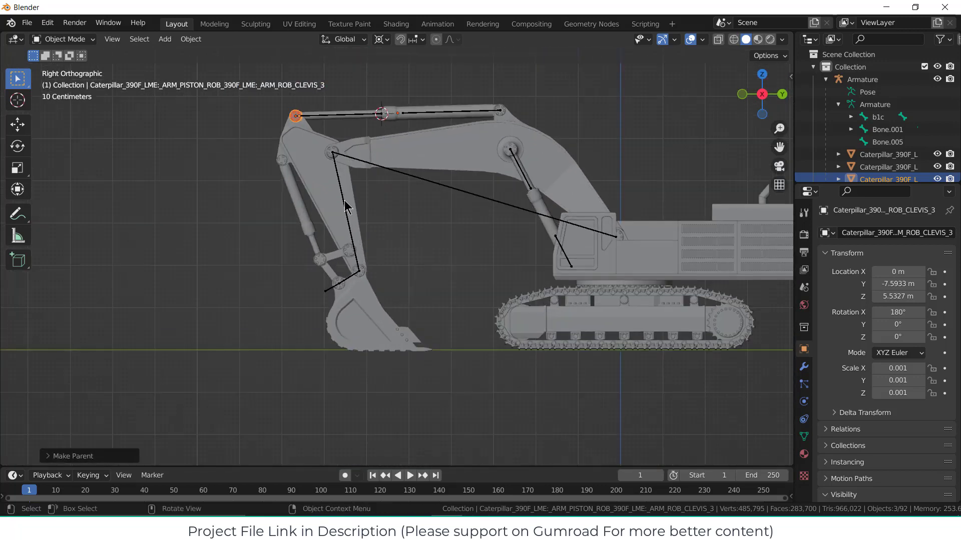
pyautogui.click(85, 40)
pyautogui.click(389, 182)
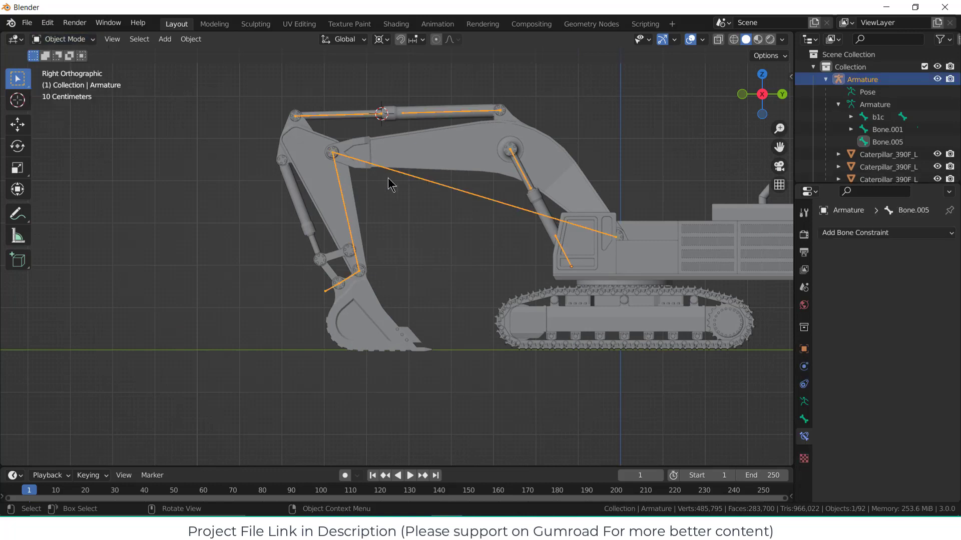
pyautogui.click(63, 39)
pyautogui.click(50, 74)
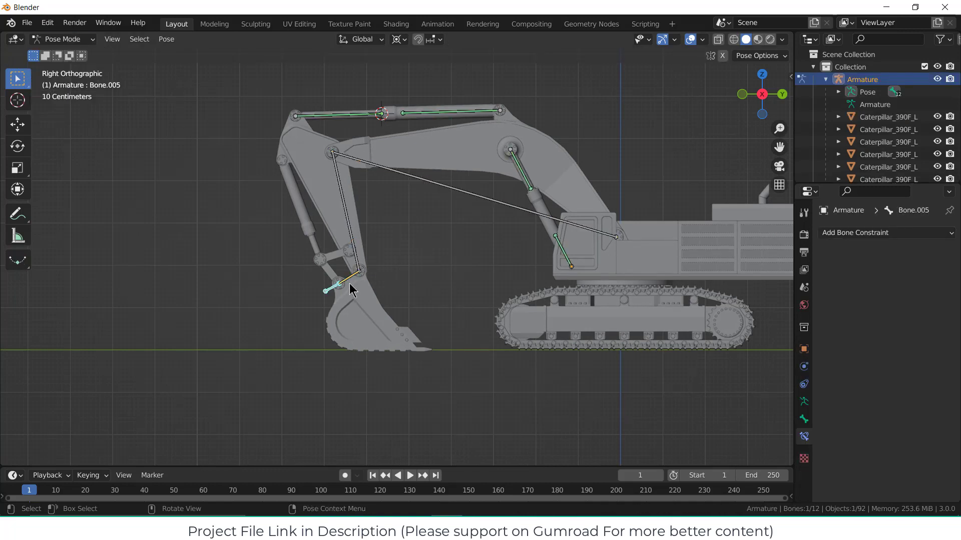
pyautogui.press('g')
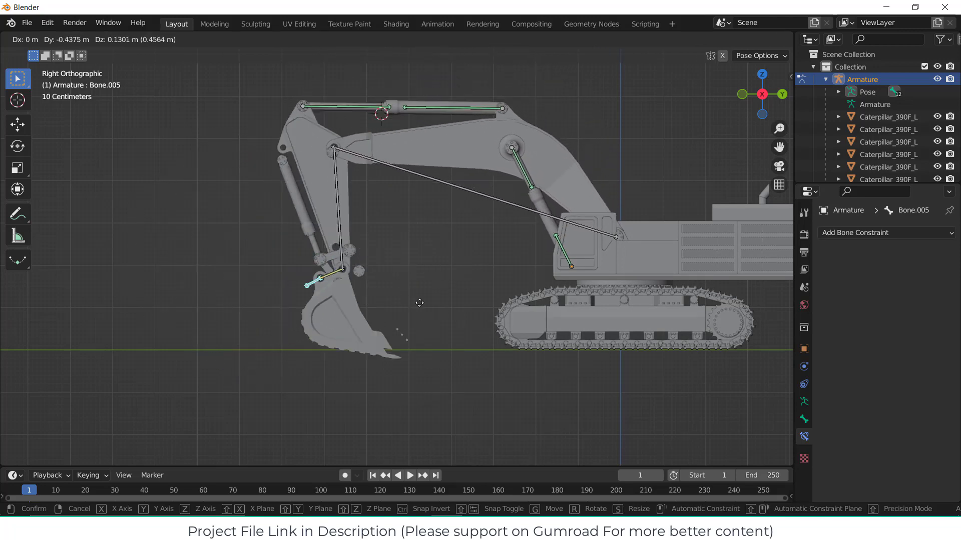
pyautogui.click(347, 257)
# In Object Mode, set the origin of the pin joining the bucket linkage's side arm to the excavator arm to its geometry.
pyautogui.scroll(3, 321, 263)
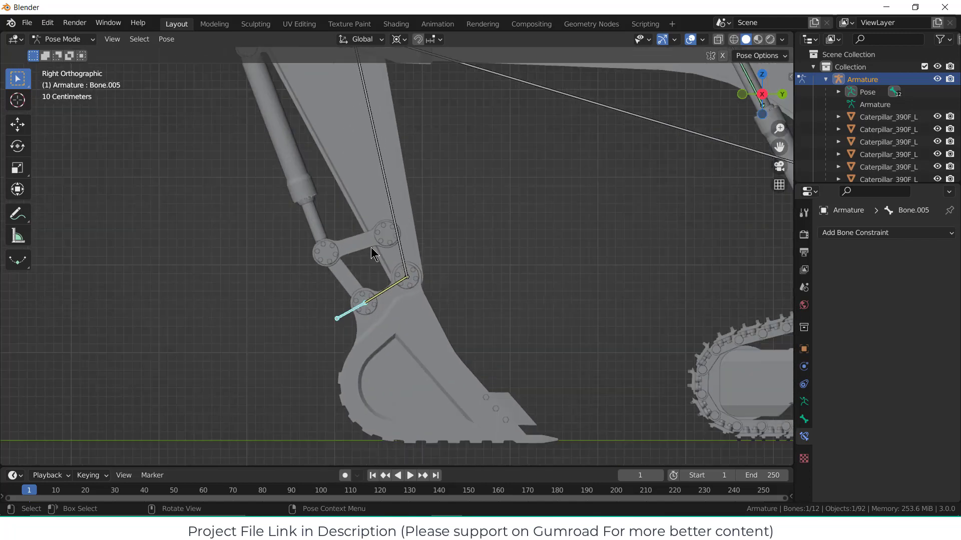
pyautogui.moveTo(365, 251); pyautogui.dragTo(425, 246, button='middle')
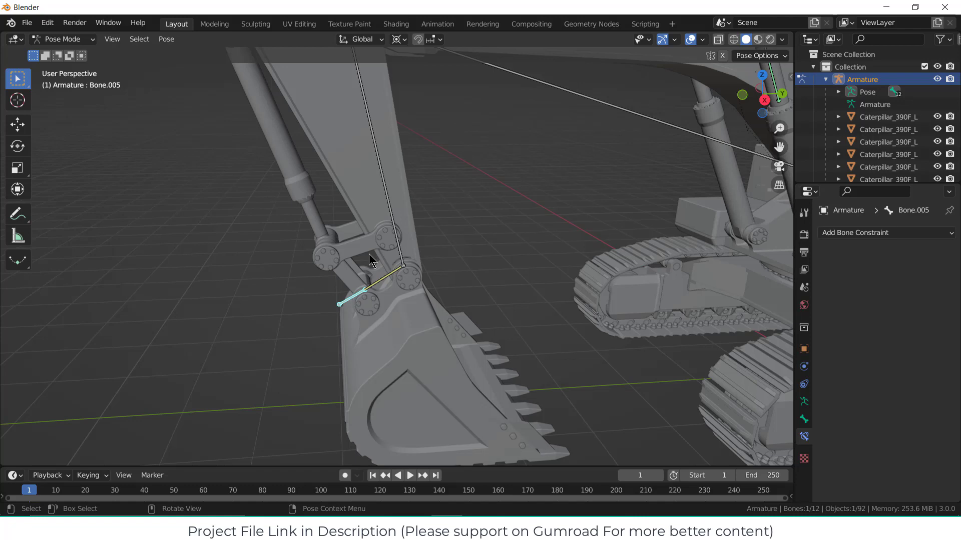
pyautogui.press('KP_3')
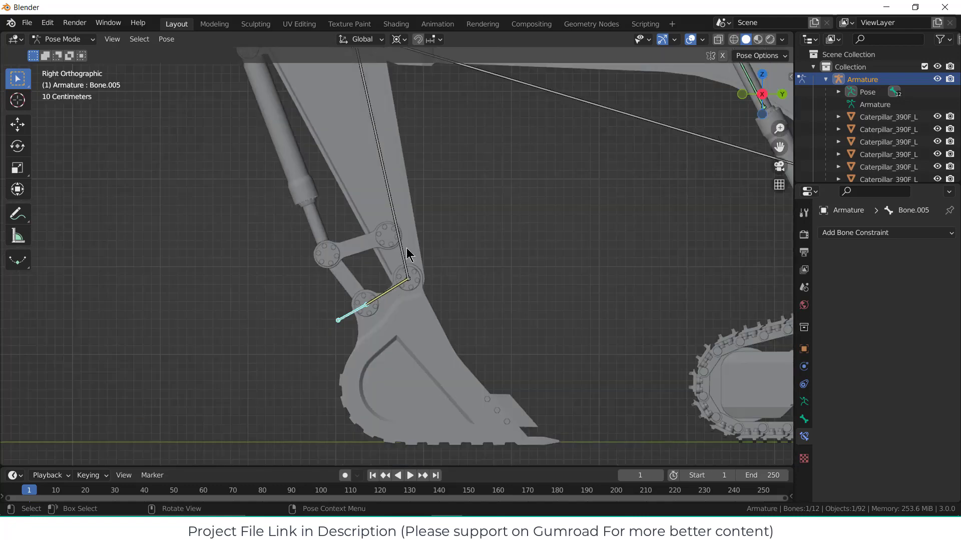
pyautogui.scroll(3, 406, 248)
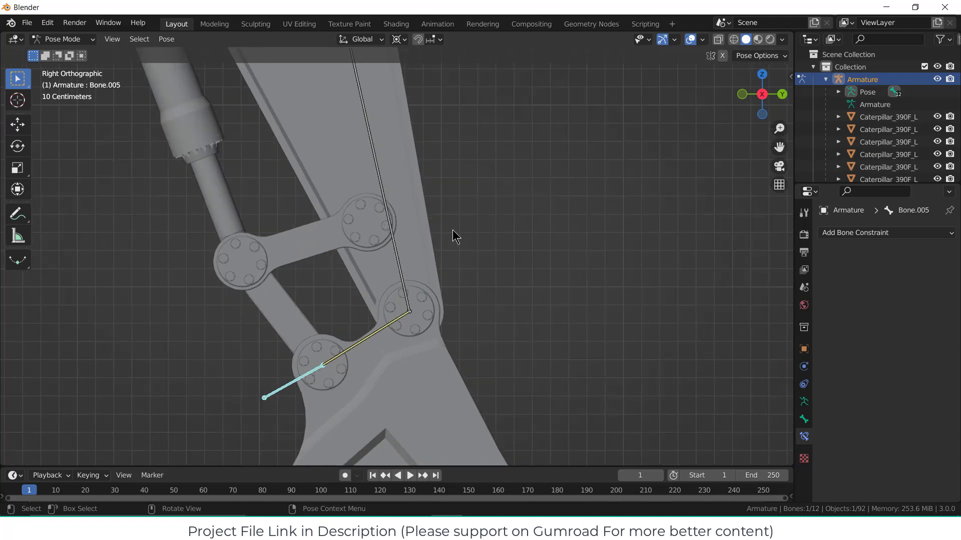
pyautogui.moveTo(460, 220); pyautogui.dragTo(408, 246, button='middle')
pyautogui.hotkey('ctrl', 'Tab')
pyautogui.click(364, 239)
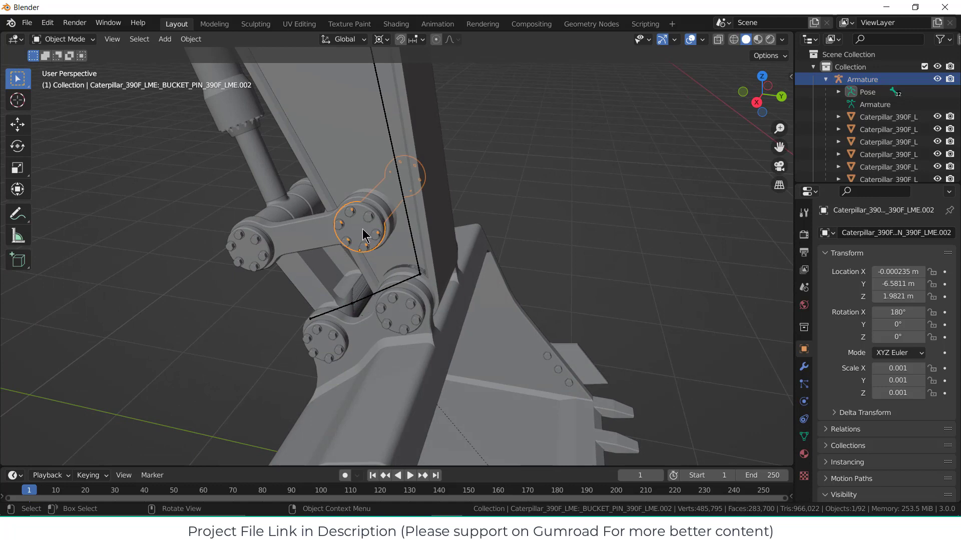
pyautogui.click(190, 39)
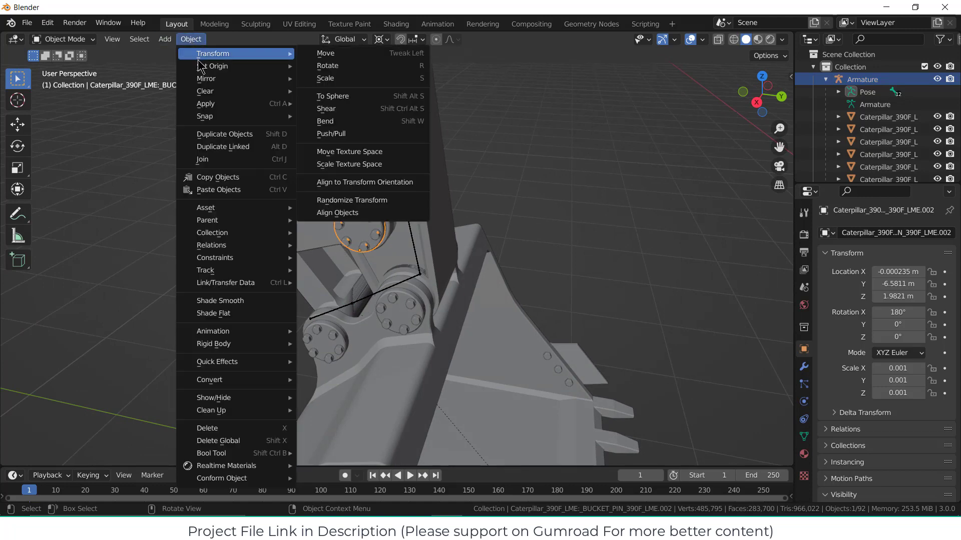
pyautogui.moveTo(211, 67)
pyautogui.click(335, 79)
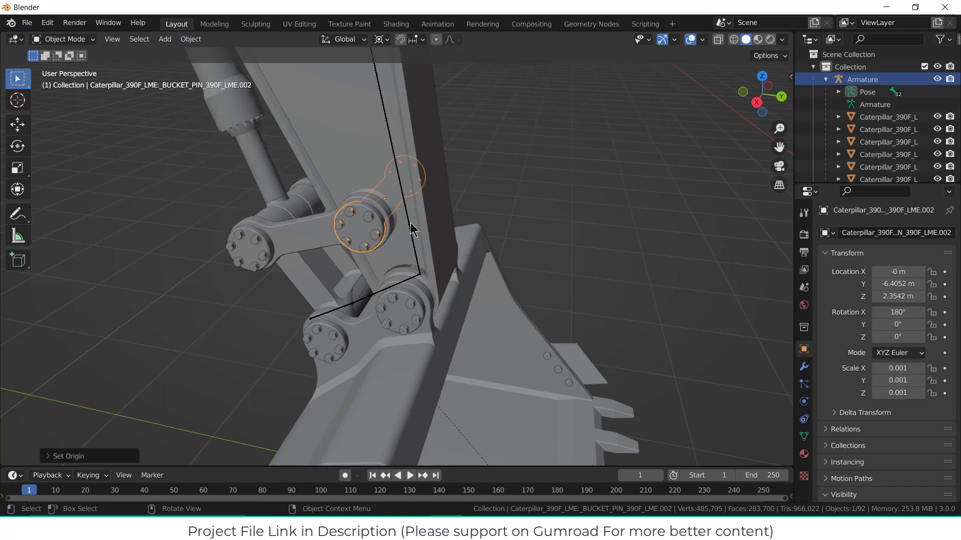
# Snap the 3D cursor to the selected pin between the linkage side arm and the excavator arm.
pyautogui.hotkey('shift', 's')
pyautogui.click(400, 291)
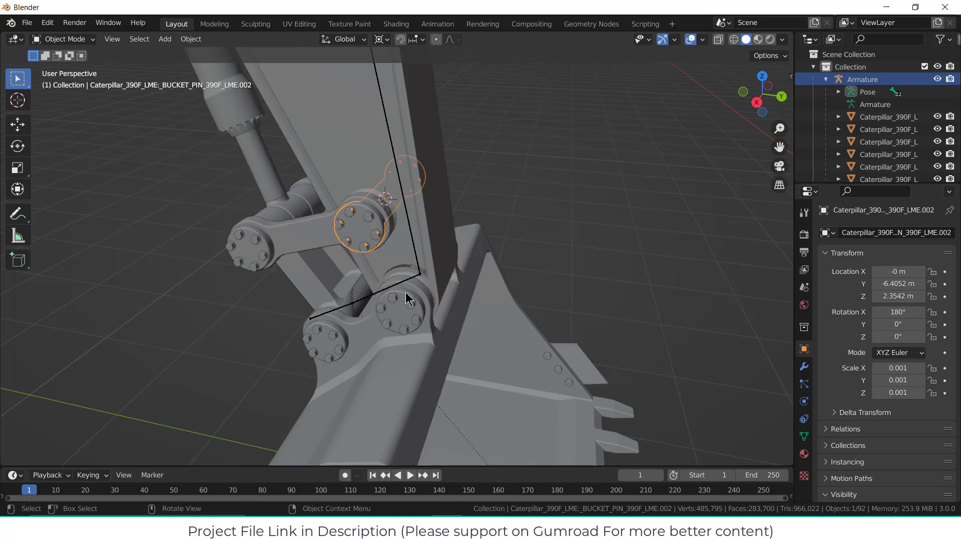
pyautogui.click(405, 295)
pyautogui.click(367, 227)
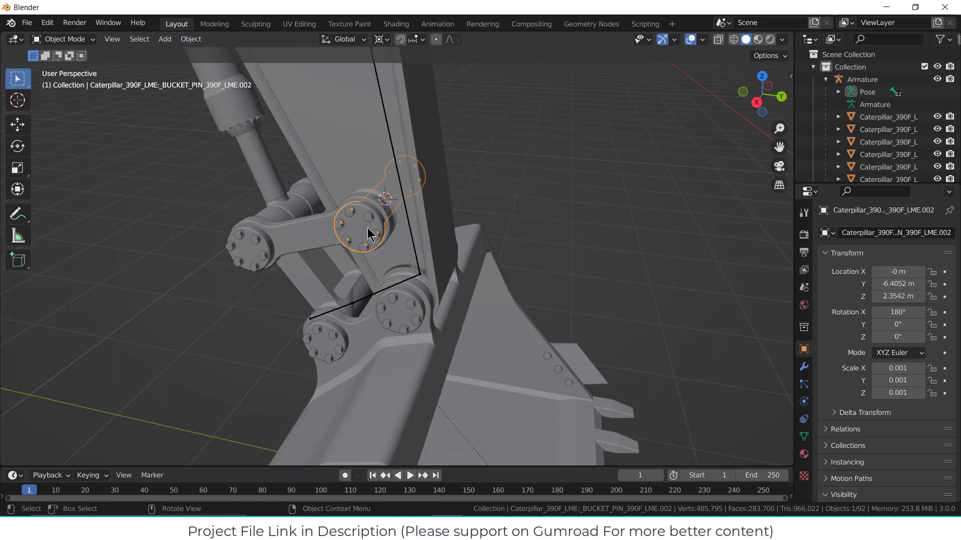
# From the side view, add a single bone to the armature at the 3D cursor in Edit Mode.
pyautogui.press('KP_3')
pyautogui.click(869, 80)
pyautogui.hotkey('ctrl', 'Tab')
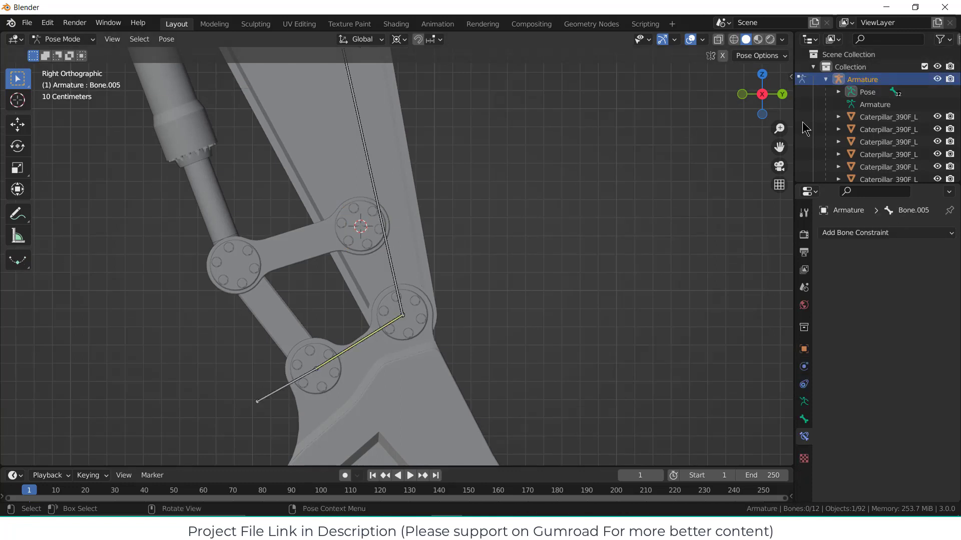
pyautogui.click(144, 40)
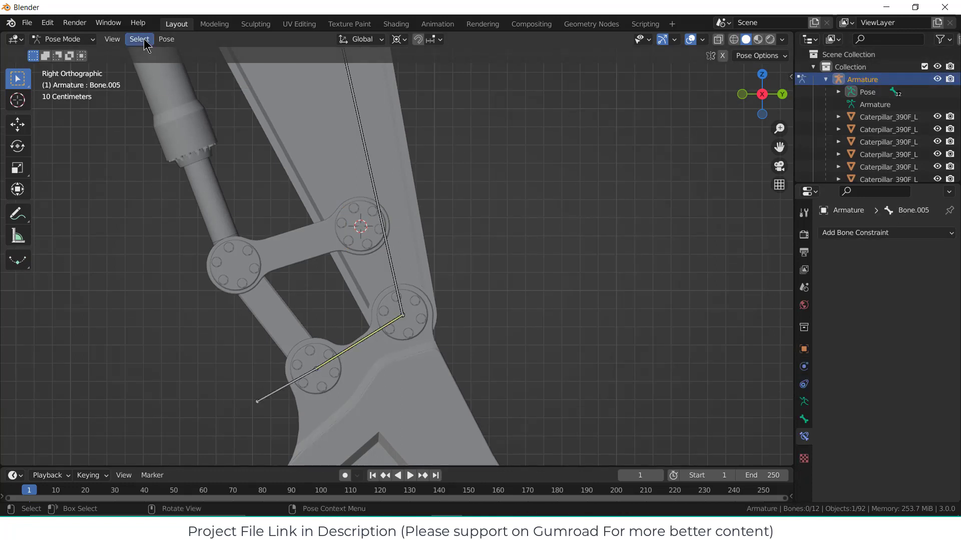
pyautogui.click(71, 40)
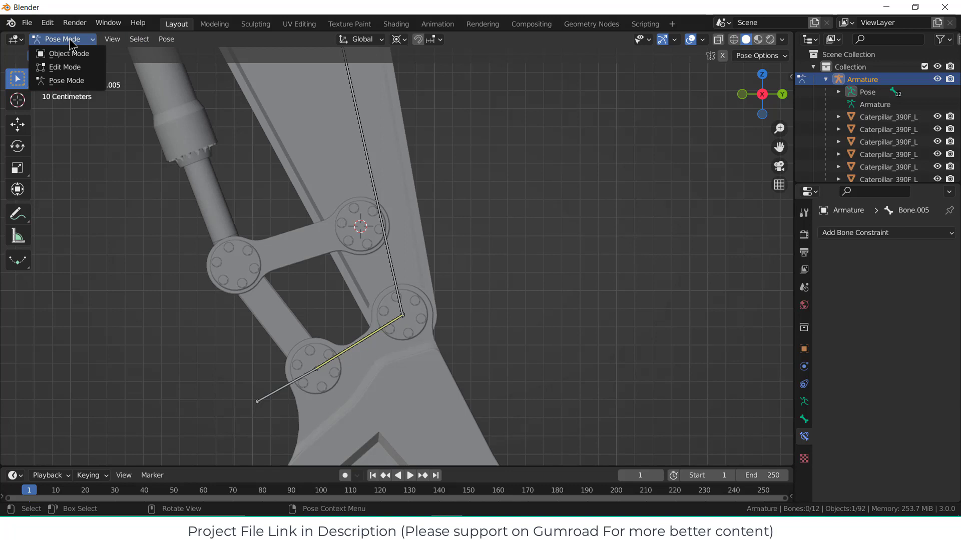
pyautogui.click(75, 67)
pyautogui.click(165, 40)
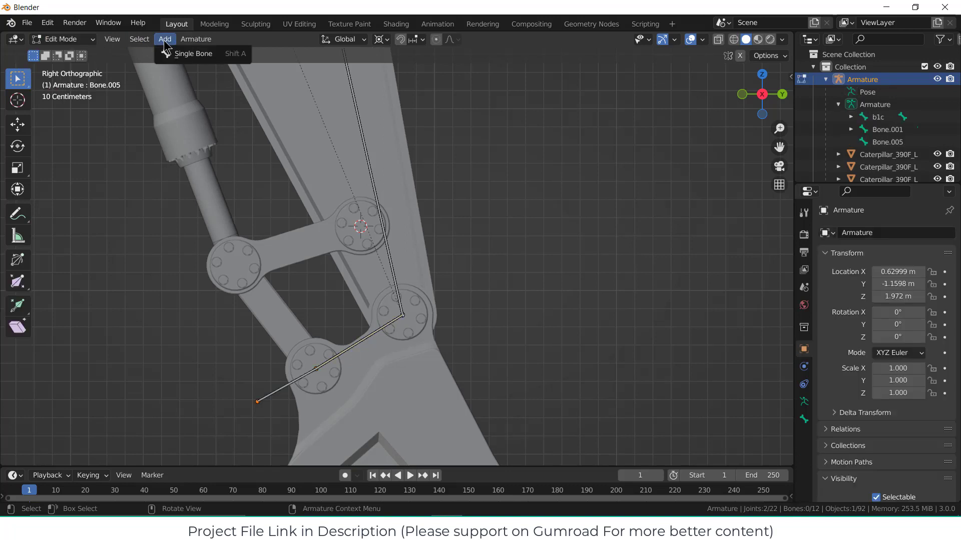
pyautogui.click(176, 54)
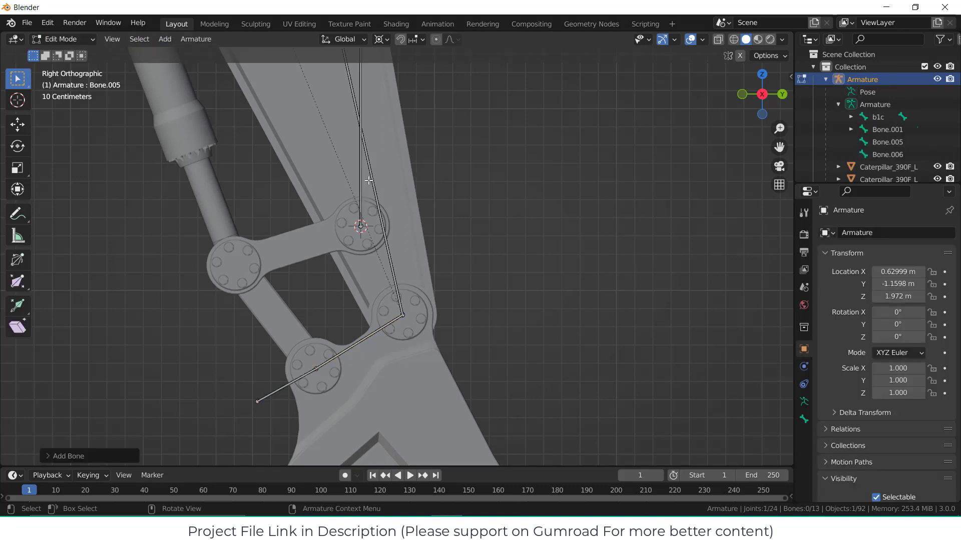
# Set the origin of the pin at the bucket cylinder's rod end to its geometry and snap the 3D cursor to it.
pyautogui.click(74, 42)
pyautogui.click(68, 52)
pyautogui.click(237, 279)
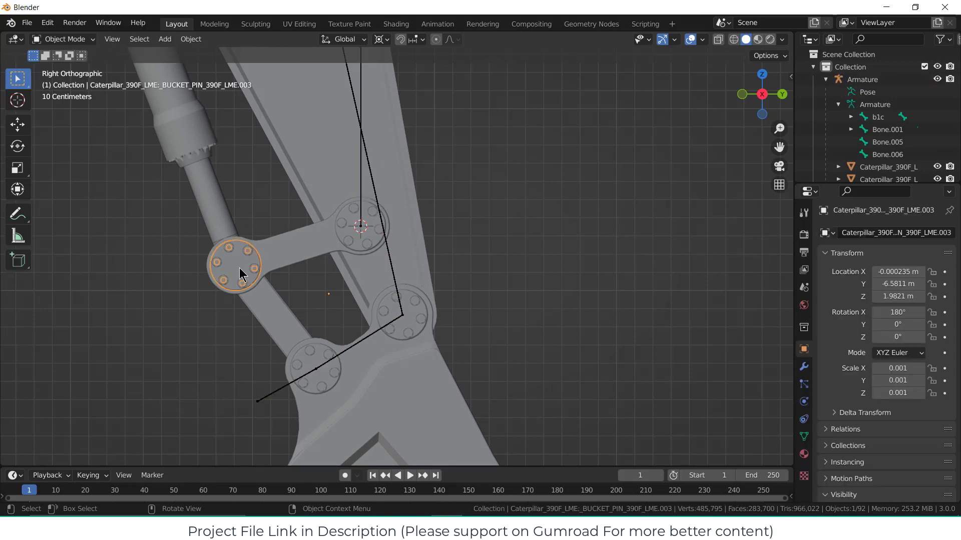
pyautogui.click(189, 40)
pyautogui.moveTo(207, 67)
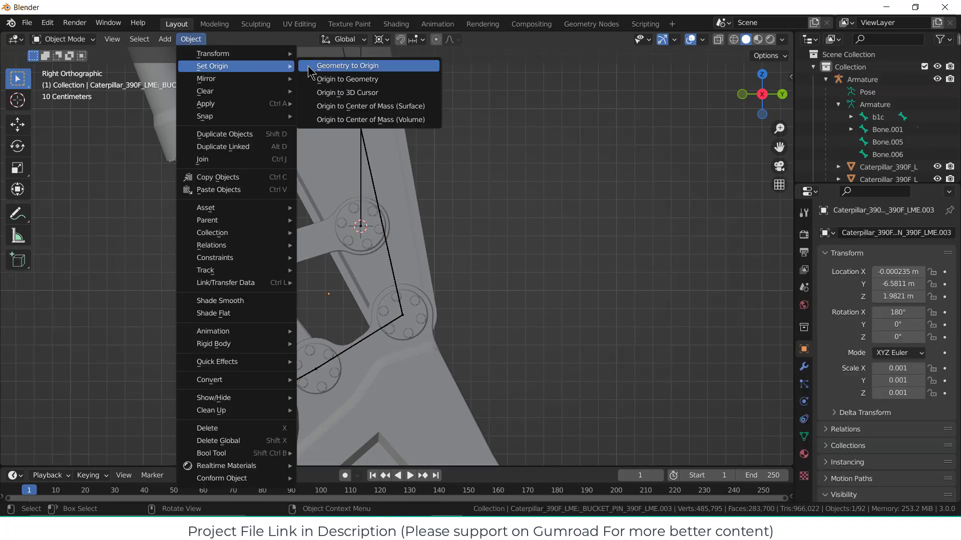
pyautogui.click(356, 81)
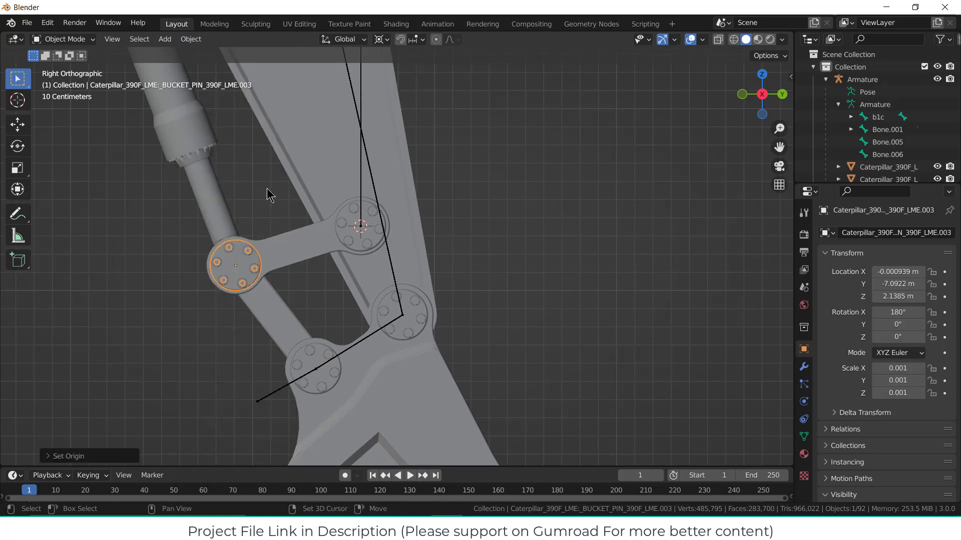
pyautogui.hotkey('shift', 's')
pyautogui.click(269, 260)
pyautogui.moveTo(270, 258); pyautogui.dragTo(286, 206, button='middle')
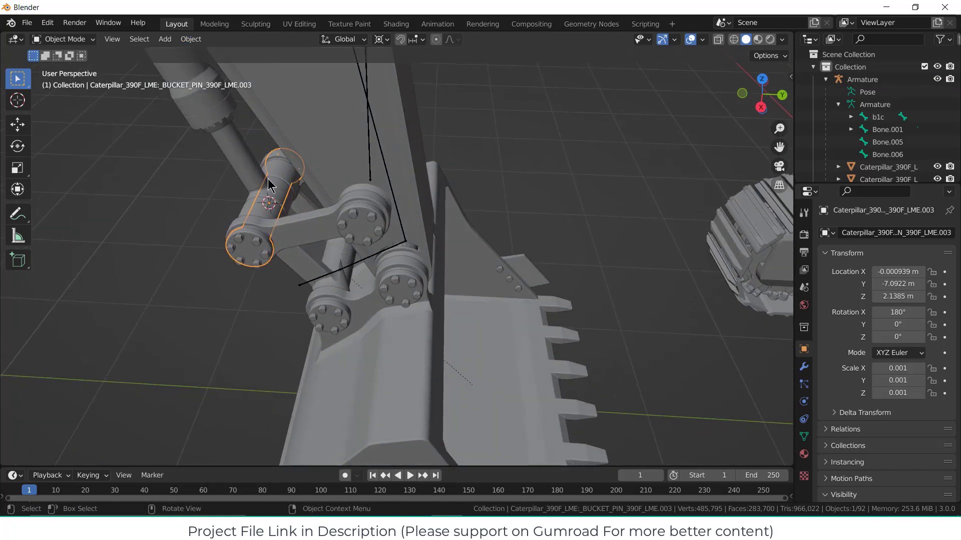
# In armature Edit Mode, snap the tail of Bone.006 to the 3D cursor at the cylinder rod-end pin.
pyautogui.click(371, 153)
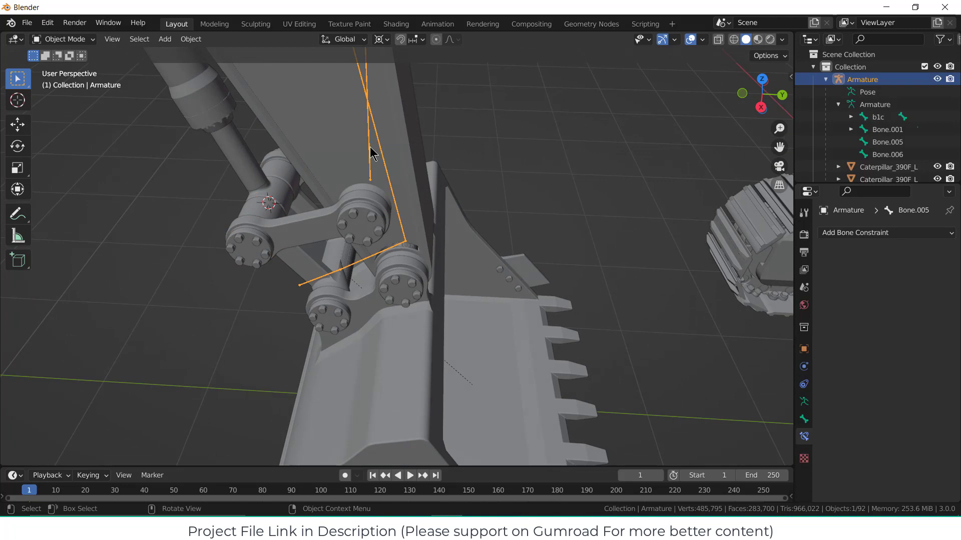
pyautogui.click(85, 40)
pyautogui.click(85, 67)
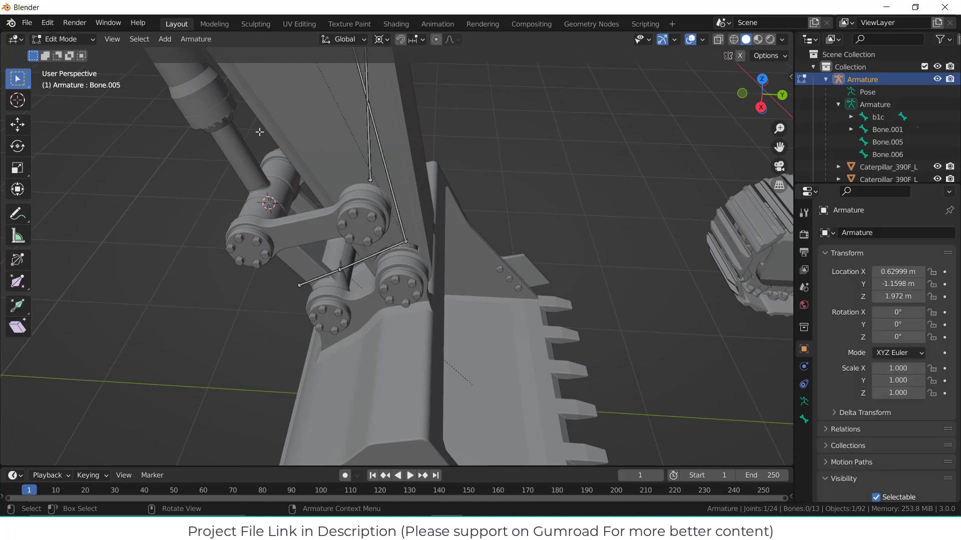
pyautogui.press('KP_3')
pyautogui.scroll(-3, 361, 64)
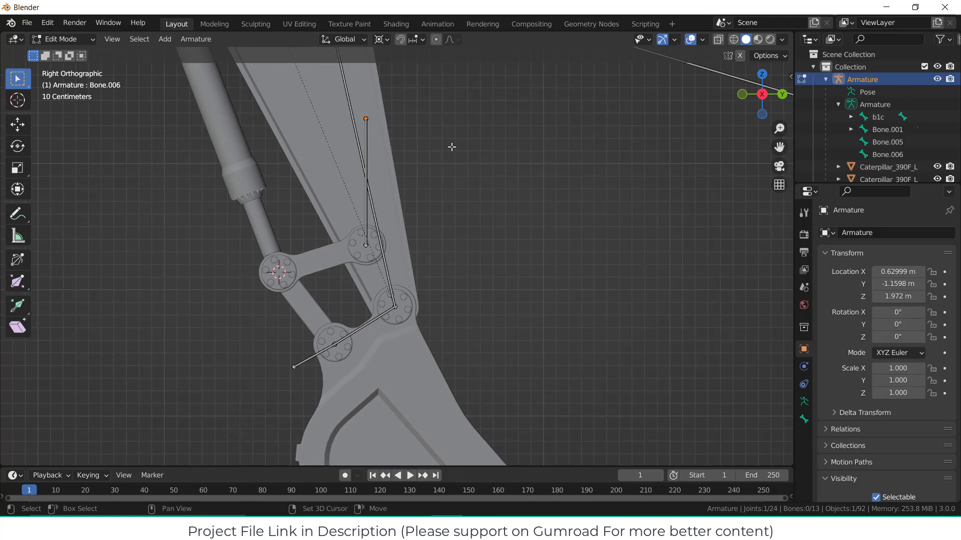
pyautogui.hotkey('shift', 's')
pyautogui.click(446, 102)
# Extrude a new bone from the tail of Bone.006 along the bucket link, ending just short of the bucket pin.
pyautogui.scroll(2, 317, 265)
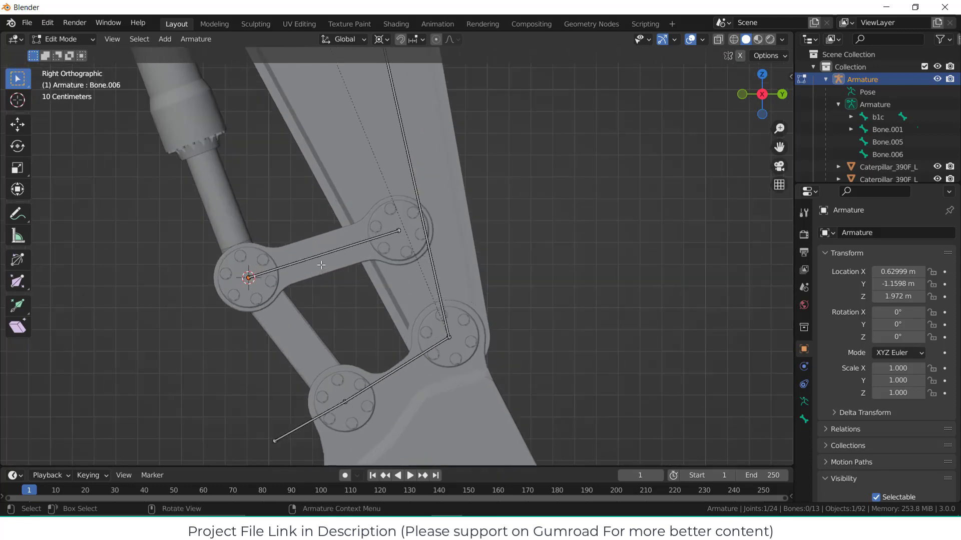
pyautogui.scroll(3, 322, 213)
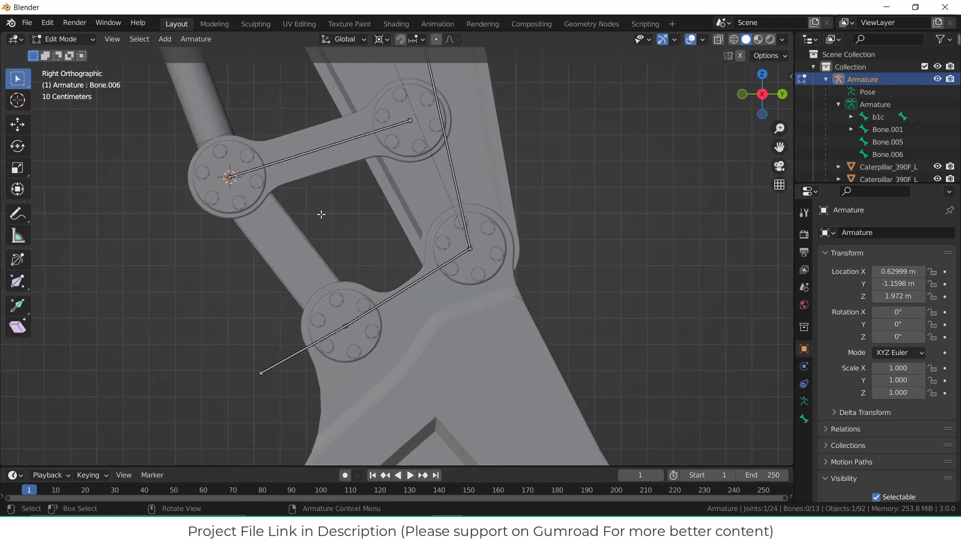
pyautogui.press('e')
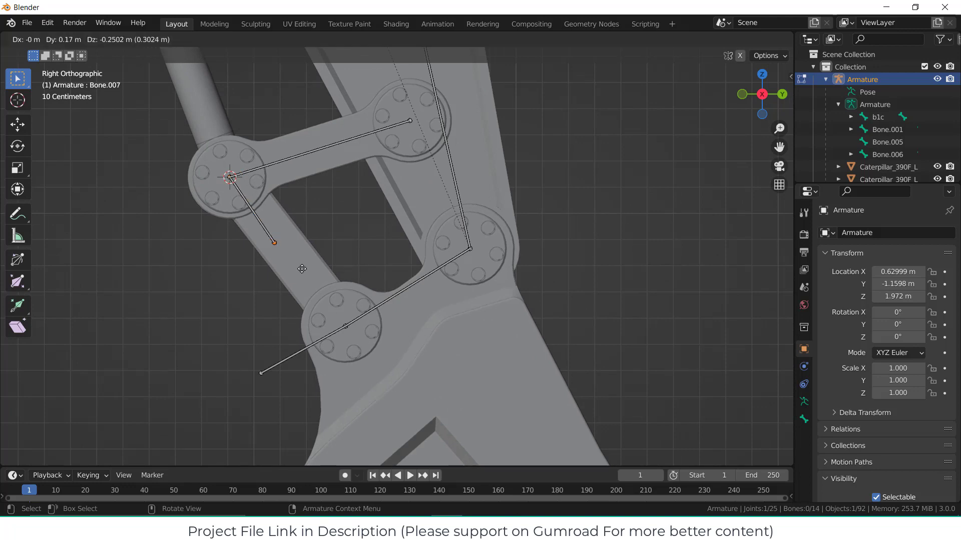
pyautogui.click(323, 294)
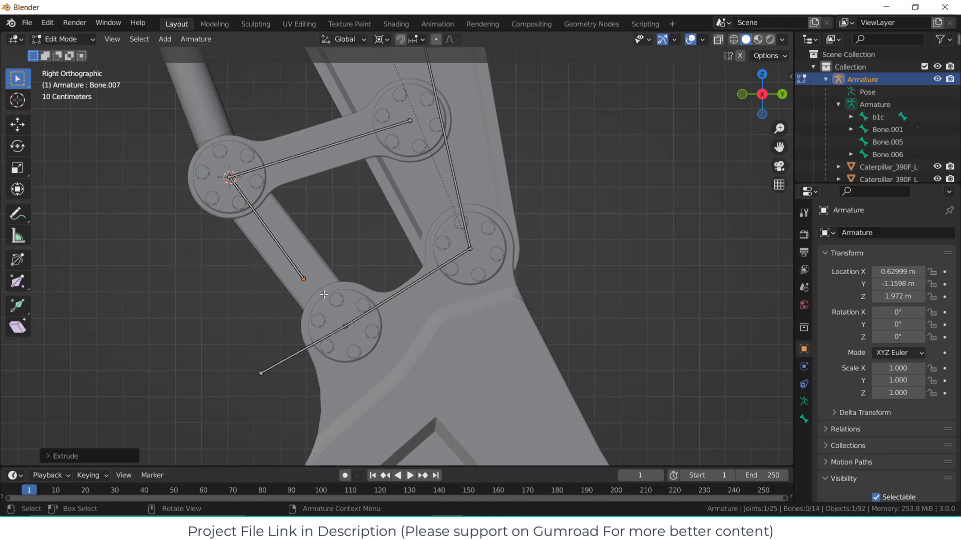
# In Object Mode, snap the 3D cursor to the pin joining the bucket link to the bucket.
pyautogui.moveTo(325, 296); pyautogui.dragTo(340, 320, button='middle')
pyautogui.click(63, 39)
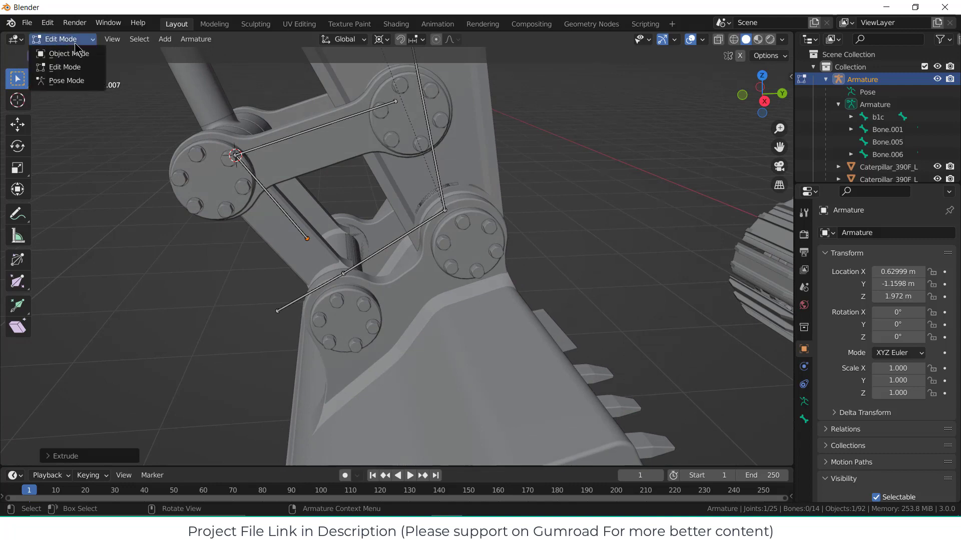
pyautogui.click(55, 49)
pyautogui.click(341, 249)
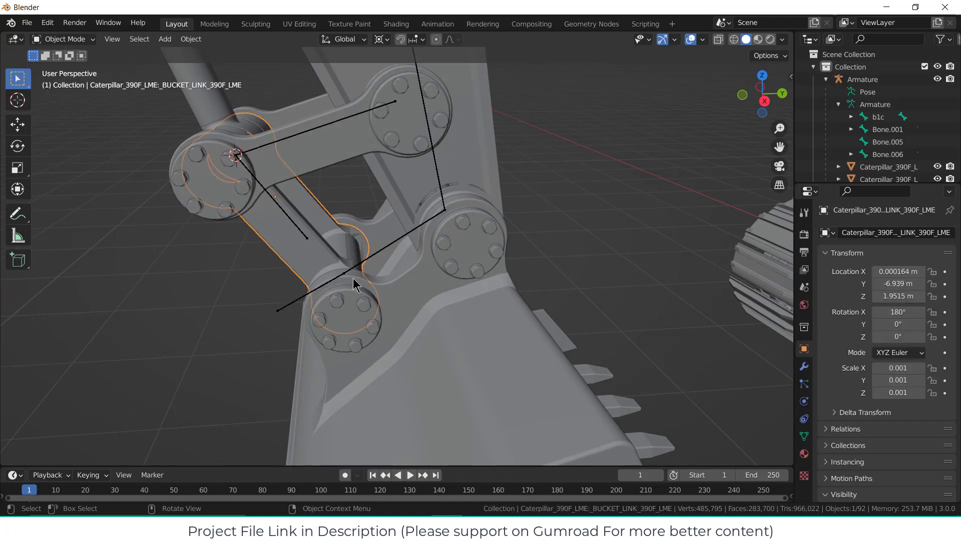
pyautogui.click(347, 314)
pyautogui.hotkey('shift', 's')
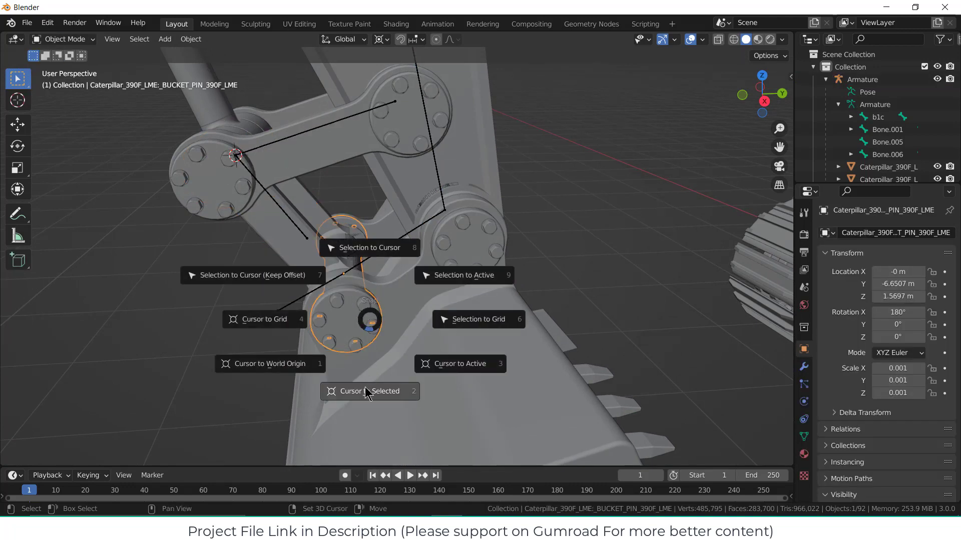
pyautogui.click(368, 392)
pyautogui.press('KP_3')
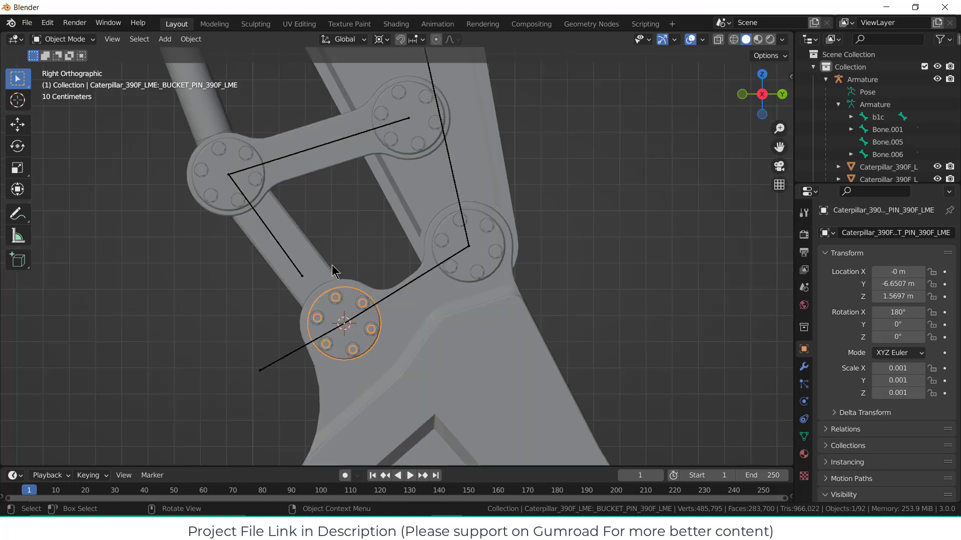
# In armature Edit Mode, snap the tail of Bone.007 to the 3D cursor at the bucket pin.
pyautogui.click(299, 278)
pyautogui.click(78, 40)
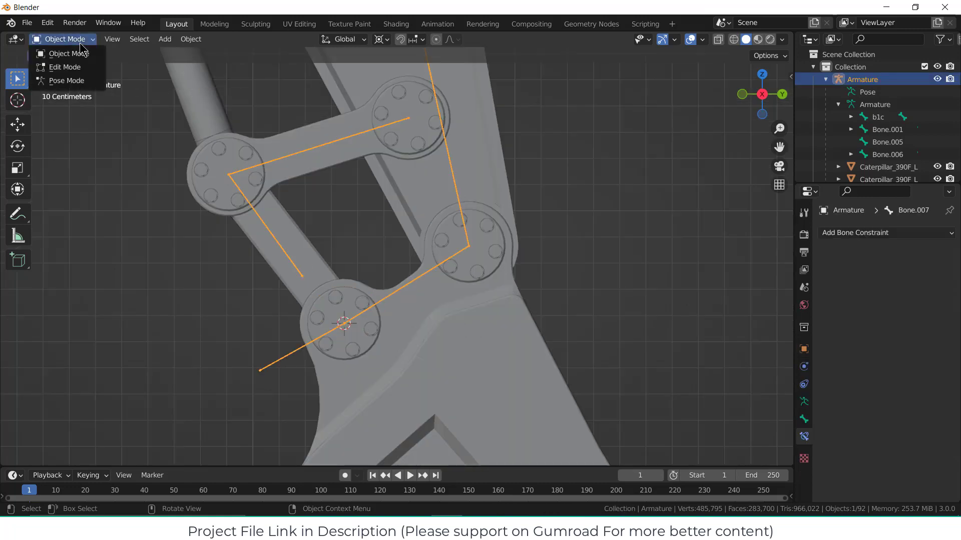
pyautogui.click(75, 65)
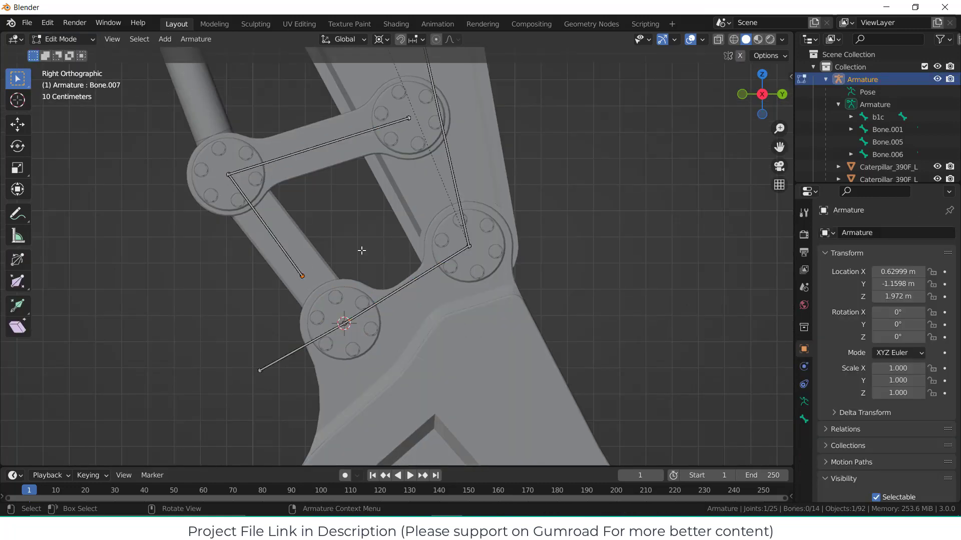
pyautogui.hotkey('shift', 's')
pyautogui.click(372, 179)
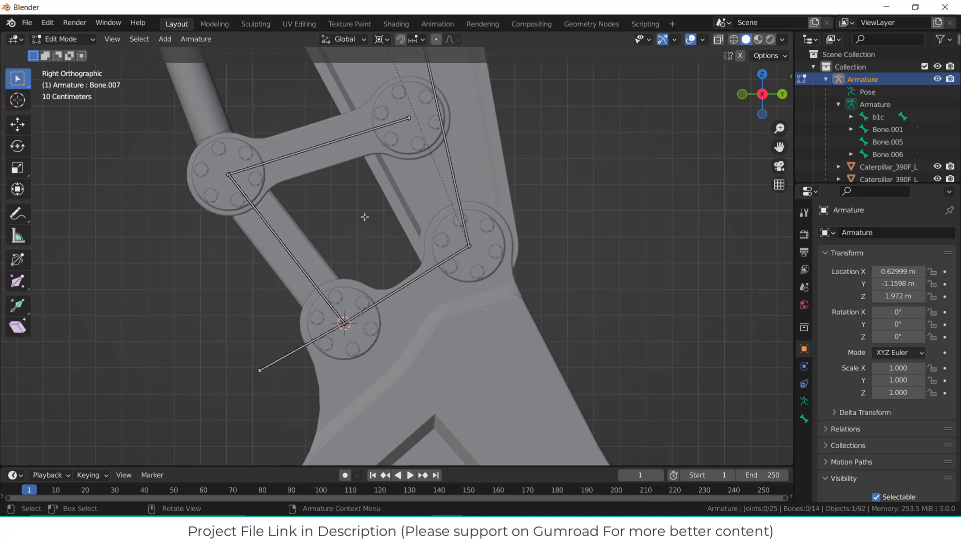
# In Pose Mode, add an Inverse Kinematics constraint to Bone.007 with Bone.005 as its target.
pyautogui.click(69, 42)
pyautogui.click(70, 80)
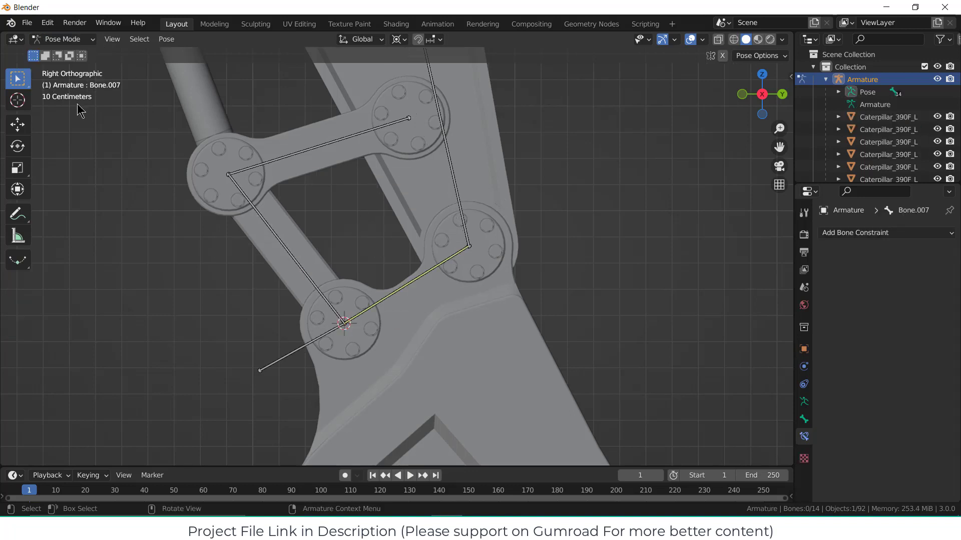
pyautogui.click(288, 354)
pyautogui.keyDown('shift'); pyautogui.click(307, 279); pyautogui.keyUp('shift')
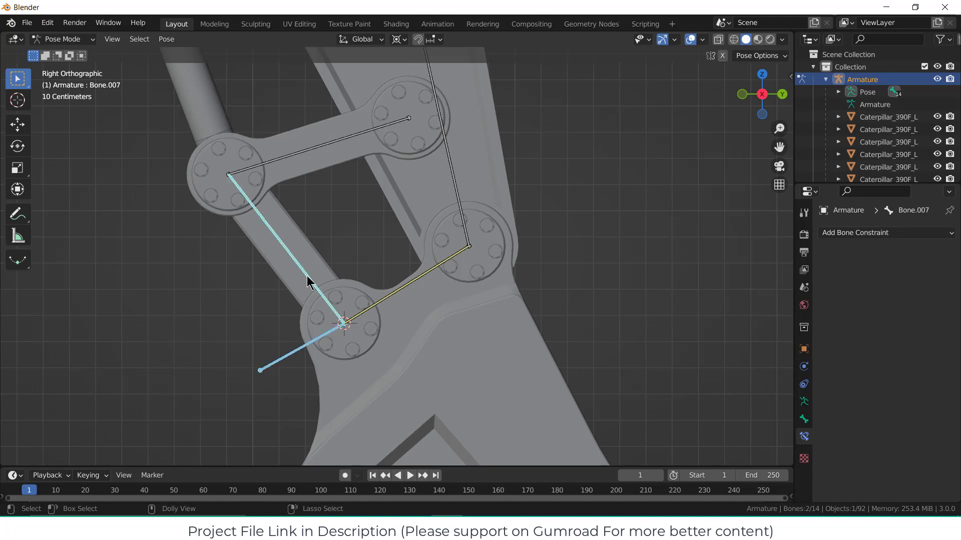
pyautogui.hotkey('shift', 'ctrl', 'c')
pyautogui.click(307, 278)
pyautogui.scroll(-2, 305, 339)
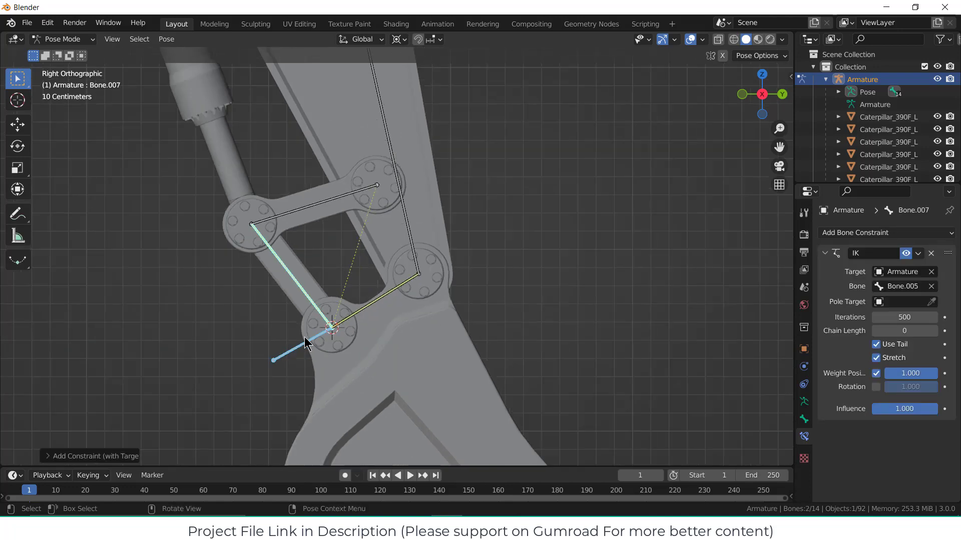
# Test-rotate Bone.003 at the bucket in Pose Mode, cancel the rotation, and inspect Bone.005 and Bone.007.
pyautogui.scroll(-3, 311, 342)
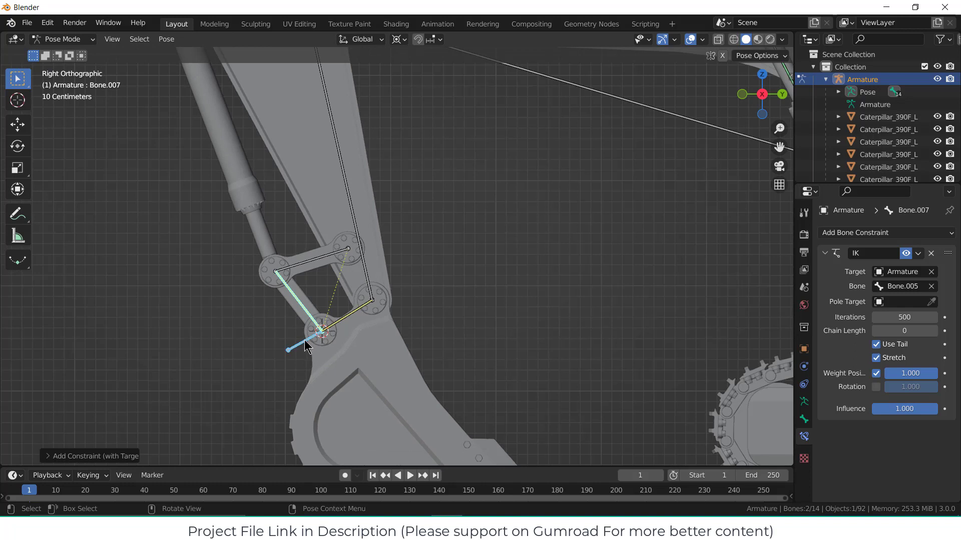
pyautogui.click(349, 324)
pyautogui.press('r')
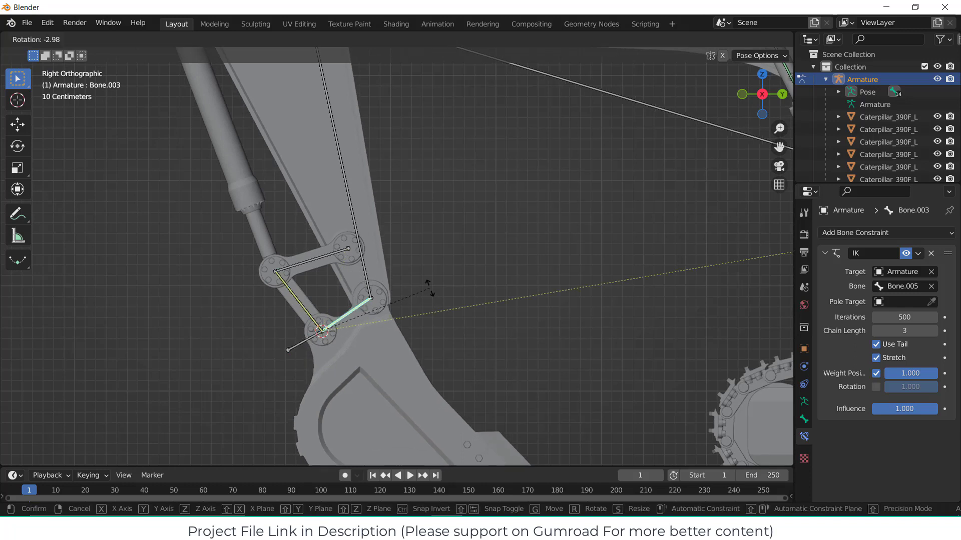
pyautogui.rightClick(408, 315)
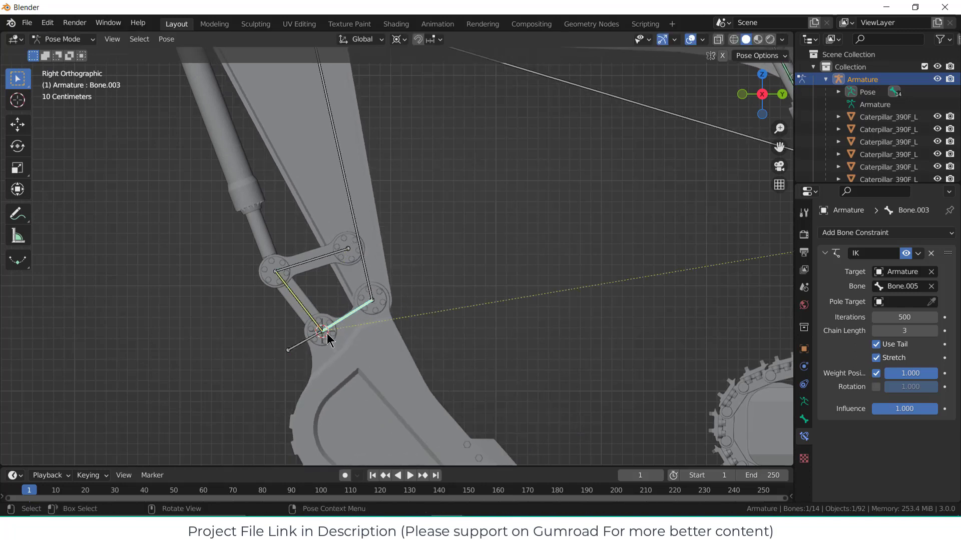
pyautogui.click(299, 342)
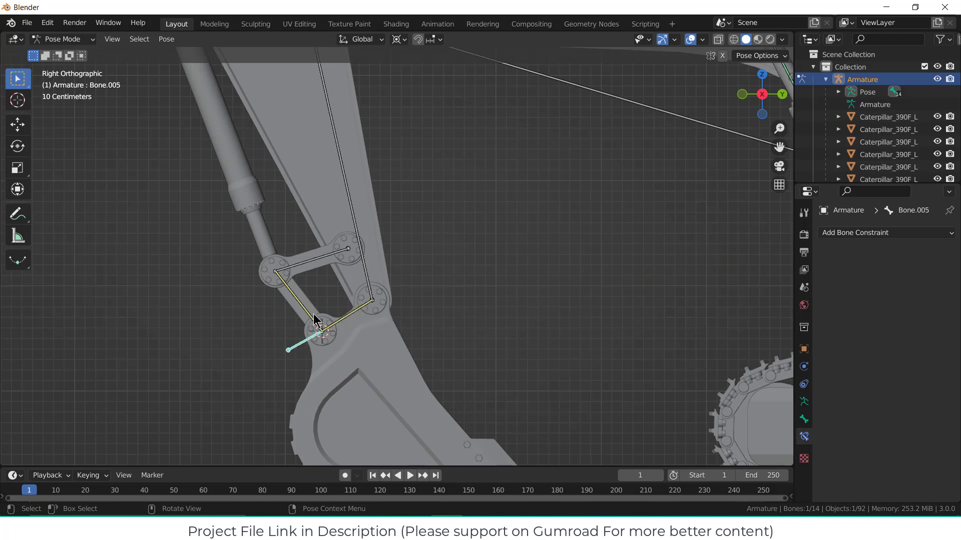
pyautogui.click(314, 319)
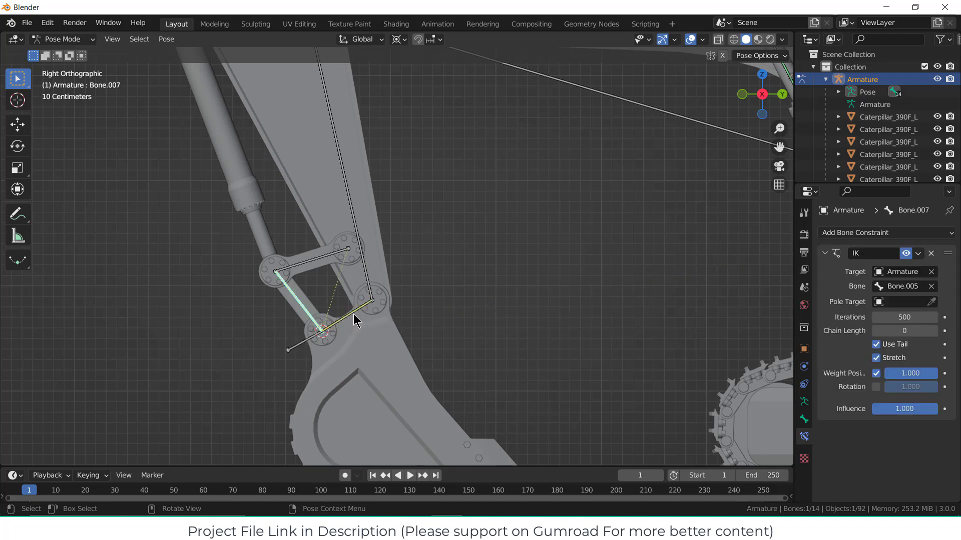
# In armature Edit Mode, parent Bone.006 to the stick bone Bone.002, keeping its offset.
pyautogui.click(336, 252)
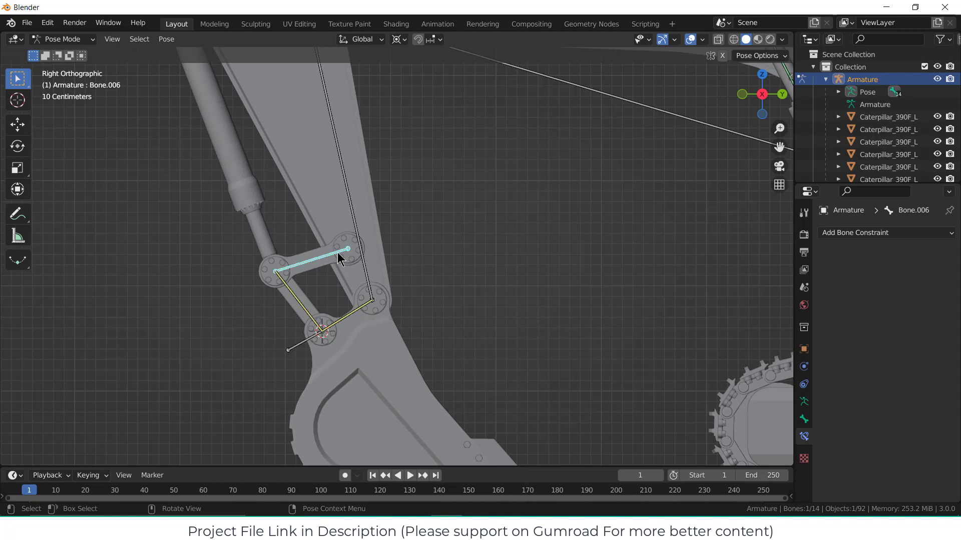
pyautogui.keyDown('shift'); pyautogui.click(350, 201); pyautogui.keyUp('shift')
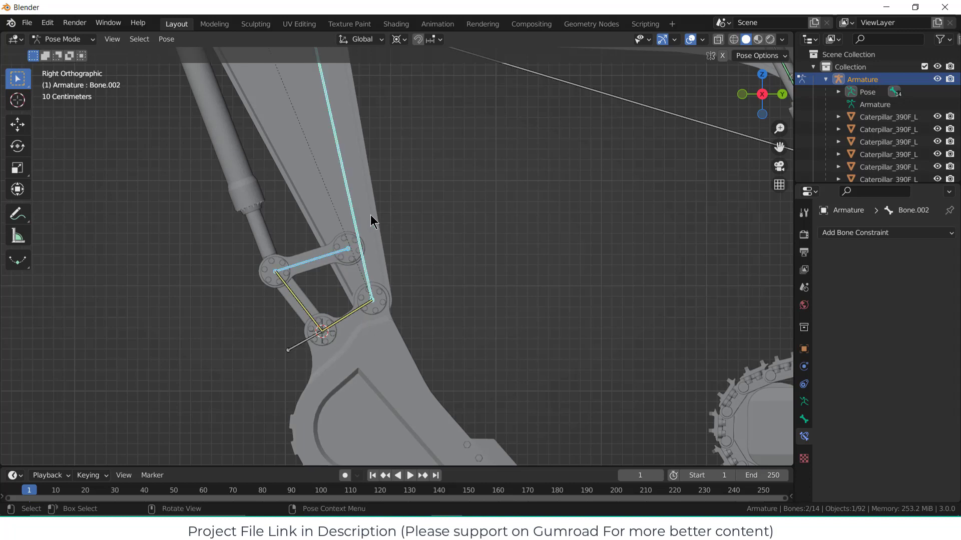
pyautogui.click(64, 39)
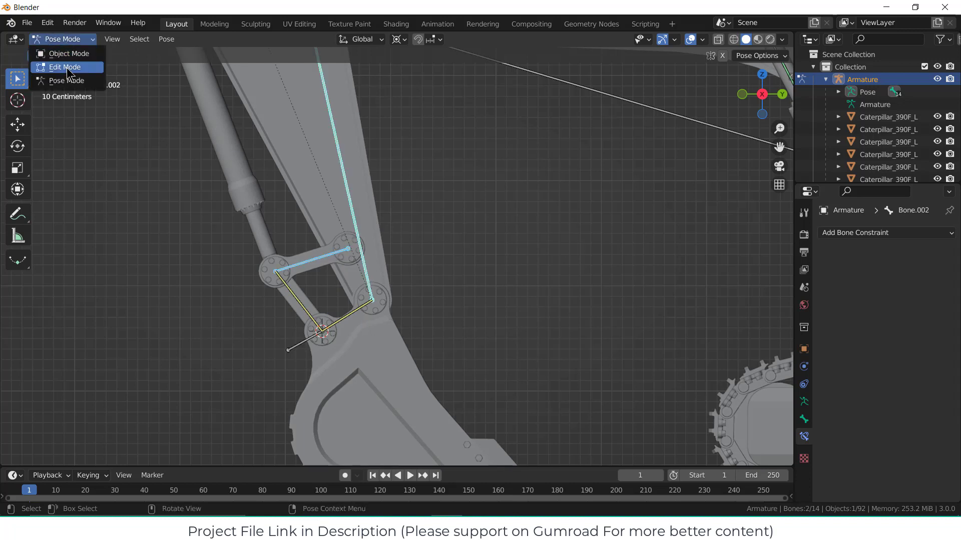
pyautogui.click(67, 68)
pyautogui.click(312, 259)
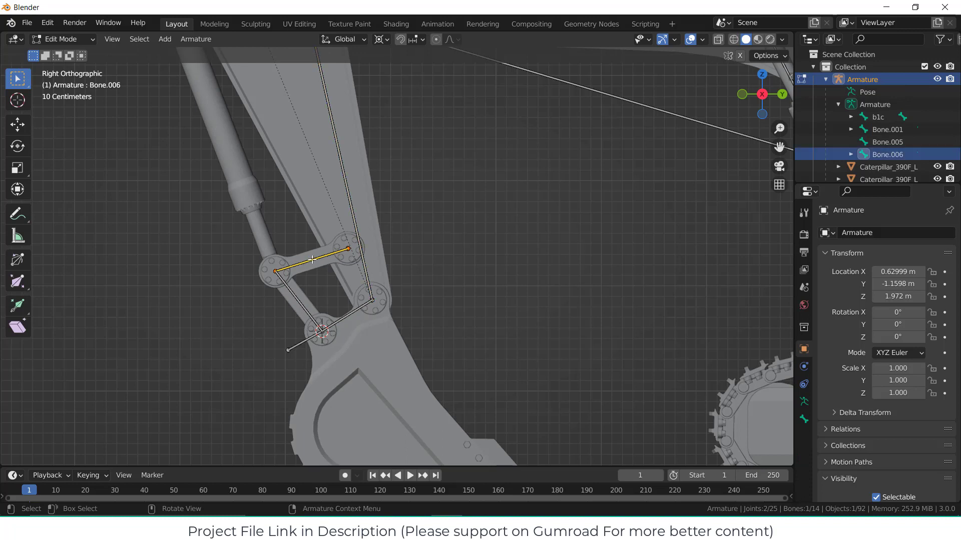
pyautogui.keyDown('shift'); pyautogui.click(348, 183); pyautogui.keyUp('shift')
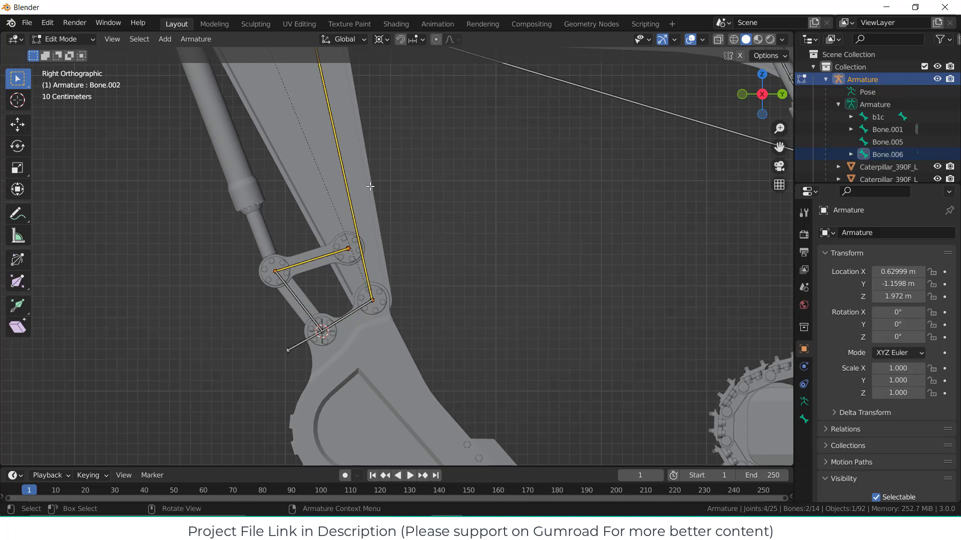
pyautogui.hotkey('ctrl', 'p')
pyautogui.click(372, 188)
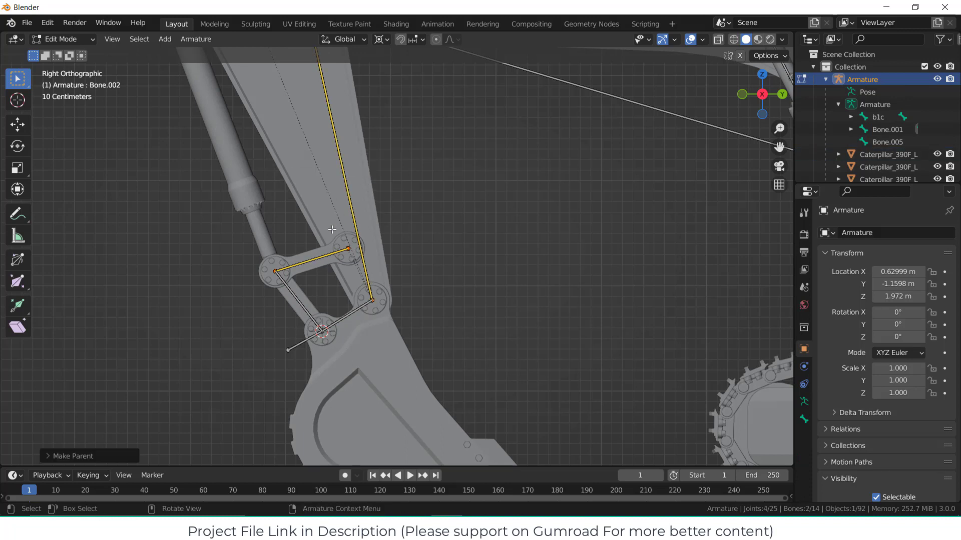
# Return to Pose Mode and test-rotate Bone.003 to check how the linkage bones follow the bucket, cancelling the rotation.
pyautogui.click(60, 39)
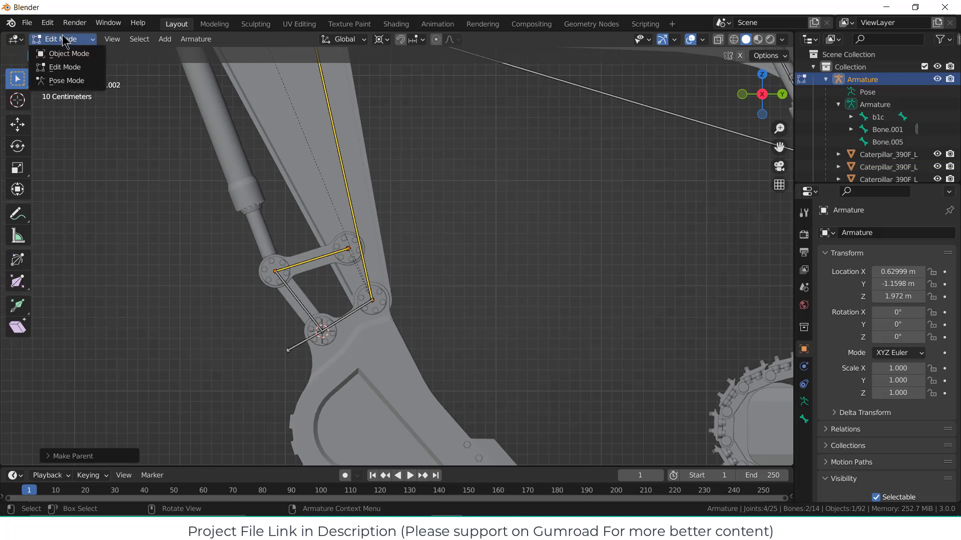
pyautogui.click(62, 81)
pyautogui.click(356, 311)
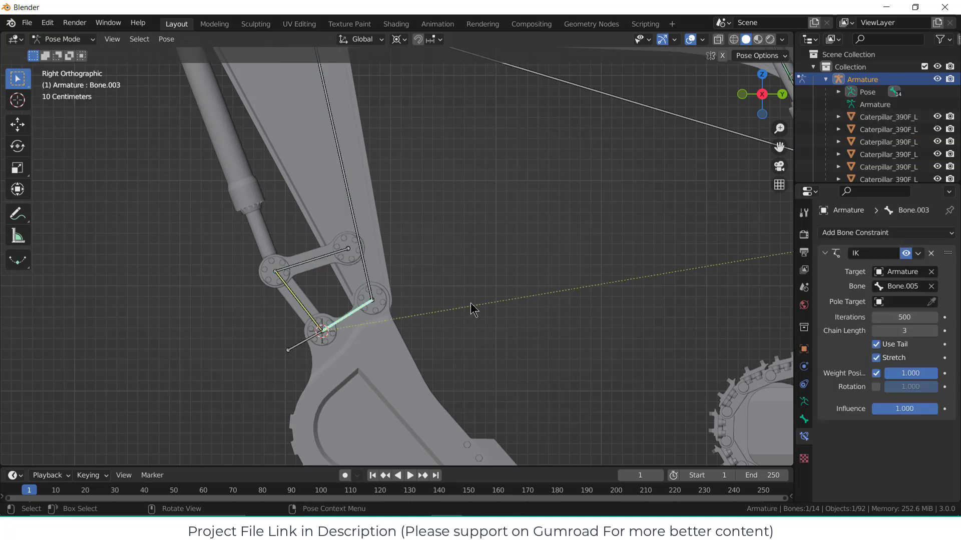
pyautogui.press('r')
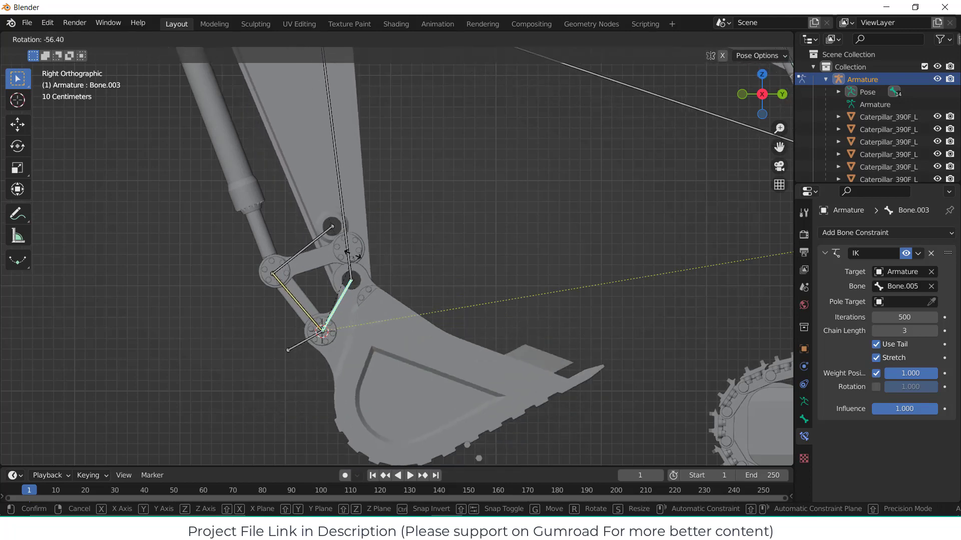
pyautogui.press('Escape')
pyautogui.click(344, 219)
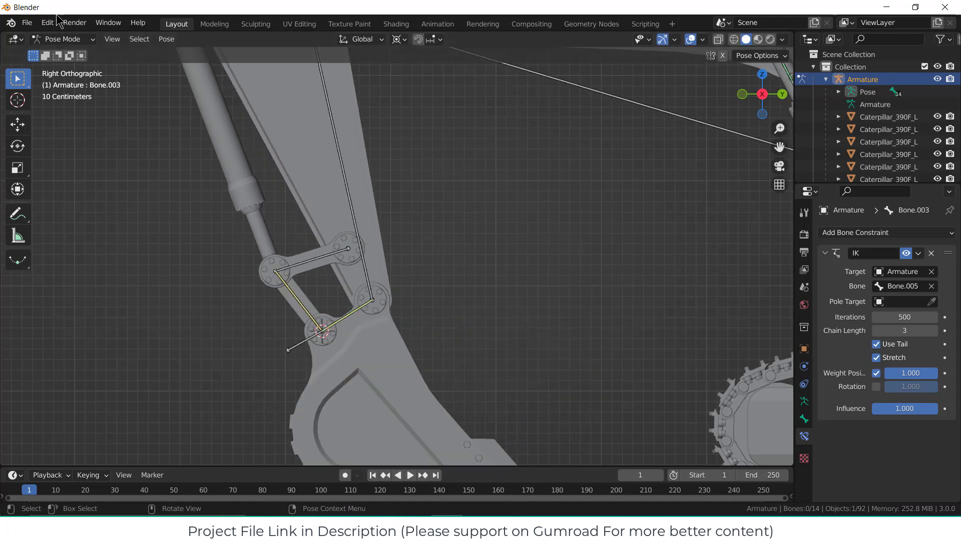
# Parent the tipping link mesh (TIPPING_LINK_390F_LME) to Bone.006 of the armature.
pyautogui.moveTo(272, 211); pyautogui.dragTo(296, 251, button='middle')
pyautogui.scroll(3, 296, 251)
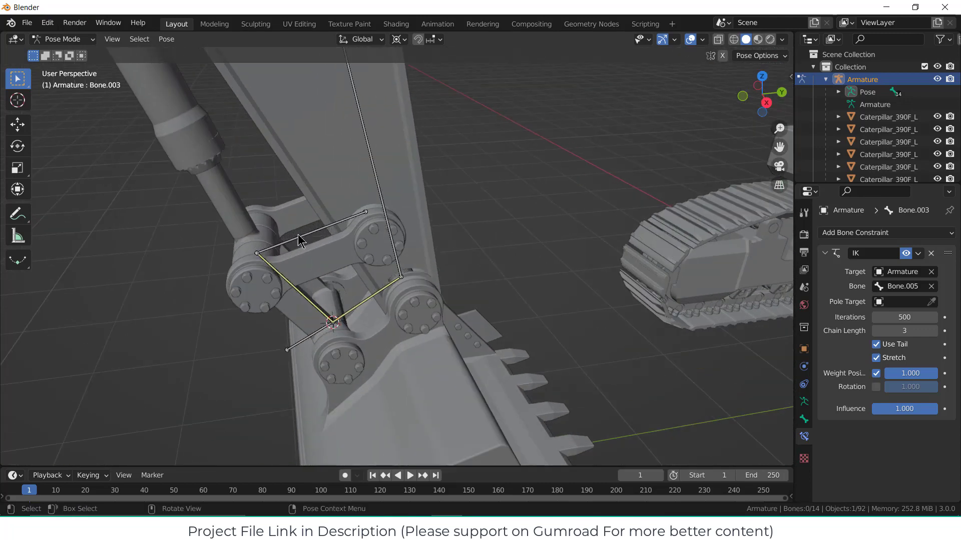
pyautogui.click(314, 232)
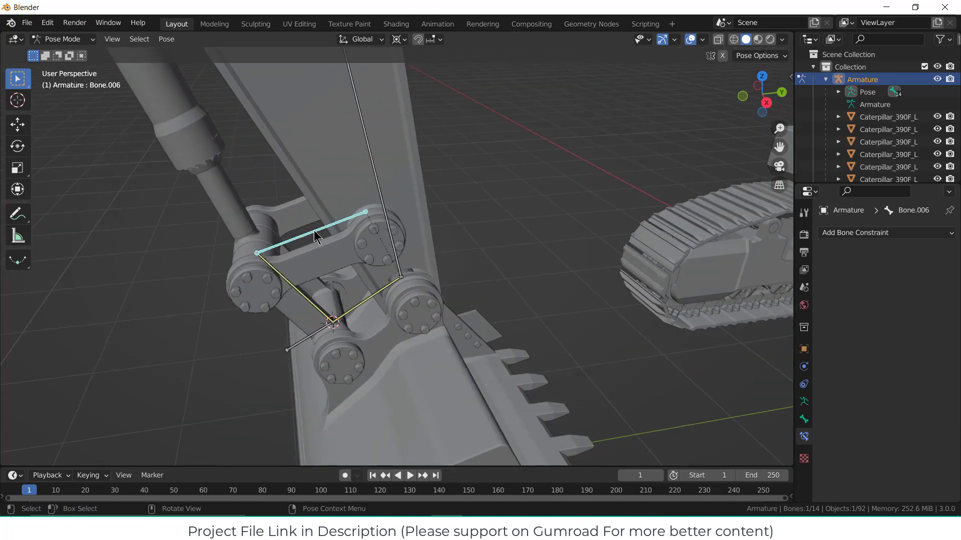
pyautogui.hotkey('ctrl', 'Tab')
pyautogui.click(319, 257)
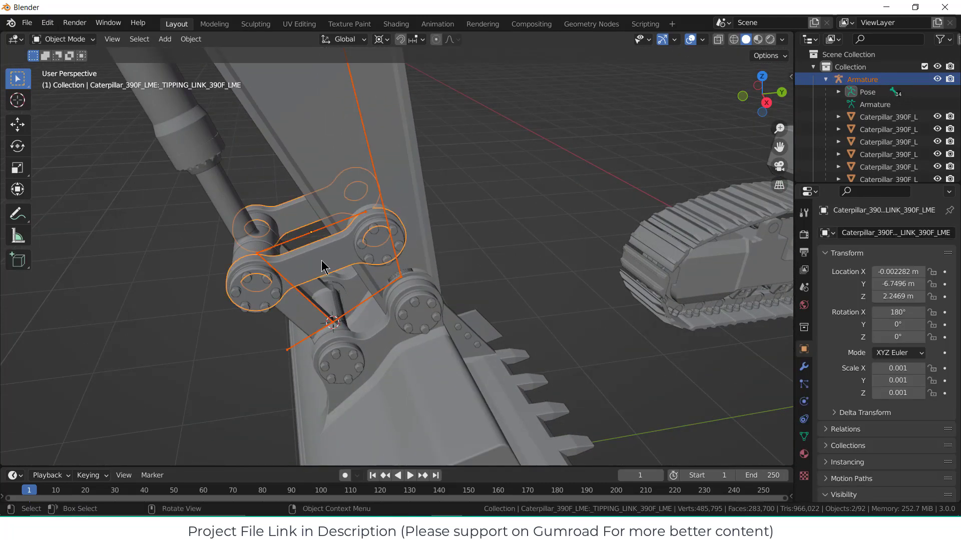
pyautogui.hotkey('ctrl', 'p')
pyautogui.click(320, 300)
pyautogui.click(62, 39)
pyautogui.click(302, 238)
pyautogui.click(315, 255)
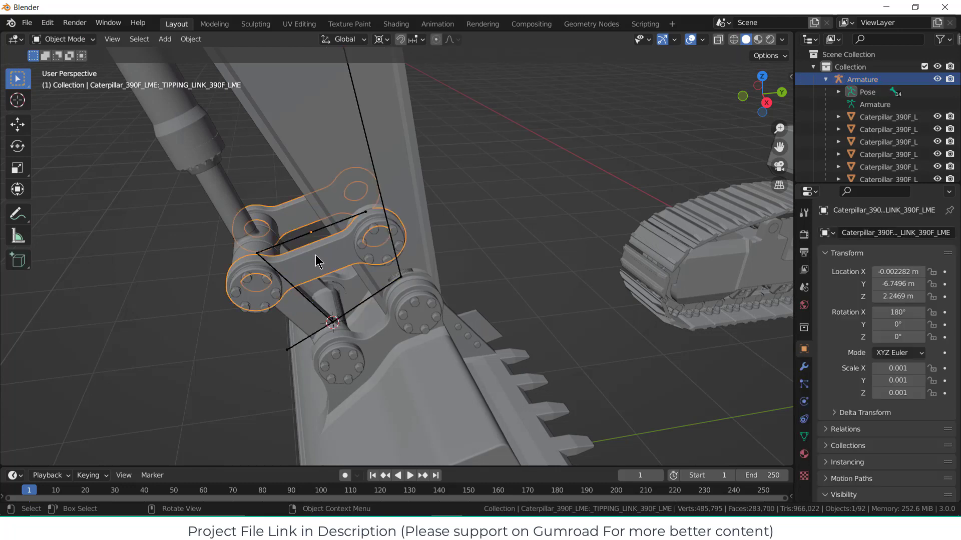
pyautogui.click(302, 238)
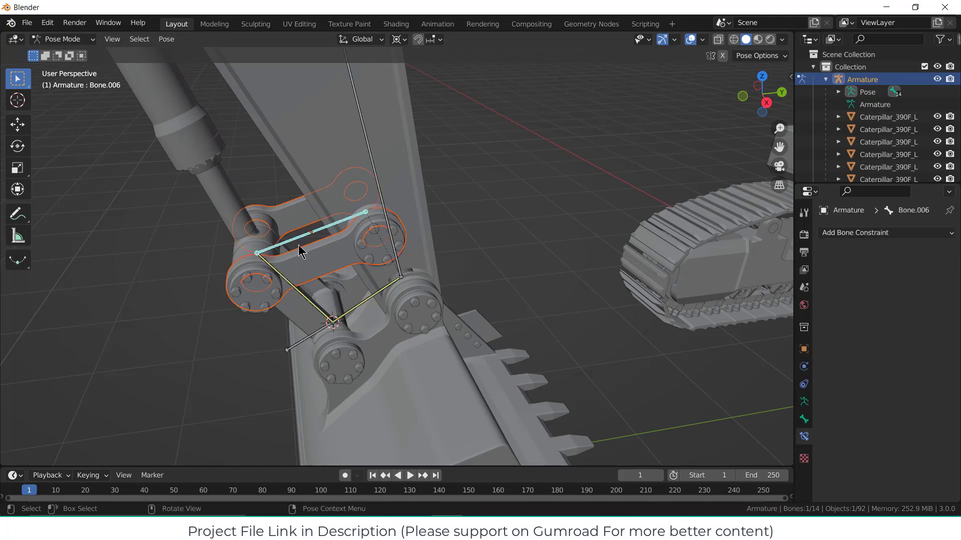
pyautogui.hotkey('ctrl', 'p')
pyautogui.click(269, 333)
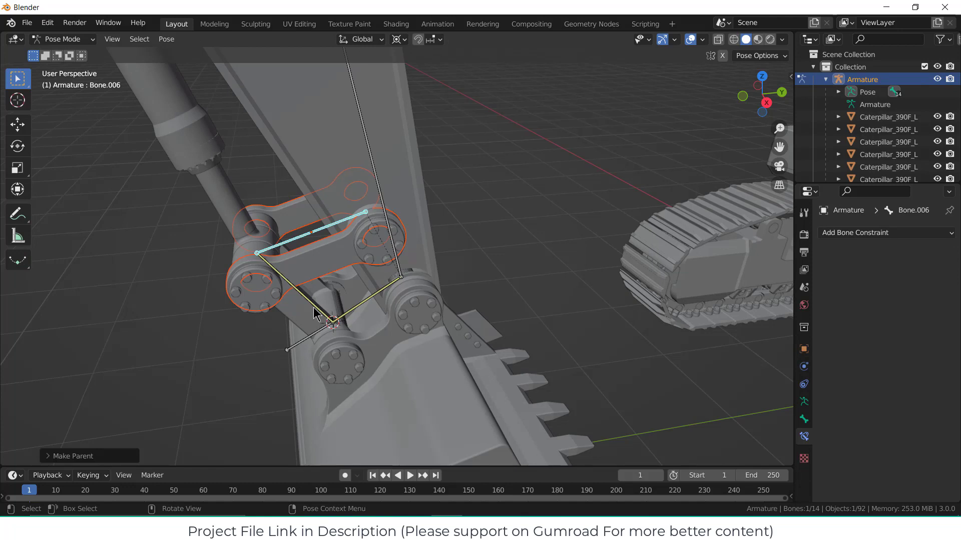
# Parent the bucket link mesh between the tipping link and the bucket to Bone.007 in Pose Mode.
pyautogui.press('KP_3')
pyautogui.click(300, 290)
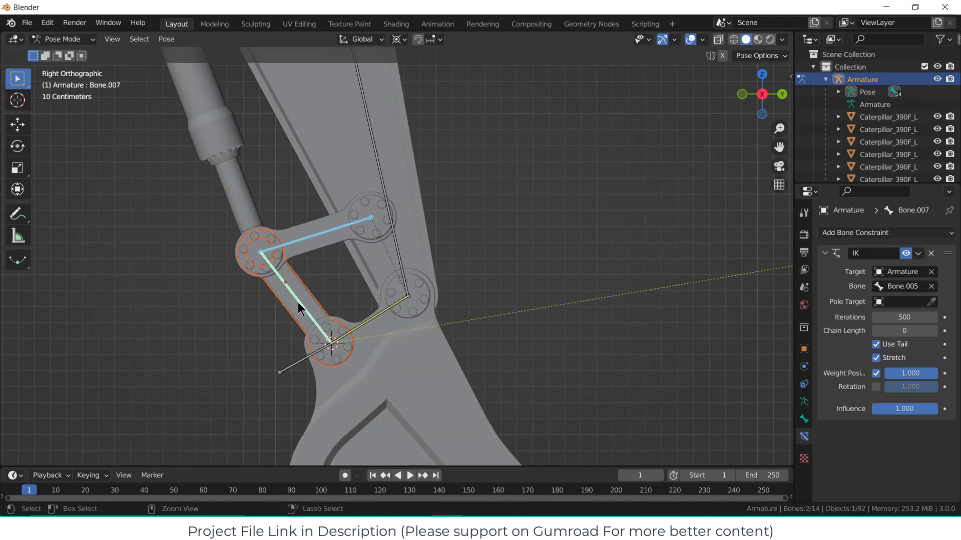
pyautogui.hotkey('ctrl', 'p')
pyautogui.click(299, 303)
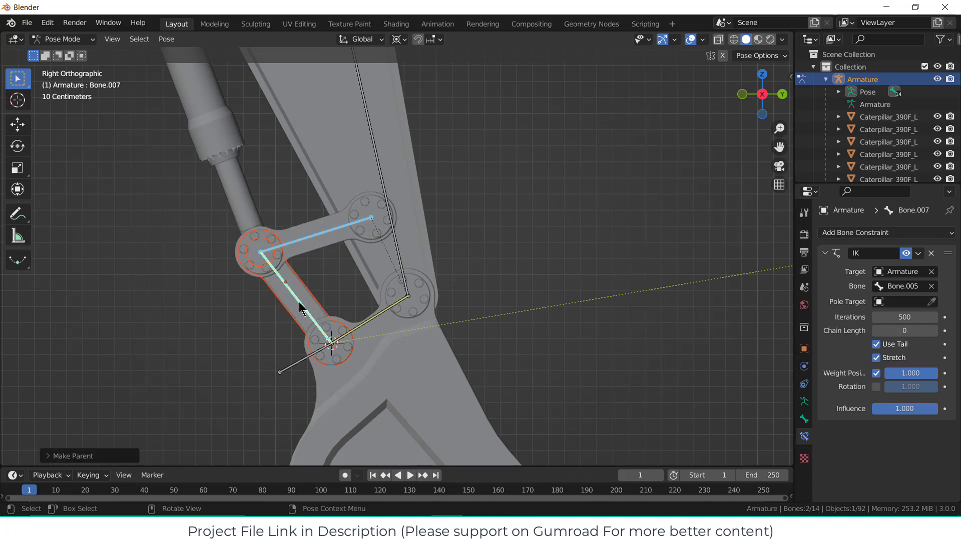
# Test-rotate Bone.003 to check that the tipping link and bucket link meshes follow, then cancel the rotation and deselect.
pyautogui.click(333, 289)
pyautogui.click(367, 324)
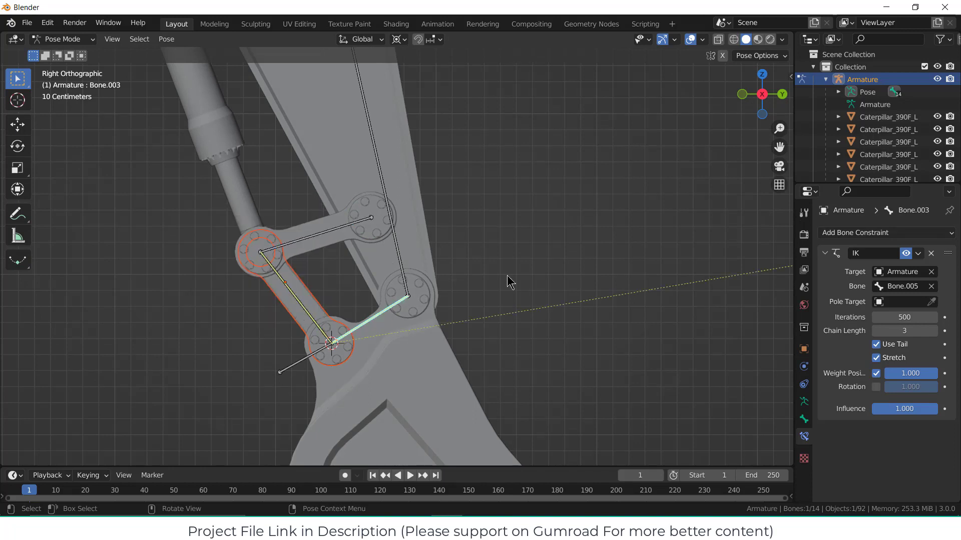
pyautogui.press('r')
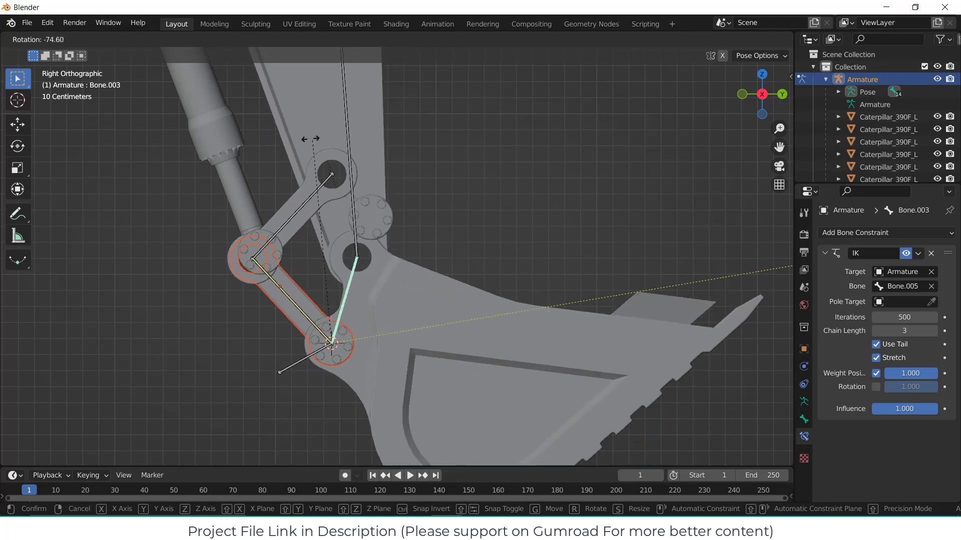
pyautogui.rightClick(325, 308)
pyautogui.click(374, 229)
# In Object Mode, parent the bucket pin .002 and its pin bolts .001 at the stick joint to the tipping link.
pyautogui.moveTo(374, 230); pyautogui.dragTo(385, 276, button='middle')
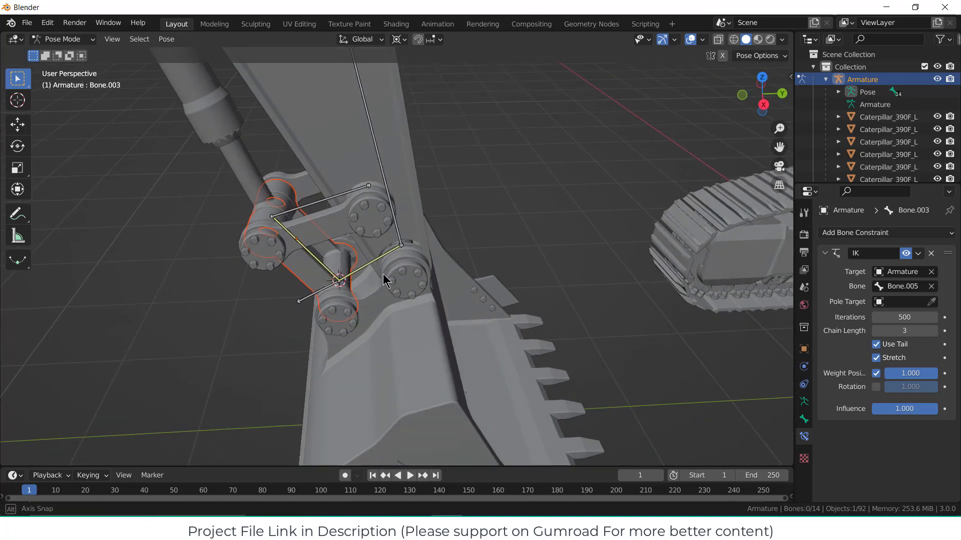
pyautogui.scroll(2, 364, 212)
pyautogui.scroll(1, 363, 212)
pyautogui.hotkey('ctrl', 'Tab')
pyautogui.click(365, 203)
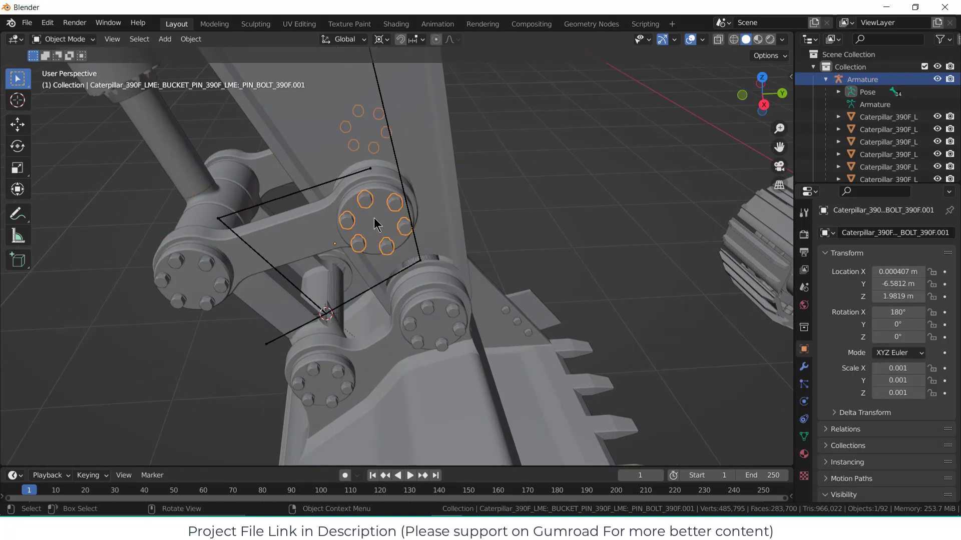
pyautogui.keyDown('shift'); pyautogui.click(381, 225); pyautogui.keyUp('shift')
pyautogui.scroll(5, 386, 199)
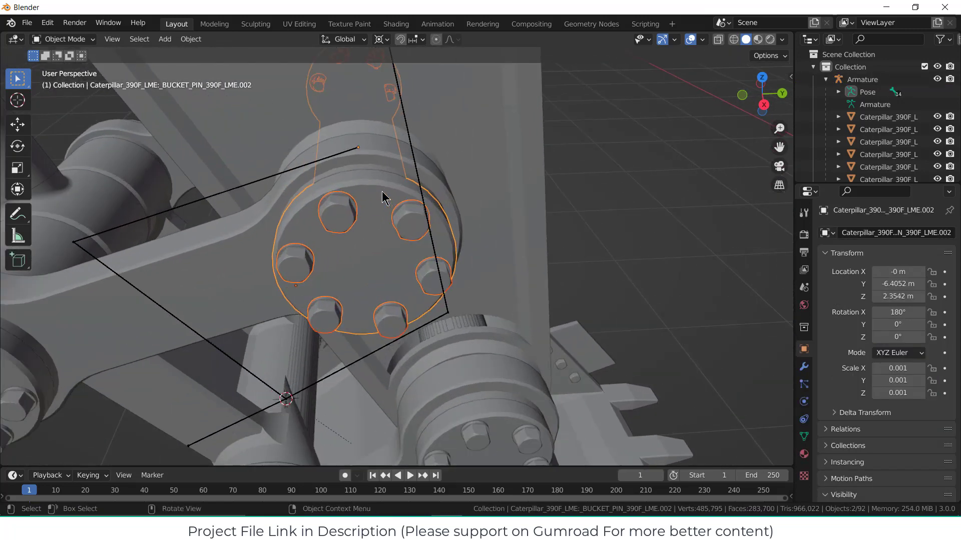
pyautogui.keyDown('shift'); pyautogui.click(441, 215); pyautogui.keyUp('shift')
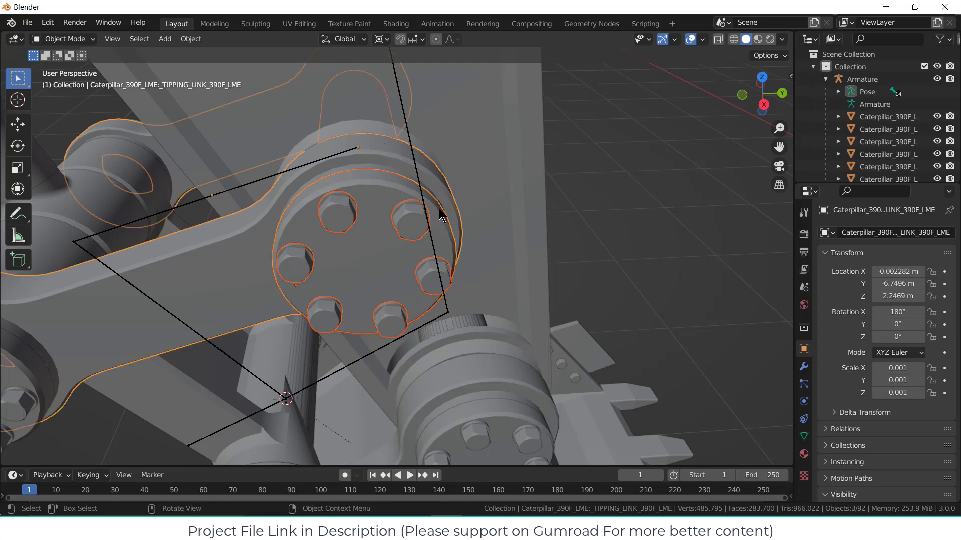
pyautogui.hotkey('ctrl', 'p')
pyautogui.click(440, 213)
# Parent the bucket pin .003 and its pin bolts .003 at the cylinder end to the tipping link.
pyautogui.scroll(-3, 350, 305)
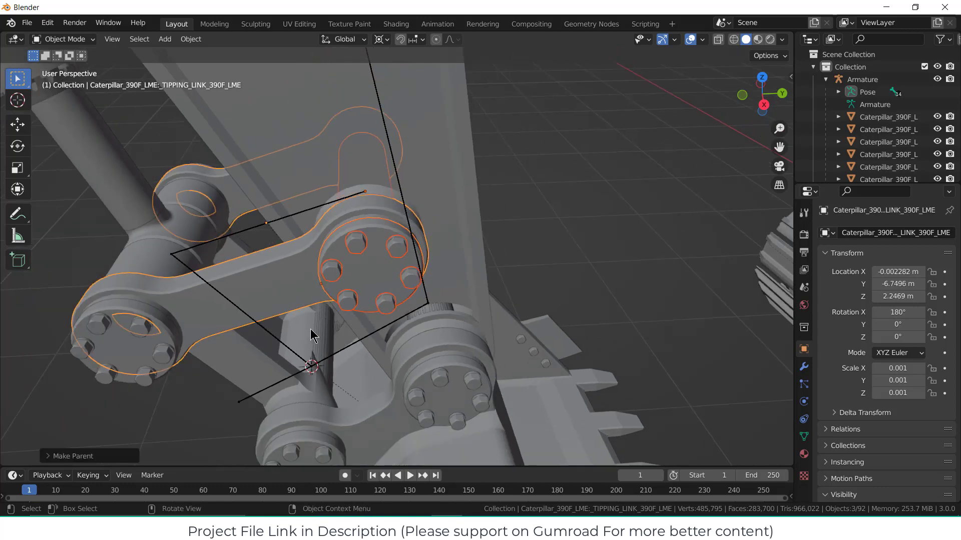
pyautogui.moveTo(315, 332); pyautogui.dragTo(286, 223, button='middle')
pyautogui.scroll(1, 283, 215)
pyautogui.click(236, 196)
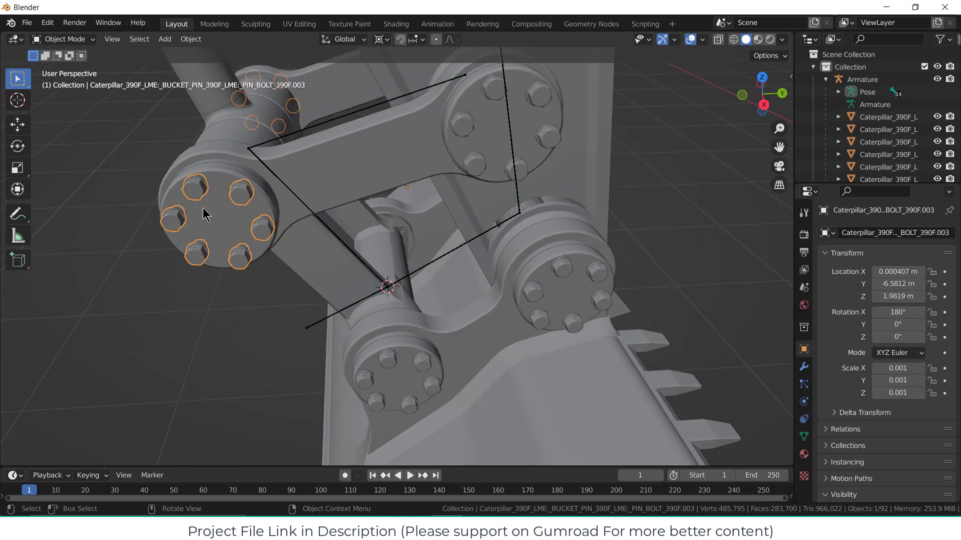
pyautogui.keyDown('shift'); pyautogui.click(212, 200); pyautogui.keyUp('shift')
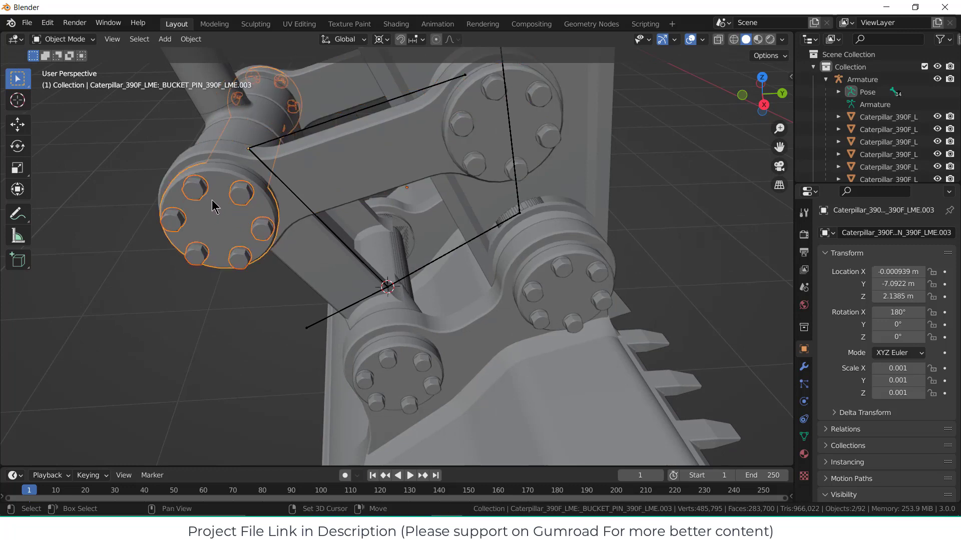
pyautogui.keyDown('shift'); pyautogui.click(216, 147); pyautogui.keyUp('shift')
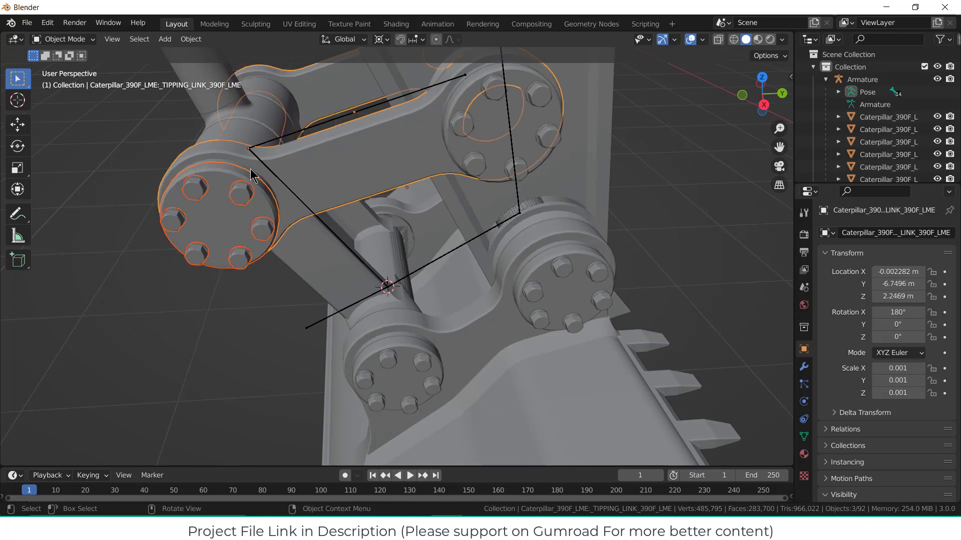
pyautogui.hotkey('ctrl', 'p')
pyautogui.click(252, 170)
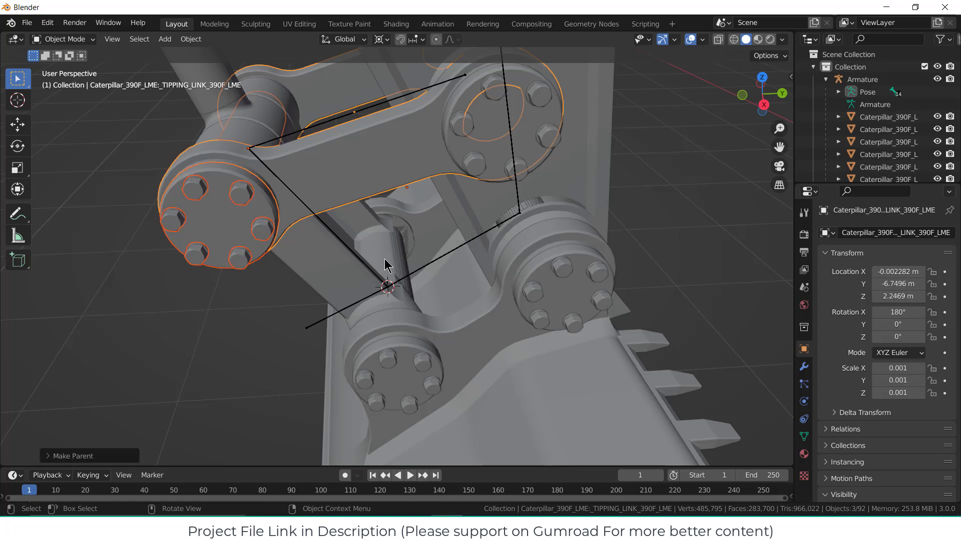
pyautogui.press('KP_3')
pyautogui.scroll(-2, 400, 295)
pyautogui.scroll(-2, 408, 300)
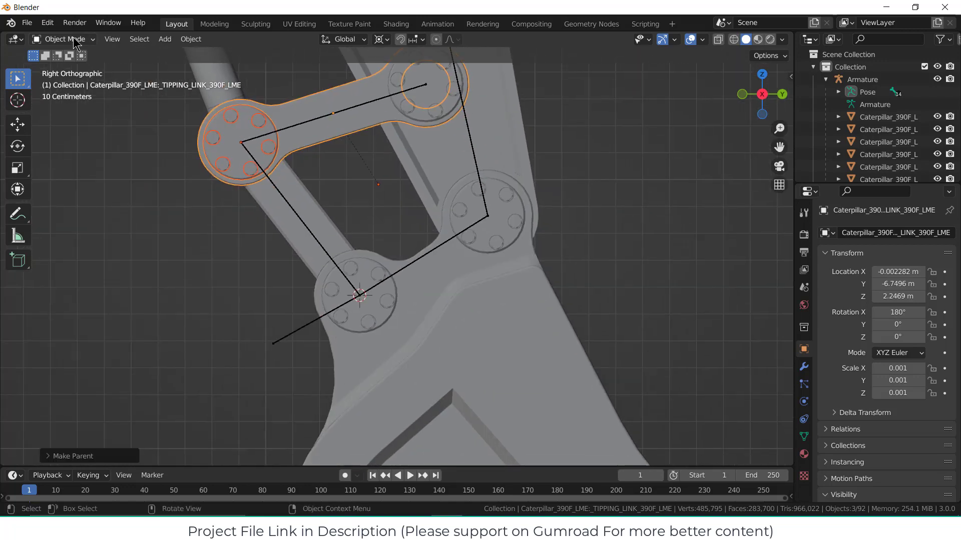
# Test-rotate Bone.003 in Pose Mode to check how the bucket linkage pins follow, then cancel the rotation.
pyautogui.click(279, 338)
pyautogui.hotkey('ctrl', 'Tab')
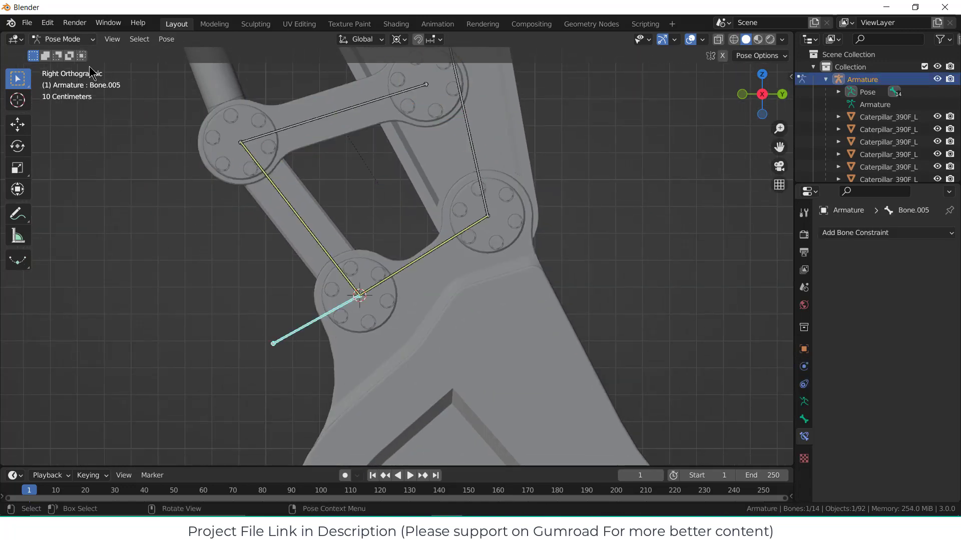
pyautogui.keyDown('shift'); pyautogui.click(440, 246); pyautogui.keyUp('shift')
pyautogui.hotkey('shift', 'i')
pyautogui.press('r')
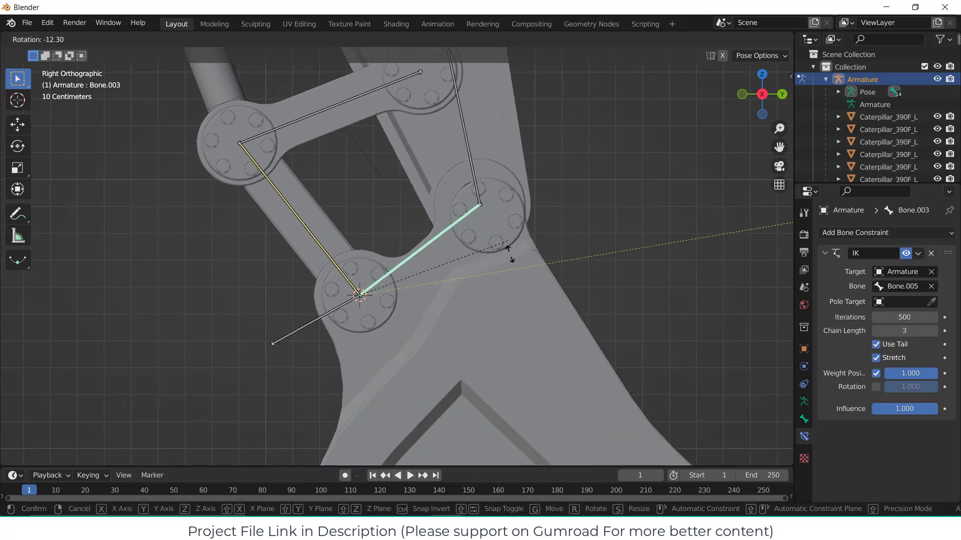
pyautogui.click(559, 234)
# In Object Mode, parent the bucket pin .001 and its pin bolts at the bucket-to-arm joint to the arm.
pyautogui.moveTo(558, 233); pyautogui.dragTo(580, 210, button='middle')
pyautogui.scroll(2, 580, 211)
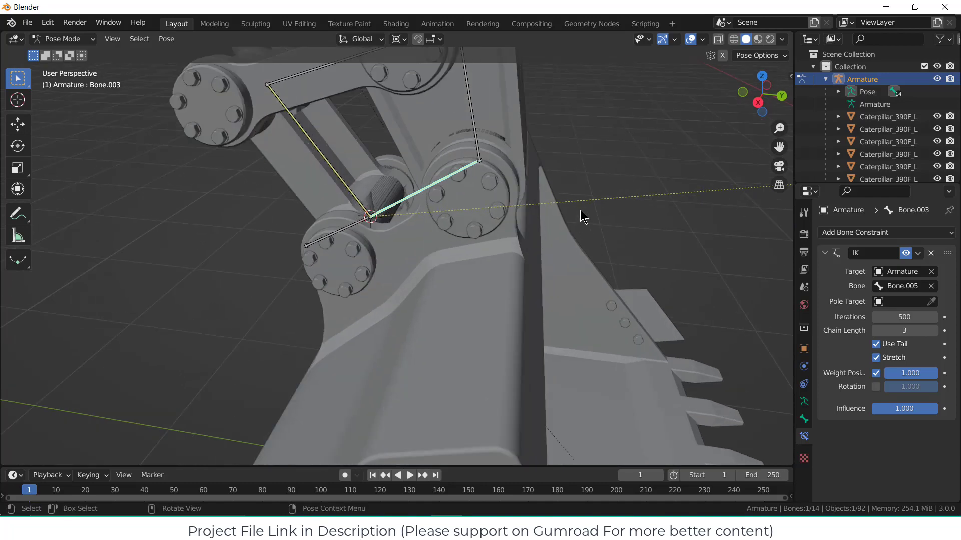
pyautogui.click(454, 167)
pyautogui.keyDown('shift'); pyautogui.click(459, 142); pyautogui.keyUp('shift')
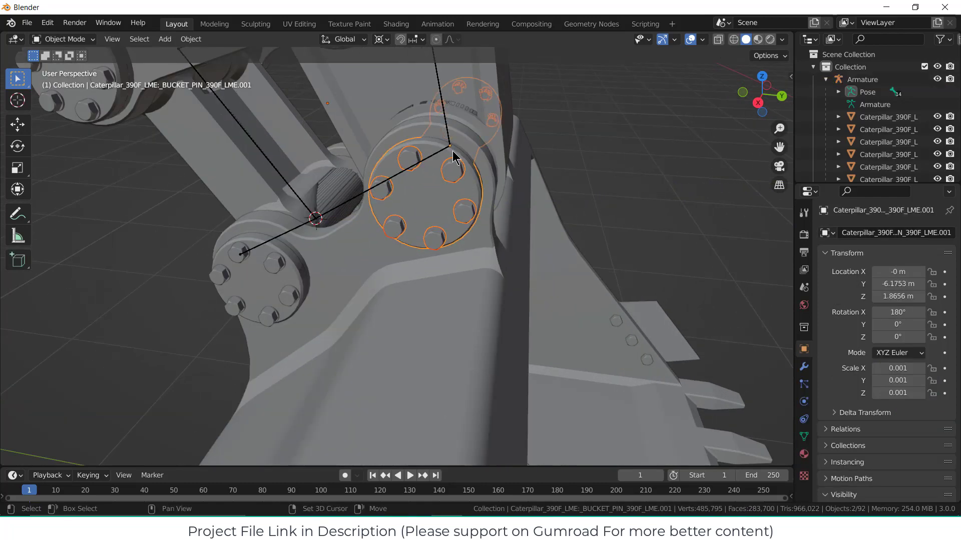
pyautogui.scroll(2, 464, 143)
pyautogui.moveTo(464, 144); pyautogui.dragTo(449, 165, button='middle')
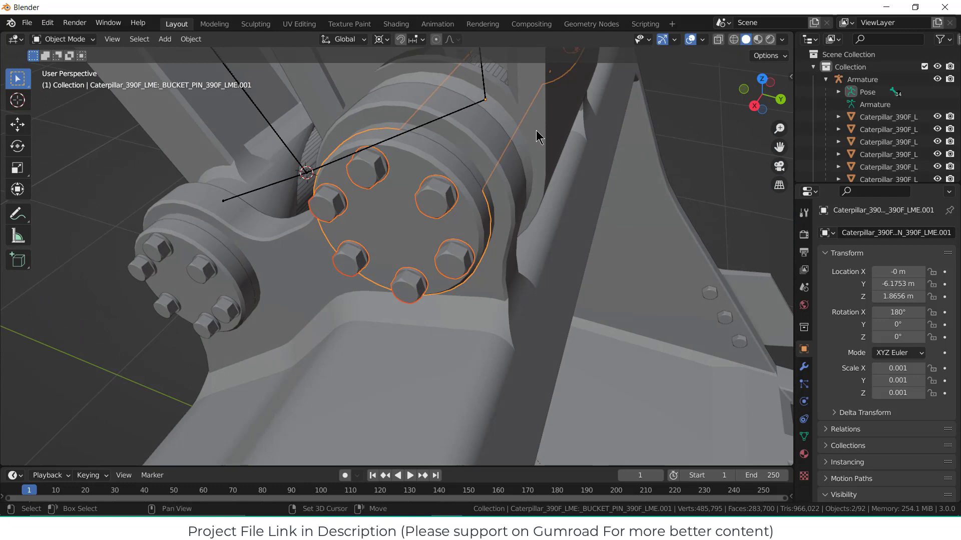
pyautogui.keyDown('shift'); pyautogui.click(539, 145); pyautogui.keyUp('shift')
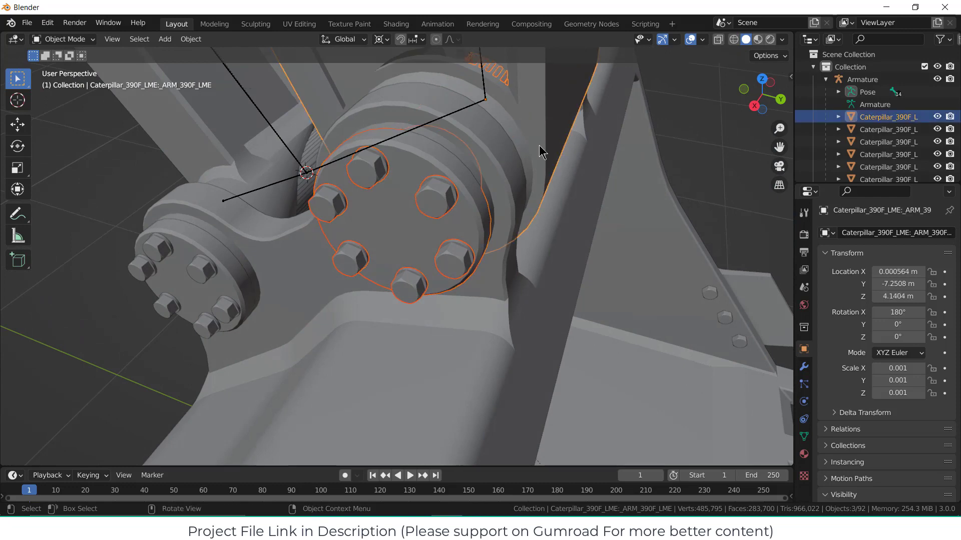
pyautogui.hotkey('ctrl', 'p')
pyautogui.click(540, 146)
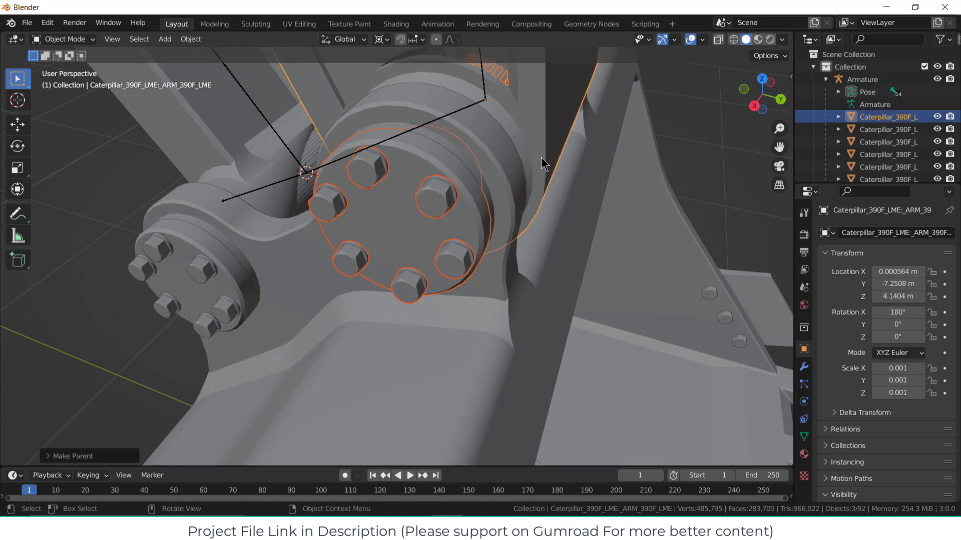
# Test-rotate Bone.003 again to check the bucket-to-arm pin against the arm, then cancel the rotation.
pyautogui.press('KP_3')
pyautogui.scroll(-3, 516, 198)
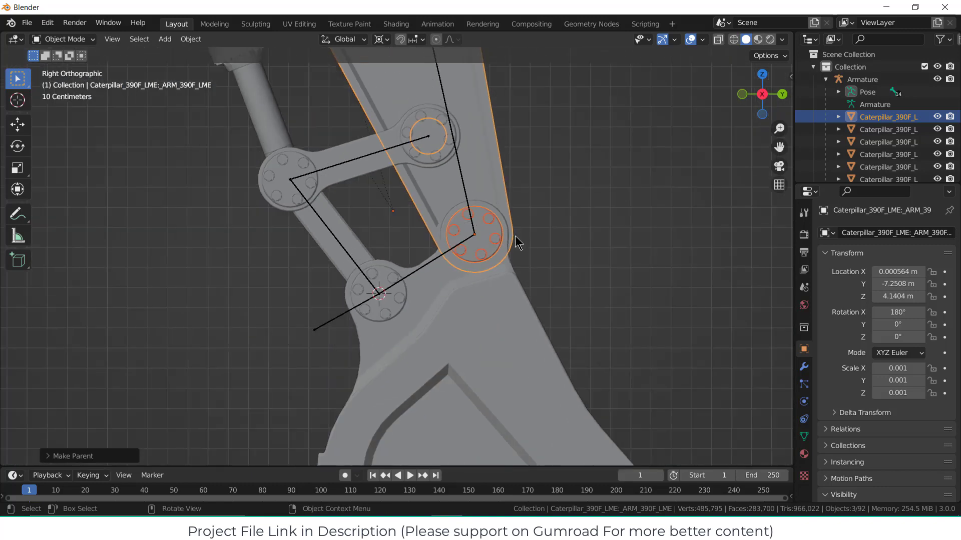
pyautogui.keyDown('shift'); pyautogui.moveTo(515, 247); pyautogui.dragTo(529, 193, button='middle'); pyautogui.keyUp('shift')
pyautogui.click(426, 221)
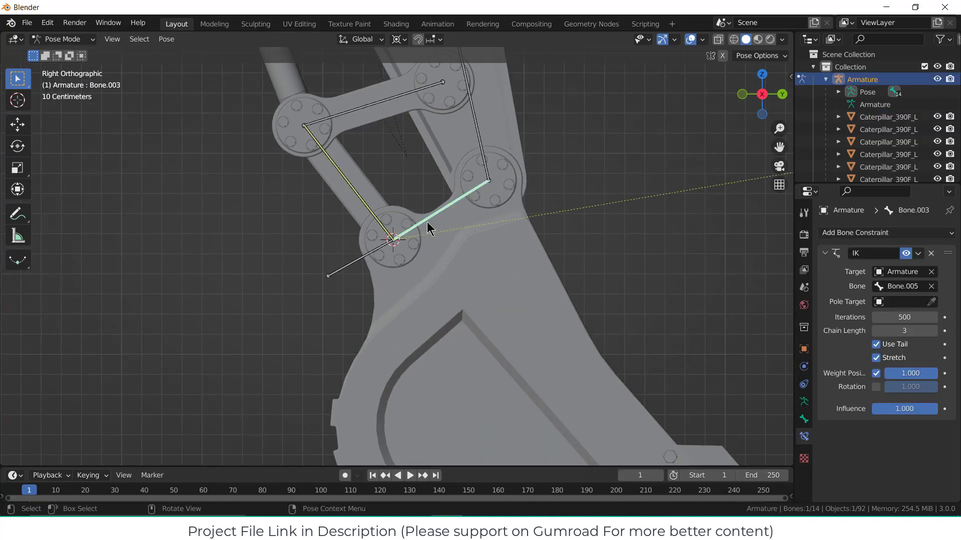
pyautogui.press('r')
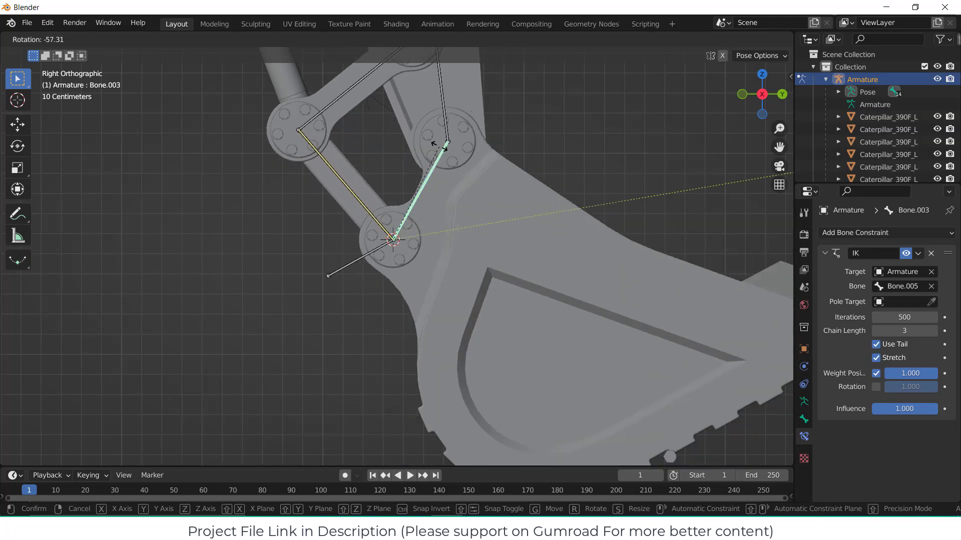
pyautogui.click(444, 198)
# Test the whole arm by moving Bone.005 and rotating Bone.003, cancelling both transforms.
pyautogui.scroll(-5, 449, 214)
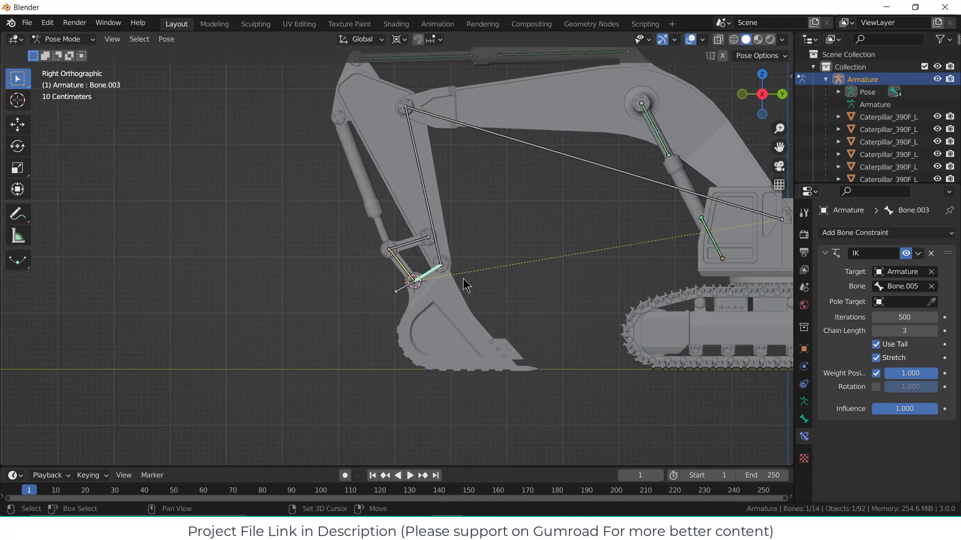
pyautogui.click(402, 290)
pyautogui.press('g')
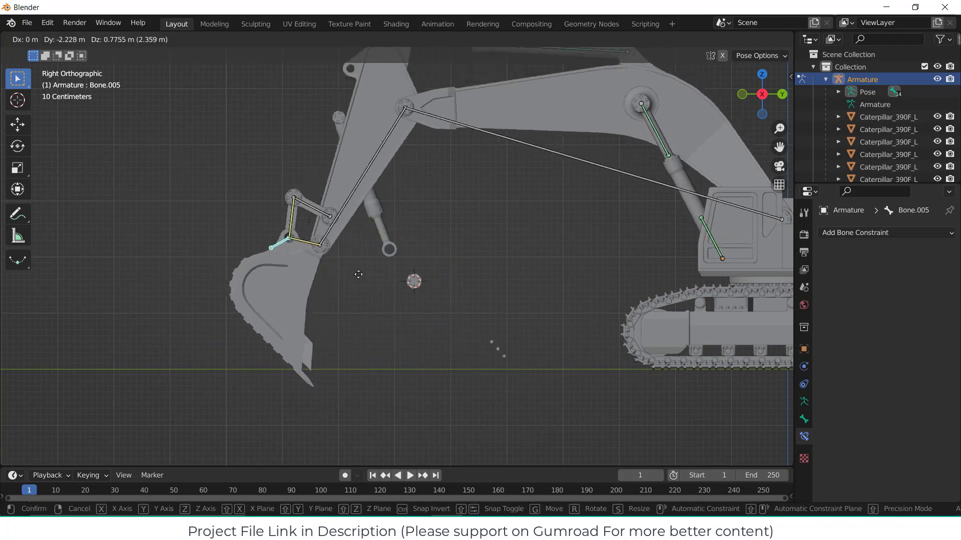
pyautogui.click(500, 272)
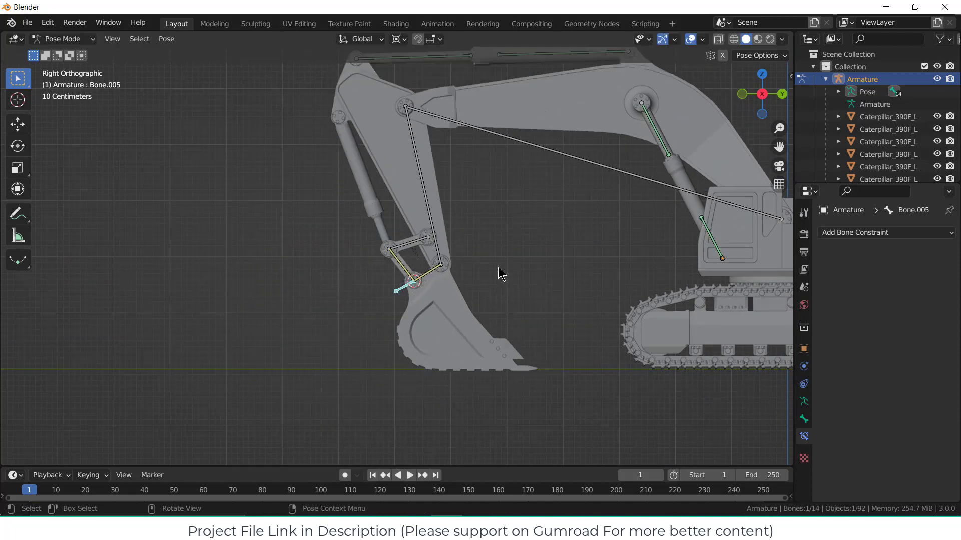
pyautogui.click(426, 275)
pyautogui.press('r')
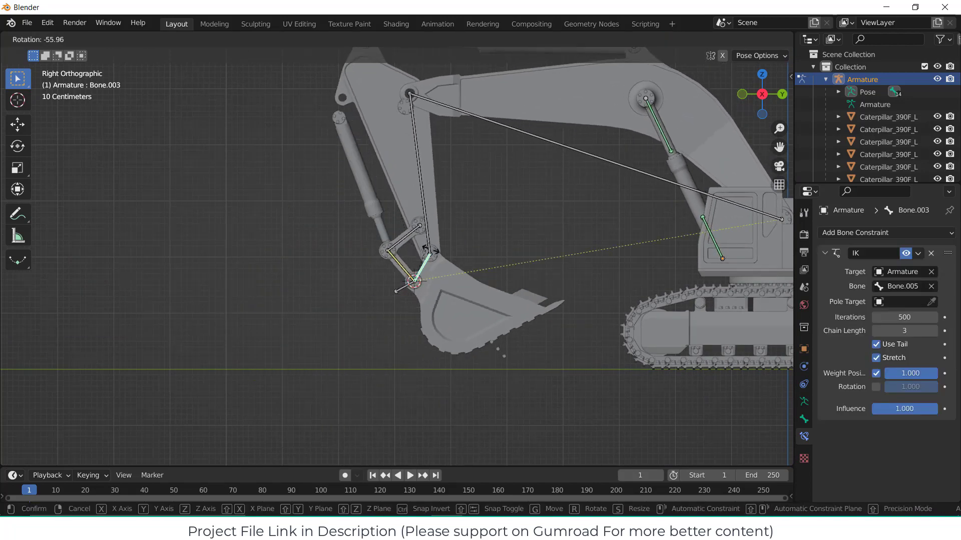
pyautogui.click(441, 280)
# In Object Mode, parent the lower bucket pin and its pin bolts to the bucket link.
pyautogui.scroll(7, 443, 285)
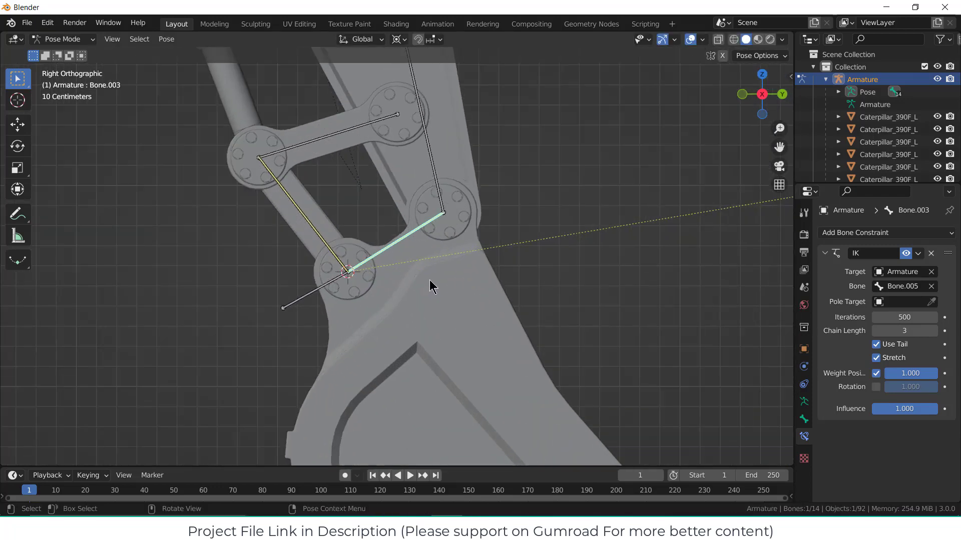
pyautogui.moveTo(430, 280); pyautogui.dragTo(360, 294, button='middle')
pyautogui.scroll(6, 368, 276)
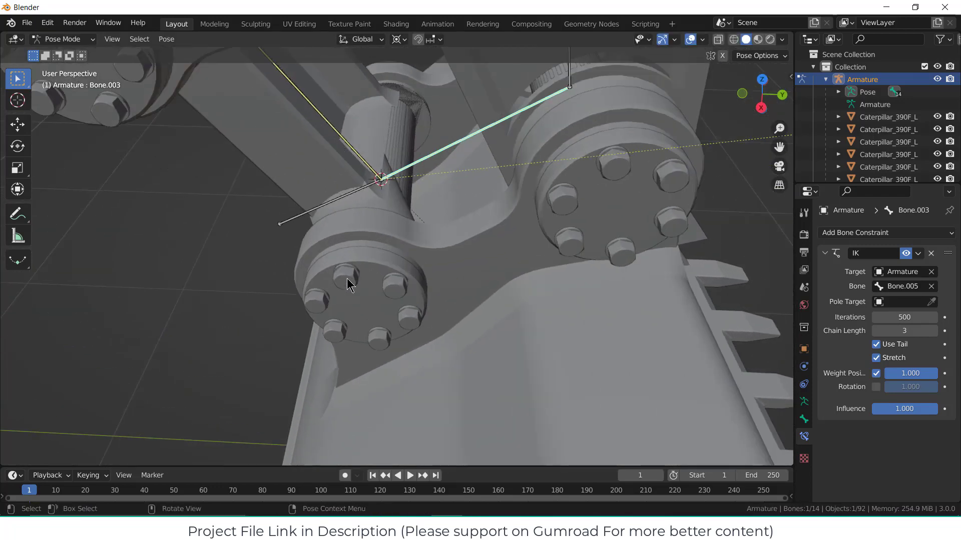
pyautogui.click(348, 279)
pyautogui.keyDown('shift'); pyautogui.click(378, 272); pyautogui.keyUp('shift')
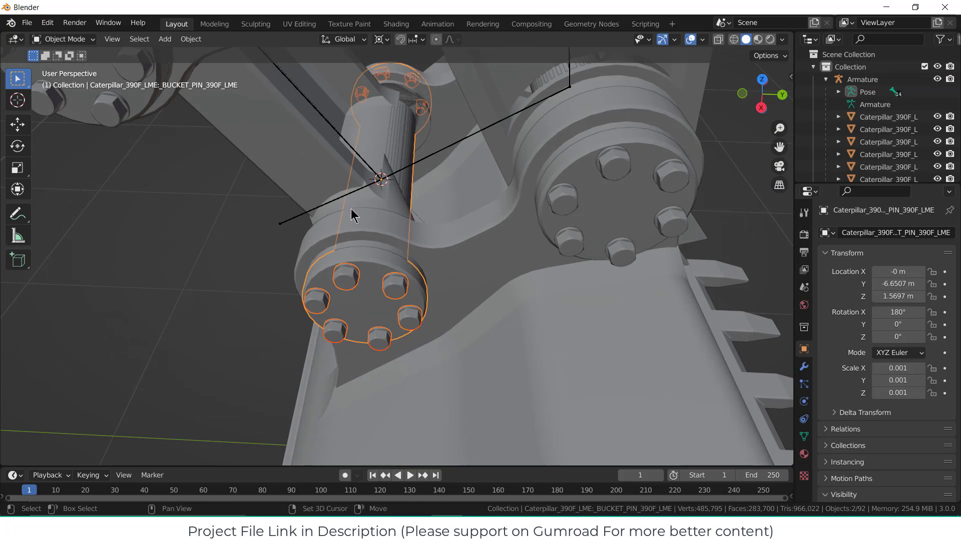
pyautogui.keyDown('shift'); pyautogui.click(340, 185); pyautogui.keyUp('shift')
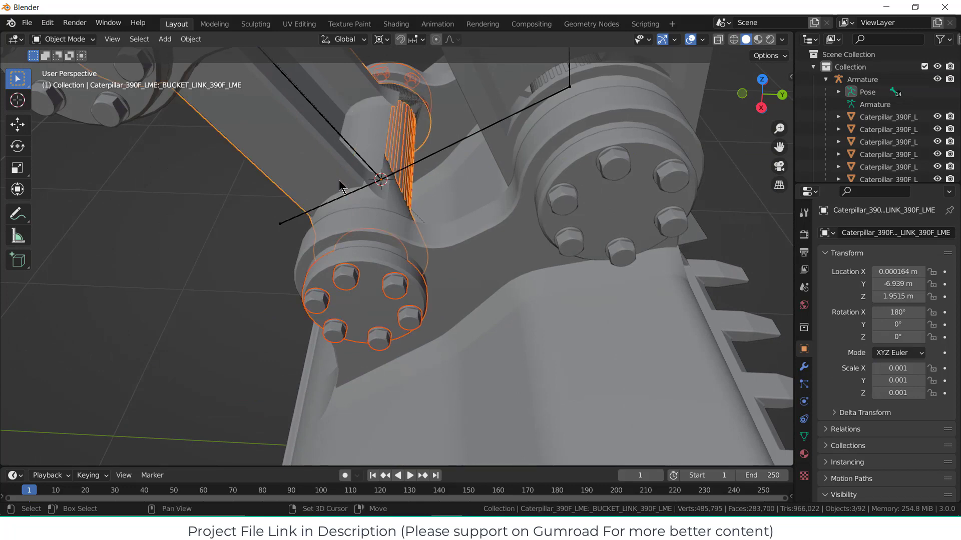
pyautogui.hotkey('ctrl', 'p')
pyautogui.click(339, 179)
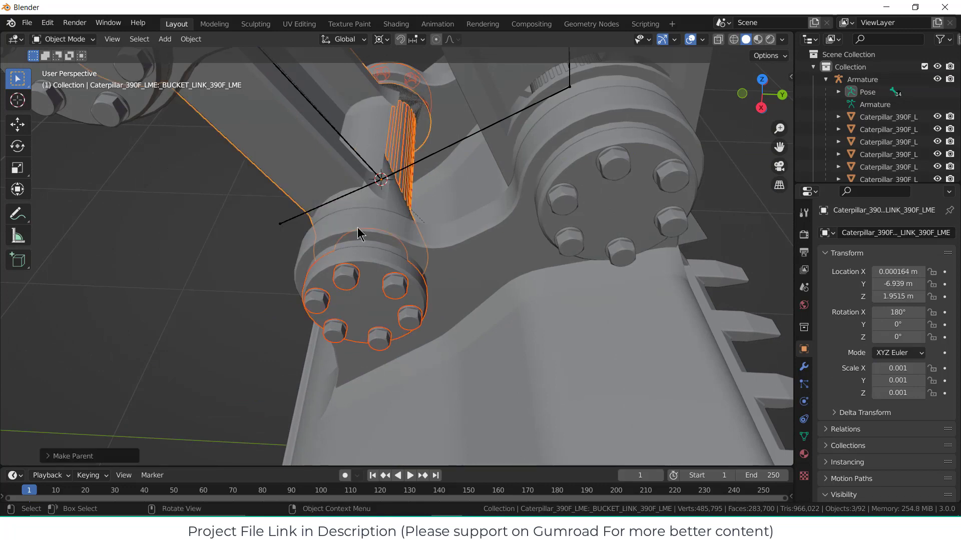
# Examine the bucket cylinder's piston rod and its lower end piece by selecting each in turn.
pyautogui.scroll(-8, 361, 236)
pyautogui.keyDown('shift'); pyautogui.moveTo(399, 221); pyautogui.dragTo(408, 305, button='middle'); pyautogui.keyUp('shift')
pyautogui.scroll(3, 353, 255)
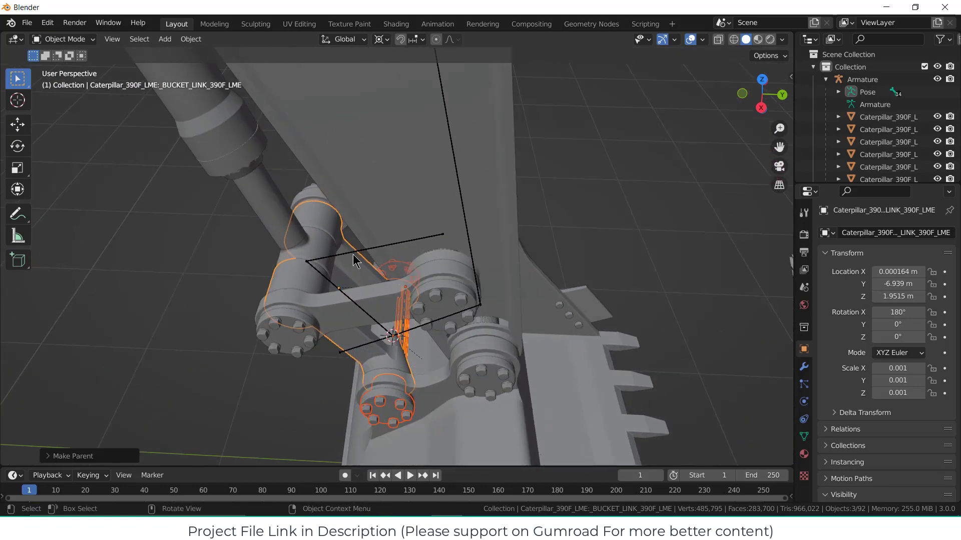
pyautogui.scroll(-10, 353, 260)
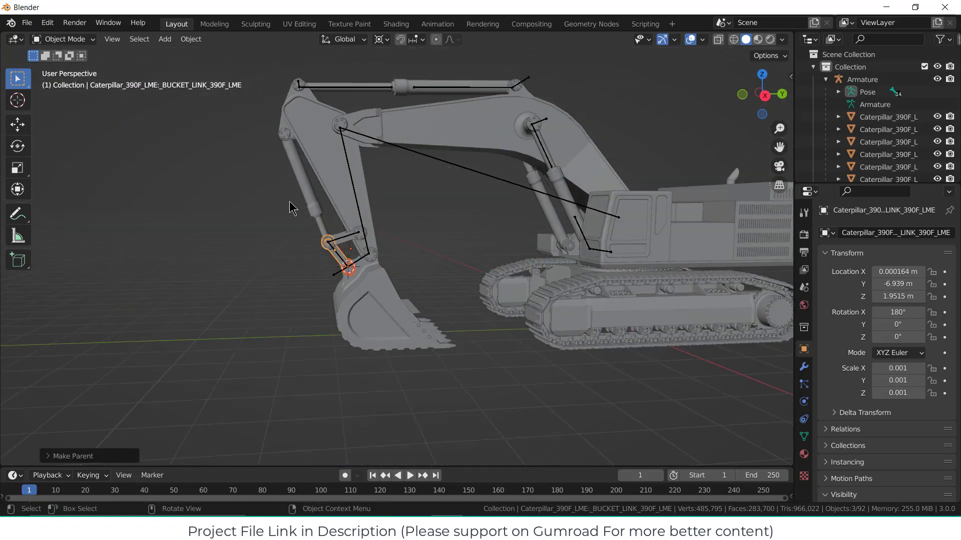
pyautogui.scroll(6, 325, 247)
pyautogui.moveTo(326, 248); pyautogui.dragTo(356, 227, button='middle')
pyautogui.click(311, 218)
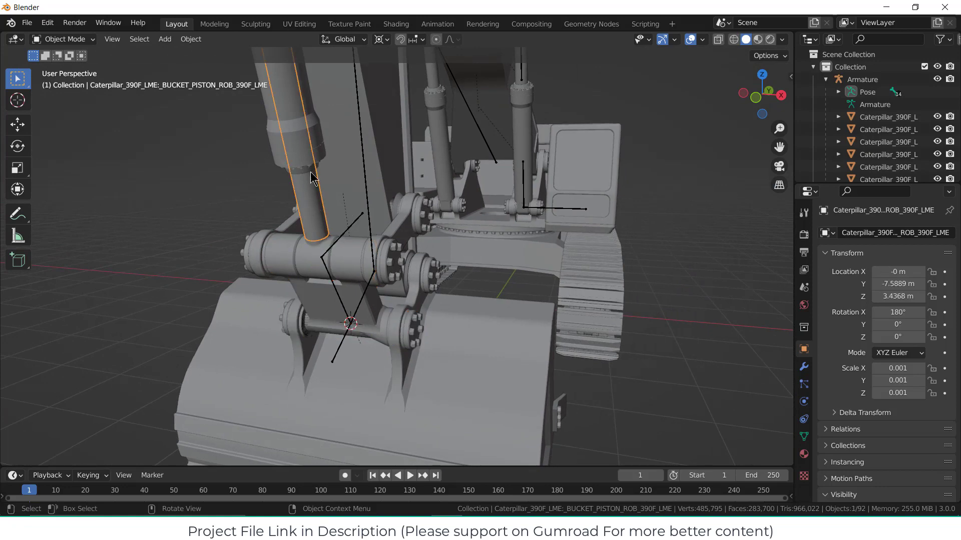
pyautogui.scroll(-2, 313, 206)
pyautogui.click(313, 237)
pyautogui.click(311, 203)
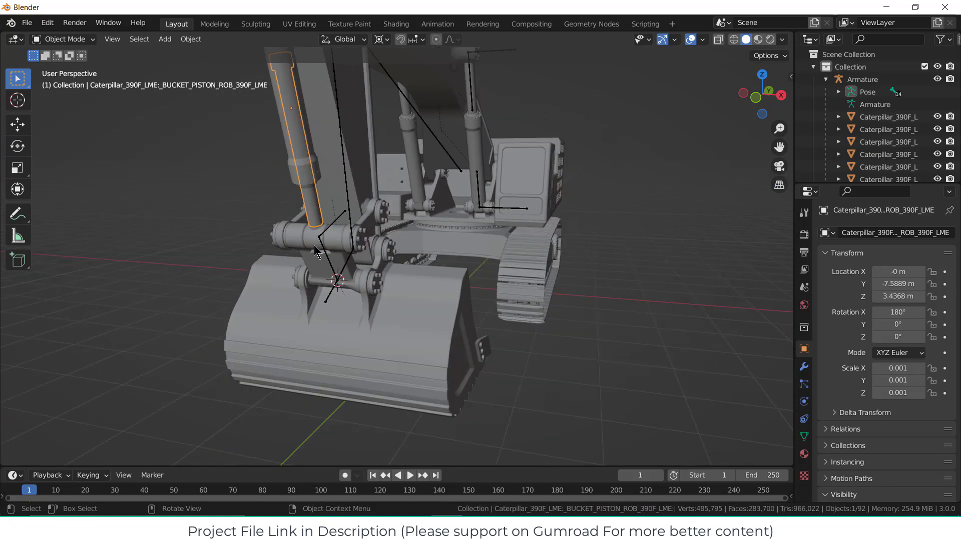
pyautogui.click(314, 244)
pyautogui.click(311, 196)
pyautogui.click(311, 235)
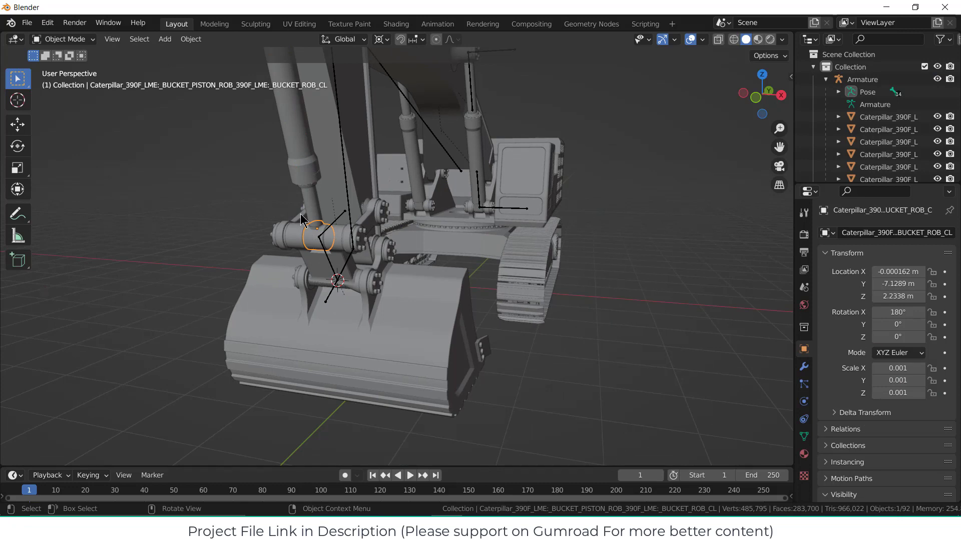
# Parent the bucket piston rod to its lower end piece using the Object parent option.
pyautogui.scroll(2, 301, 216)
pyautogui.keyDown('shift'); pyautogui.click(322, 191); pyautogui.keyUp('shift')
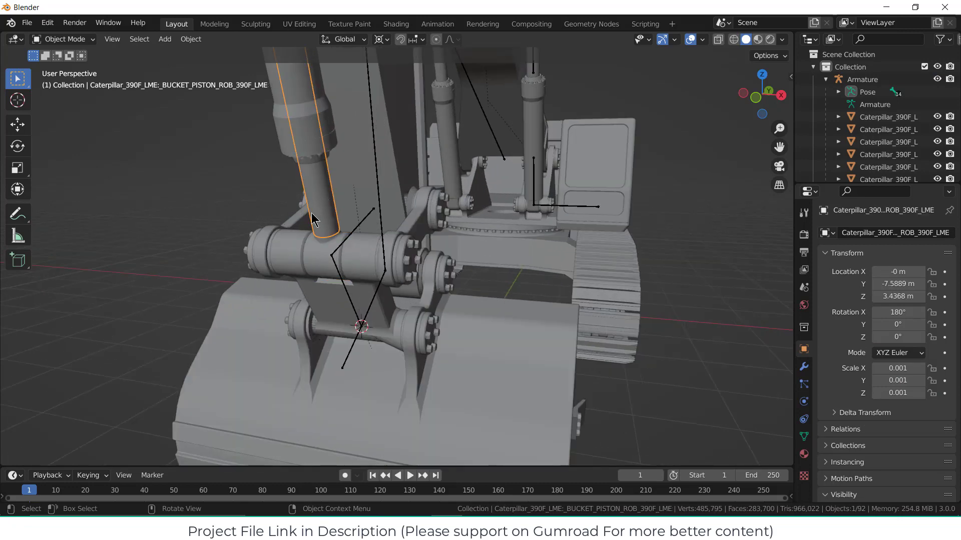
pyautogui.keyDown('shift'); pyautogui.click(318, 257); pyautogui.keyUp('shift')
pyautogui.hotkey('ctrl', 'p')
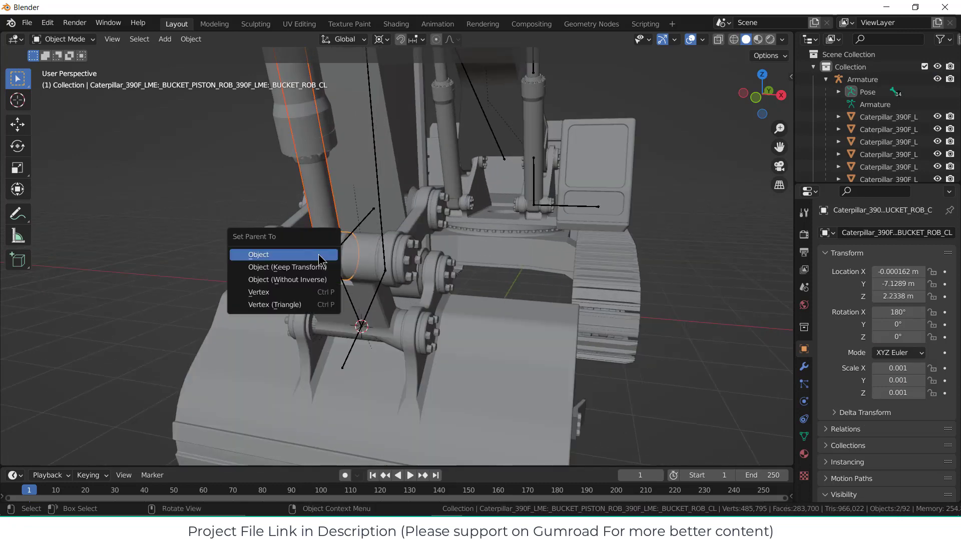
pyautogui.click(319, 256)
# Snap the 3D cursor to the bucket pin .003 at the lower end of the bucket cylinder.
pyautogui.click(317, 260)
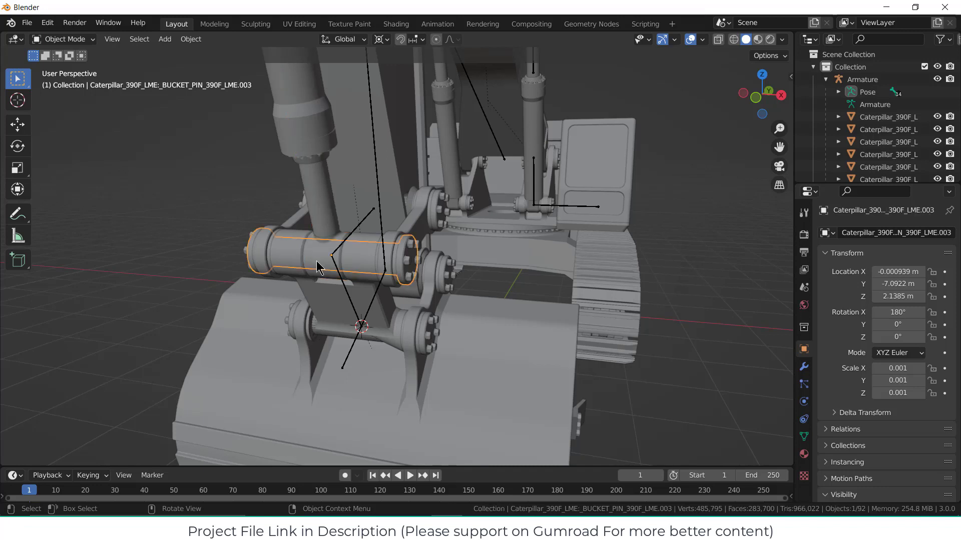
pyautogui.click(318, 246)
pyautogui.click(405, 251)
pyautogui.hotkey('shift', 's')
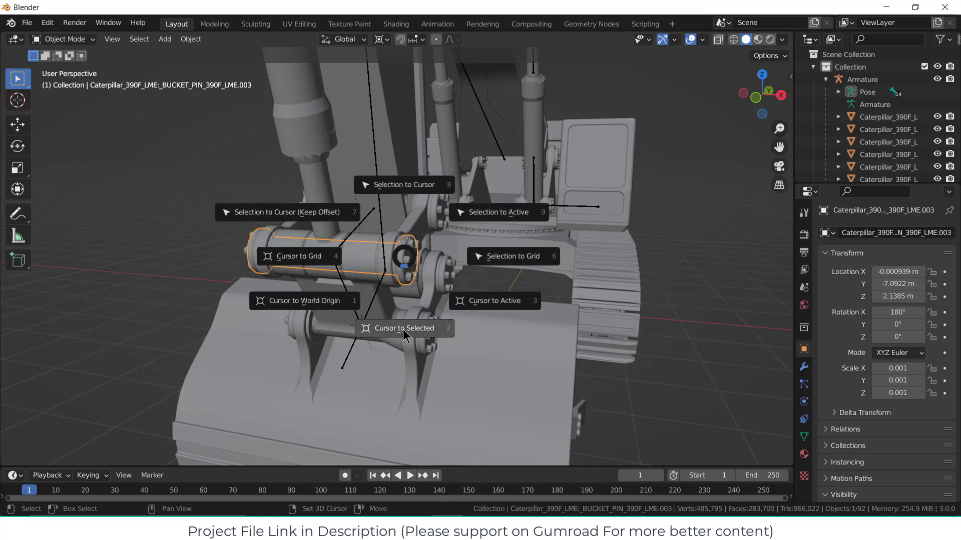
pyautogui.click(403, 329)
pyautogui.press('KP_3')
pyautogui.scroll(5, 289, 210)
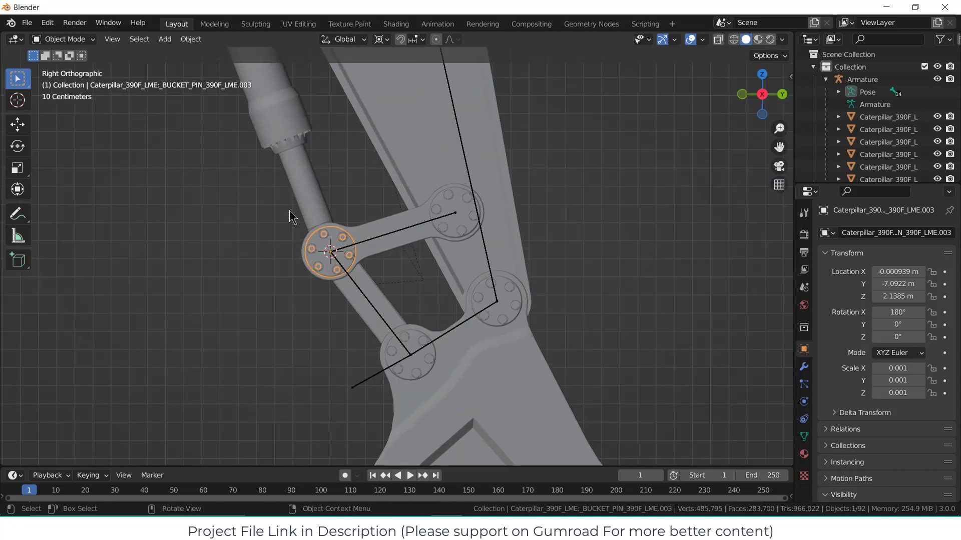
# Enter Edit Mode on the armature and add a new bone at the 3D cursor on the bucket cylinder's lower pin.
pyautogui.click(95, 40)
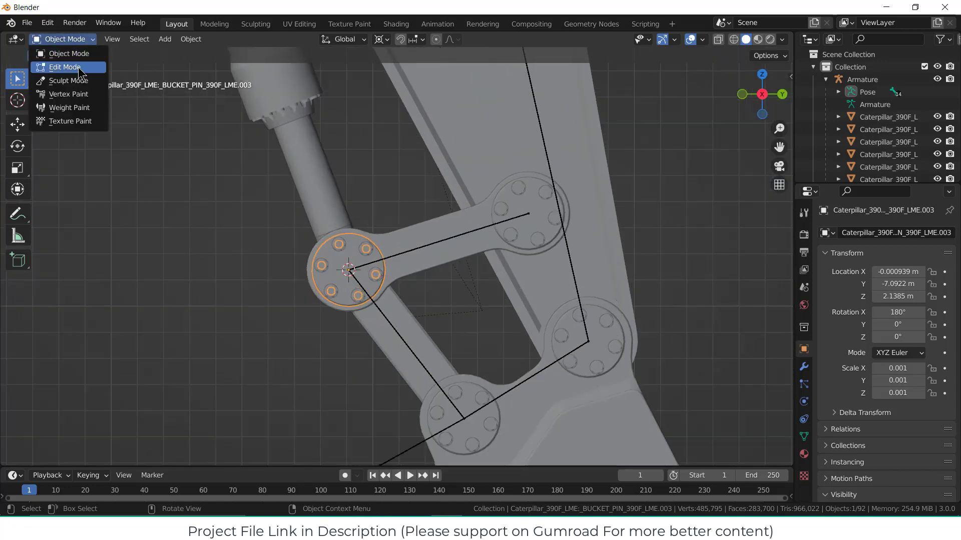
pyautogui.click(463, 232)
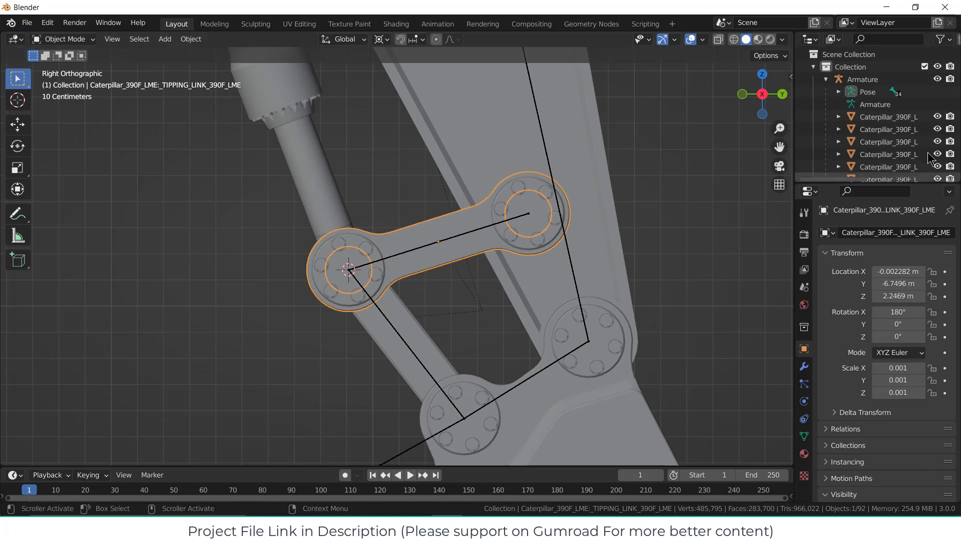
pyautogui.click(862, 79)
pyautogui.hotkey('ctrl', 'Tab')
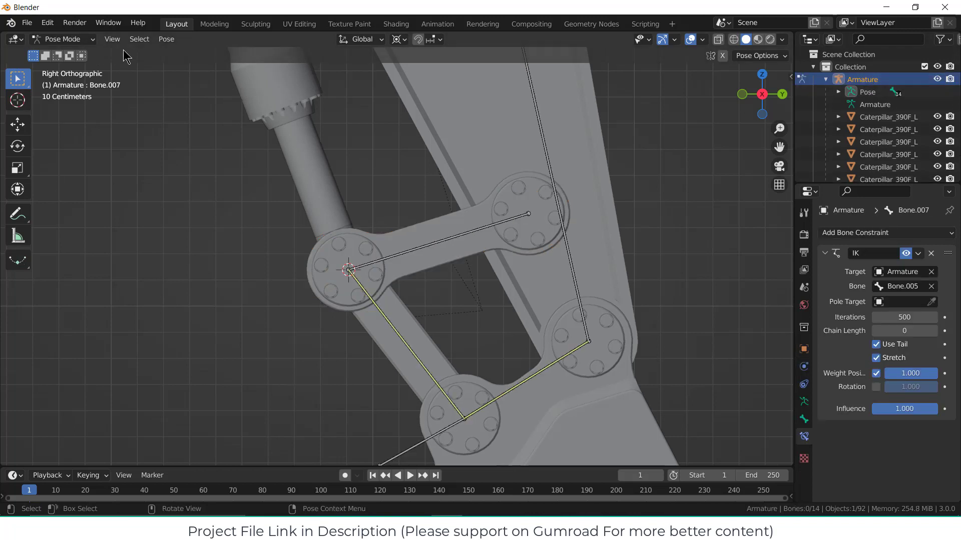
pyautogui.click(75, 44)
pyautogui.click(82, 70)
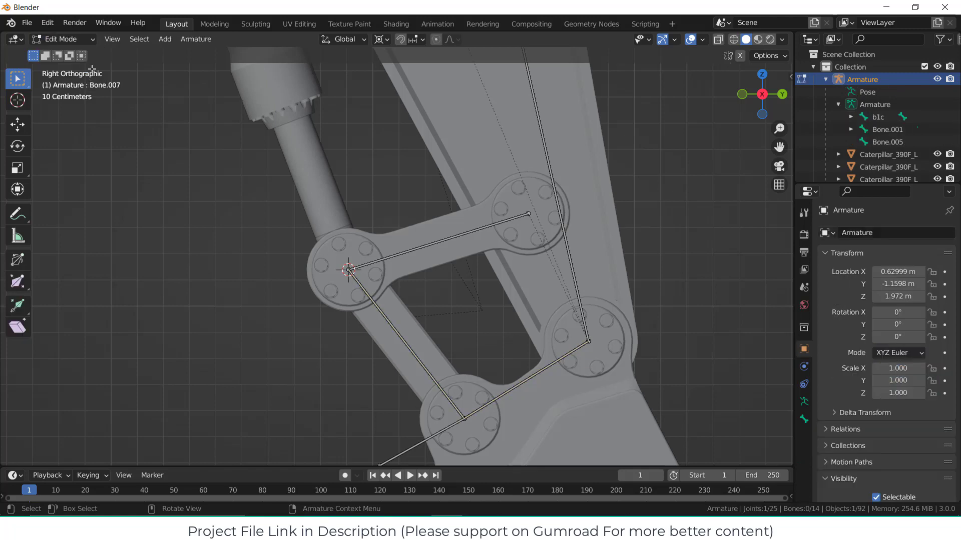
pyautogui.click(165, 40)
pyautogui.click(180, 53)
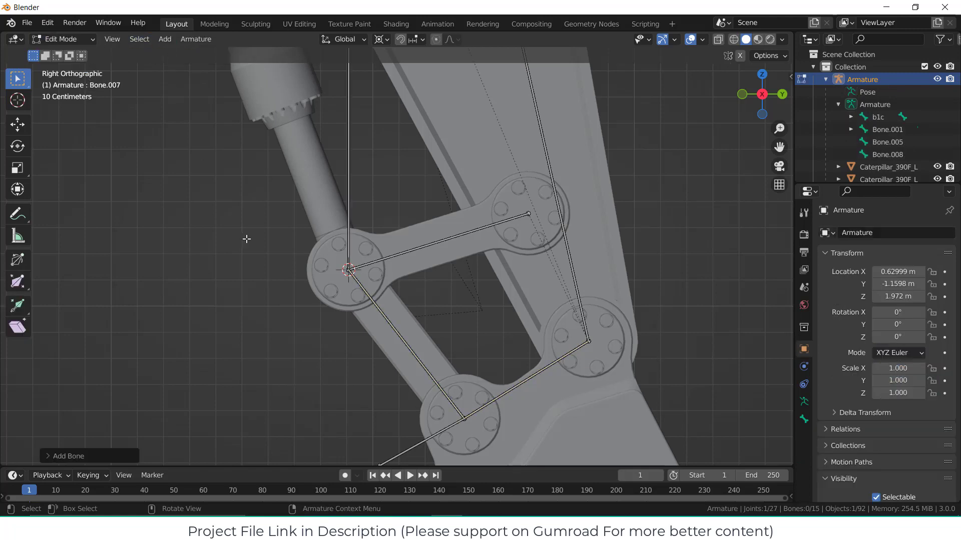
pyautogui.scroll(-3, 246, 239)
pyautogui.moveTo(246, 239); pyautogui.dragTo(371, 271, button='middle')
pyautogui.scroll(-5, 371, 271)
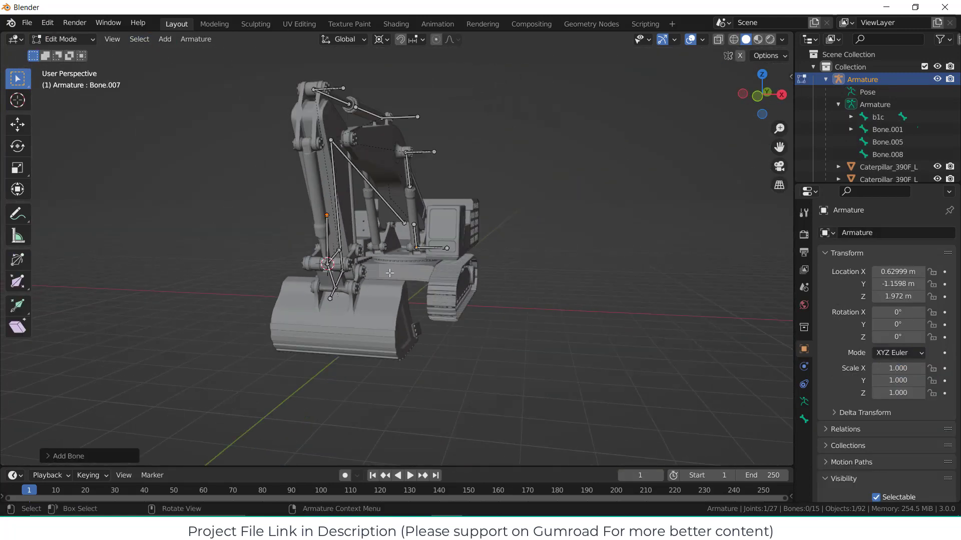
# Rotate the new bone at the bucket cylinder's lower pin by 90° about the global Y axis.
pyautogui.press('r')
pyautogui.press('x')
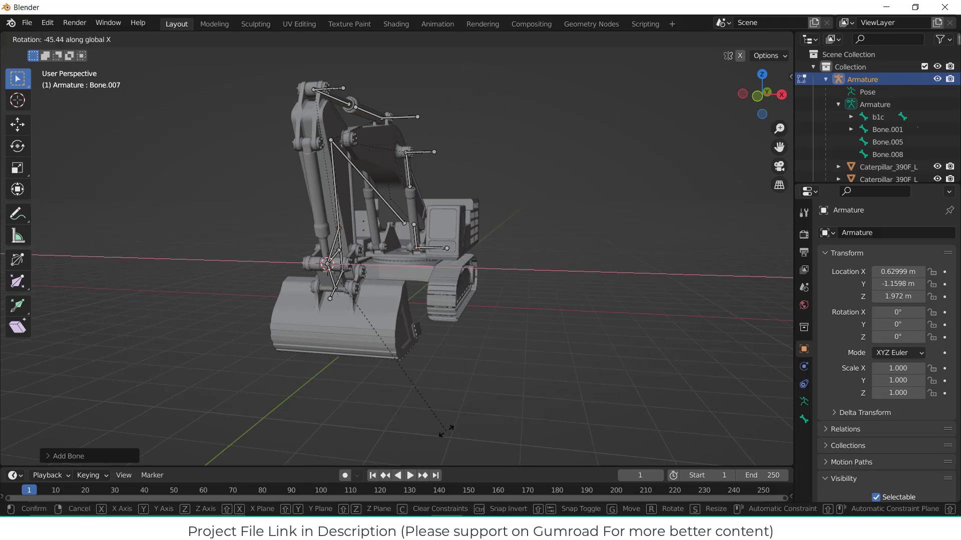
pyautogui.write('y90')
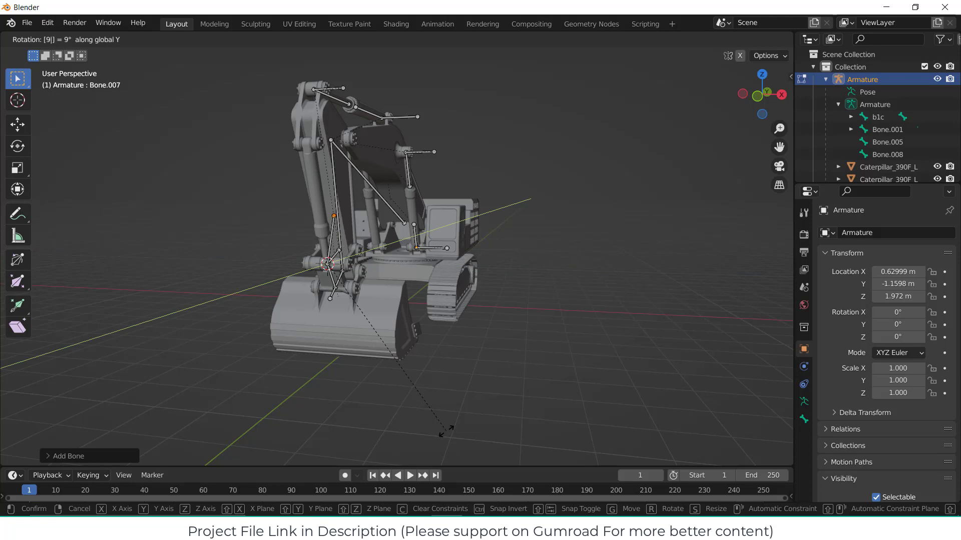
pyautogui.press('Return')
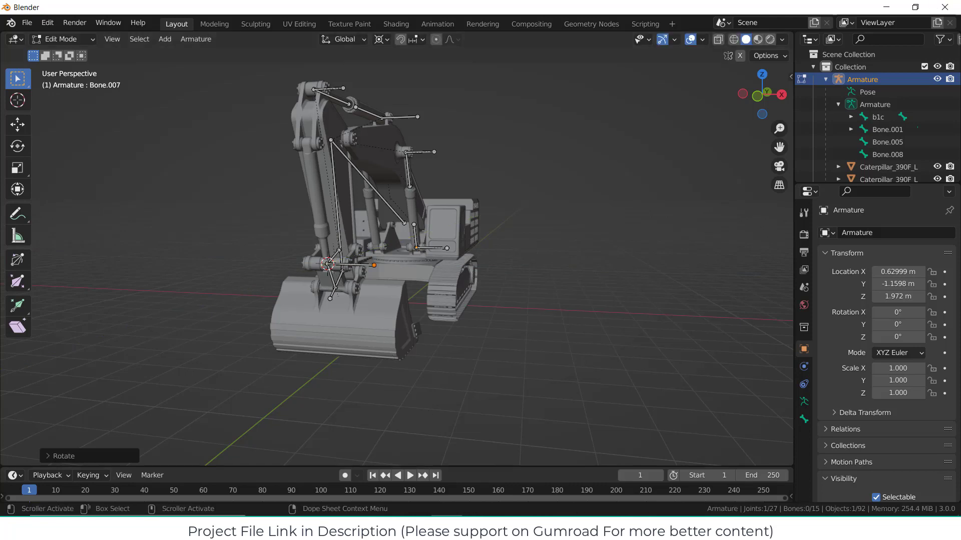
pyautogui.scroll(4, 433, 260)
pyautogui.scroll(-3, 355, 306)
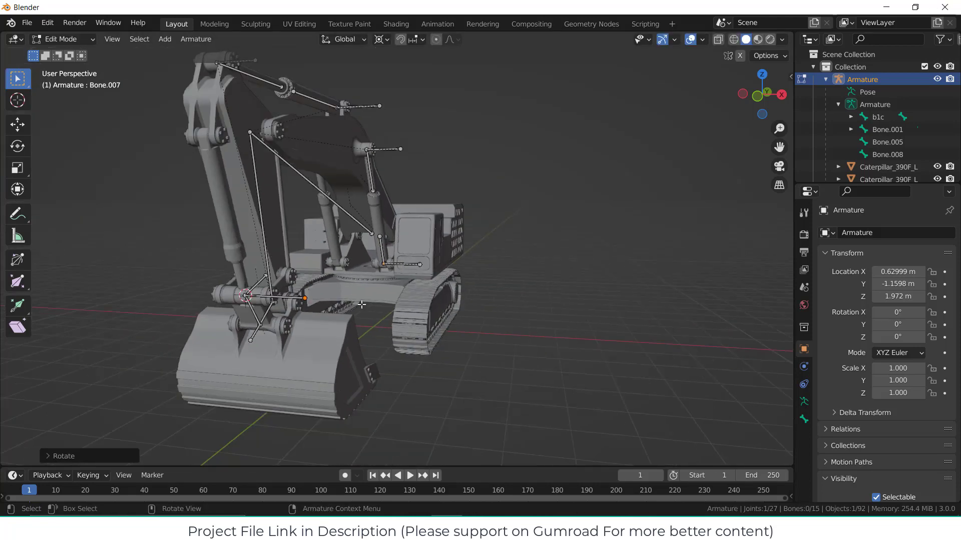
# Rename the horizontal bone at the bucket cylinder's lower pin as b3c.
pyautogui.click(293, 296)
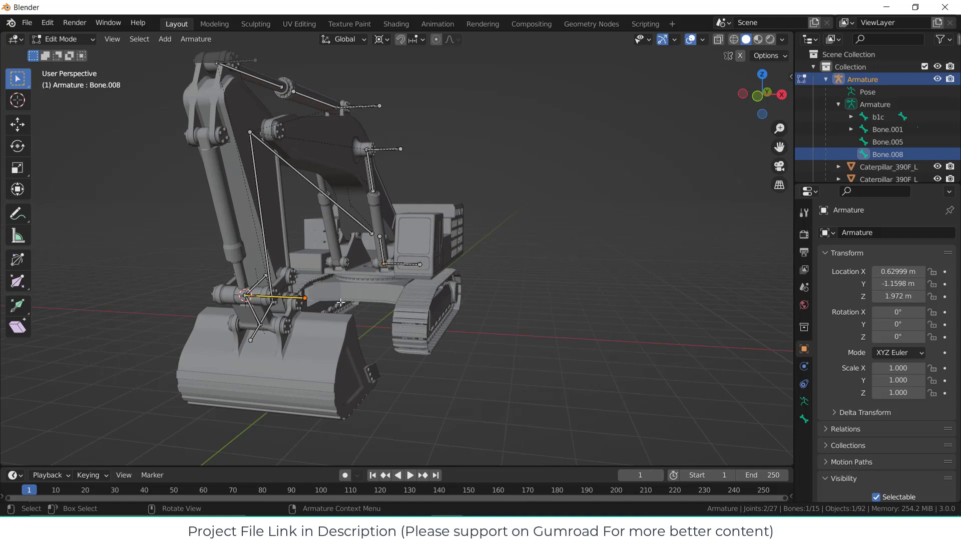
pyautogui.click(805, 419)
pyautogui.click(876, 234)
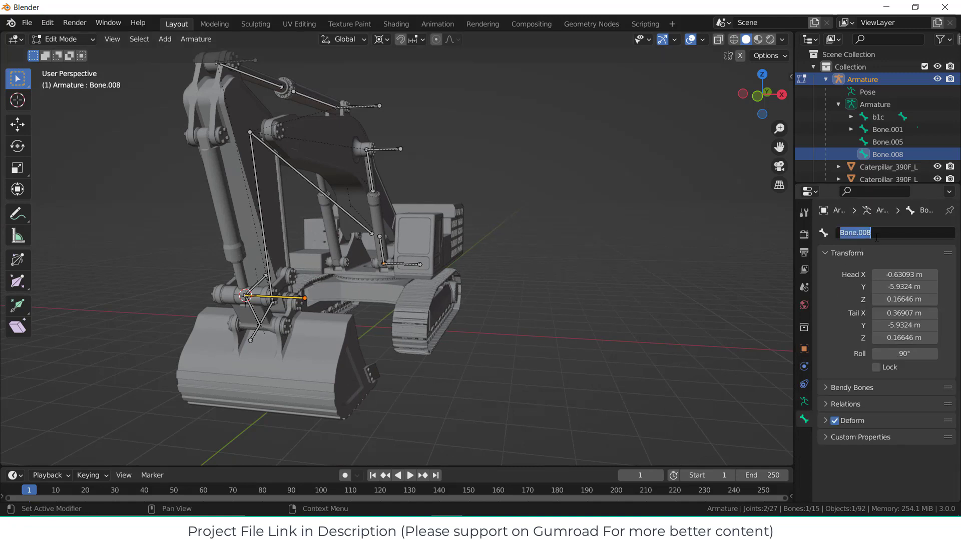
pyautogui.write('t3c')
pyautogui.press('Return')
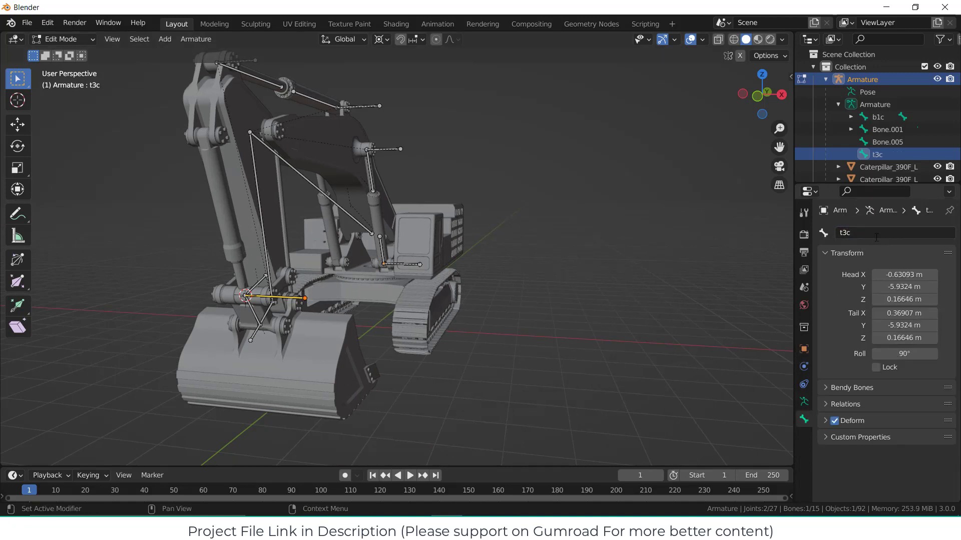
pyautogui.click(845, 233)
pyautogui.click(842, 233)
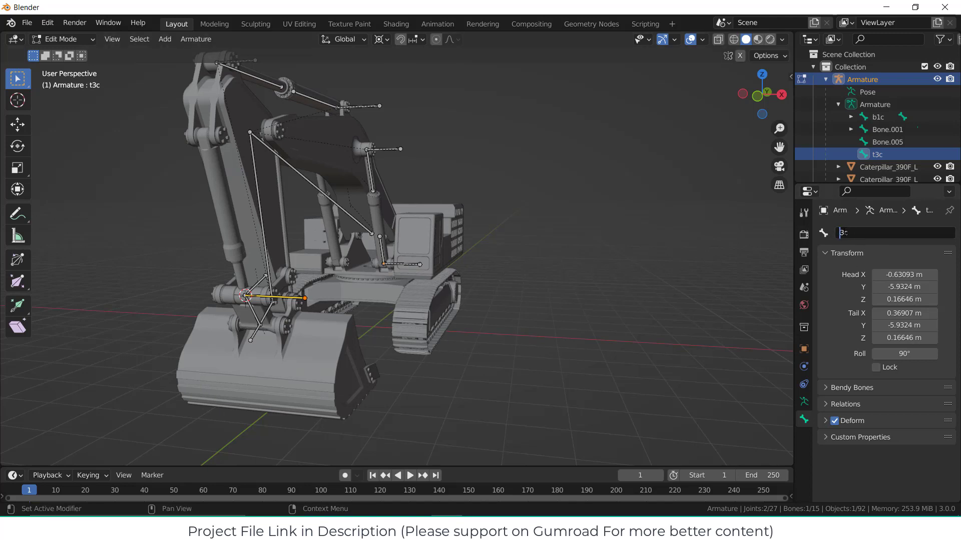
pyautogui.press('Return')
pyautogui.scroll(5, 333, 304)
pyautogui.scroll(-4, 258, 309)
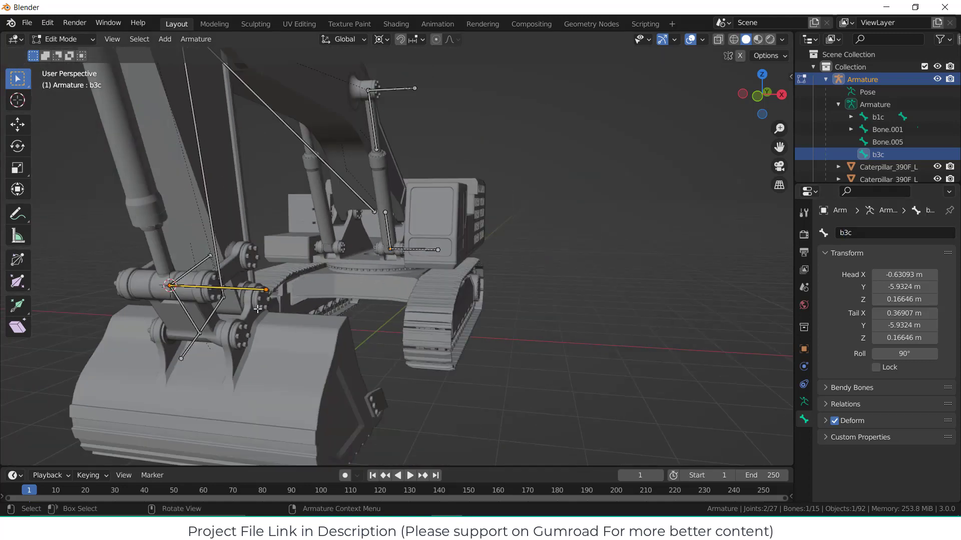
pyautogui.click(169, 285)
pyautogui.press('e')
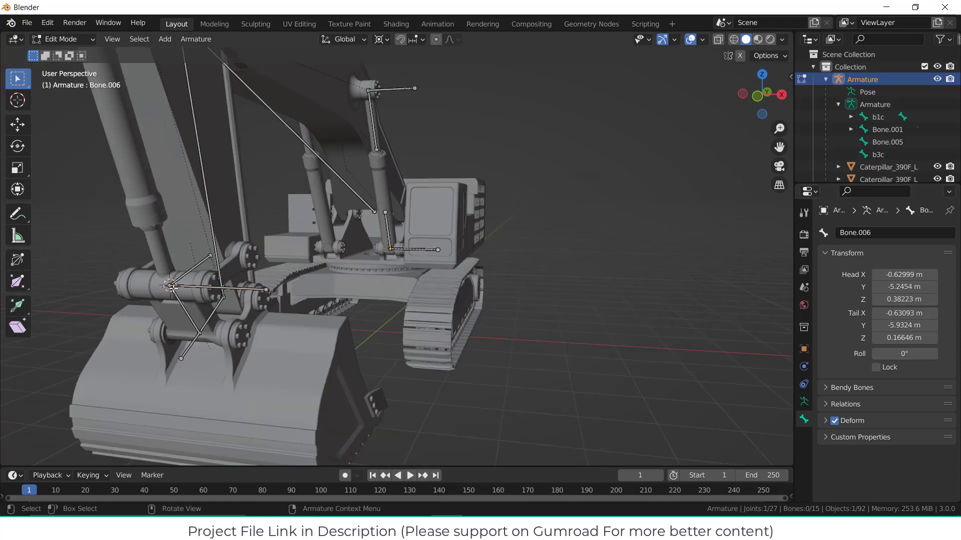
pyautogui.click(212, 288)
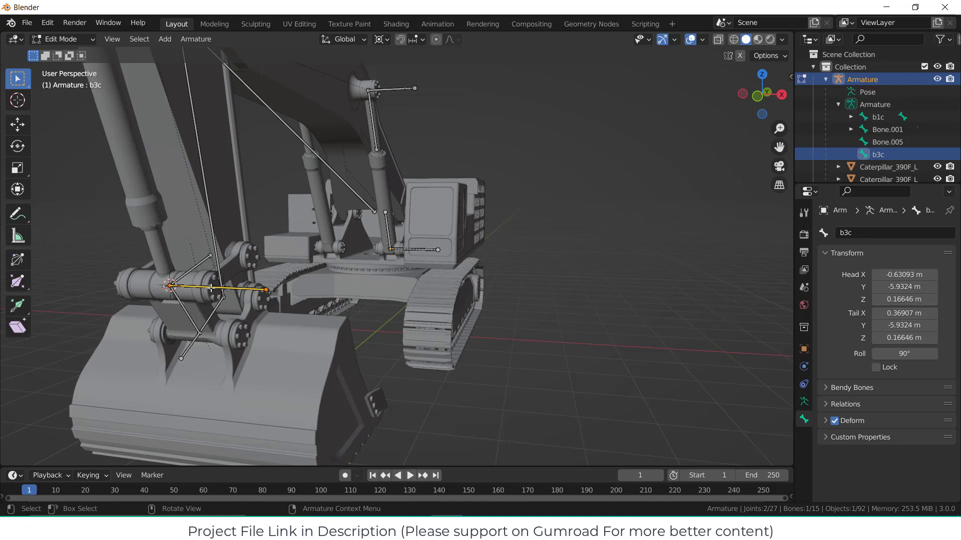
pyautogui.press('e')
pyautogui.rightClick(183, 282)
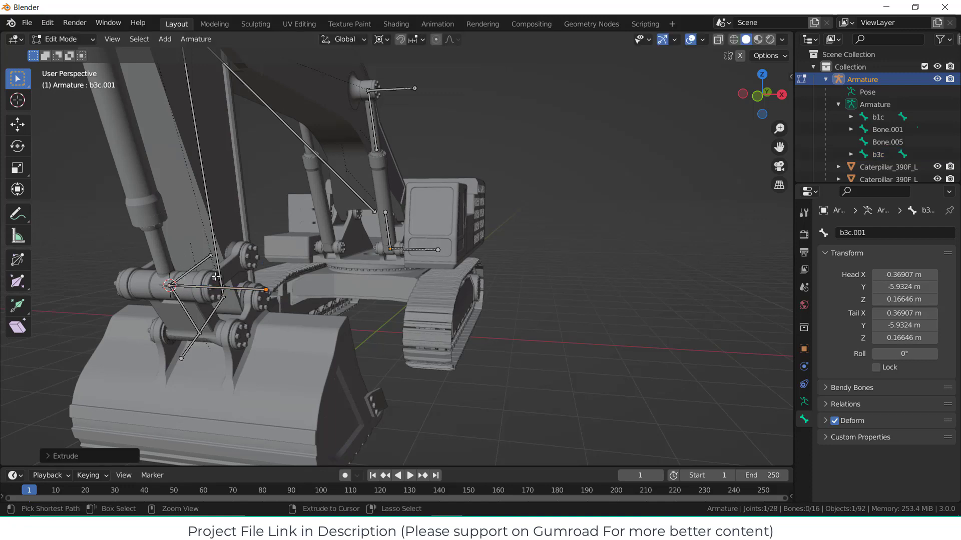
pyautogui.hotkey('ctrl', 'z')
pyautogui.click(172, 286)
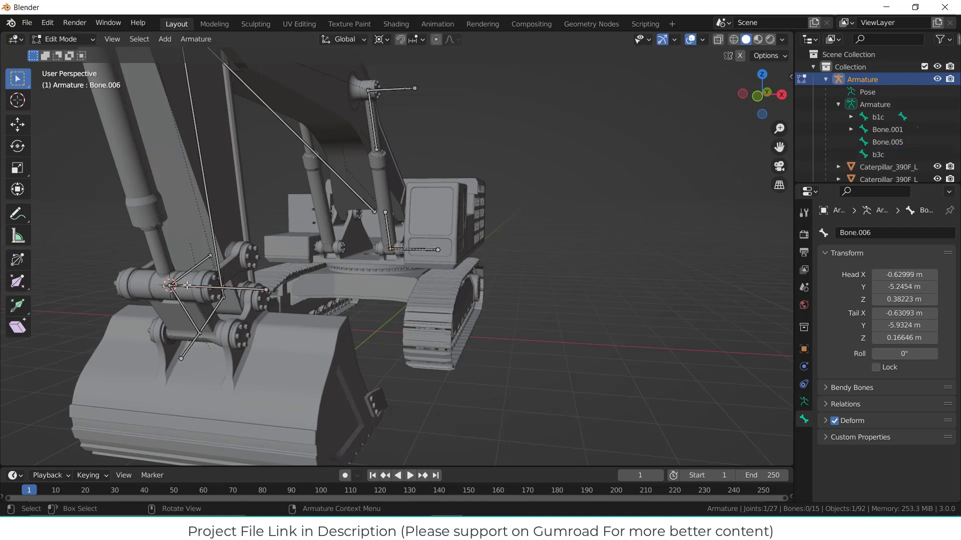
# Hide the two bucket link bones, Bone.006 and Bone.007, that meet at the bucket cylinder's lower pin.
pyautogui.scroll(5, 172, 285)
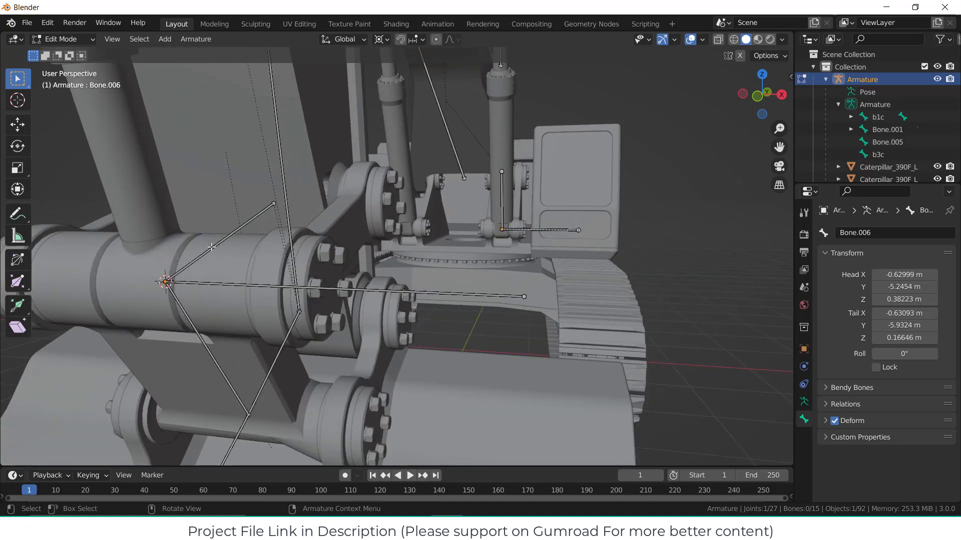
pyautogui.click(215, 246)
pyautogui.click(185, 315)
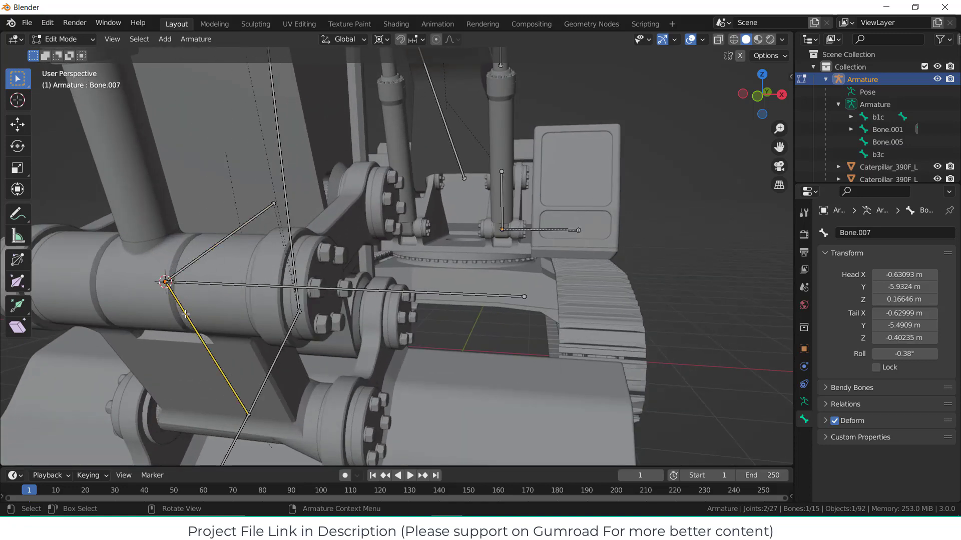
pyautogui.keyDown('shift'); pyautogui.click(198, 261); pyautogui.keyUp('shift')
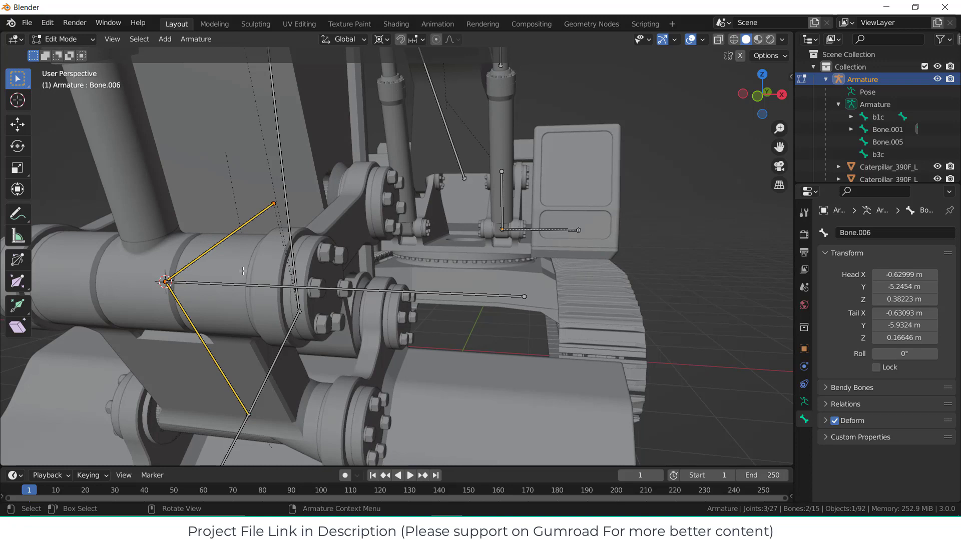
pyautogui.press('h')
# Extrude a bone about 0.39 m long upward from the head of bone b3c along the bucket piston rod.
pyautogui.click(165, 282)
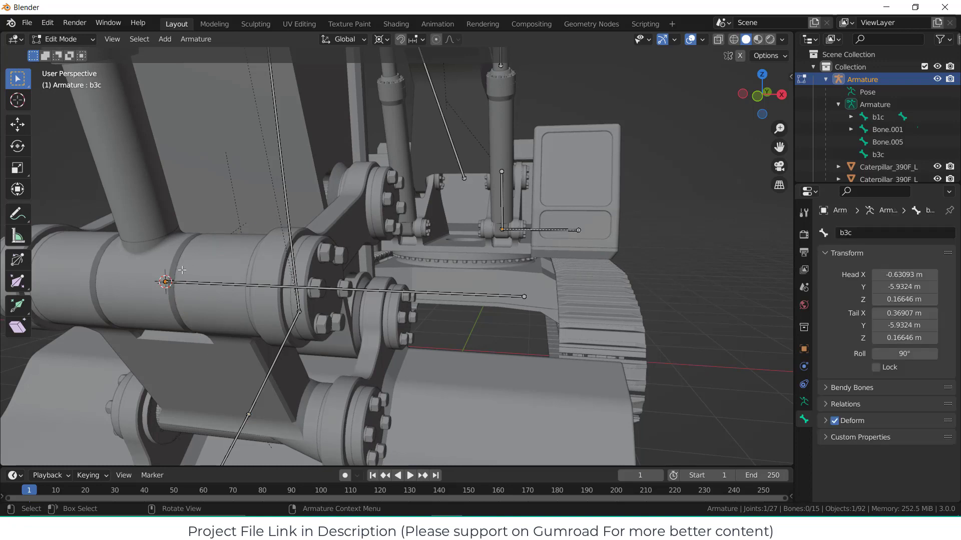
pyautogui.press('e')
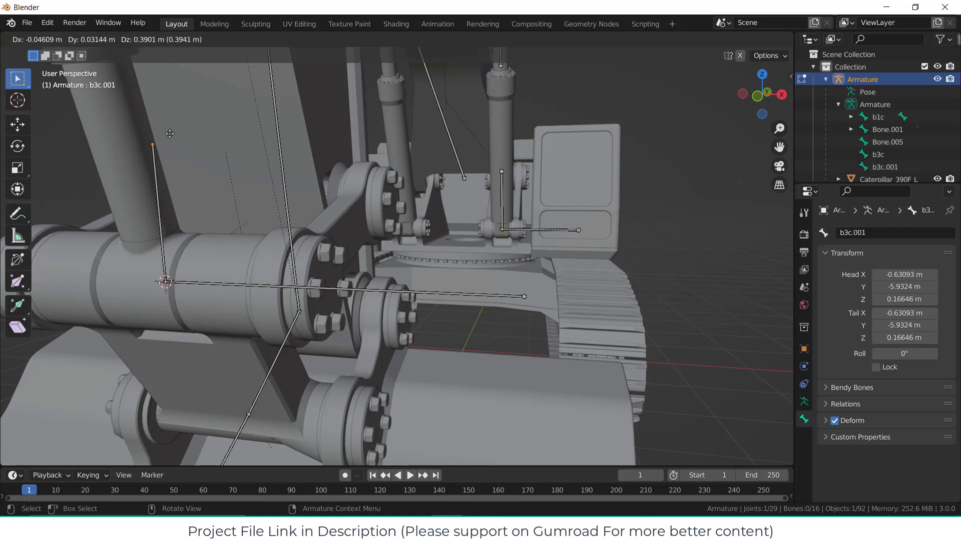
pyautogui.click(182, 153)
# Leave the armature's Edit Mode for Object Mode and select the bucket piston rod in the right orthographic view.
pyautogui.press('KP_3')
pyautogui.scroll(-3, 274, 183)
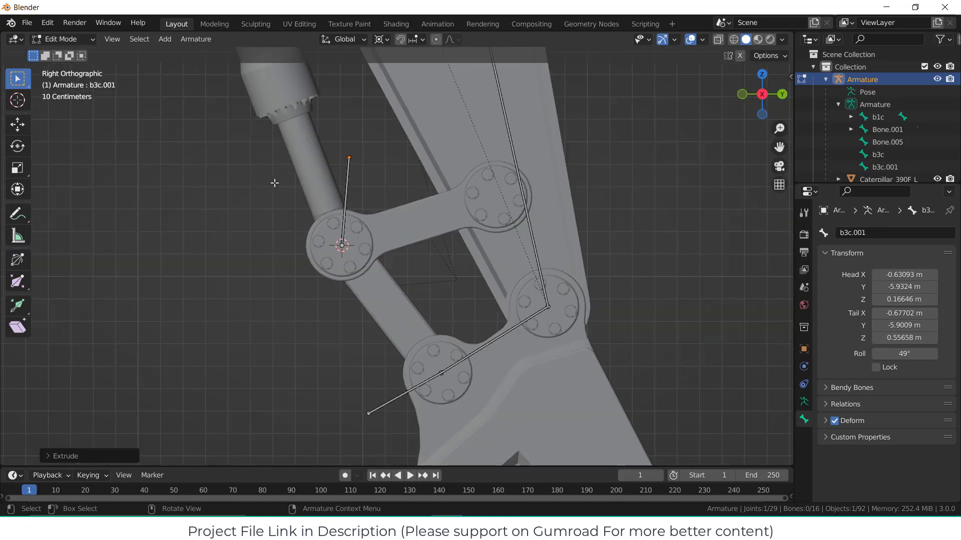
pyautogui.keyDown('shift'); pyautogui.moveTo(300, 159); pyautogui.dragTo(292, 227, button='middle'); pyautogui.keyUp('shift')
pyautogui.click(57, 39)
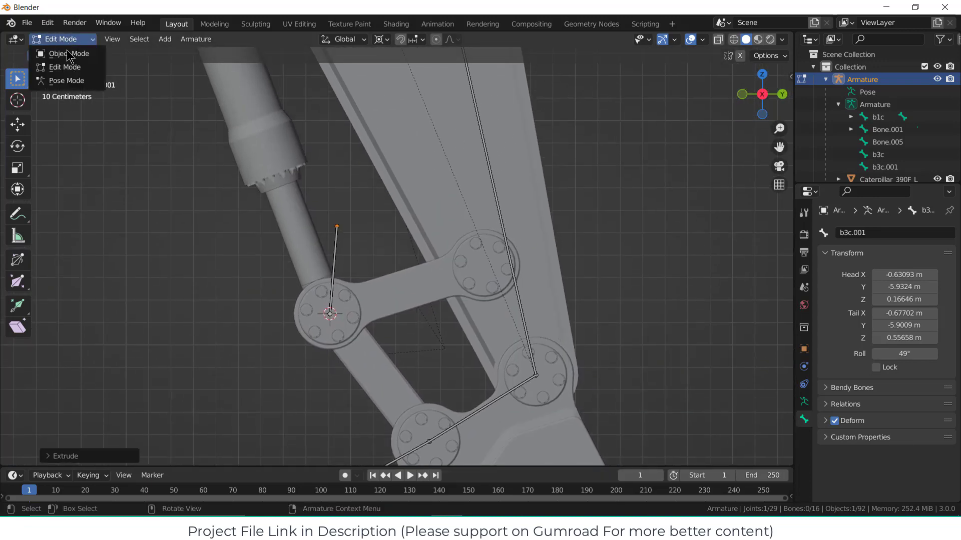
pyautogui.click(50, 51)
pyautogui.click(296, 229)
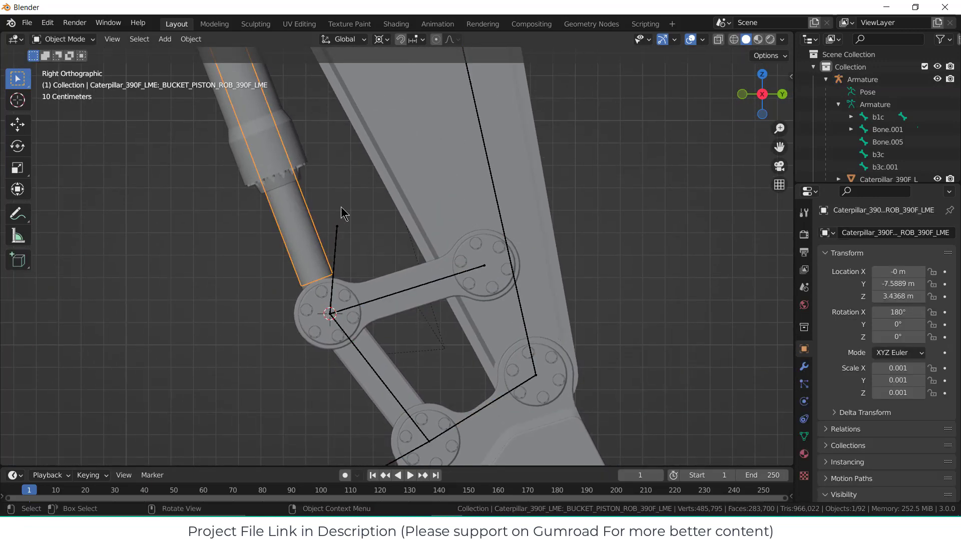
pyautogui.scroll(-2, 341, 206)
pyautogui.hotkey('shift', 's')
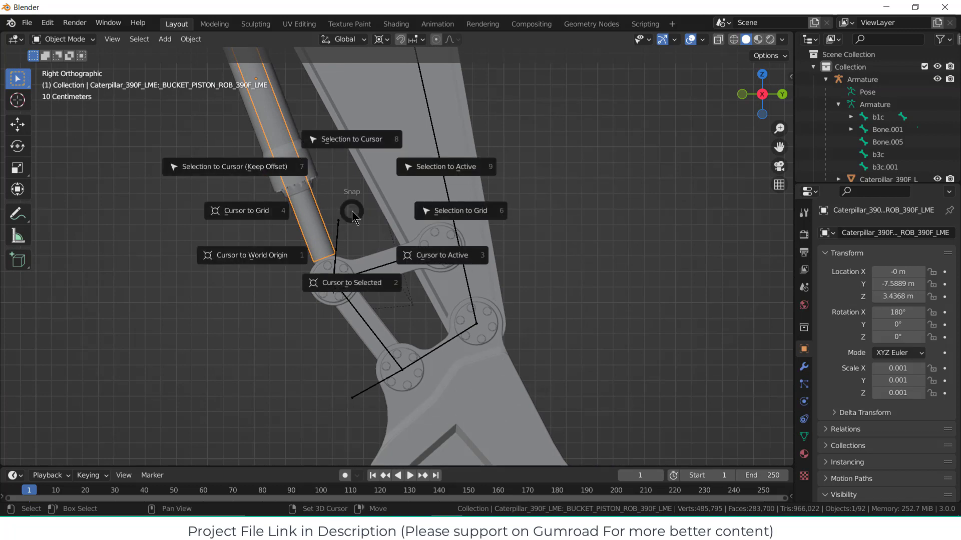
pyautogui.click(353, 145)
pyautogui.click(352, 145)
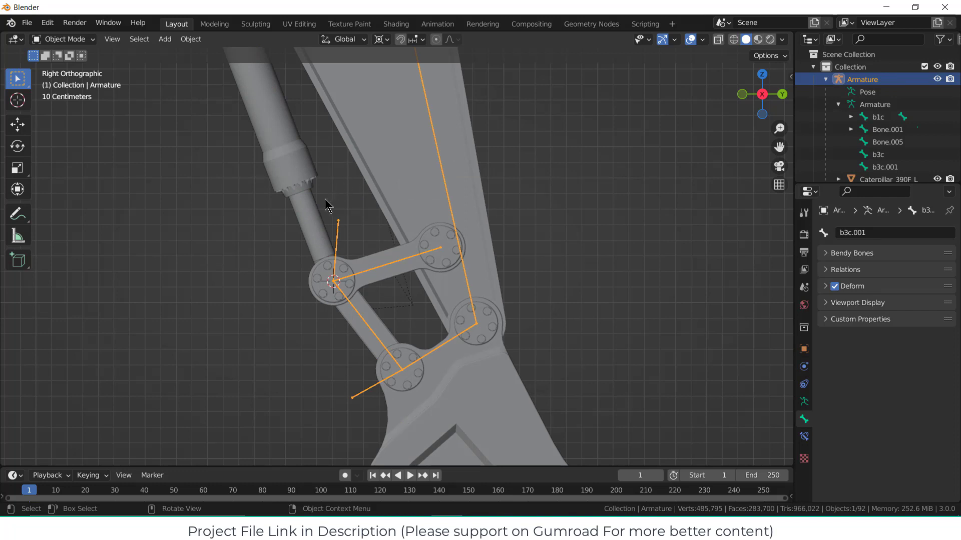
# Snap the 3D cursor to the centre of the bucket piston rod's mesh geometry in Edit Mode and return to Object Mode.
pyautogui.click(323, 222)
pyautogui.press('Tab')
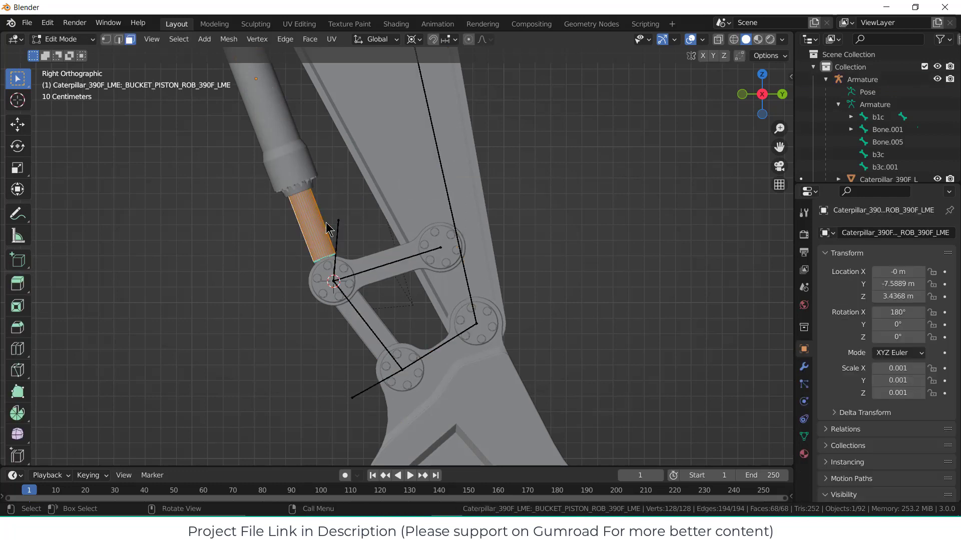
pyautogui.hotkey('shift', 's')
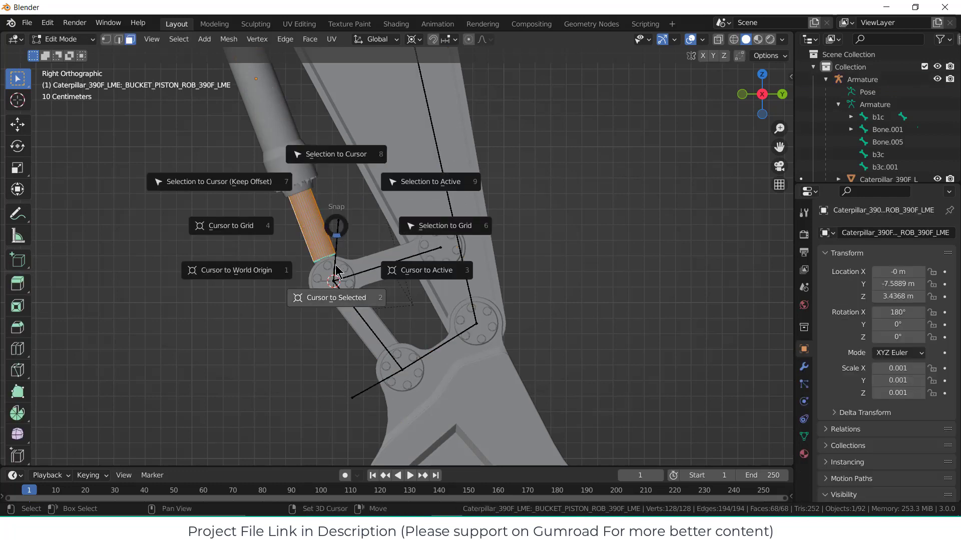
pyautogui.click(337, 300)
pyautogui.press('Tab')
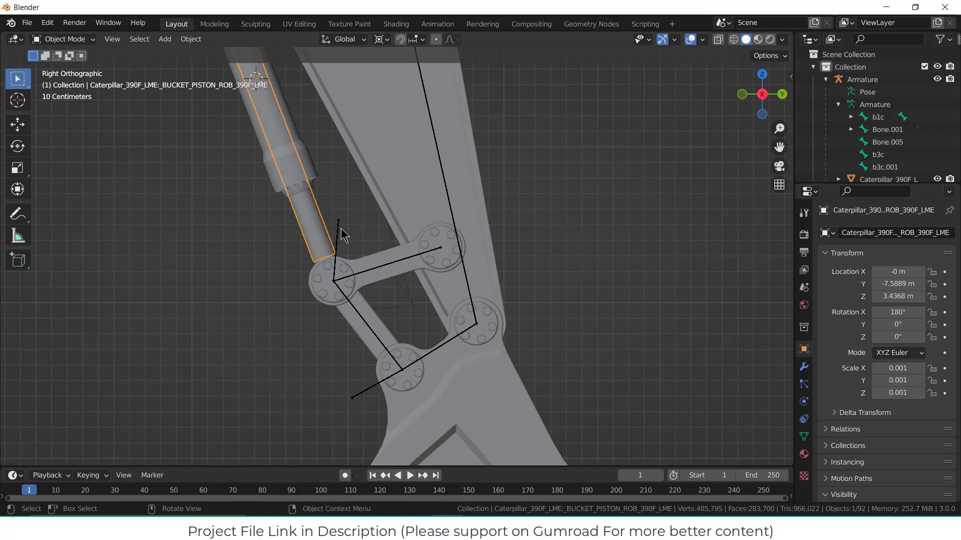
# Edit the armature and snap the tail of bone b3c.001 to the 3D cursor inside the bucket cylinder.
pyautogui.click(341, 228)
pyautogui.press('Tab')
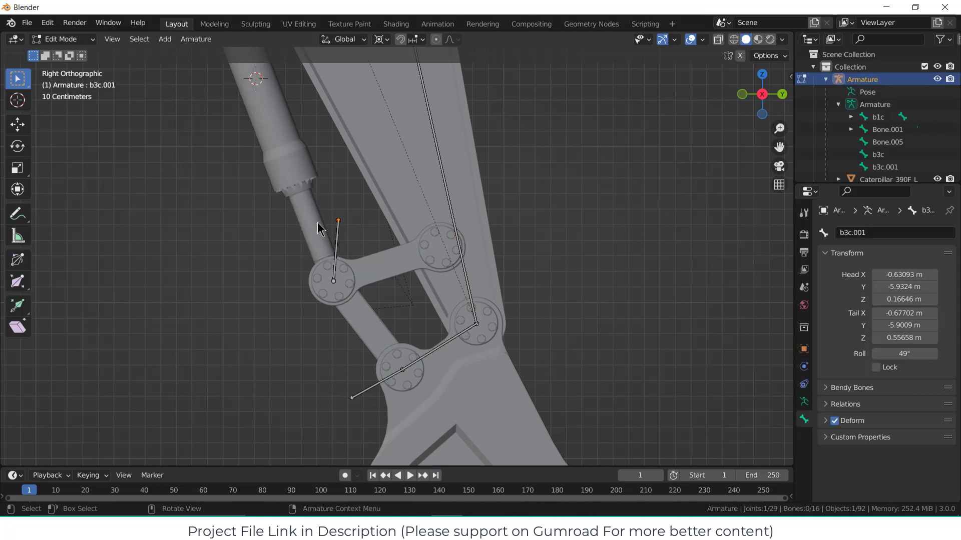
pyautogui.click(63, 39)
pyautogui.hotkey('shift', 's')
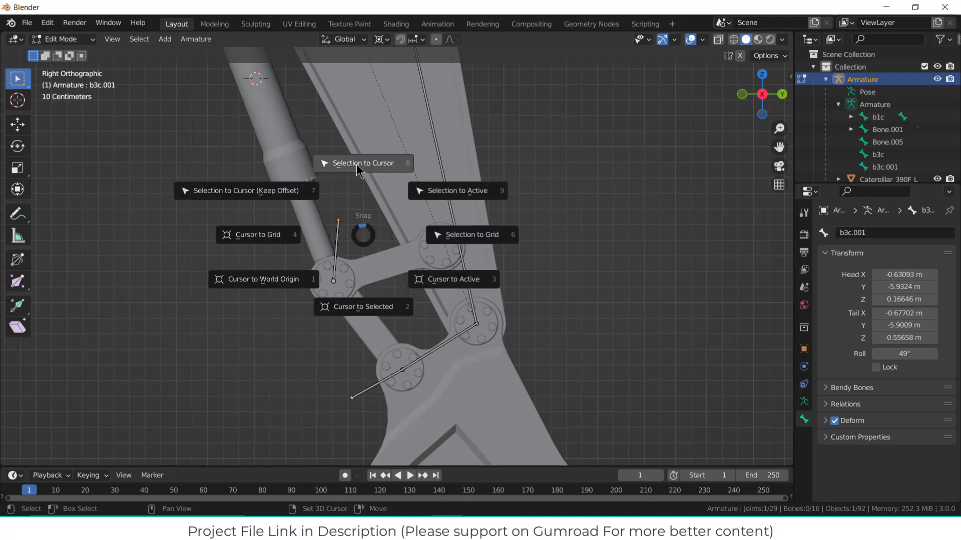
pyautogui.click(353, 180)
pyautogui.scroll(-3, 357, 208)
pyautogui.keyDown('shift'); pyautogui.moveTo(356, 207); pyautogui.dragTo(412, 306, button='middle'); pyautogui.keyUp('shift')
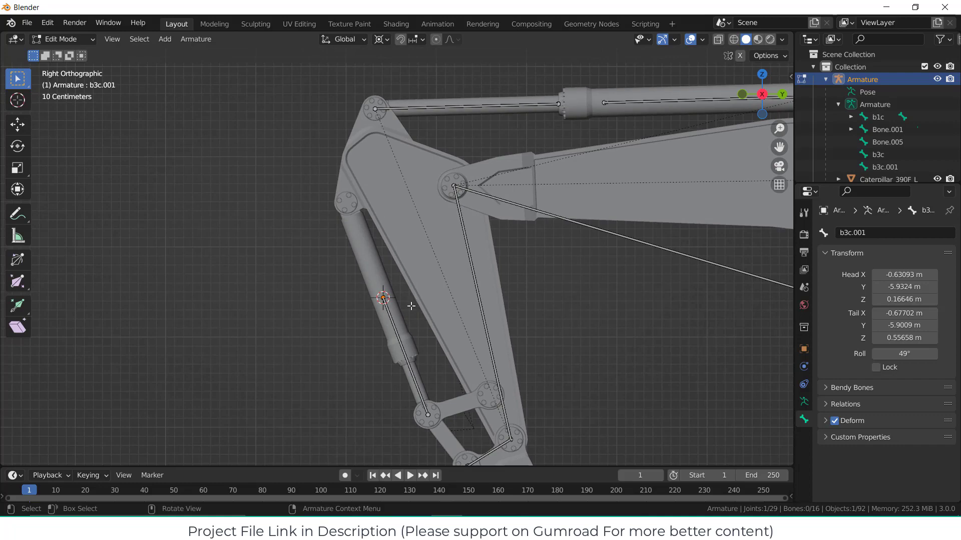
# Leave the armature's Edit Mode for Object Mode and select the bucket cylinder pin at the upper end of the bucket cylinder.
pyautogui.moveTo(420, 342); pyautogui.dragTo(463, 227, button='middle')
pyautogui.moveTo(337, 263); pyautogui.dragTo(271, 290, button='middle')
pyautogui.moveTo(297, 205); pyautogui.dragTo(370, 211, button='middle')
pyautogui.scroll(3, 287, 187)
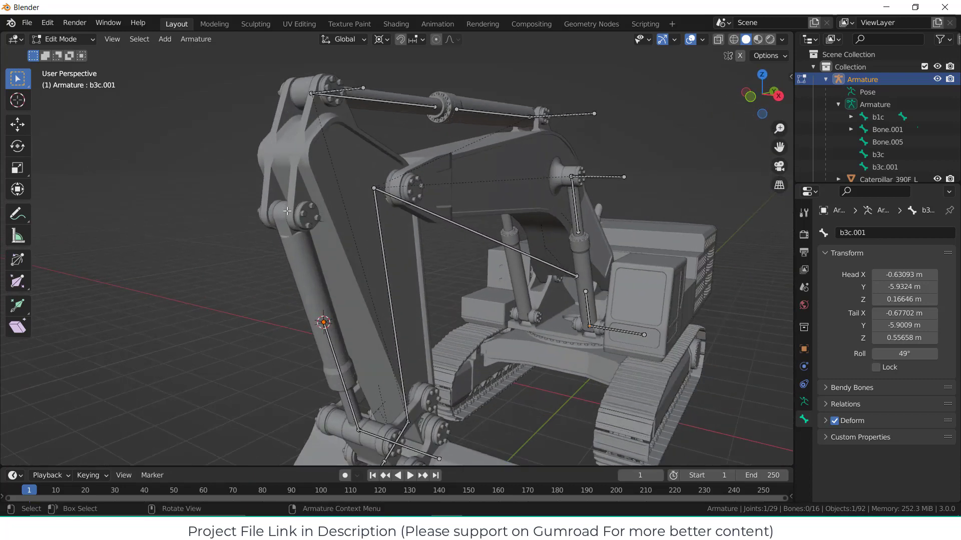
pyautogui.scroll(1, 284, 217)
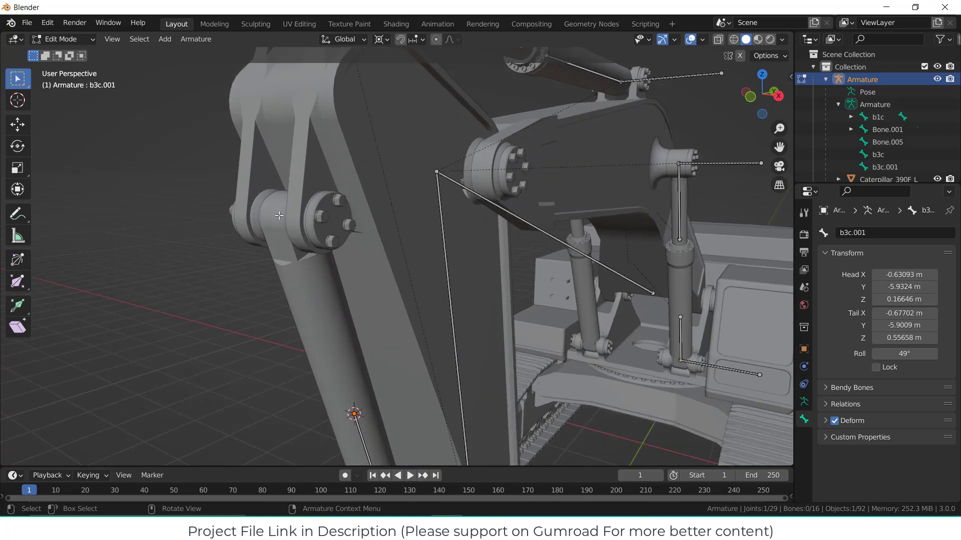
pyautogui.click(61, 39)
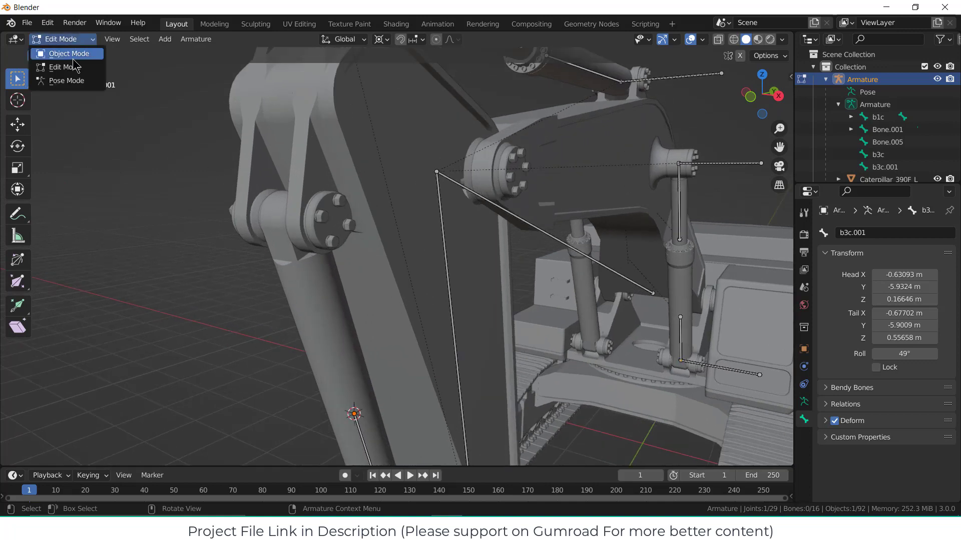
pyautogui.click(55, 52)
pyautogui.click(334, 209)
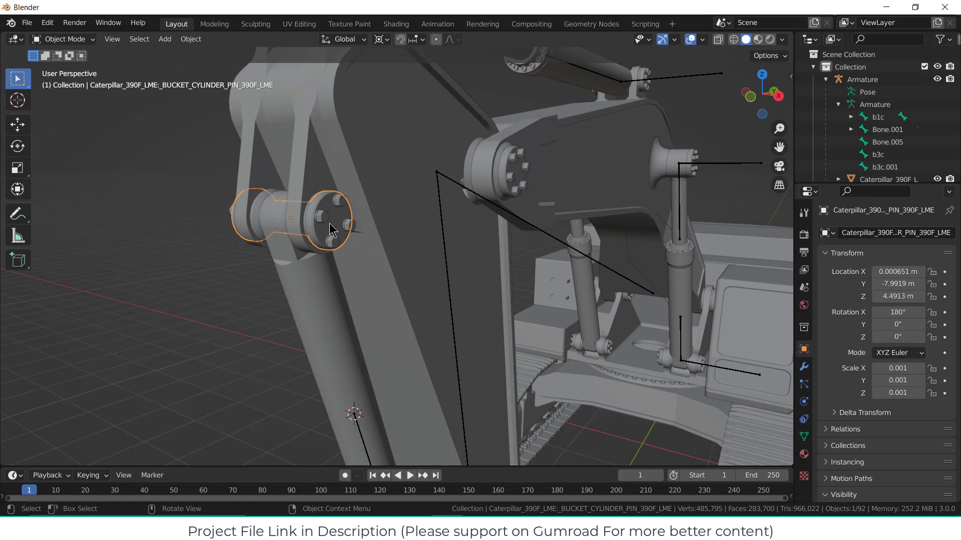
# Snap the 3D cursor to the selected bucket cylinder pin and switch to the right orthographic view.
pyautogui.moveTo(323, 250); pyautogui.dragTo(299, 246, button='middle')
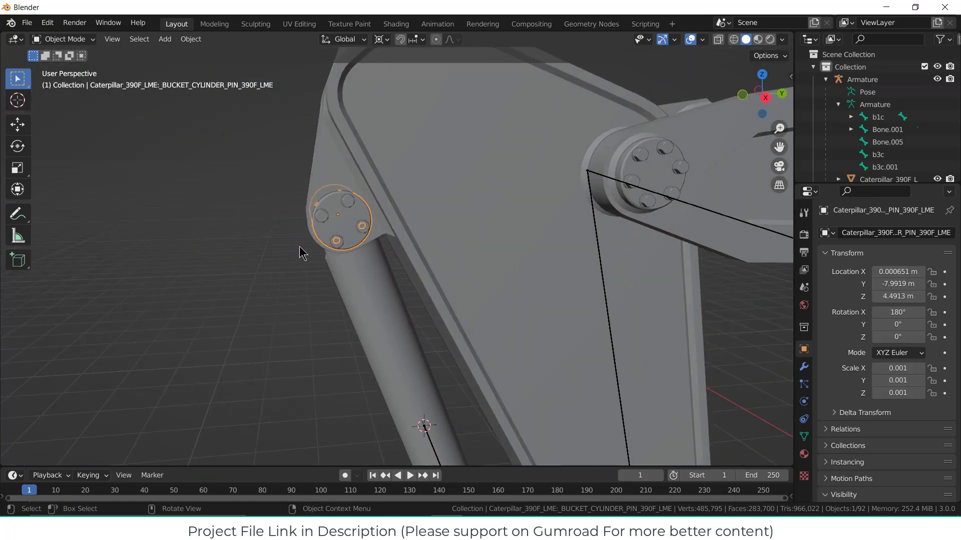
pyautogui.moveTo(347, 220); pyautogui.dragTo(370, 224, button='middle')
pyautogui.hotkey('shift', 's')
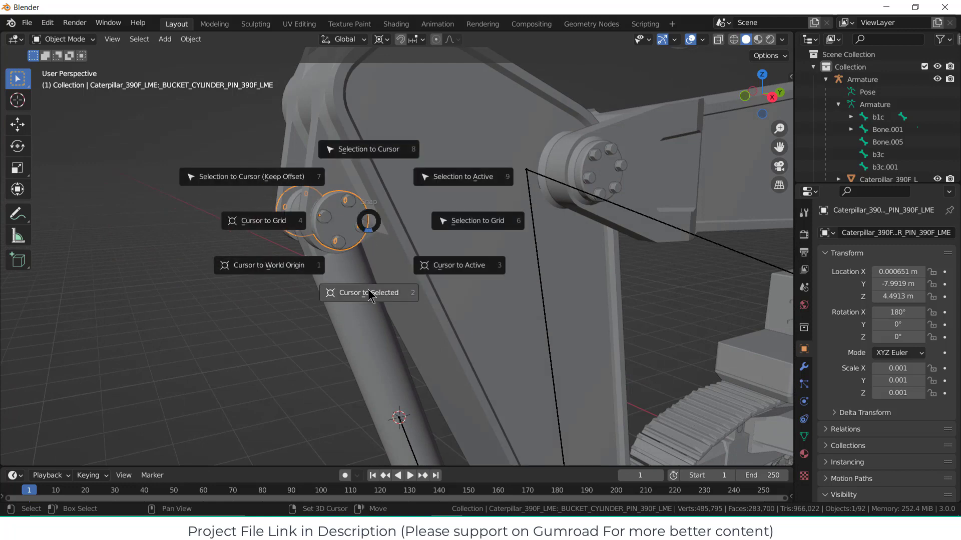
pyautogui.click(353, 291)
pyautogui.press('KP_3')
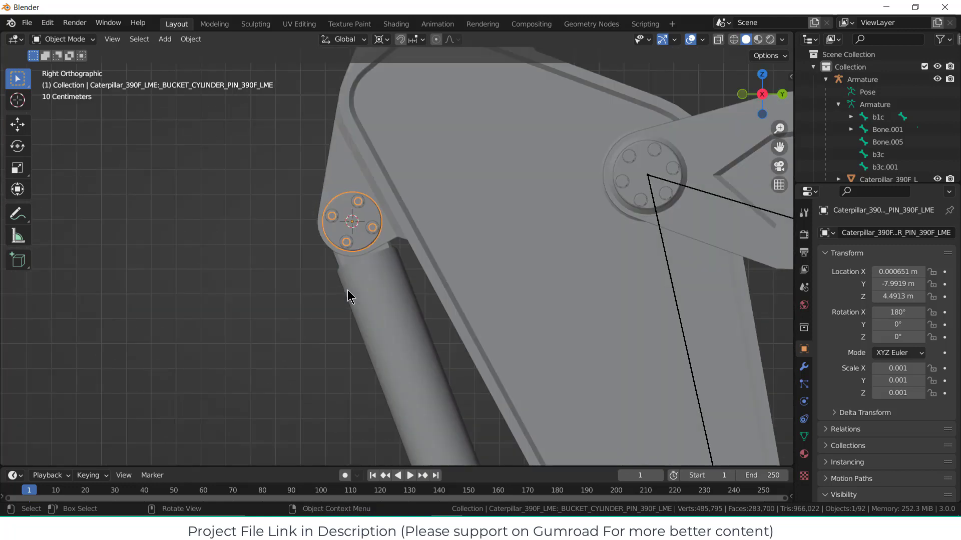
pyautogui.scroll(-2, 274, 242)
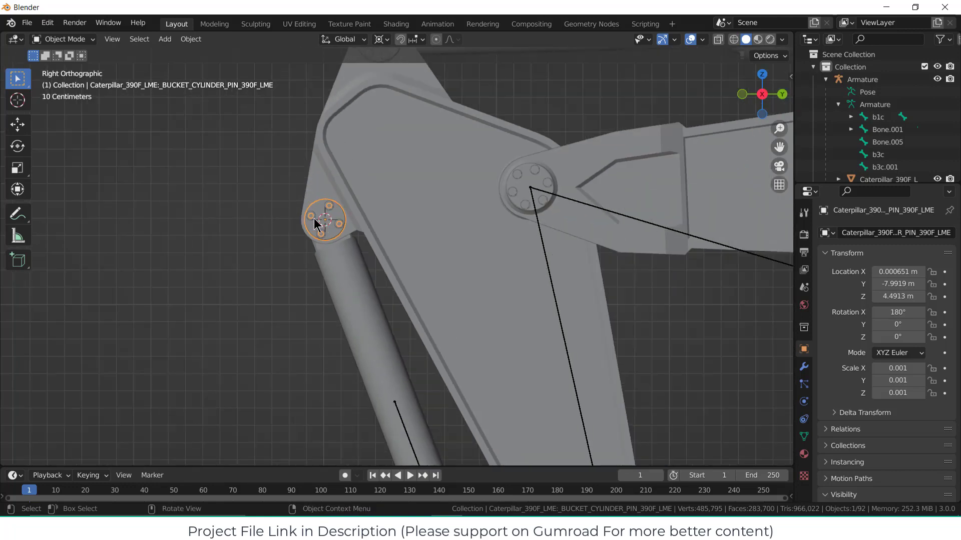
# Edit the armature and add a single bone at the 3D cursor on the bucket cylinder pin.
pyautogui.click(863, 79)
pyautogui.click(62, 39)
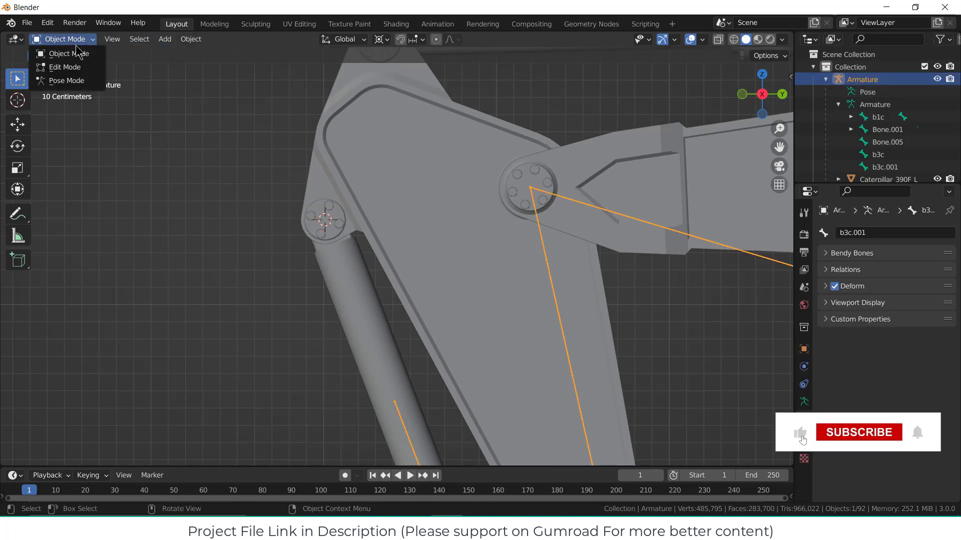
pyautogui.click(63, 67)
pyautogui.click(164, 39)
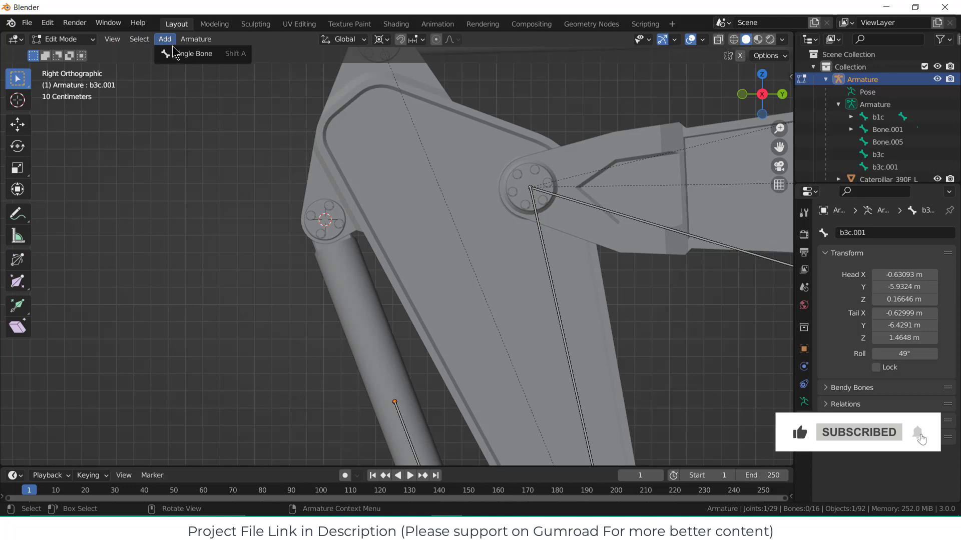
pyautogui.click(177, 54)
pyautogui.scroll(-3, 290, 201)
pyautogui.moveTo(290, 203); pyautogui.dragTo(333, 209, button='middle')
# Rotate the new bone at the bucket cylinder pin 90° about the global Y axis.
pyautogui.click(302, 142)
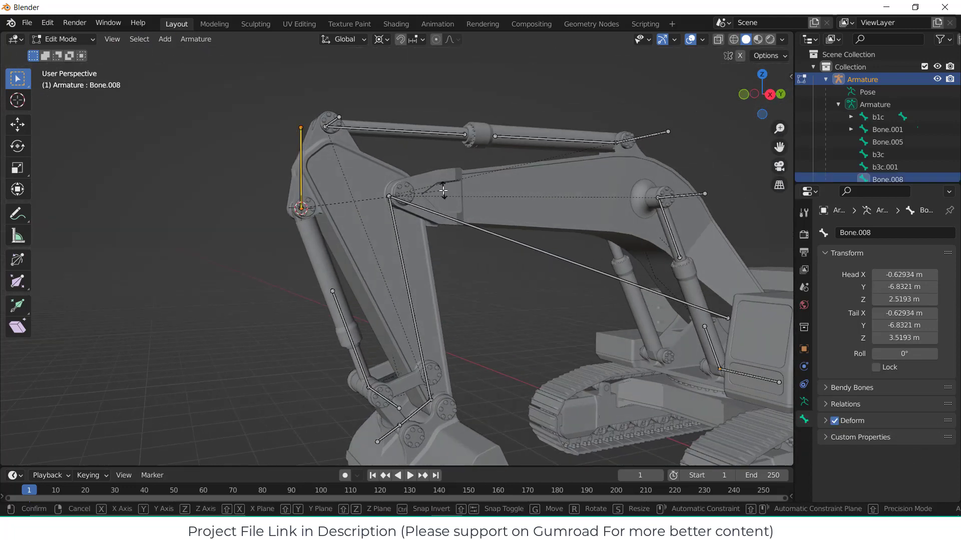
pyautogui.press('r')
pyautogui.write('y')
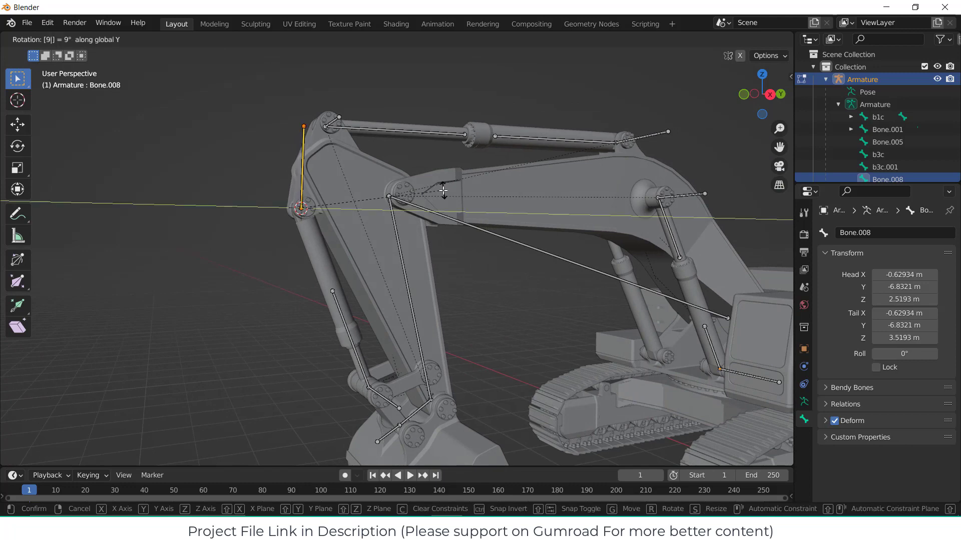
pyautogui.write('90')
pyautogui.press('Return')
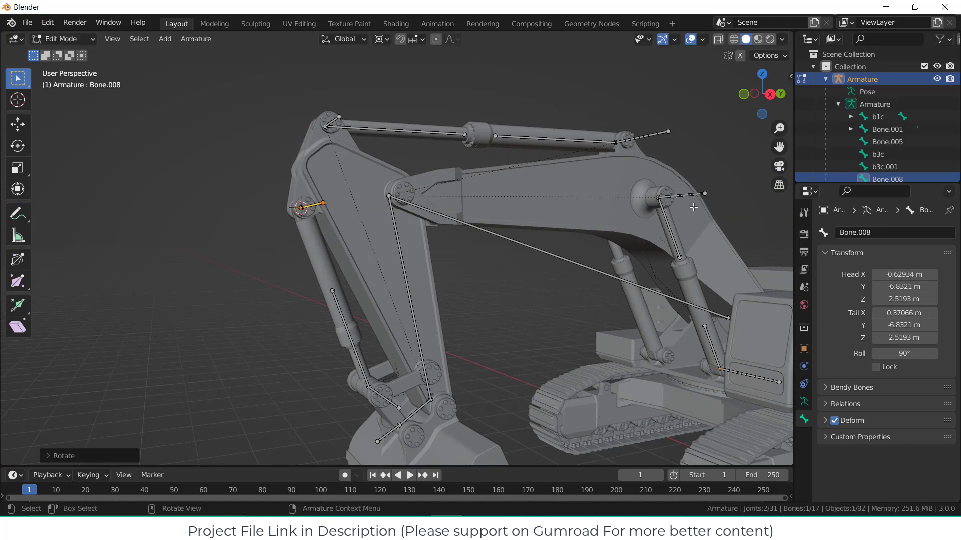
# Rename the bone at the bucket cylinder pin as t3c.
pyautogui.click(864, 232)
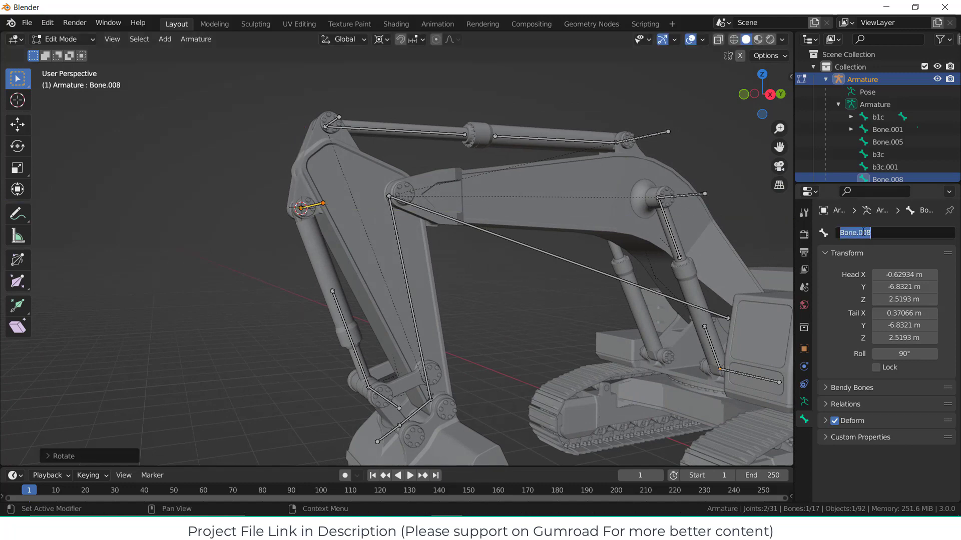
pyautogui.write('t3c')
pyautogui.press('Return')
# Extrude a bone about 0.72 m long from the head of bone t3c down along the bucket cylinder in the right orthographic view.
pyautogui.scroll(3, 234, 205)
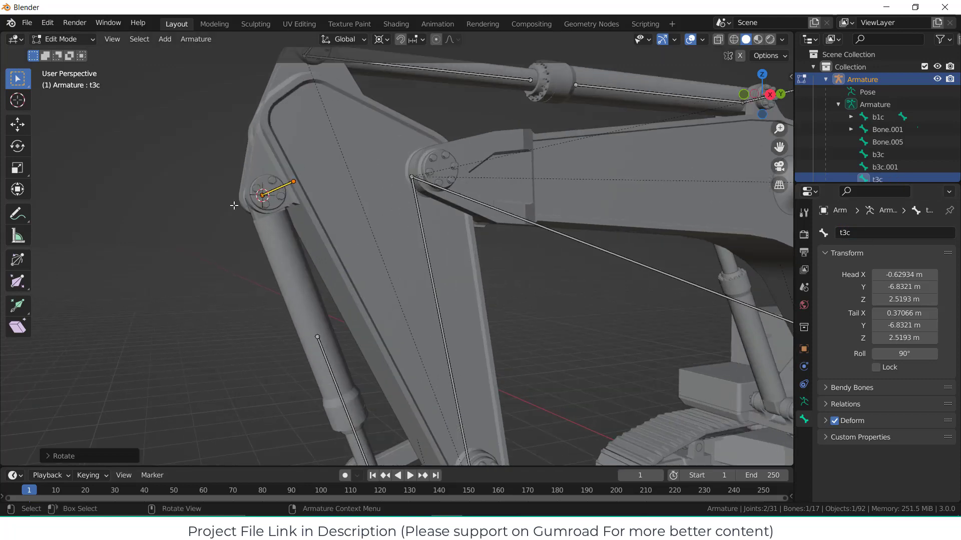
pyautogui.press('KP_3')
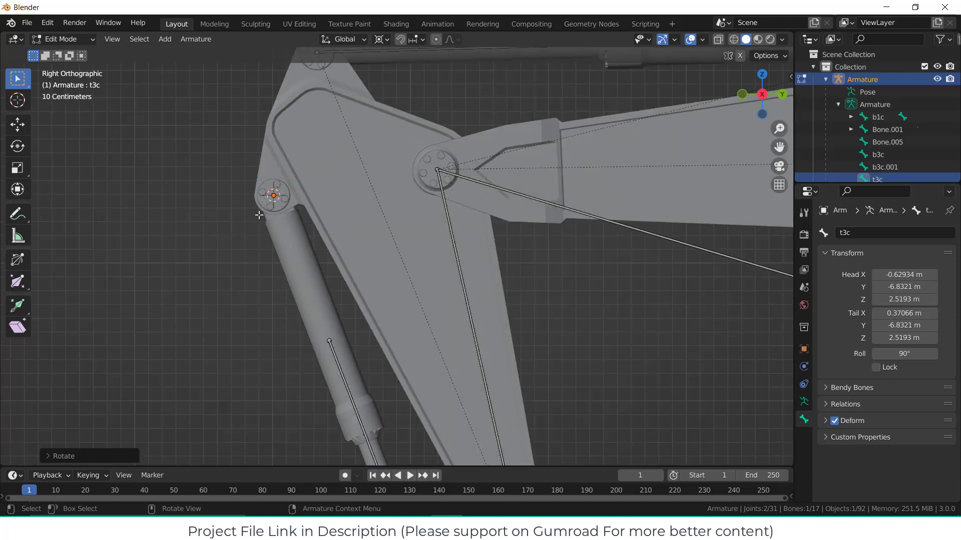
pyautogui.moveTo(275, 210); pyautogui.dragTo(306, 220, button='middle')
pyautogui.click(267, 195)
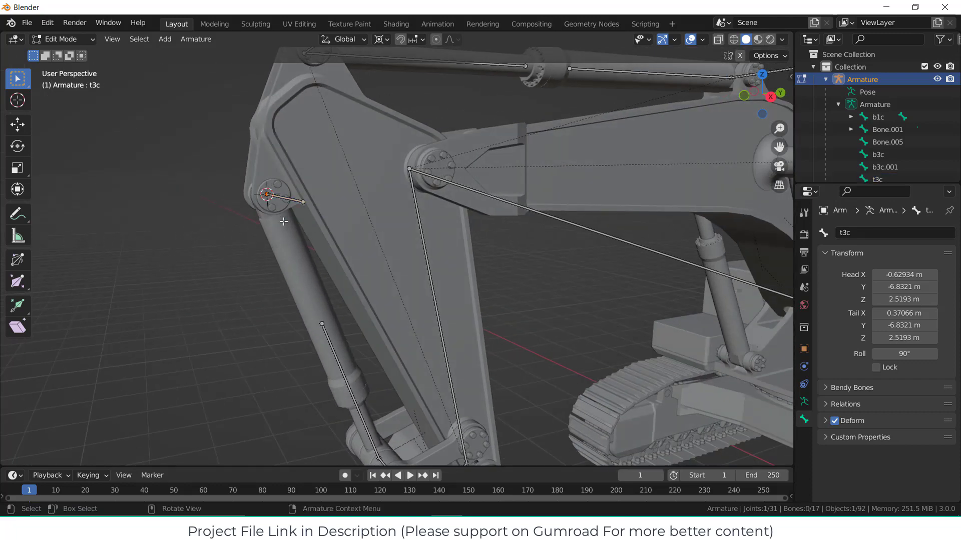
pyautogui.press('KP_3')
pyautogui.press('e')
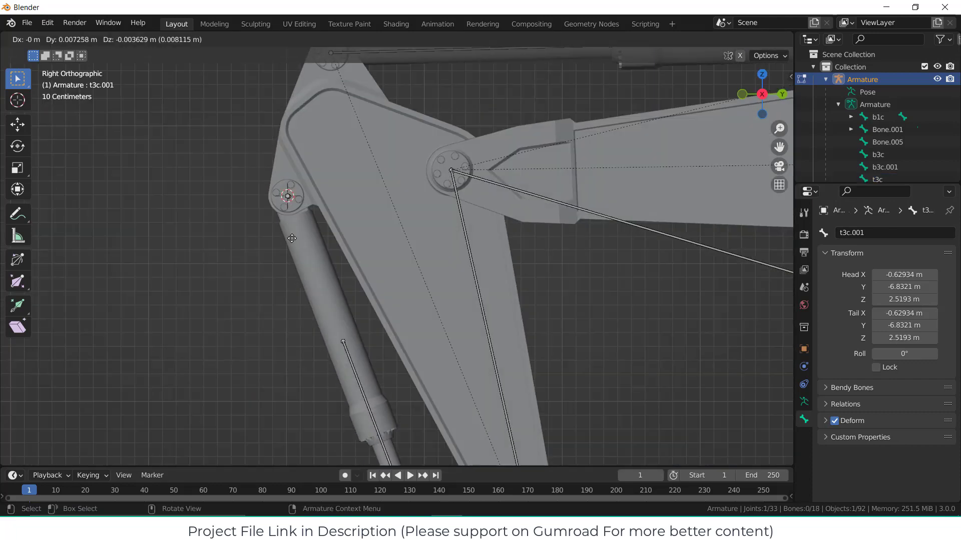
pyautogui.click(324, 317)
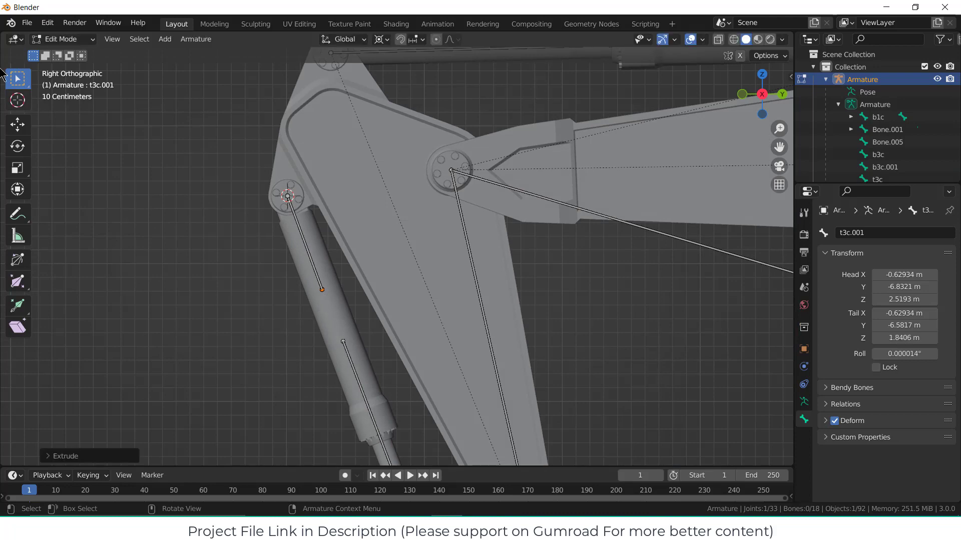
# Snap the 3D cursor to the centre of the bucket cylinder bore's mesh geometry in Edit Mode and return to Object Mode.
pyautogui.click(64, 39)
pyautogui.click(59, 36)
pyautogui.click(322, 315)
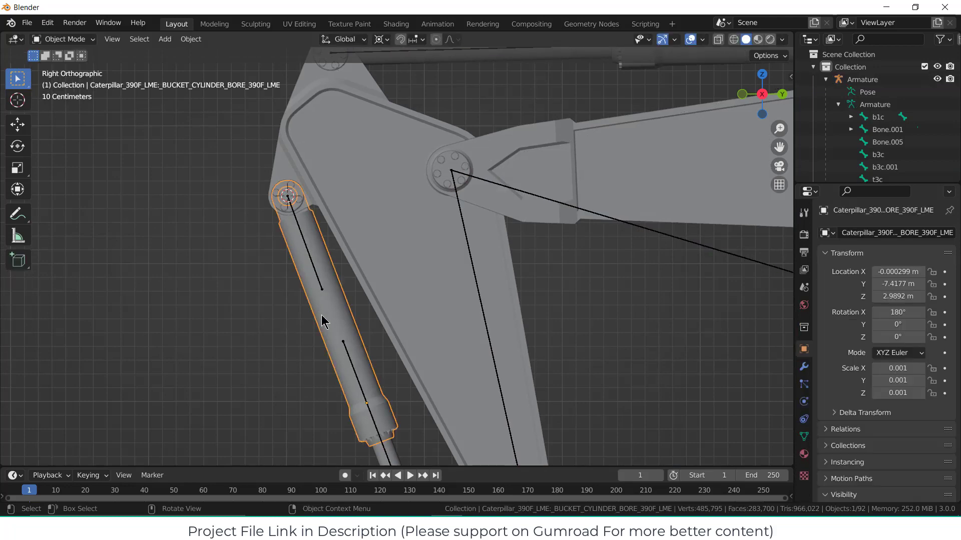
pyautogui.press('Tab')
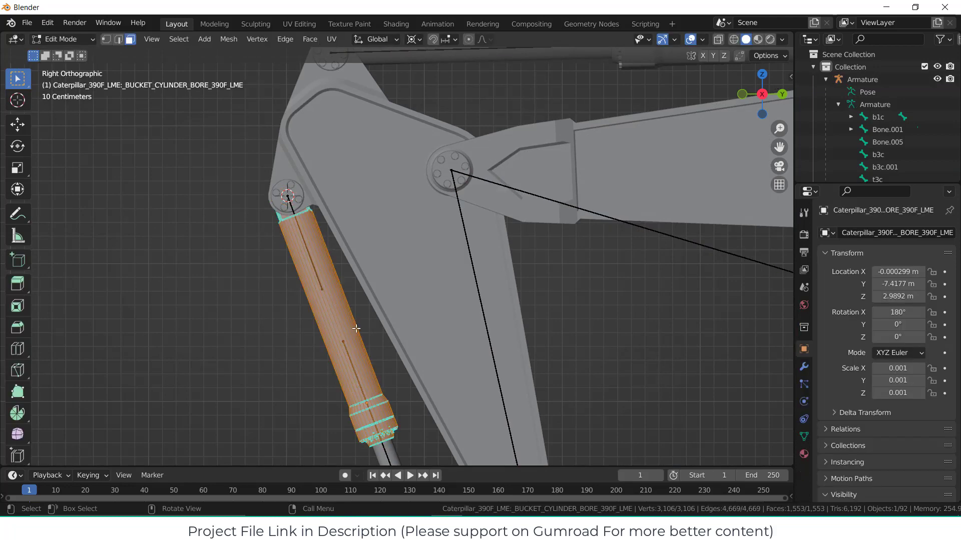
pyautogui.hotkey('shift', 's')
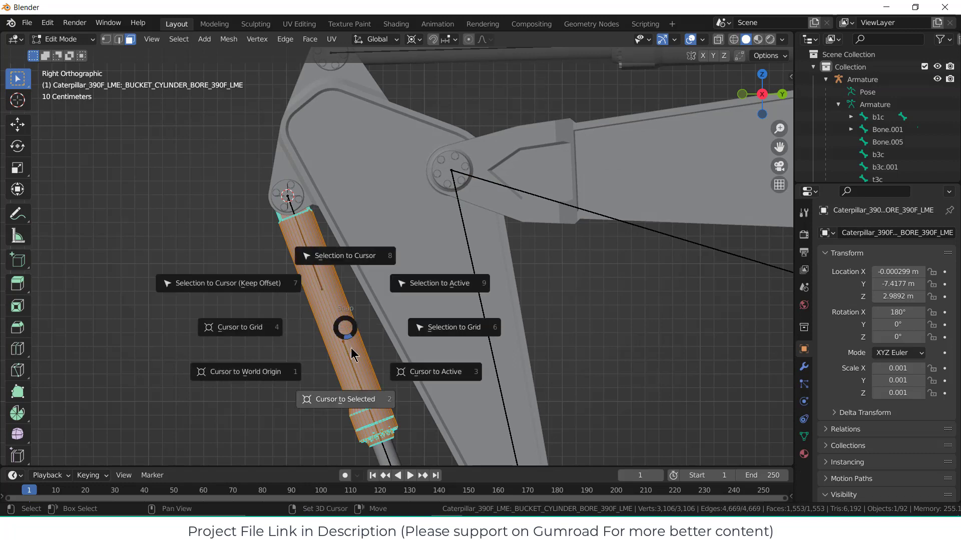
pyautogui.click(350, 403)
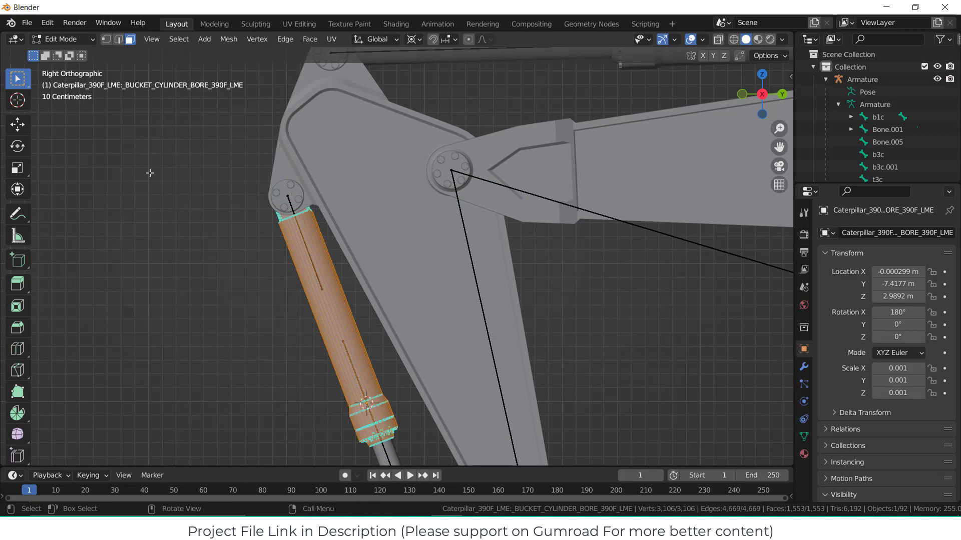
pyautogui.click(78, 39)
pyautogui.click(85, 56)
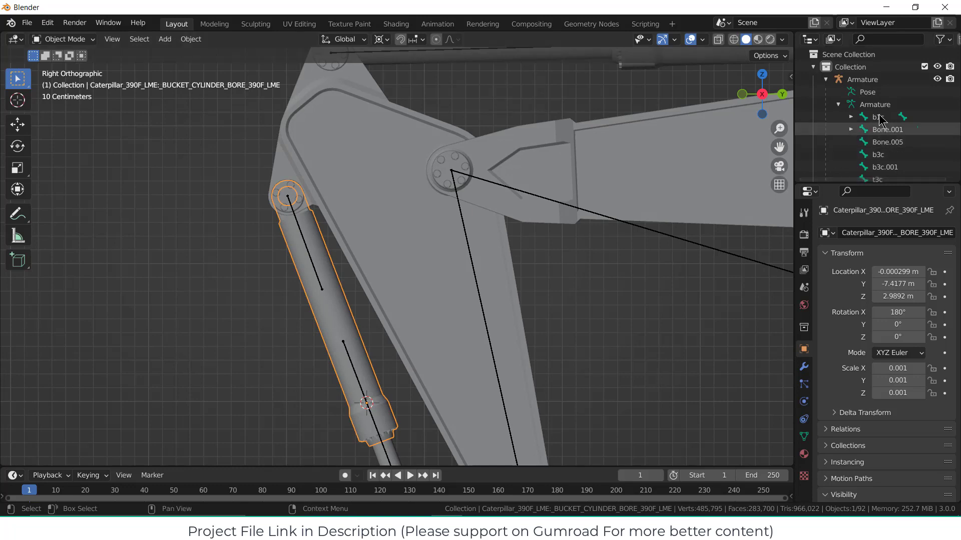
# Edit the armature and snap the tail of bone t3c.001 to the 3D cursor in the bucket cylinder bore.
pyautogui.click(863, 79)
pyautogui.click(317, 281)
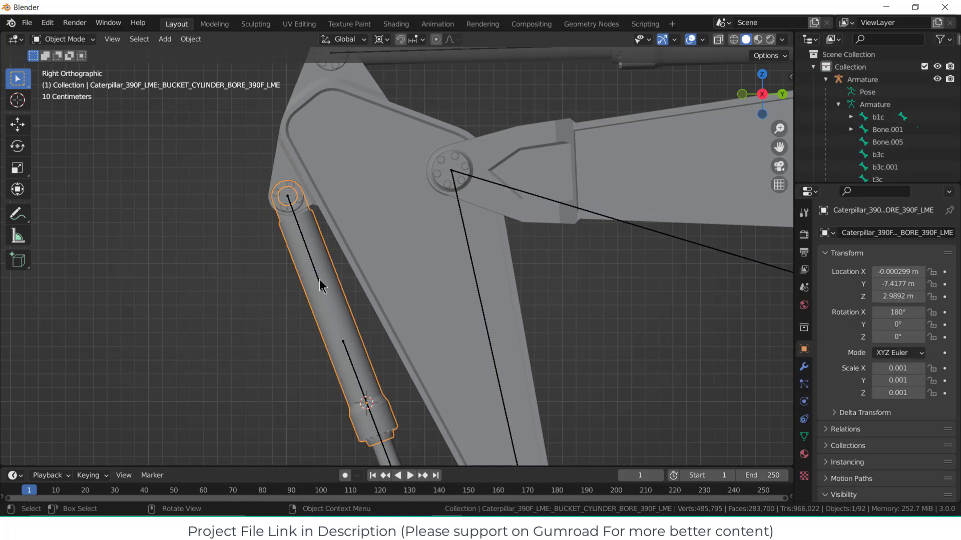
pyautogui.hotkey('ctrl', 'z')
pyautogui.press('Tab')
pyautogui.click(323, 290)
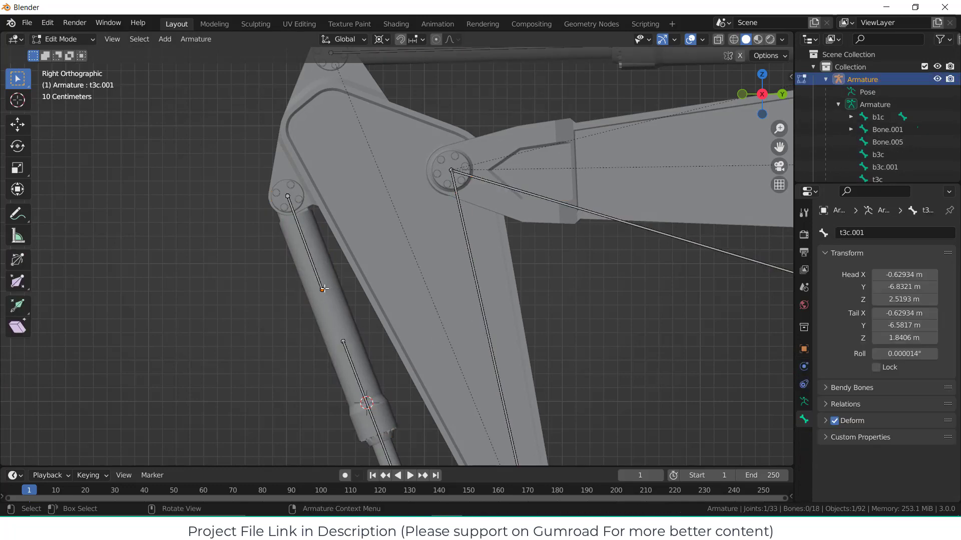
pyautogui.hotkey('shift', 's')
pyautogui.click(361, 254)
pyautogui.click(274, 346)
# Put the armature in Pose Mode and add a Damped Track constraint to bone b3c.001 on the bucket piston rod.
pyautogui.moveTo(274, 347); pyautogui.dragTo(345, 360, button='middle')
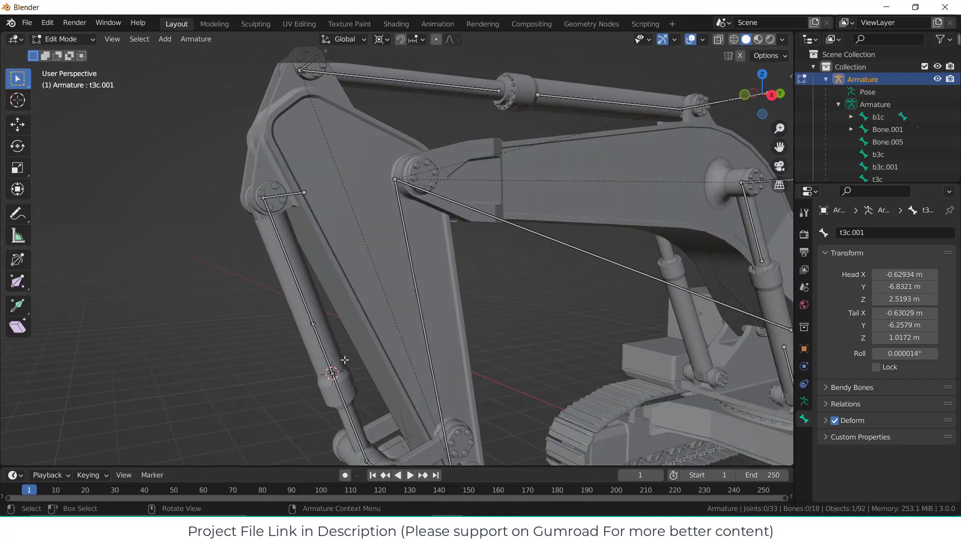
pyautogui.click(56, 40)
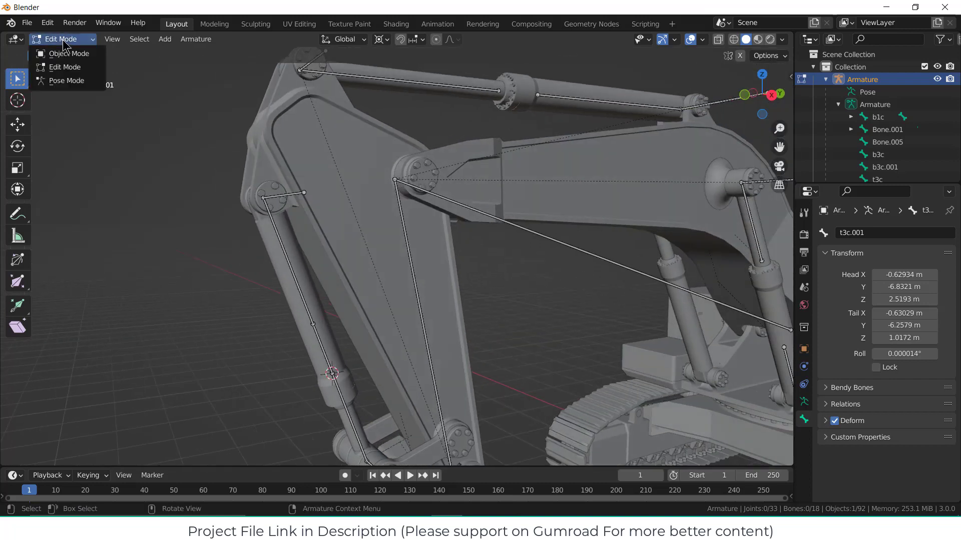
pyautogui.click(70, 80)
pyautogui.click(351, 418)
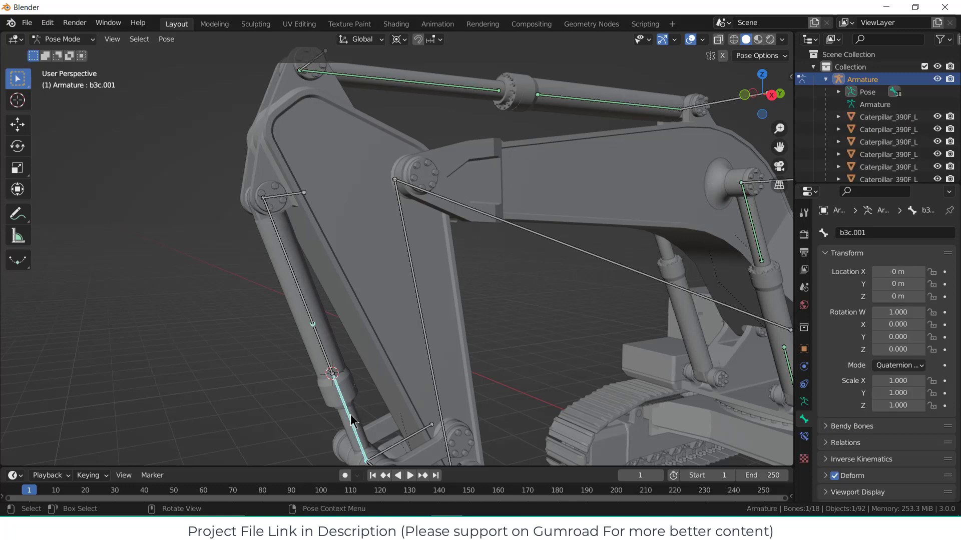
pyautogui.click(803, 436)
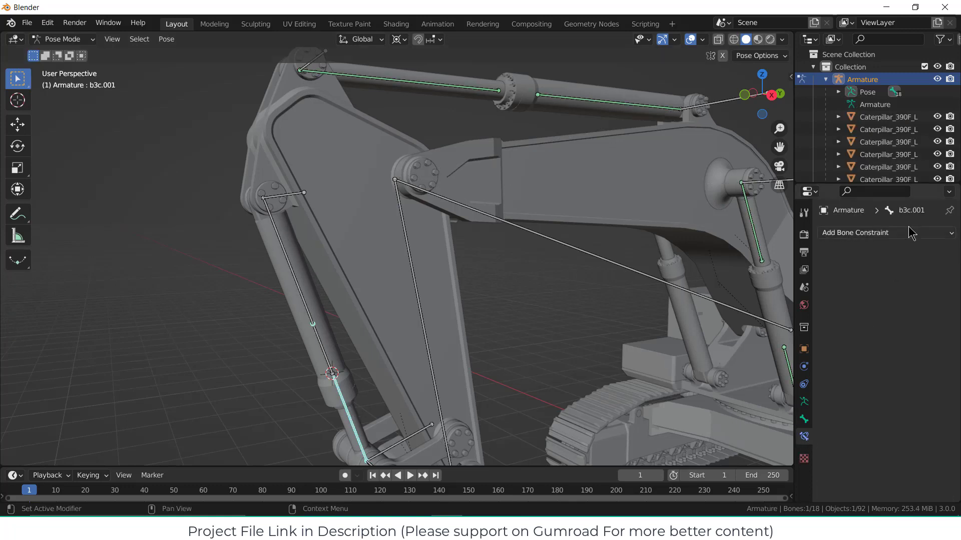
pyautogui.click(910, 232)
pyautogui.click(823, 281)
# Target the Damped Track constraint of bone b3c.001 at the Armature object's bone t3c.
pyautogui.click(909, 272)
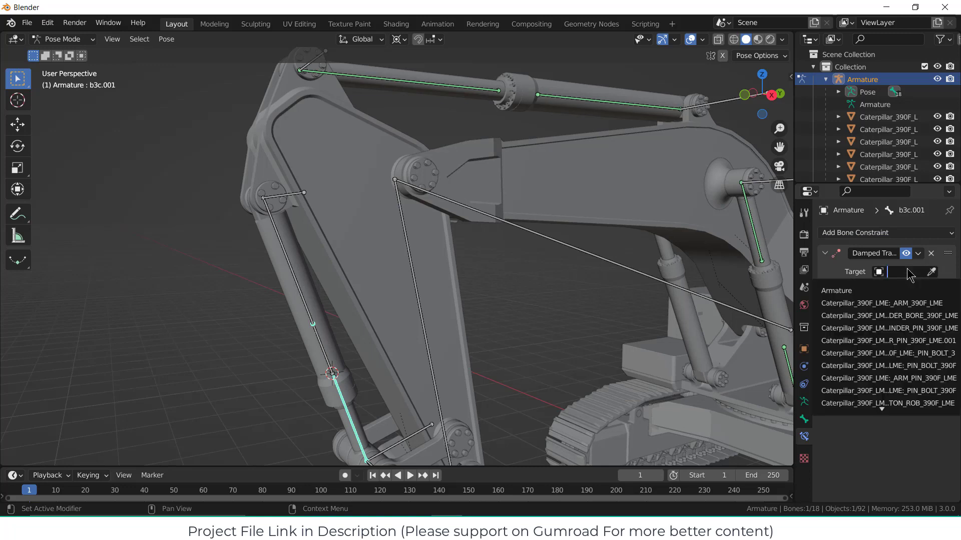
pyautogui.click(902, 291)
pyautogui.click(899, 286)
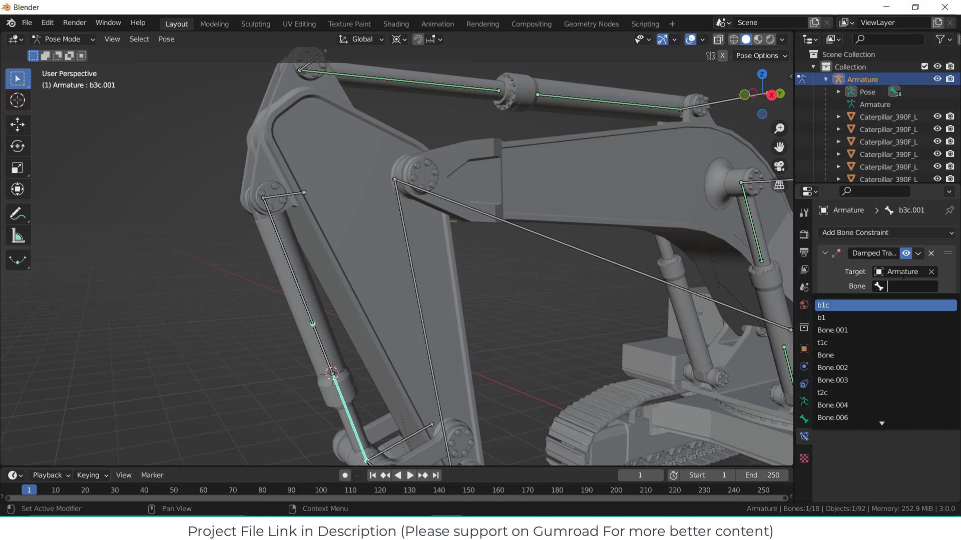
pyautogui.write('t')
pyautogui.click(871, 330)
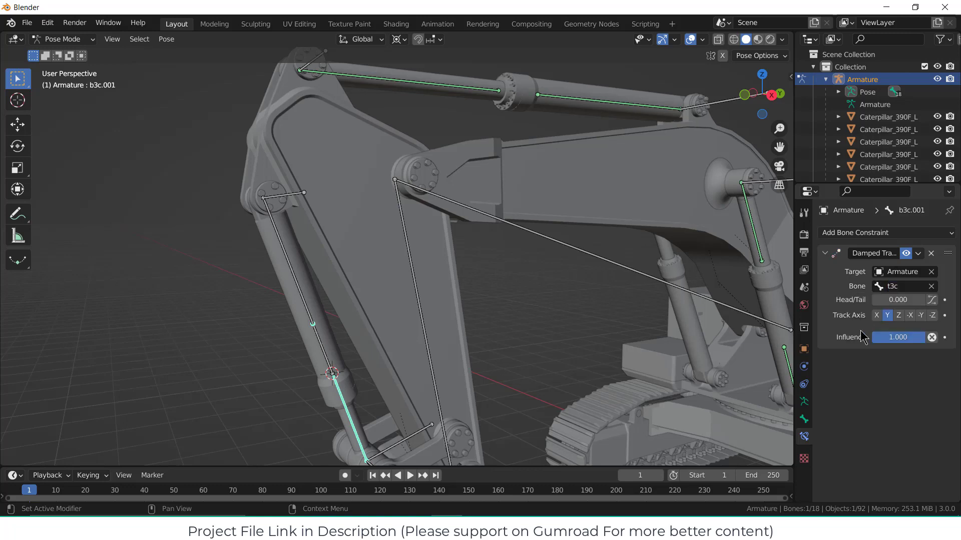
# Add a Damped Track constraint to bone t3c.001, targeting bone b3c of the Armature object.
pyautogui.click(289, 267)
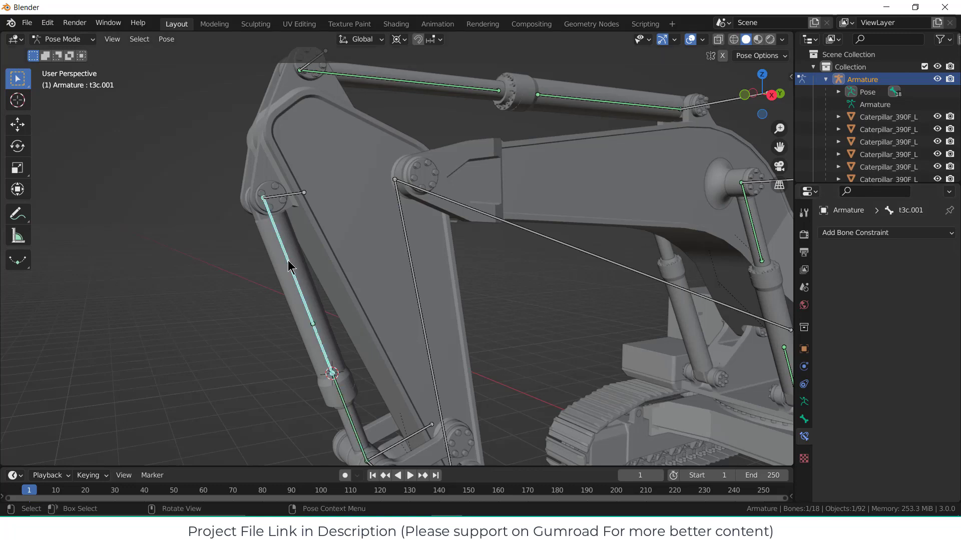
pyautogui.click(903, 233)
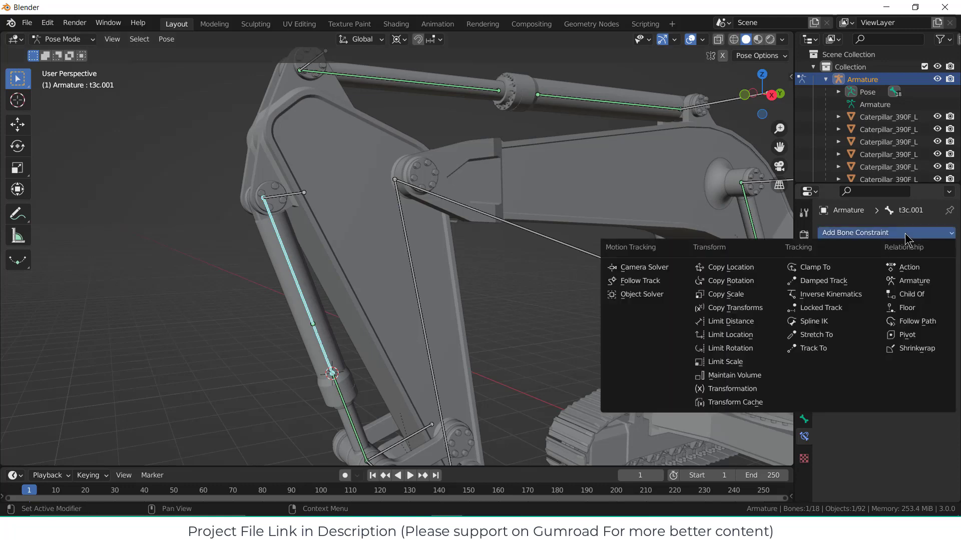
pyautogui.click(821, 281)
pyautogui.click(903, 272)
pyautogui.click(899, 288)
pyautogui.click(901, 288)
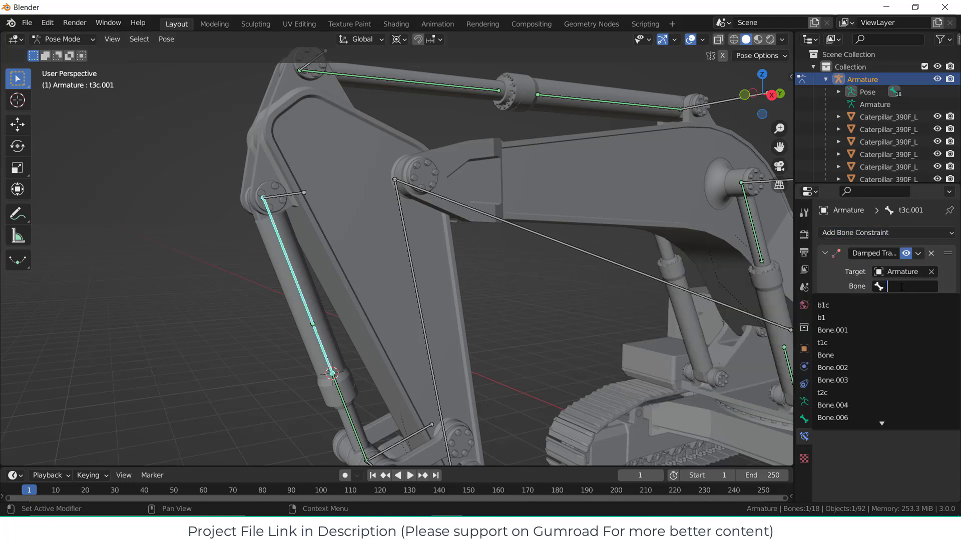
pyautogui.write('b3')
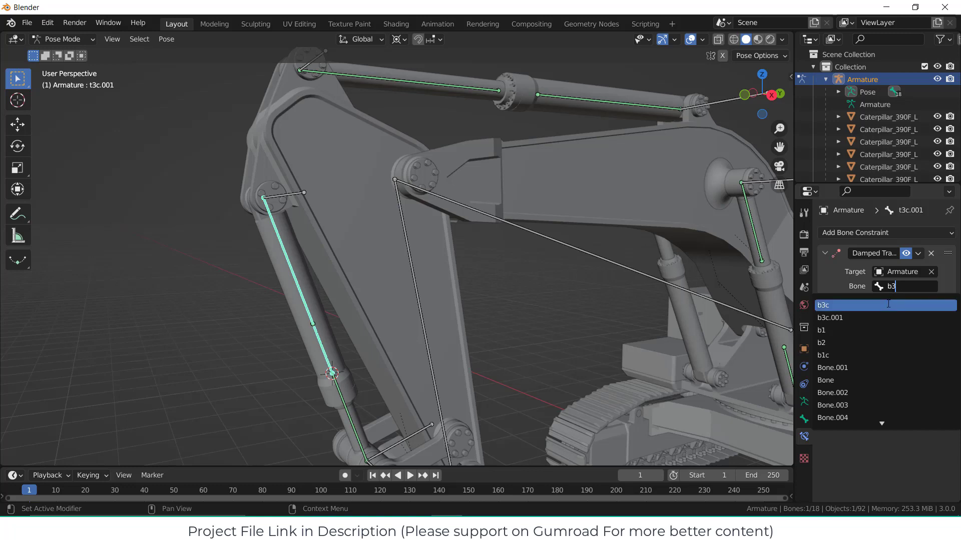
pyautogui.click(889, 305)
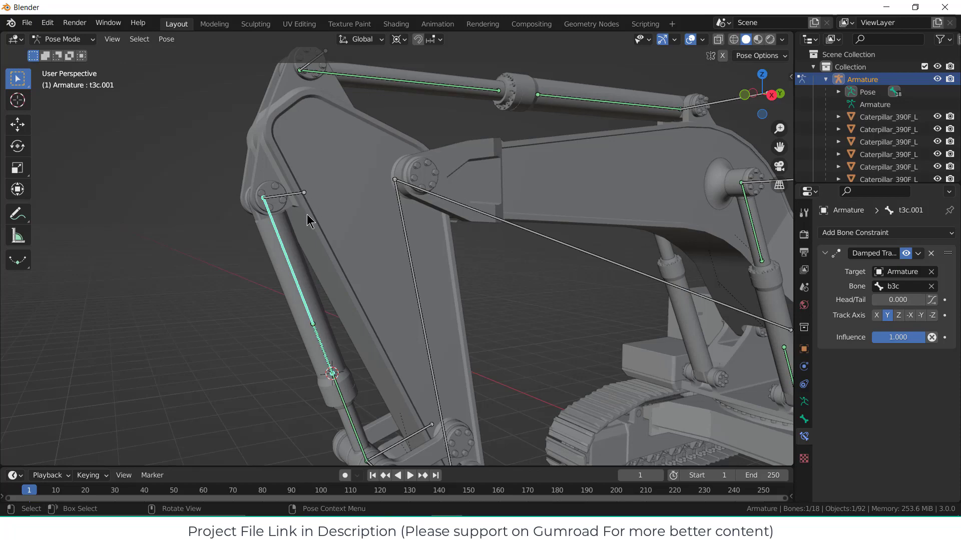
# Put the armature in Edit Mode and parent bone t3c.001 to bone t3c with Keep Offset.
pyautogui.moveTo(307, 214)
pyautogui.mouseDown(button='middle')
pyautogui.moveTo(322, 222)
pyautogui.moveTo(303, 211)
pyautogui.mouseUp(button='middle')
pyautogui.scroll(-1, 303, 210)
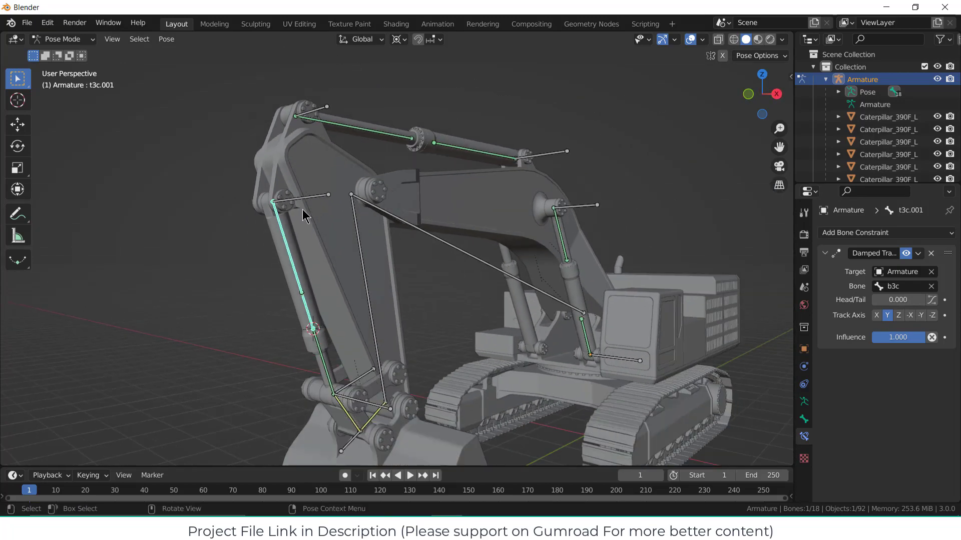
pyautogui.moveTo(319, 163); pyautogui.dragTo(261, 170, button='middle')
pyautogui.moveTo(257, 233)
pyautogui.mouseDown(button='middle')
pyautogui.moveTo(238, 241)
pyautogui.moveTo(250, 242)
pyautogui.mouseUp(button='middle')
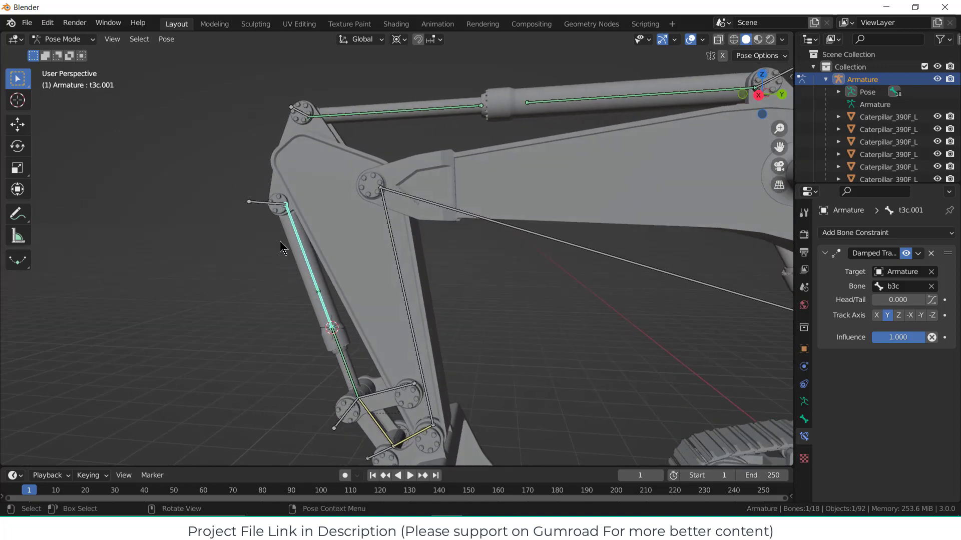
pyautogui.click(75, 39)
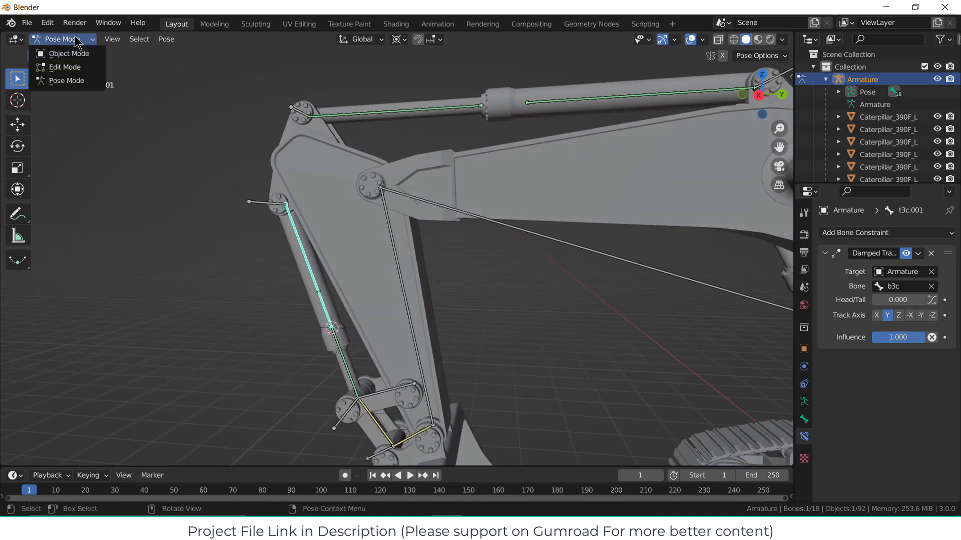
pyautogui.click(65, 67)
pyautogui.click(295, 230)
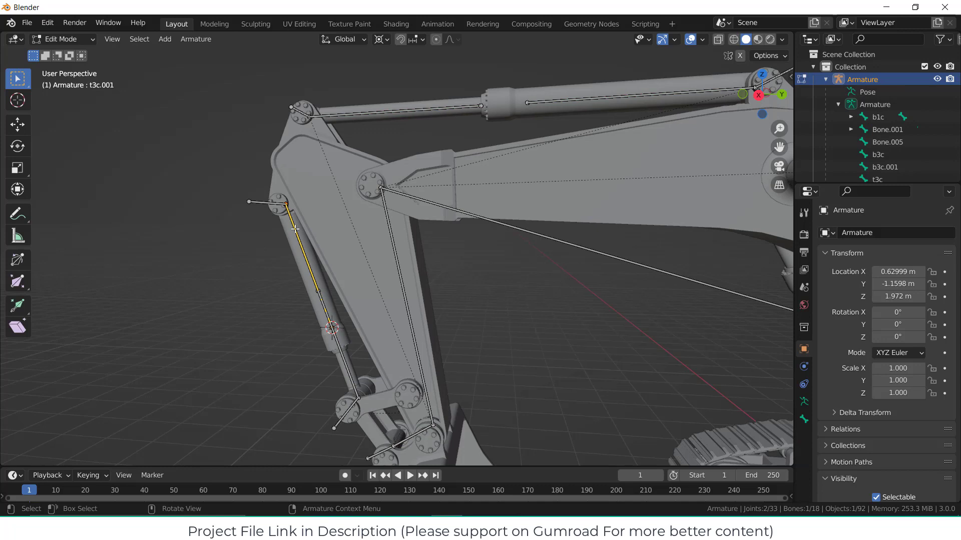
pyautogui.keyDown('shift'); pyautogui.click(263, 203); pyautogui.keyUp('shift')
pyautogui.hotkey('ctrl', 'p')
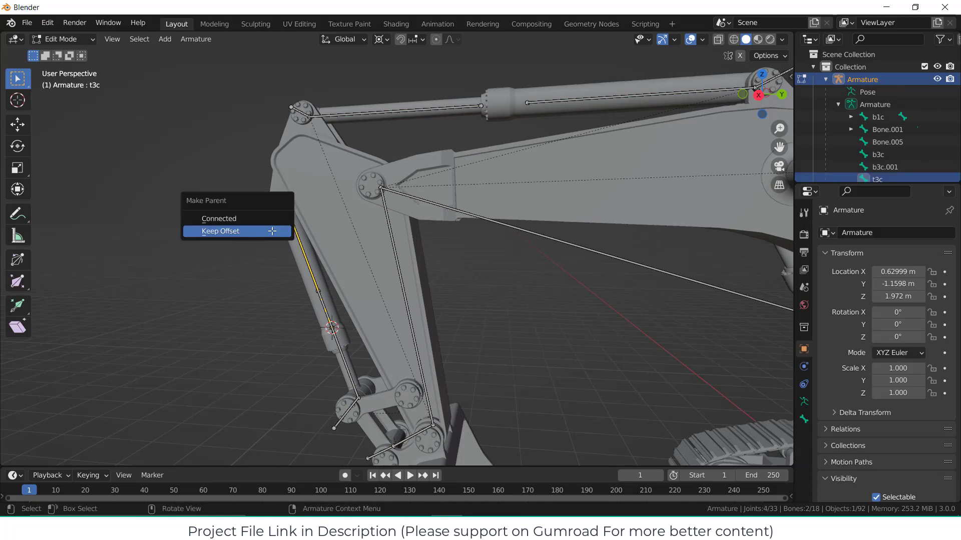
pyautogui.click(272, 231)
# Parent the piston rod bone b3c.001 to bone b3c at the lower end of the bucket cylinder.
pyautogui.moveTo(291, 275); pyautogui.dragTo(415, 354, button='middle')
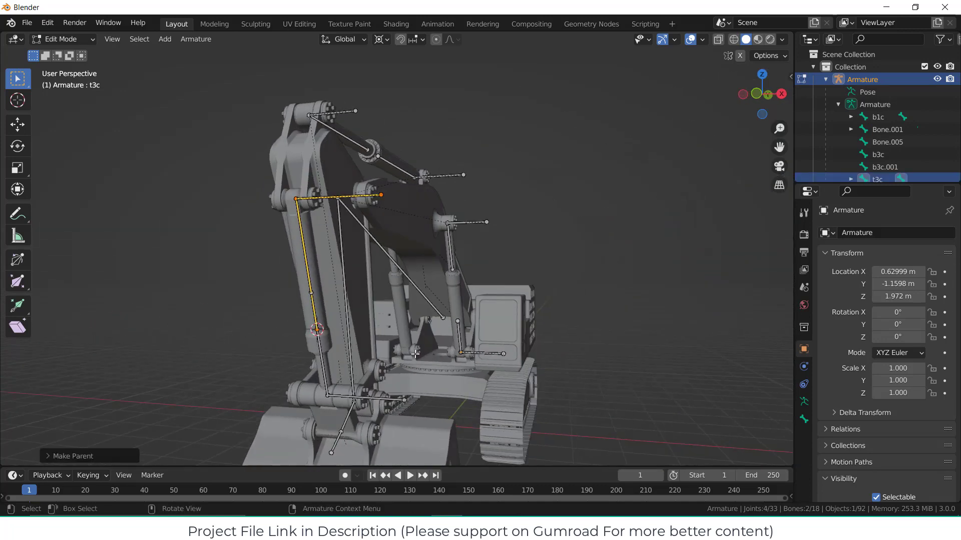
pyautogui.click(327, 372)
pyautogui.keyDown('shift'); pyautogui.click(389, 401); pyautogui.keyUp('shift')
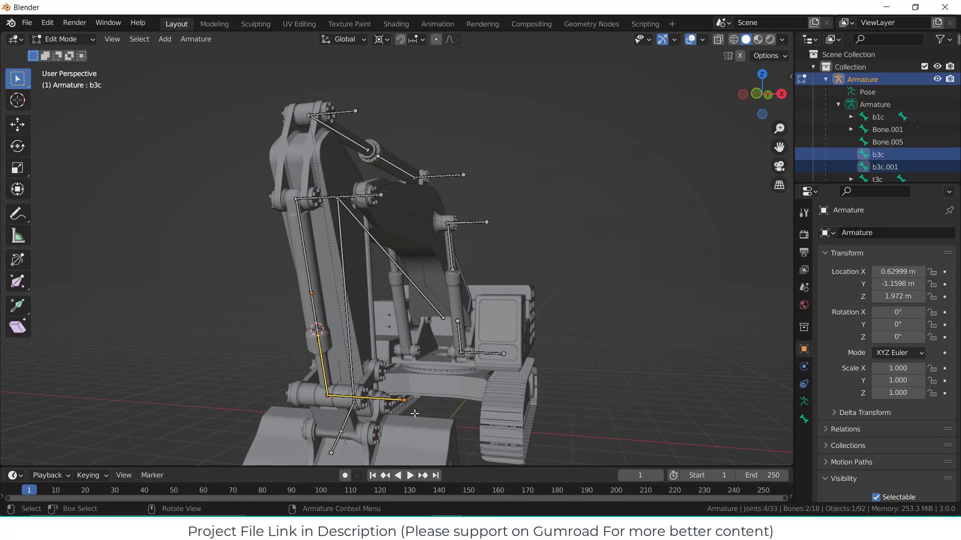
pyautogui.hotkey('ctrl', 'p')
# Parent bone t3c at the upper bucket cylinder pin to the stick bone Bone.002, keeping its offset.
pyautogui.moveTo(403, 336); pyautogui.dragTo(322, 351, button='middle')
pyautogui.scroll(5, 226, 339)
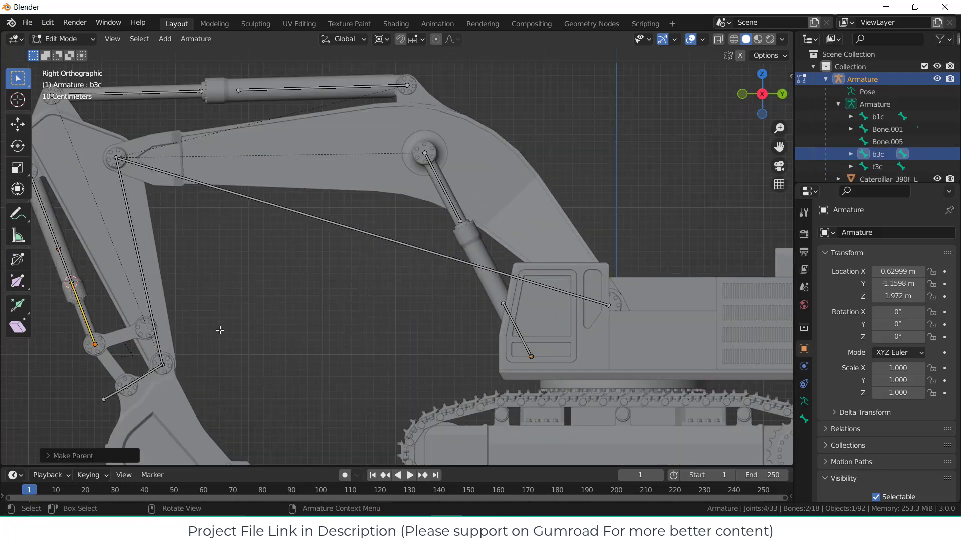
pyautogui.moveTo(339, 210); pyautogui.dragTo(118, 166, button='middle')
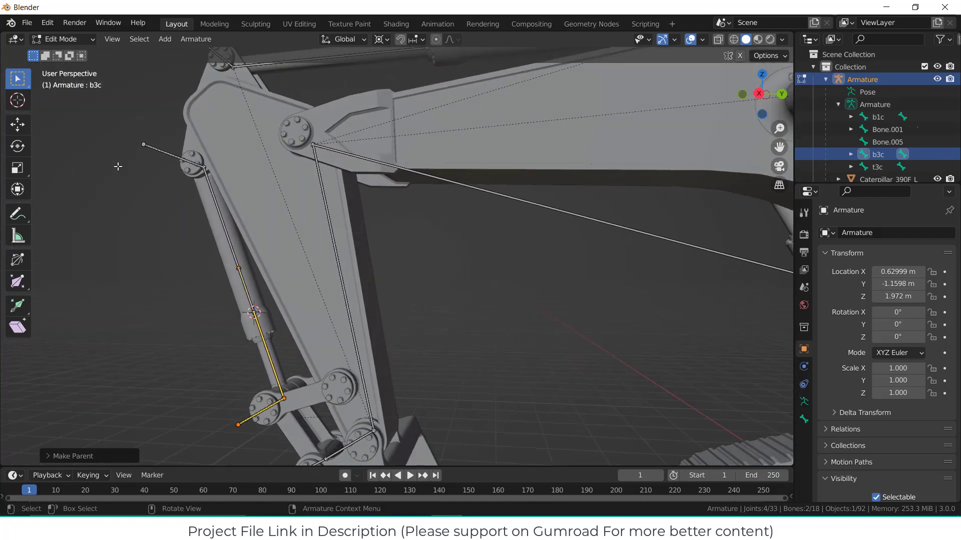
pyautogui.click(160, 150)
pyautogui.keyDown('shift'); pyautogui.click(321, 179); pyautogui.keyUp('shift')
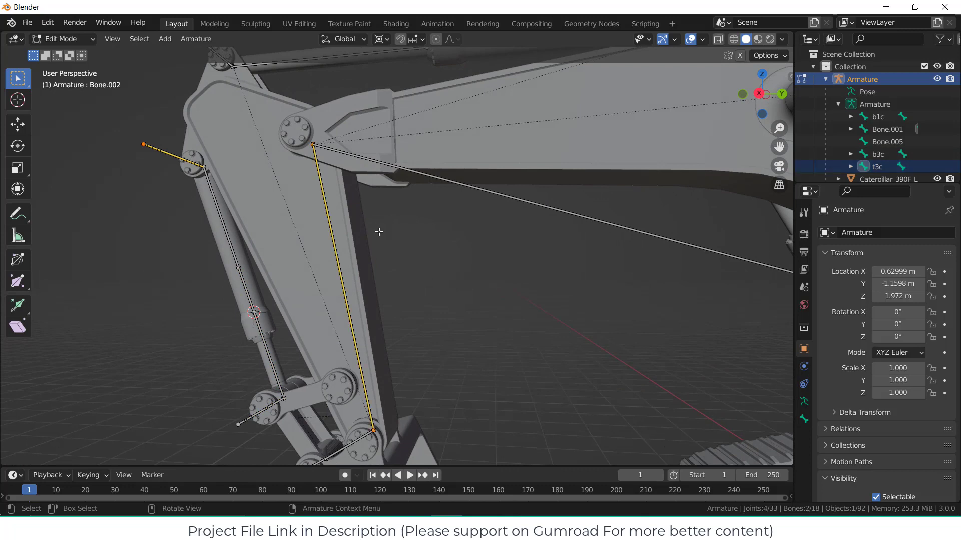
pyautogui.hotkey('ctrl', 'p')
pyautogui.click(379, 232)
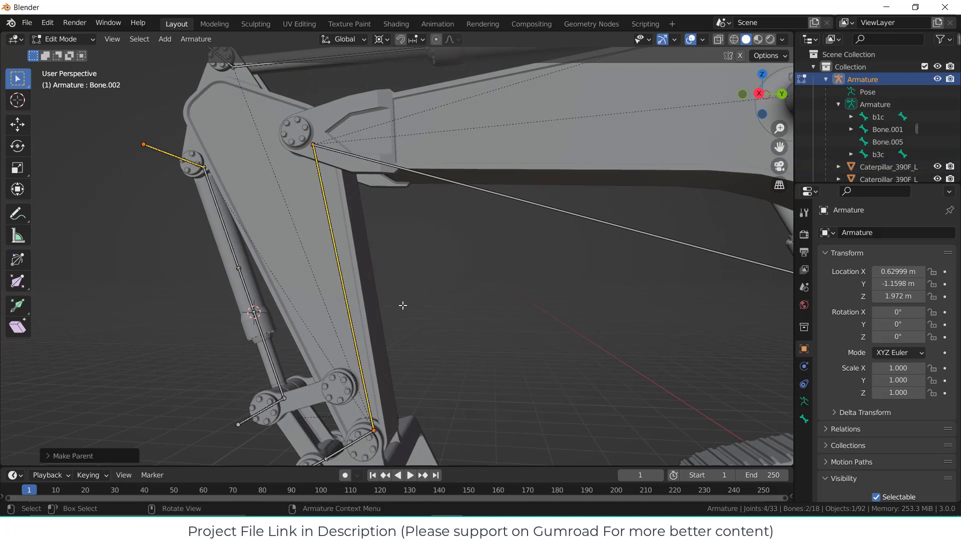
# Parent bone b3c to the stick bone Bone.002 with Keep Offset and return the armature to Pose Mode.
pyautogui.scroll(-2, 401, 307)
pyautogui.click(303, 380)
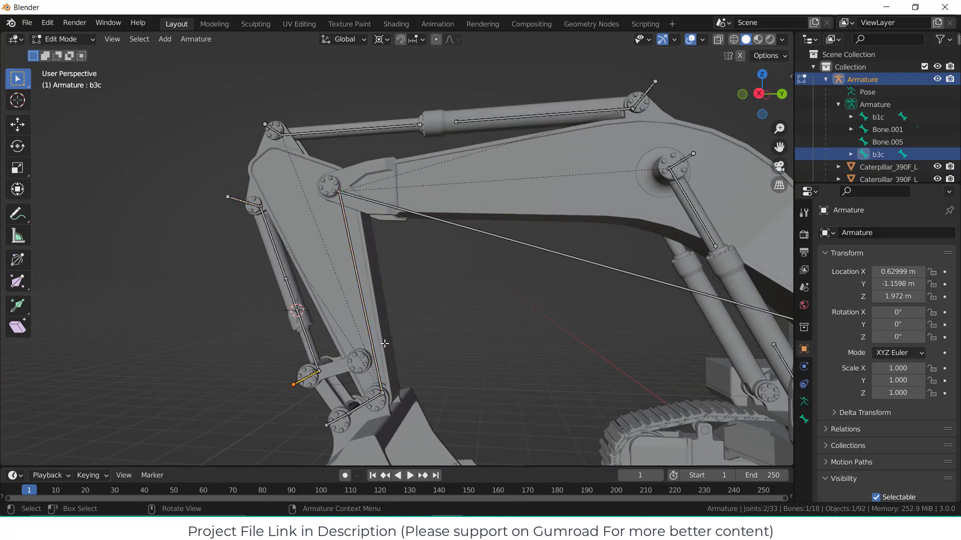
pyautogui.keyDown('shift'); pyautogui.click(369, 324); pyautogui.keyUp('shift')
pyautogui.hotkey('ctrl', 'p')
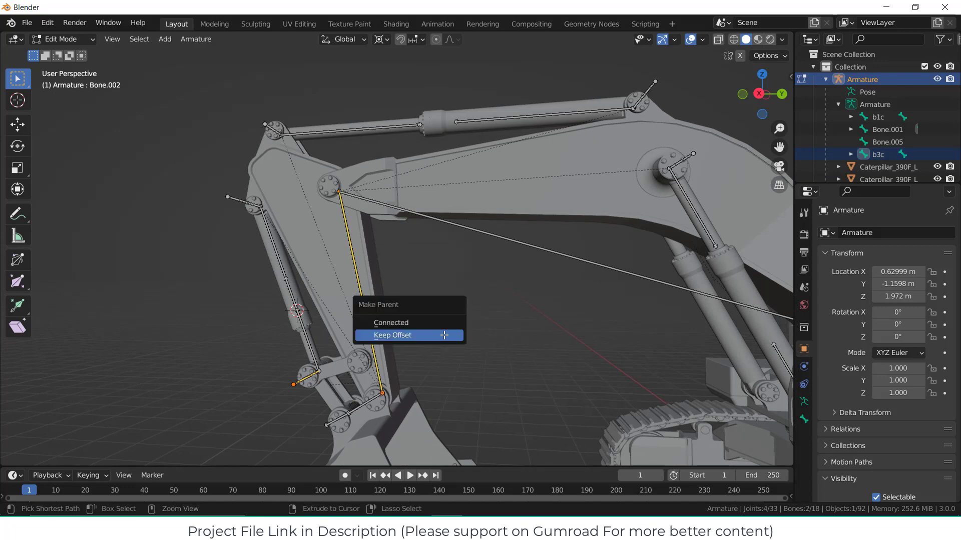
pyautogui.click(444, 336)
pyautogui.click(61, 39)
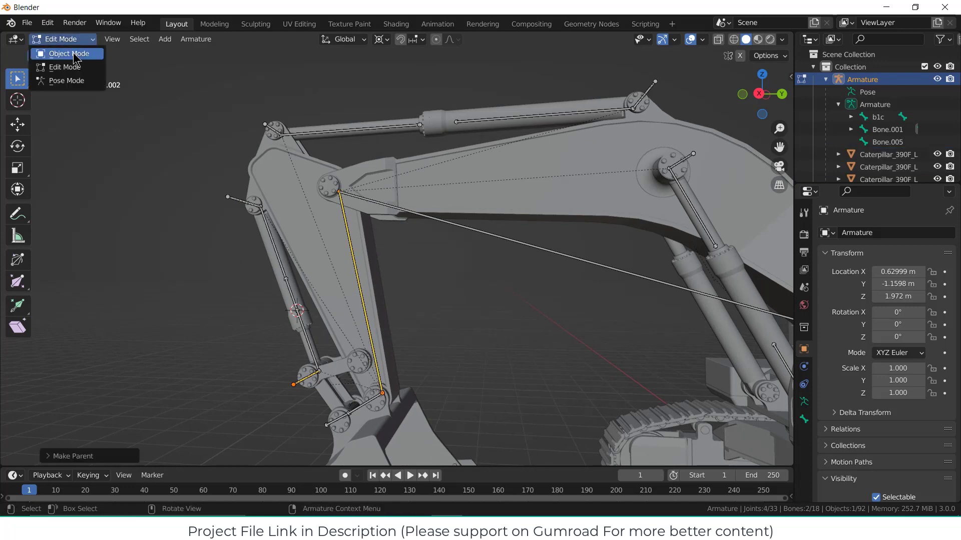
pyautogui.click(55, 82)
# Try moving Bone.005 at the bucket linkage in the right side view to test how the arm and cylinders follow.
pyautogui.press('KP_3')
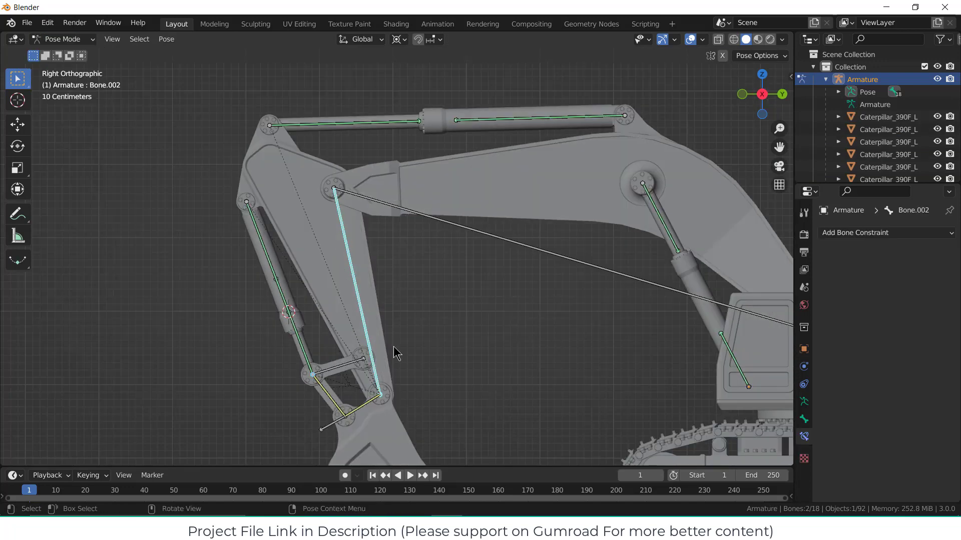
pyautogui.keyDown('shift'); pyautogui.moveTo(393, 346); pyautogui.dragTo(412, 284, button='middle'); pyautogui.keyUp('shift')
pyautogui.click(335, 325)
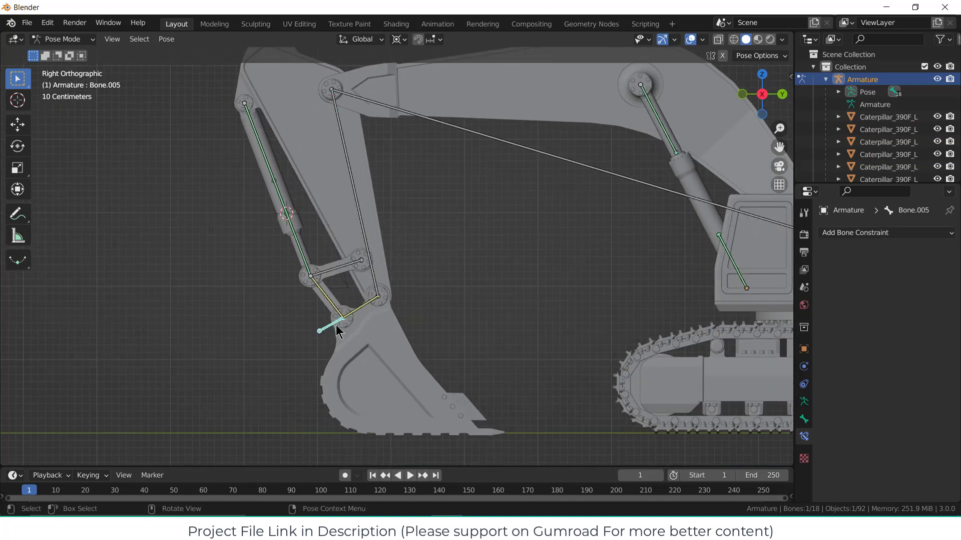
pyautogui.scroll(-3, 458, 314)
pyautogui.press('g')
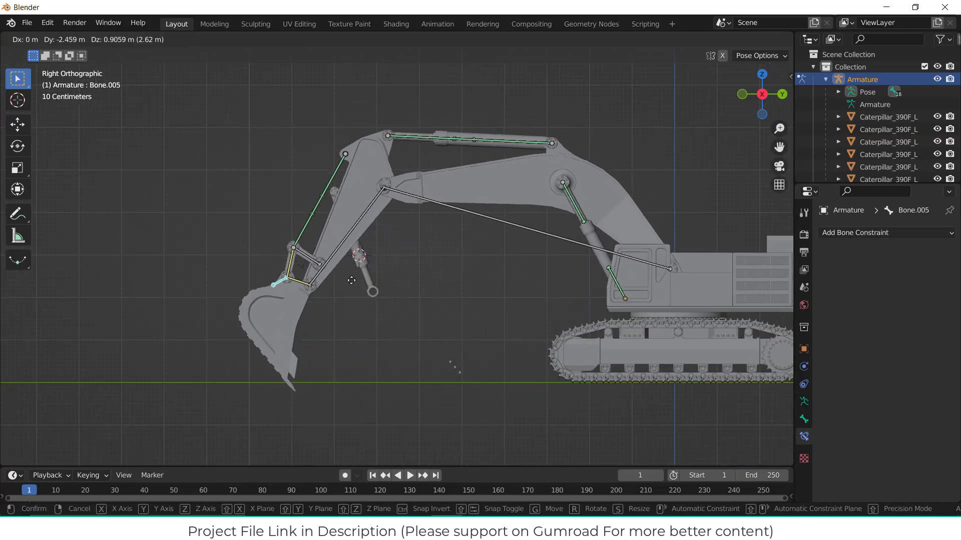
pyautogui.click(444, 288)
# Parent the bucket piston rod mesh to bone b3c.001 using the Bone parent type.
pyautogui.scroll(3, 347, 259)
pyautogui.scroll(3, 399, 295)
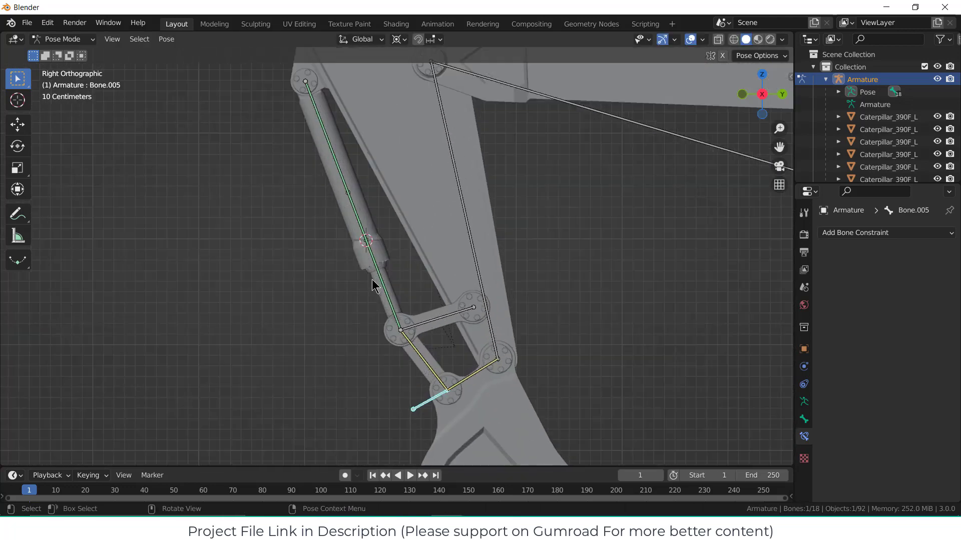
pyautogui.moveTo(420, 291); pyautogui.dragTo(401, 300, button='middle')
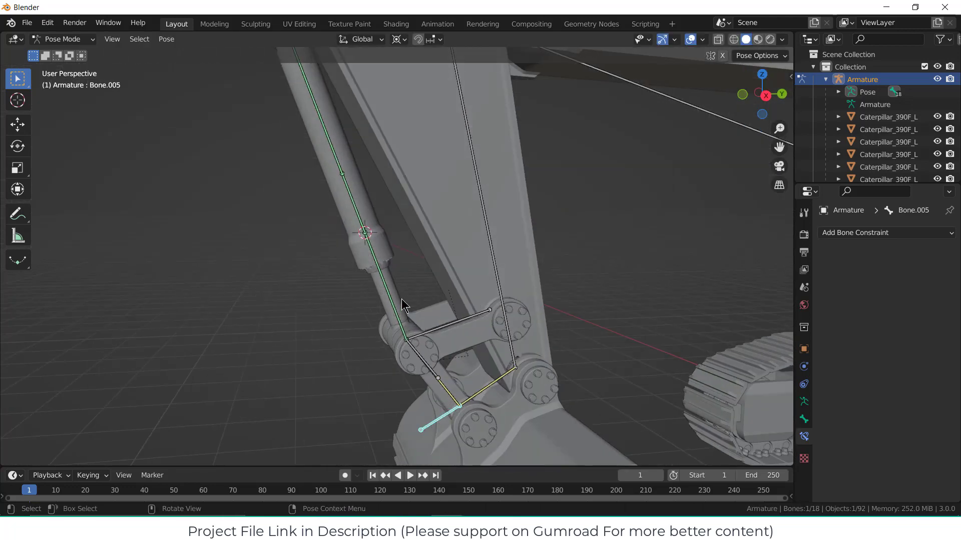
pyautogui.click(394, 287)
pyautogui.keyDown('shift'); pyautogui.click(390, 301); pyautogui.keyUp('shift')
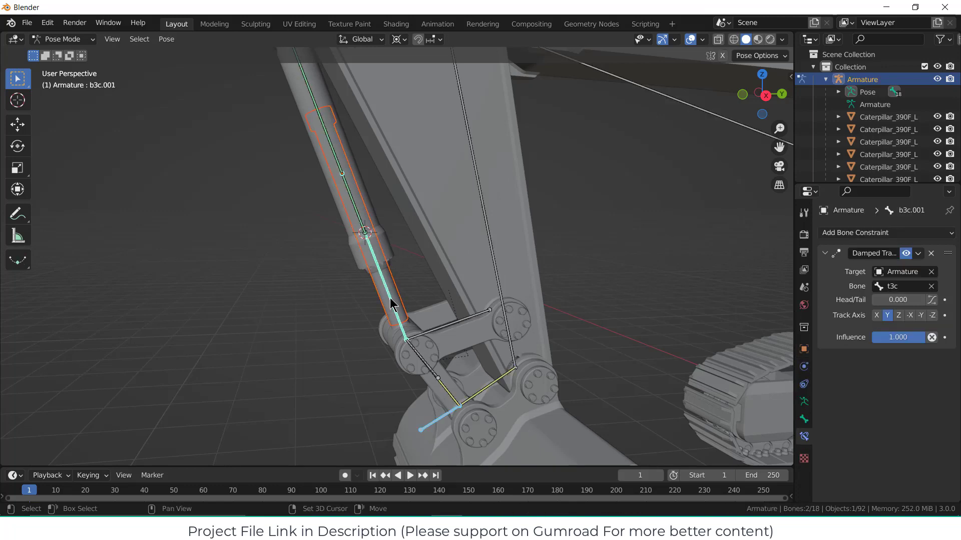
pyautogui.hotkey('ctrl', 'p')
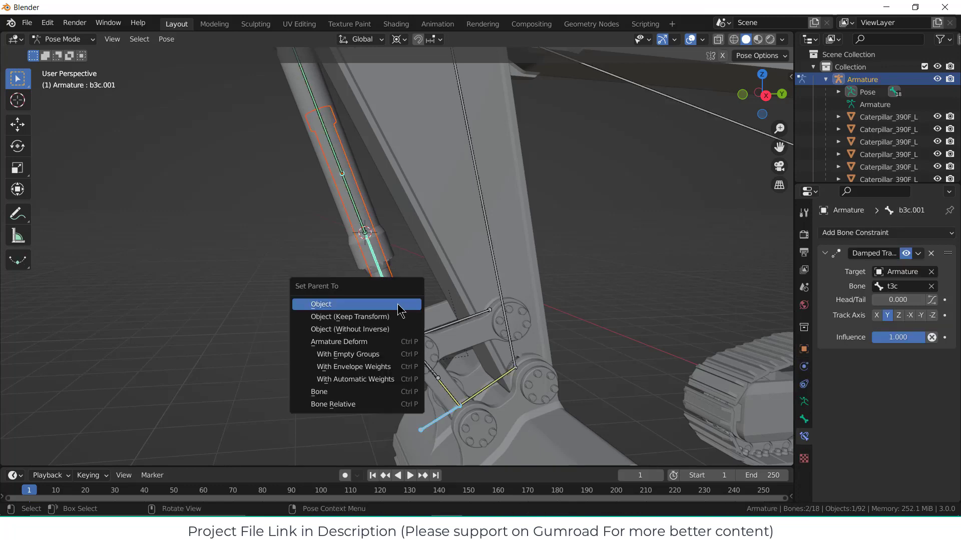
pyautogui.click(375, 394)
# Parent the bucket cylinder bore mesh to bone t3c.001 using the Bone parent type.
pyautogui.click(308, 106)
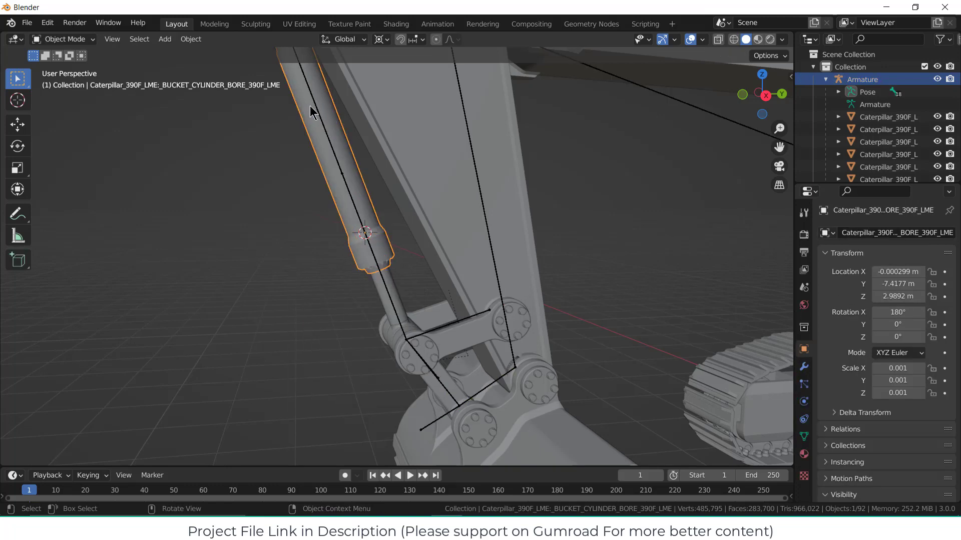
pyautogui.keyDown('shift'); pyautogui.click(321, 128); pyautogui.keyUp('shift')
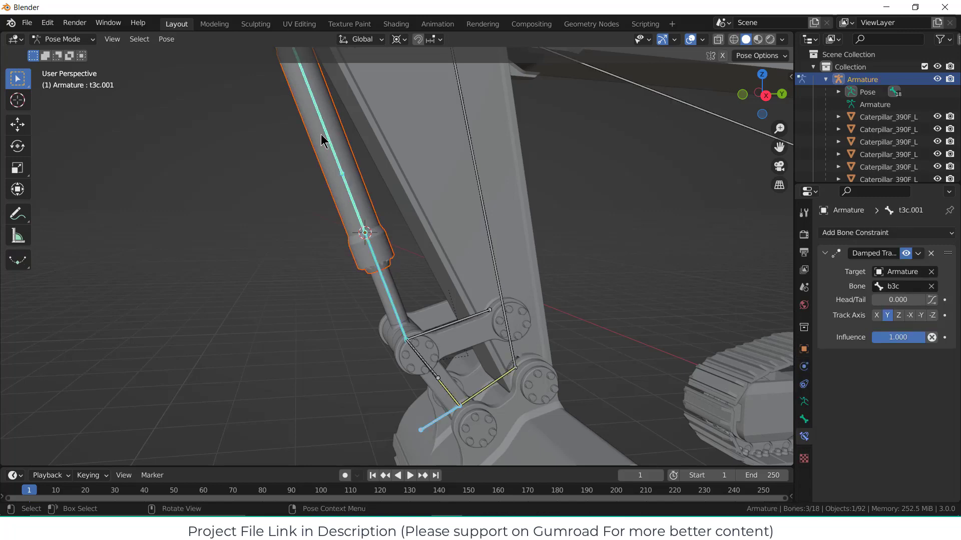
pyautogui.hotkey('ctrl', 'p')
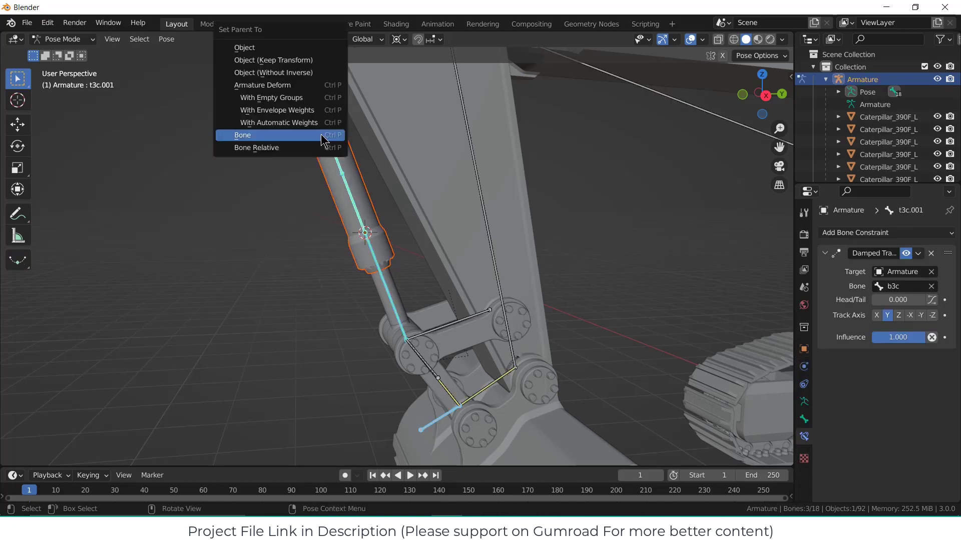
pyautogui.click(323, 136)
# Parent the bucket rod's end piece around the lower pin to bone b3c.001 using the Bone parent type.
pyautogui.scroll(3, 403, 343)
pyautogui.moveTo(403, 344); pyautogui.dragTo(408, 309, button='middle')
pyautogui.click(393, 323)
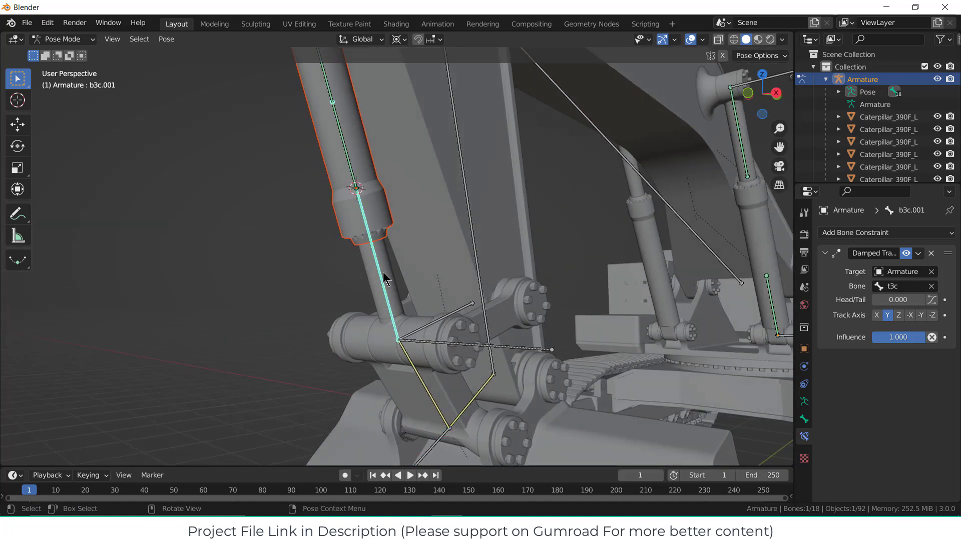
pyautogui.scroll(2, 384, 271)
pyautogui.click(396, 268)
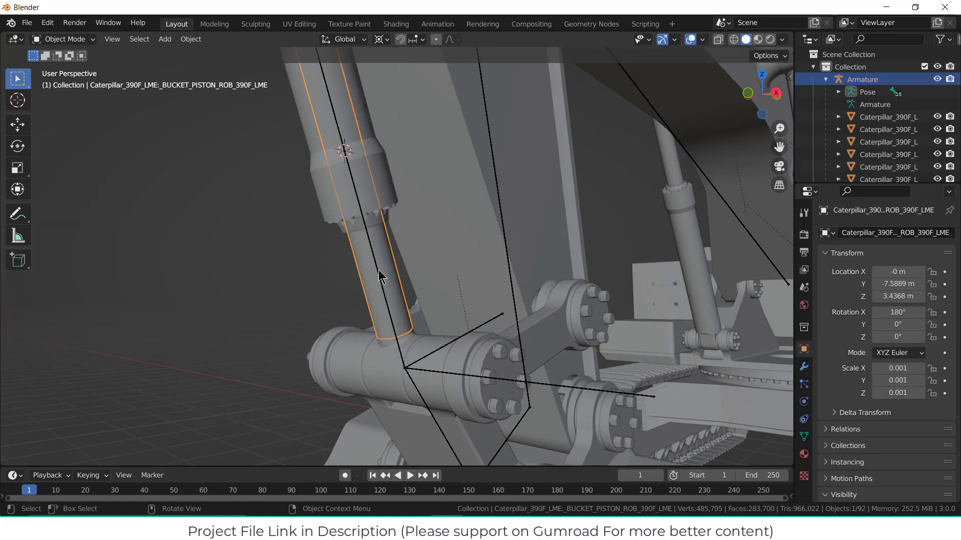
pyautogui.click(376, 388)
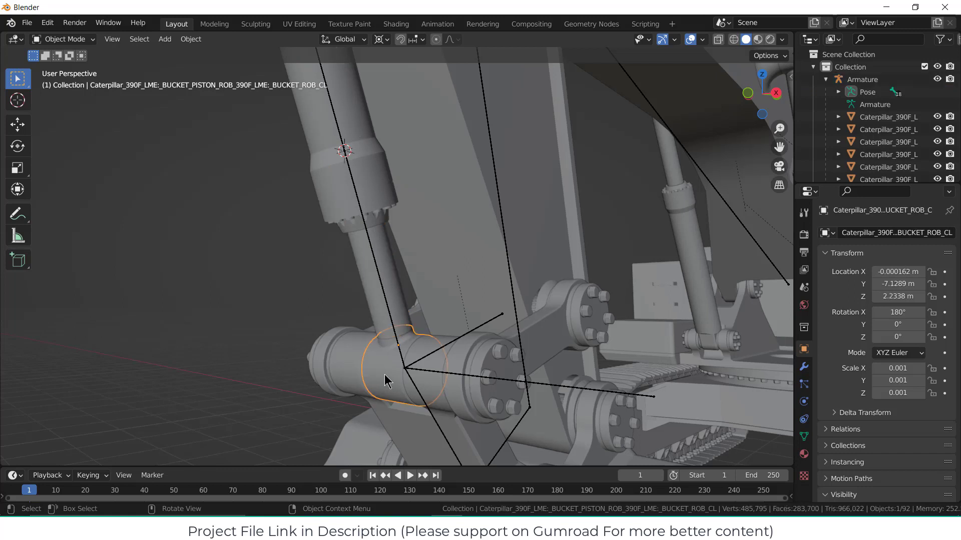
pyautogui.keyDown('shift'); pyautogui.click(402, 356); pyautogui.keyUp('shift')
pyautogui.hotkey('ctrl', 'p')
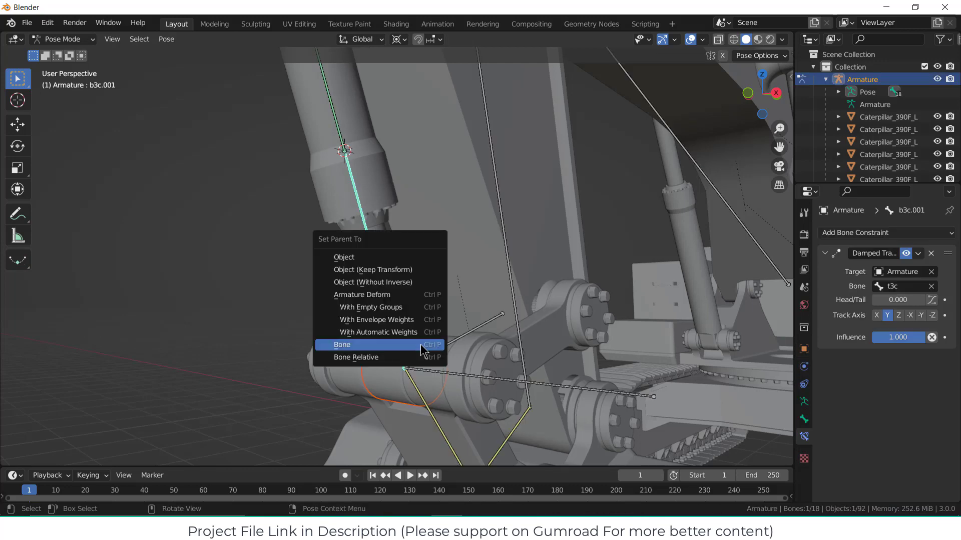
pyautogui.click(421, 345)
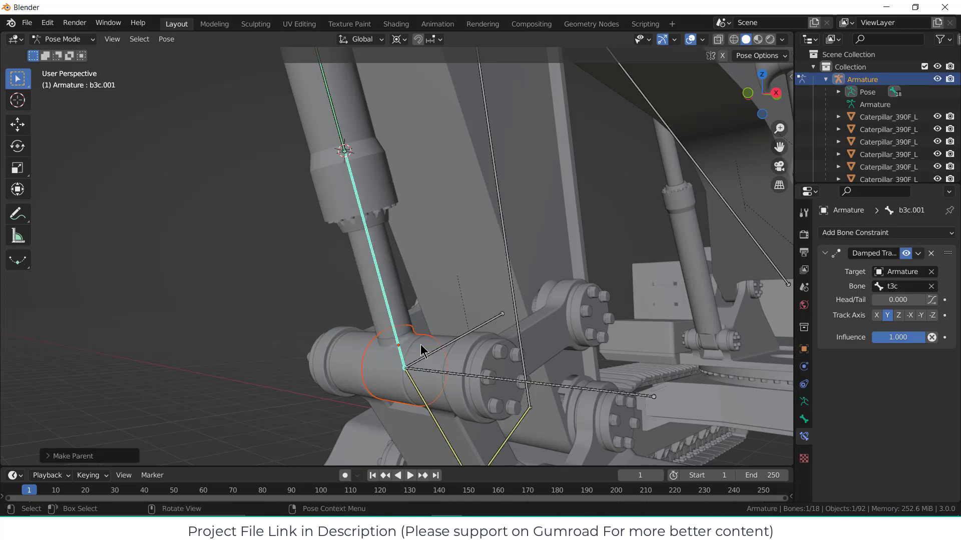
pyautogui.press('KP_3')
pyautogui.scroll(-5, 421, 351)
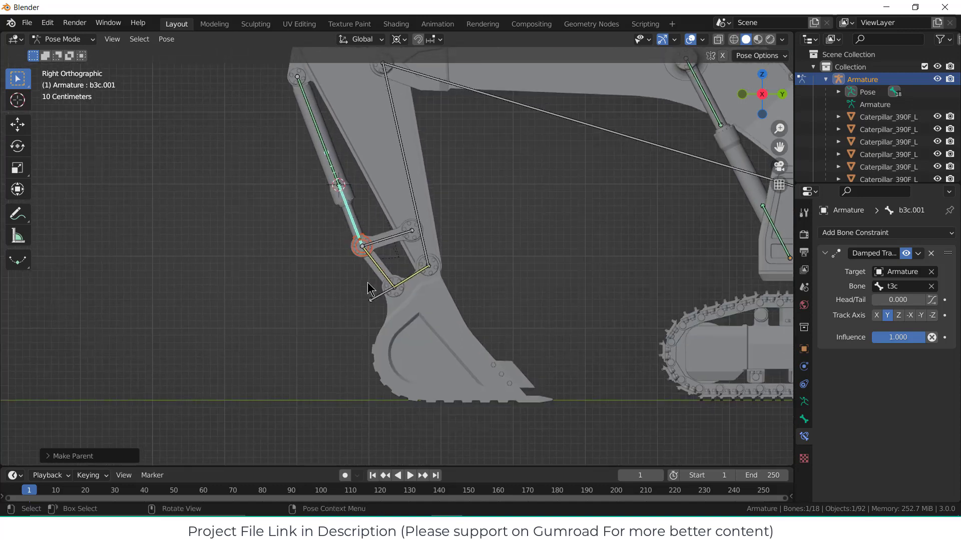
# Try moving Bone.005 to test how the bucket, linkage and cylinders follow.
pyautogui.click(376, 294)
pyautogui.press('g')
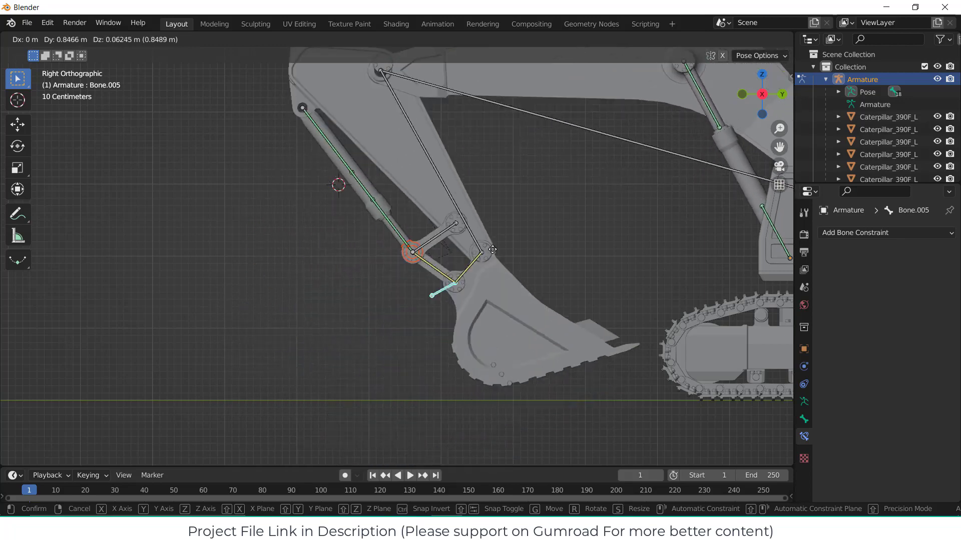
pyautogui.rightClick(403, 306)
pyautogui.keyDown('shift'); pyautogui.moveTo(458, 248); pyautogui.dragTo(417, 318, button='middle'); pyautogui.keyUp('shift')
pyautogui.scroll(-5, 418, 315)
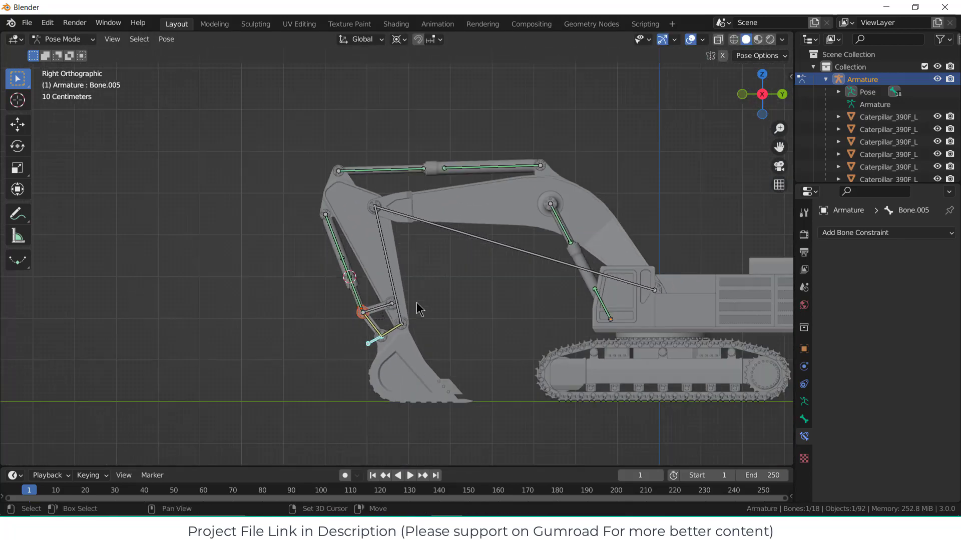
# Try rotating Bone.003 at the bucket to test how the linkage reacts.
pyautogui.scroll(5, 351, 320)
pyautogui.click(306, 323)
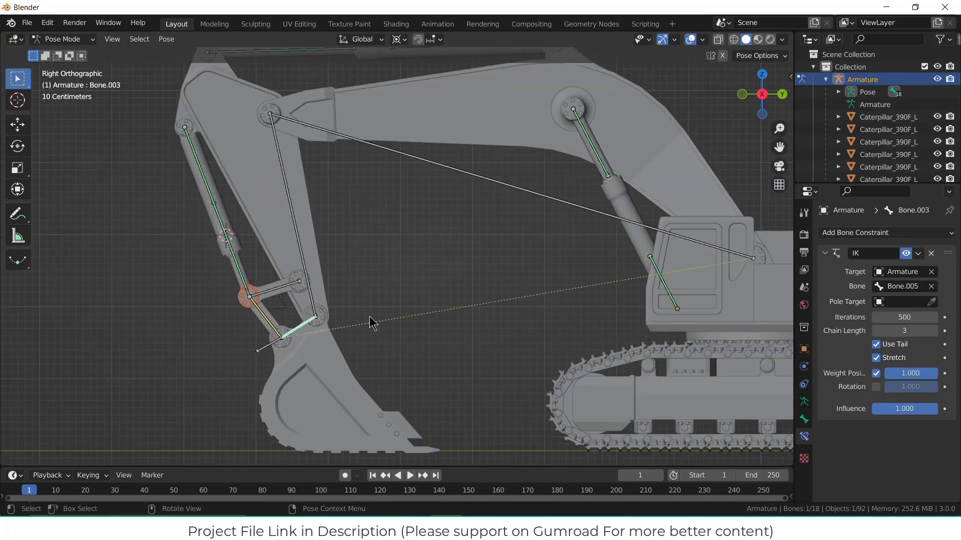
pyautogui.press('r')
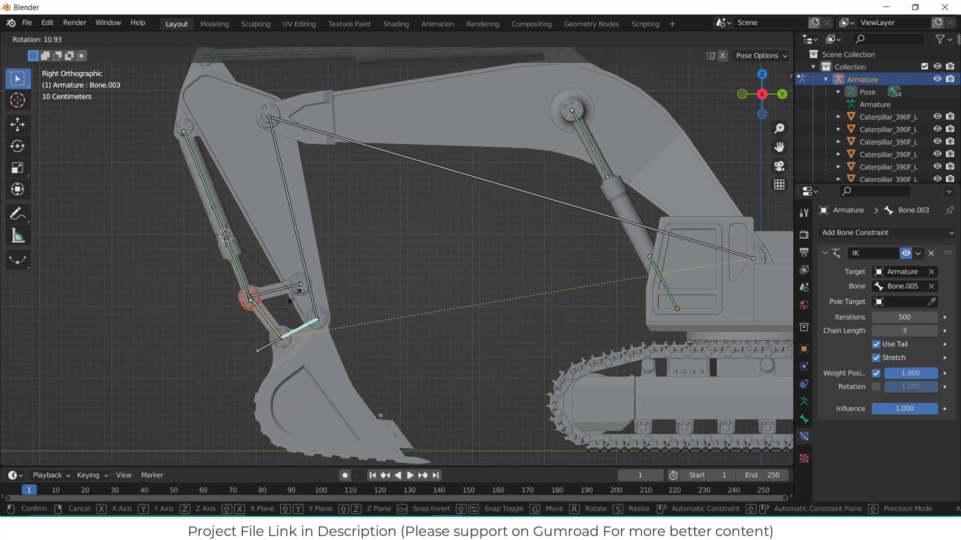
pyautogui.rightClick(248, 260)
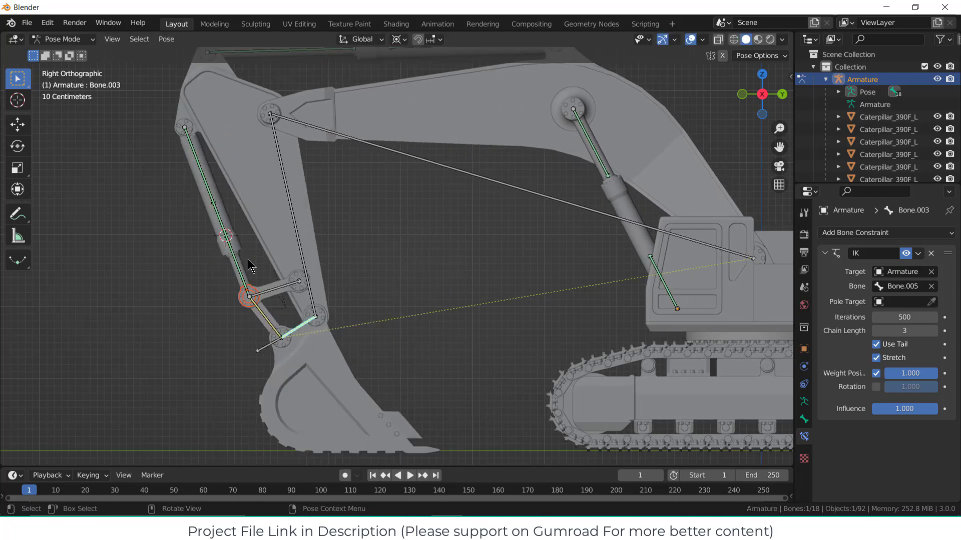
# Put the armature into Edit Mode and reveal its hidden bones around the bucket linkage.
pyautogui.moveTo(247, 259); pyautogui.dragTo(350, 291, button='middle')
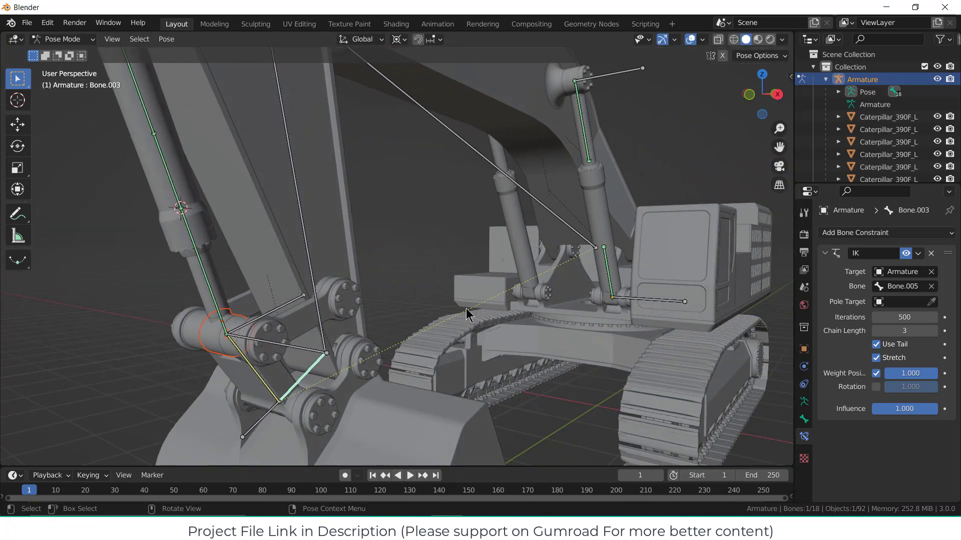
pyautogui.click(414, 273)
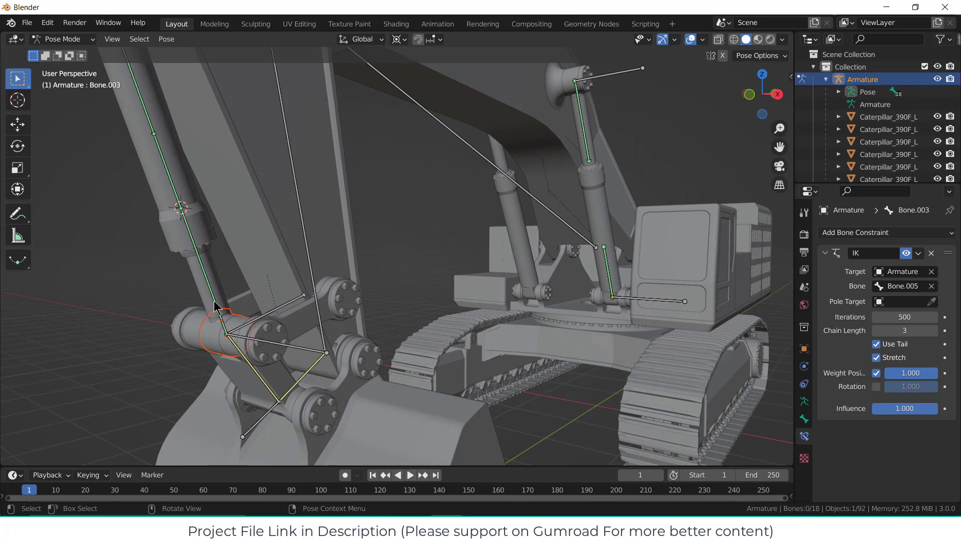
pyautogui.click(63, 39)
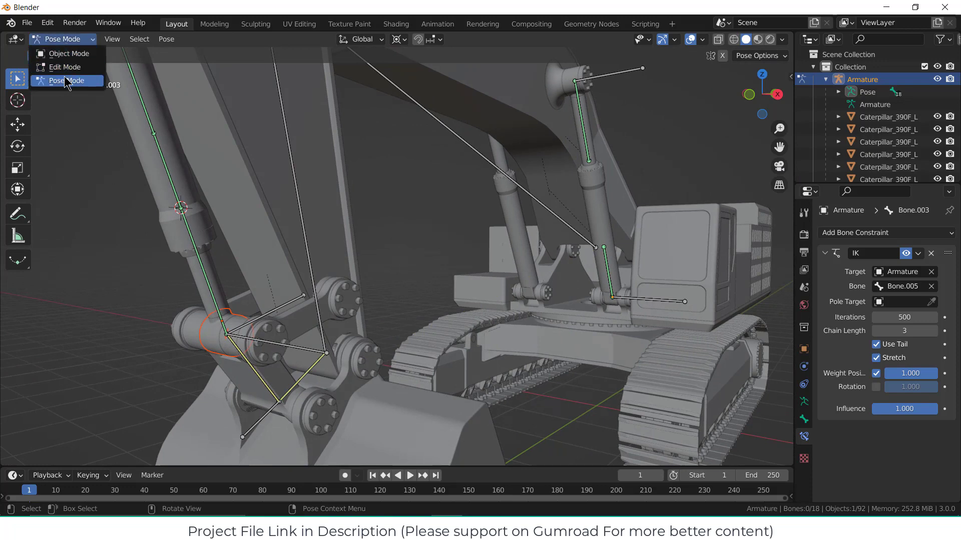
pyautogui.click(64, 67)
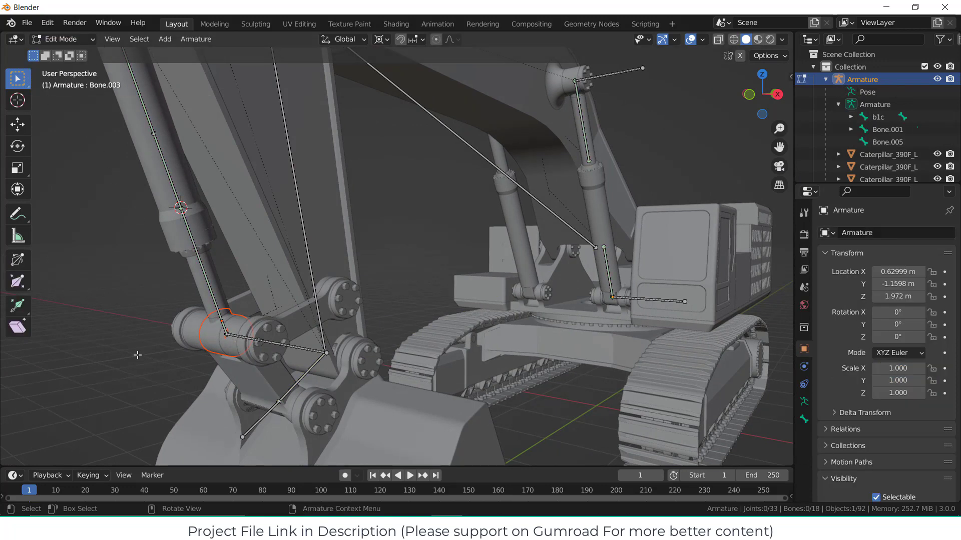
pyautogui.click(307, 350)
pyautogui.moveTo(307, 351); pyautogui.dragTo(314, 370, button='middle')
pyautogui.hotkey('alt', 'h')
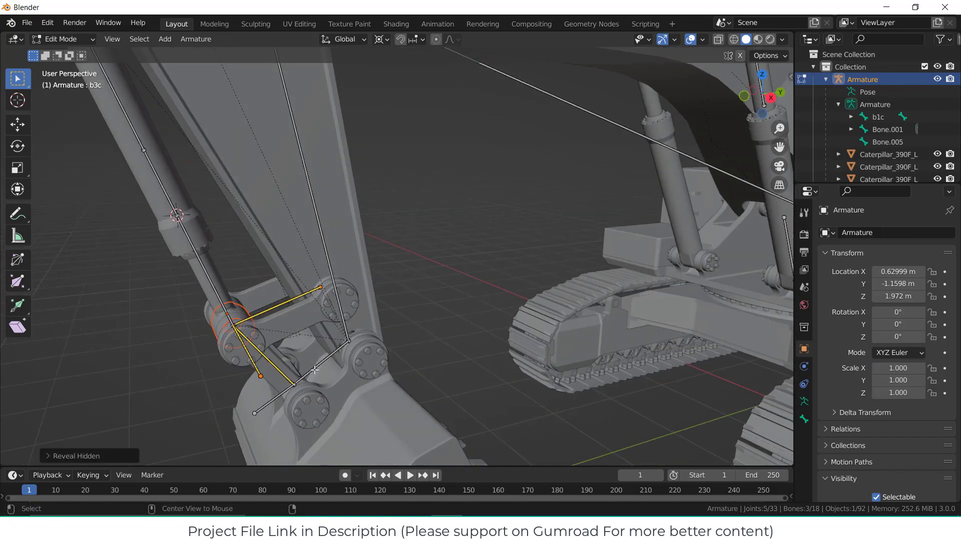
# Parent the short sideways bone at the bucket rod's lower pin to Bone.006 and return the armature to Pose Mode.
pyautogui.click(269, 352)
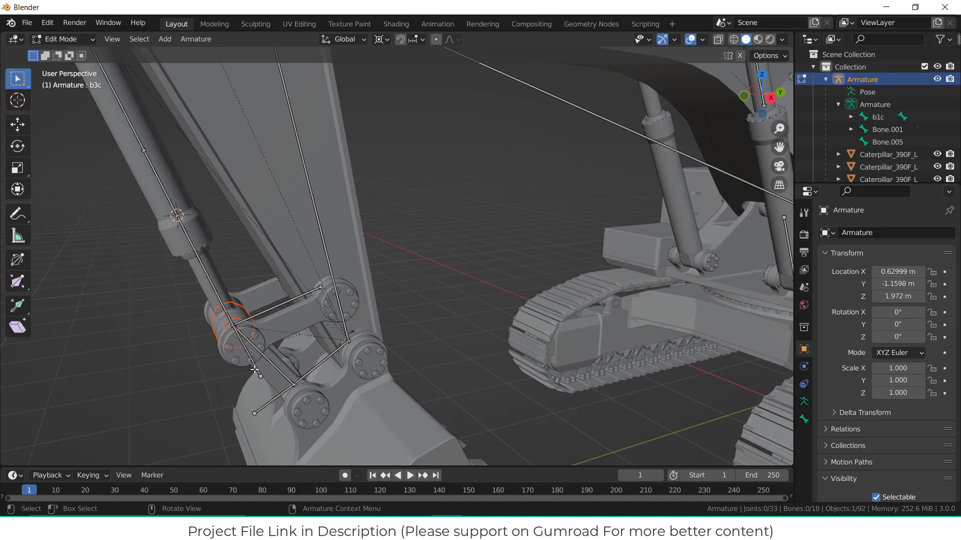
pyautogui.click(255, 370)
pyautogui.keyDown('shift'); pyautogui.click(278, 308); pyautogui.keyUp('shift')
pyautogui.hotkey('ctrl', 'p')
pyautogui.click(291, 316)
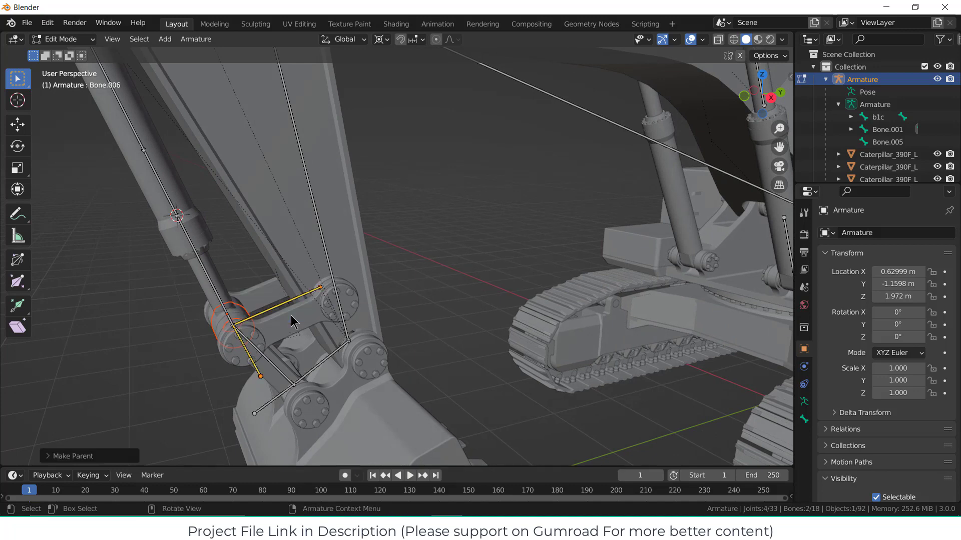
pyautogui.press('KP_3')
pyautogui.scroll(-2, 443, 300)
pyautogui.keyDown('shift'); pyautogui.moveTo(437, 288); pyautogui.dragTo(434, 247, button='middle'); pyautogui.keyUp('shift')
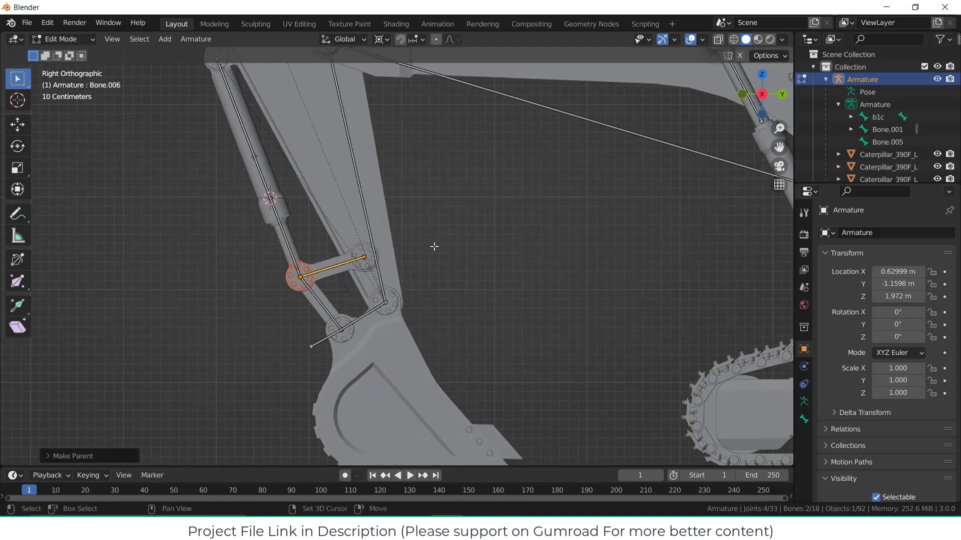
pyautogui.click(75, 40)
pyautogui.click(60, 79)
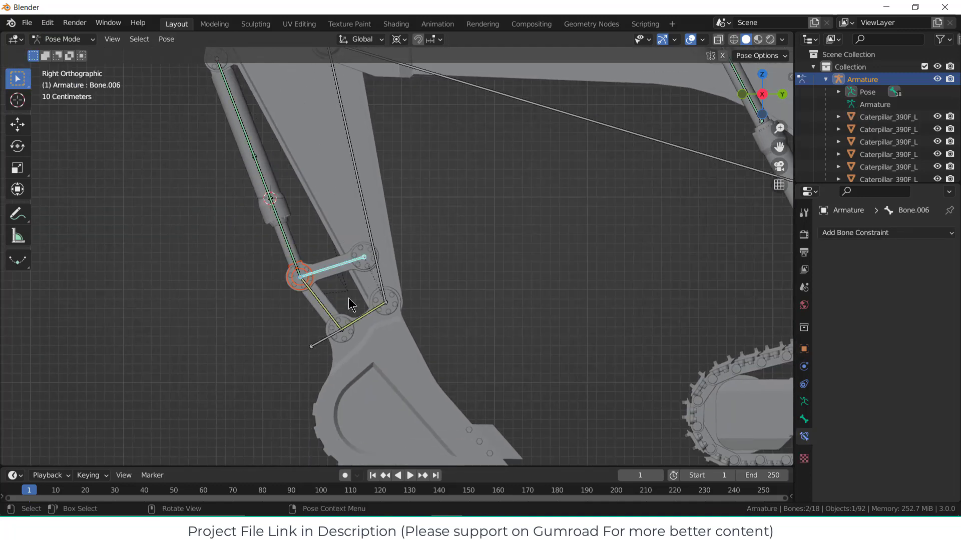
# Try rotating Bone.003 both ways in the right side view to test the bucket with the reparented linkage bone.
pyautogui.hotkey('ctrl', 'Tab')
pyautogui.click(361, 317)
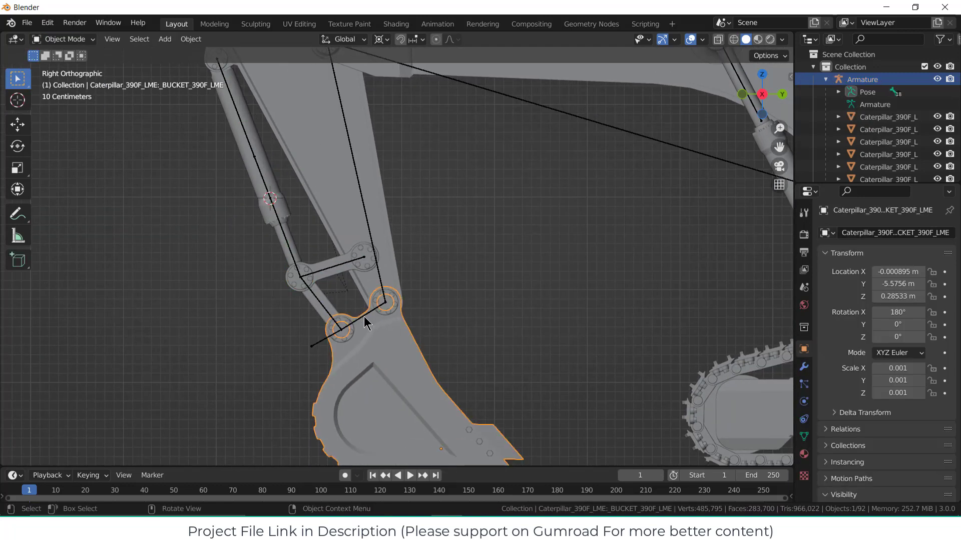
pyautogui.click(364, 318)
pyautogui.press('r')
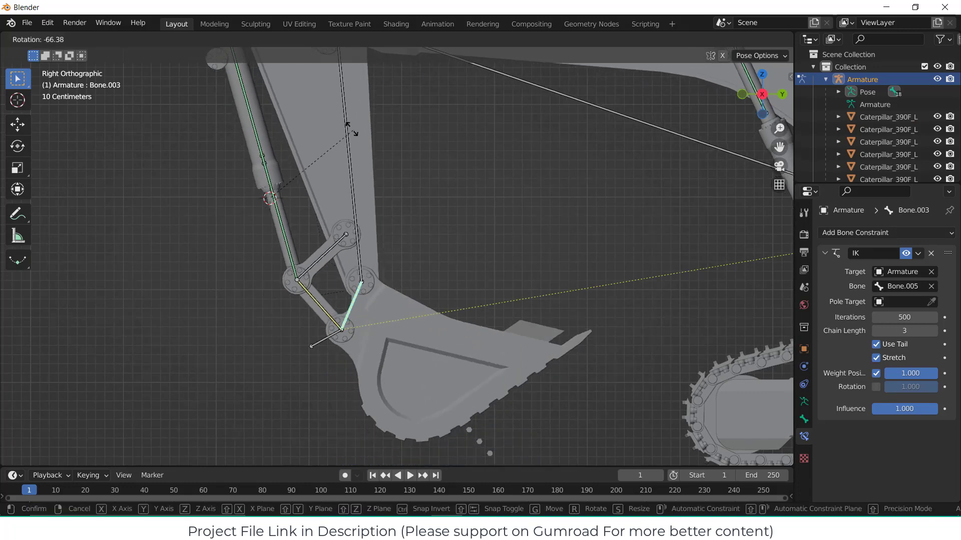
pyautogui.click(397, 239)
pyautogui.scroll(-5, 425, 253)
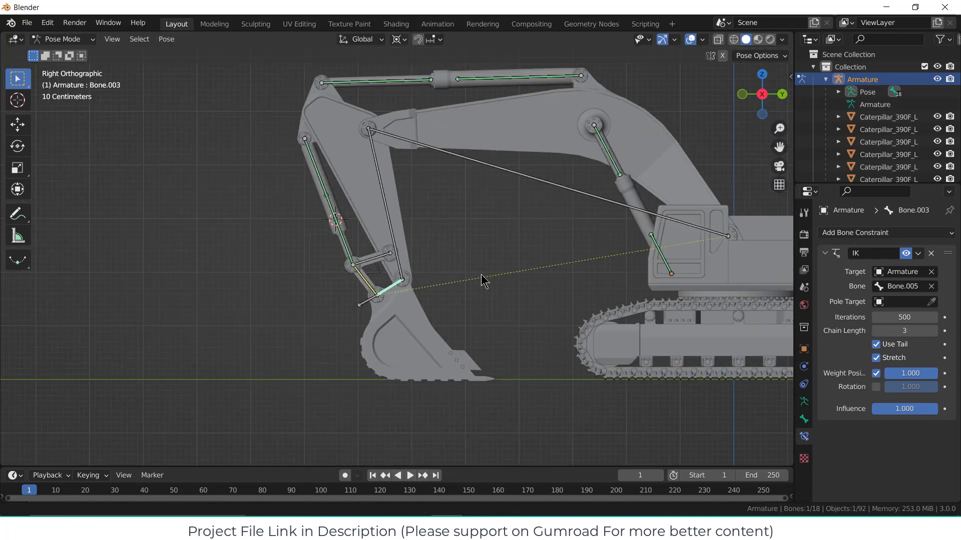
pyautogui.press('r')
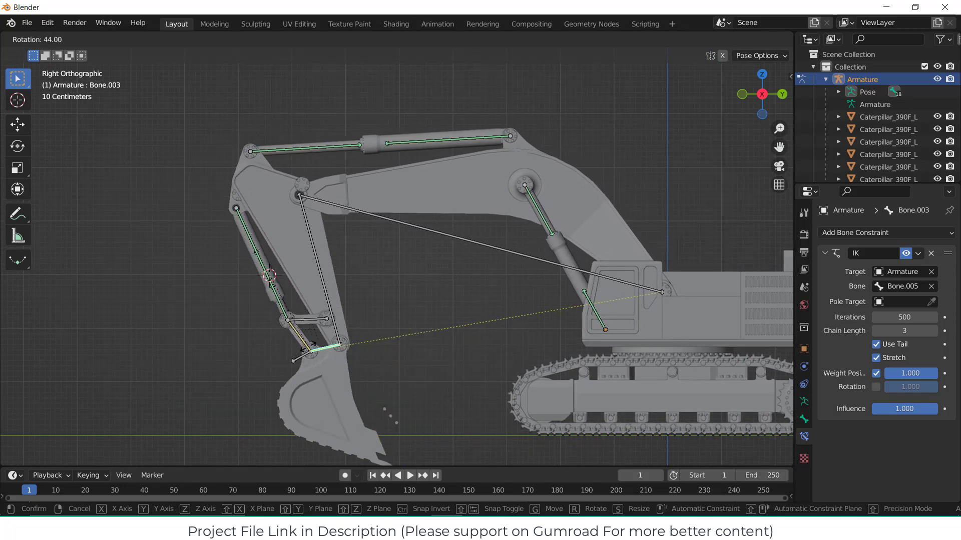
pyautogui.rightClick(343, 321)
# Parent the bucket cylinder's upper pin and its bolts to the bucket cylinder bore mesh.
pyautogui.scroll(3, 281, 191)
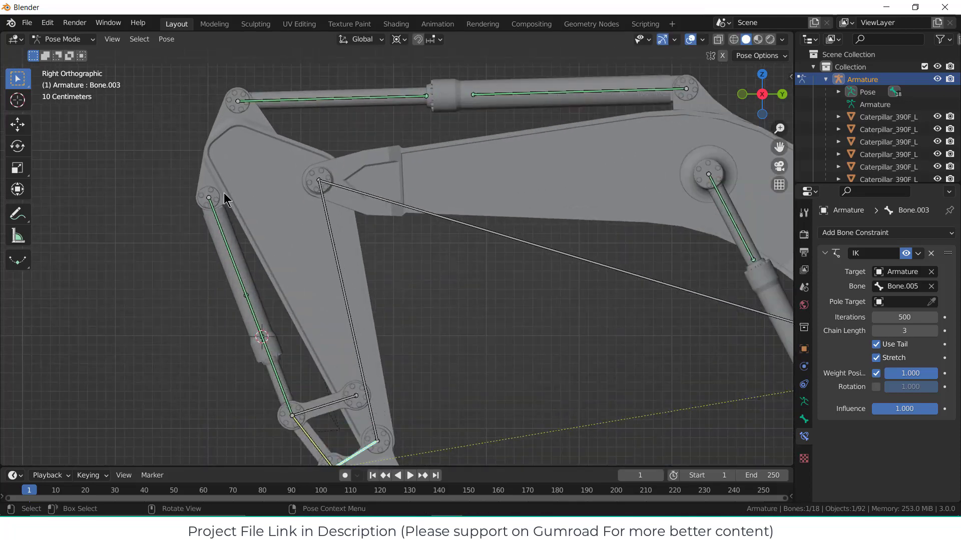
pyautogui.scroll(3, 226, 199)
pyautogui.moveTo(242, 207); pyautogui.dragTo(195, 213, button='middle')
pyautogui.scroll(5, 192, 213)
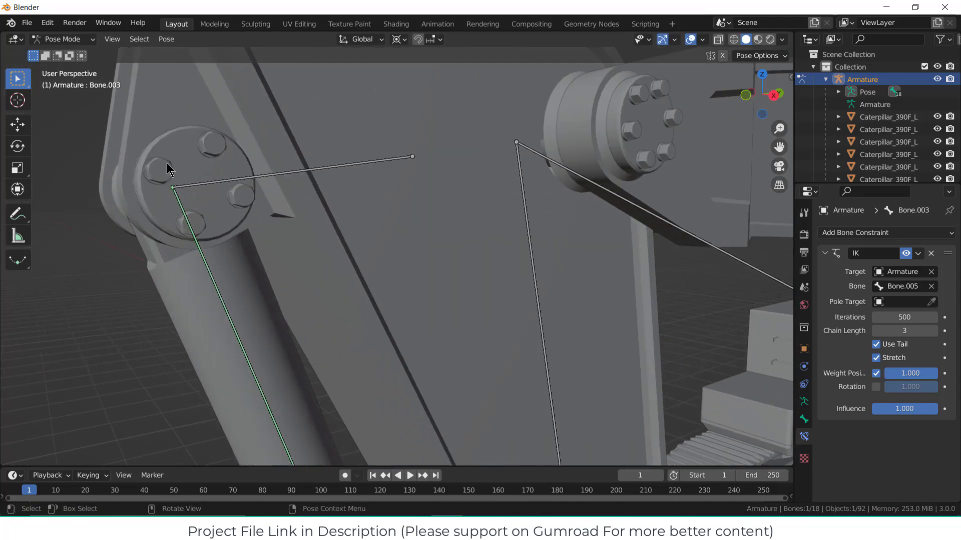
pyautogui.click(169, 168)
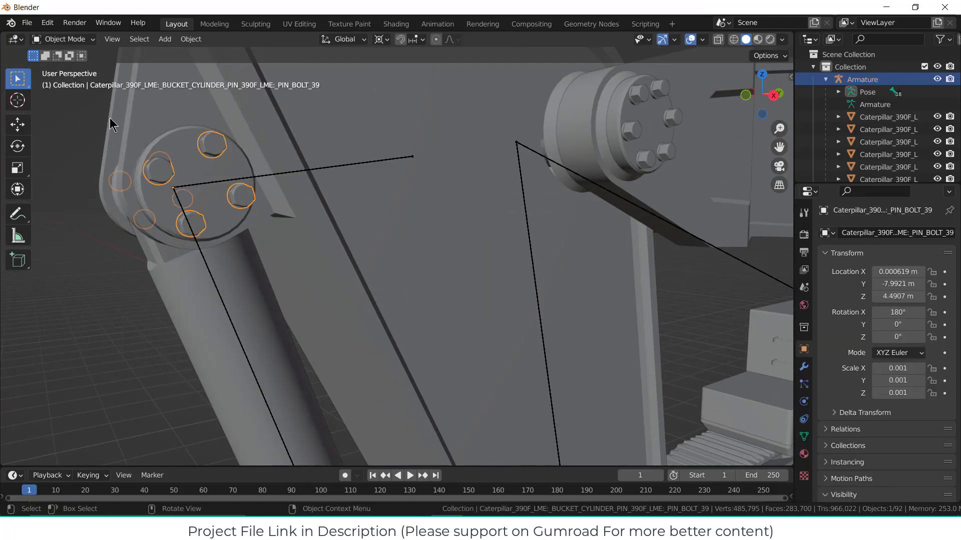
pyautogui.keyDown('shift'); pyautogui.click(186, 155); pyautogui.keyUp('shift')
pyautogui.scroll(-3, 183, 186)
pyautogui.moveTo(220, 188); pyautogui.dragTo(303, 196, button='middle')
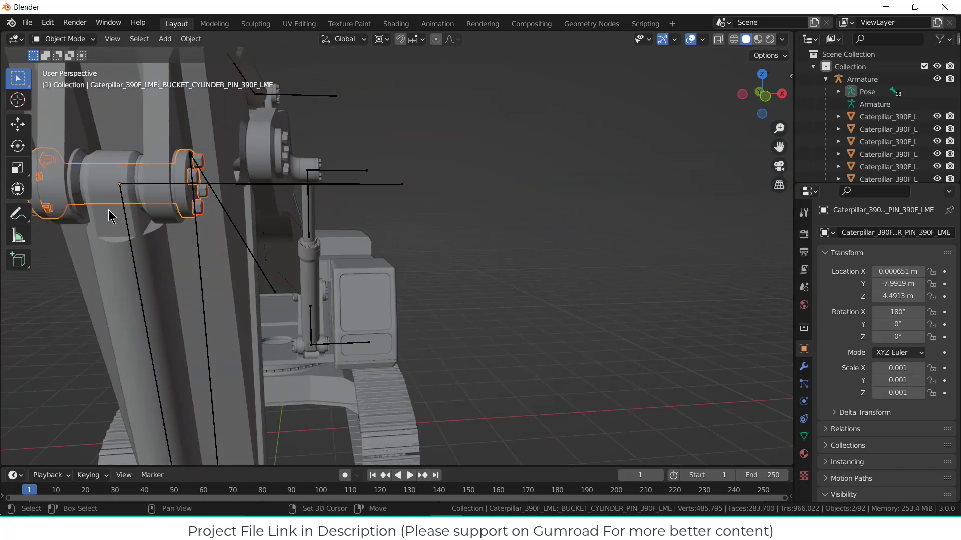
pyautogui.keyDown('shift'); pyautogui.click(115, 179); pyautogui.keyUp('shift')
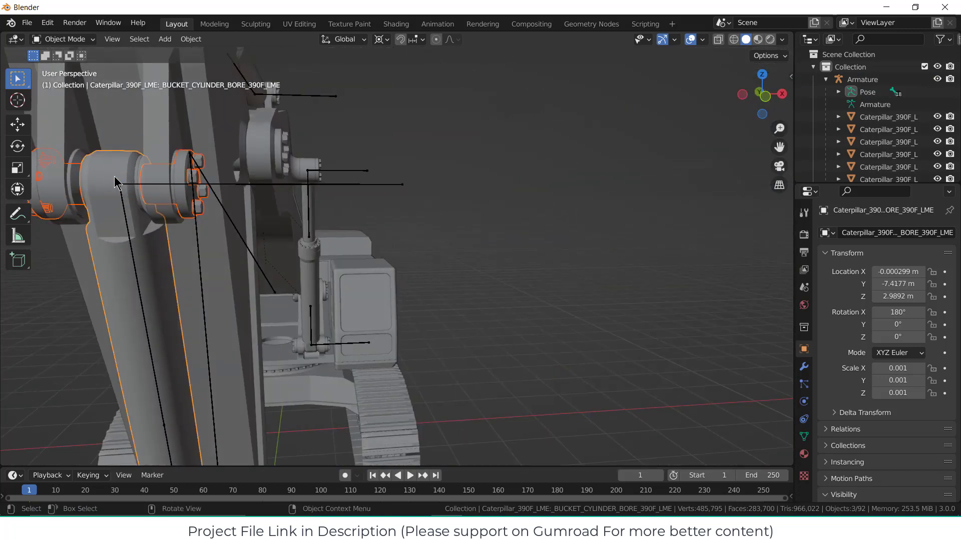
pyautogui.hotkey('ctrl', 'p')
pyautogui.click(114, 178)
# Parent the pin and bolts at the joint between arm and boom to the boom mesh.
pyautogui.moveTo(166, 179); pyautogui.dragTo(375, 216, button='middle')
pyautogui.scroll(-2, 473, 197)
pyautogui.click(385, 205)
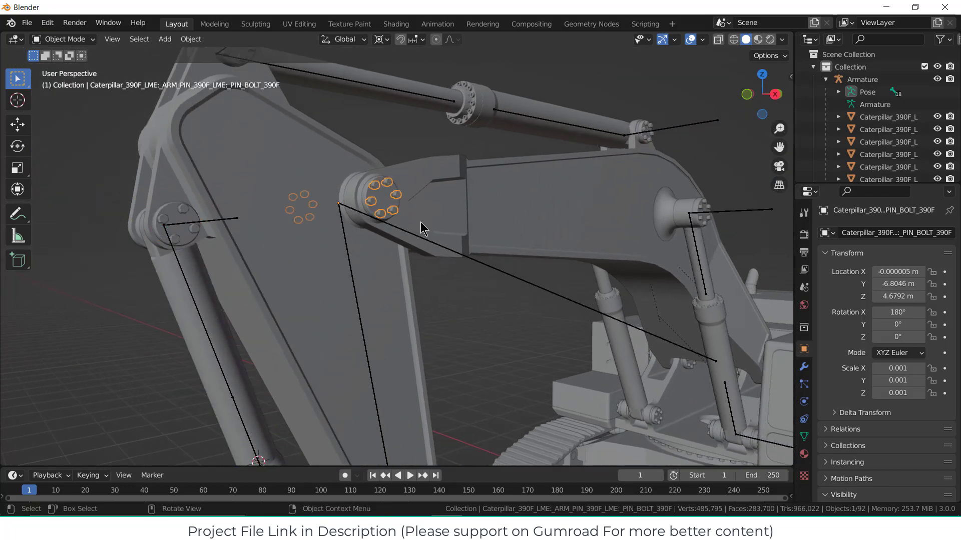
pyautogui.scroll(2, 380, 195)
pyautogui.keyDown('shift'); pyautogui.click(392, 201); pyautogui.keyUp('shift')
pyautogui.moveTo(391, 197)
pyautogui.mouseDown(button='middle')
pyautogui.moveTo(386, 279)
pyautogui.moveTo(364, 225)
pyautogui.moveTo(381, 200)
pyautogui.mouseUp(button='middle')
pyautogui.keyDown('shift'); pyautogui.click(445, 153); pyautogui.keyUp('shift')
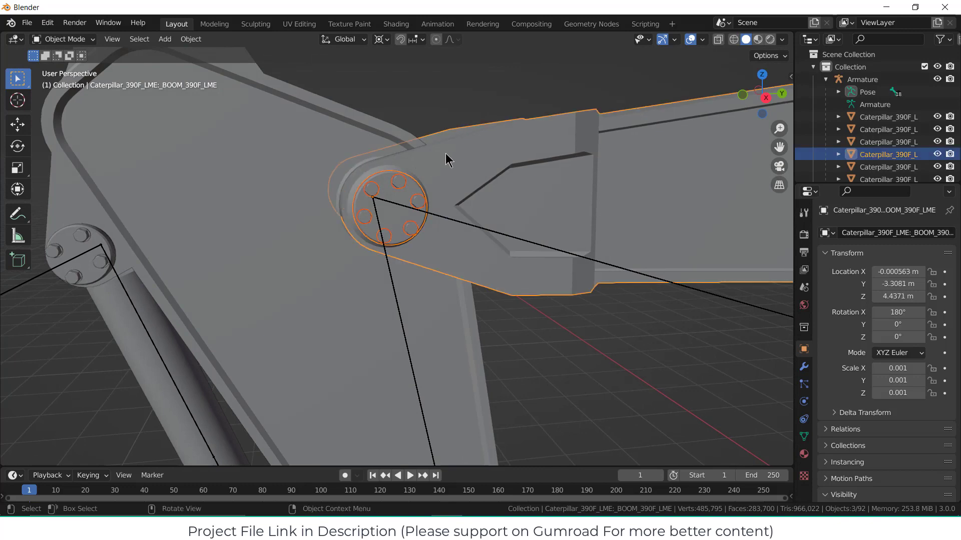
pyautogui.hotkey('ctrl', 'p')
pyautogui.click(446, 154)
# Try rotating Bone.003 in the right side view to test the bucket with the newly parented pins and bolts.
pyautogui.scroll(-7, 480, 260)
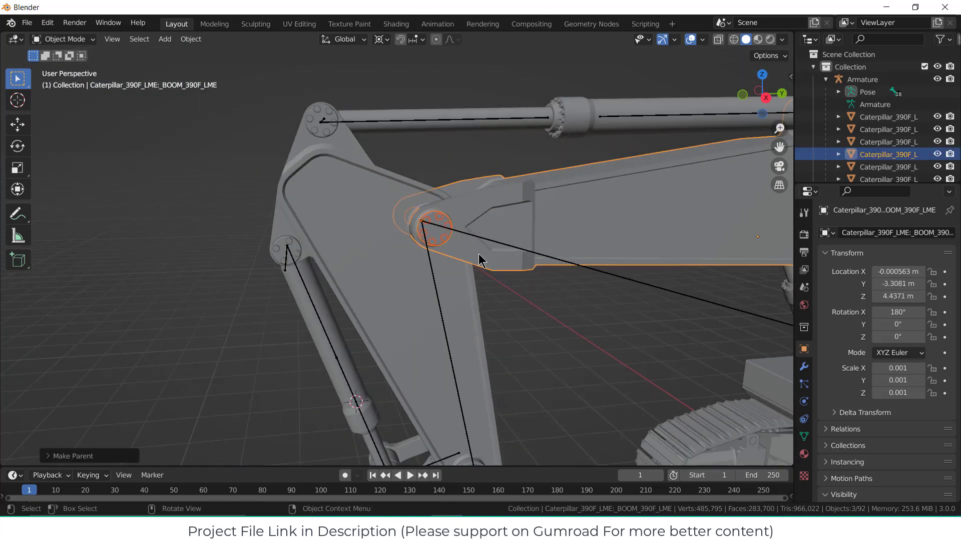
pyautogui.scroll(-2, 530, 285)
pyautogui.moveTo(530, 303); pyautogui.dragTo(498, 278, button='middle')
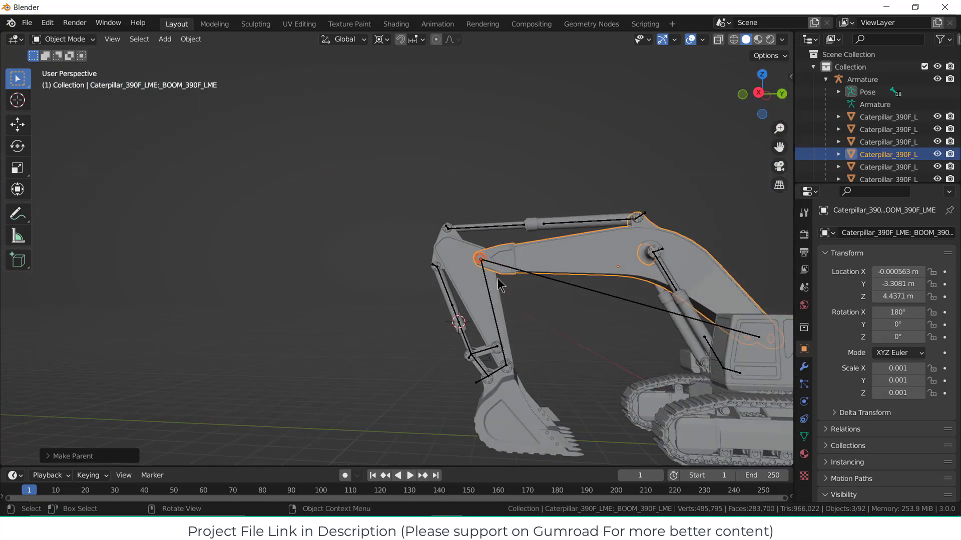
pyautogui.press('KP_3')
pyautogui.keyDown('shift'); pyautogui.moveTo(510, 353); pyautogui.dragTo(424, 232, button='middle'); pyautogui.keyUp('shift')
pyautogui.scroll(3, 383, 271)
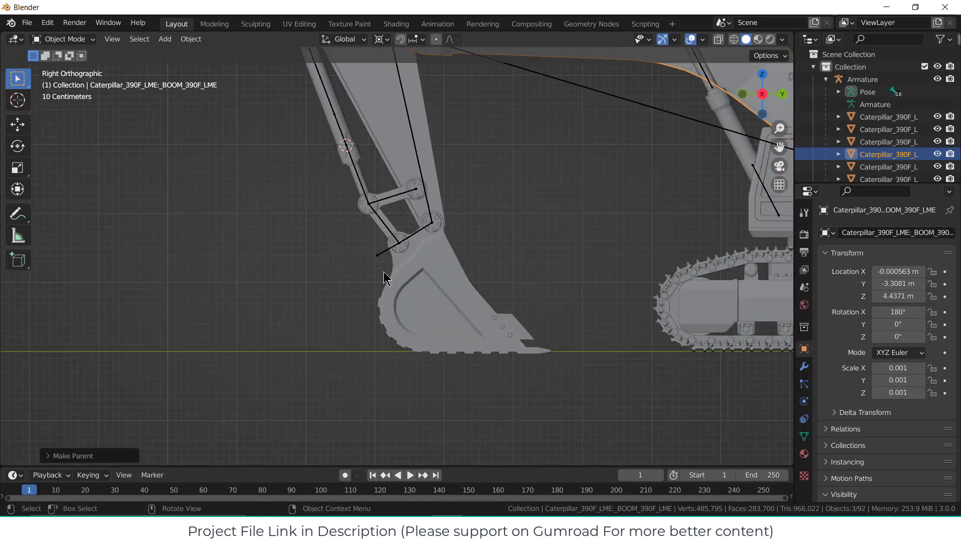
pyautogui.click(412, 234)
pyautogui.scroll(-3, 503, 199)
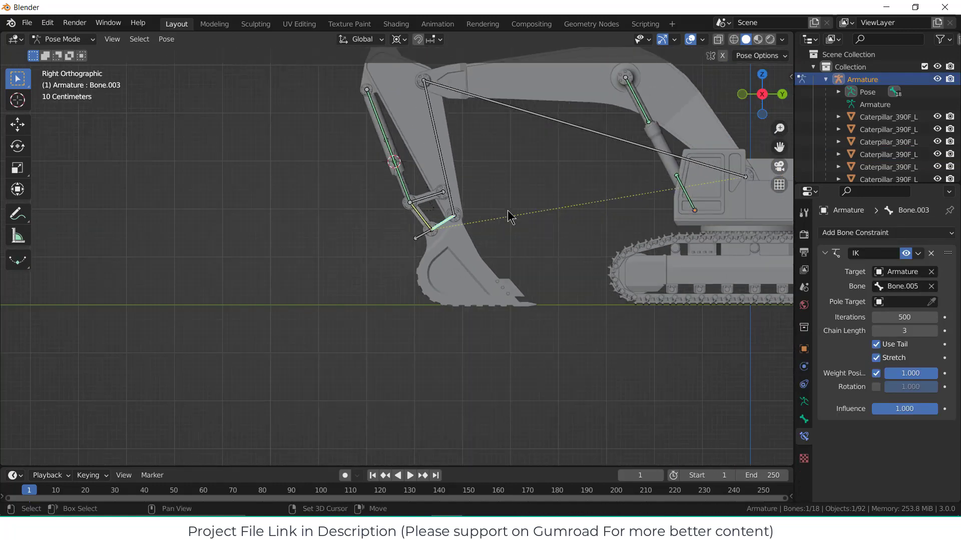
pyautogui.keyDown('shift'); pyautogui.moveTo(507, 210); pyautogui.dragTo(441, 294, button='middle'); pyautogui.keyUp('shift')
pyautogui.press('r')
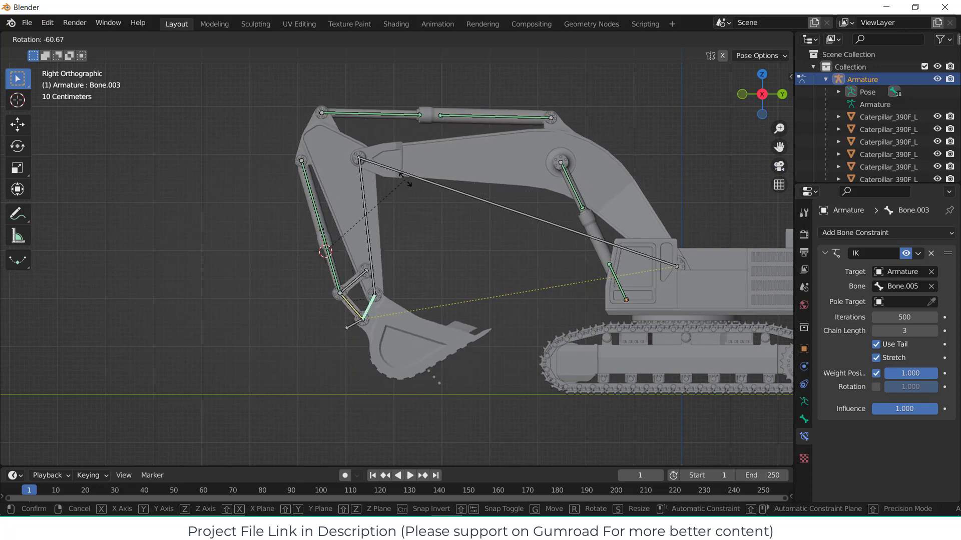
pyautogui.rightClick(420, 220)
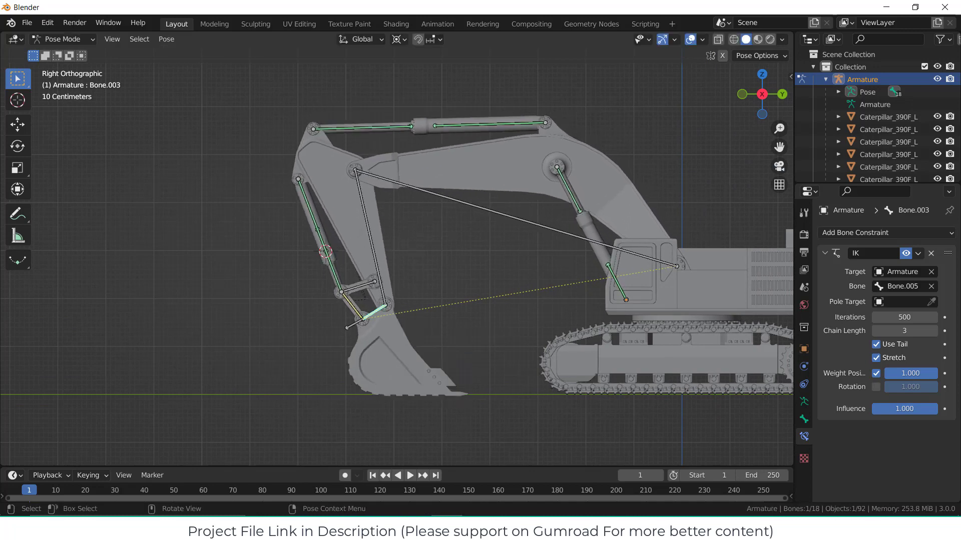
# Try moving Bone.005 up and away from the cab to test the boom, arm and cylinders together.
pyautogui.click(352, 327)
pyautogui.press('g')
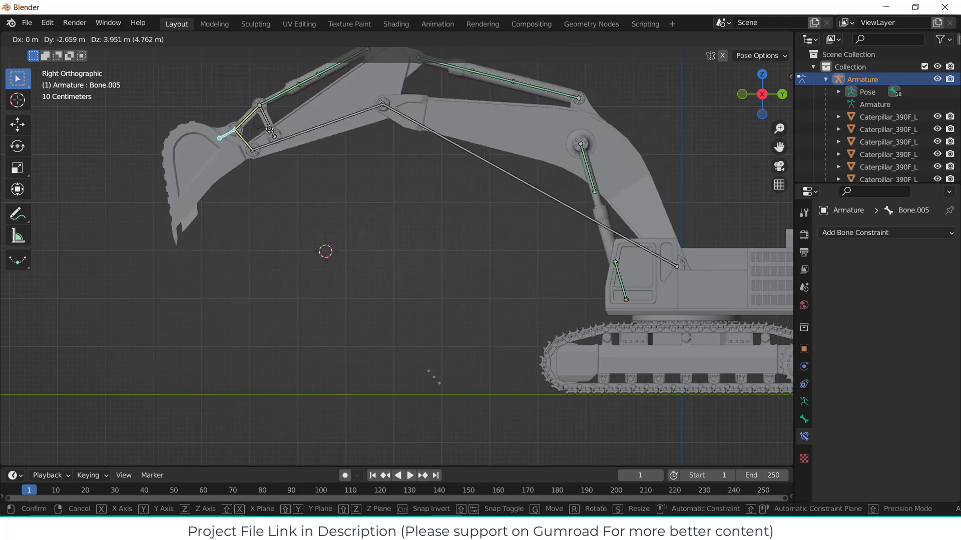
pyautogui.rightClick(376, 233)
# Select Bone.007 on the bucket link and examine its IK constraint settings.
pyautogui.scroll(3, 351, 269)
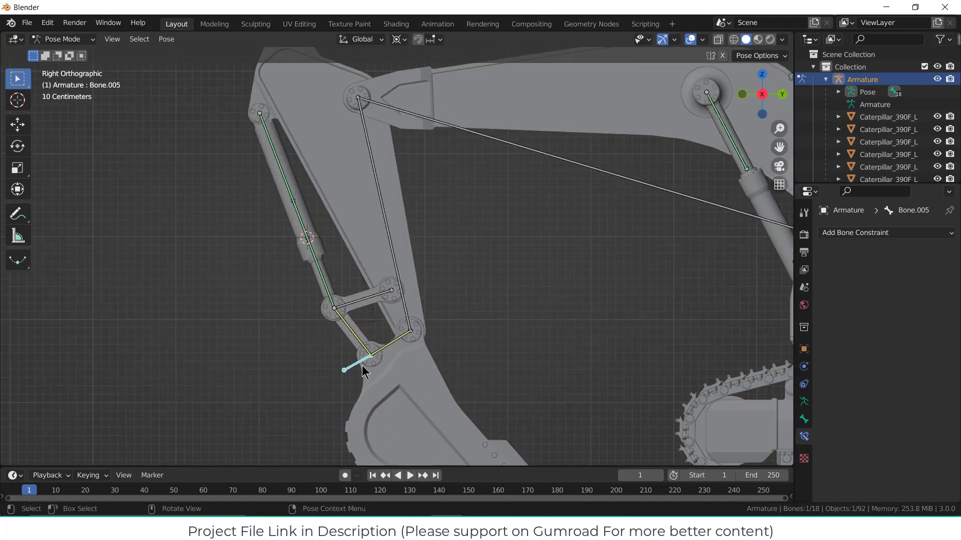
pyautogui.click(359, 341)
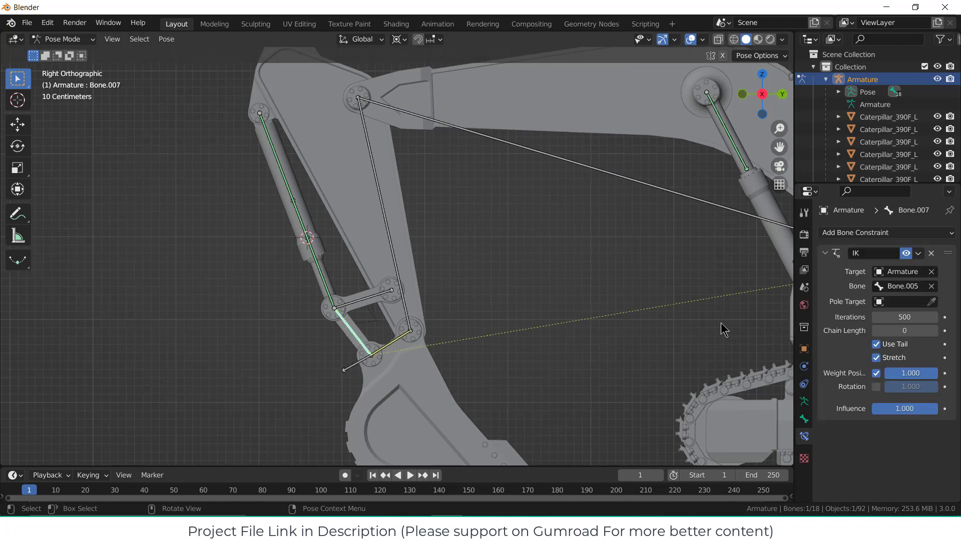
pyautogui.scroll(-3, 558, 339)
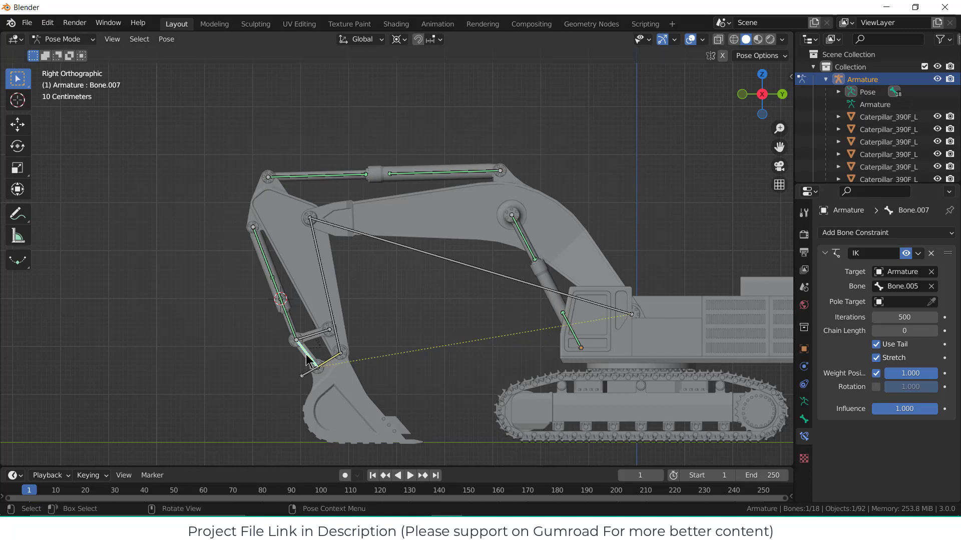
# Set the chain length of Bone.007's IK constraint to 2.
pyautogui.scroll(3, 307, 356)
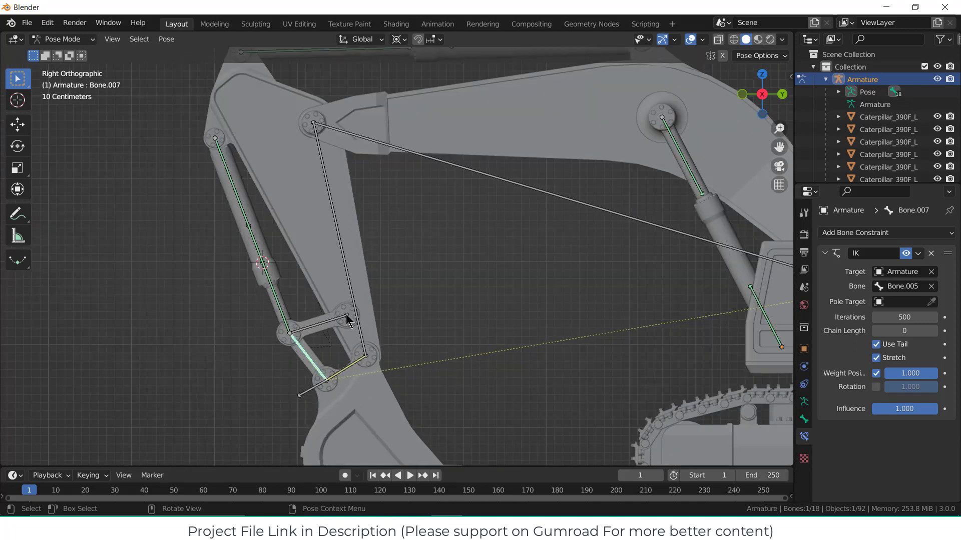
pyautogui.click(934, 331)
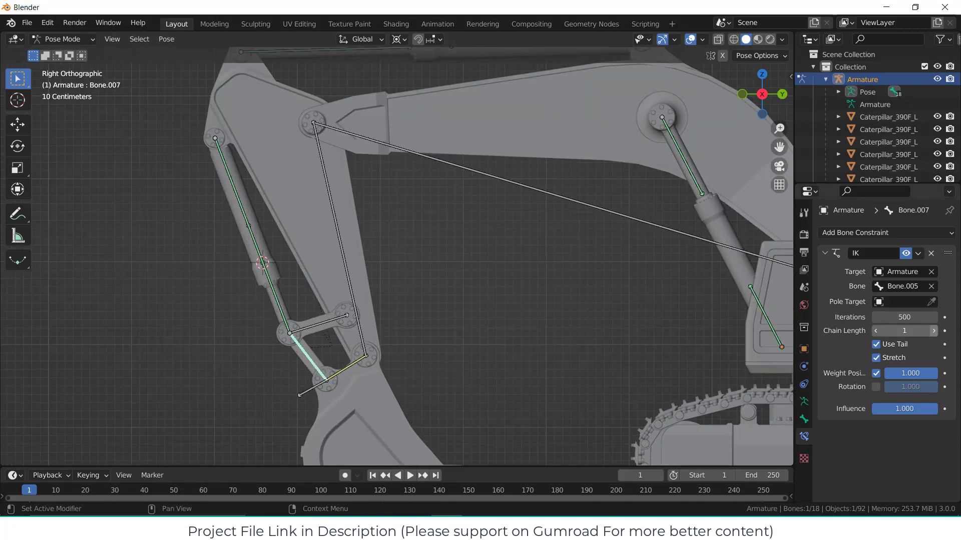
pyautogui.click(934, 331)
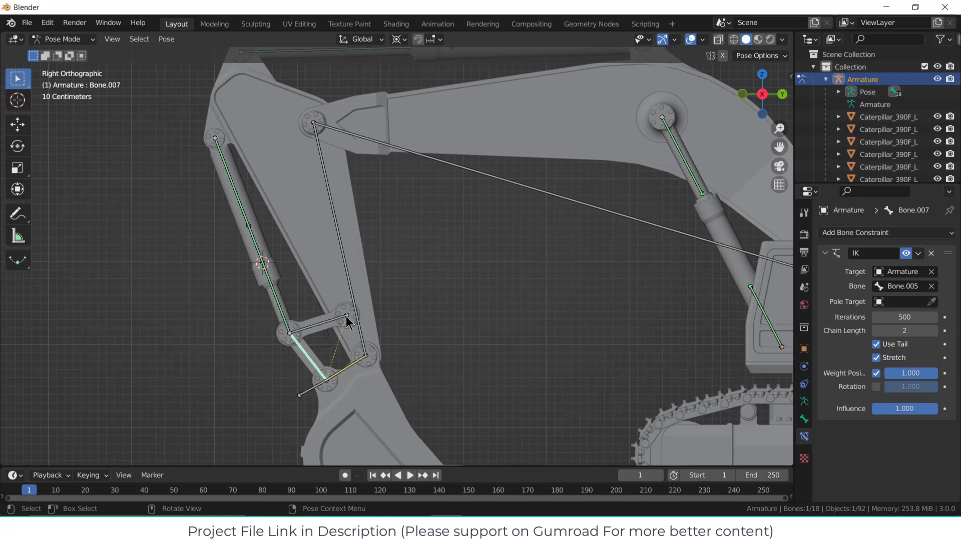
pyautogui.scroll(-6, 488, 334)
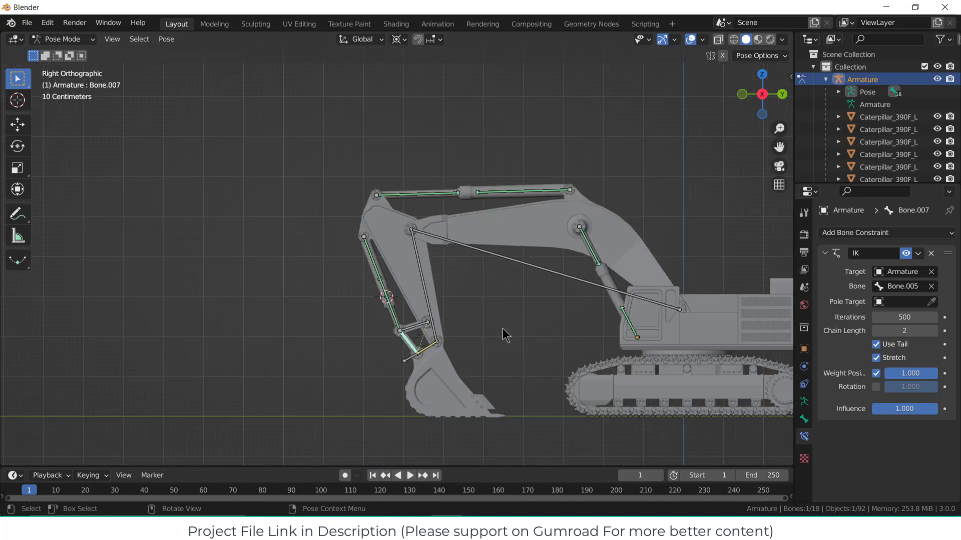
pyautogui.scroll(1, 386, 311)
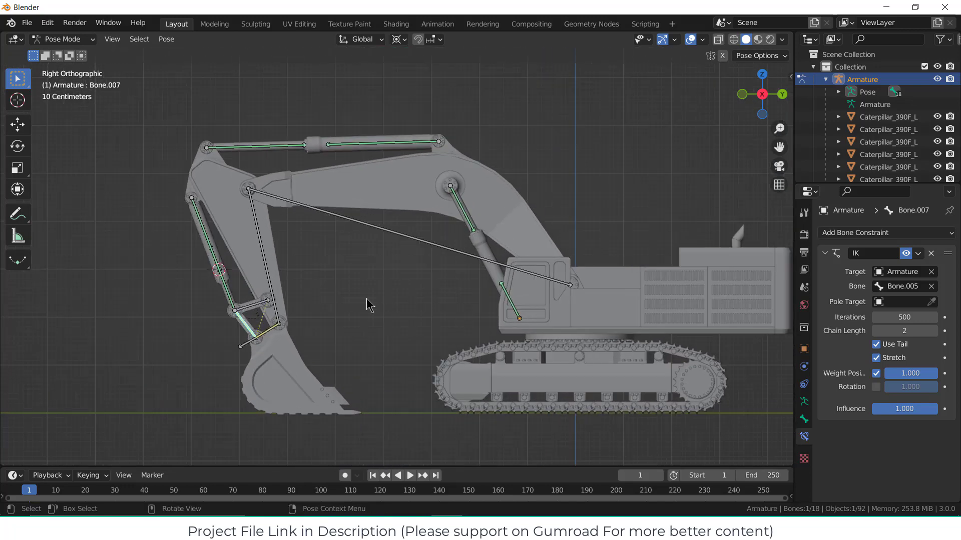
# Switch to Object Mode and examine the whole excavator and its armature in perspective and from the right side.
pyautogui.click(63, 40)
pyautogui.click(69, 54)
pyautogui.moveTo(307, 247); pyautogui.dragTo(364, 271, button='middle')
pyautogui.press('KP_3')
pyautogui.scroll(-2, 380, 300)
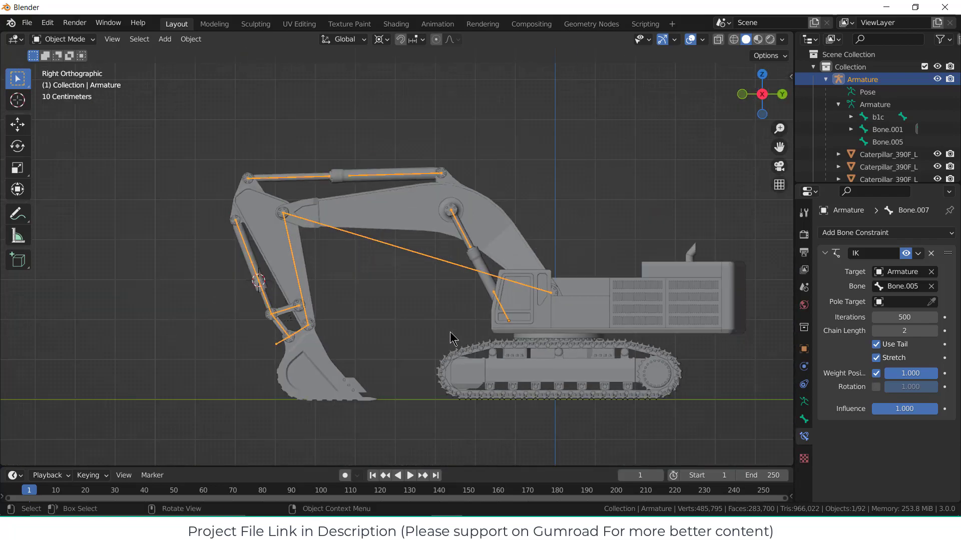
pyautogui.scroll(2, 472, 342)
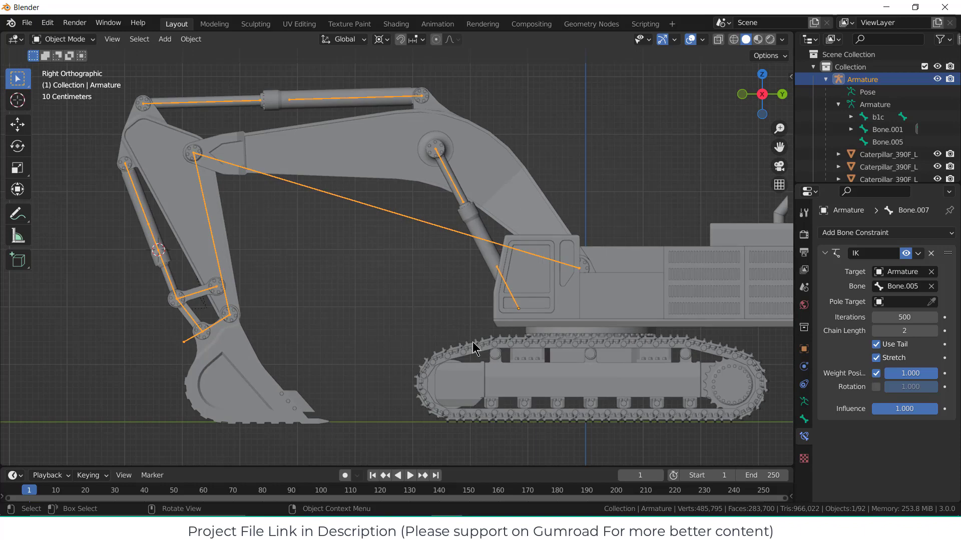
pyautogui.scroll(-3, 544, 349)
pyautogui.scroll(2, 553, 350)
pyautogui.moveTo(553, 350)
pyautogui.mouseDown(button='middle')
pyautogui.moveTo(558, 379)
pyautogui.moveTo(549, 365)
pyautogui.mouseUp(button='middle')
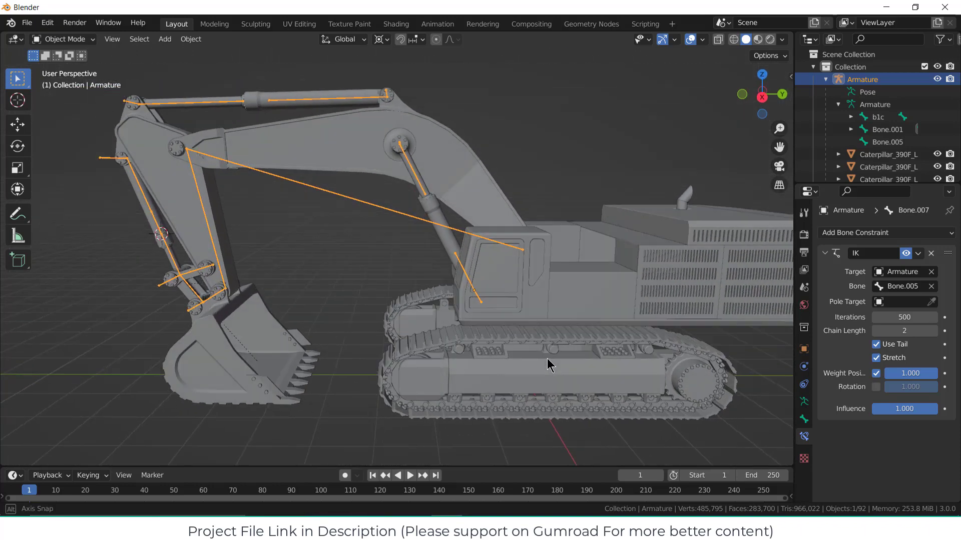
pyautogui.scroll(4, 537, 369)
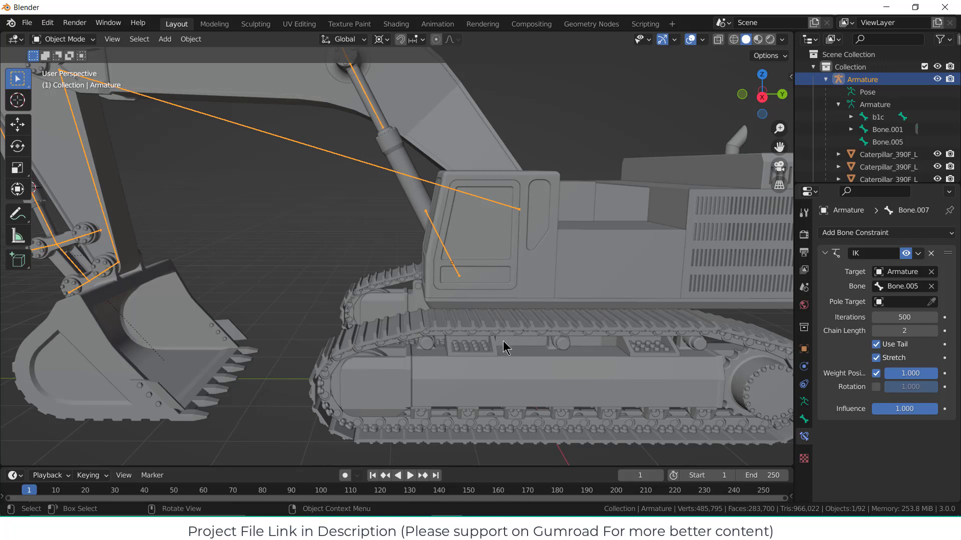
pyautogui.scroll(-3, 507, 347)
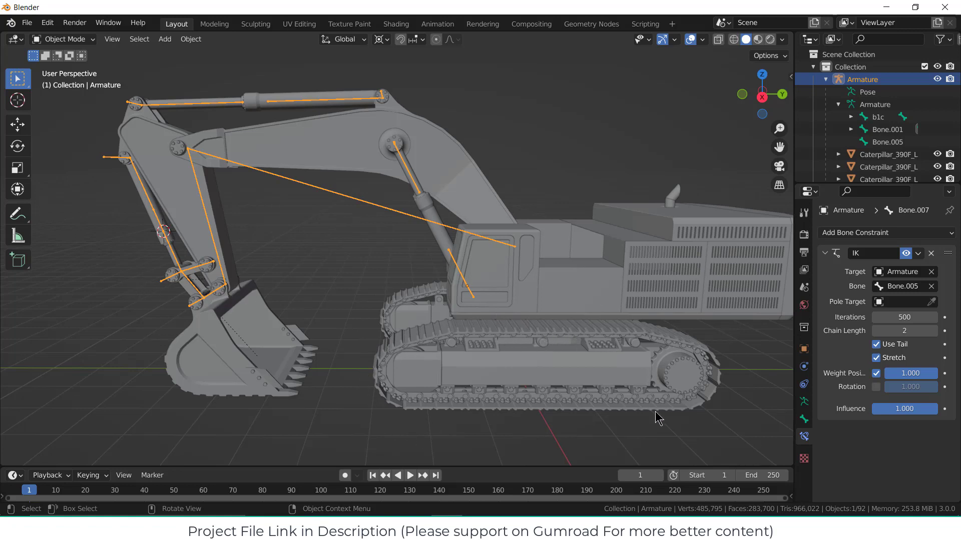
pyautogui.press('KP_3')
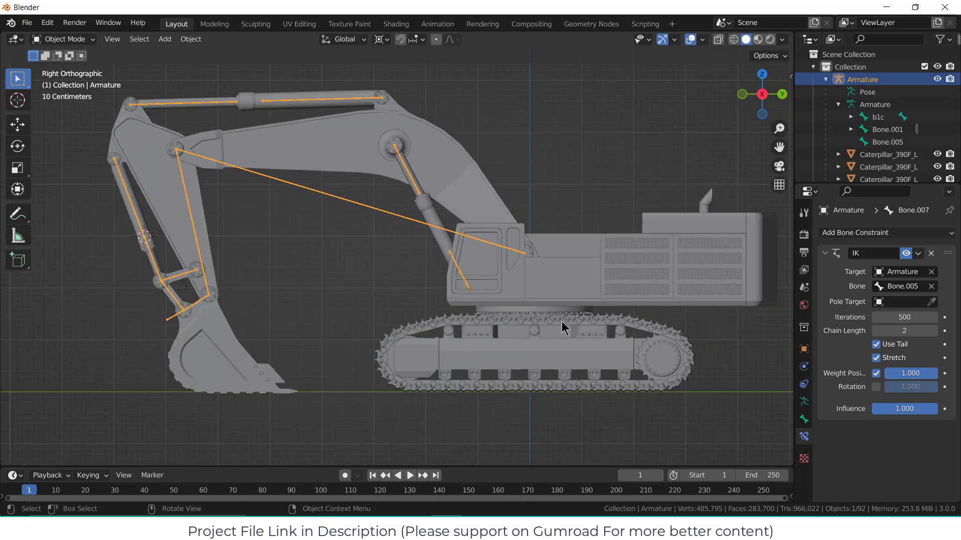
pyautogui.scroll(-2, 385, 327)
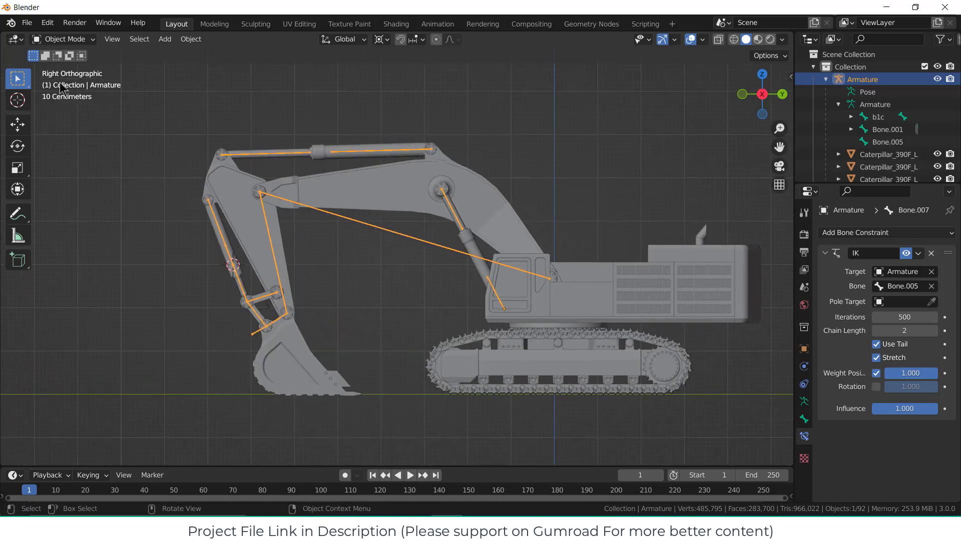
# Return to Pose Mode and try moving Bone.005 up and toward the cab to test the arm and bucket linkage.
pyautogui.click(64, 39)
pyautogui.click(63, 79)
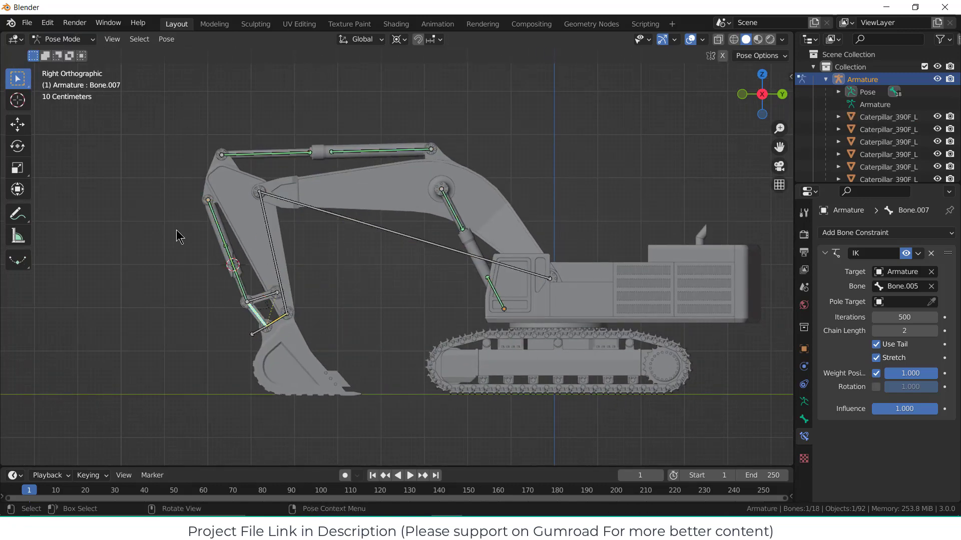
pyautogui.click(276, 320)
pyautogui.click(253, 336)
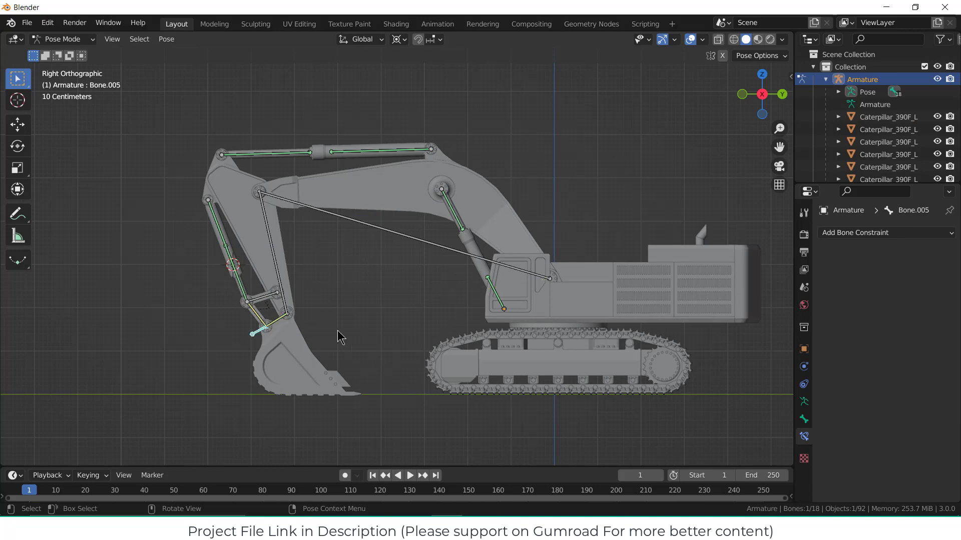
pyautogui.press('g')
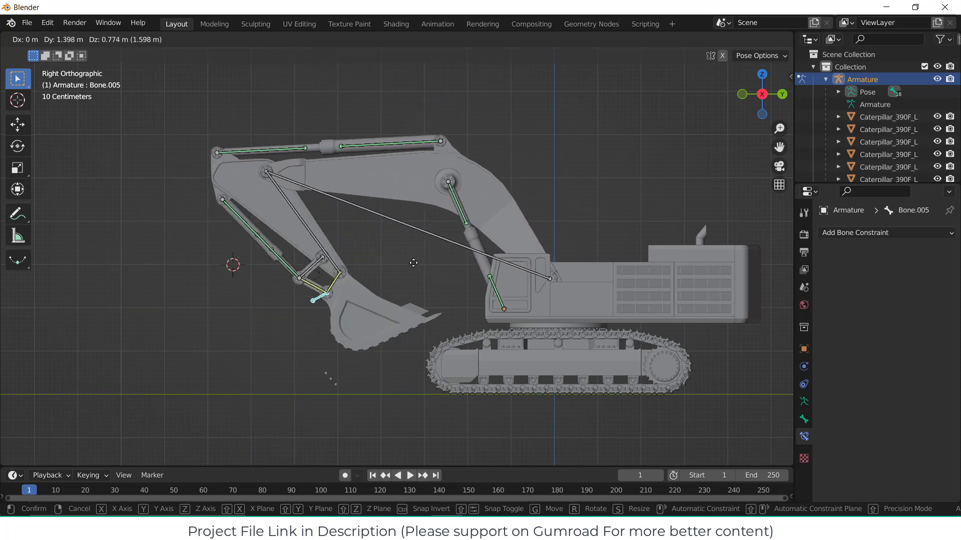
pyautogui.rightClick(269, 300)
# Try rotating Bone.003 in the right side view to test the bucket curling with its linkage.
pyautogui.click(284, 323)
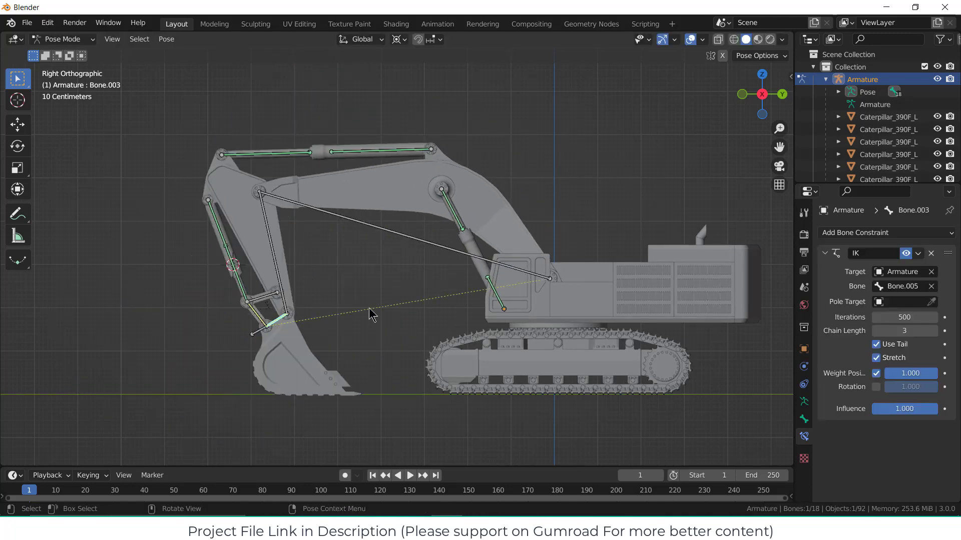
pyautogui.press('r')
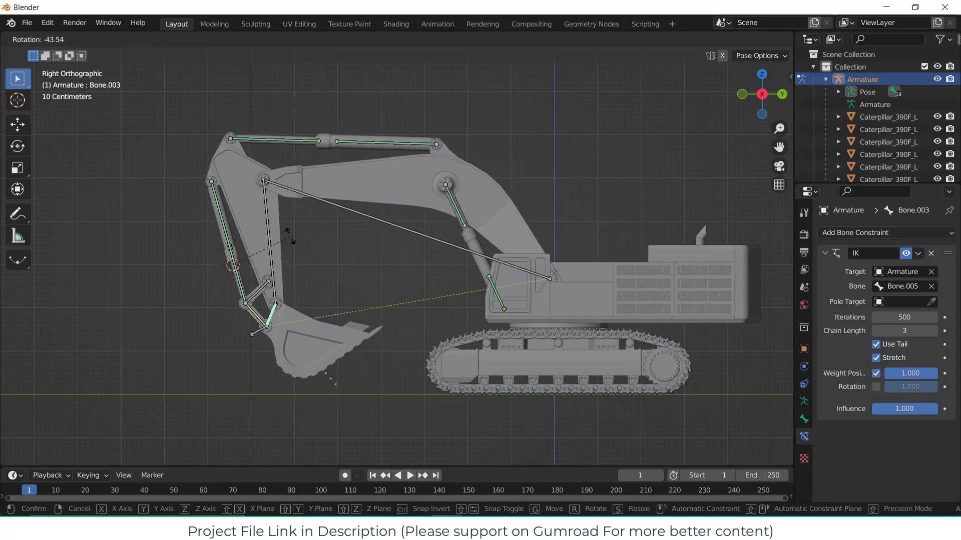
pyautogui.rightClick(270, 309)
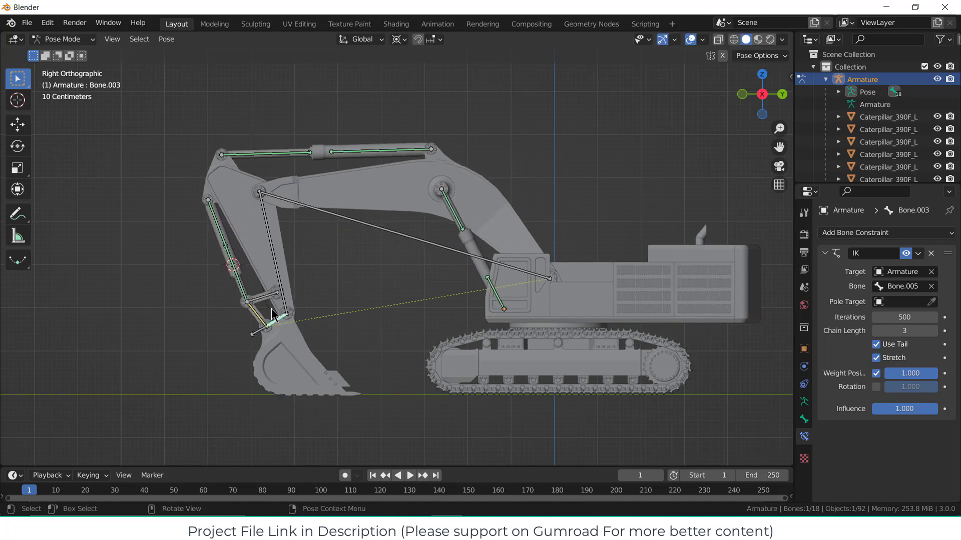
# Try raising Bone.005 almost straight up to test the boom, arm and cylinders following it.
pyautogui.click(260, 331)
pyautogui.press('g')
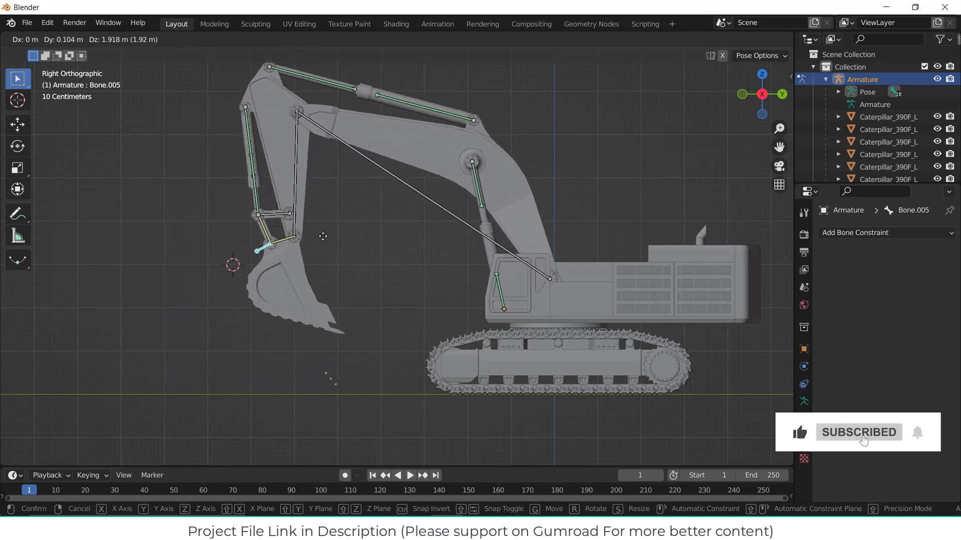
pyautogui.click(318, 286)
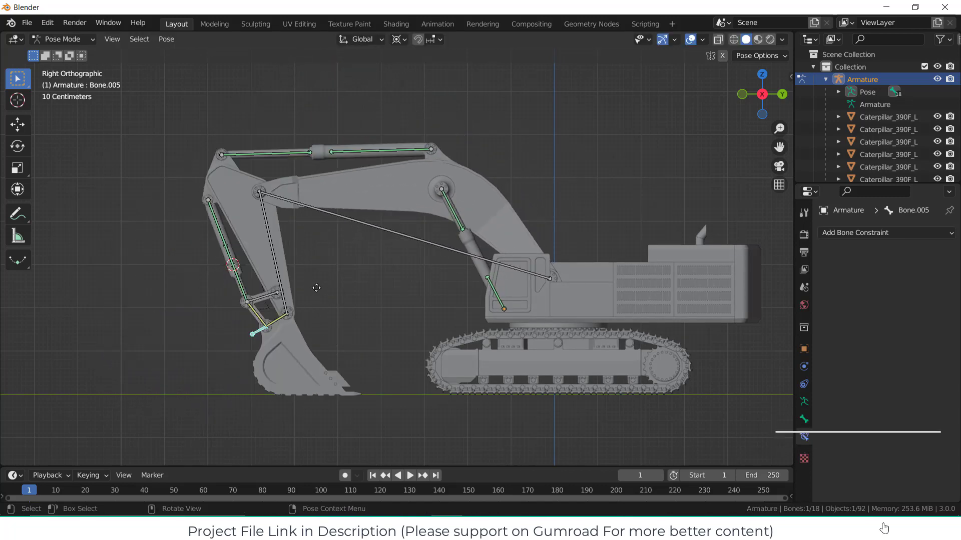